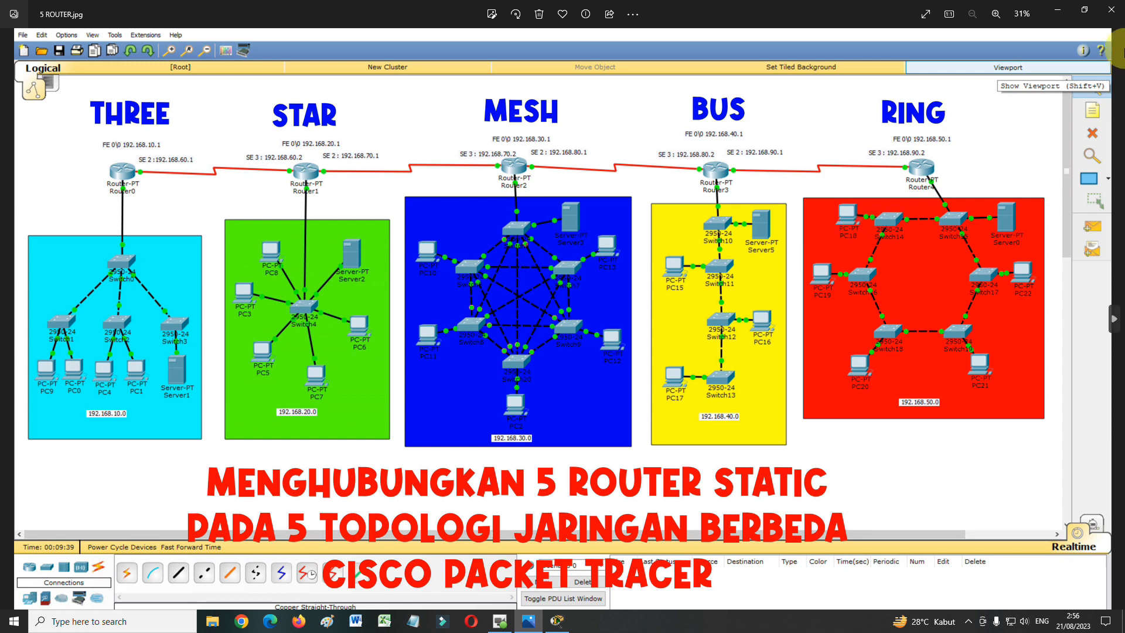
# - Leave the reference image for Cisco Packet Tracer and place four 2950-24 switches for the tree topology, one centred above a row of three
pyautogui.click(1059, 10)
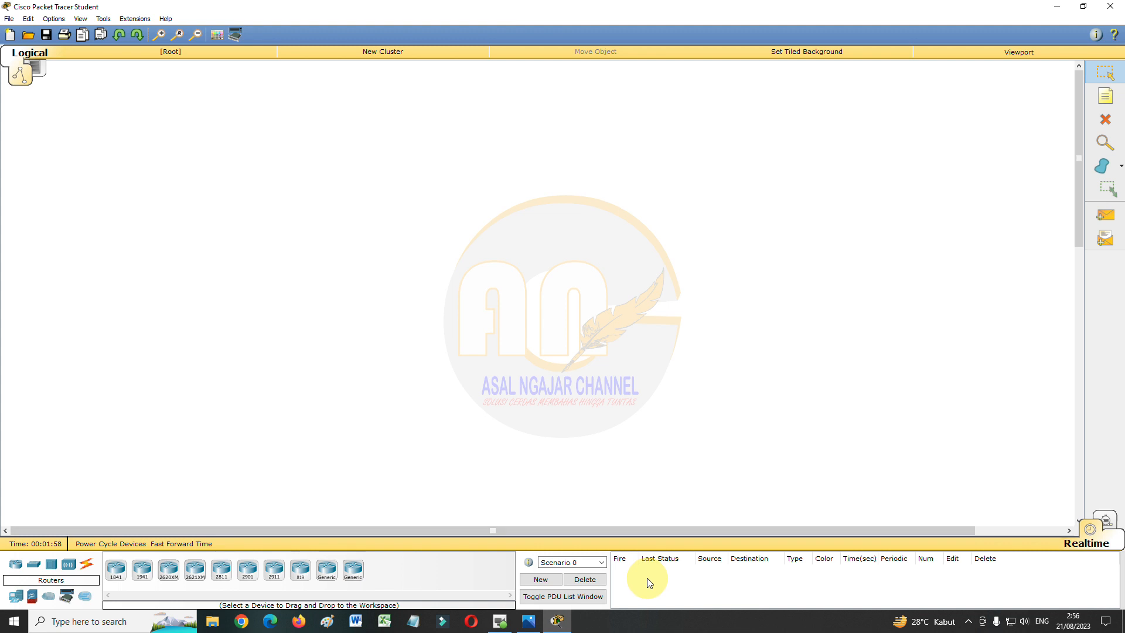
pyautogui.click(36, 570)
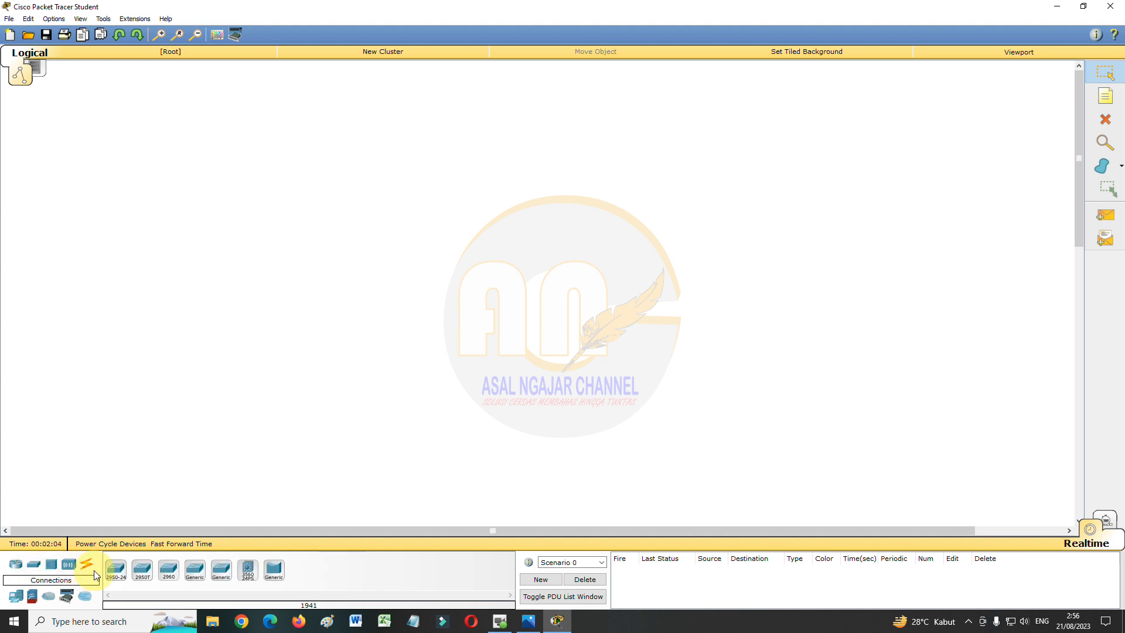
pyautogui.click(114, 577)
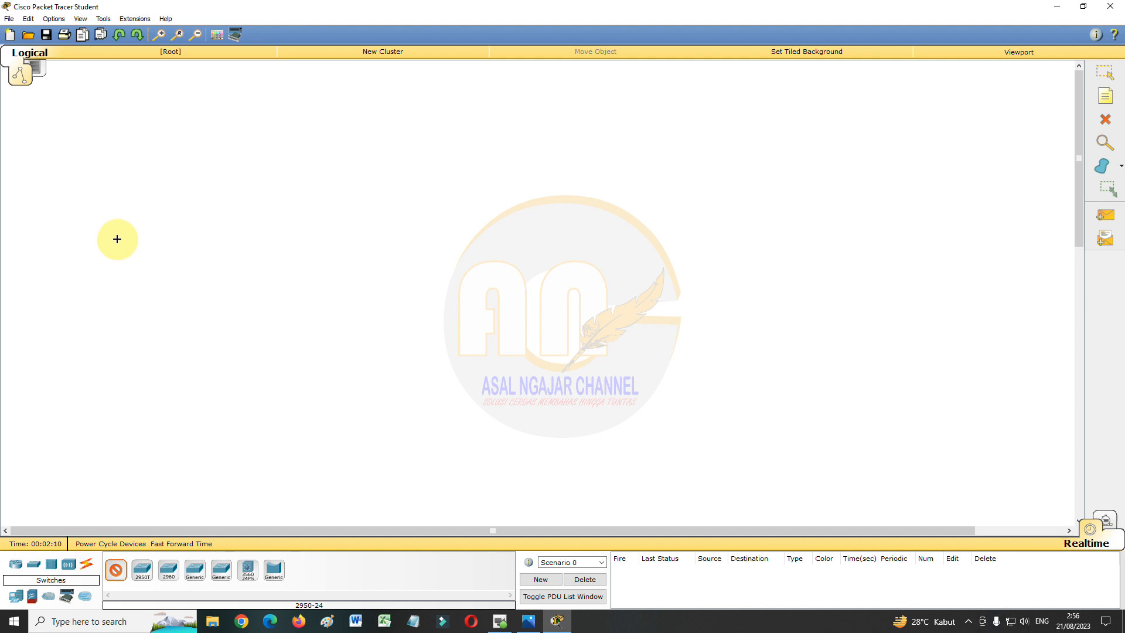
pyautogui.click(82, 257)
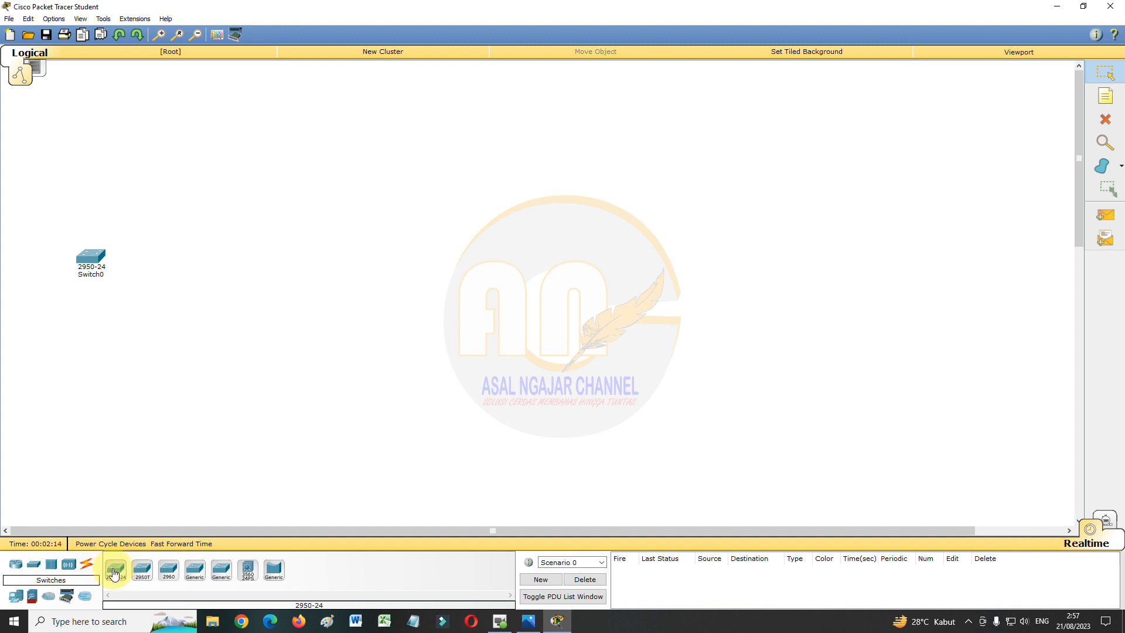
pyautogui.click(115, 573)
pyautogui.click(44, 342)
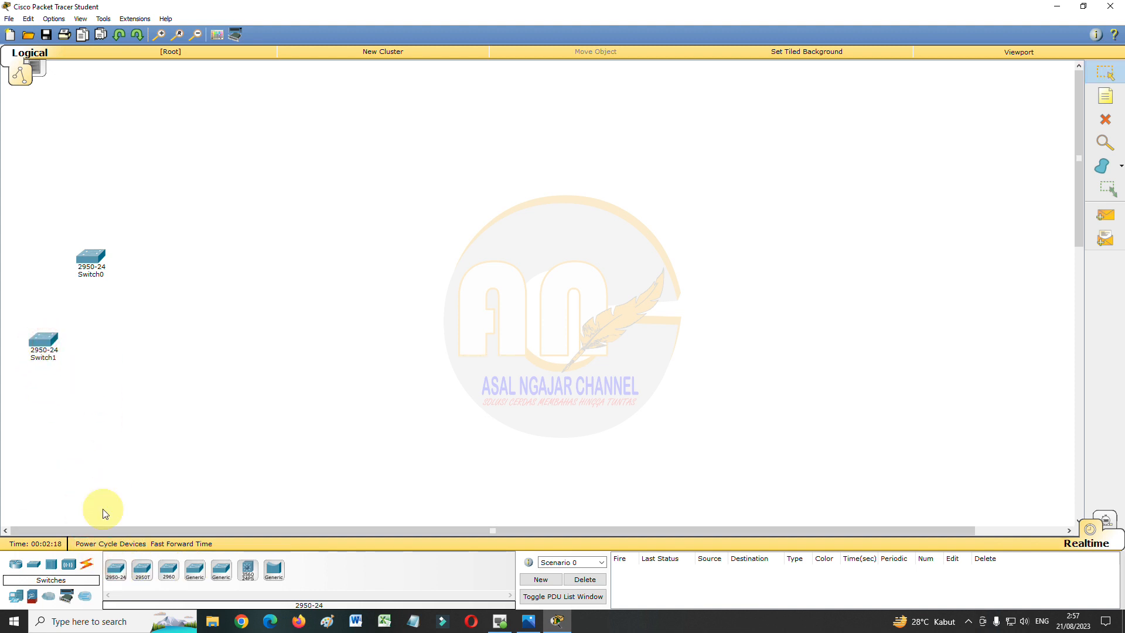
pyautogui.click(114, 569)
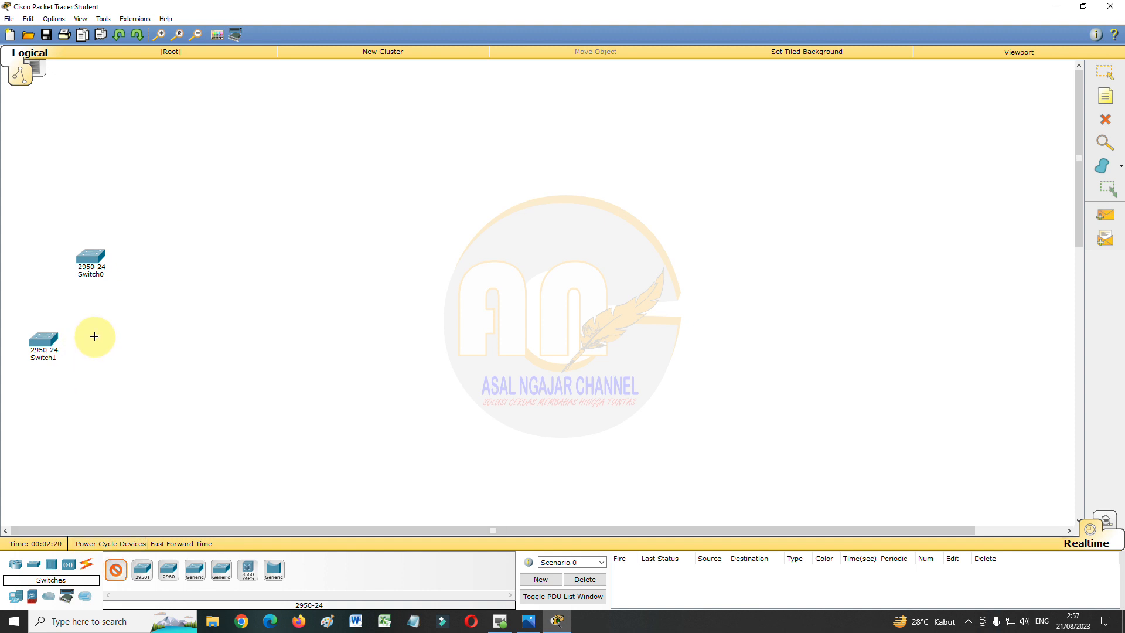
pyautogui.click(94, 336)
pyautogui.click(114, 570)
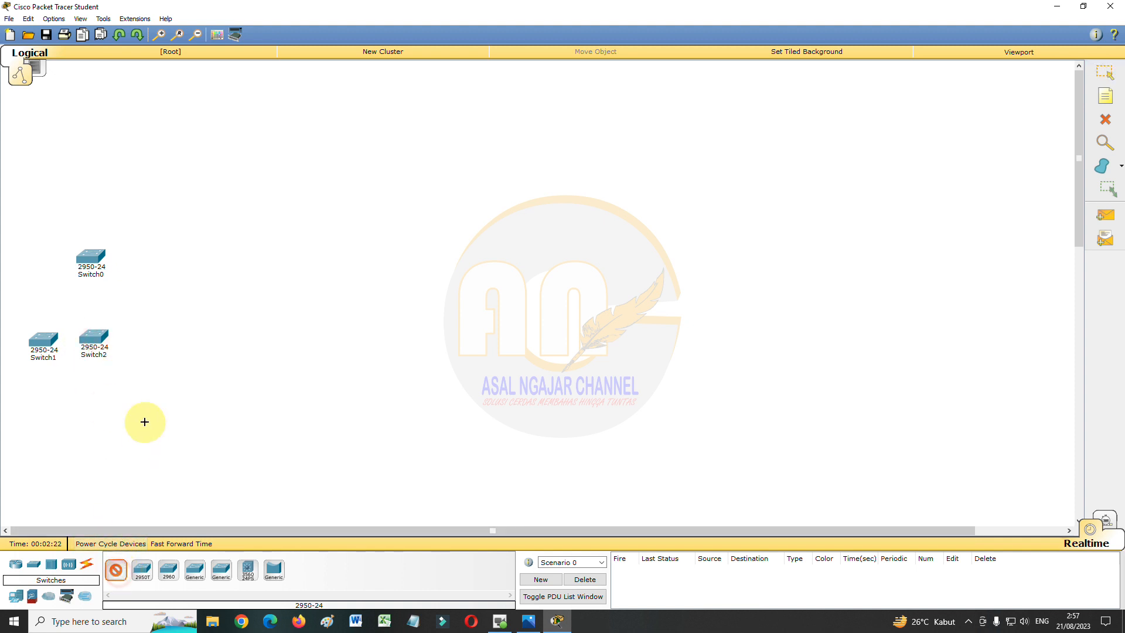
pyautogui.click(155, 341)
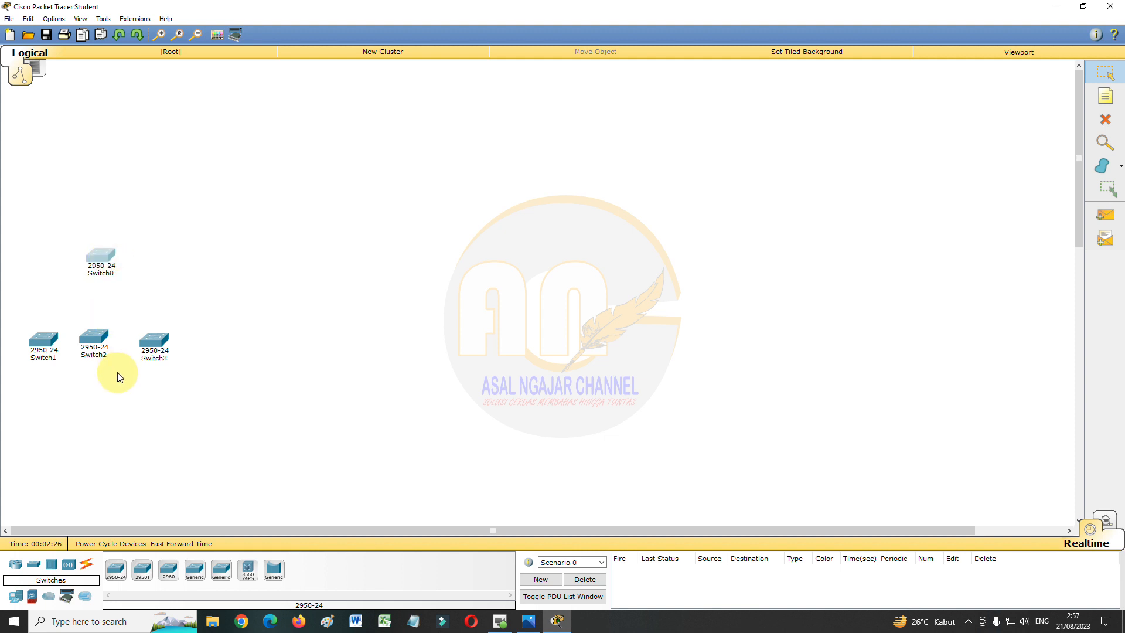
pyautogui.click(188, 429)
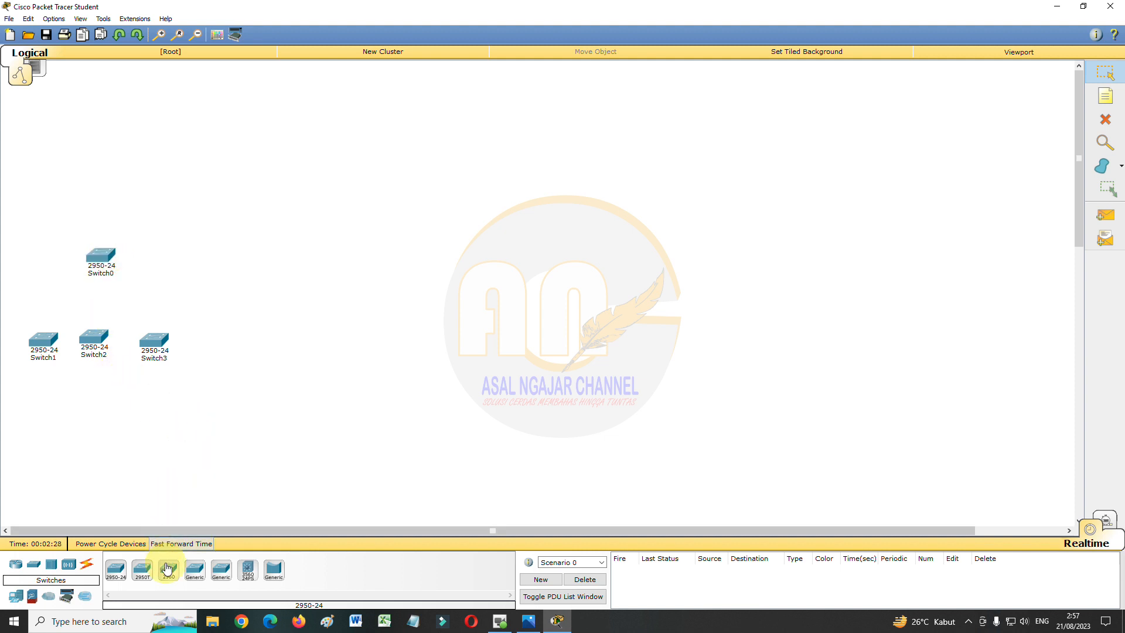
# - Consult the 5 ROUTER.jpg reference and place a single 2950-24 switch for the star topology, right of the tree group
pyautogui.click(528, 621)
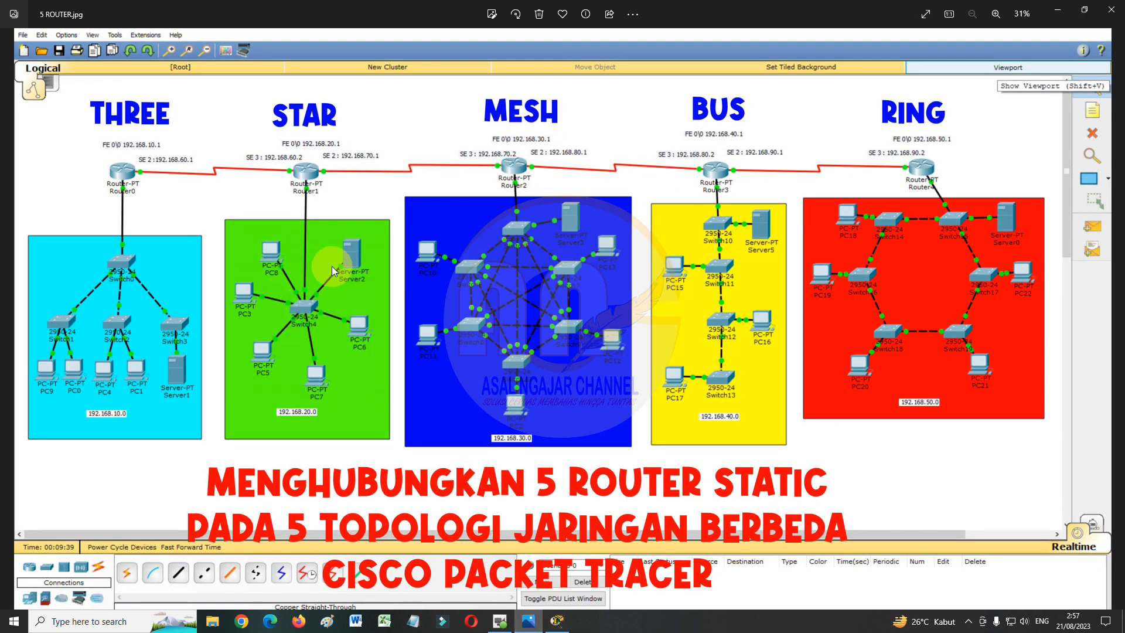
pyautogui.click(527, 621)
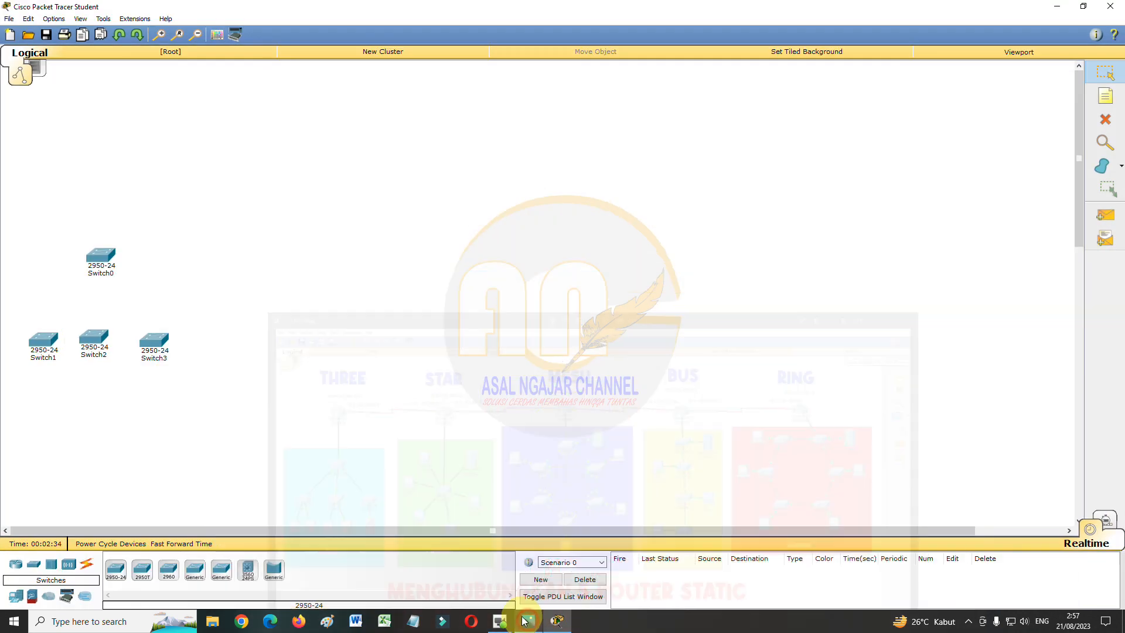
pyautogui.click(116, 573)
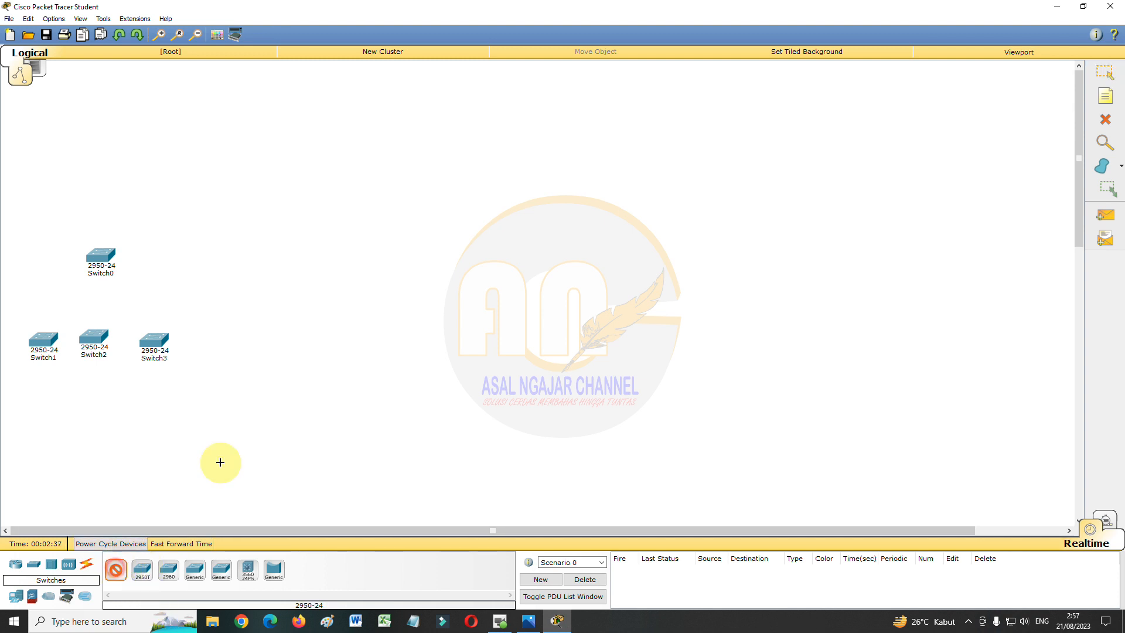
pyautogui.click(270, 266)
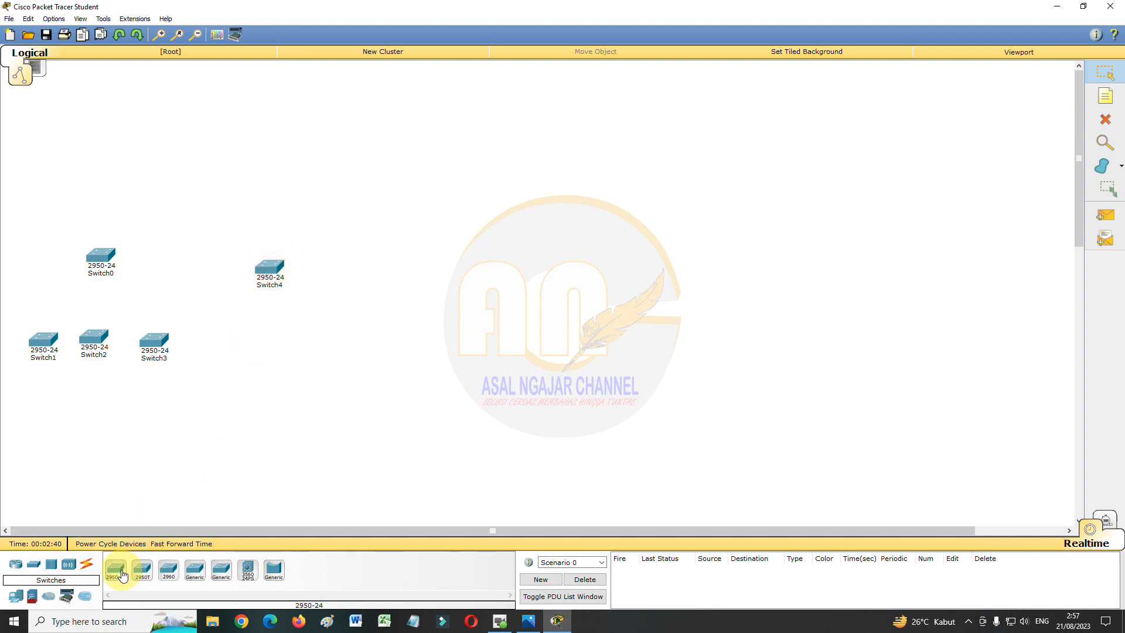
# - Place six 2950-24 switches in a hexagonal arrangement for the mesh topology, right of the star switch
pyautogui.click(119, 573)
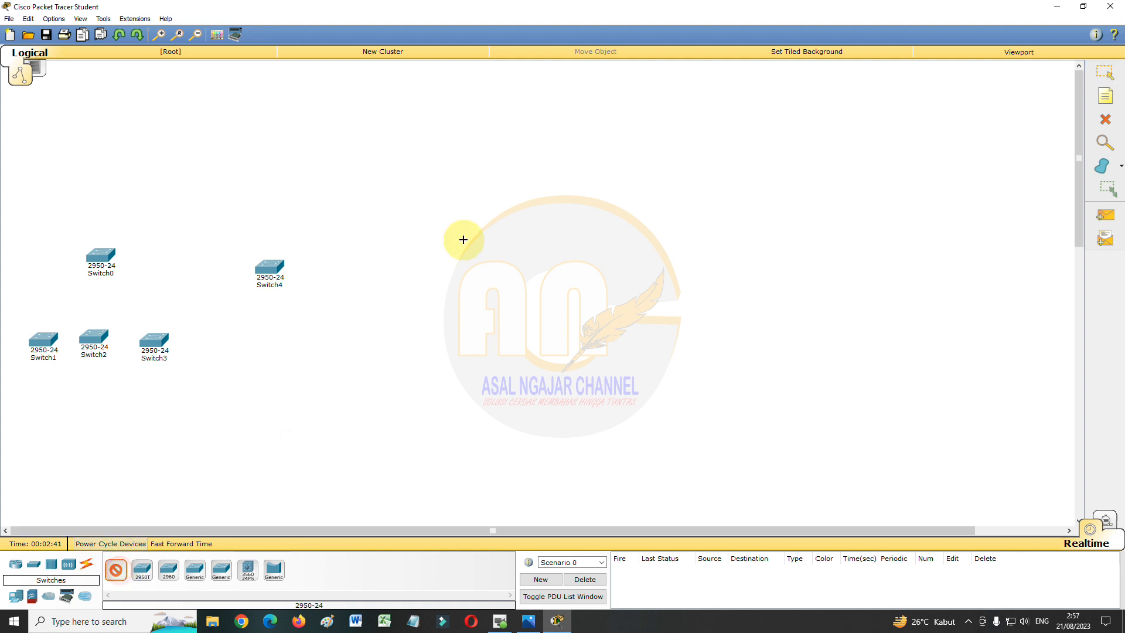
pyautogui.click(411, 199)
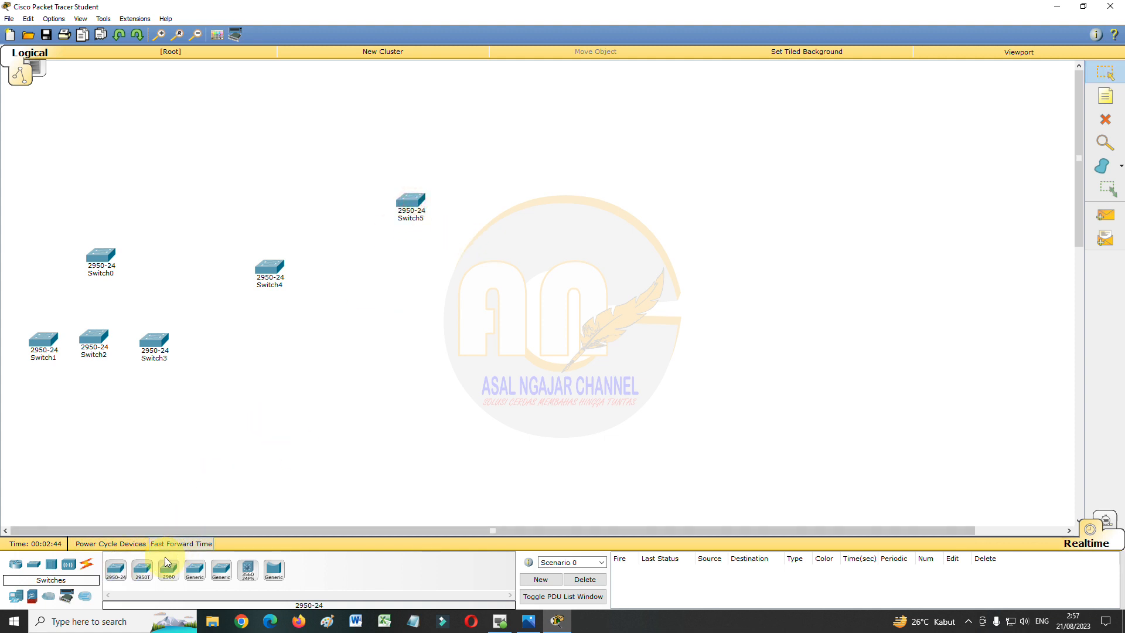
pyautogui.click(110, 571)
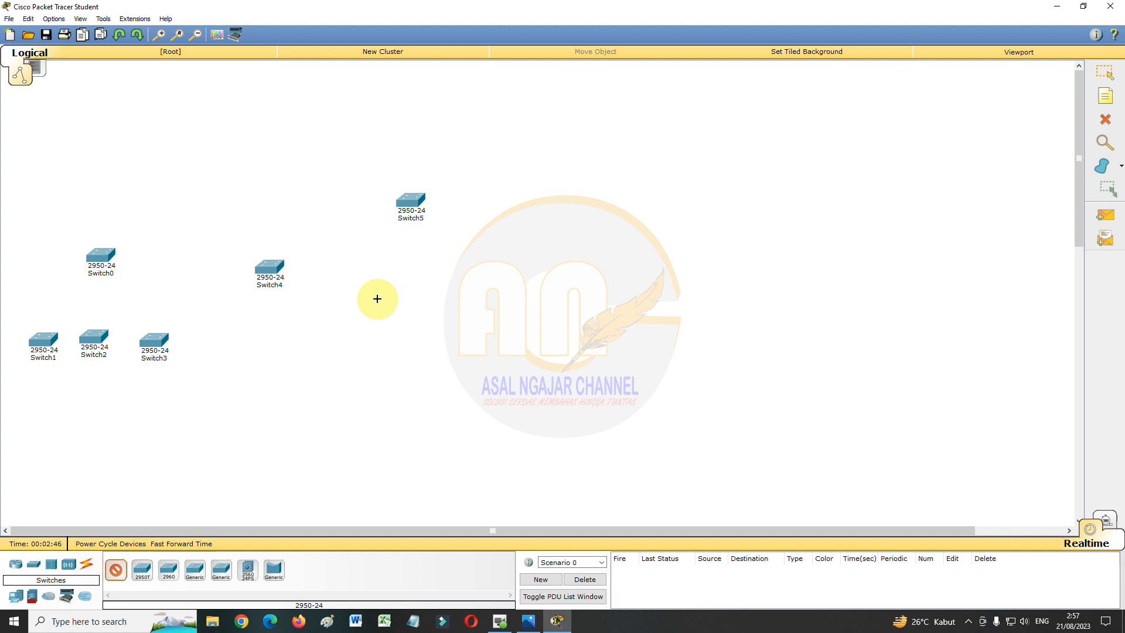
pyautogui.click(356, 254)
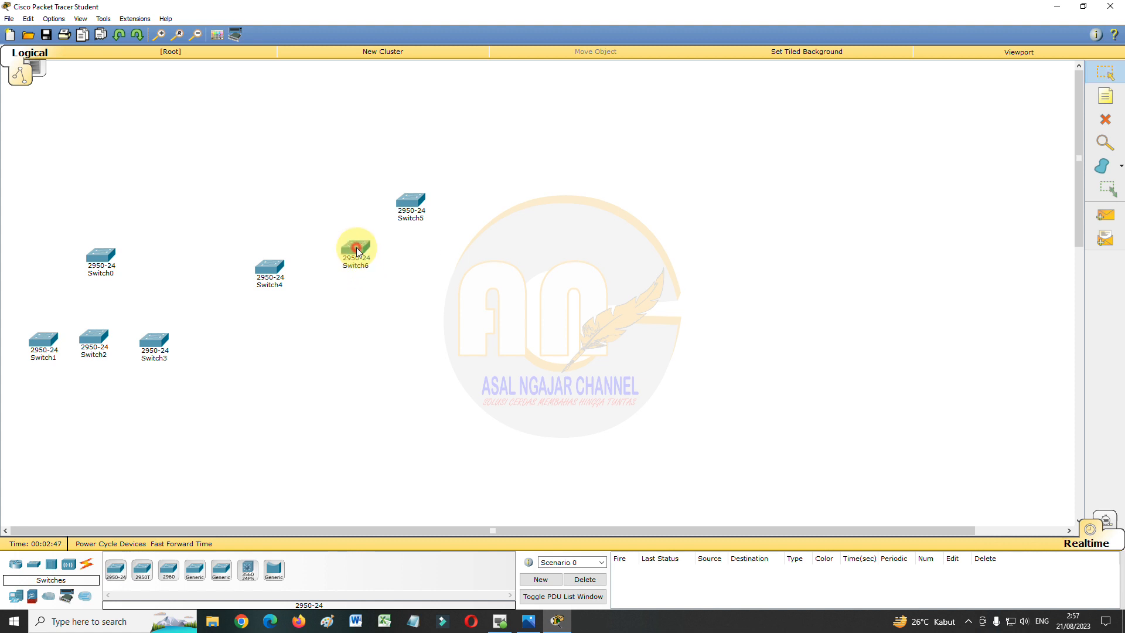
pyautogui.click(124, 577)
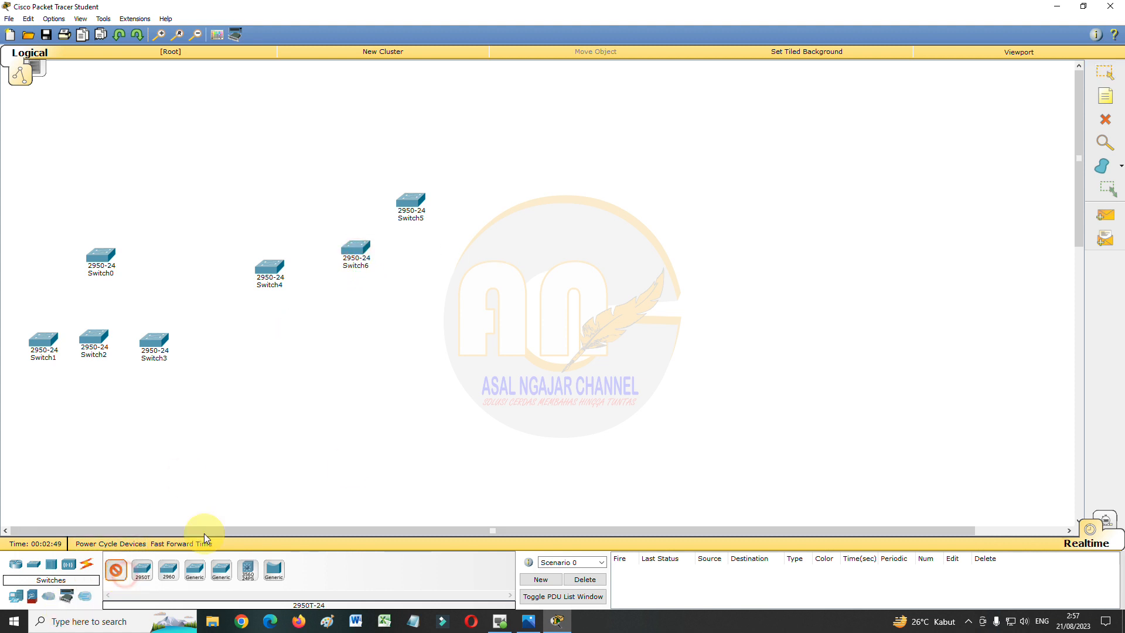
pyautogui.click(462, 250)
pyautogui.click(120, 572)
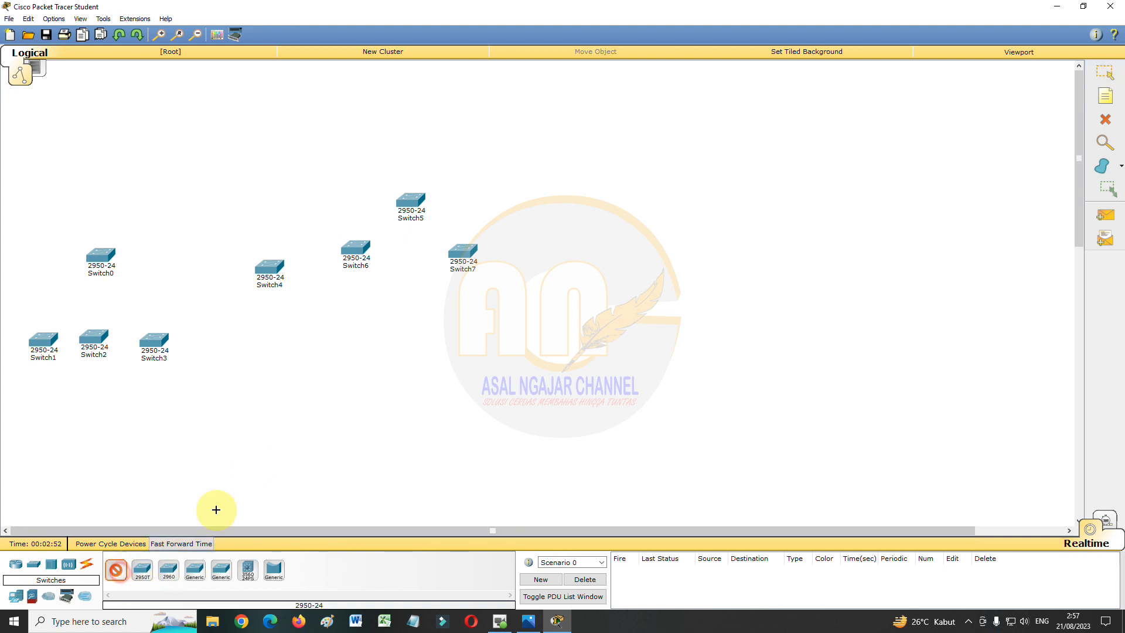
pyautogui.click(346, 326)
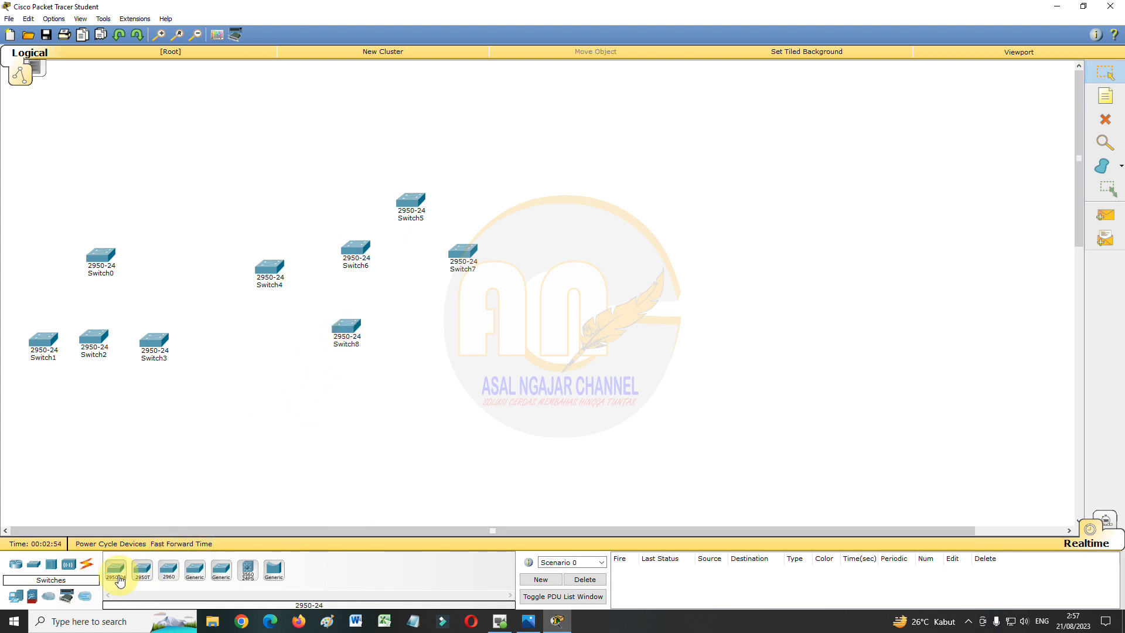
pyautogui.click(457, 333)
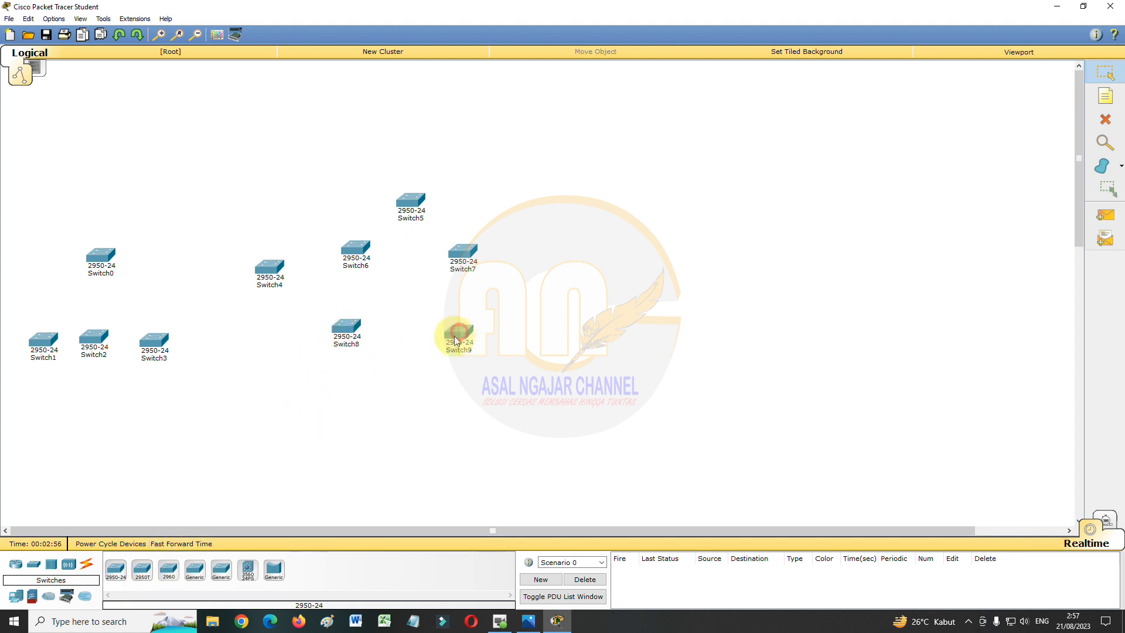
pyautogui.click(115, 568)
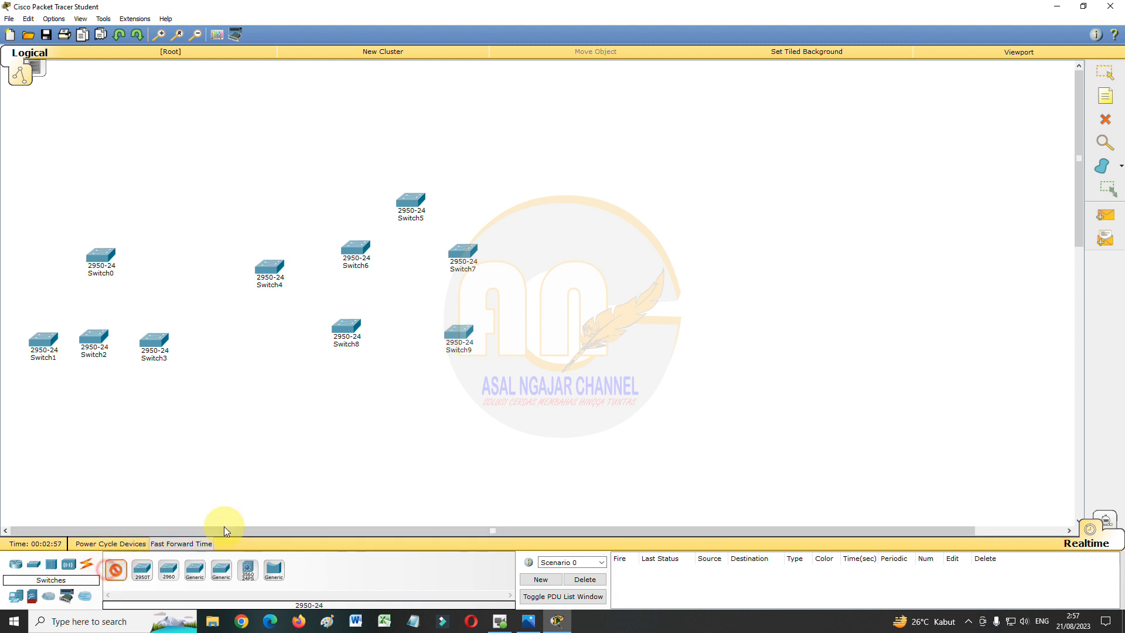
pyautogui.click(403, 386)
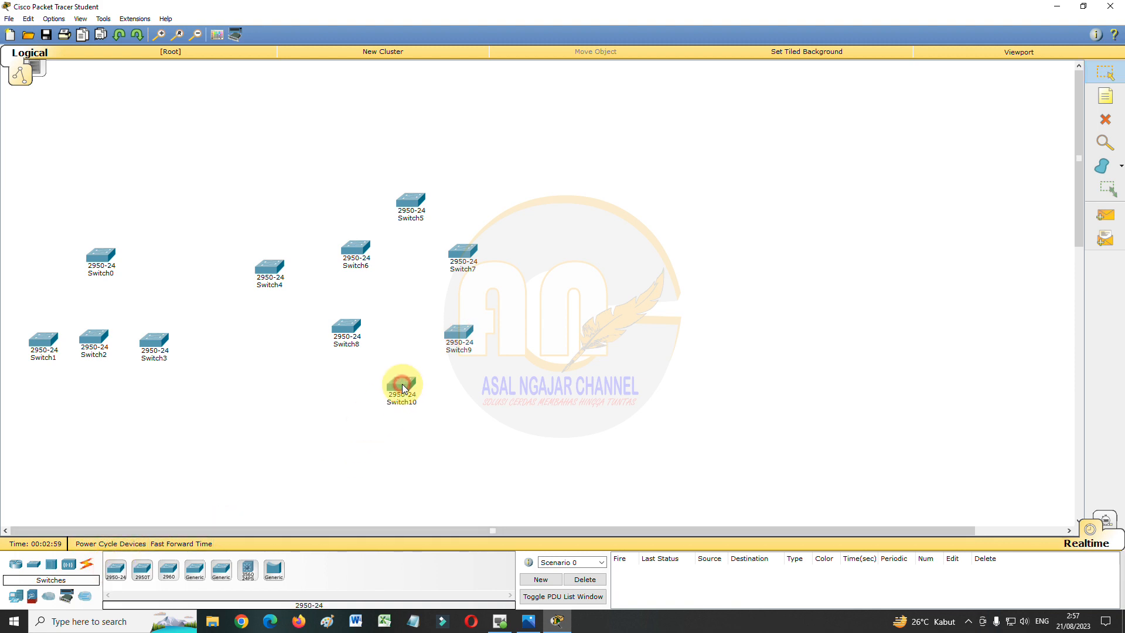
# - Consult the reference image and place four 2950-24 switches in a vertical column for the bus topology, right of the mesh group
pyautogui.click(499, 621)
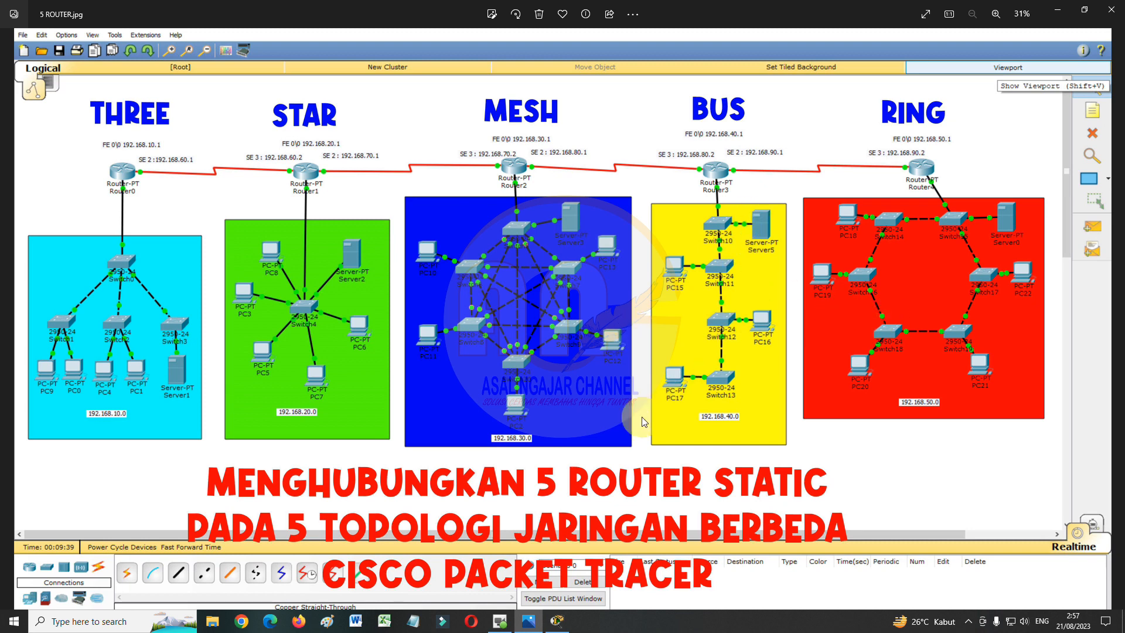
pyautogui.click(527, 621)
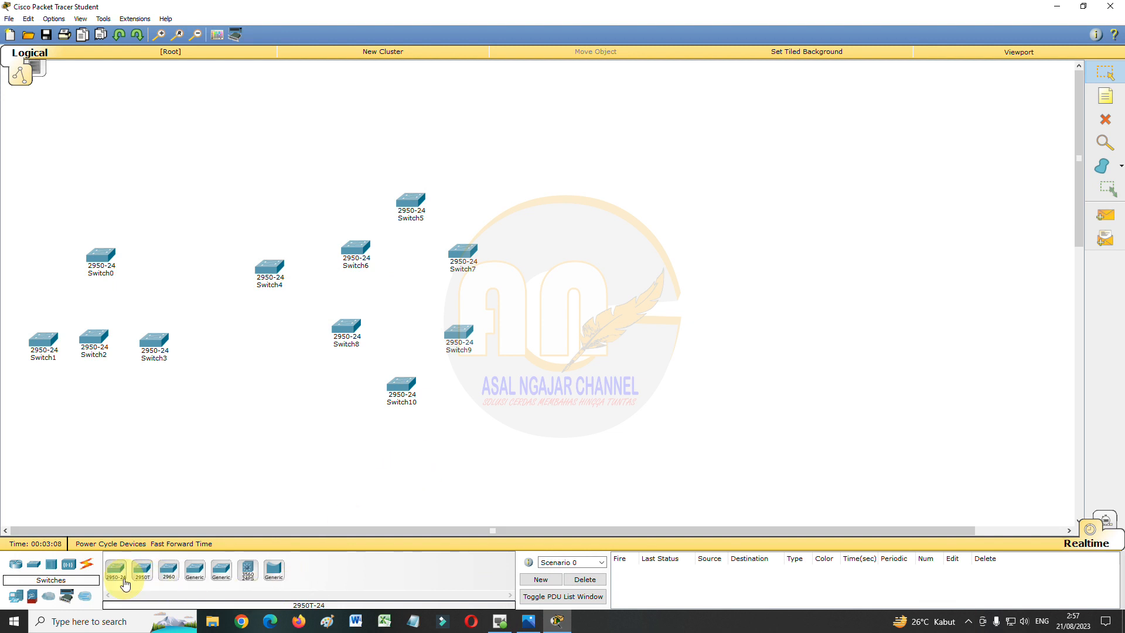
pyautogui.click(113, 577)
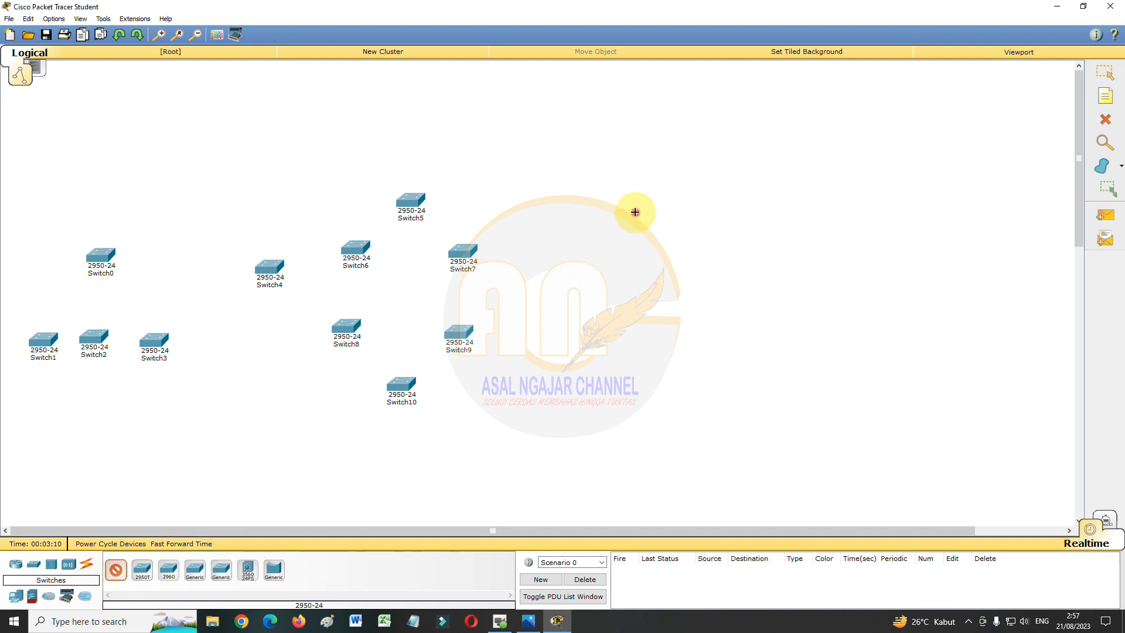
pyautogui.click(635, 212)
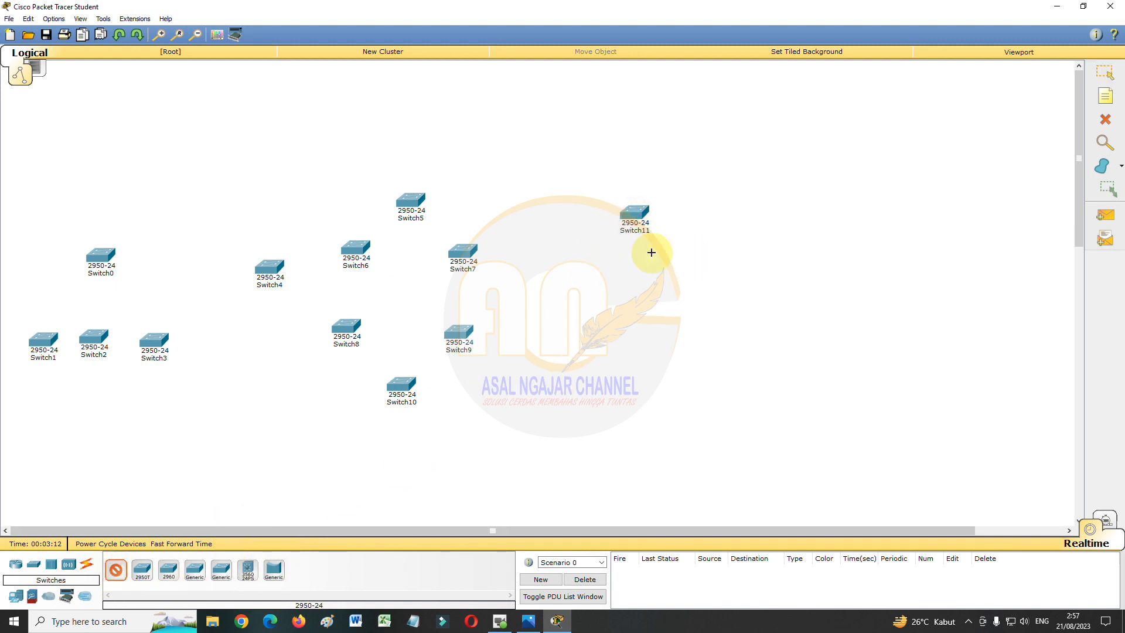
pyautogui.click(632, 269)
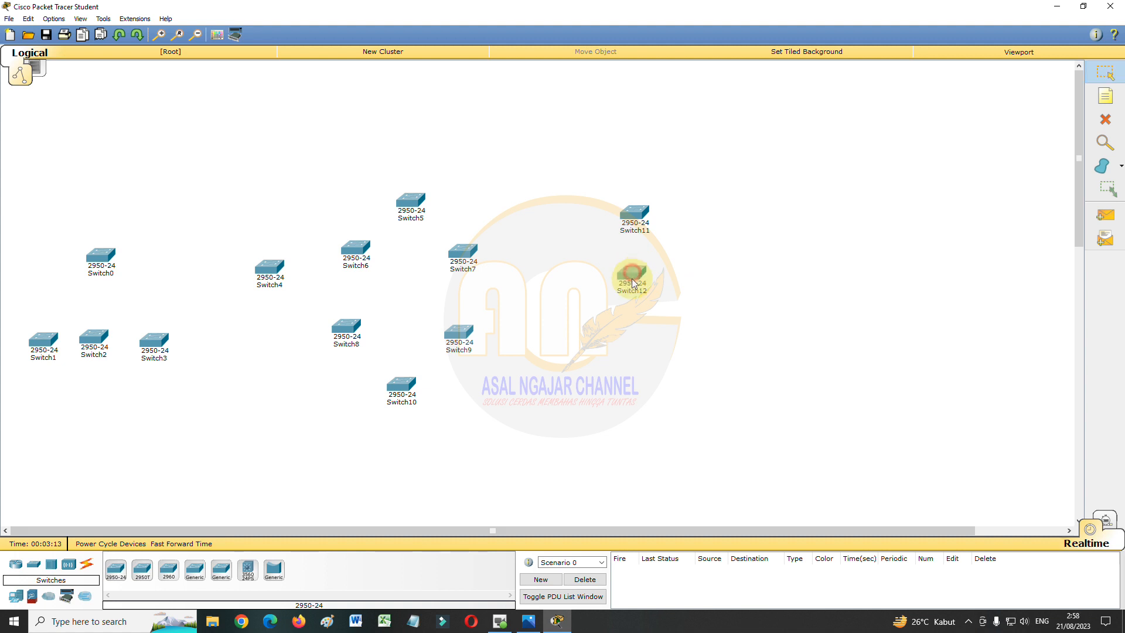
pyautogui.click(116, 569)
pyautogui.click(635, 333)
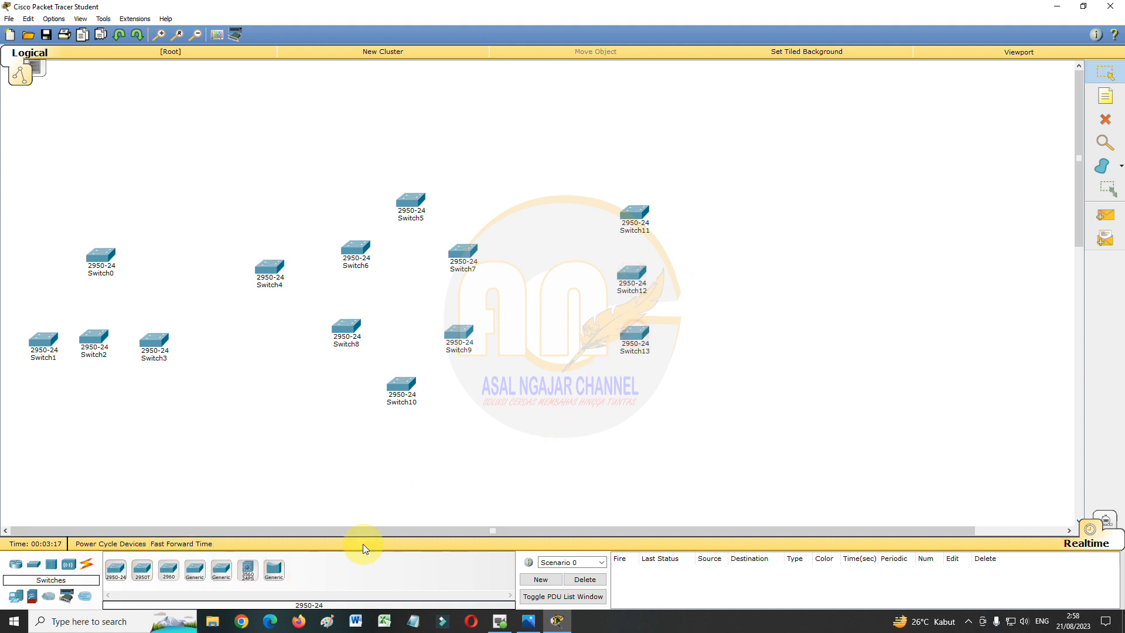
pyautogui.click(119, 573)
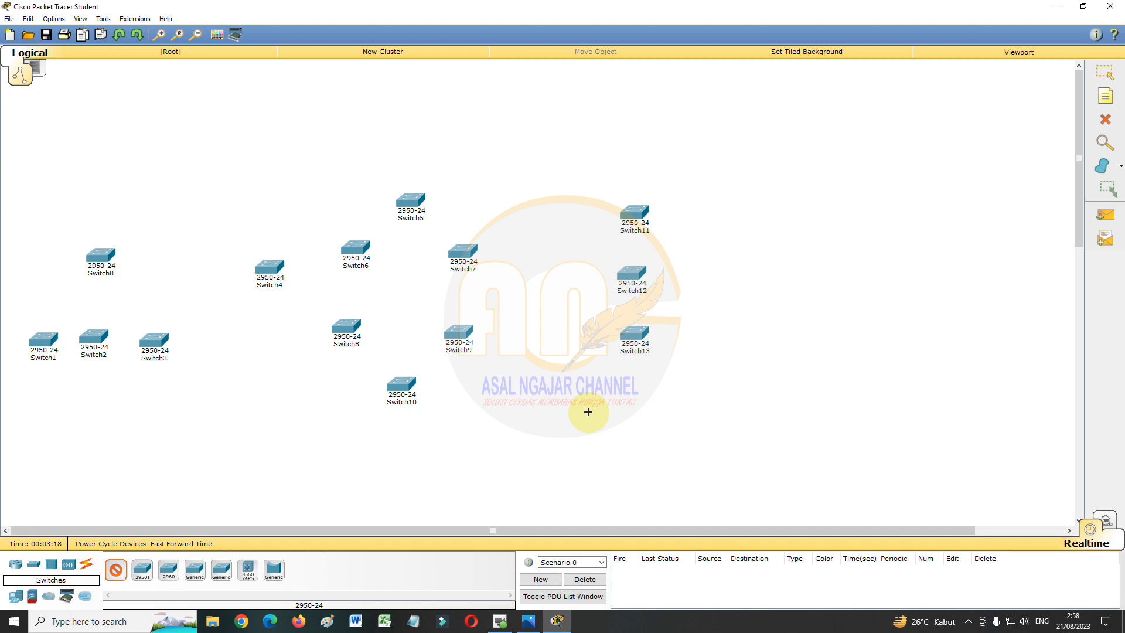
pyautogui.click(635, 386)
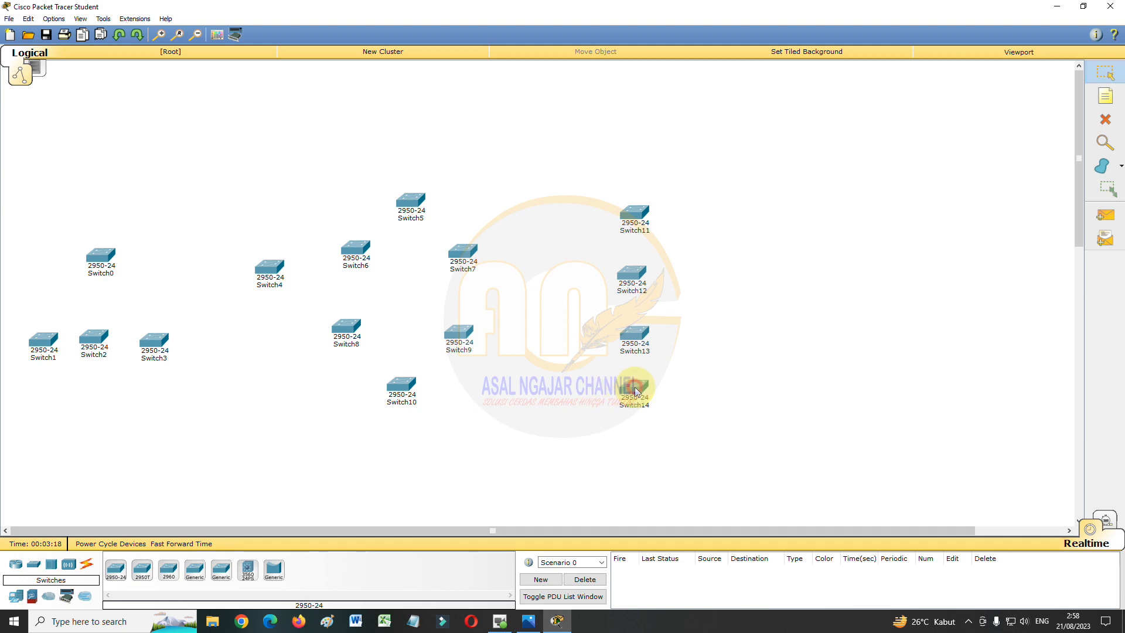
# - Consult the 5 ROUTER.jpg reference and place three 2950-24 switches as the left half of the ring topology, right of the bus group
pyautogui.click(530, 621)
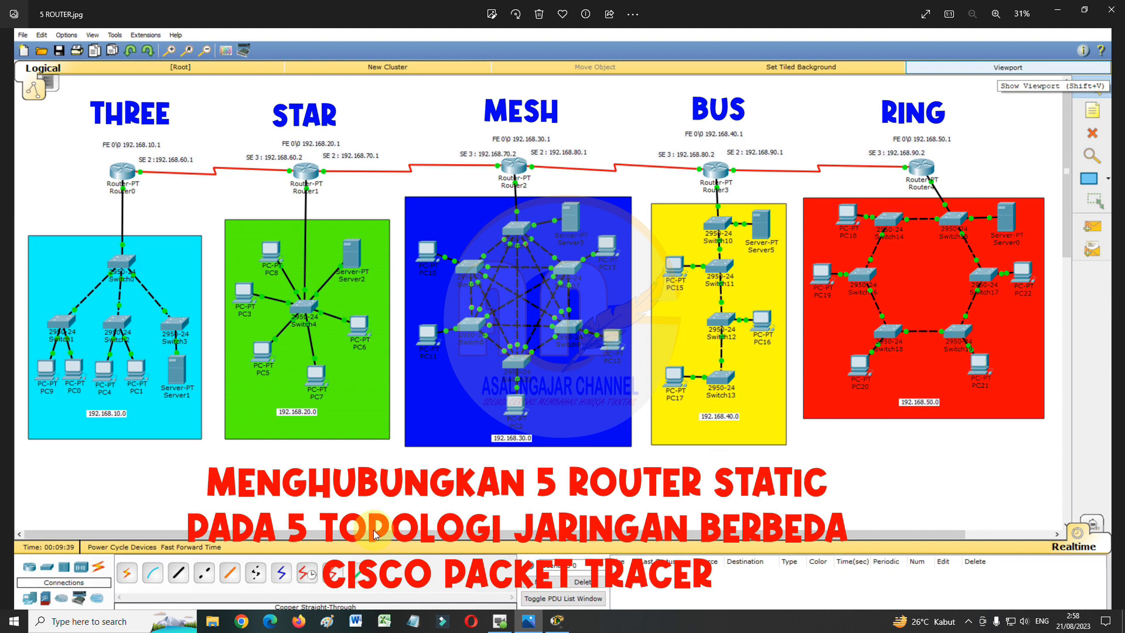
pyautogui.click(527, 621)
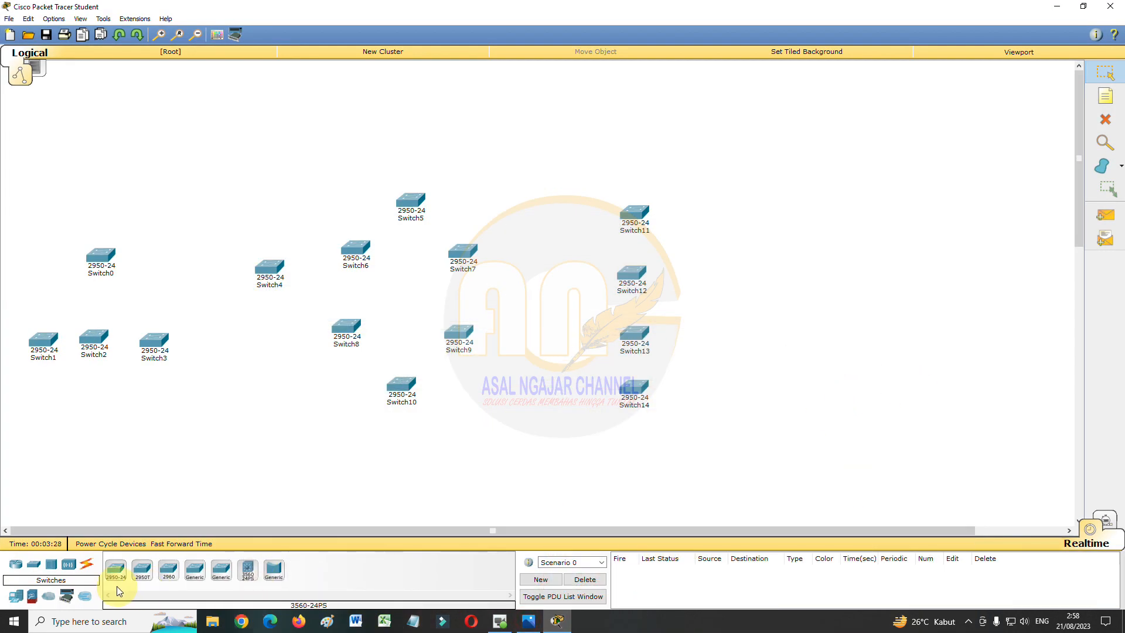
pyautogui.click(119, 573)
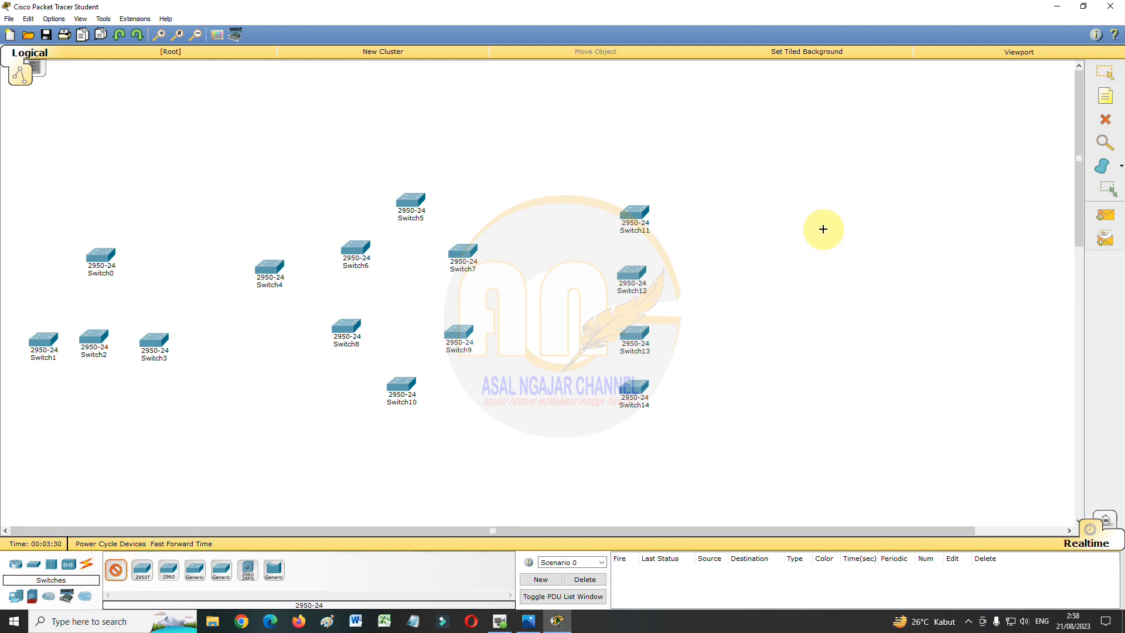
pyautogui.click(837, 215)
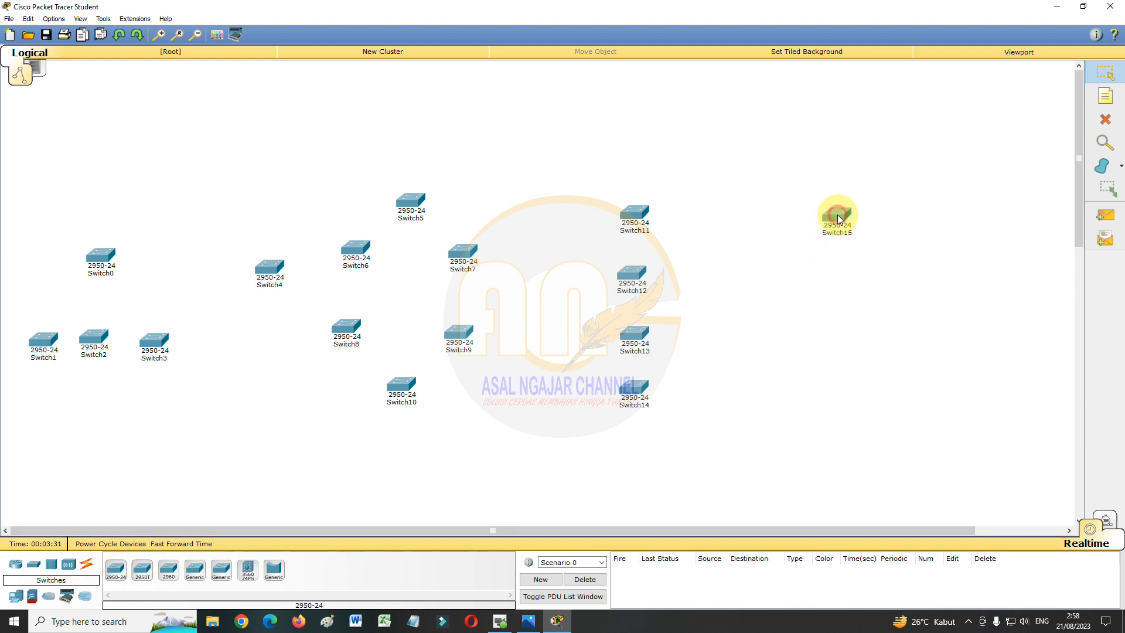
pyautogui.click(794, 287)
pyautogui.click(115, 568)
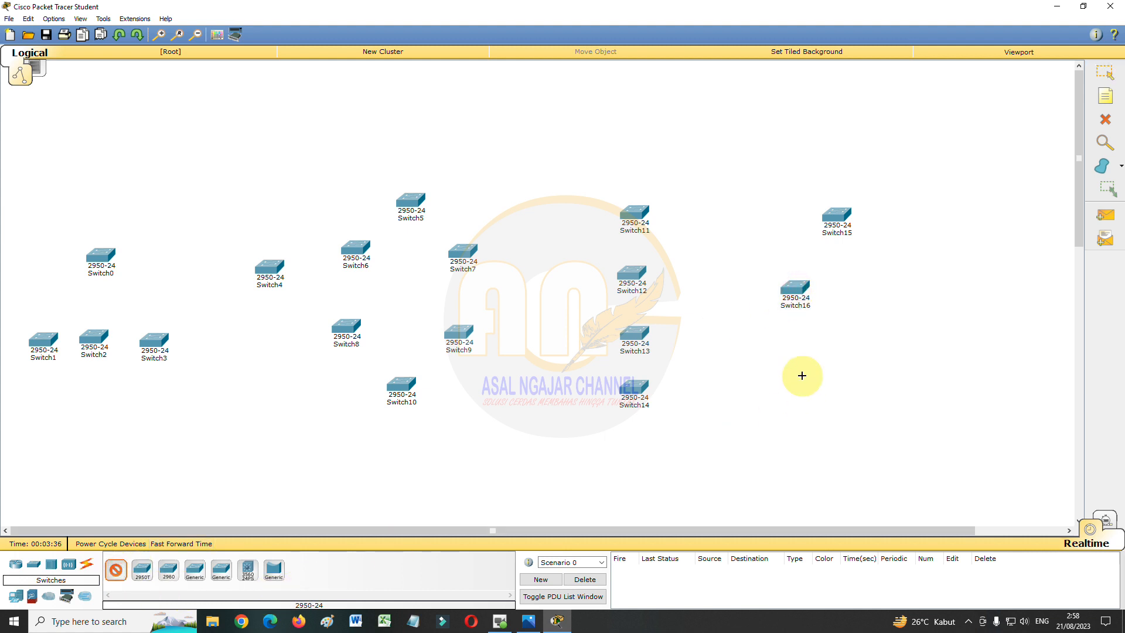
pyautogui.click(802, 369)
# - Place three 2950-24 switches as the ring's right half and reposition its top-left and two bottom switches into a compact hexagon
pyautogui.click(114, 568)
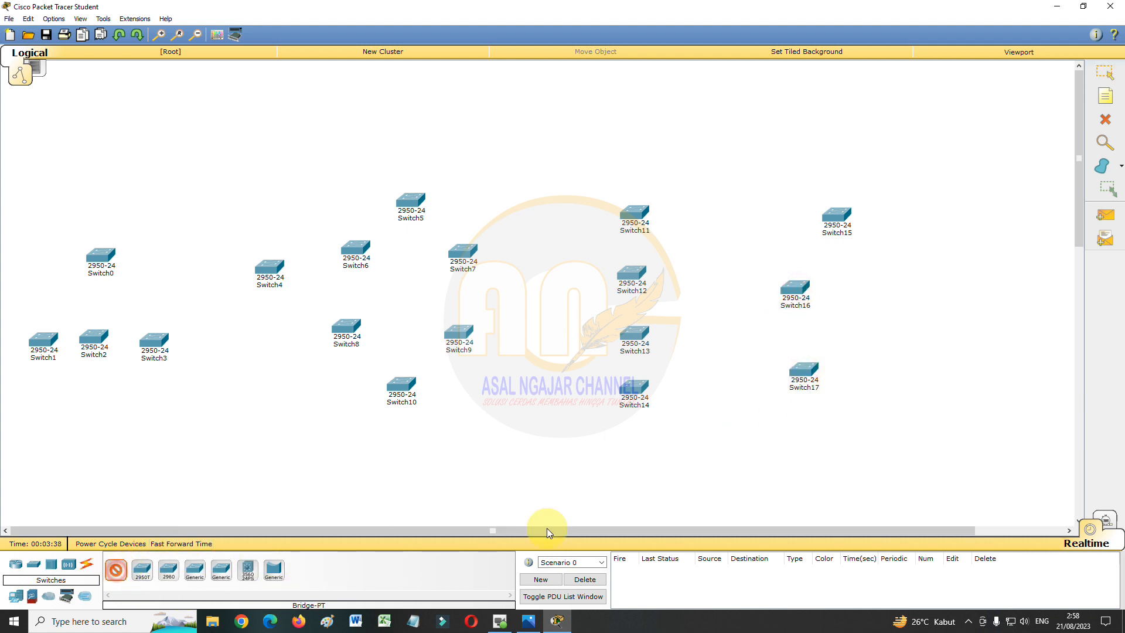
pyautogui.click(930, 224)
pyautogui.moveTo(836, 218); pyautogui.dragTo(830, 223)
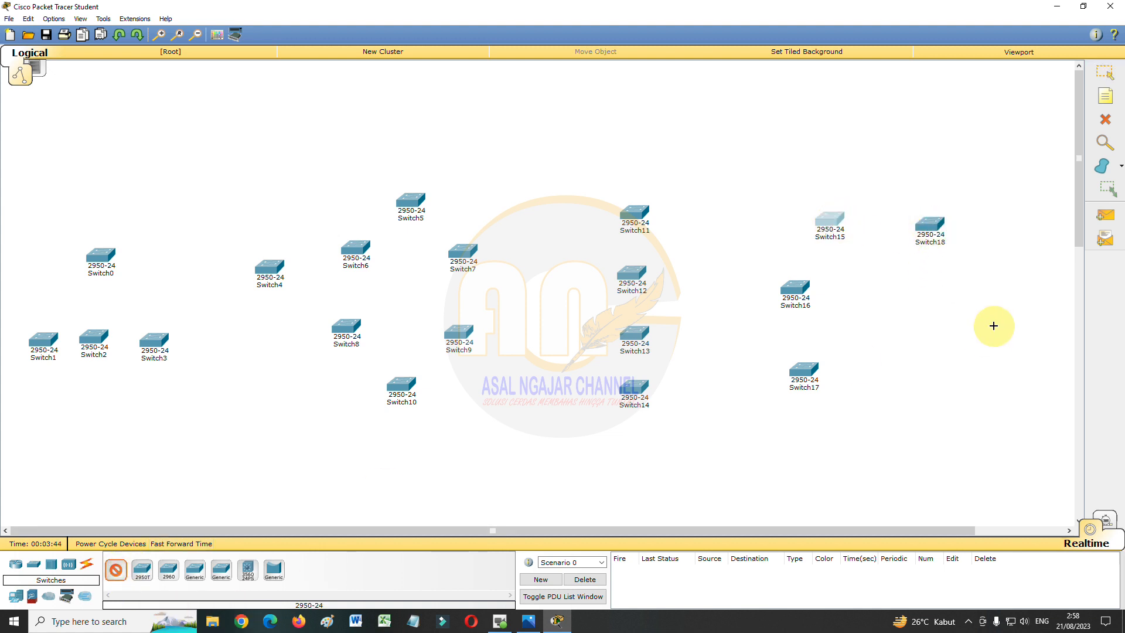
pyautogui.click(936, 293)
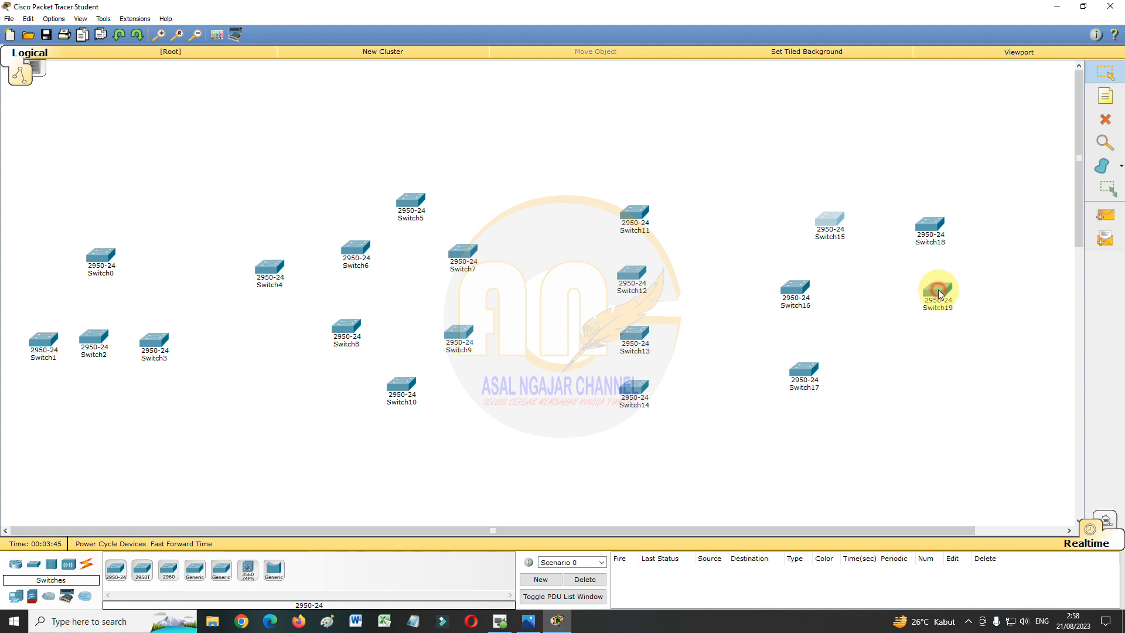
pyautogui.click(116, 568)
pyautogui.click(899, 371)
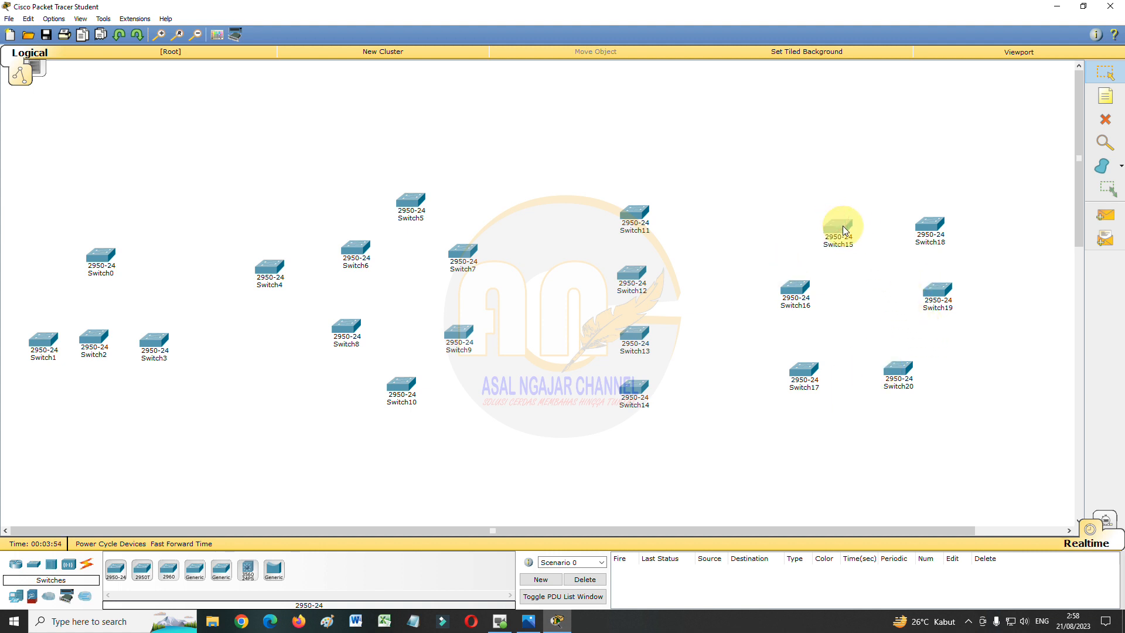
pyautogui.moveTo(917, 371); pyautogui.dragTo(923, 365)
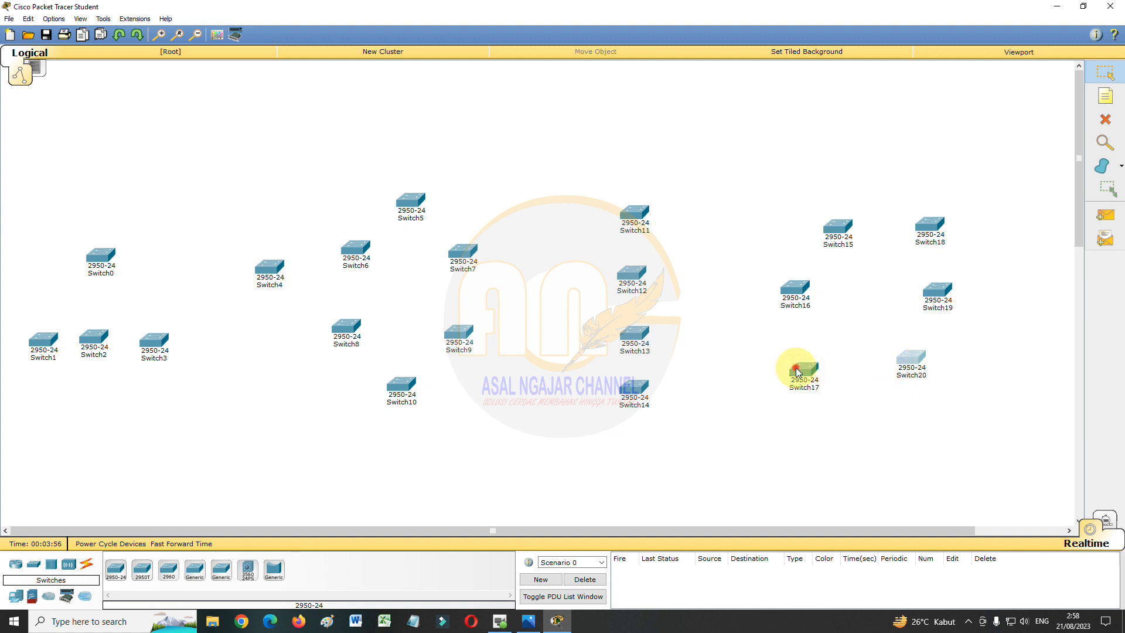
pyautogui.moveTo(803, 373); pyautogui.dragTo(834, 355)
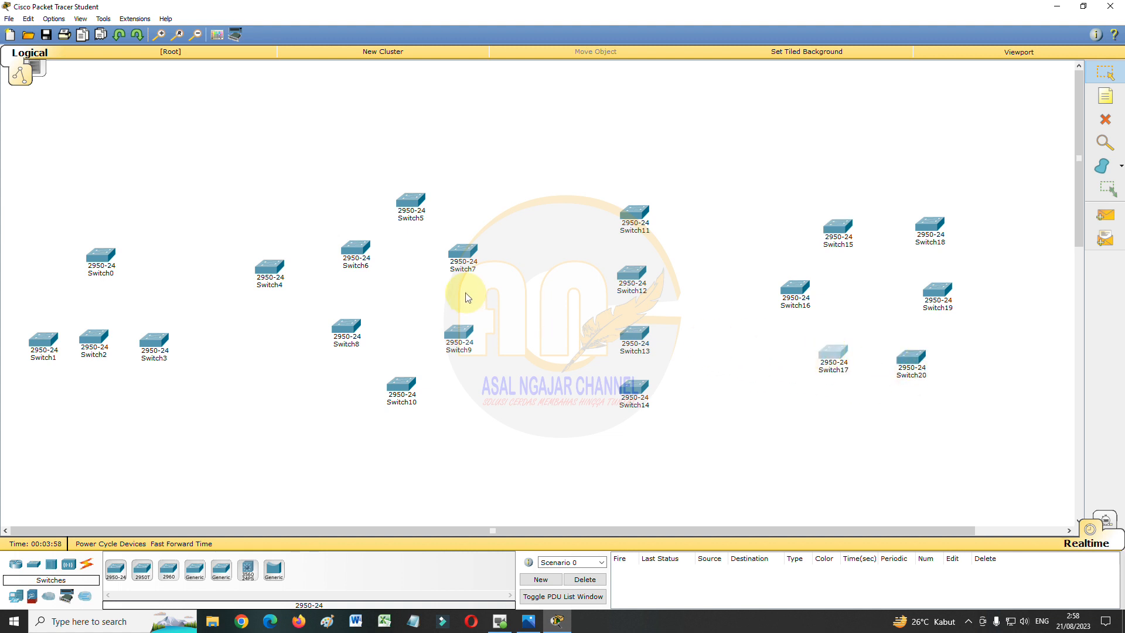
# - Move all six mesh topology switches together slightly right and down, closer to the bus column
pyautogui.moveTo(303, 157); pyautogui.dragTo(474, 414)
pyautogui.moveTo(458, 334); pyautogui.dragTo(490, 346)
pyautogui.click(493, 427)
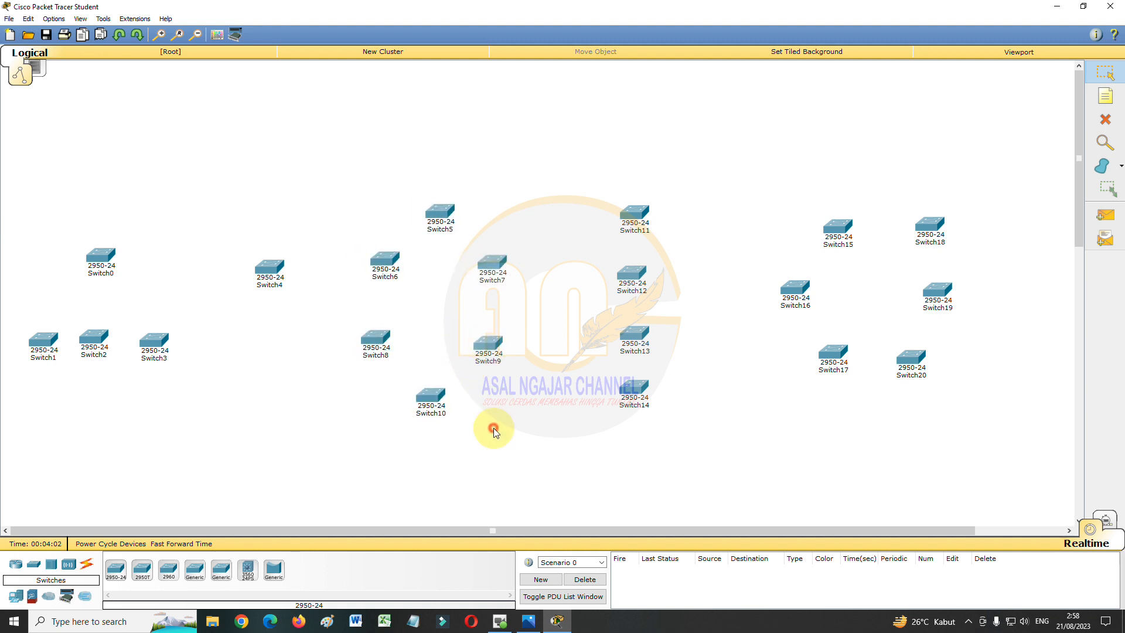
# - Place five Server-PT devices: below the tree's rightmost switch, upper right of the star, mesh and ring, and beside the top bus switch
pyautogui.click(15, 602)
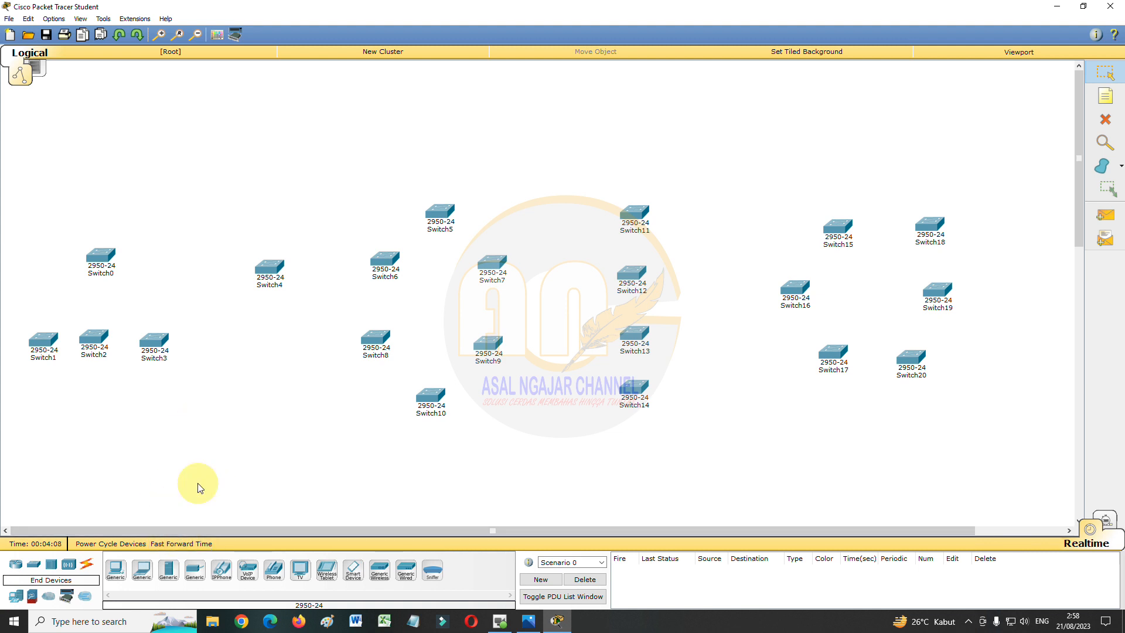
pyautogui.moveTo(165, 576); pyautogui.dragTo(157, 396)
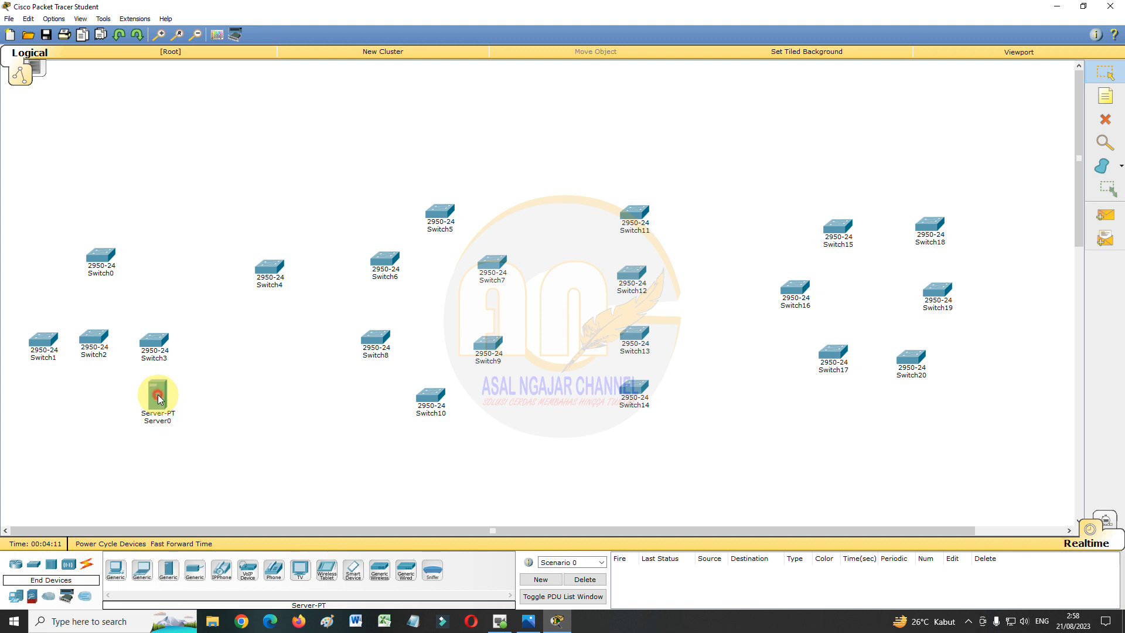
pyautogui.click(176, 574)
pyautogui.click(313, 216)
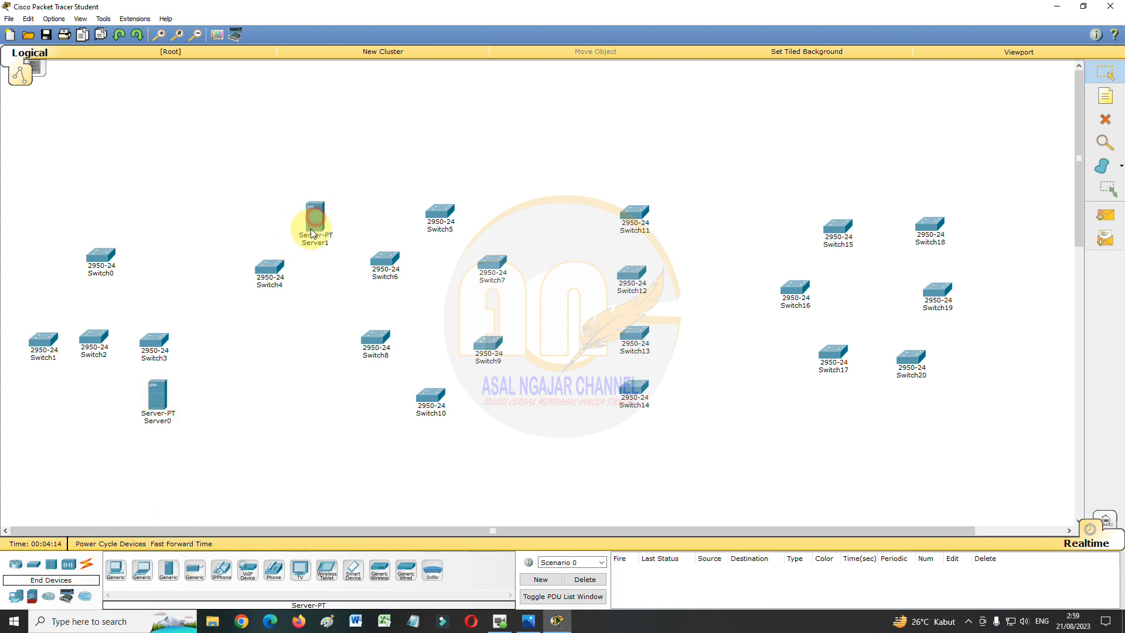
pyautogui.click(519, 199)
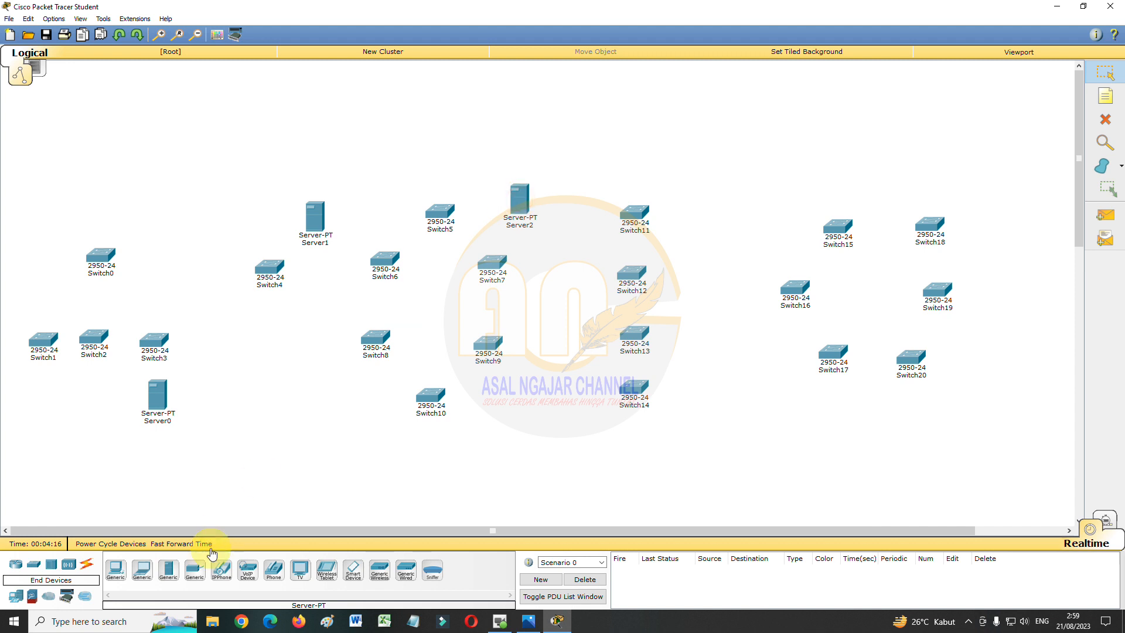
pyautogui.click(701, 212)
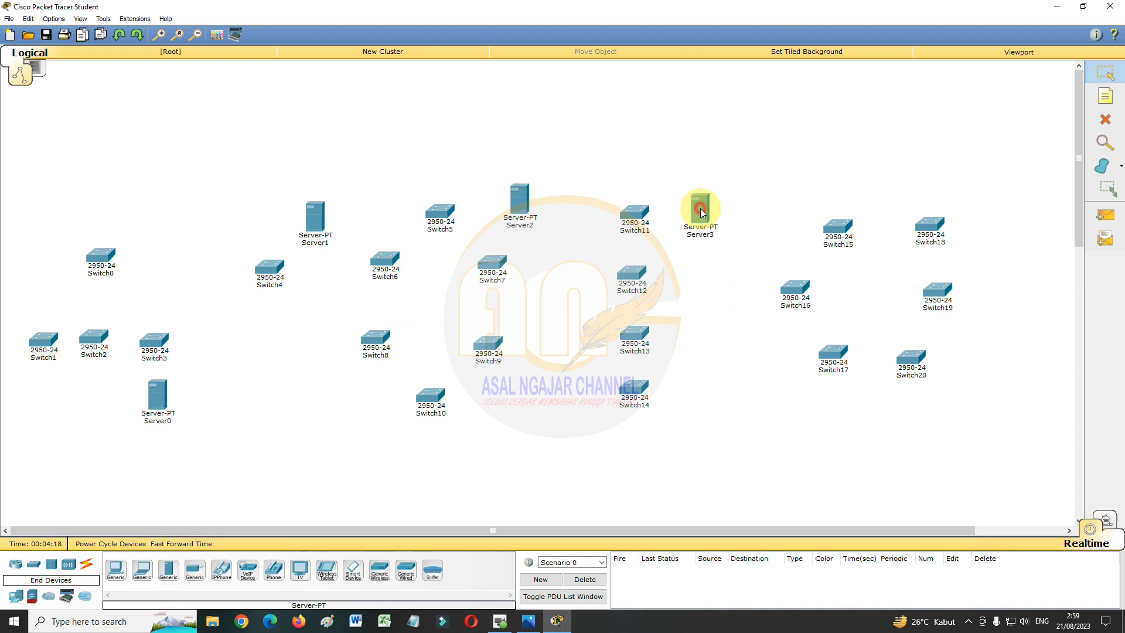
pyautogui.click(174, 577)
pyautogui.click(993, 193)
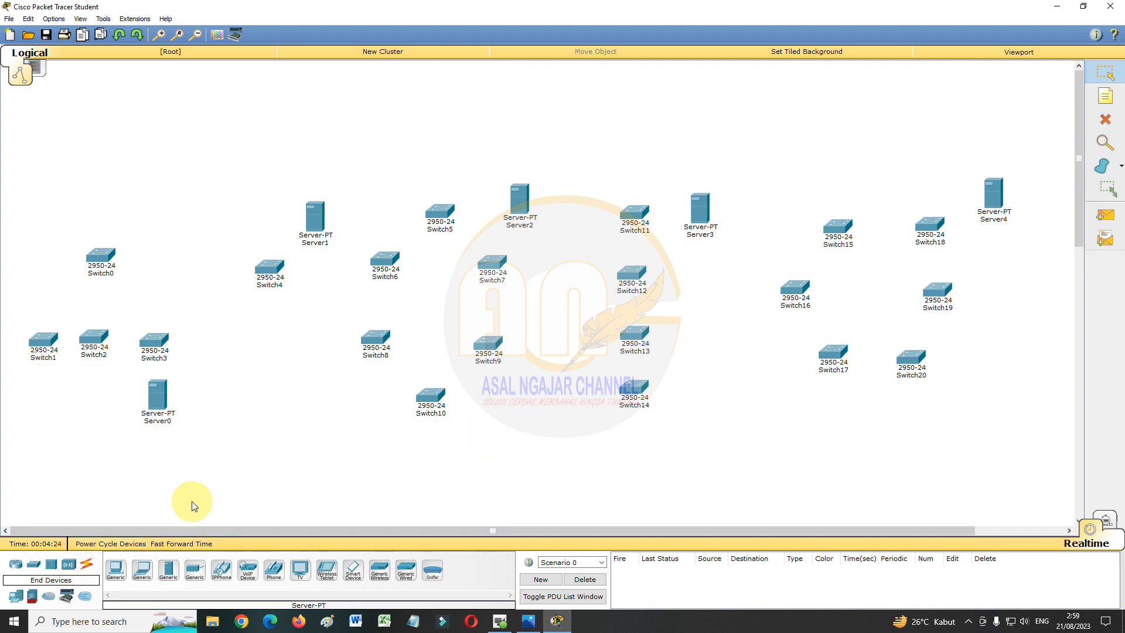
# - Place four PC-PT devices in a row below the tree's lower switches, left of the tree server
pyautogui.click(120, 573)
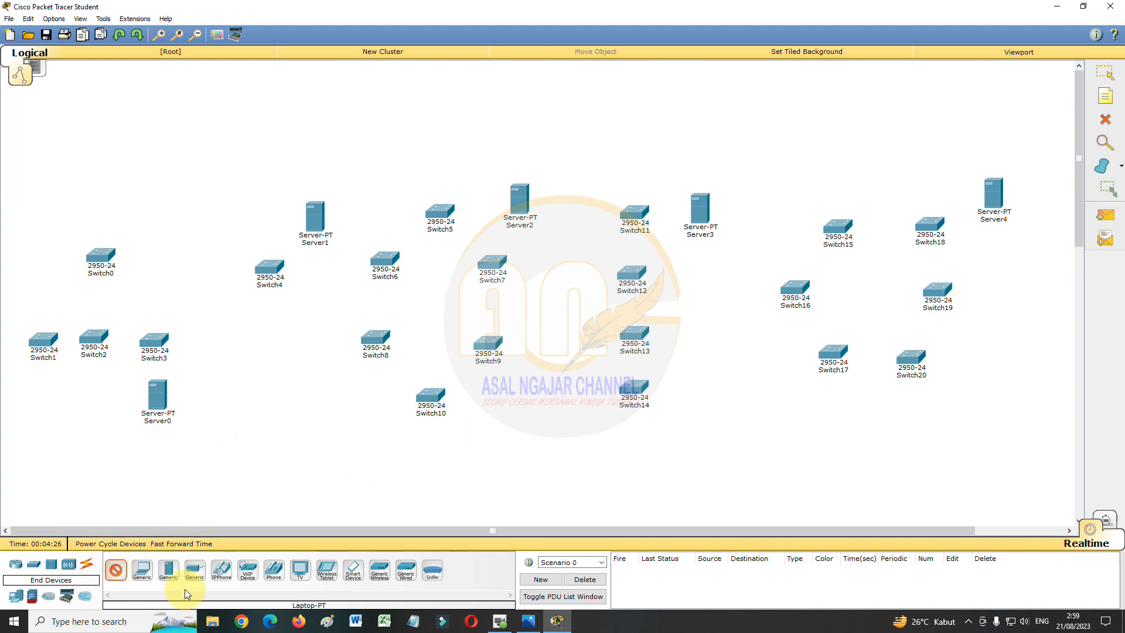
pyautogui.click(110, 395)
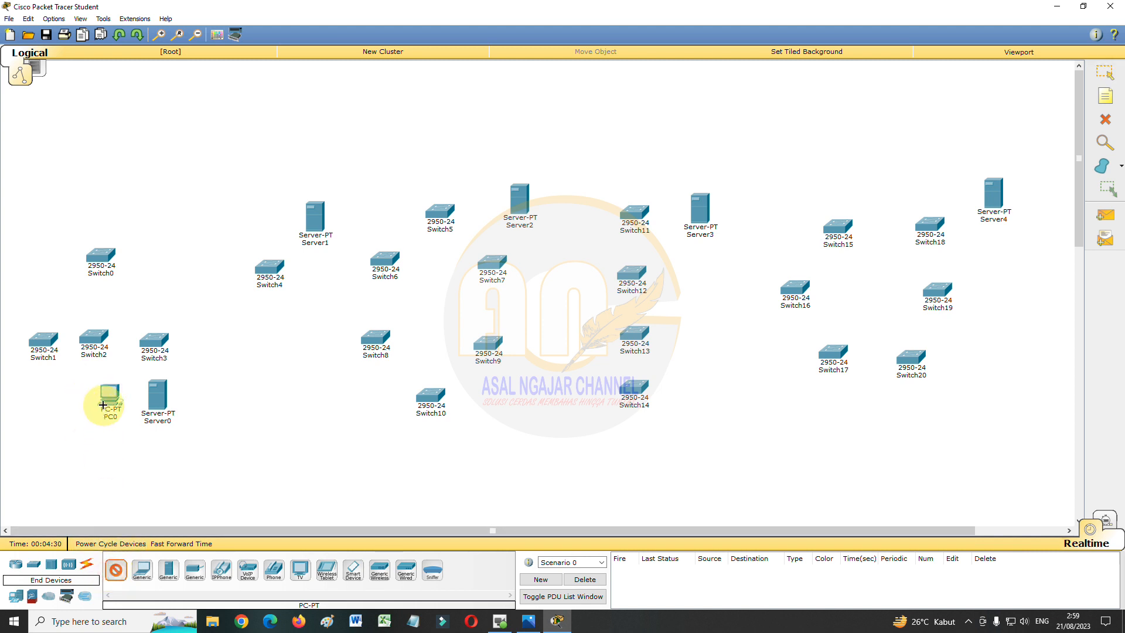
pyautogui.click(82, 394)
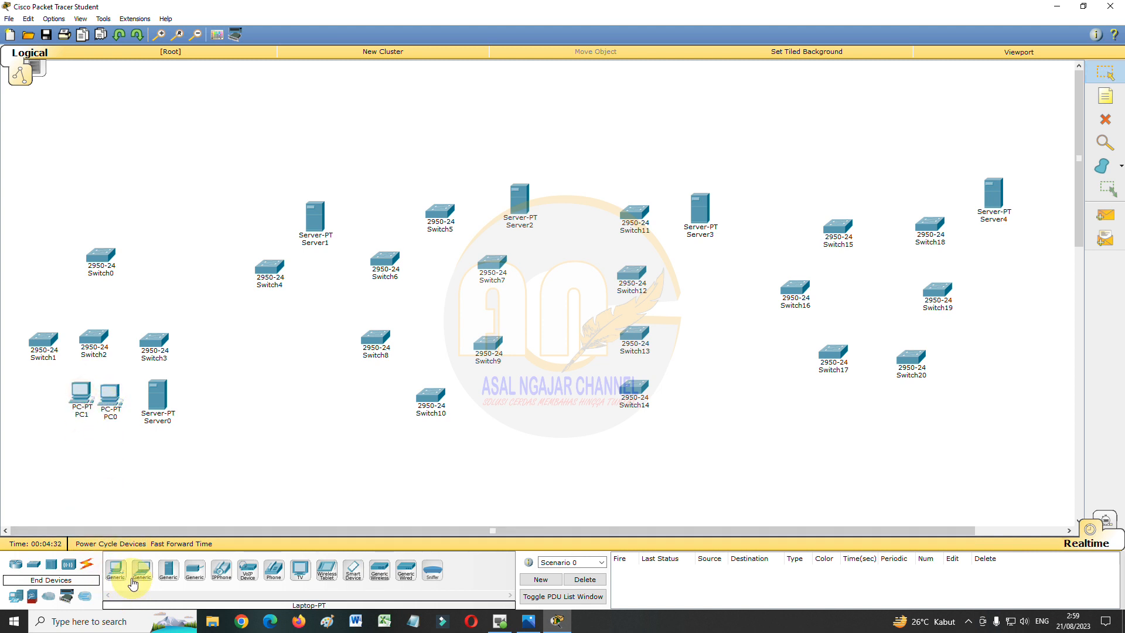
pyautogui.click(115, 570)
pyautogui.click(53, 393)
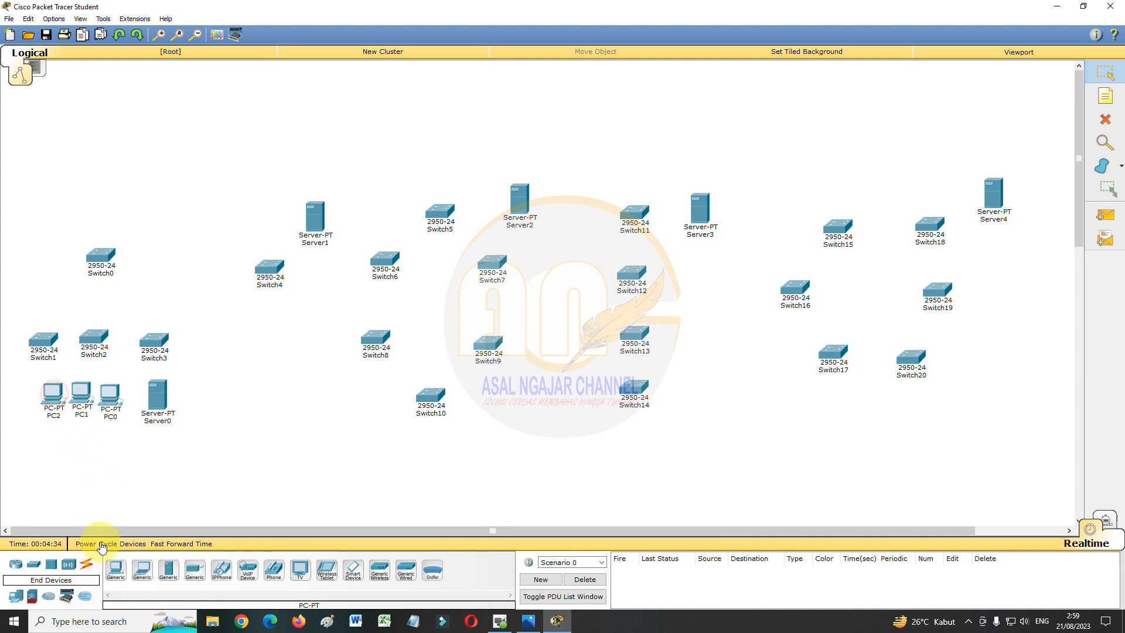
pyautogui.click(116, 570)
pyautogui.click(27, 394)
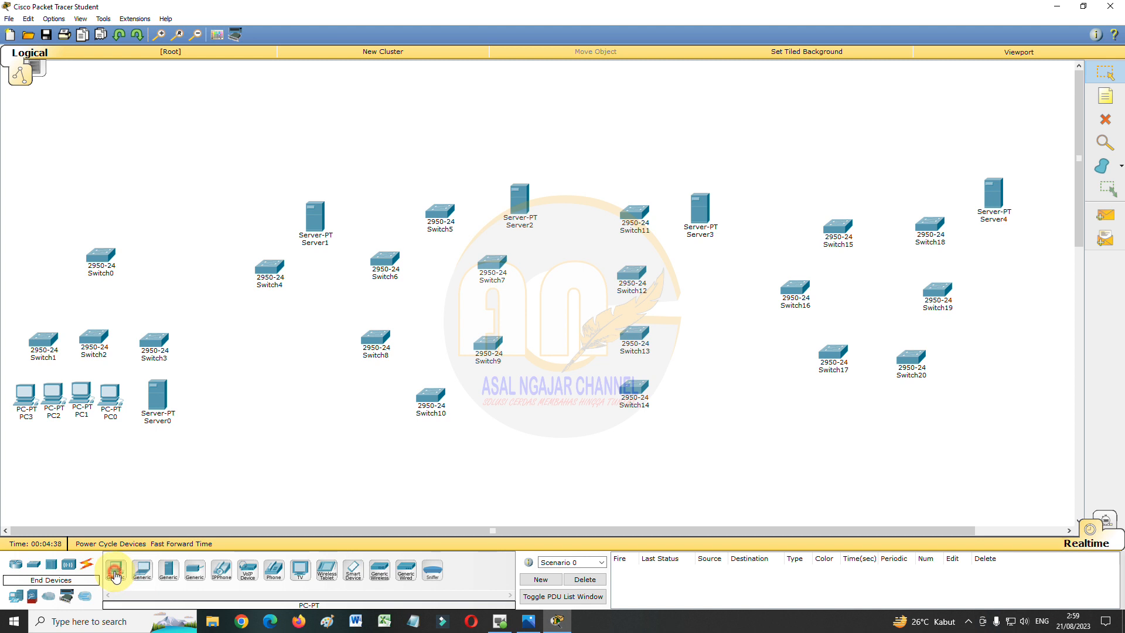
# - Place five PC-PT devices around the star switch, from its lower right round to its upper left
pyautogui.click(304, 302)
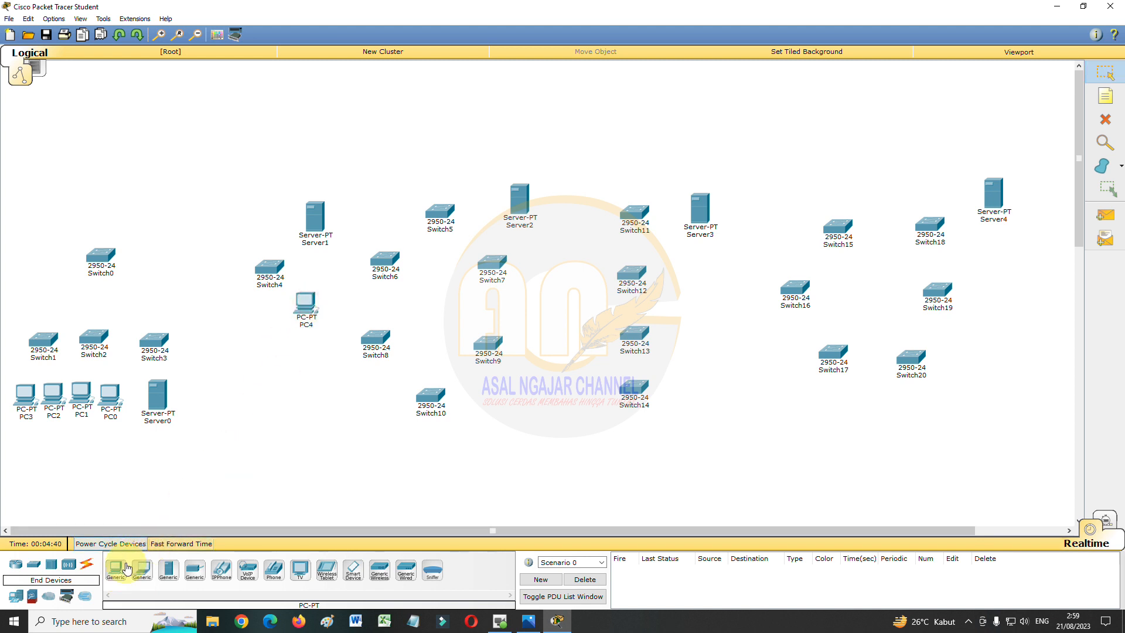
pyautogui.click(286, 366)
pyautogui.click(116, 570)
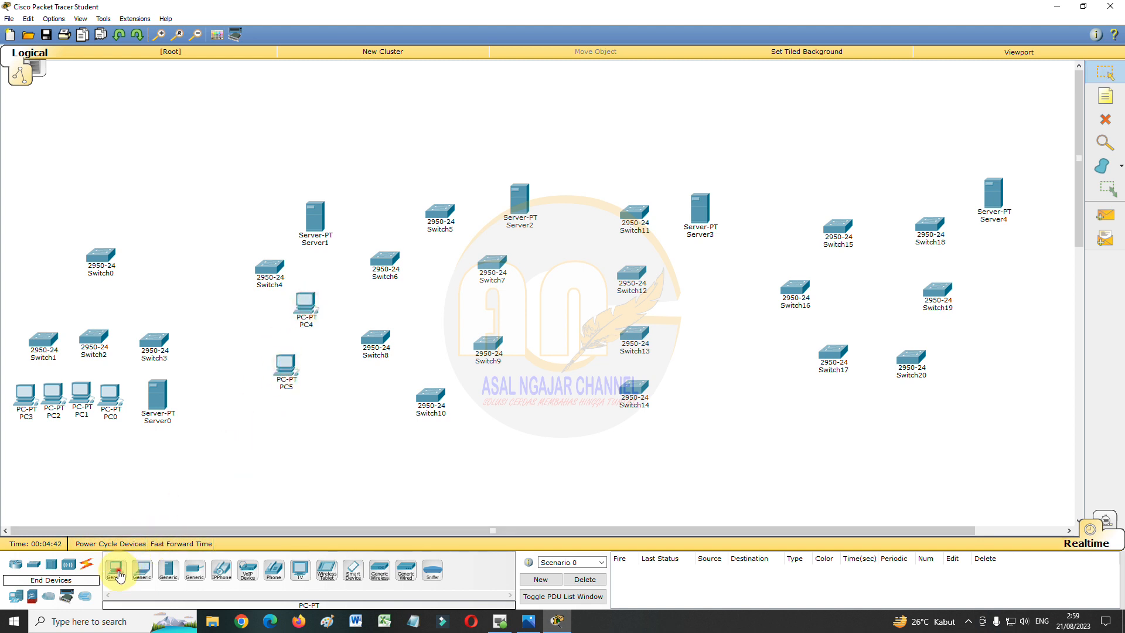
pyautogui.click(233, 355)
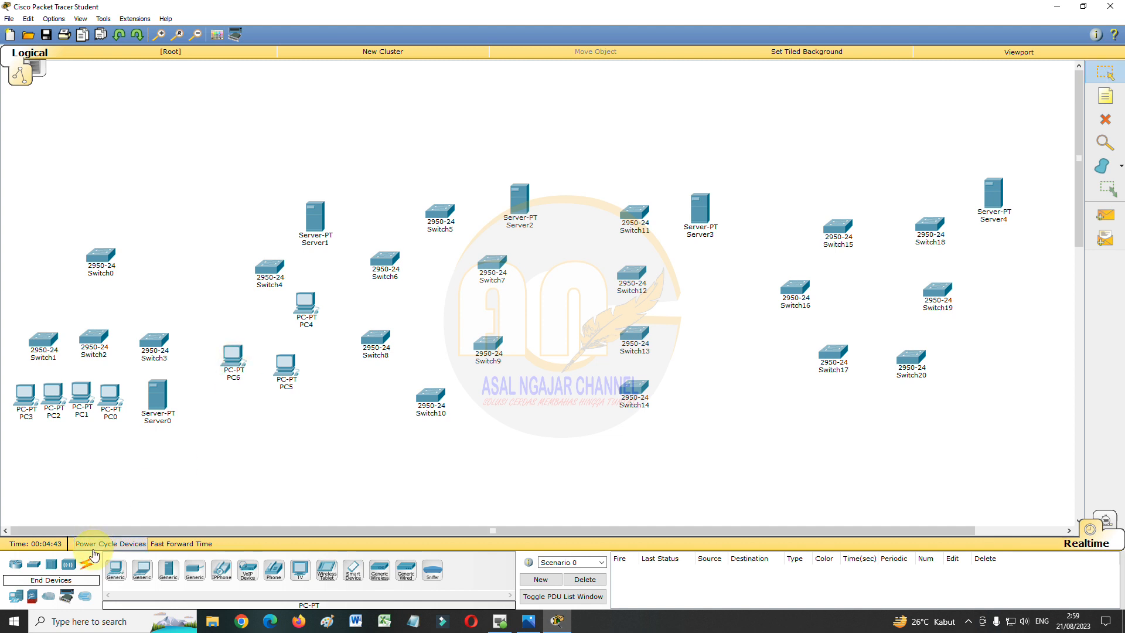
pyautogui.click(120, 568)
pyautogui.click(225, 303)
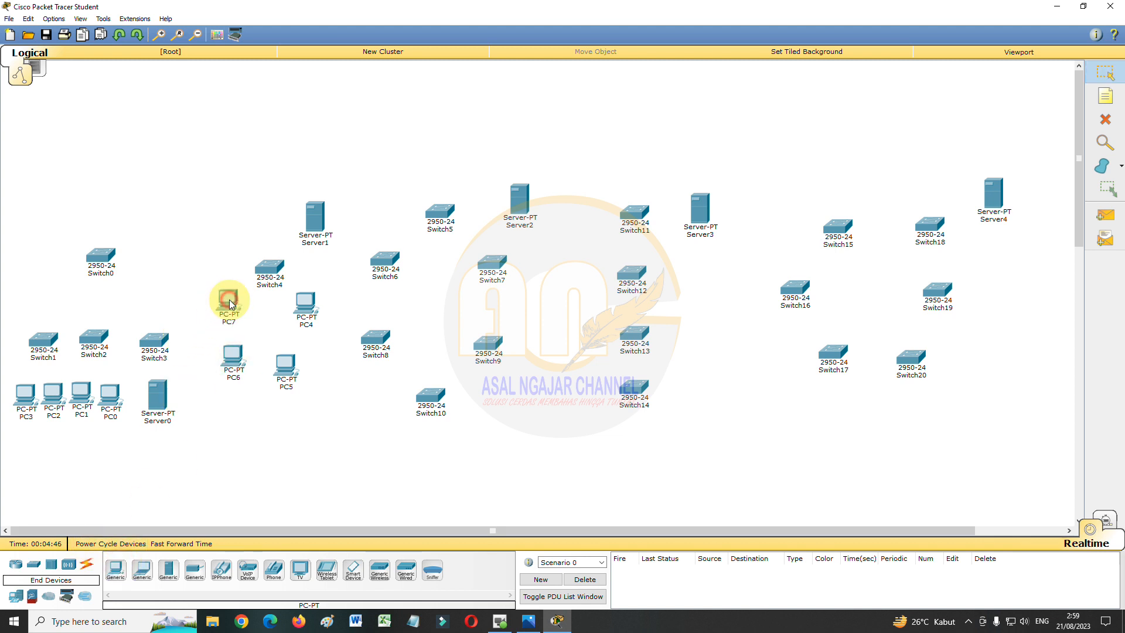
pyautogui.click(125, 571)
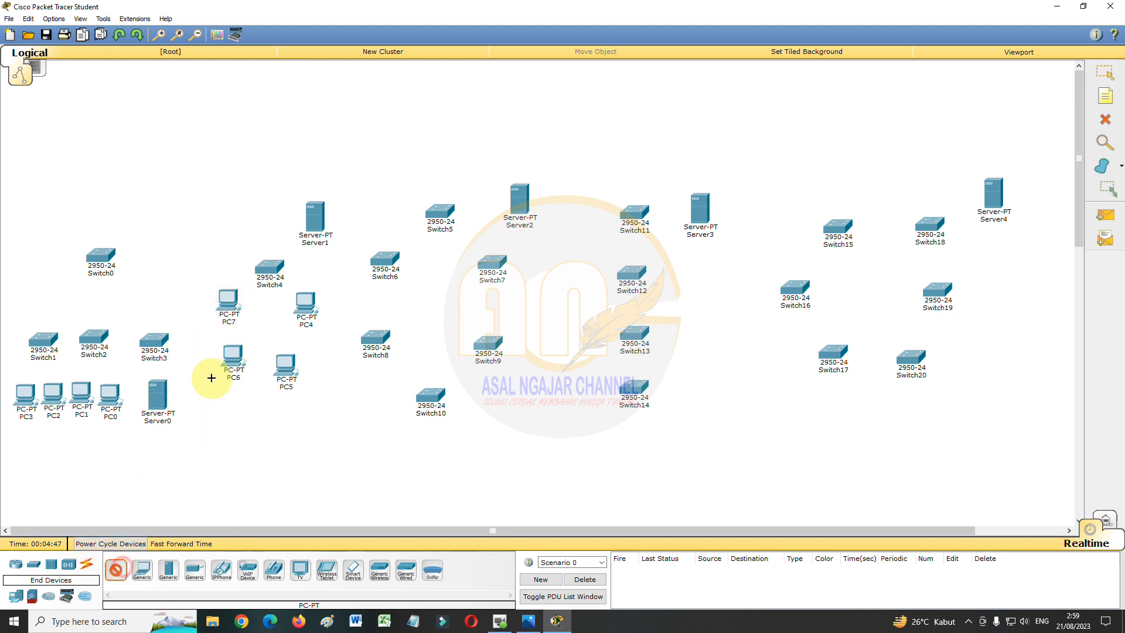
pyautogui.click(220, 251)
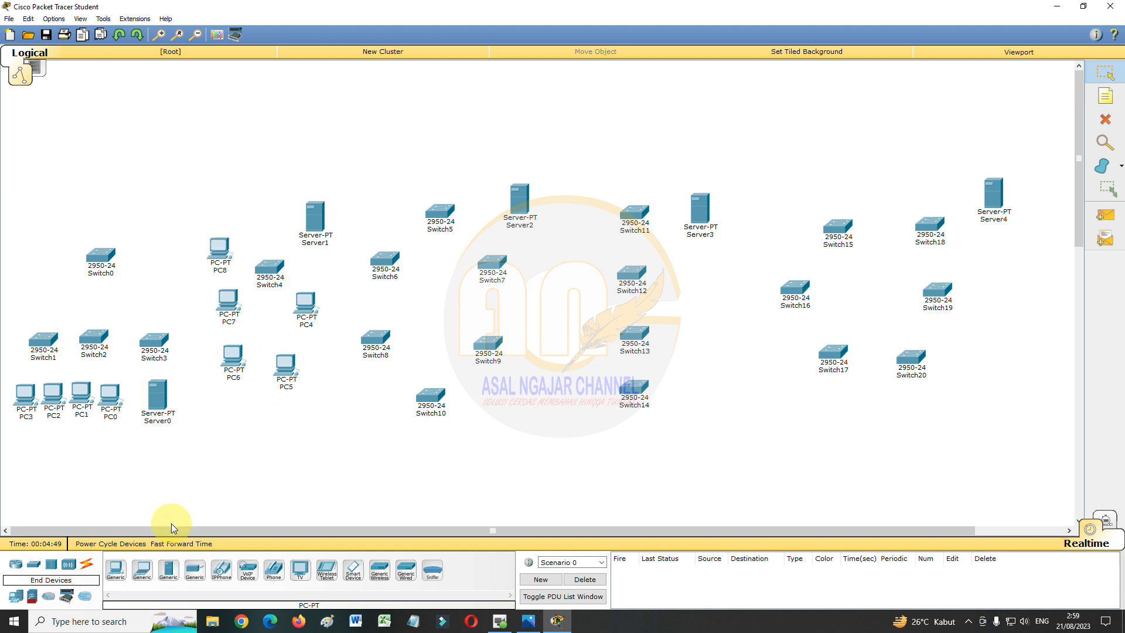
# - Place six PC-PT devices around the mesh, one beside each of its six switches, Switch5 through Switch10
pyautogui.click(116, 569)
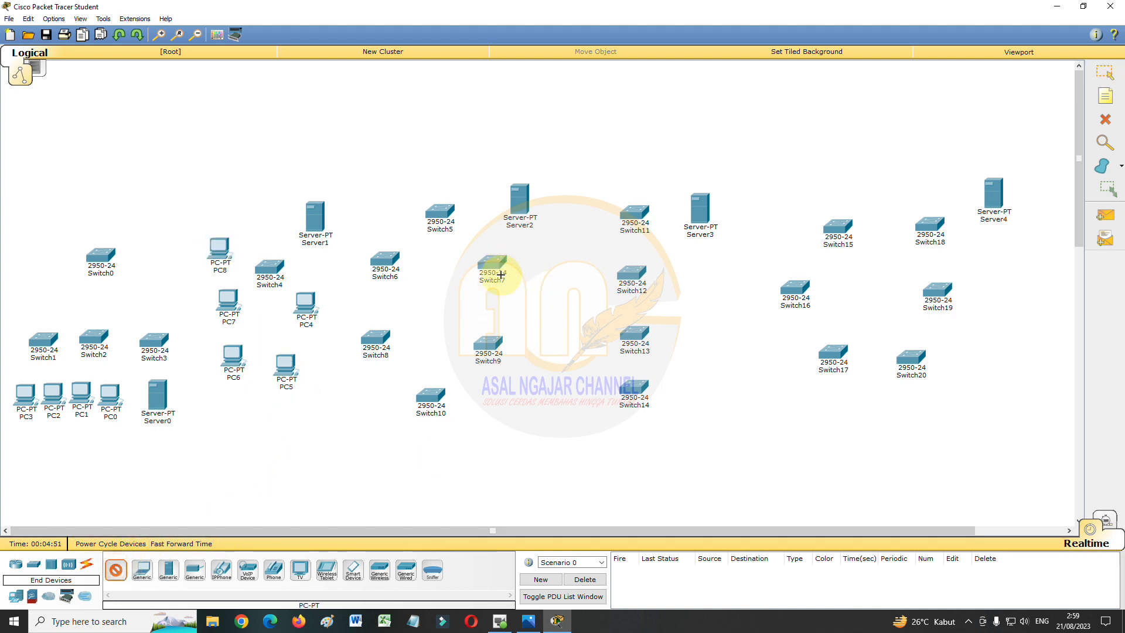
pyautogui.click(540, 267)
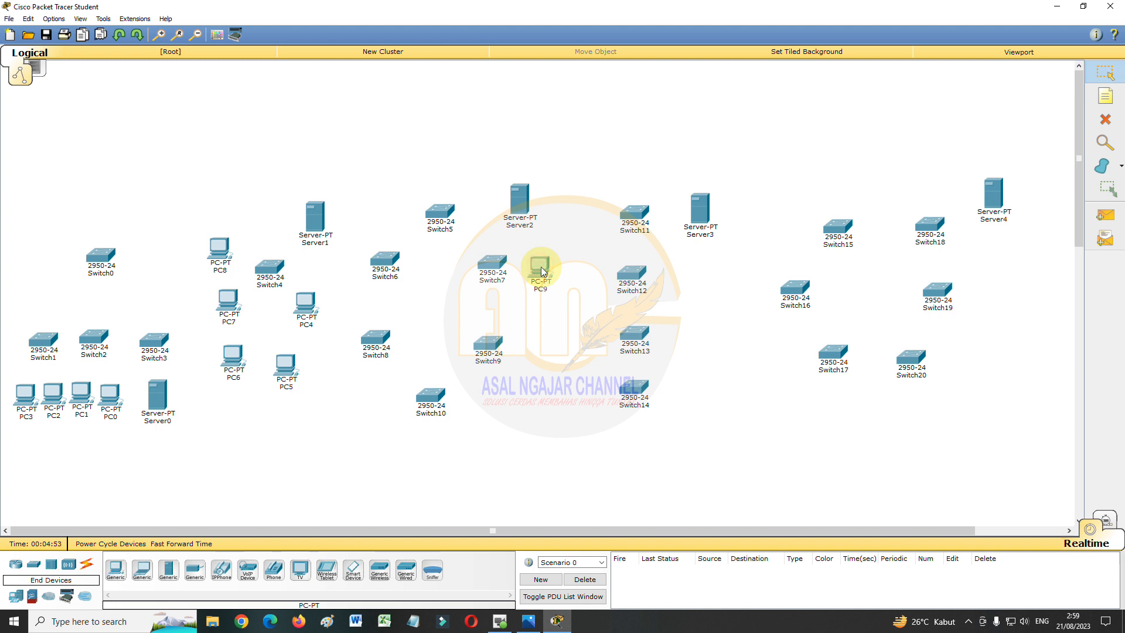
pyautogui.click(116, 570)
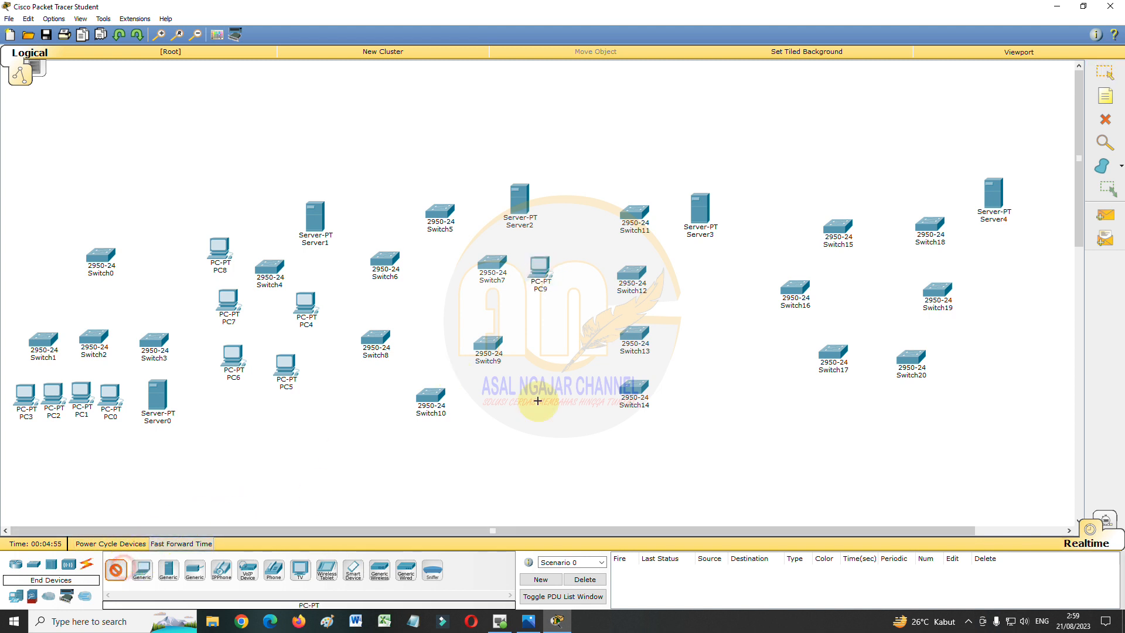
pyautogui.click(533, 355)
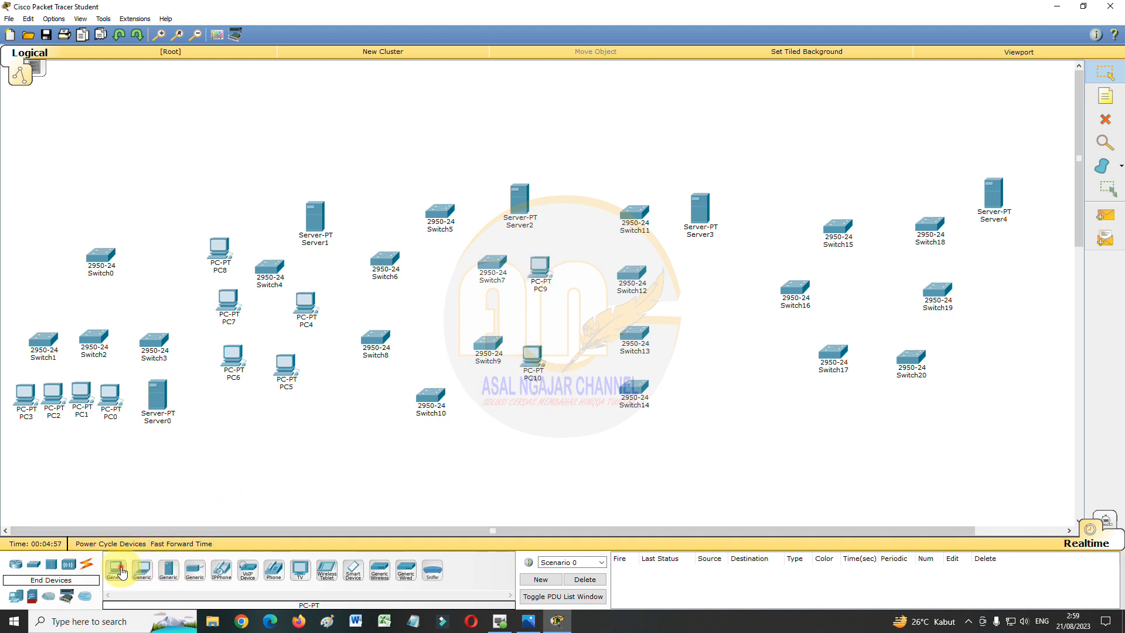
pyautogui.click(116, 569)
pyautogui.click(457, 416)
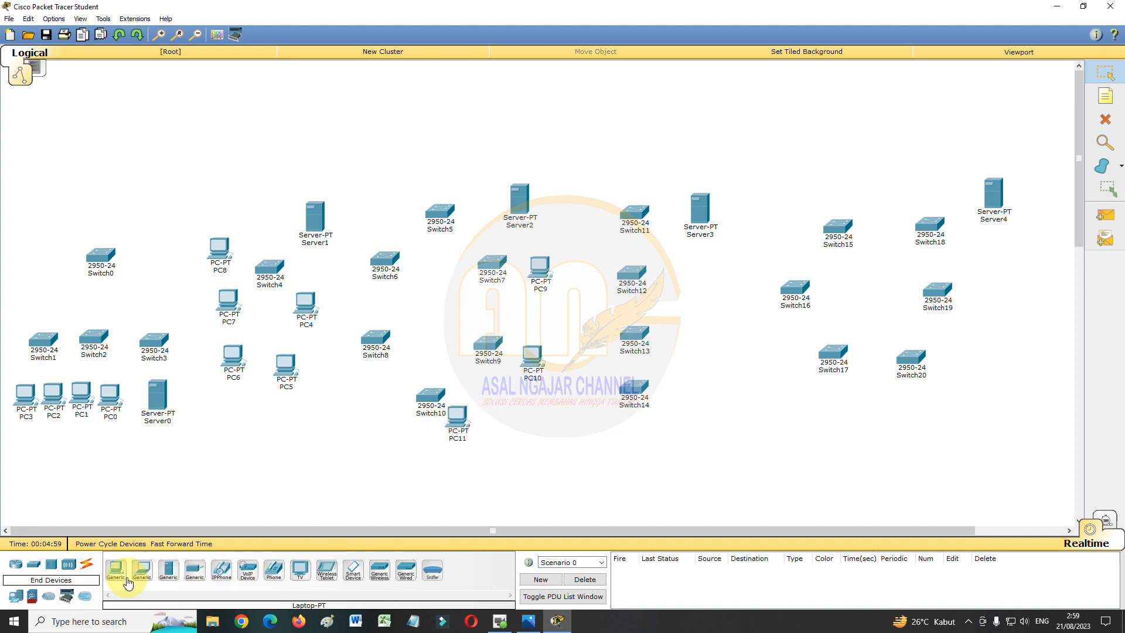
pyautogui.click(355, 369)
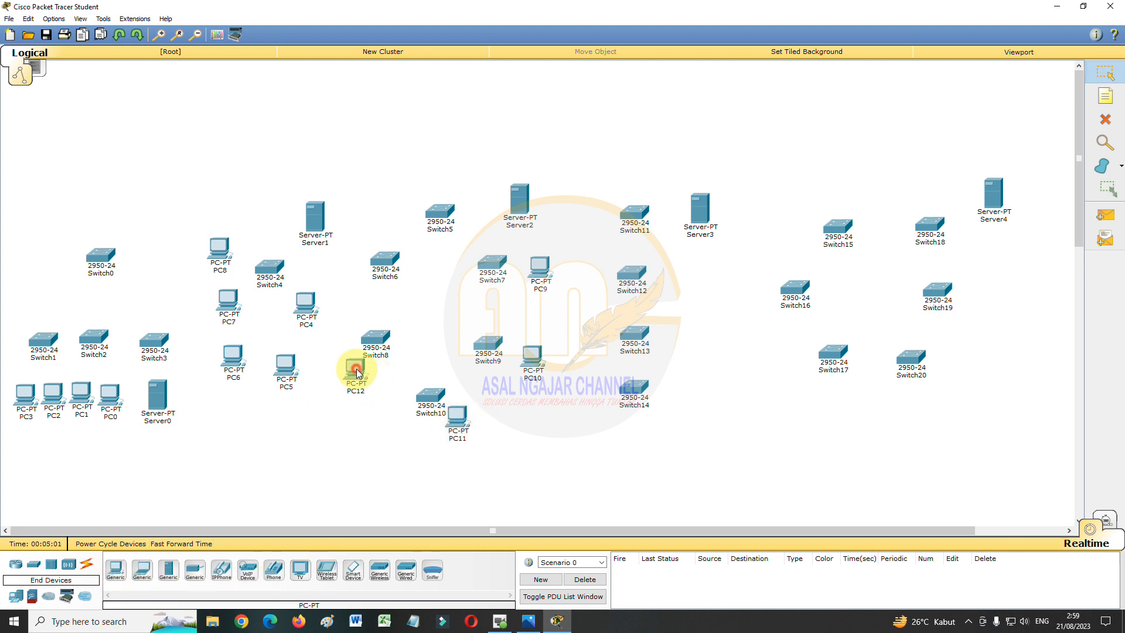
pyautogui.click(128, 576)
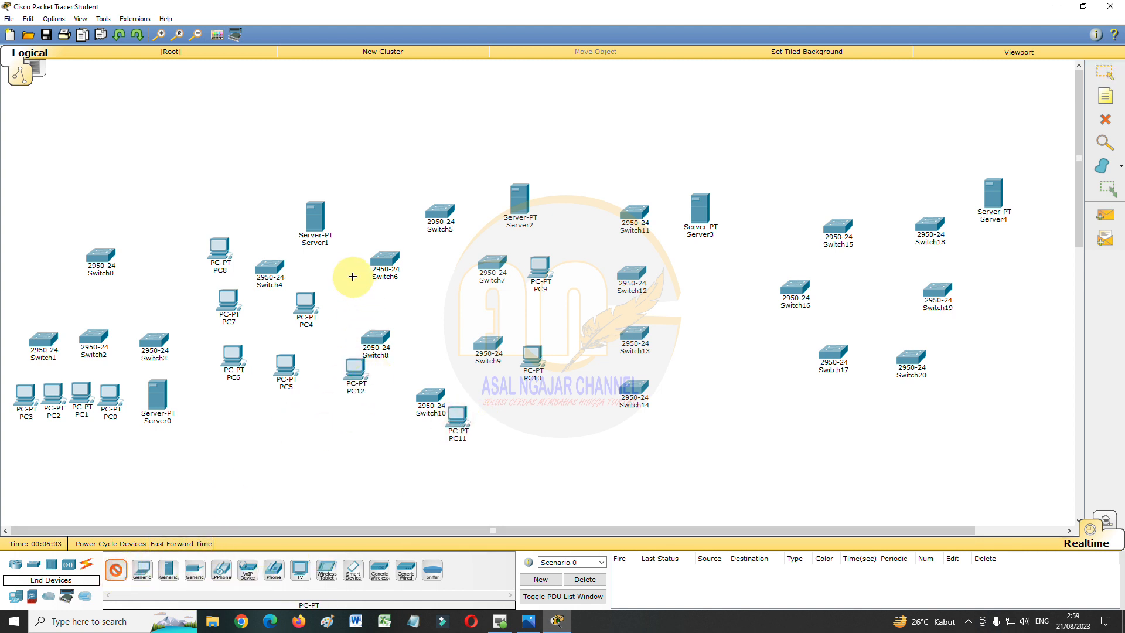
pyautogui.click(350, 275)
pyautogui.click(116, 569)
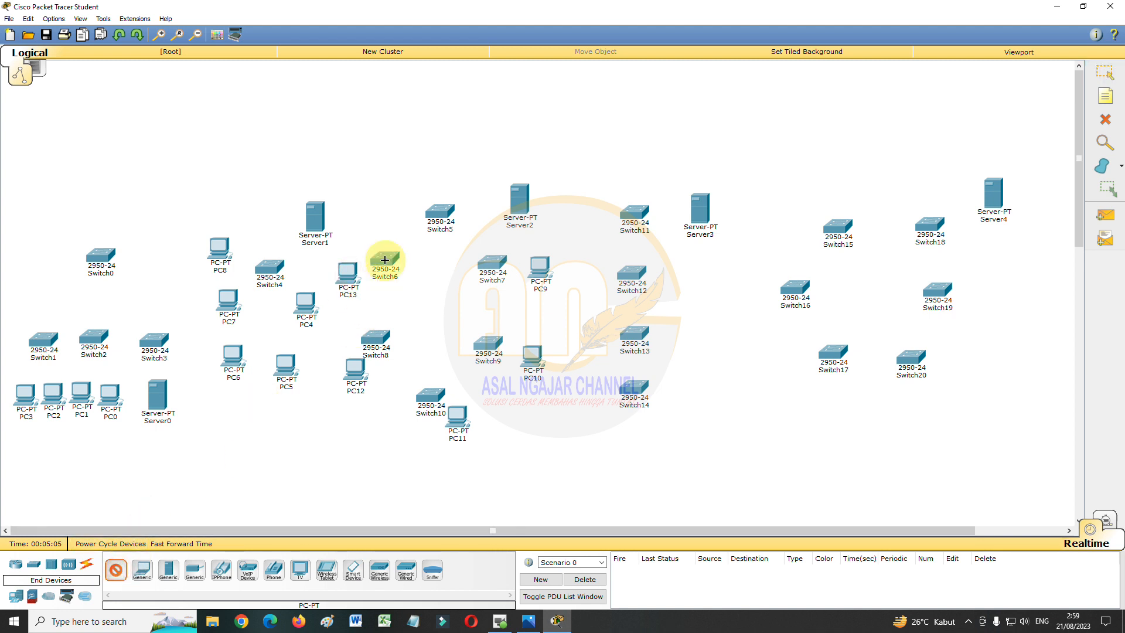
pyautogui.click(404, 206)
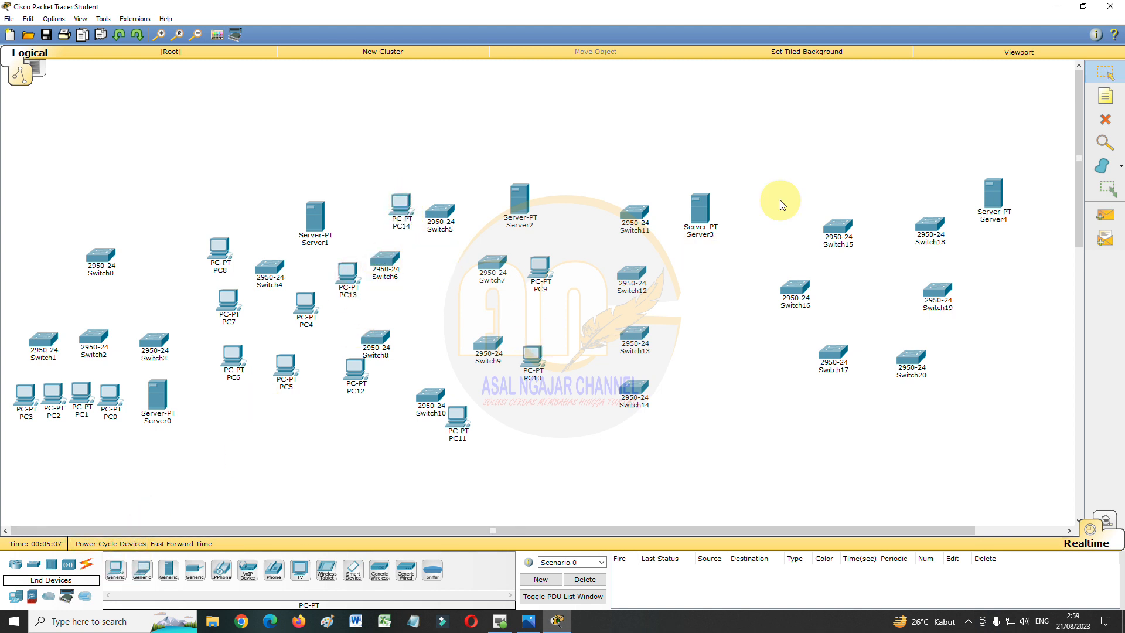
# - Place three PC-PT devices along the bus column: left of Switch12, right of Switch13 and left of Switch14
pyautogui.click(121, 578)
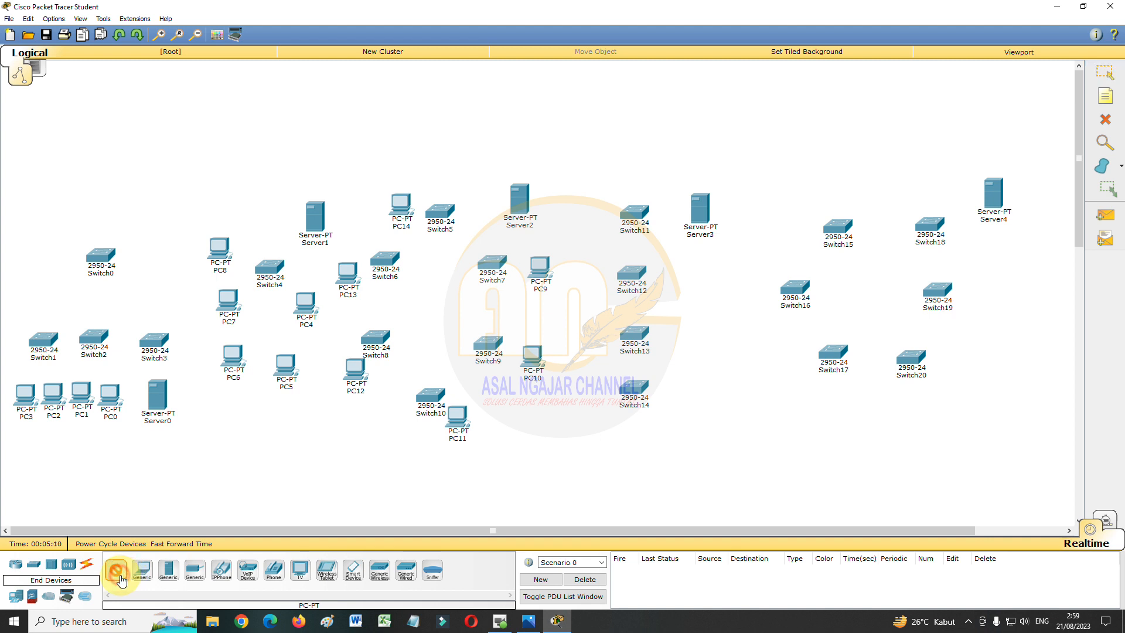
pyautogui.click(595, 276)
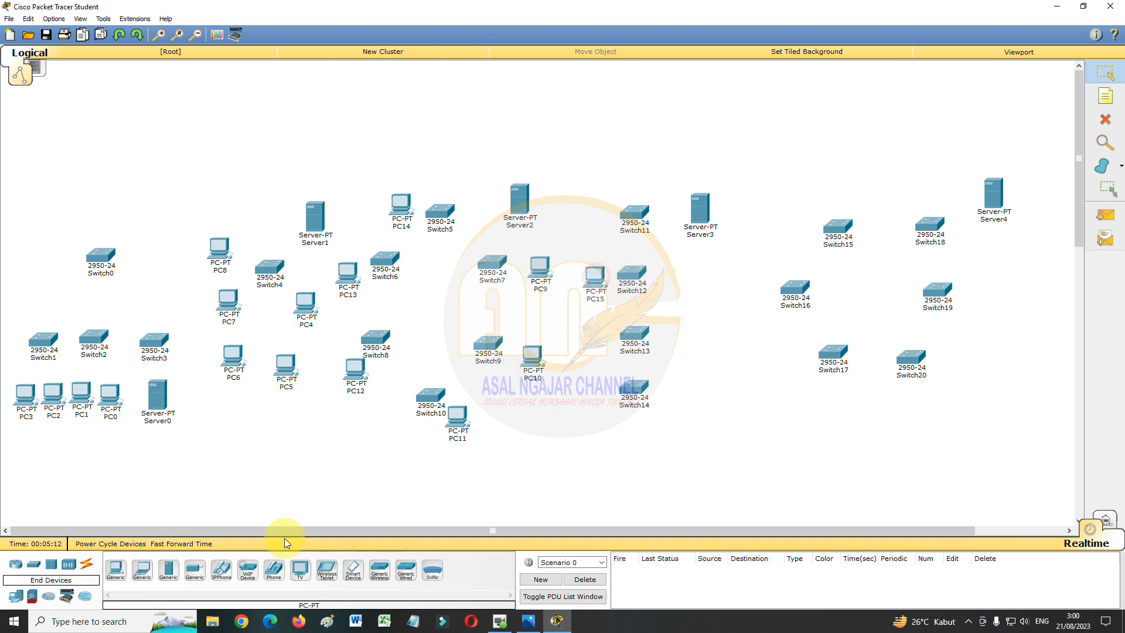
pyautogui.click(118, 568)
pyautogui.click(679, 334)
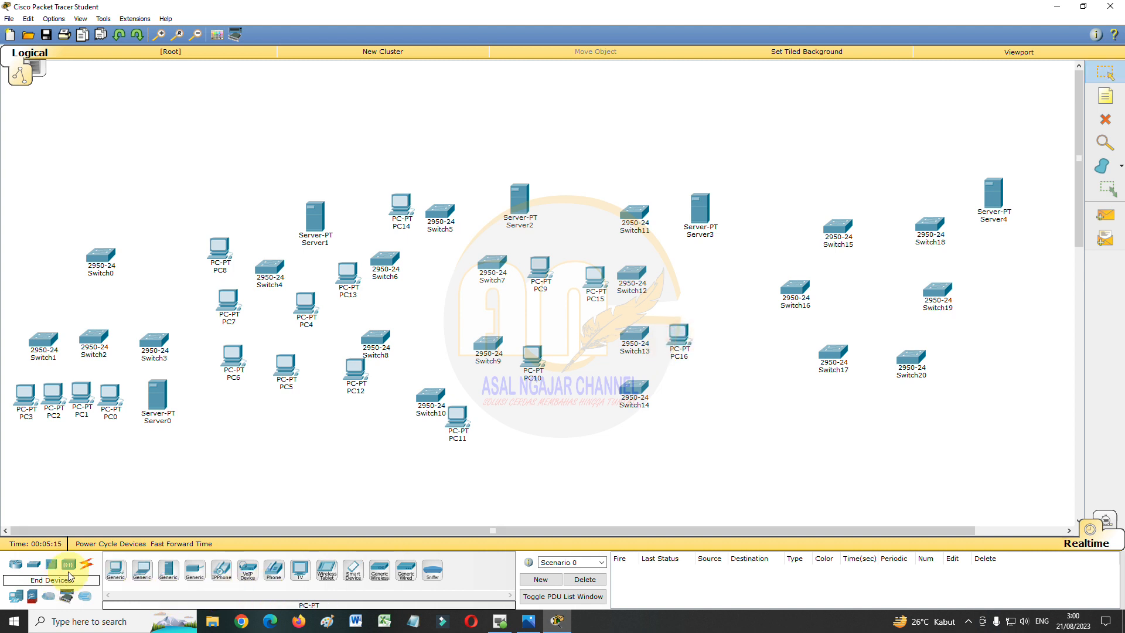
pyautogui.click(117, 569)
pyautogui.click(603, 400)
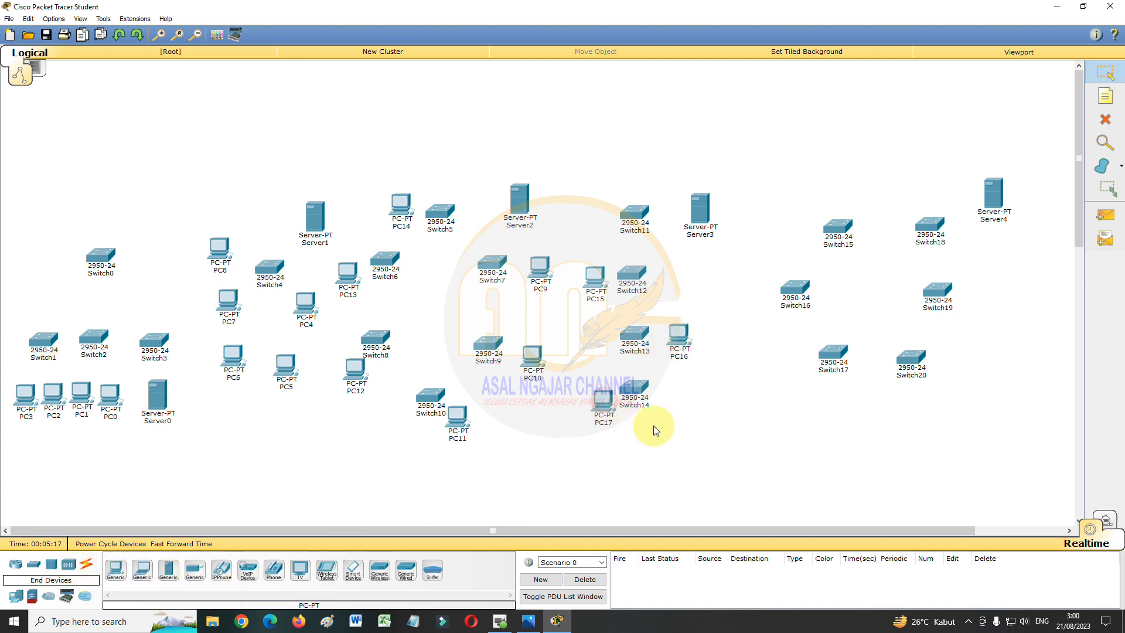
# - Place five PC-PT devices around the outside of the ring, beside Switch19, Switch20, Switch17, Switch16 and Switch15
pyautogui.click(123, 573)
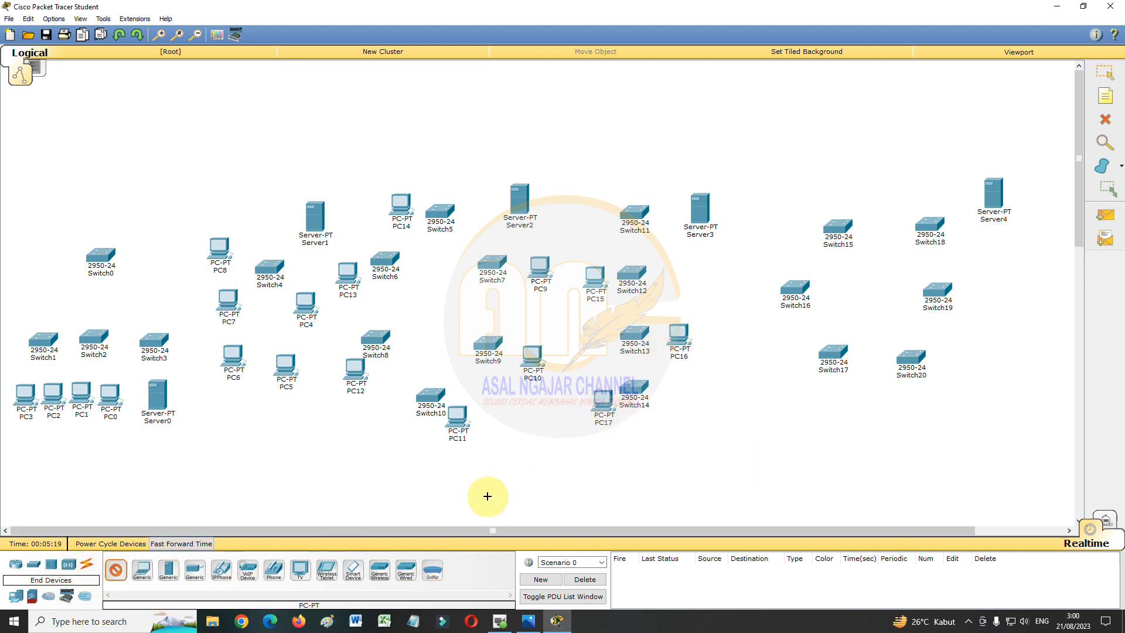
pyautogui.click(989, 292)
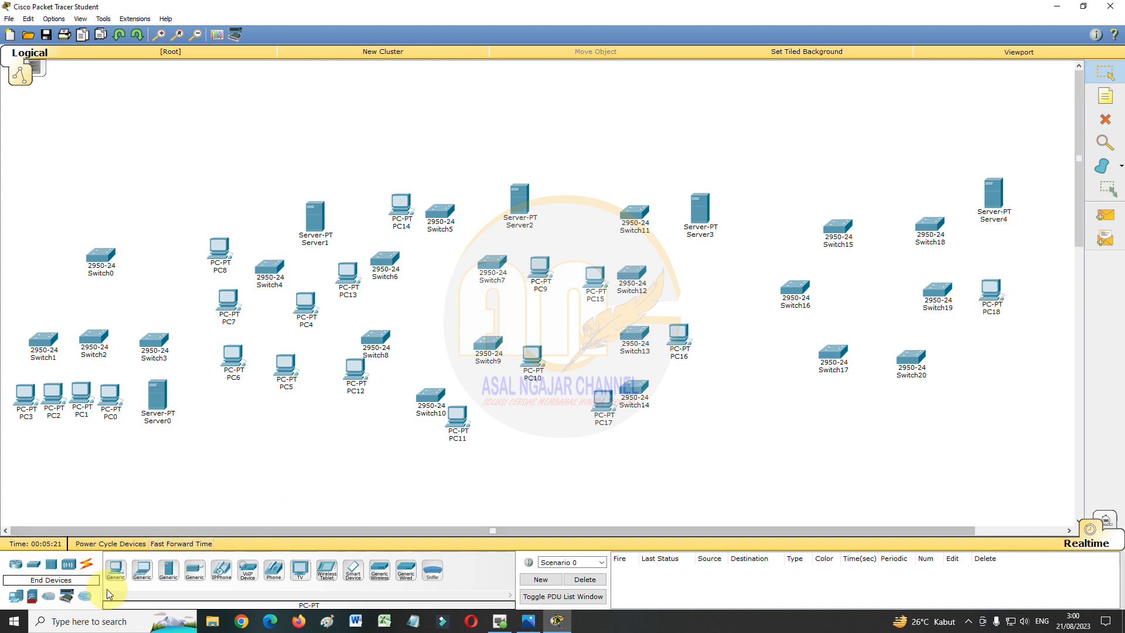
pyautogui.click(116, 570)
pyautogui.click(955, 381)
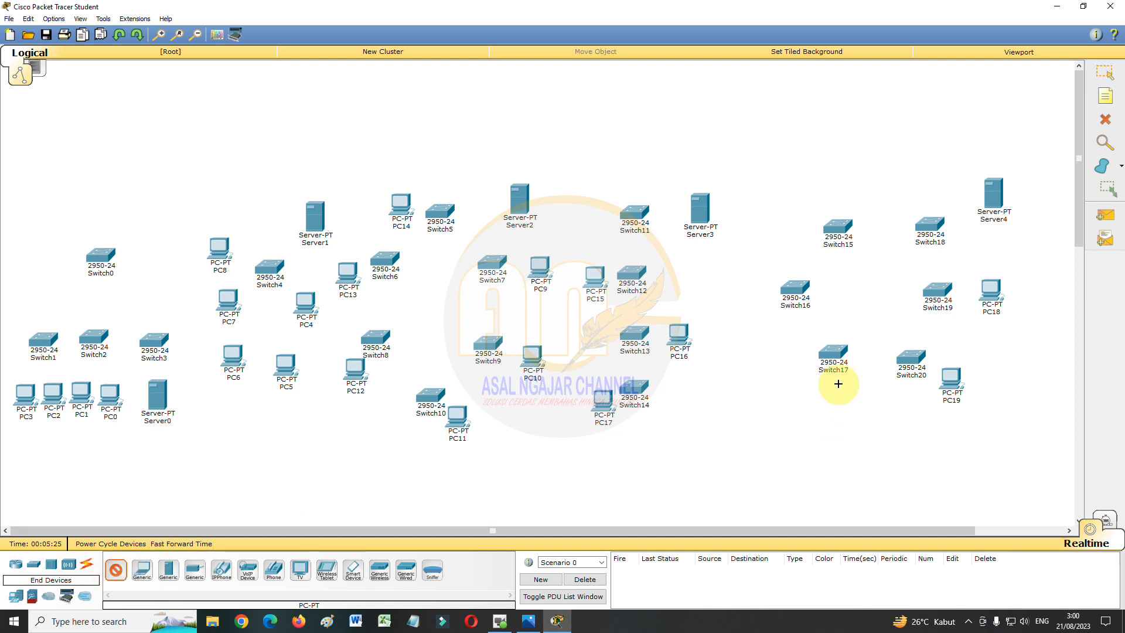
pyautogui.click(793, 379)
pyautogui.click(114, 571)
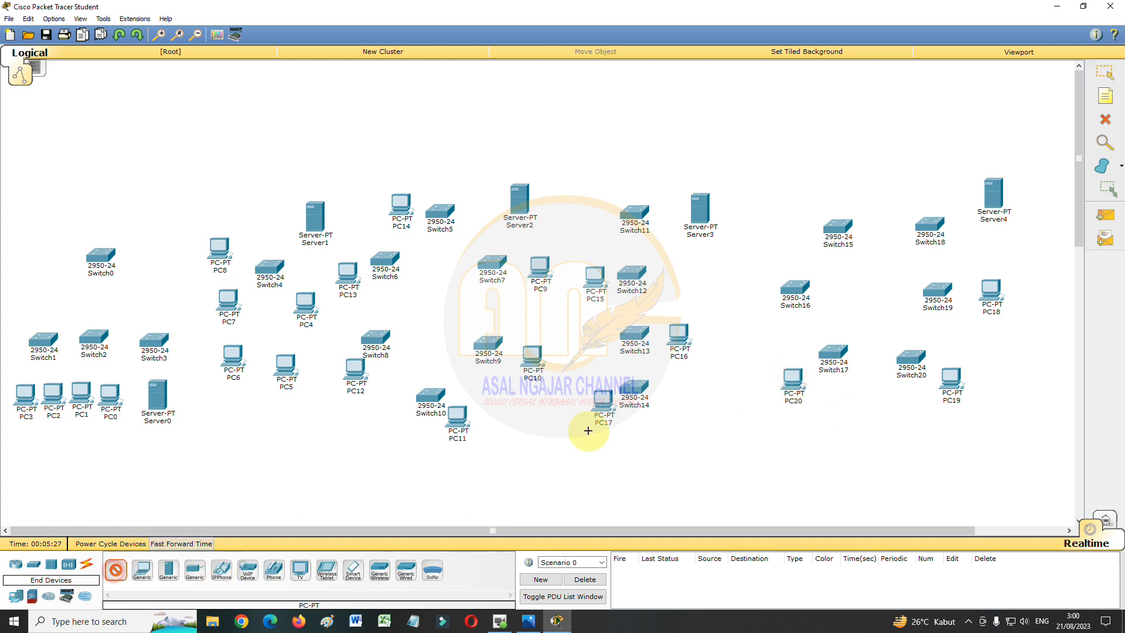
pyautogui.click(765, 288)
pyautogui.click(114, 571)
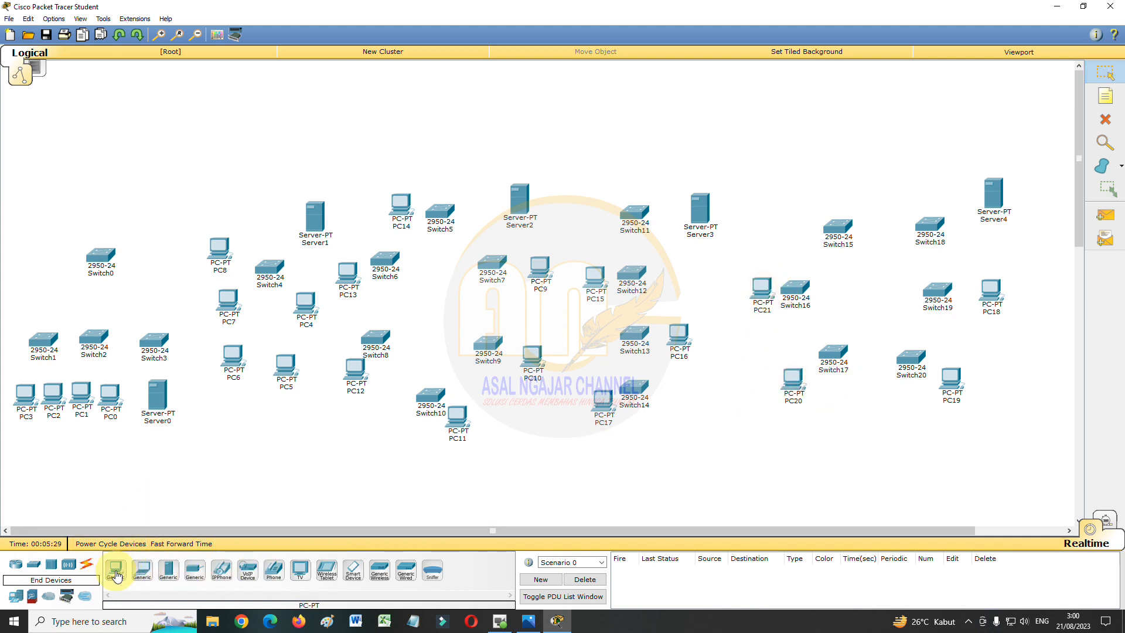
pyautogui.click(787, 218)
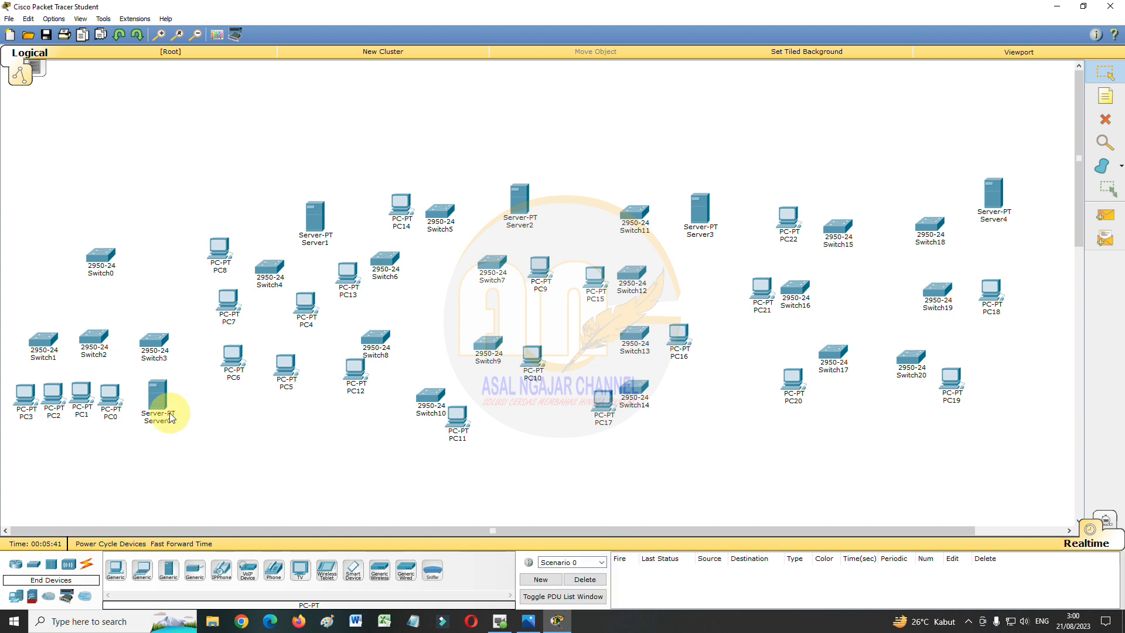
# - Connect Server0's FastEthernet0 port to Switch3 in the tree with a Copper Straight-Through cable
pyautogui.moveTo(172, 417)
pyautogui.click(89, 565)
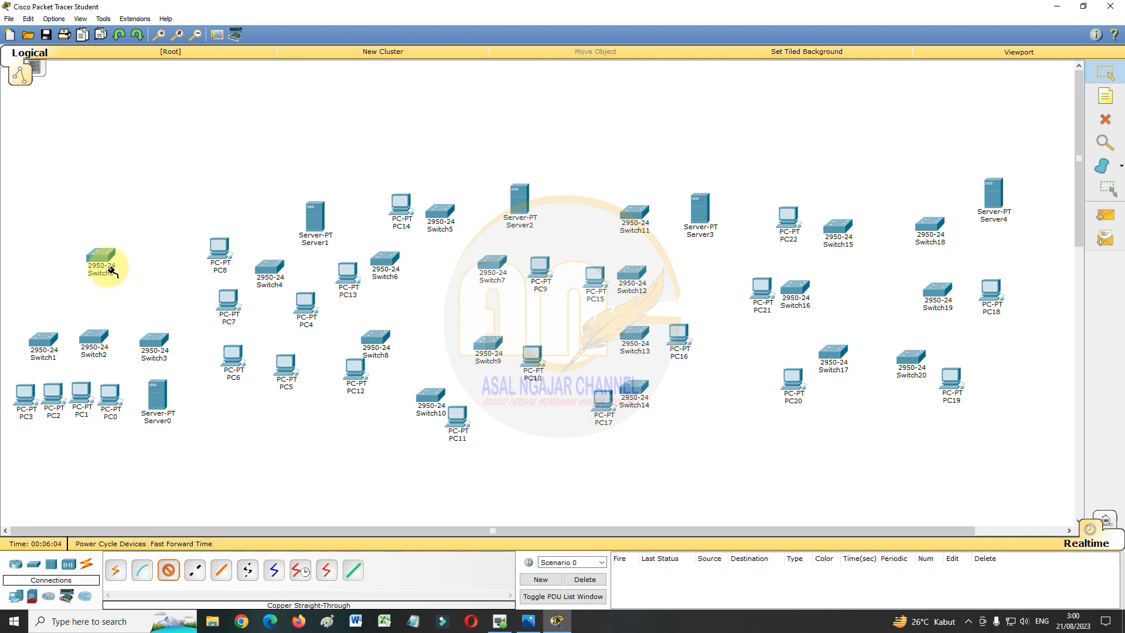
pyautogui.click(159, 404)
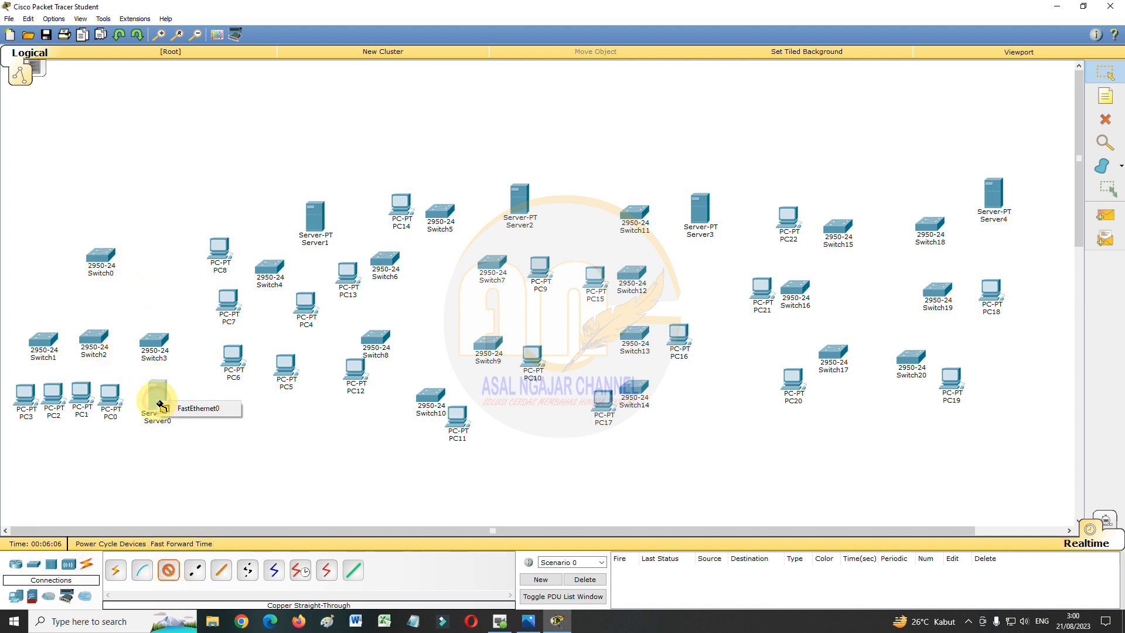
pyautogui.click(175, 406)
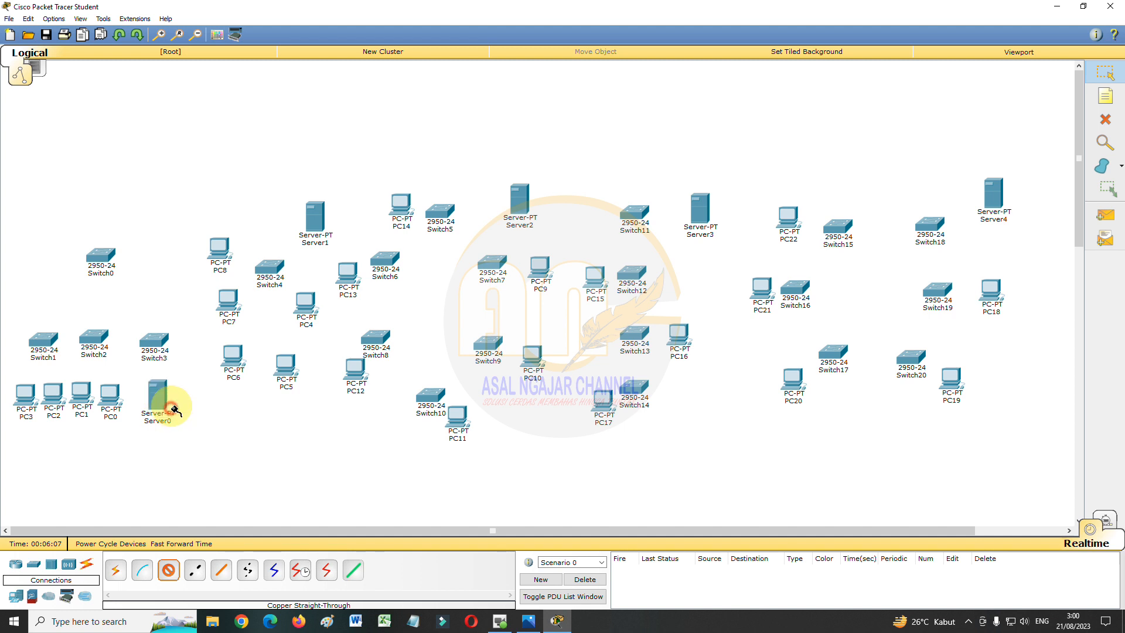
pyautogui.click(162, 347)
pyautogui.click(238, 40)
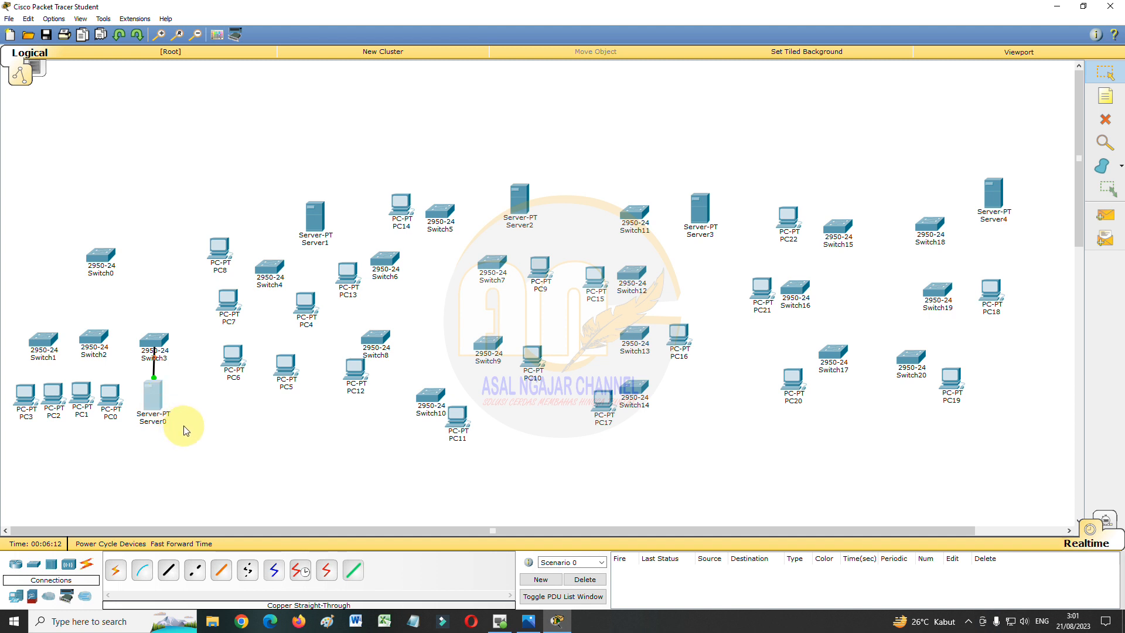
# - Connect Switch2 to PC0 and PC1 using the automatically chosen connection type
pyautogui.click(117, 574)
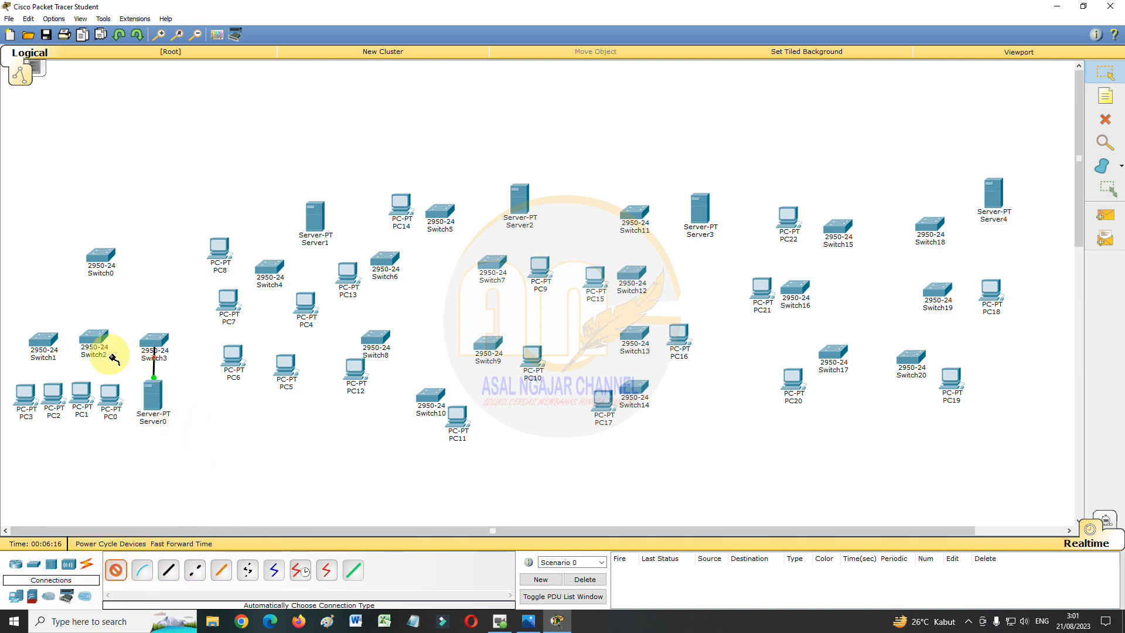
pyautogui.click(94, 338)
pyautogui.click(109, 396)
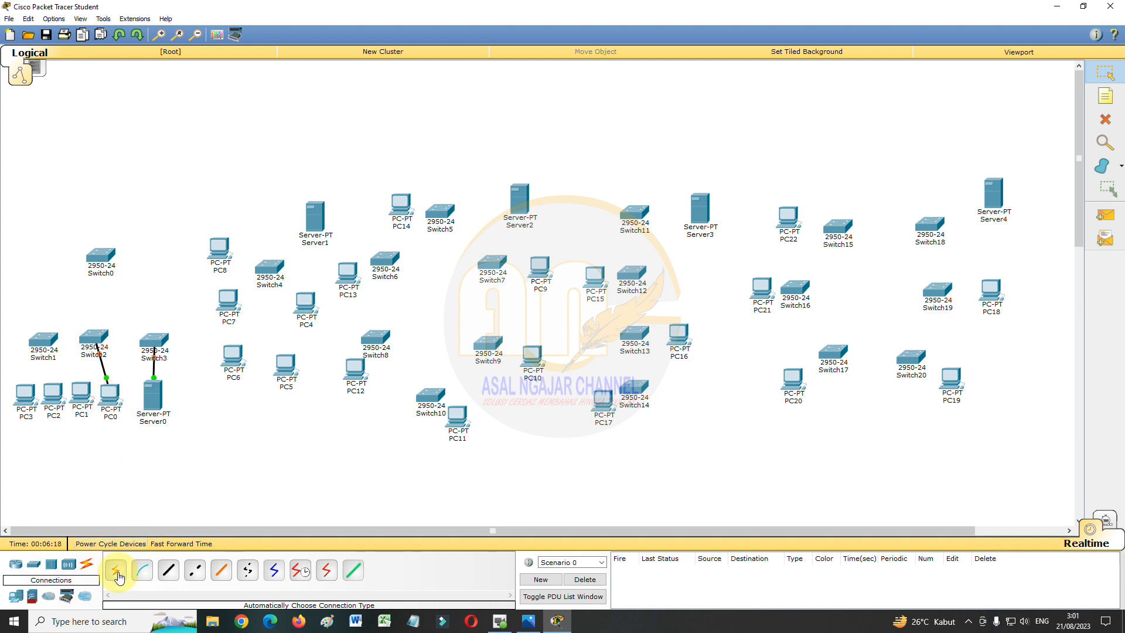
pyautogui.click(116, 574)
pyautogui.click(96, 342)
pyautogui.click(81, 392)
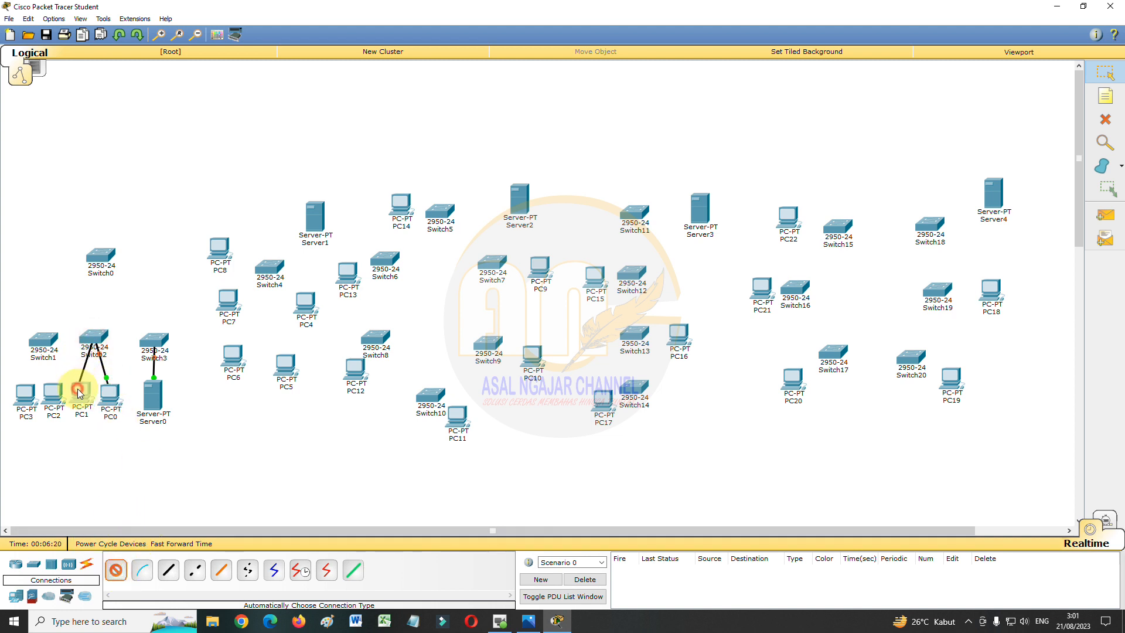
# - Connect Switch1 to PC2 and PC3 using the automatically chosen connection type
pyautogui.click(116, 574)
pyautogui.click(56, 348)
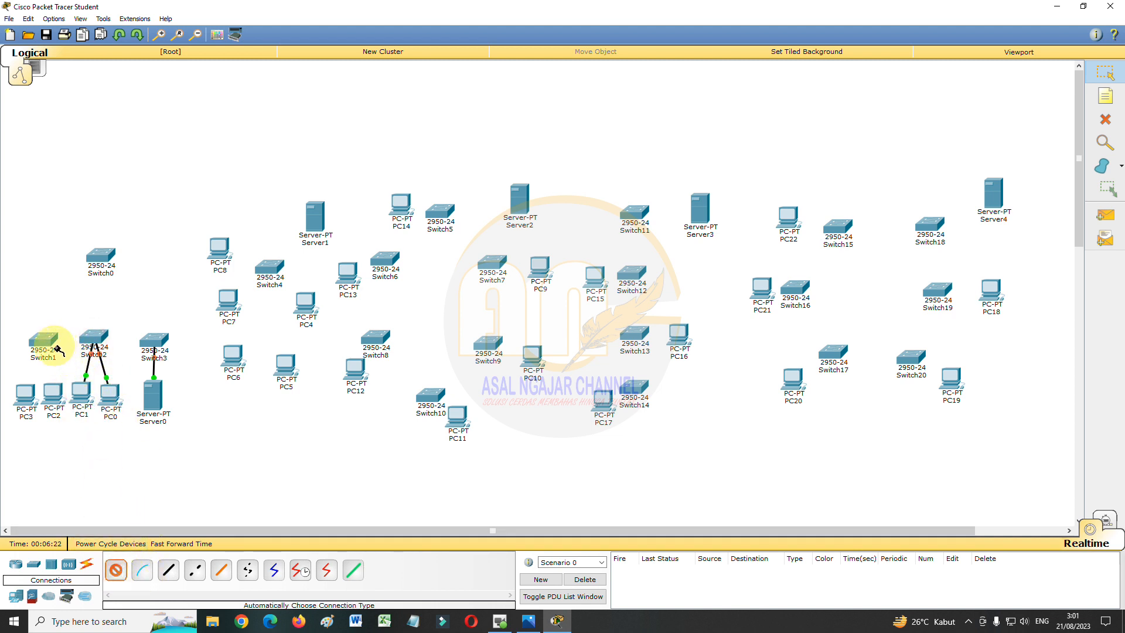
pyautogui.click(52, 396)
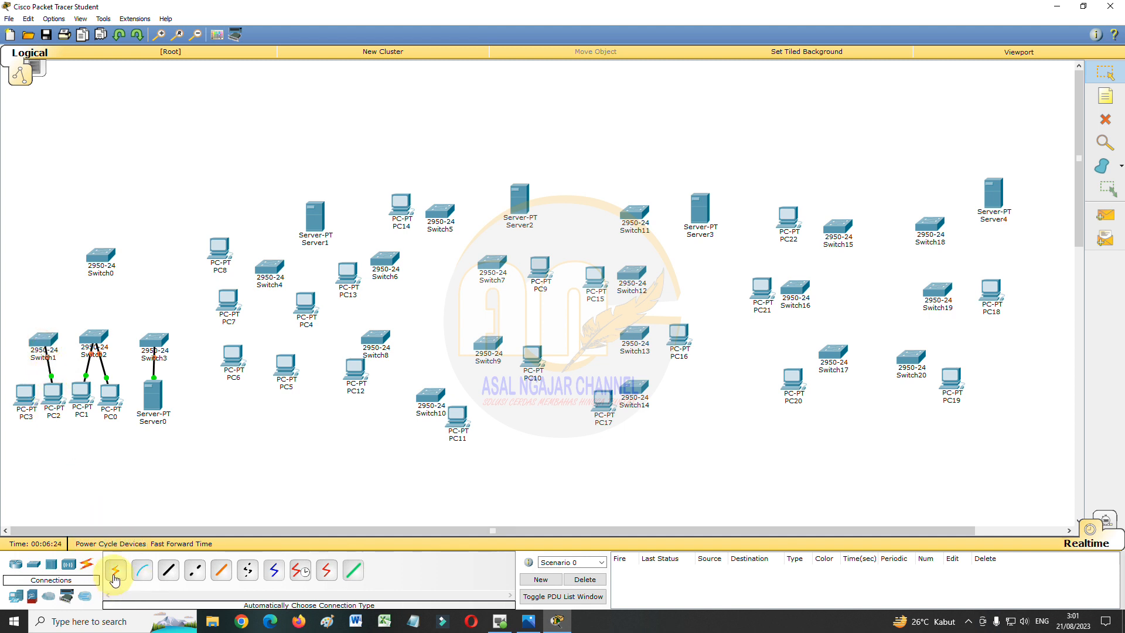
pyautogui.click(115, 571)
pyautogui.click(42, 339)
pyautogui.click(23, 401)
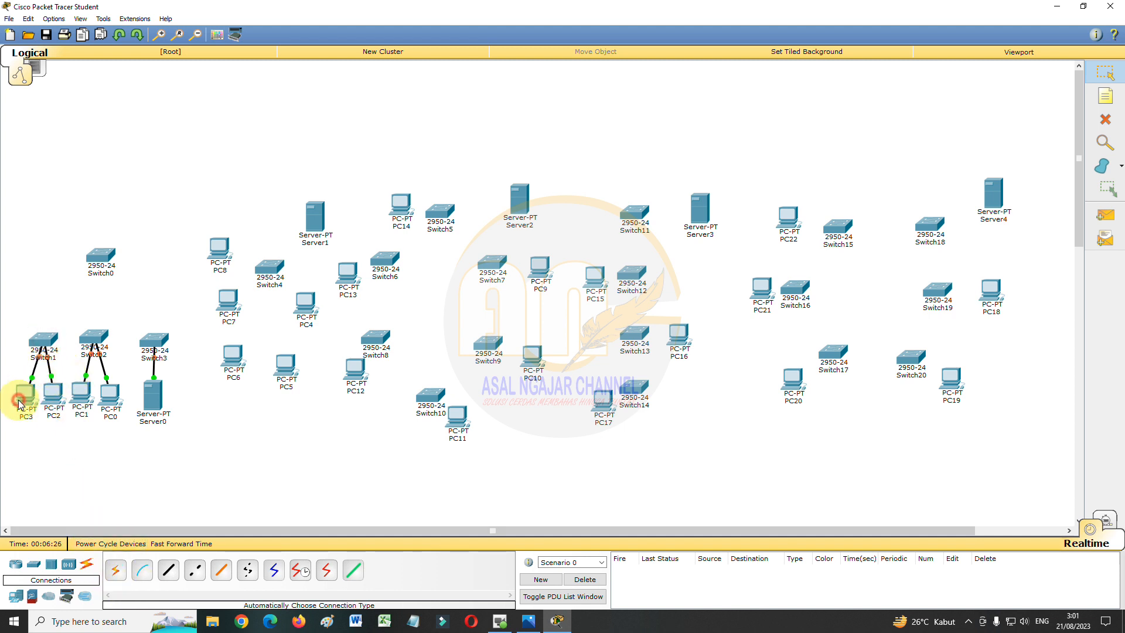
# - Link the tree's root Switch0 to Switch2, Switch3 and Switch1 using the automatically chosen connection type
pyautogui.click(117, 571)
pyautogui.click(102, 264)
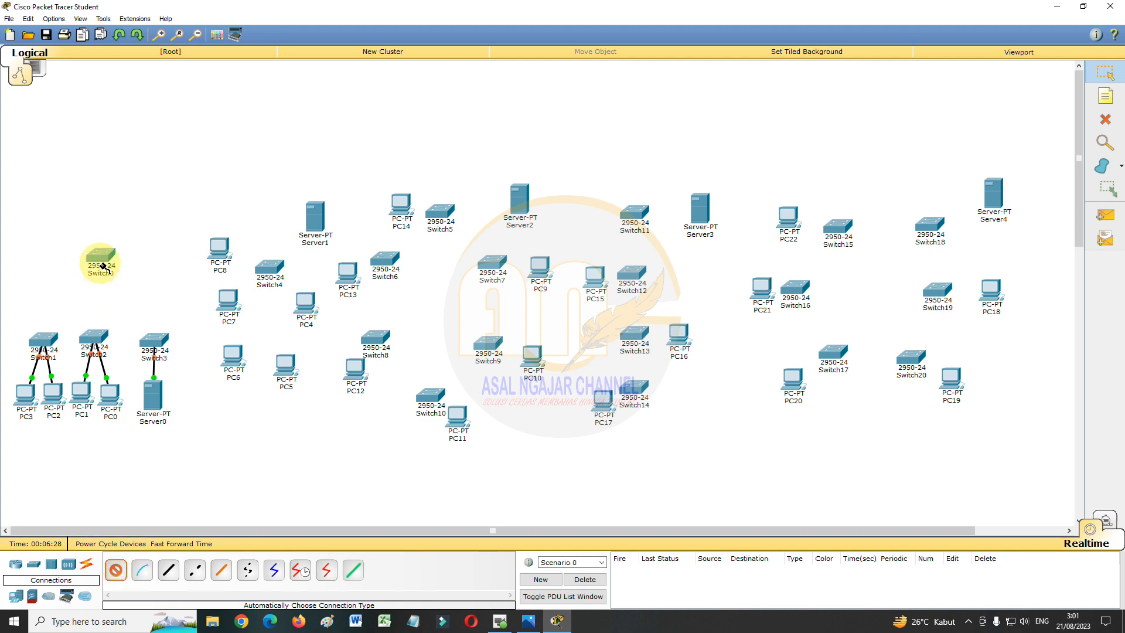
pyautogui.click(97, 337)
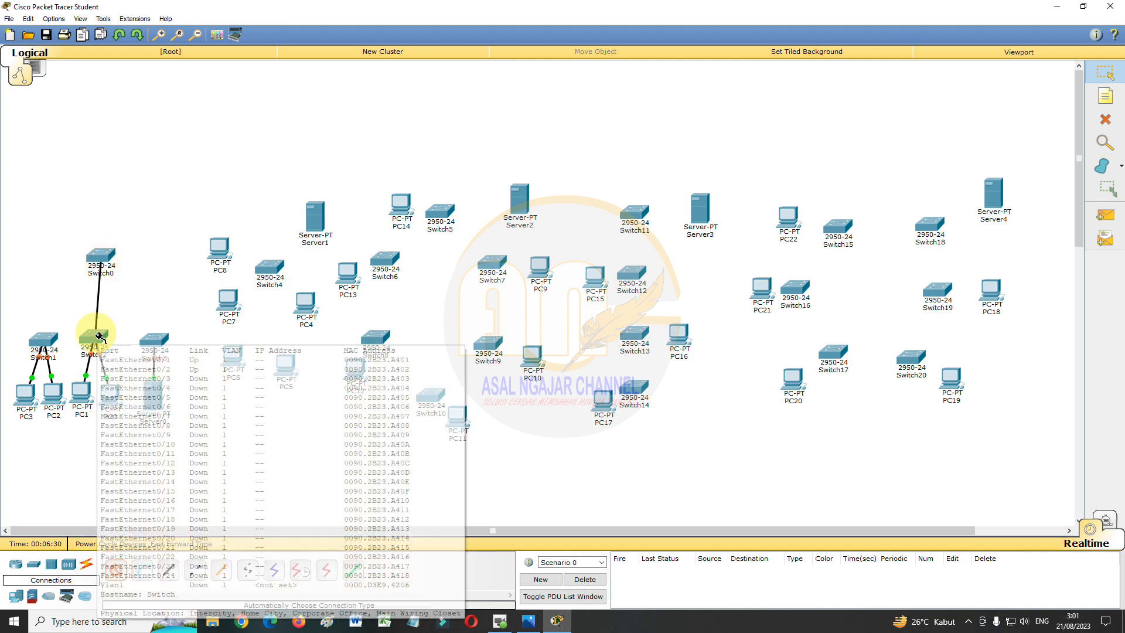
pyautogui.click(112, 569)
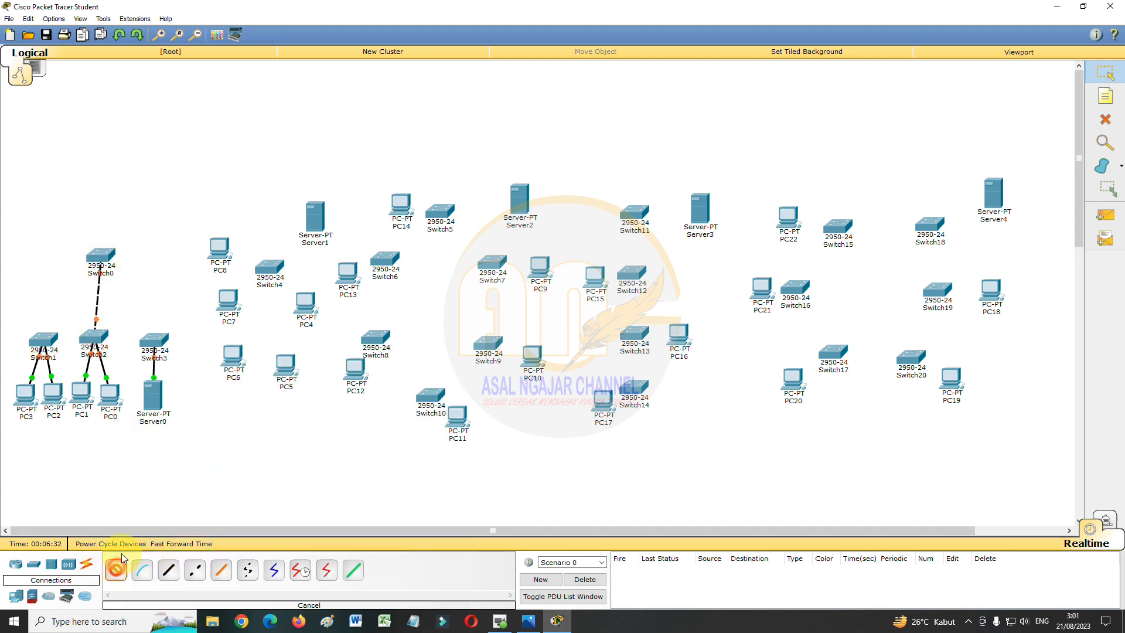
pyautogui.click(116, 267)
pyautogui.click(154, 340)
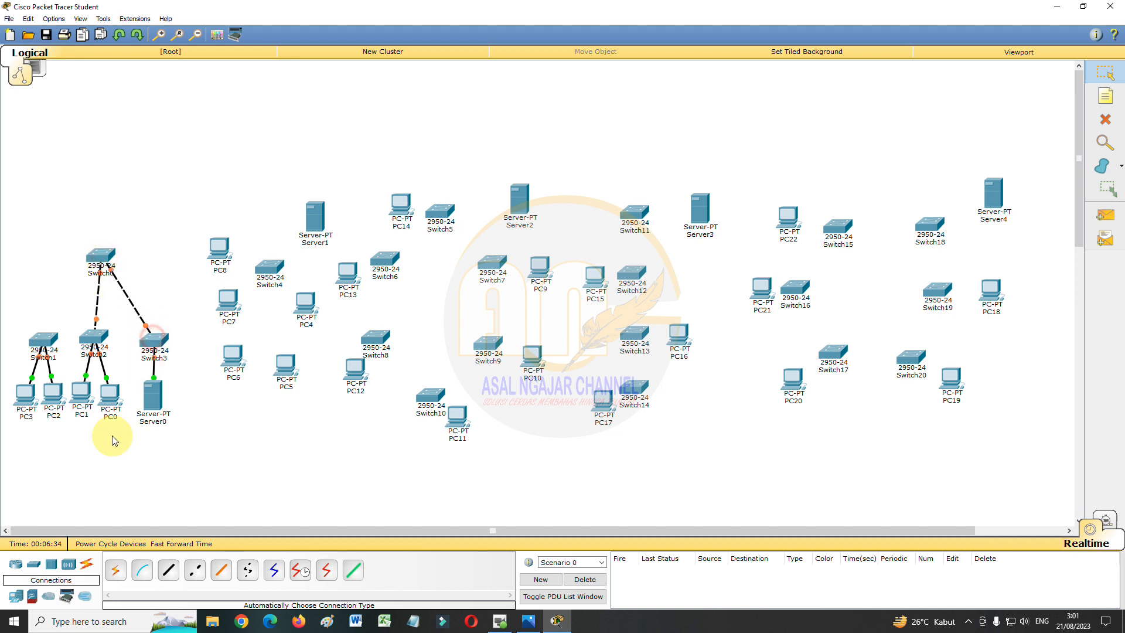
pyautogui.click(115, 569)
pyautogui.click(114, 278)
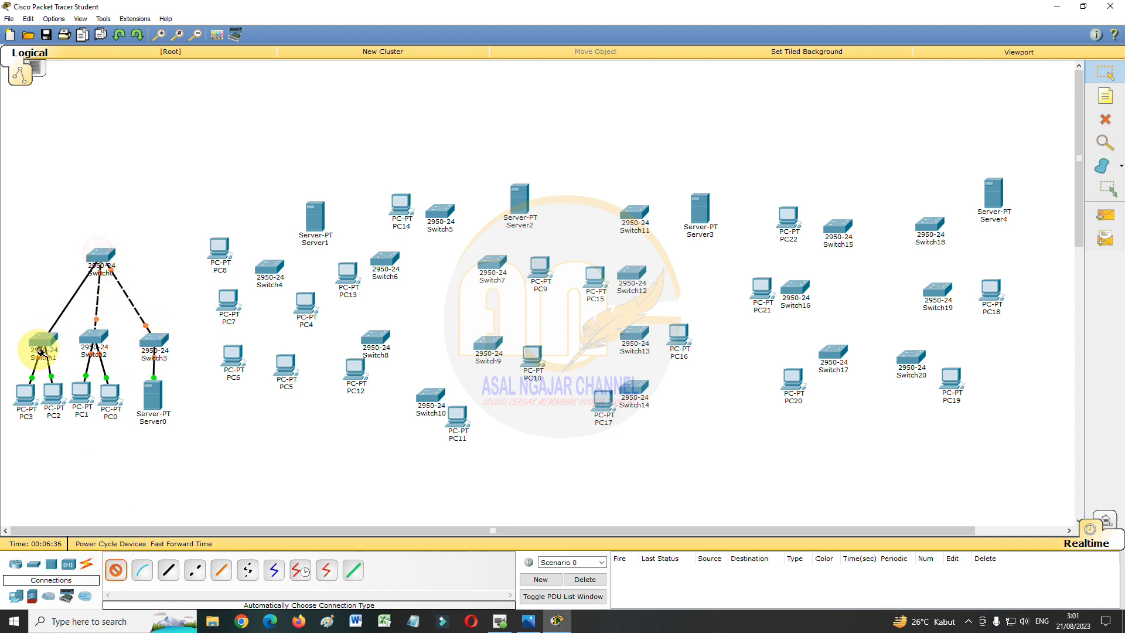
pyautogui.click(66, 336)
pyautogui.click(44, 338)
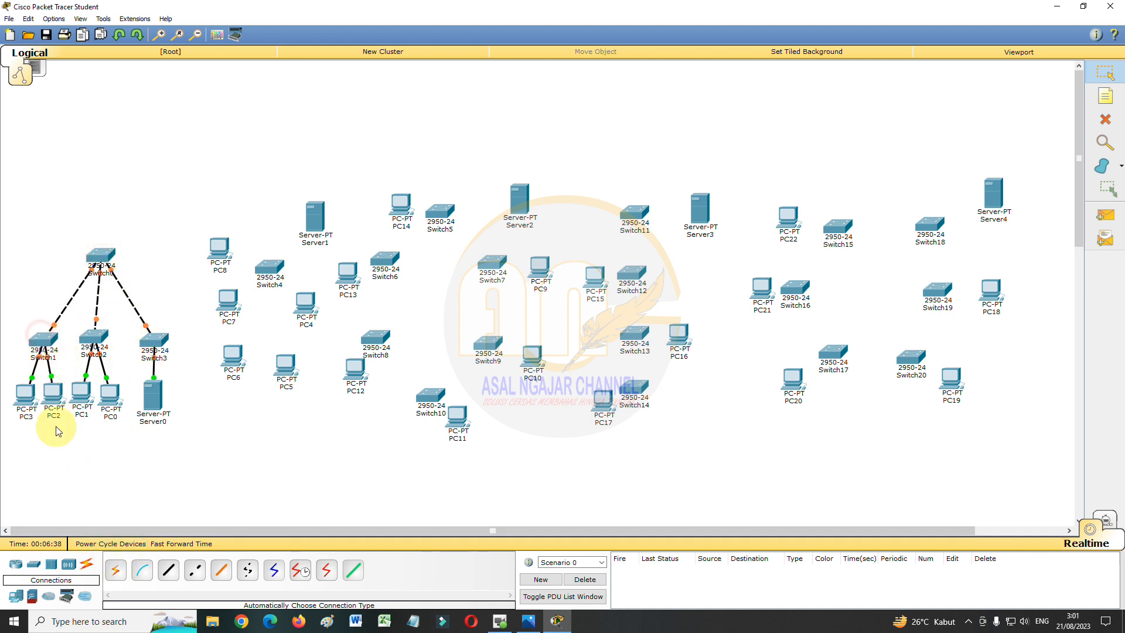
# - Connect the star's central Switch4 to Server1 and PC13 using the automatically chosen connection type
pyautogui.click(118, 572)
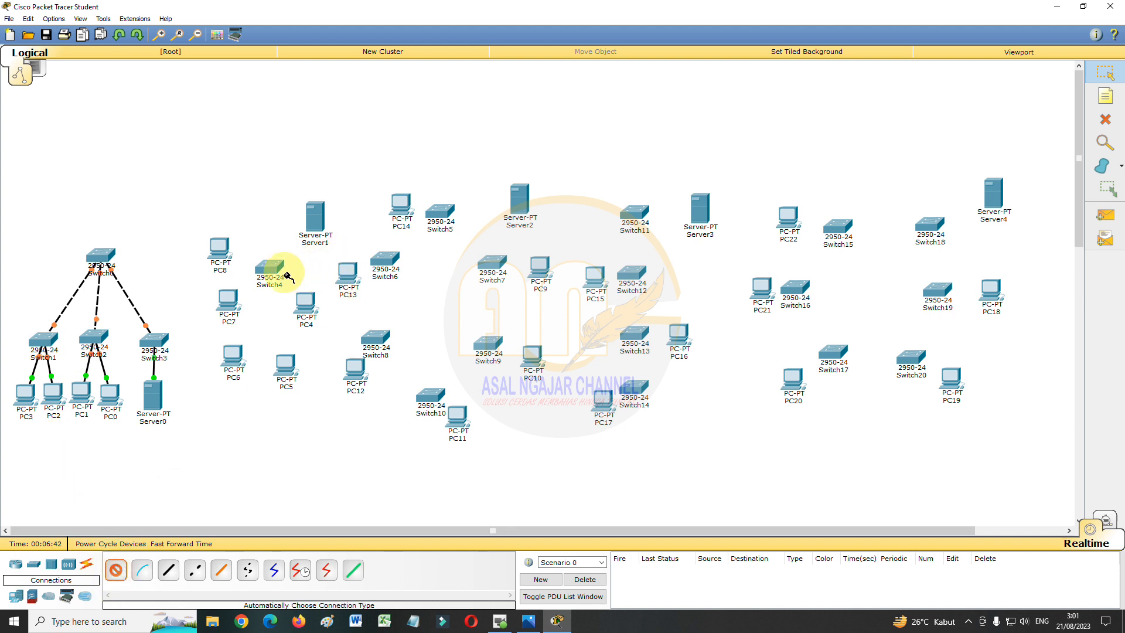
pyautogui.click(315, 218)
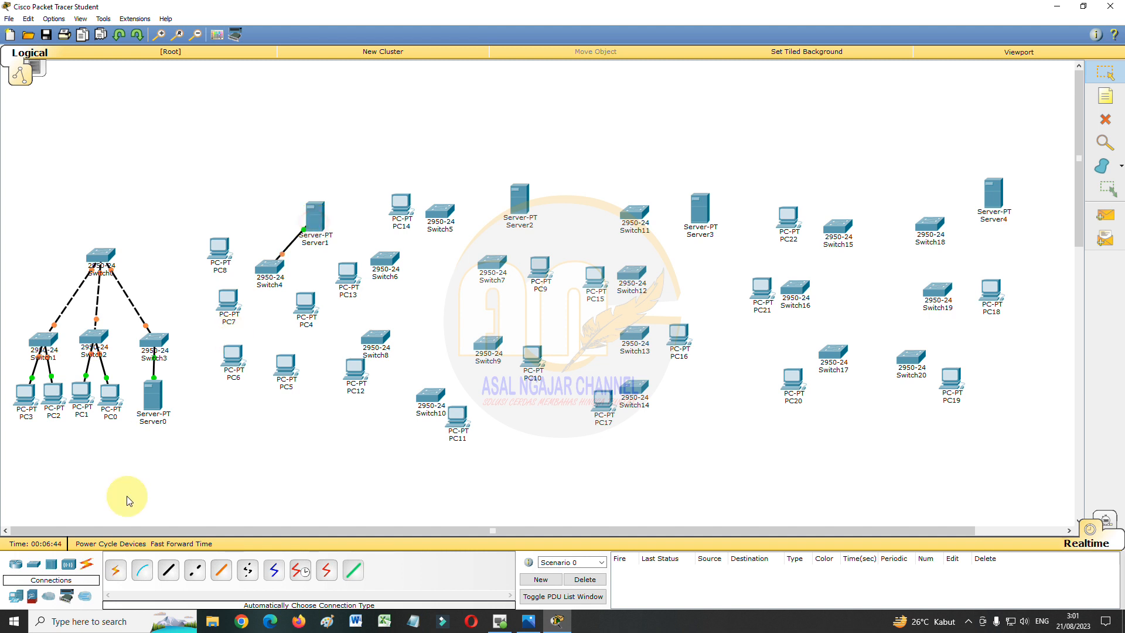
pyautogui.click(116, 564)
pyautogui.click(269, 269)
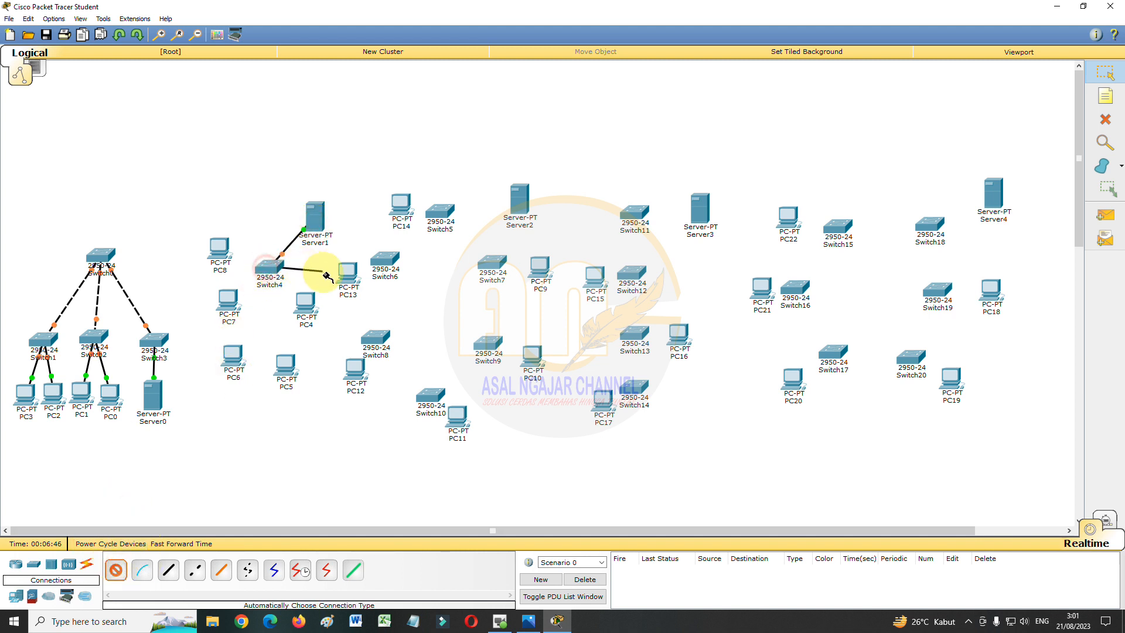
pyautogui.click(347, 270)
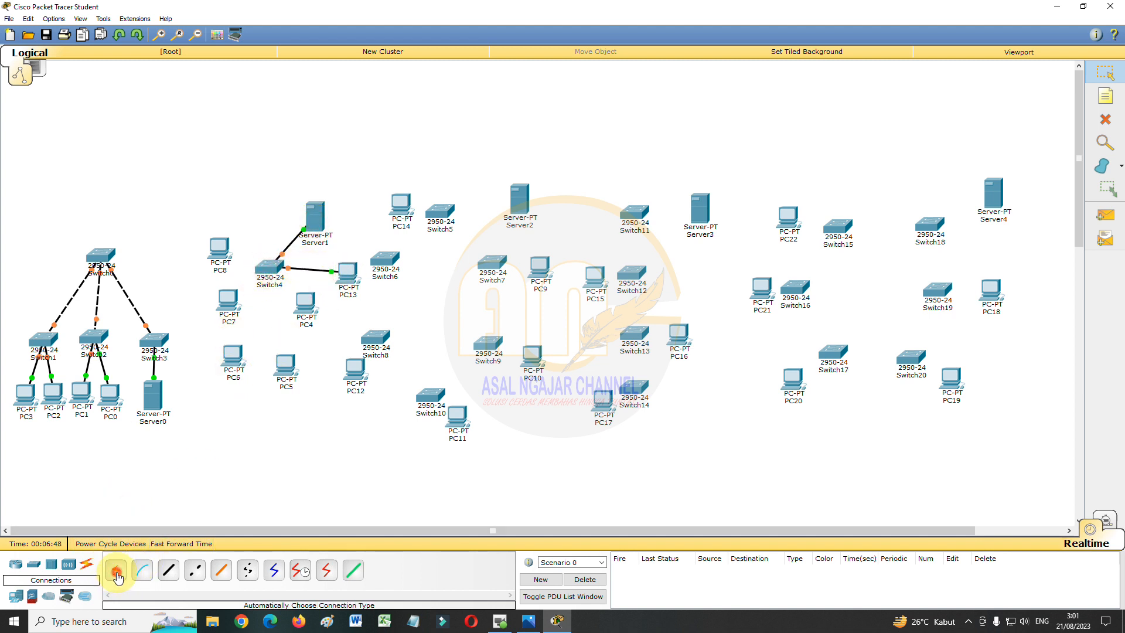
# - Connect Switch4 to PC4 and PC5 using the automatically chosen connection type
pyautogui.click(116, 571)
pyautogui.click(256, 274)
pyautogui.click(305, 302)
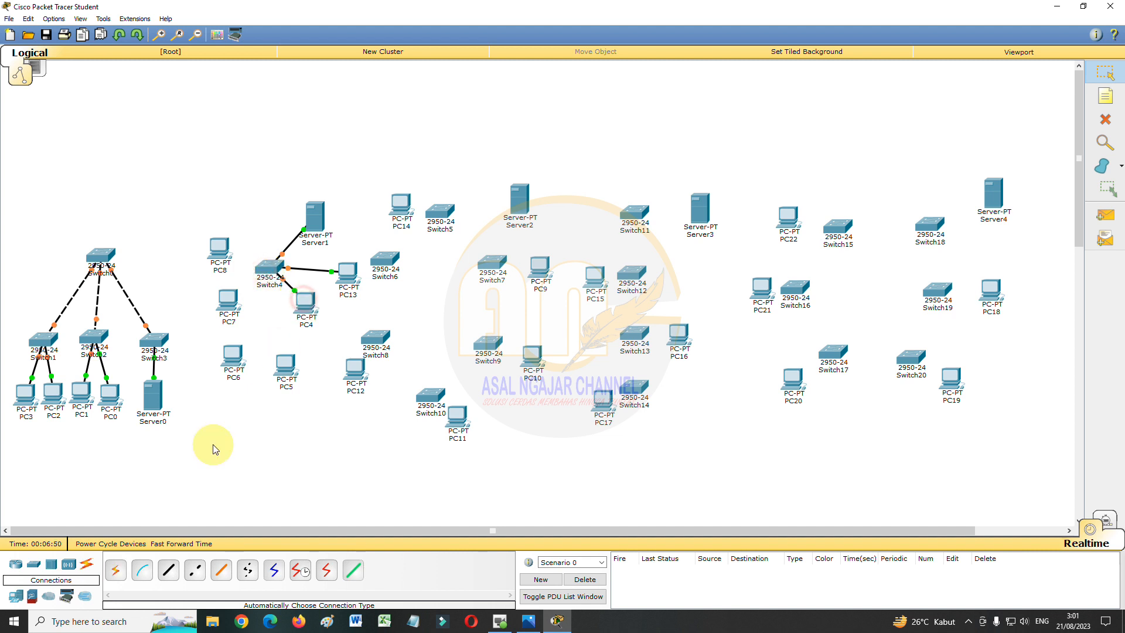
pyautogui.click(115, 573)
pyautogui.click(261, 283)
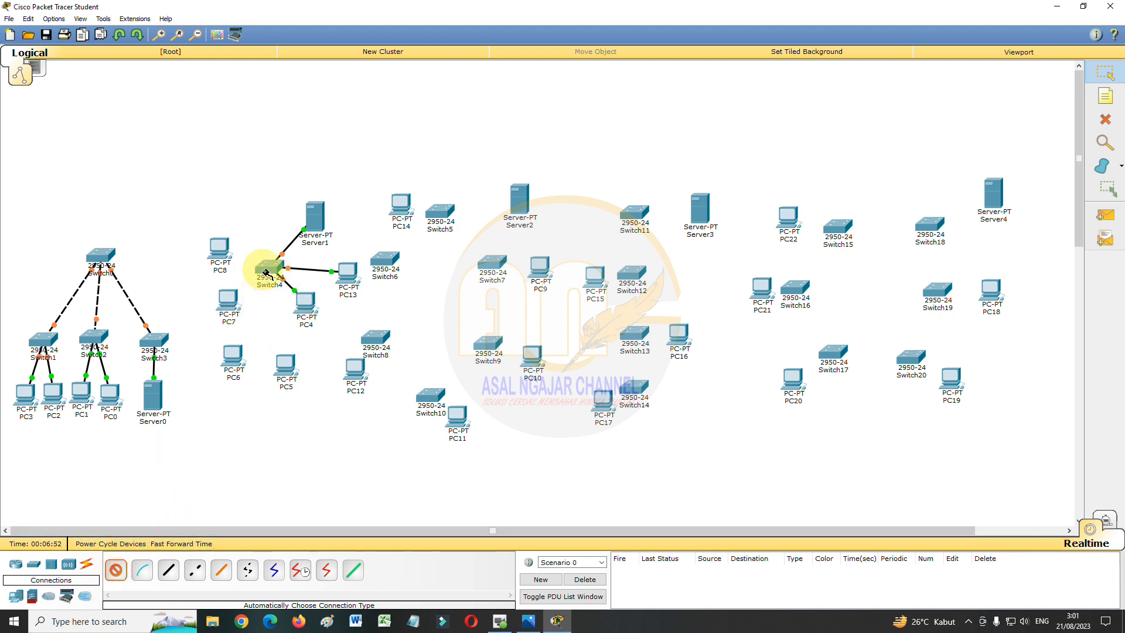
pyautogui.click(287, 366)
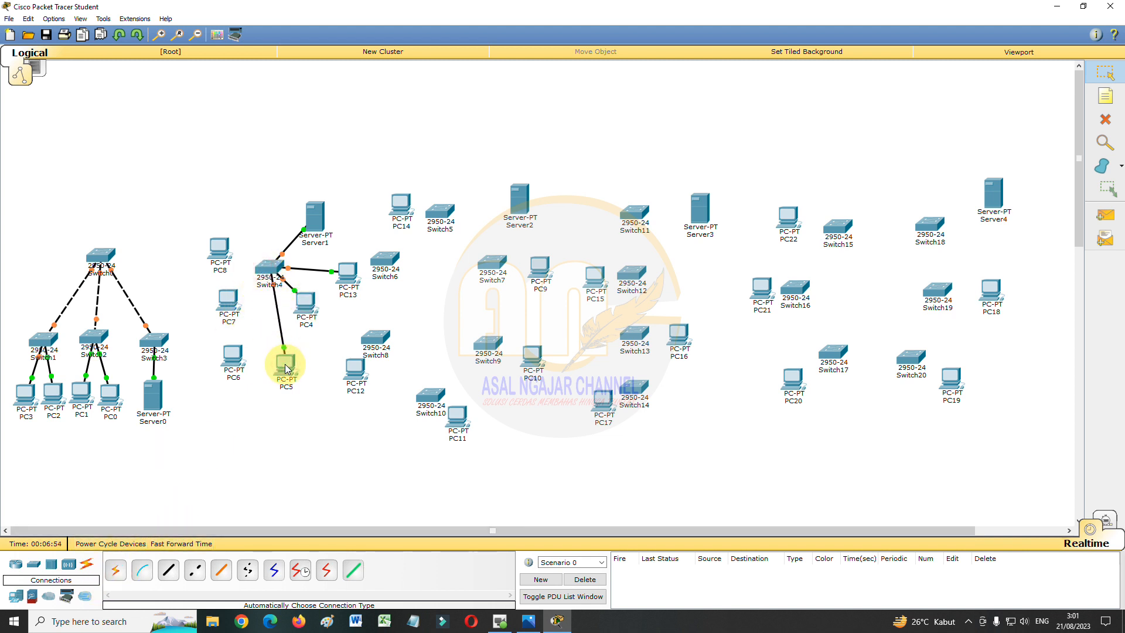
# - Connect Switch4 to the star's remaining PC8, PC7 and PC6 using the automatically chosen connection type
pyautogui.click(115, 571)
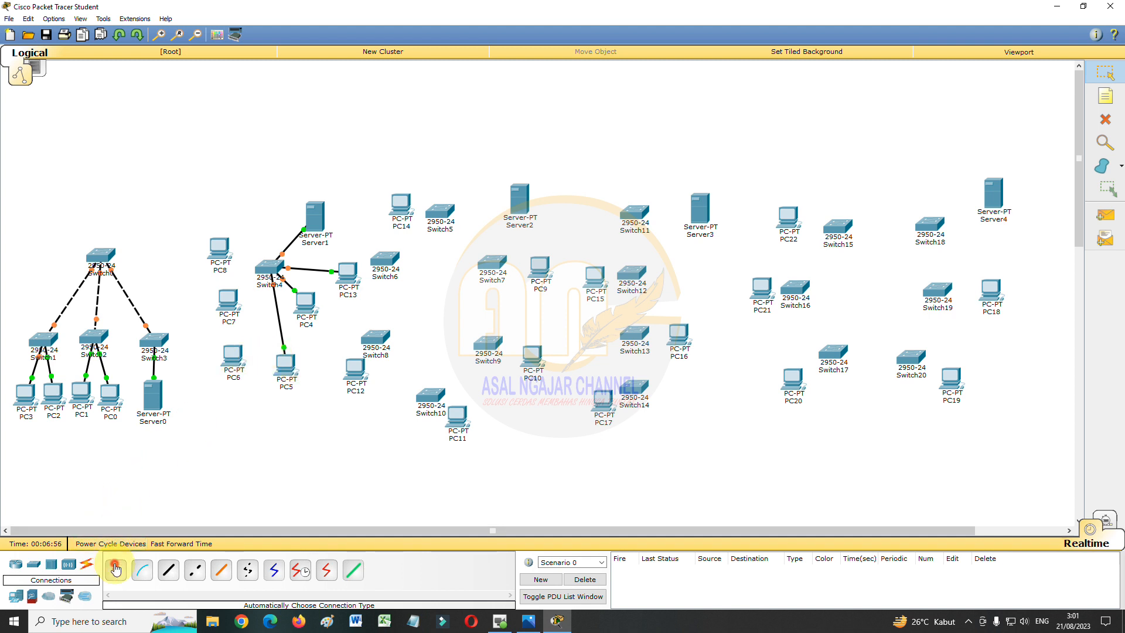
pyautogui.click(269, 299)
pyautogui.click(231, 256)
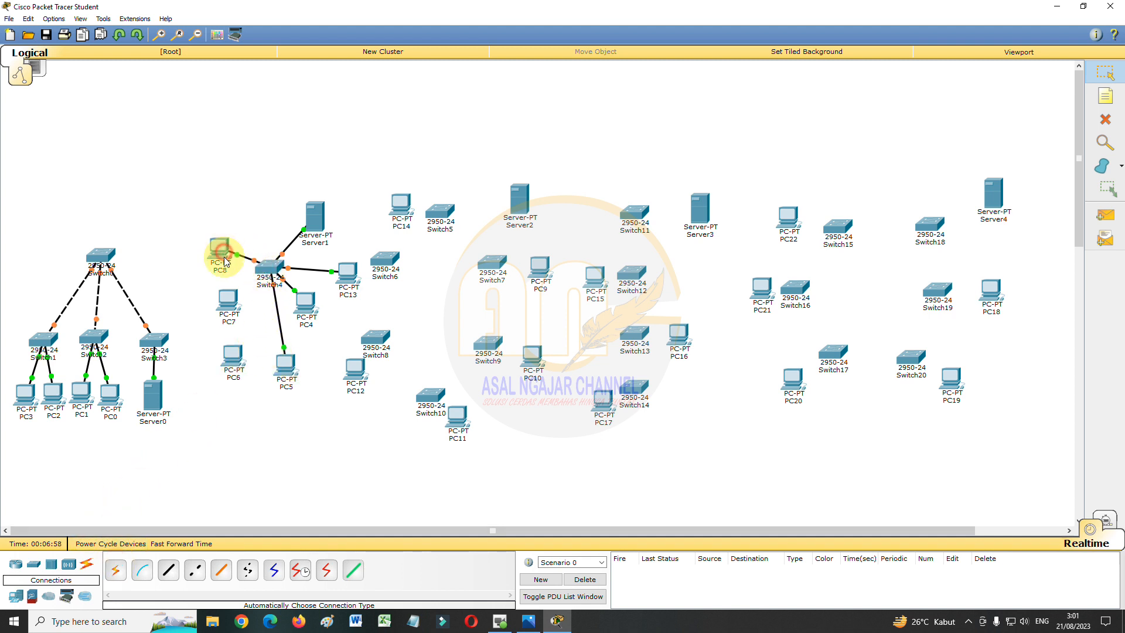
pyautogui.click(130, 577)
pyautogui.click(275, 291)
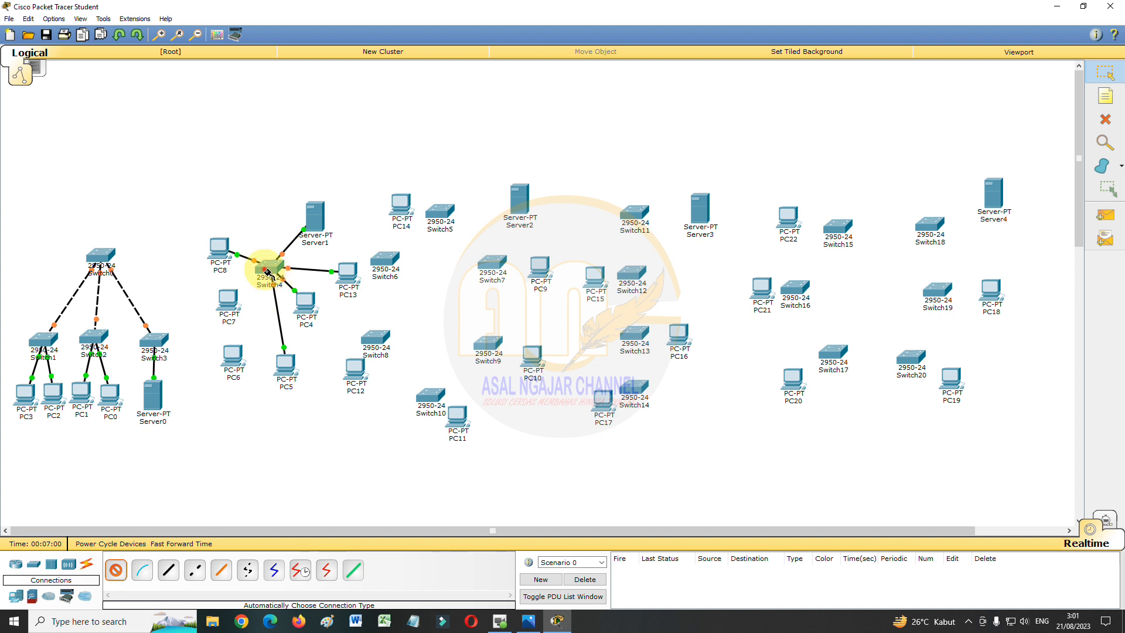
pyautogui.click(232, 302)
pyautogui.click(116, 570)
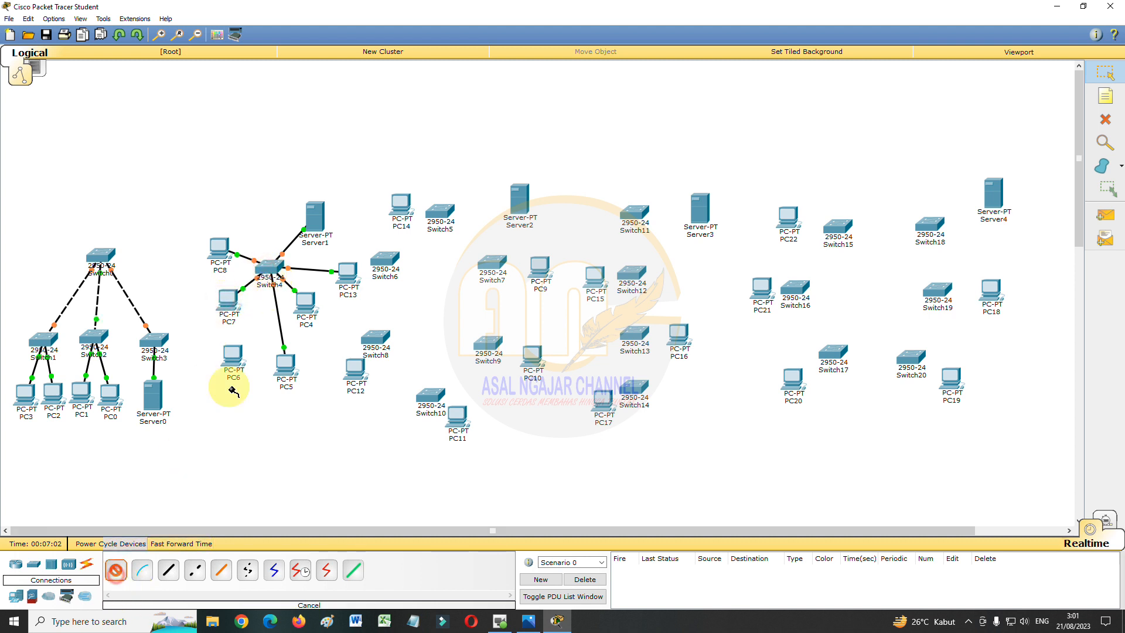
pyautogui.click(262, 268)
pyautogui.click(240, 354)
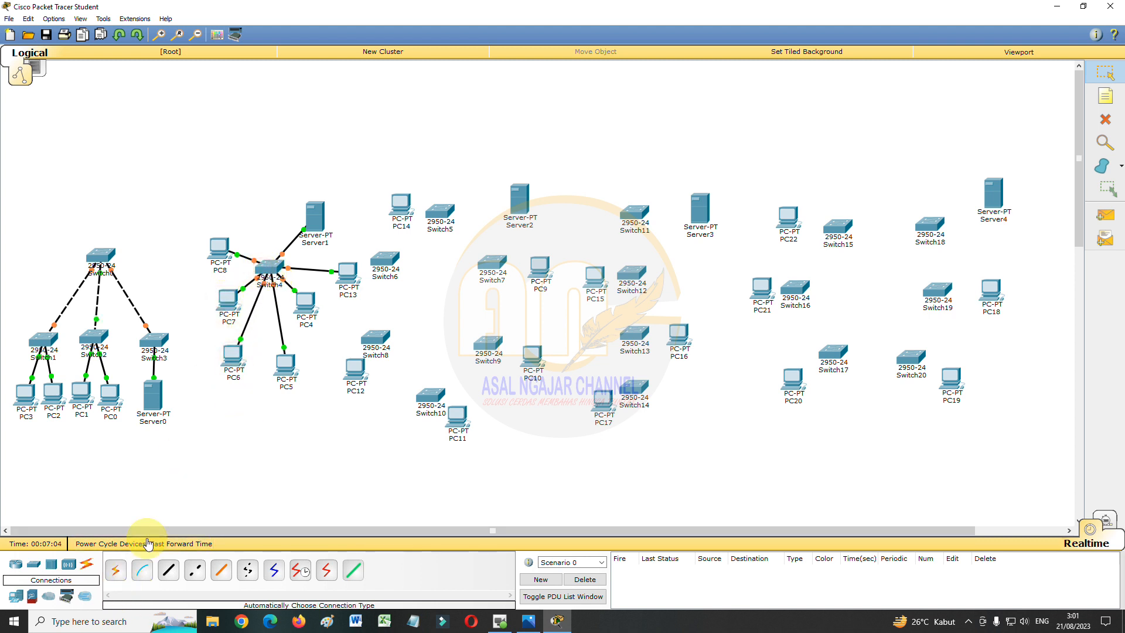
# - Link the mesh's top Switch5 to Switch7 and Switch6 using the automatically chosen connection type
pyautogui.click(116, 570)
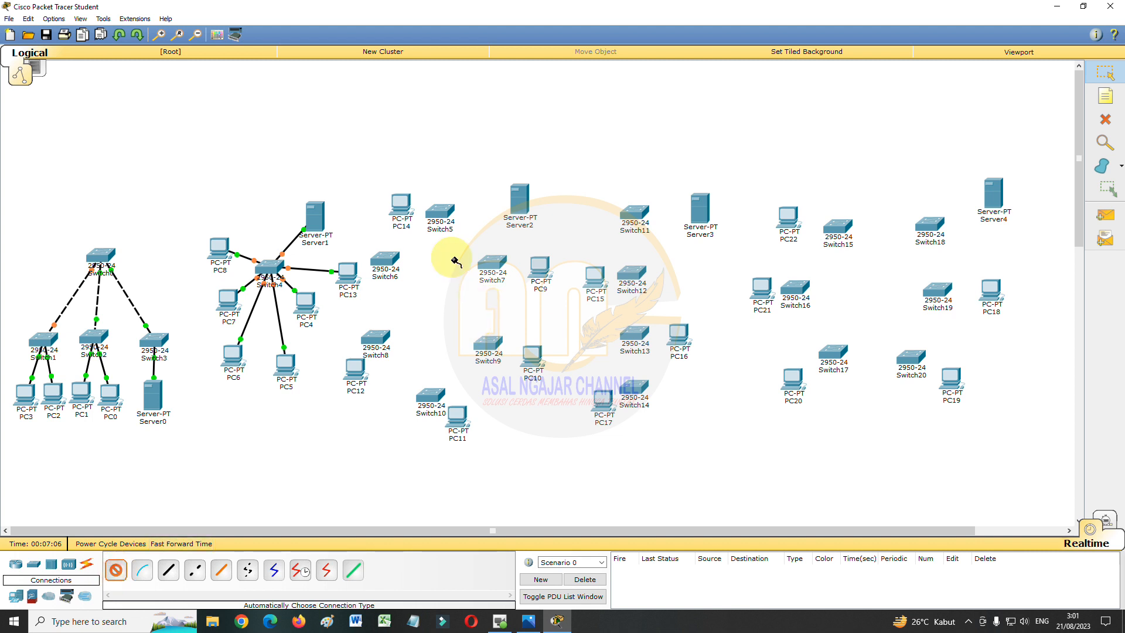
pyautogui.click(458, 229)
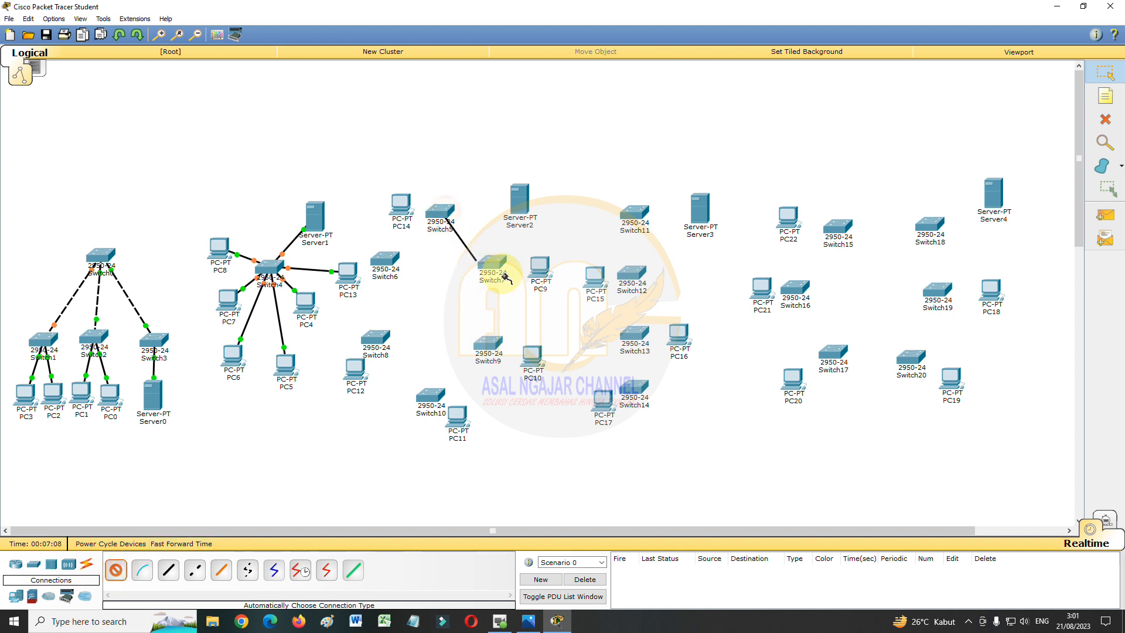
pyautogui.click(486, 265)
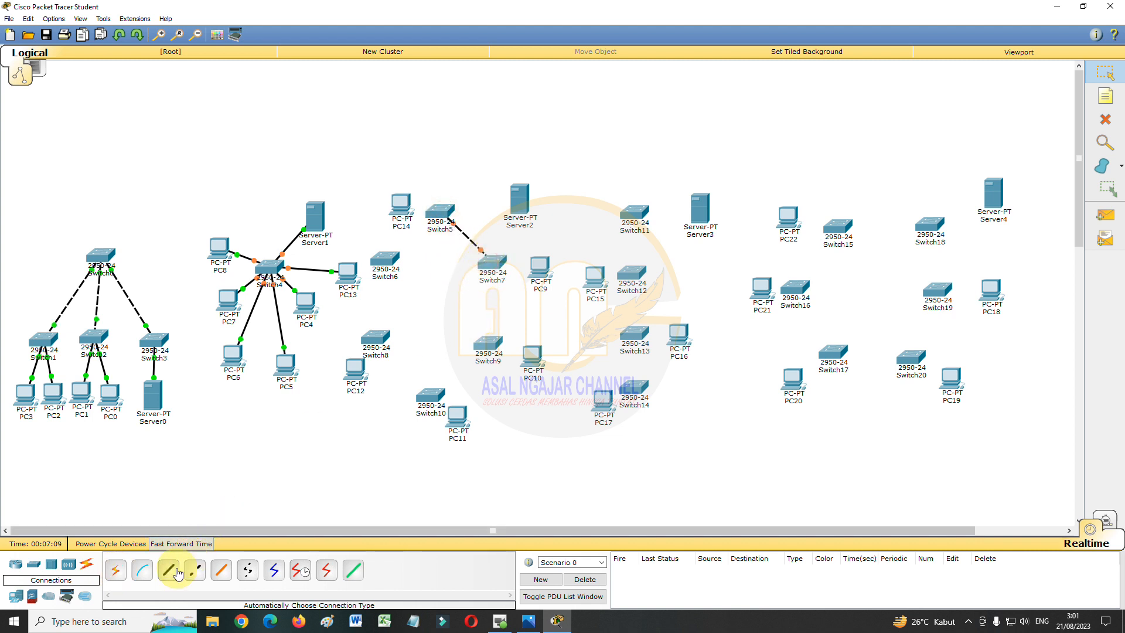
pyautogui.click(115, 579)
pyautogui.click(440, 214)
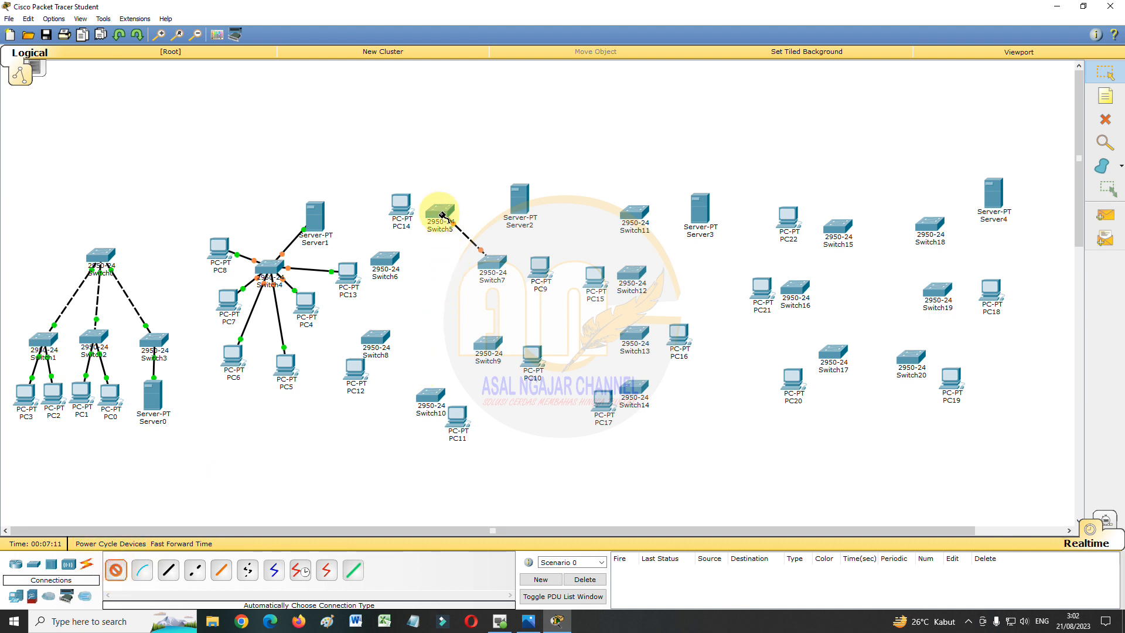
pyautogui.click(385, 259)
# - Link Switch6 to Switch8 and Switch8 to Switch10 in the mesh using the automatically chosen connection type
pyautogui.click(116, 570)
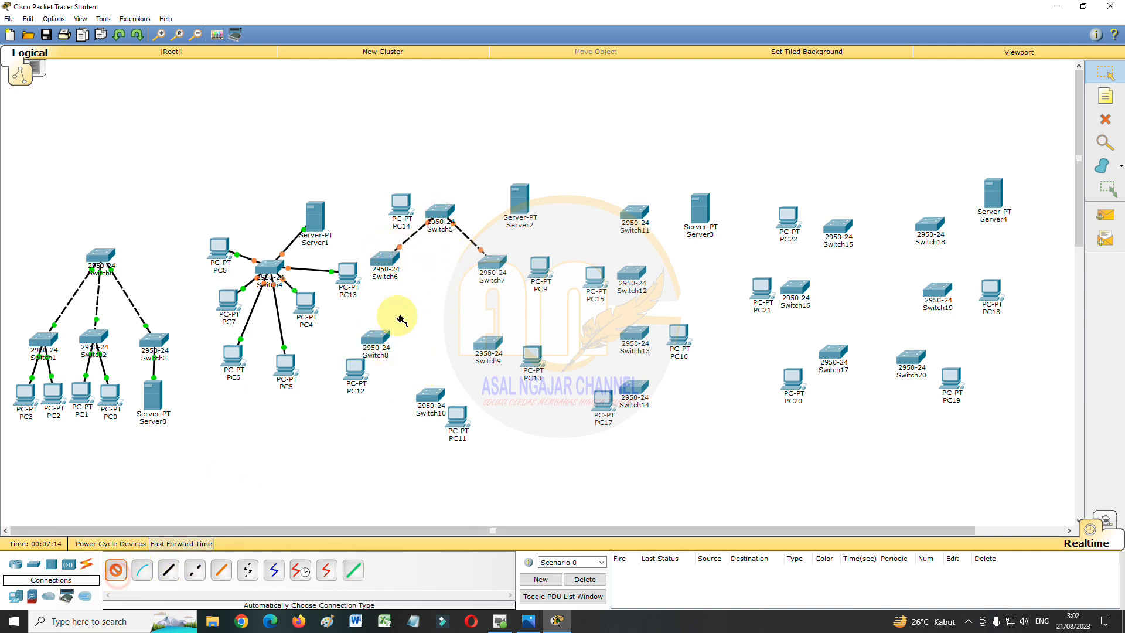
pyautogui.click(381, 258)
pyautogui.click(377, 340)
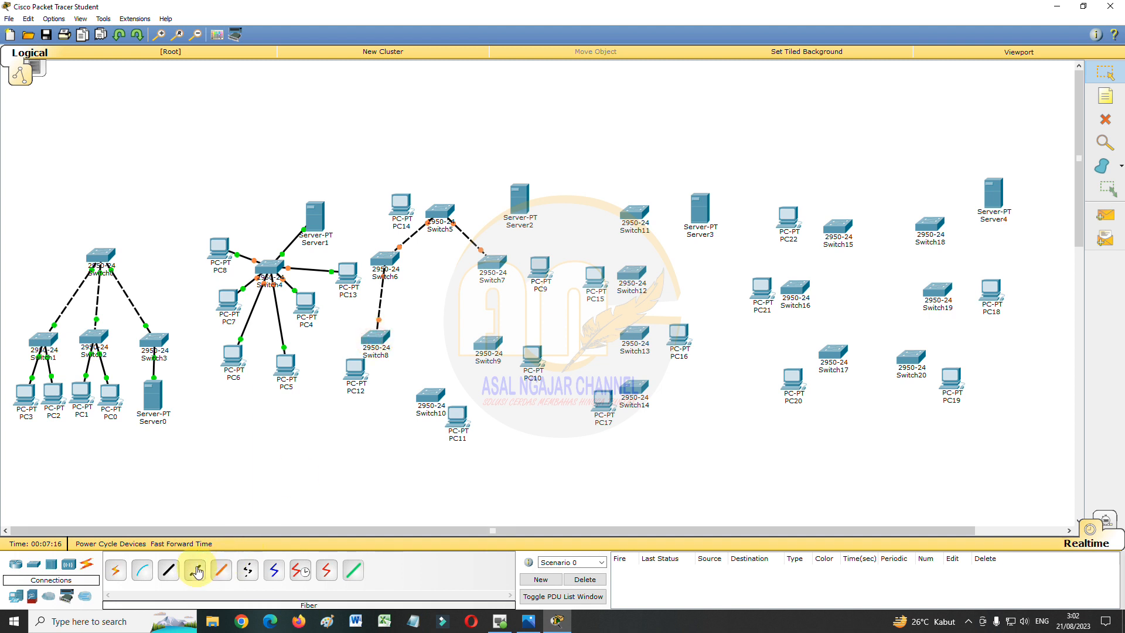
pyautogui.click(111, 576)
pyautogui.click(389, 350)
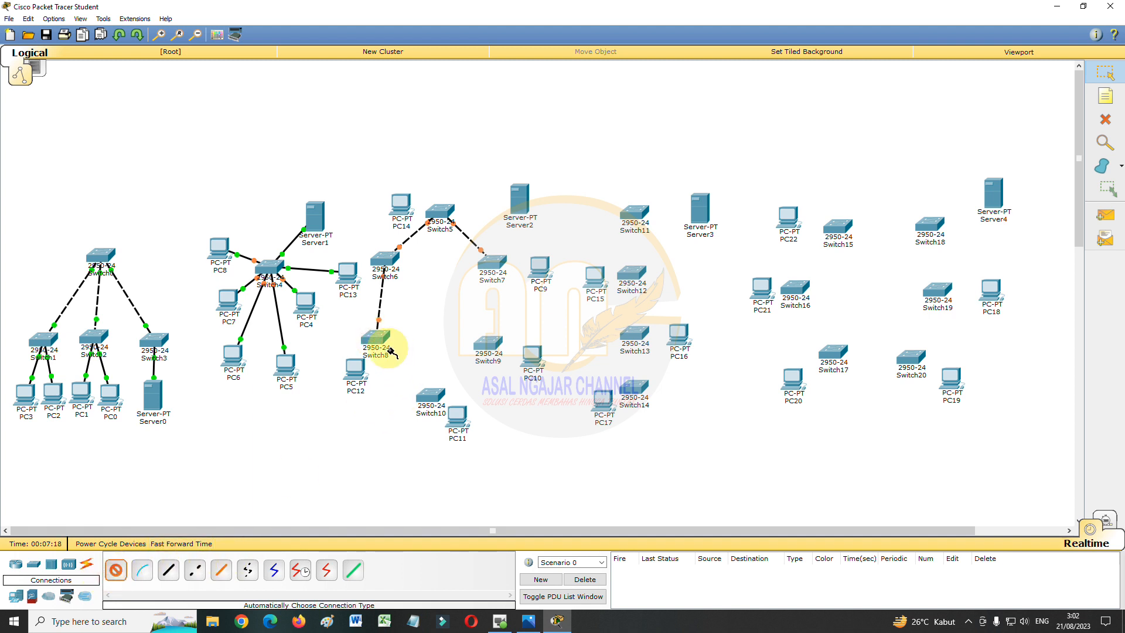
pyautogui.click(441, 403)
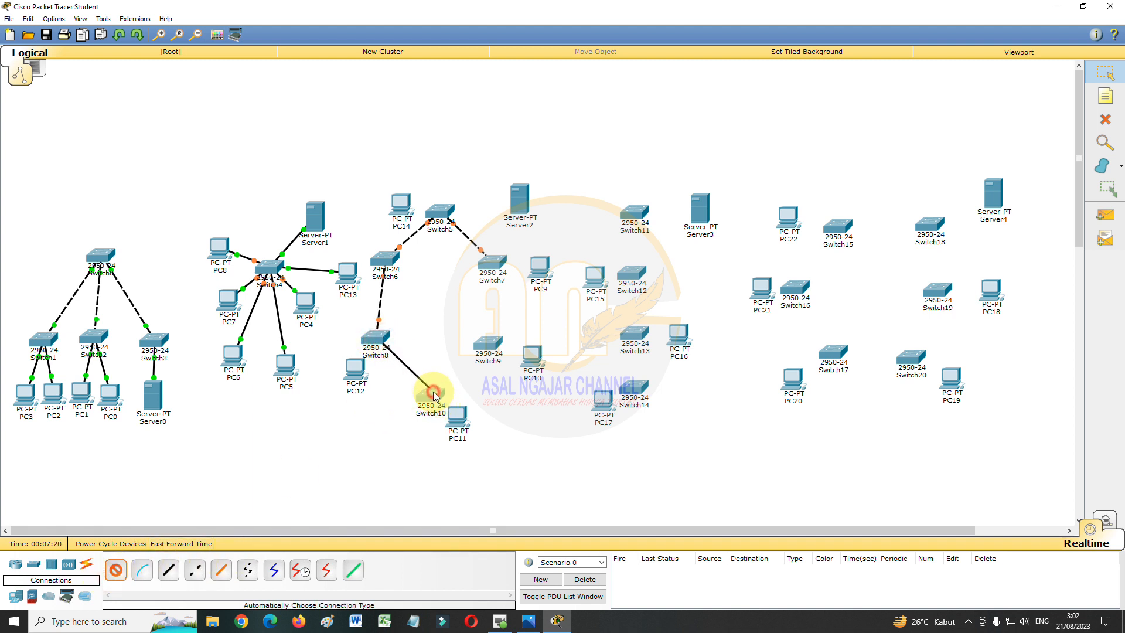
# - Close the mesh's outer loop by linking Switch10 to Switch9 and Switch9 to Switch7 using the automatically chosen connection type
pyautogui.click(116, 569)
pyautogui.click(428, 403)
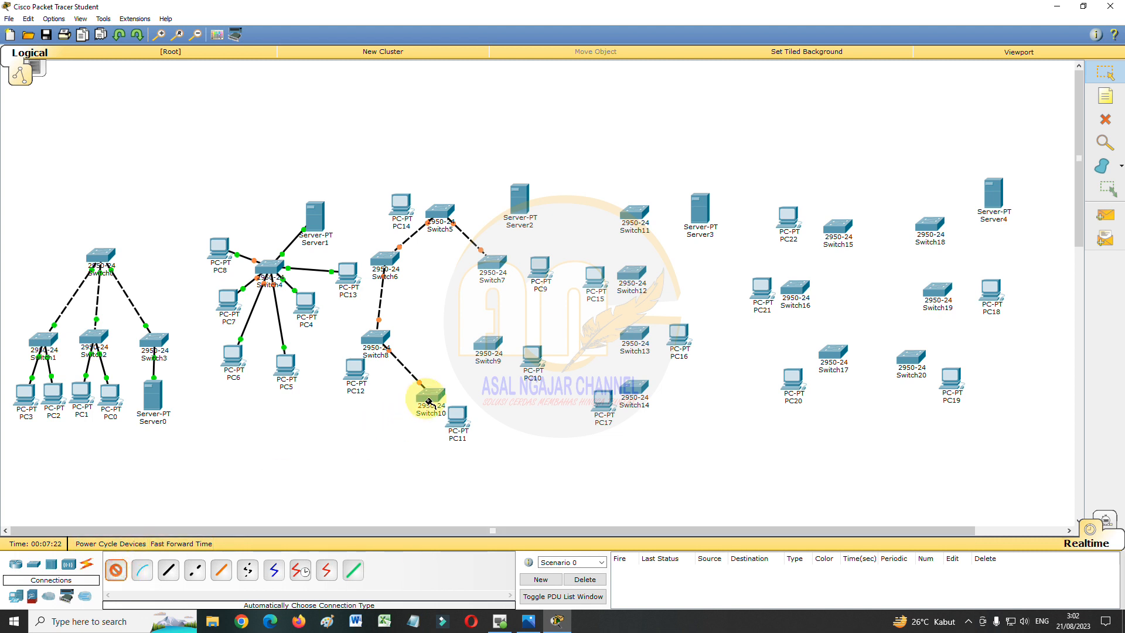
pyautogui.click(484, 346)
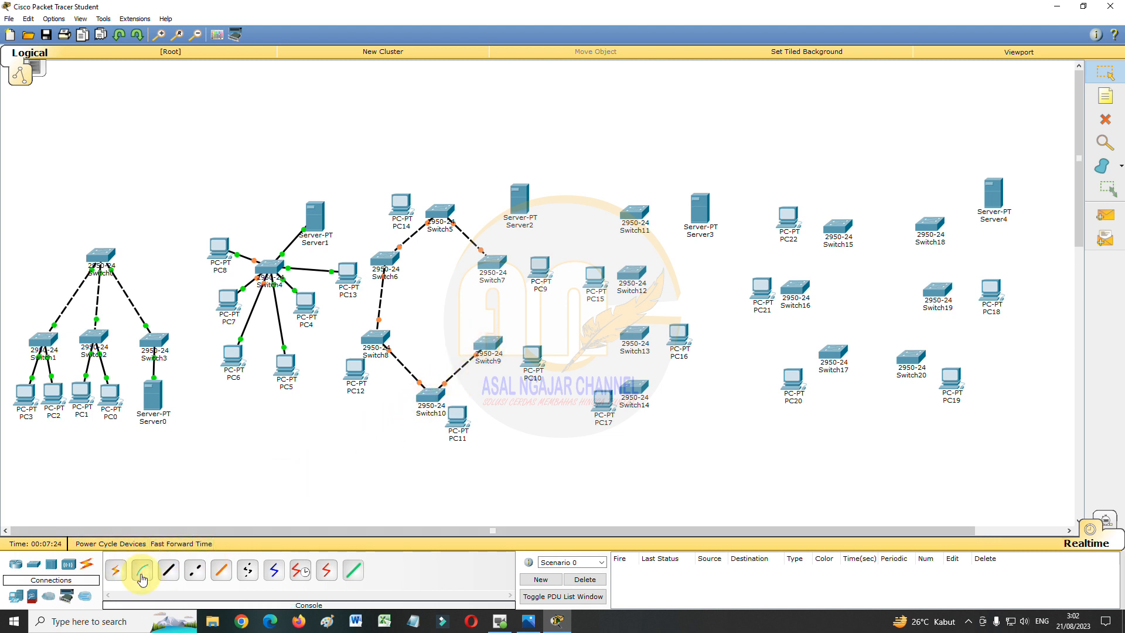
pyautogui.click(112, 580)
pyautogui.click(496, 350)
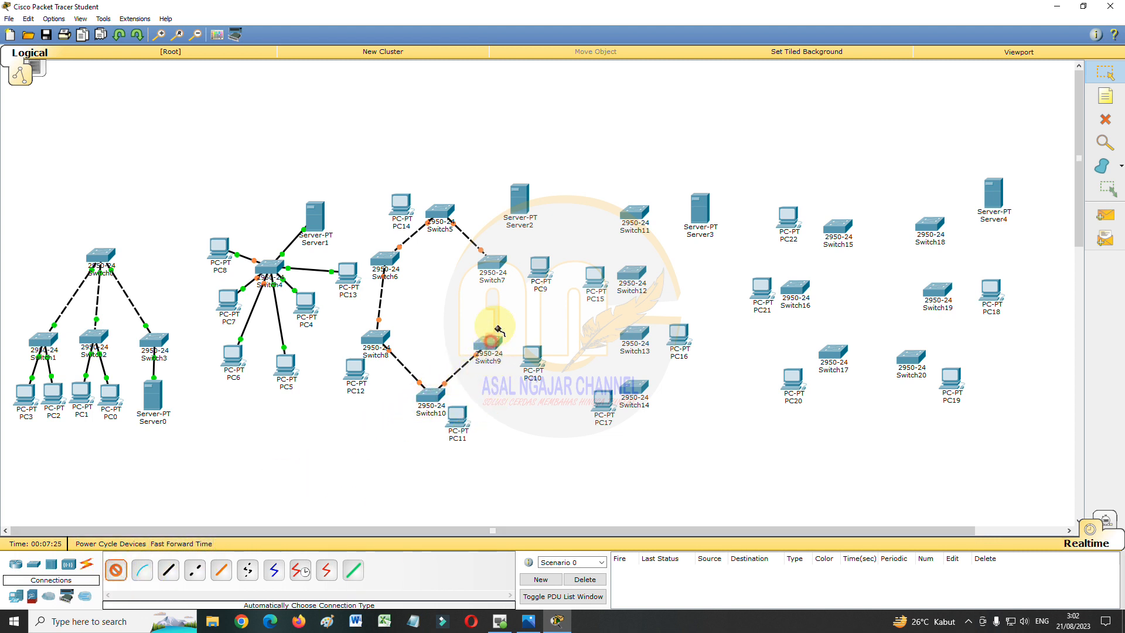
pyautogui.click(491, 262)
# - Link Switch5 across the mesh to Switch10, Switch8 and Switch9 using the automatically chosen connection type
pyautogui.click(117, 573)
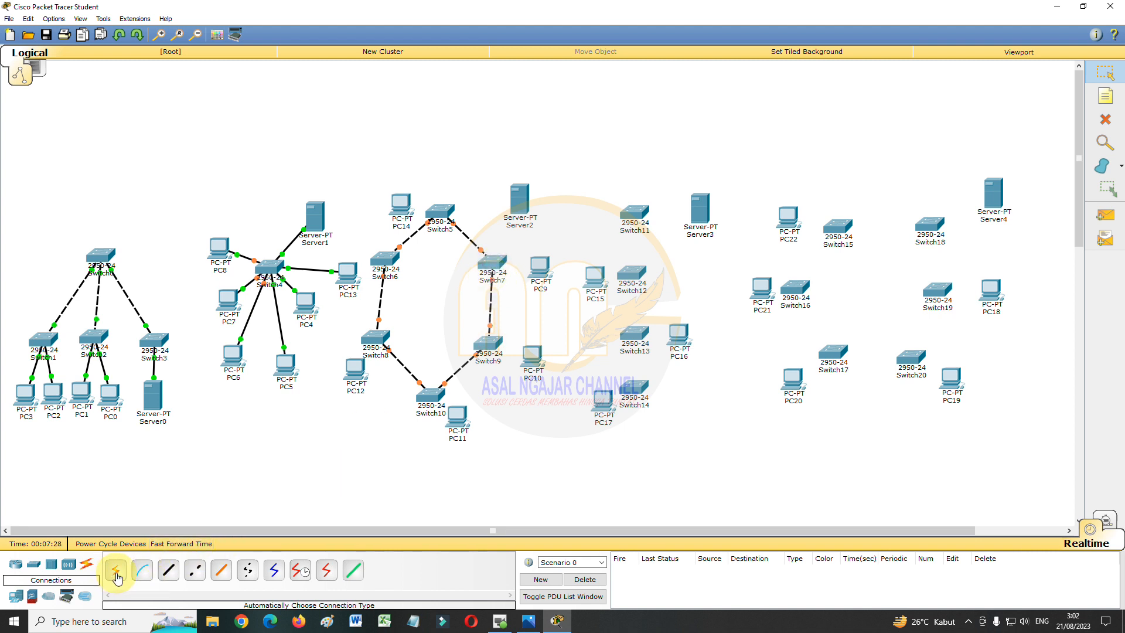
pyautogui.click(445, 223)
pyautogui.click(438, 399)
pyautogui.click(117, 576)
pyautogui.click(400, 269)
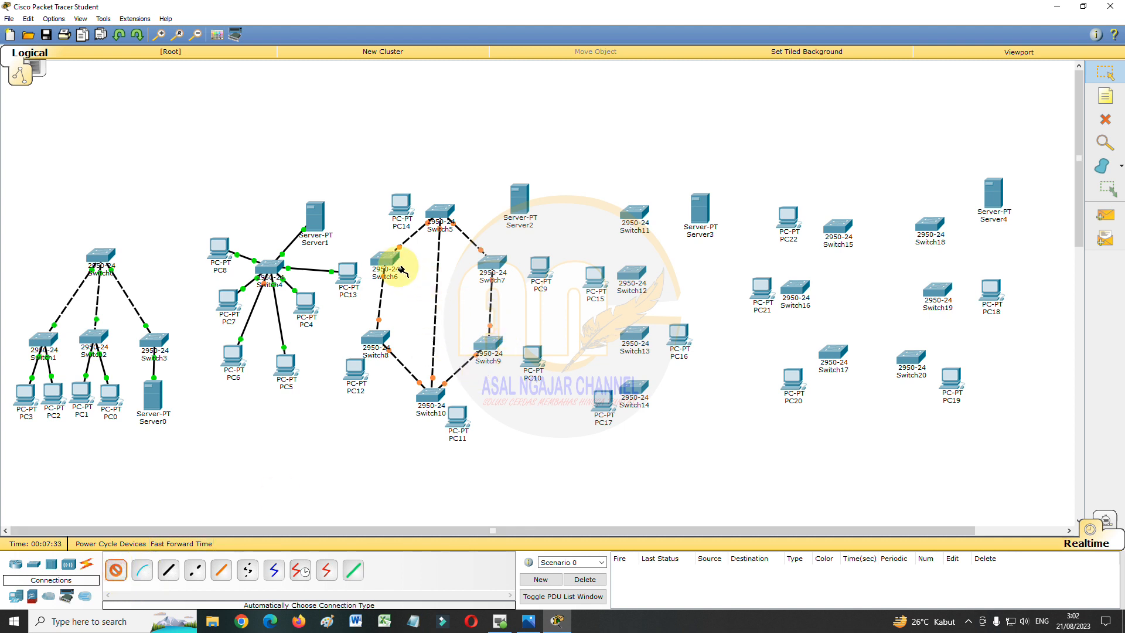
pyautogui.click(439, 215)
pyautogui.click(380, 339)
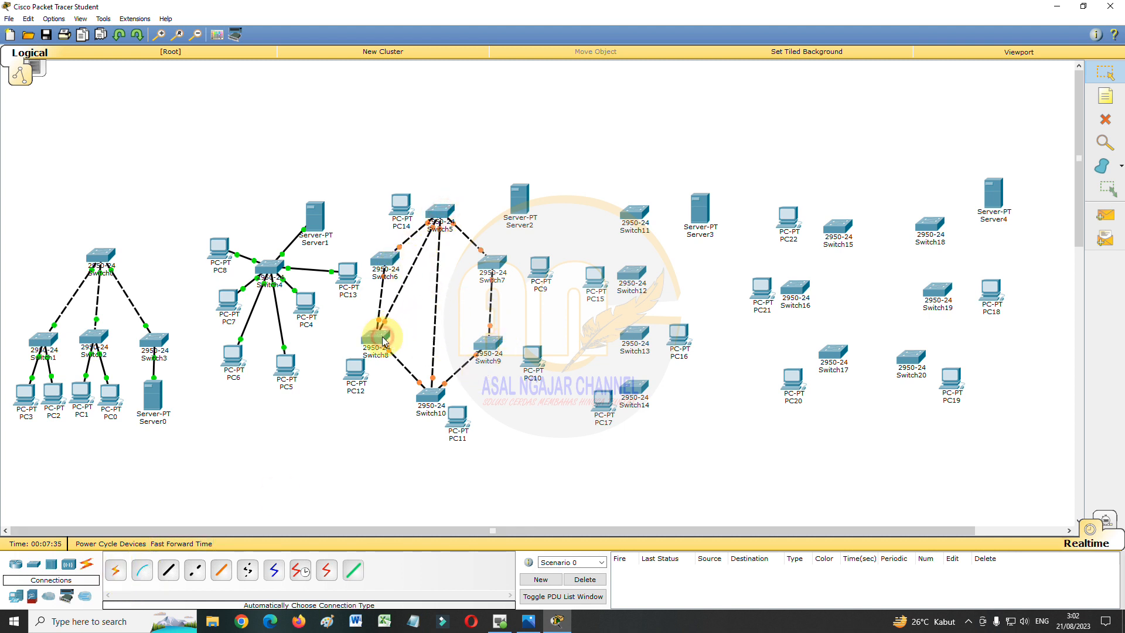
pyautogui.click(120, 578)
pyautogui.click(443, 217)
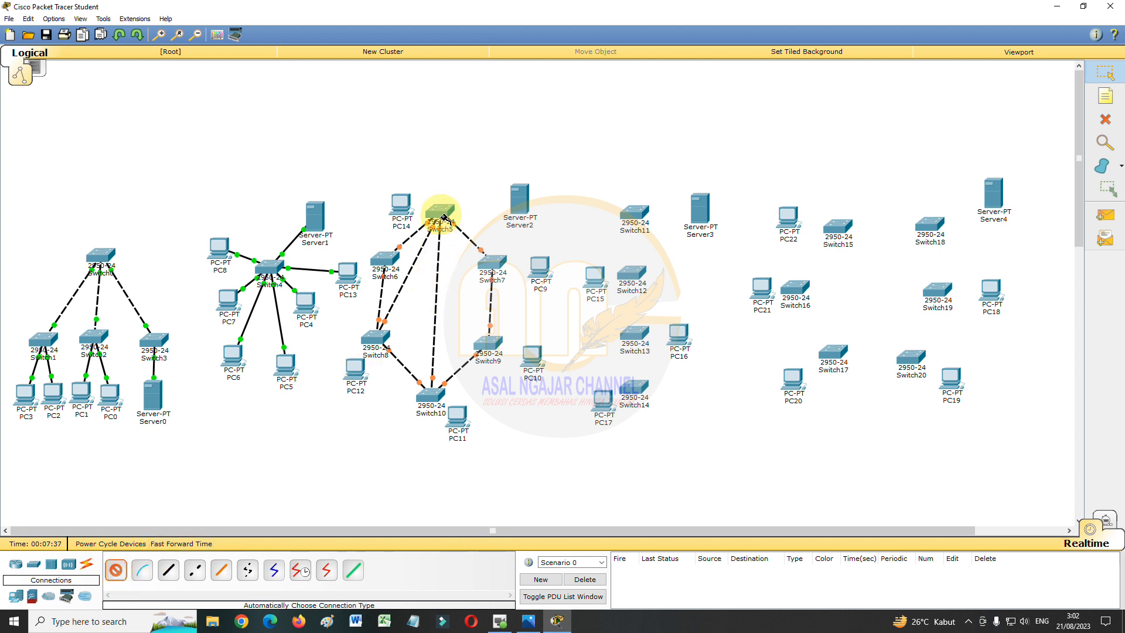
pyautogui.click(492, 341)
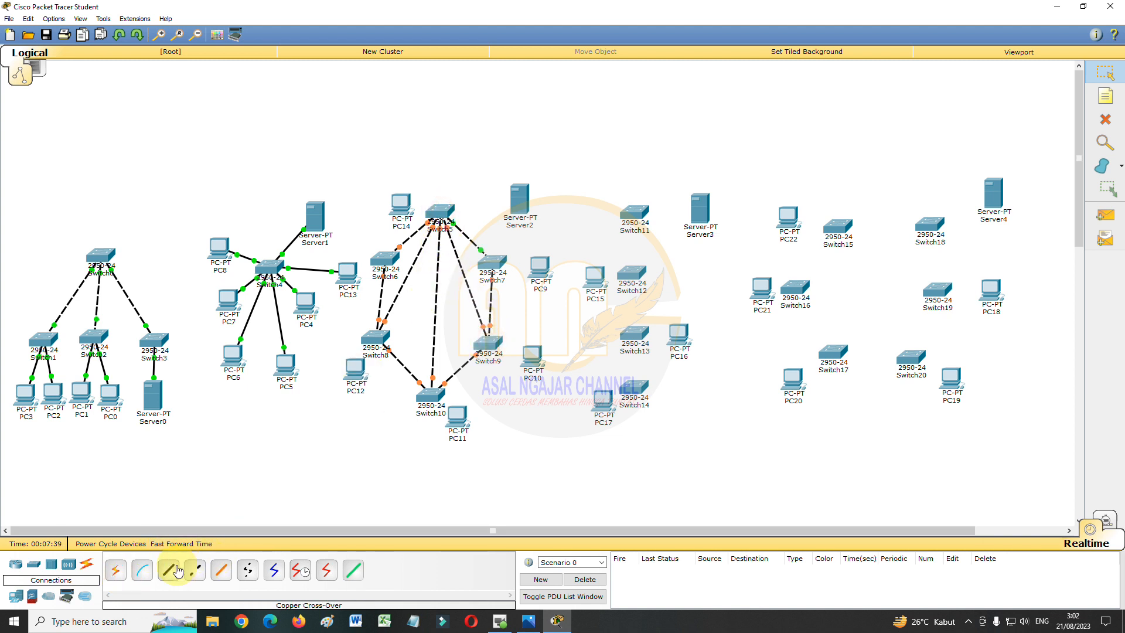
# - Link Switch10 across the mesh to Switch6 and Switch7 using the automatically chosen connection type
pyautogui.click(115, 569)
pyautogui.click(378, 336)
pyautogui.click(442, 389)
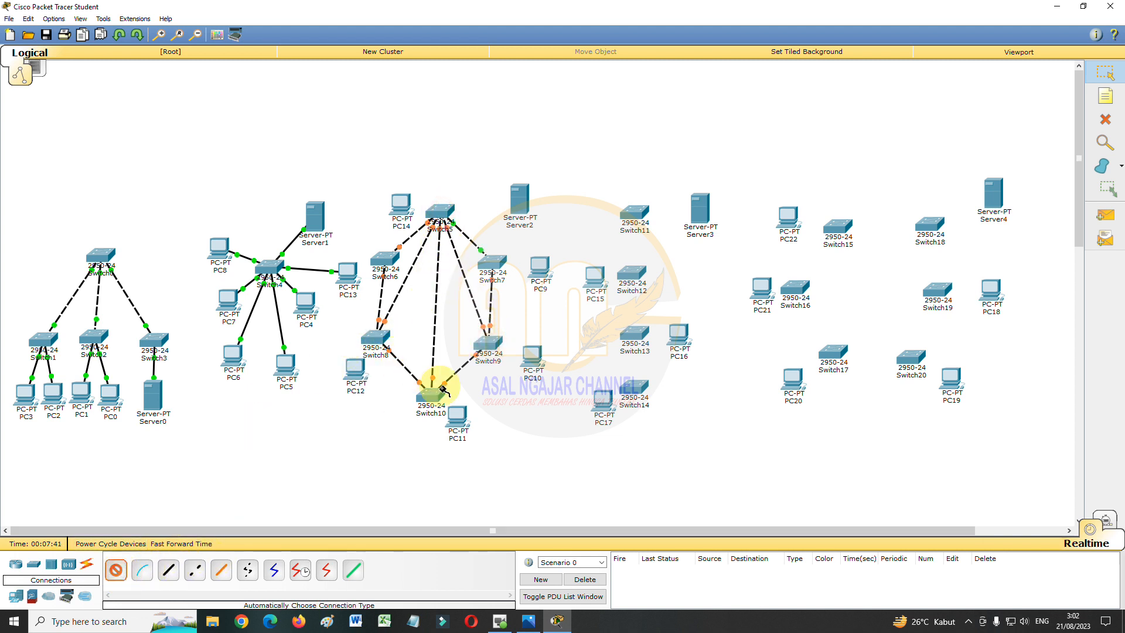
pyautogui.click(378, 260)
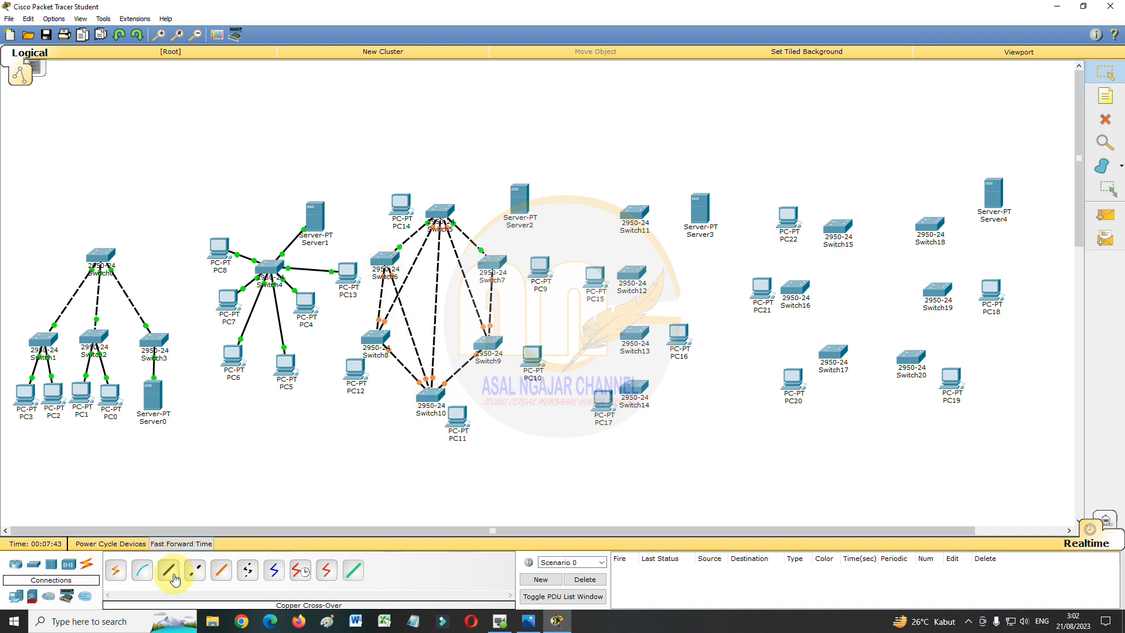
pyautogui.click(121, 580)
pyautogui.click(427, 389)
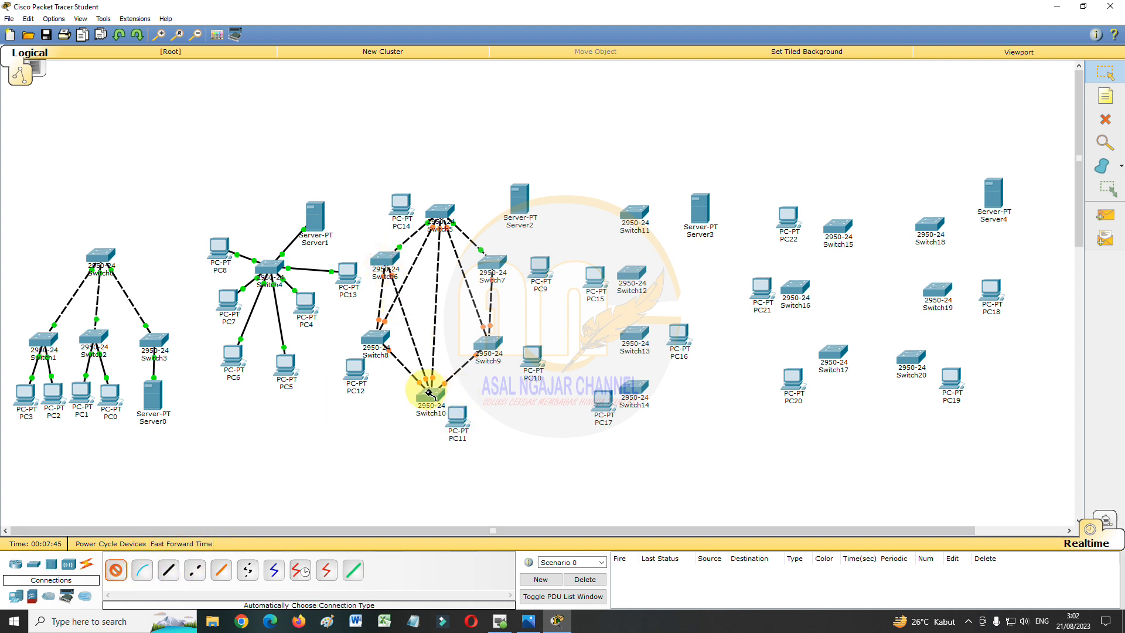
pyautogui.click(492, 268)
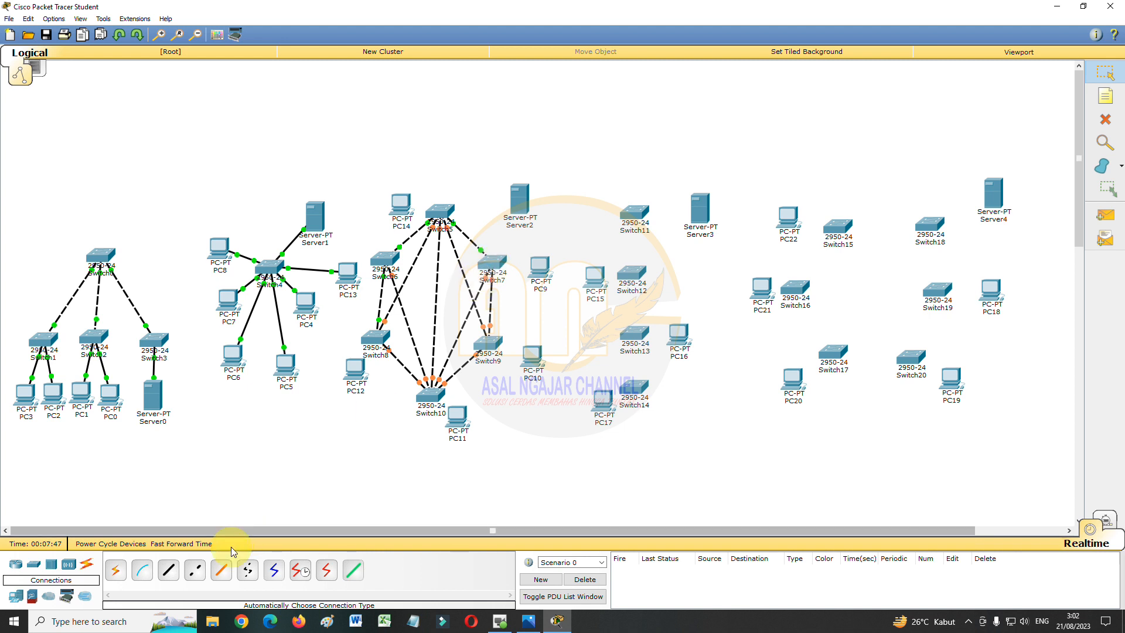
# - Add the mesh's horizontal links from Switch6 to Switch7 and Switch8 to Switch9 using the automatically chosen connection type
pyautogui.click(116, 571)
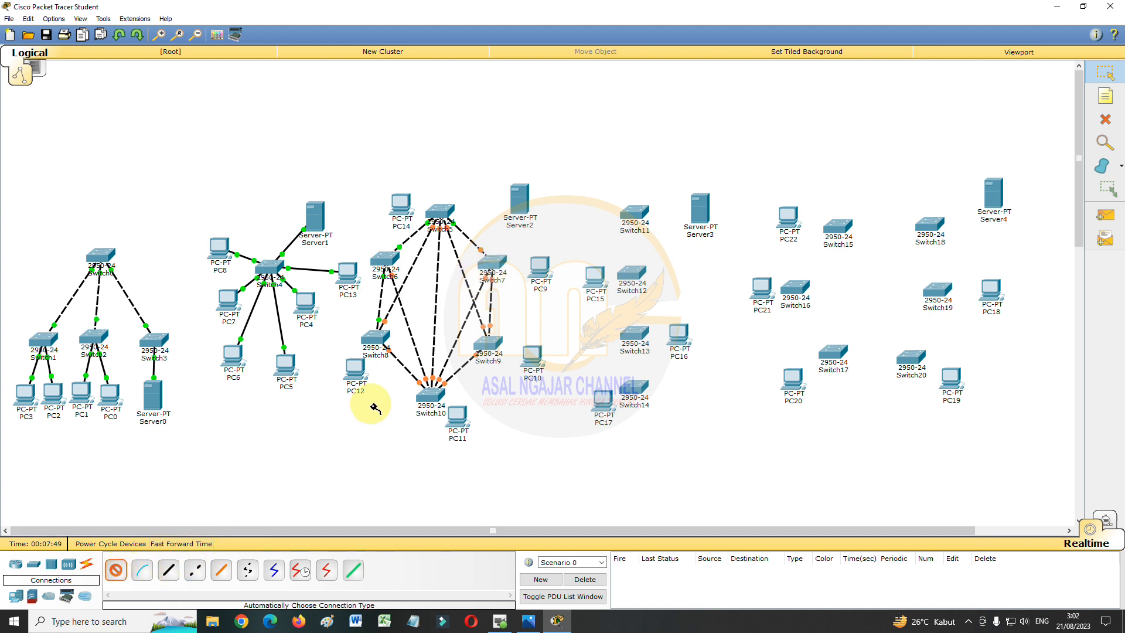
pyautogui.click(487, 265)
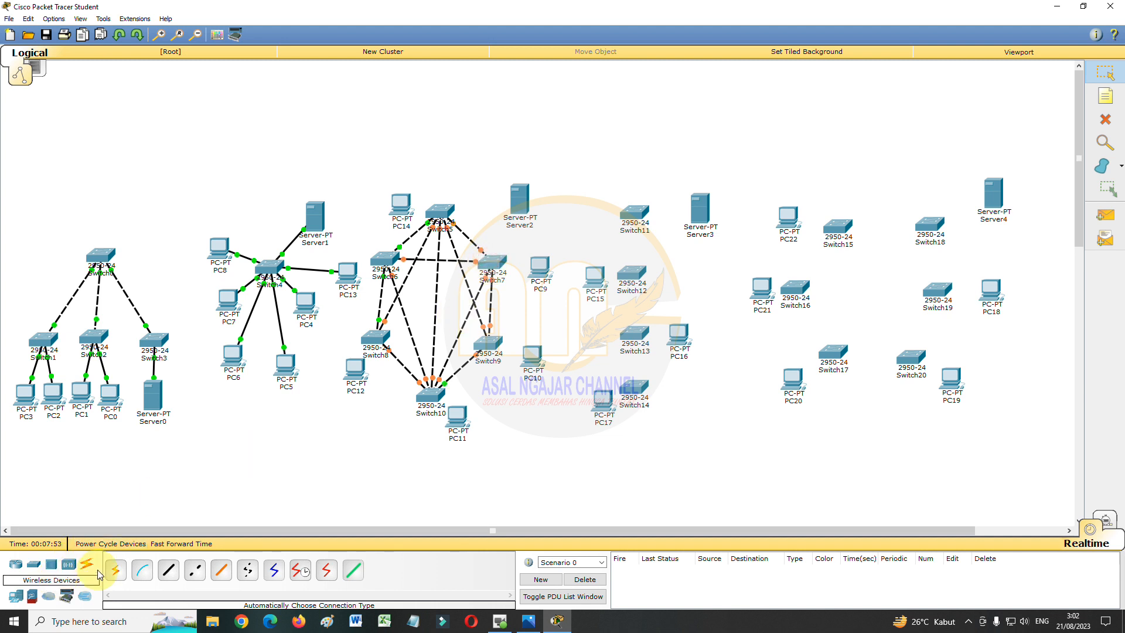
pyautogui.click(116, 571)
pyautogui.click(390, 343)
pyautogui.click(486, 344)
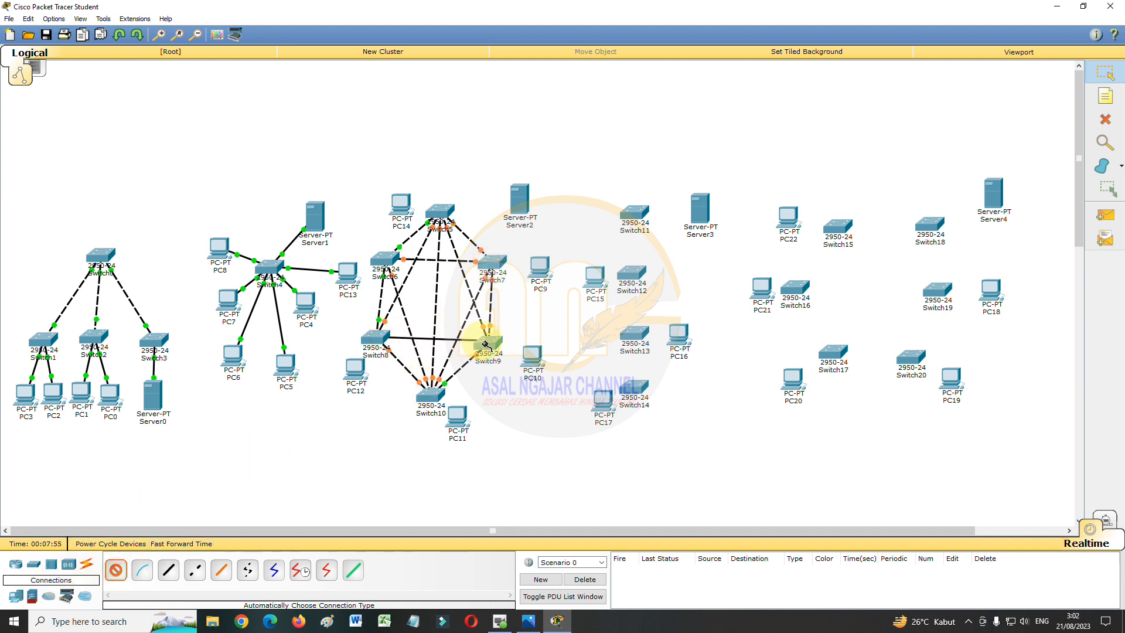
# - Add the mesh's crossing diagonals from Switch8 to Switch7 and Switch6 to Switch9 using the automatically chosen connection type
pyautogui.click(116, 571)
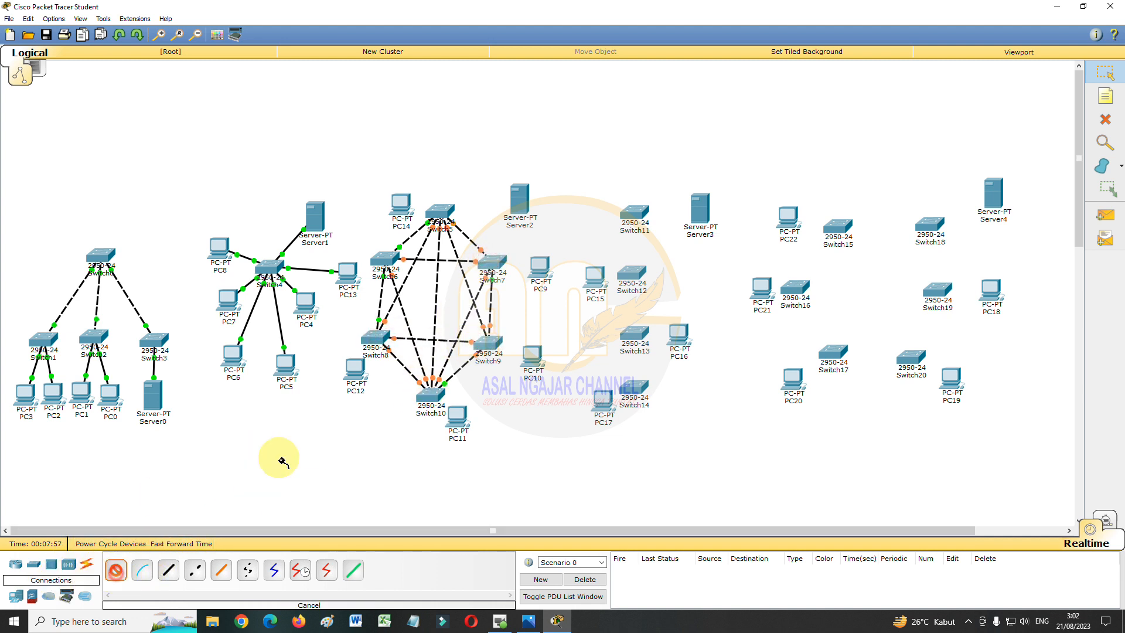
pyautogui.click(383, 338)
pyautogui.click(489, 270)
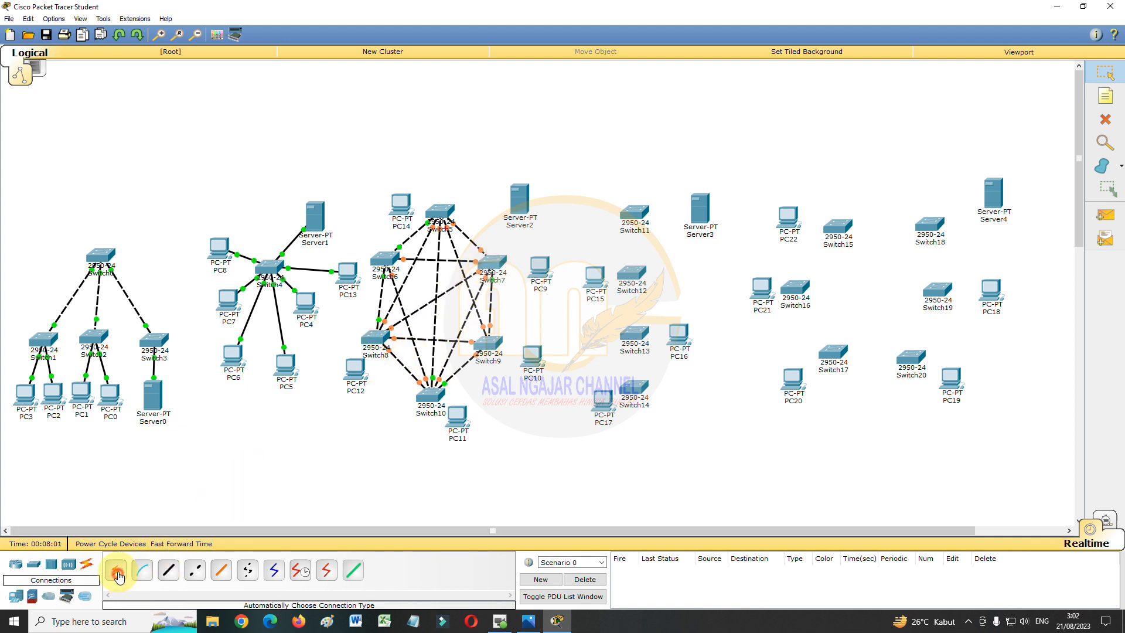
pyautogui.click(117, 577)
pyautogui.click(378, 259)
pyautogui.click(497, 358)
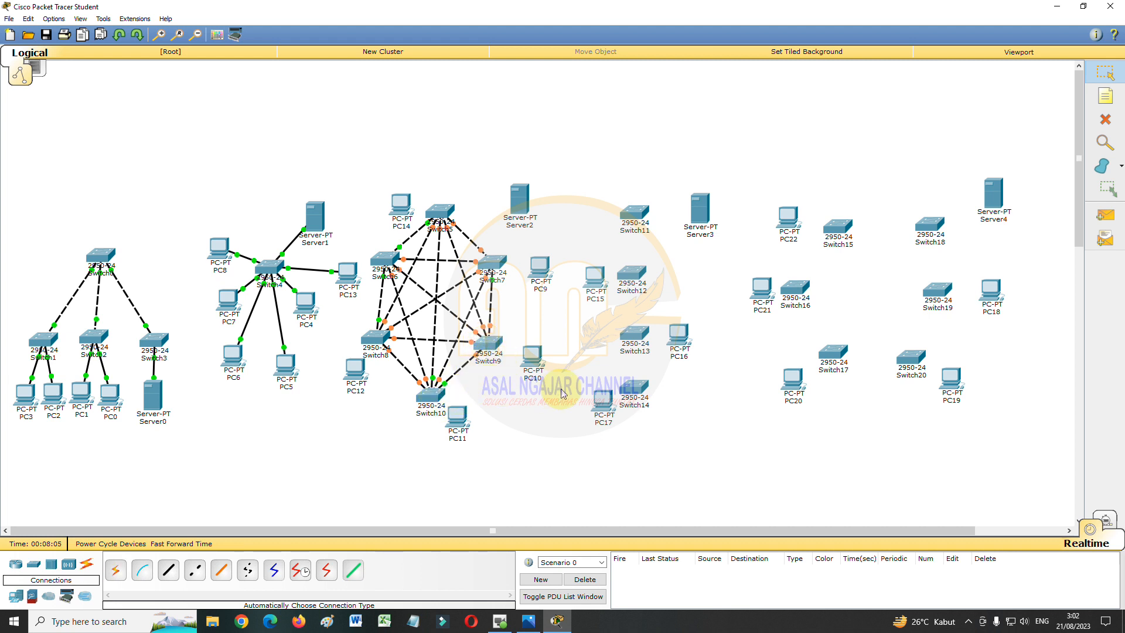
# - Chain the bus switches from Switch11 through Switch12 and Switch13 to Switch14 using the automatically chosen connection type
pyautogui.click(116, 570)
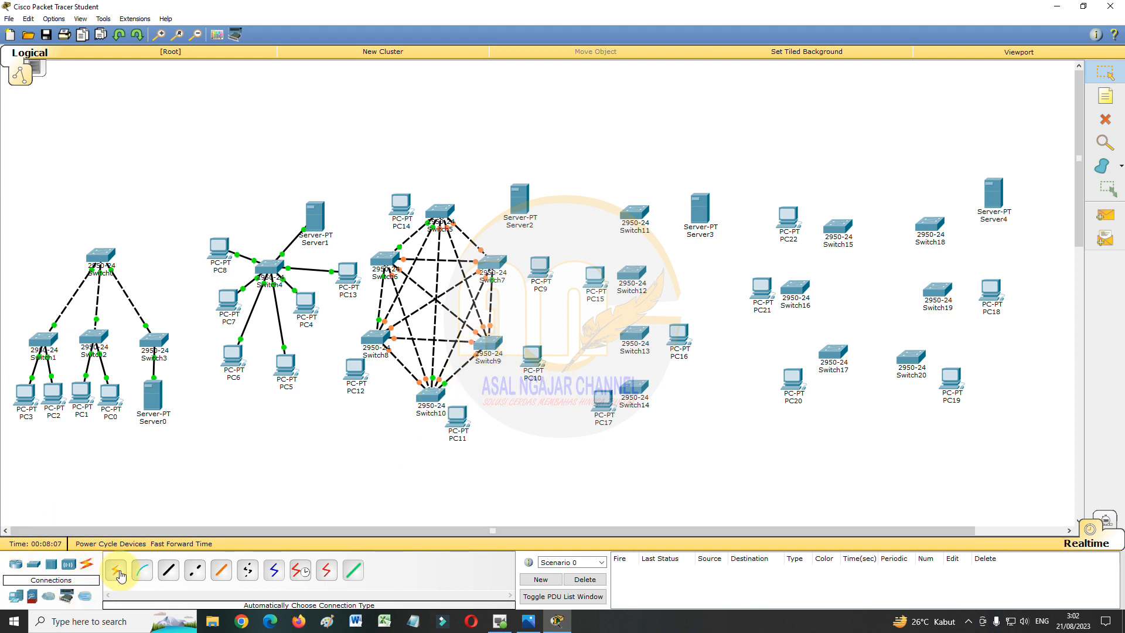
pyautogui.click(631, 221)
pyautogui.click(636, 274)
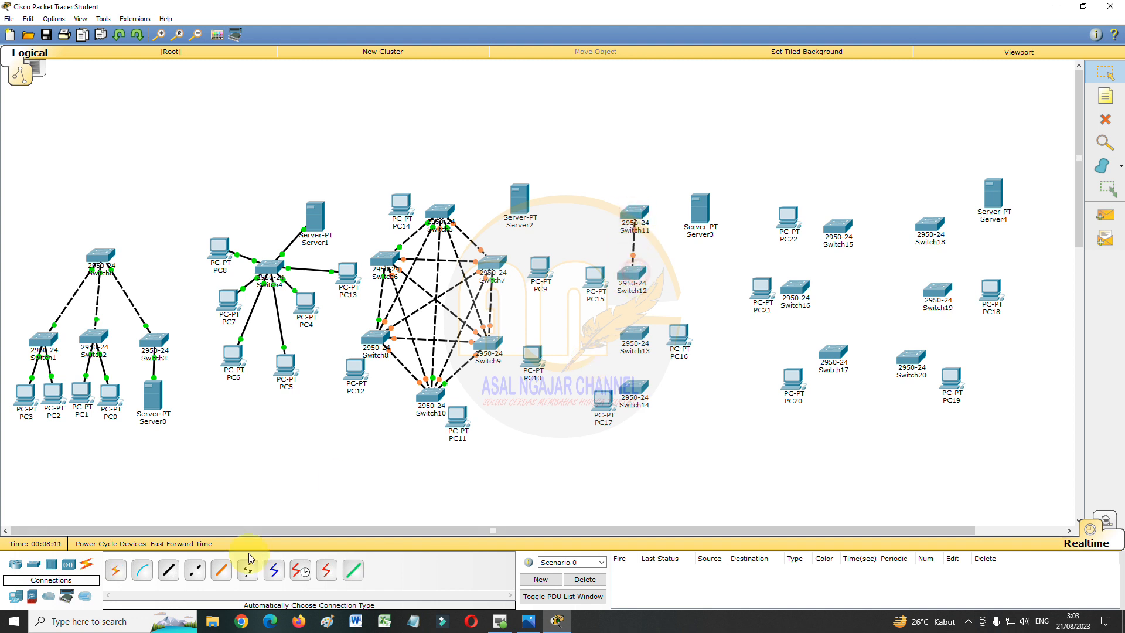
pyautogui.click(119, 568)
pyautogui.click(632, 276)
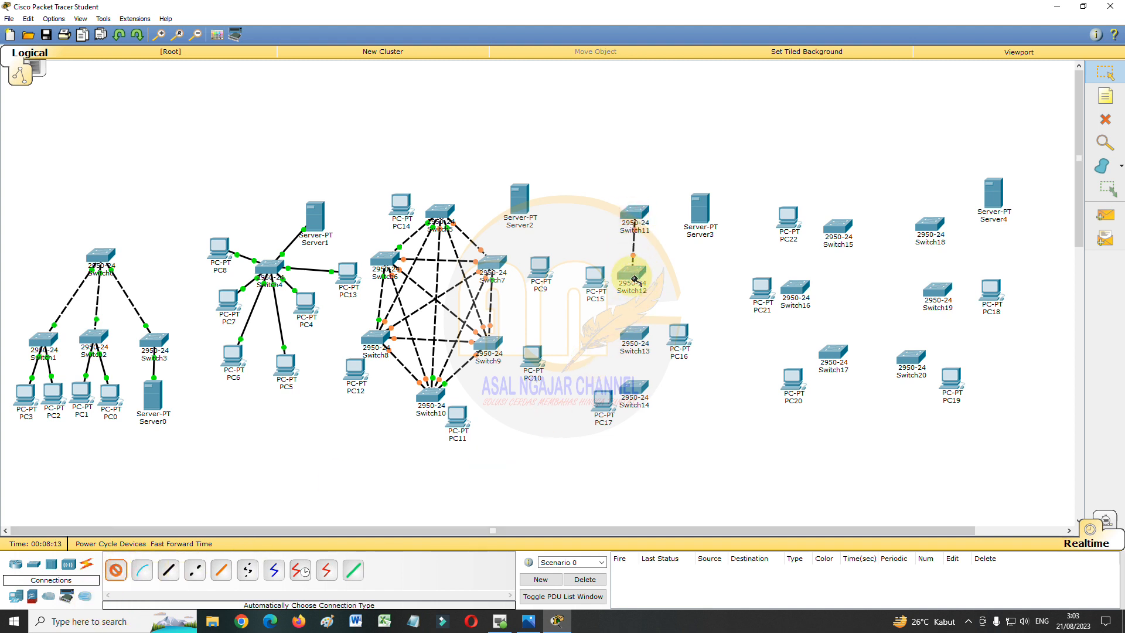
pyautogui.click(634, 335)
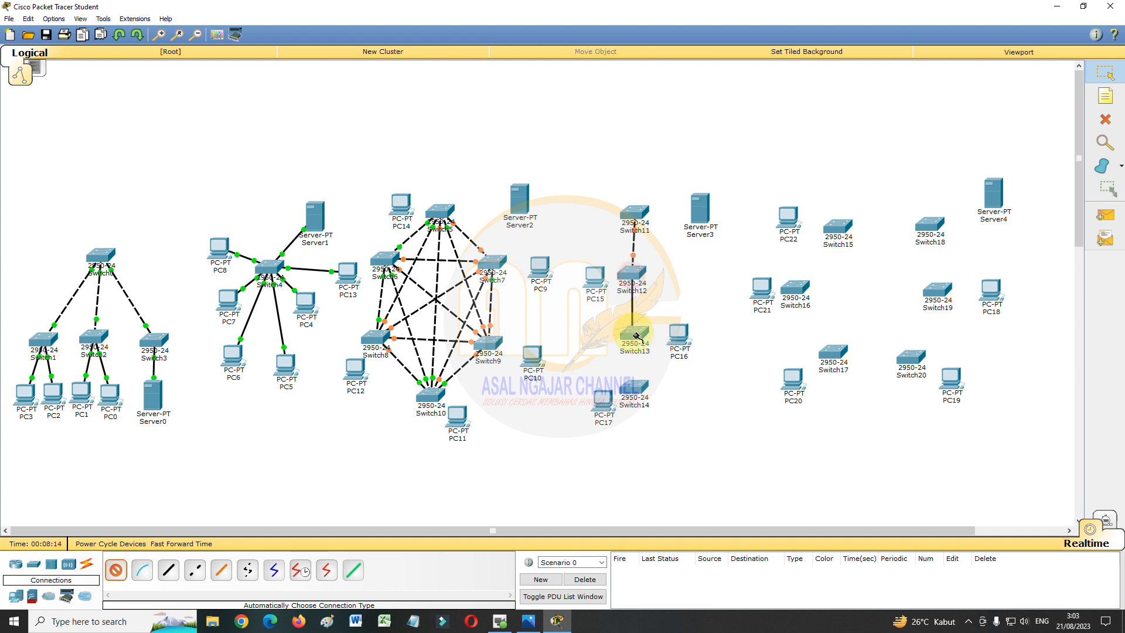
pyautogui.click(126, 575)
pyautogui.click(629, 335)
pyautogui.click(643, 394)
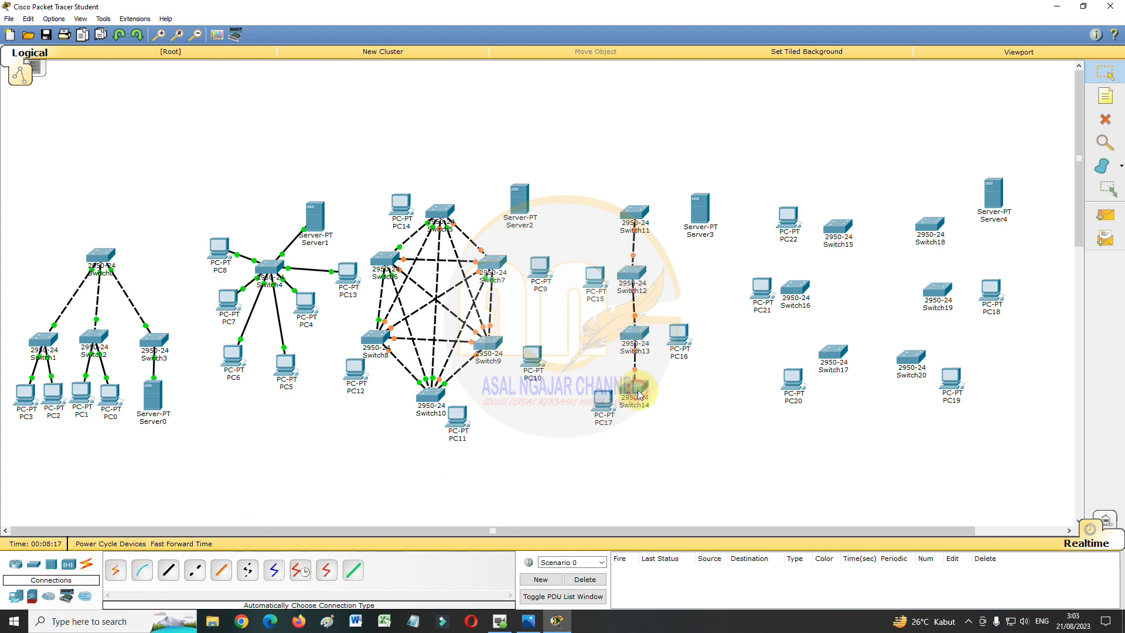
# - Link the ring's first side from Switch18 through Switch15 and Switch16 to Switch17 using the automatically chosen connection type
pyautogui.click(117, 571)
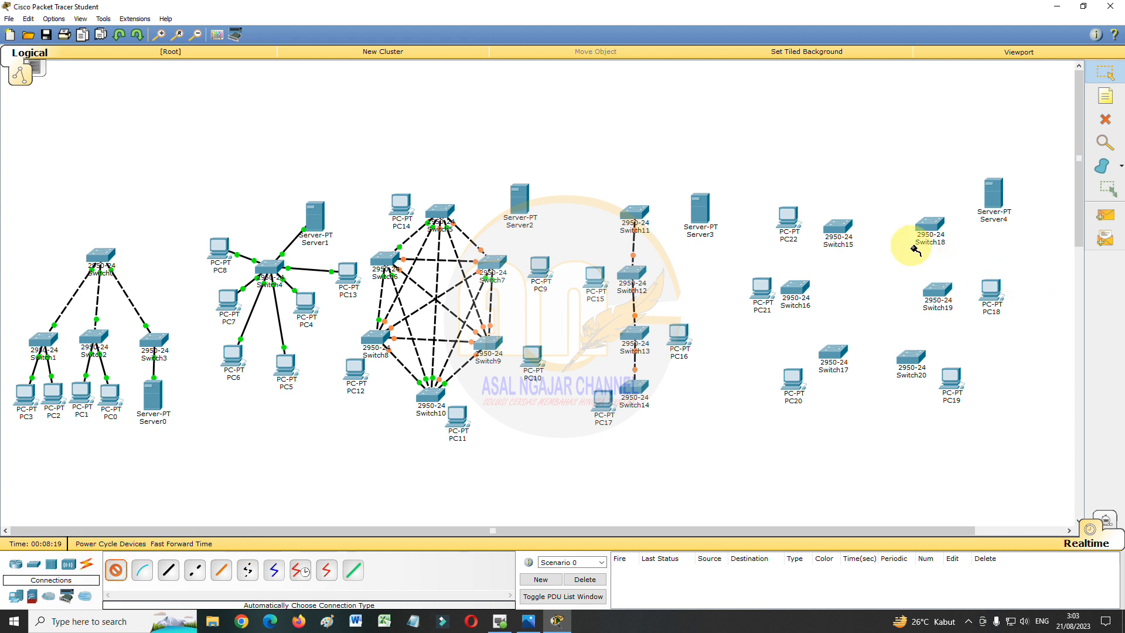
pyautogui.click(928, 231)
pyautogui.click(844, 229)
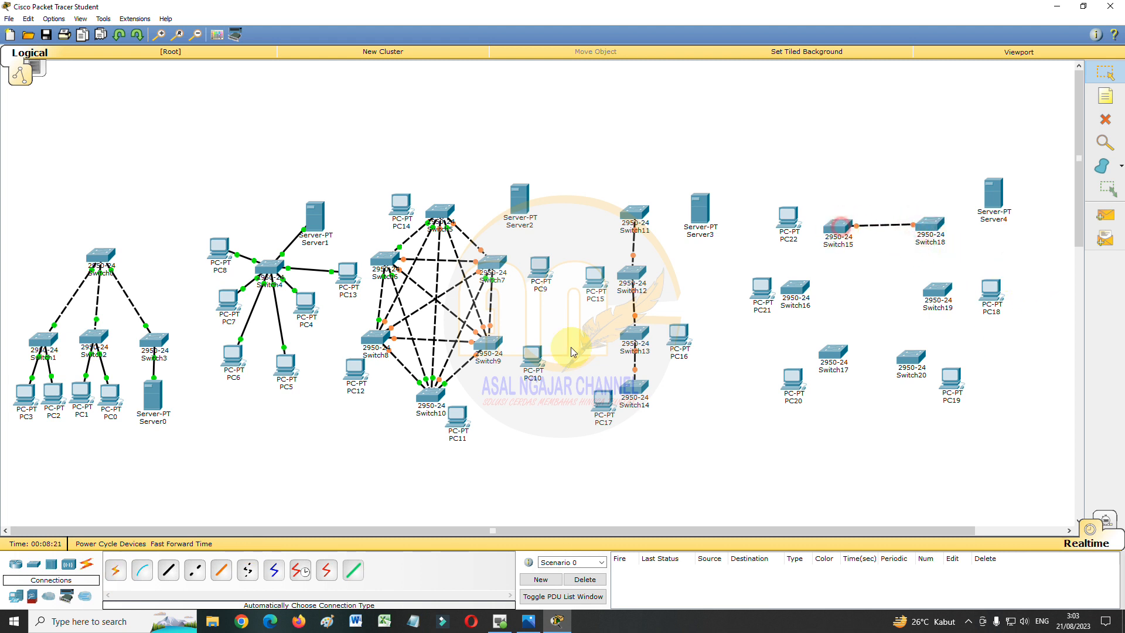
pyautogui.click(120, 580)
pyautogui.click(837, 231)
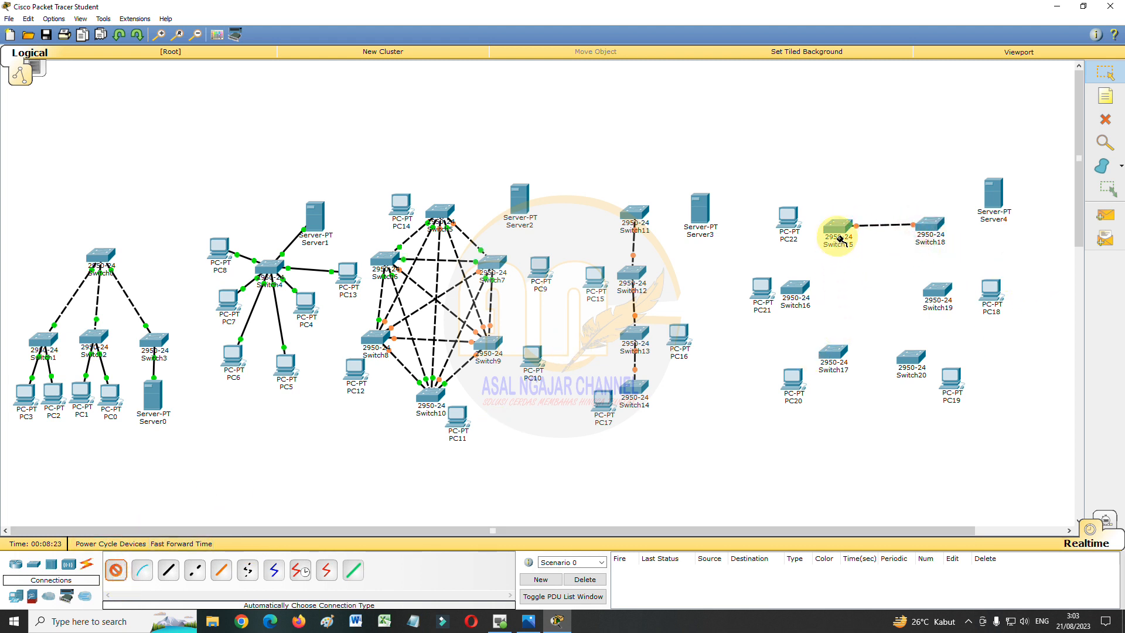
pyautogui.click(804, 287)
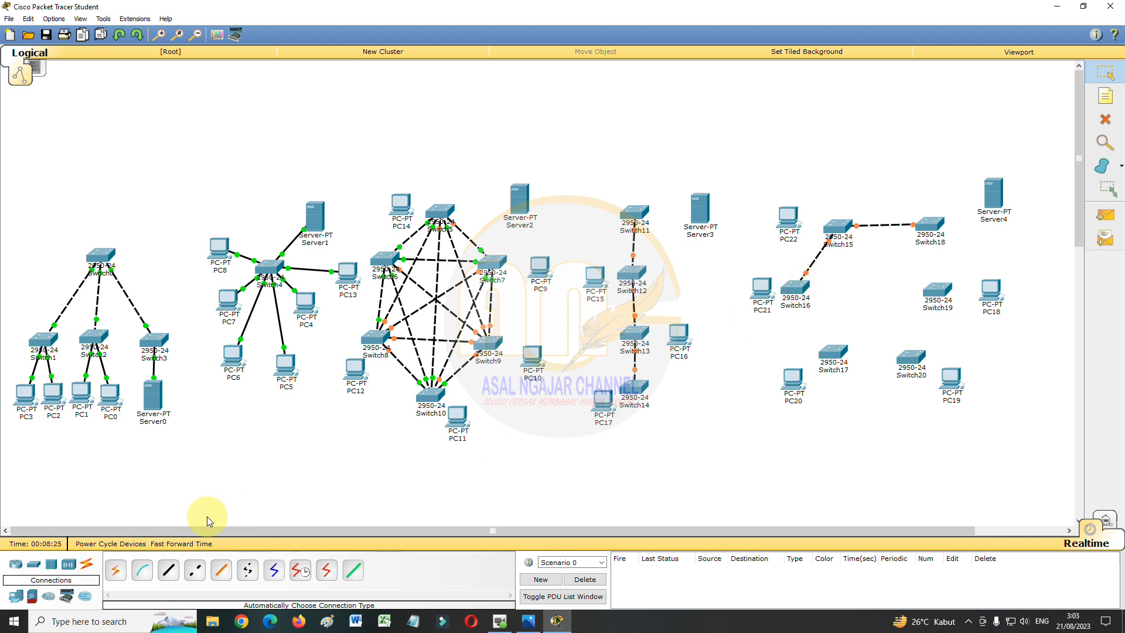
pyautogui.click(116, 580)
pyautogui.click(798, 290)
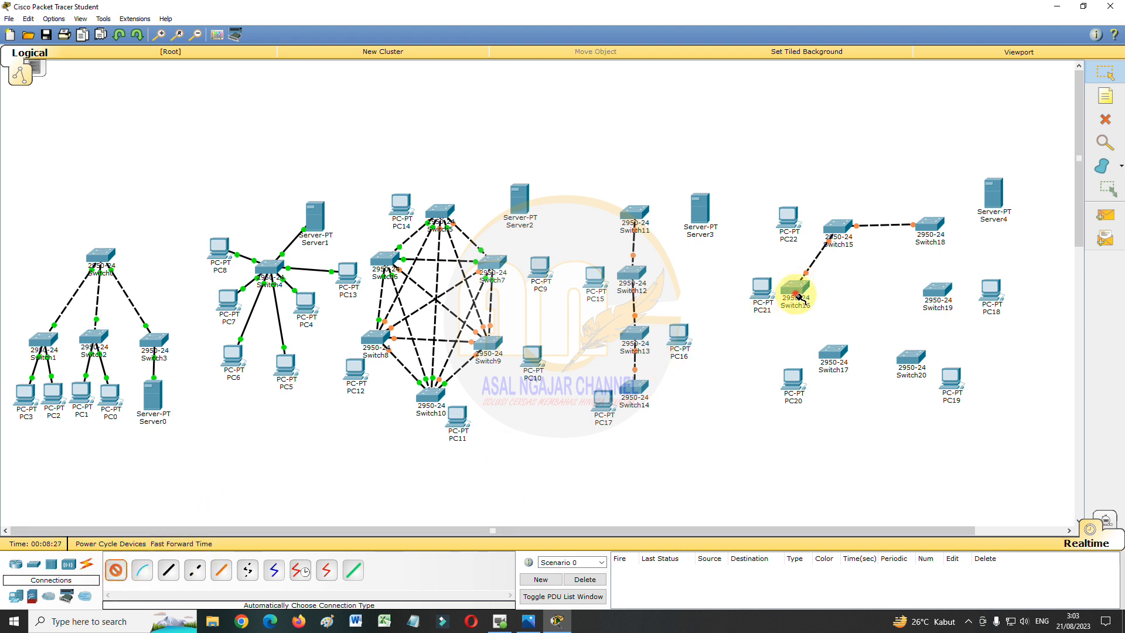
pyautogui.click(828, 354)
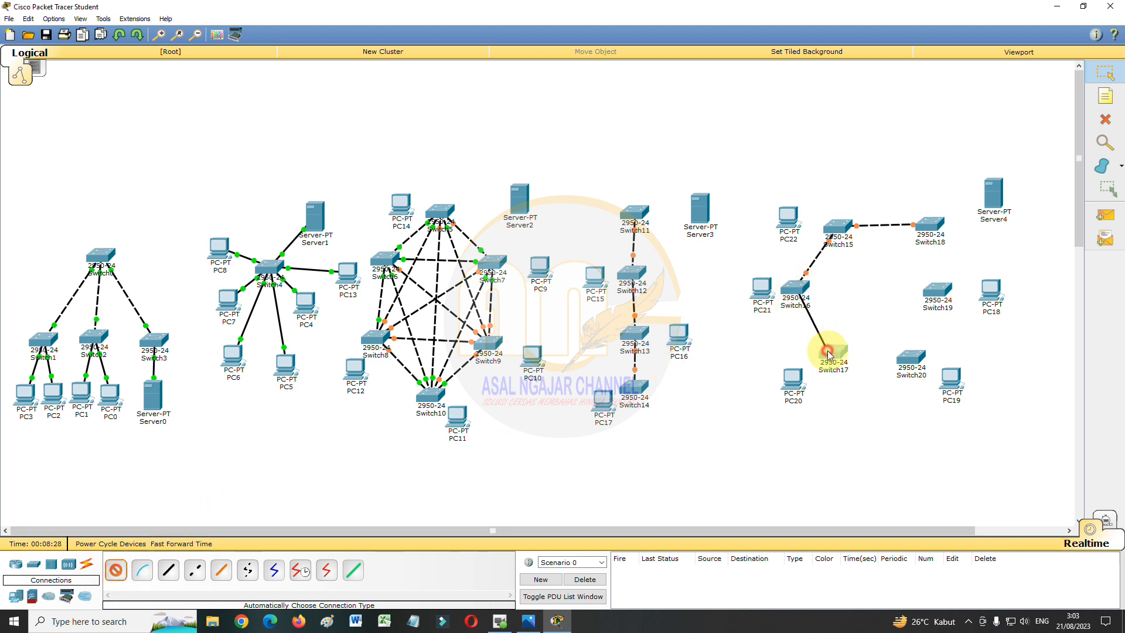
# - Close the ring from Switch17 through Switch20 and Switch19 to Switch18 using the automatically chosen connection type
pyautogui.click(120, 573)
pyautogui.click(909, 358)
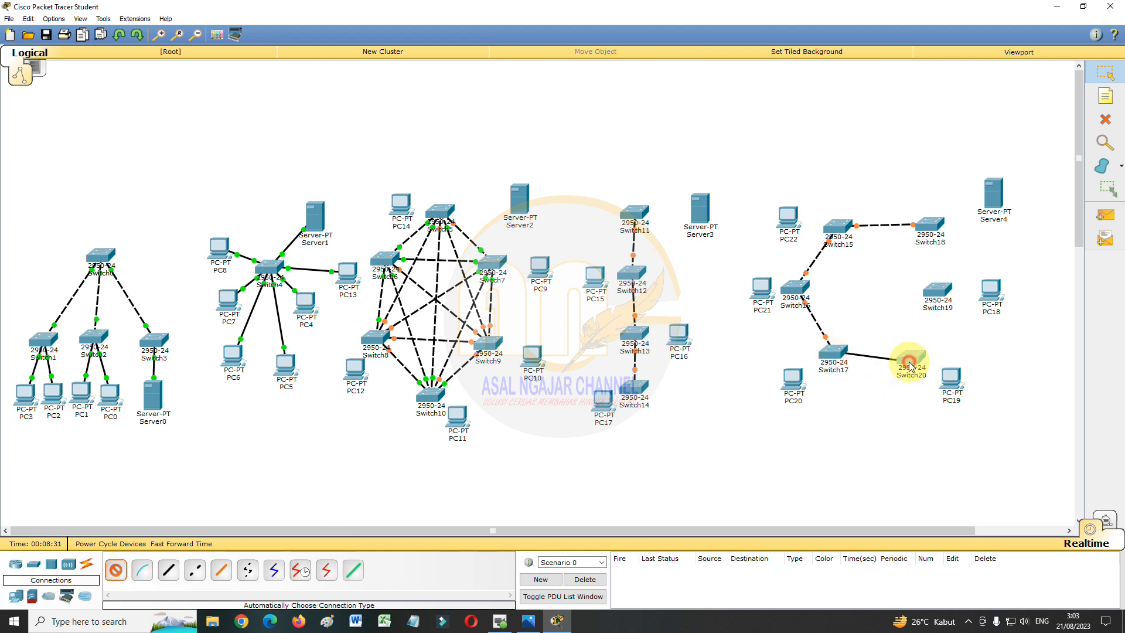
pyautogui.click(170, 578)
pyautogui.click(116, 577)
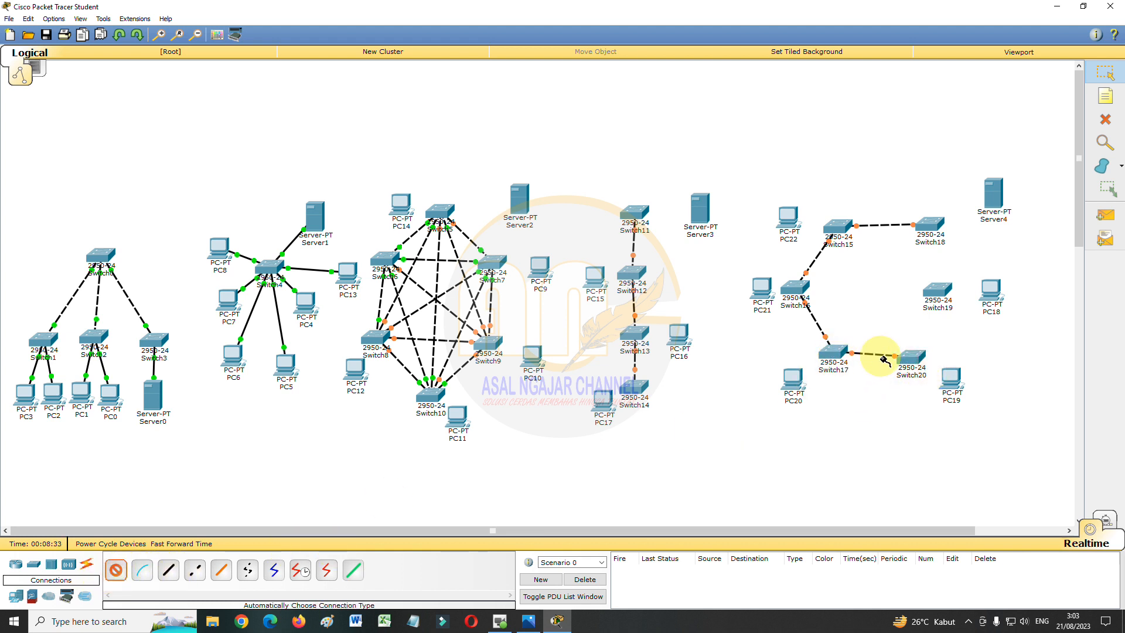
pyautogui.click(909, 359)
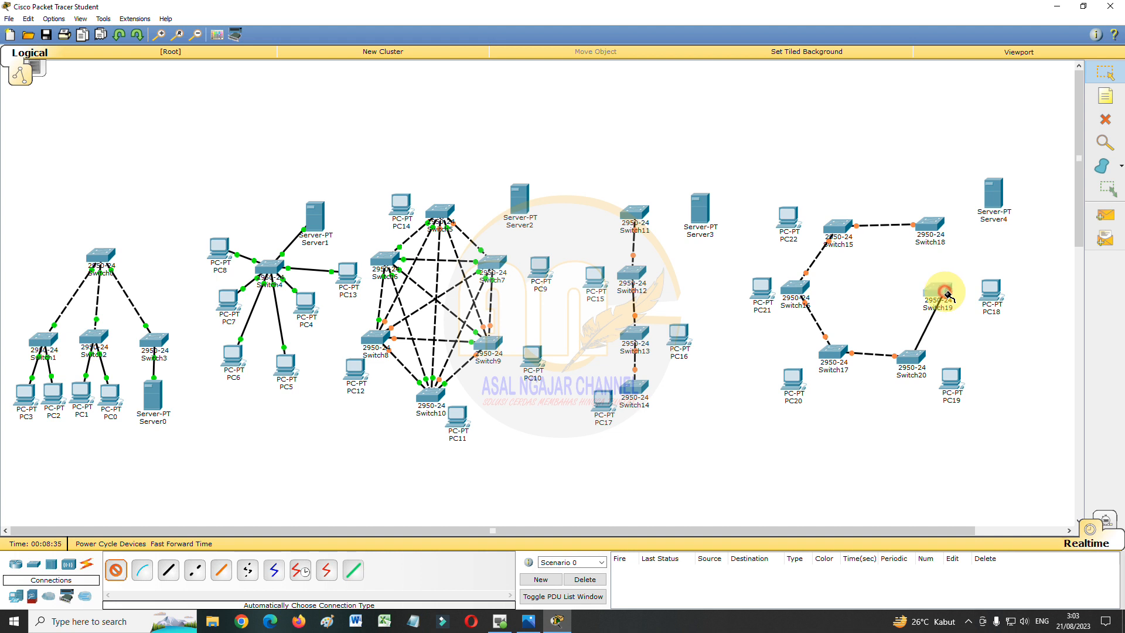
pyautogui.click(947, 295)
pyautogui.click(113, 578)
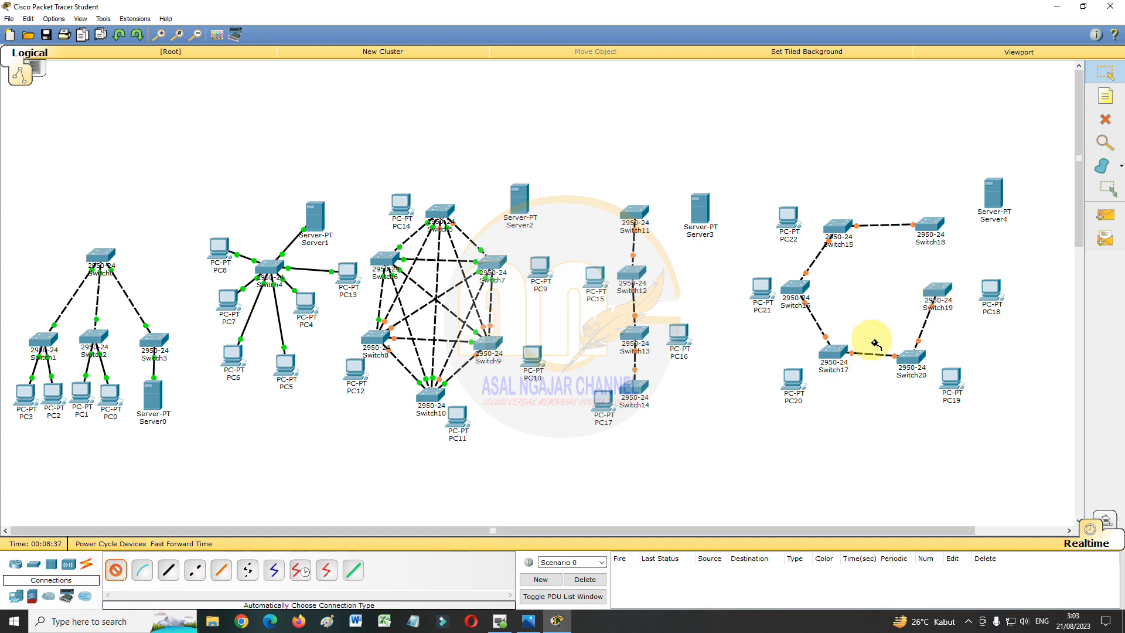
pyautogui.click(941, 291)
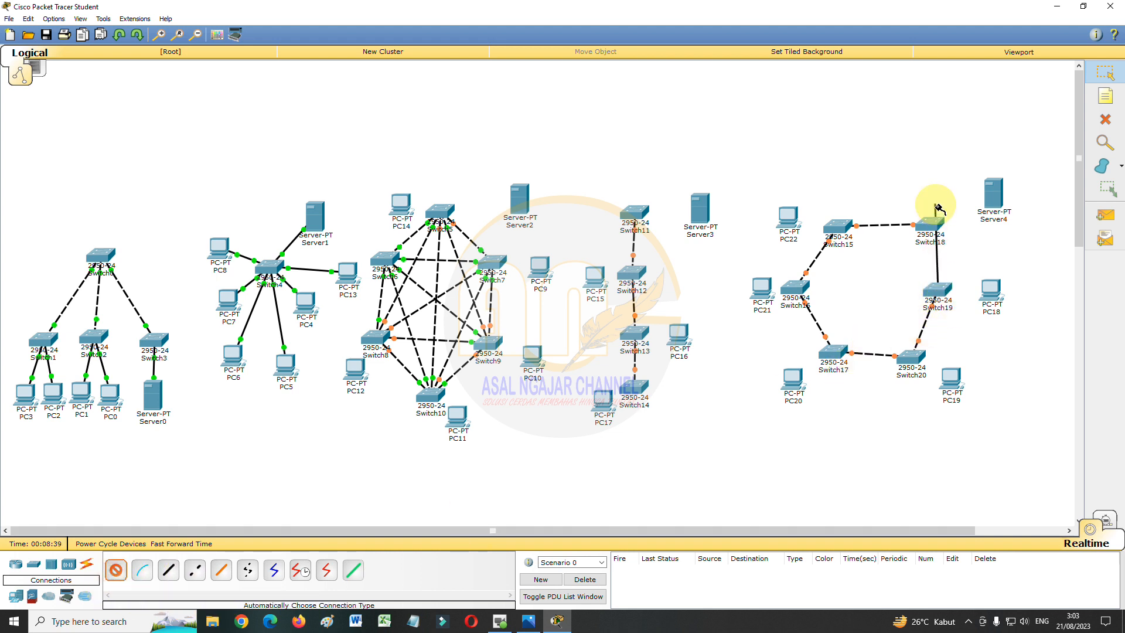
pyautogui.click(934, 230)
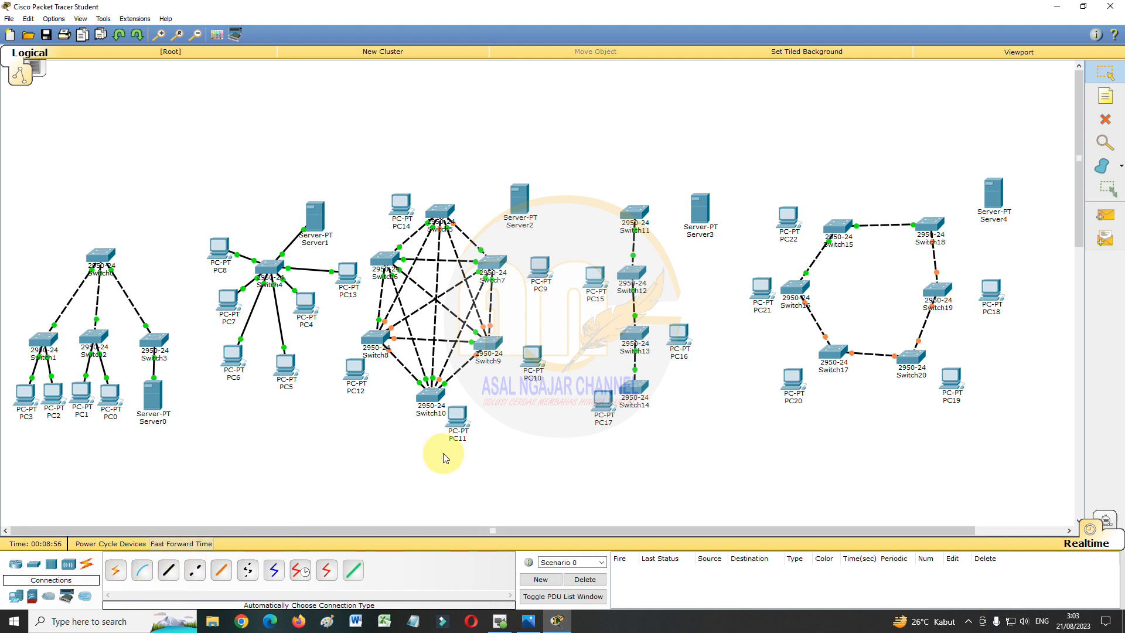
# - Connect Switch7 to PC9 and Switch5 to Server2 in the mesh using the automatically chosen connection type
pyautogui.click(113, 577)
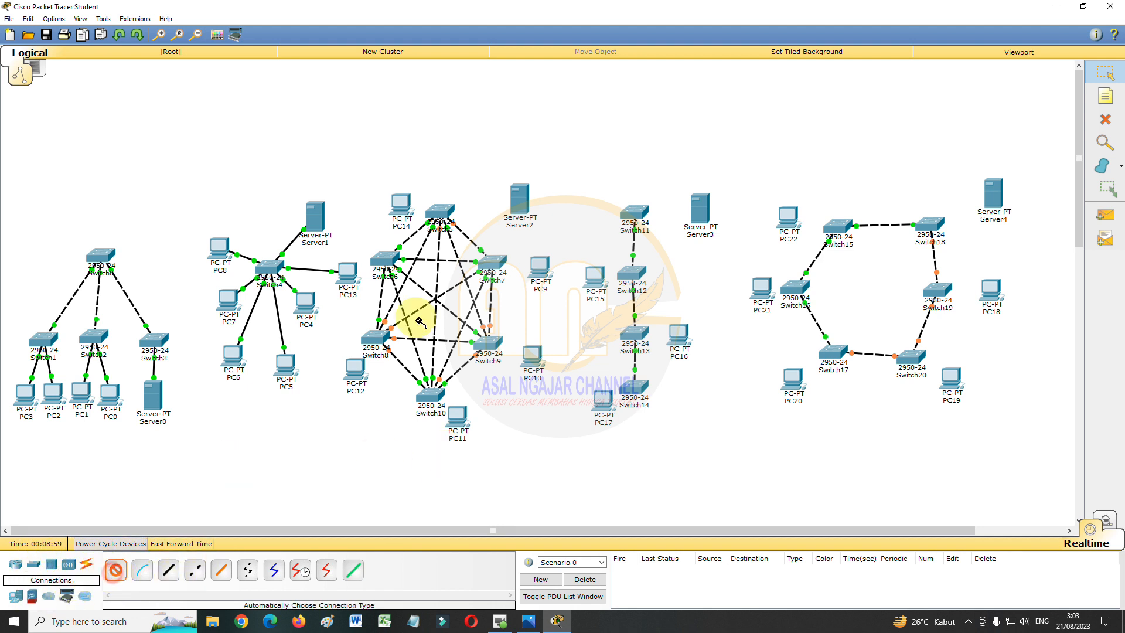
pyautogui.click(495, 264)
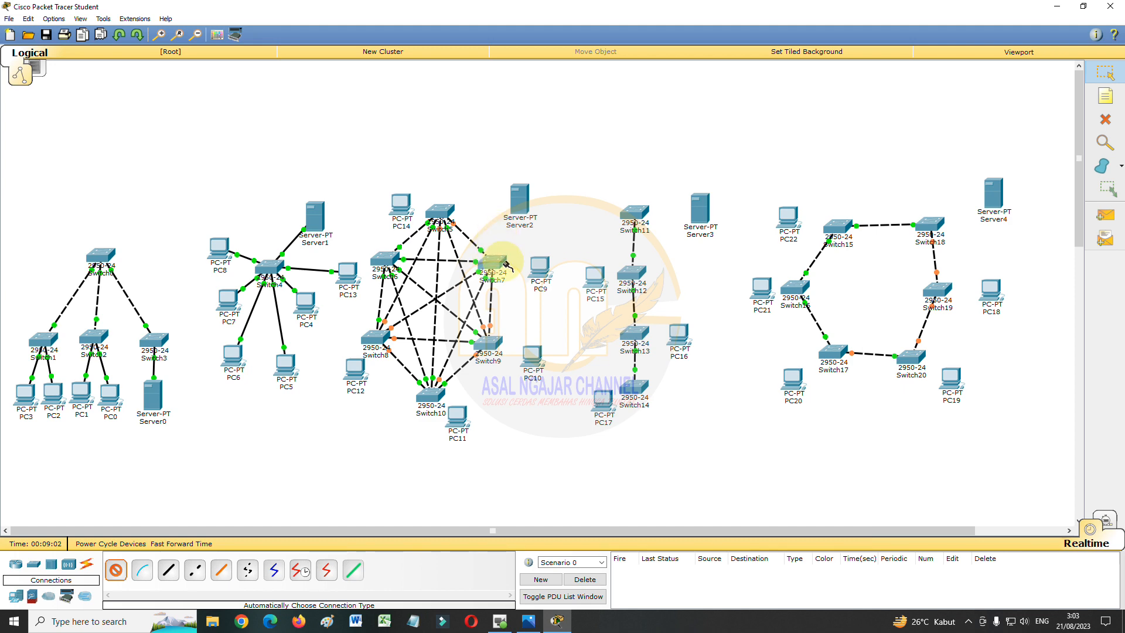
pyautogui.click(544, 270)
pyautogui.click(116, 569)
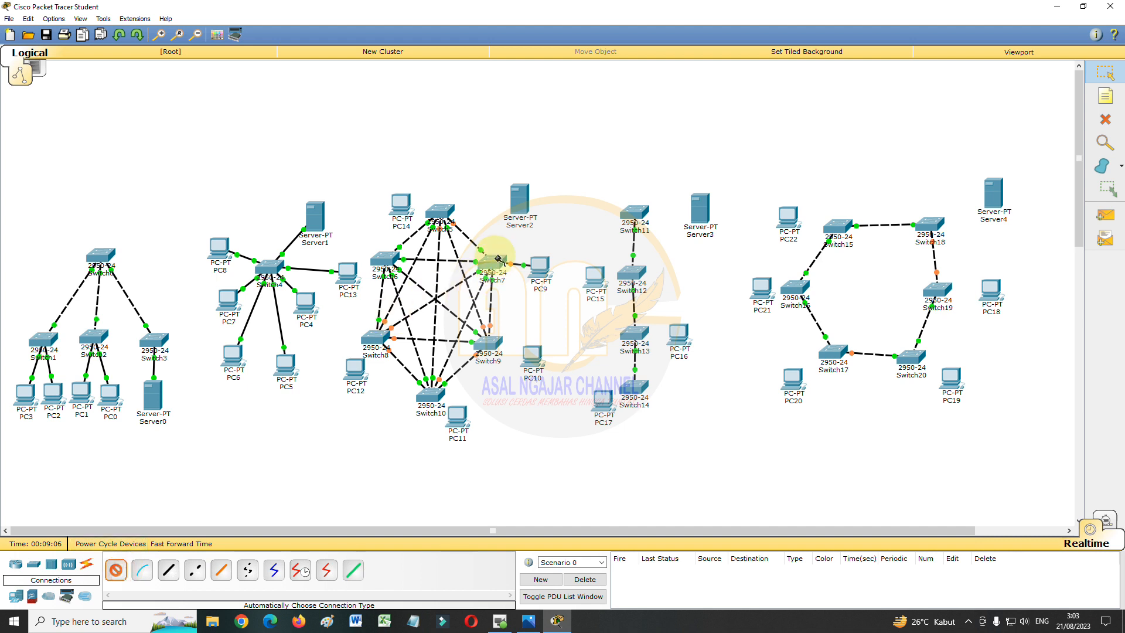
pyautogui.click(439, 215)
pyautogui.click(517, 198)
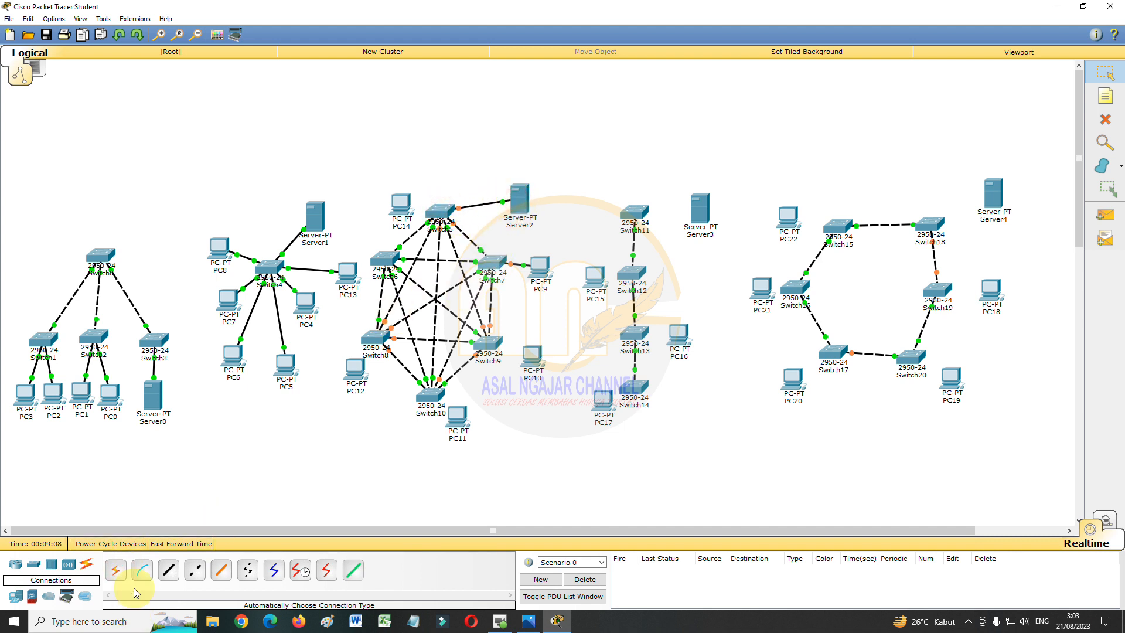
# - Connect Switch9 to PC10 and Switch10 to PC11 in the mesh using the automatically chosen connection type
pyautogui.click(117, 573)
pyautogui.click(490, 345)
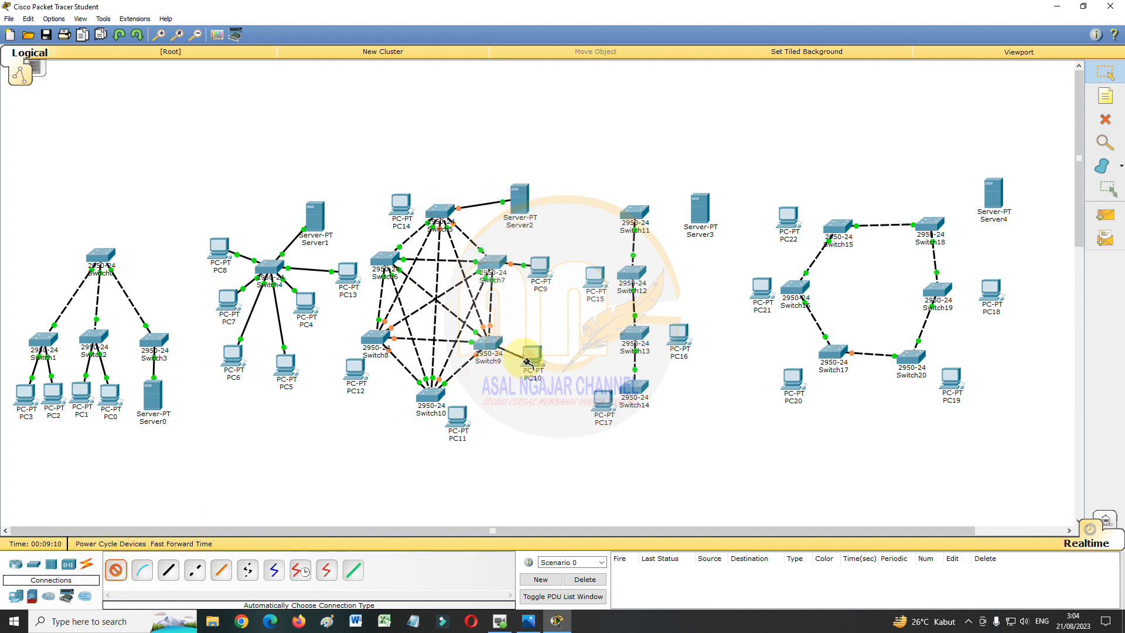
pyautogui.click(530, 353)
pyautogui.click(126, 579)
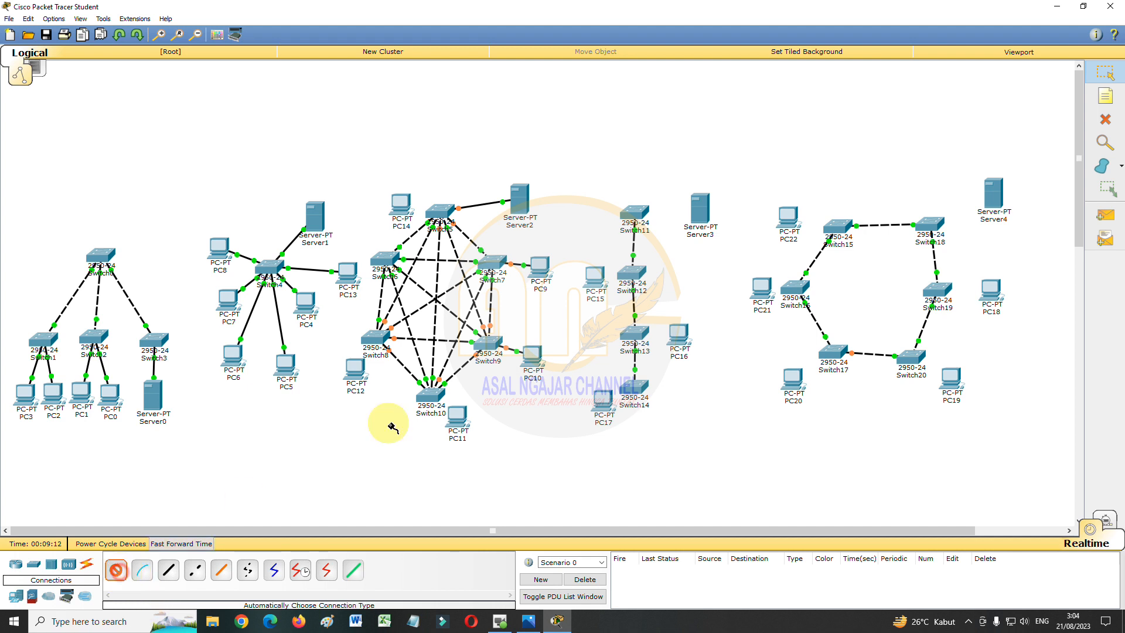
pyautogui.click(455, 420)
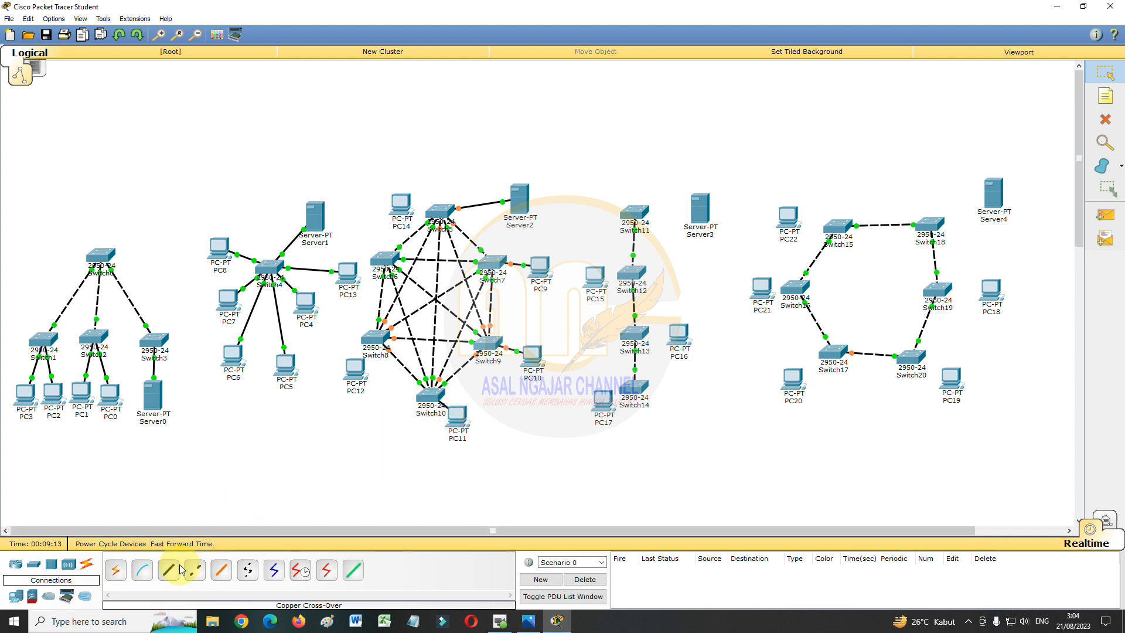
# - Connect Switch8 to PC12 and Switch6 to PC14 using the automatically chosen connection type, and move PC14 farther from Switch5
pyautogui.click(117, 572)
pyautogui.click(369, 339)
pyautogui.click(351, 375)
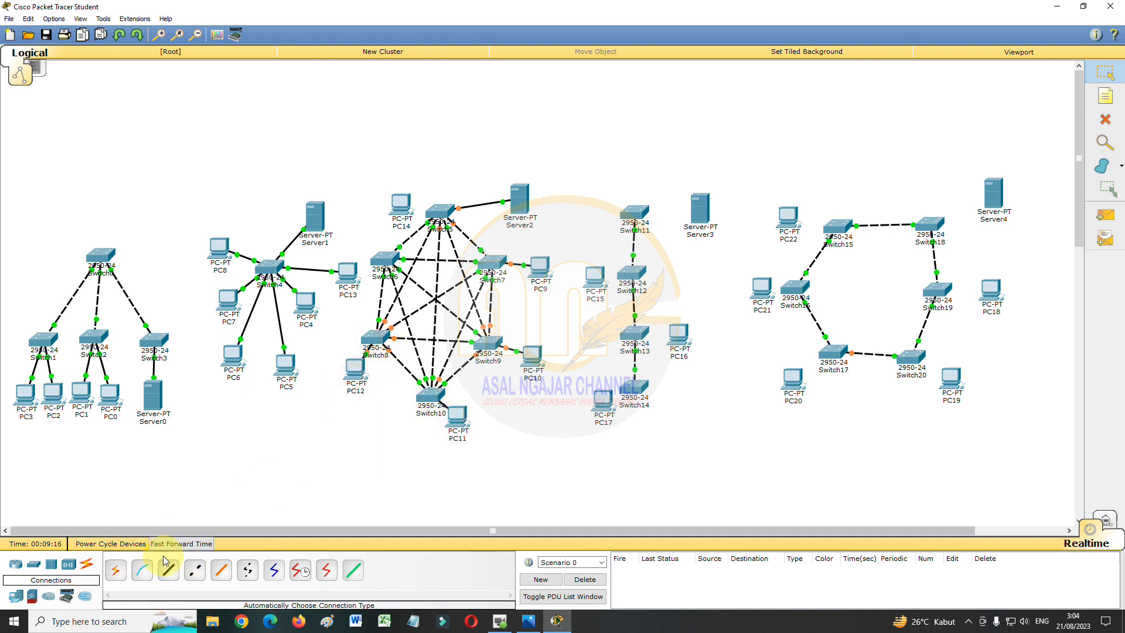
pyautogui.click(109, 578)
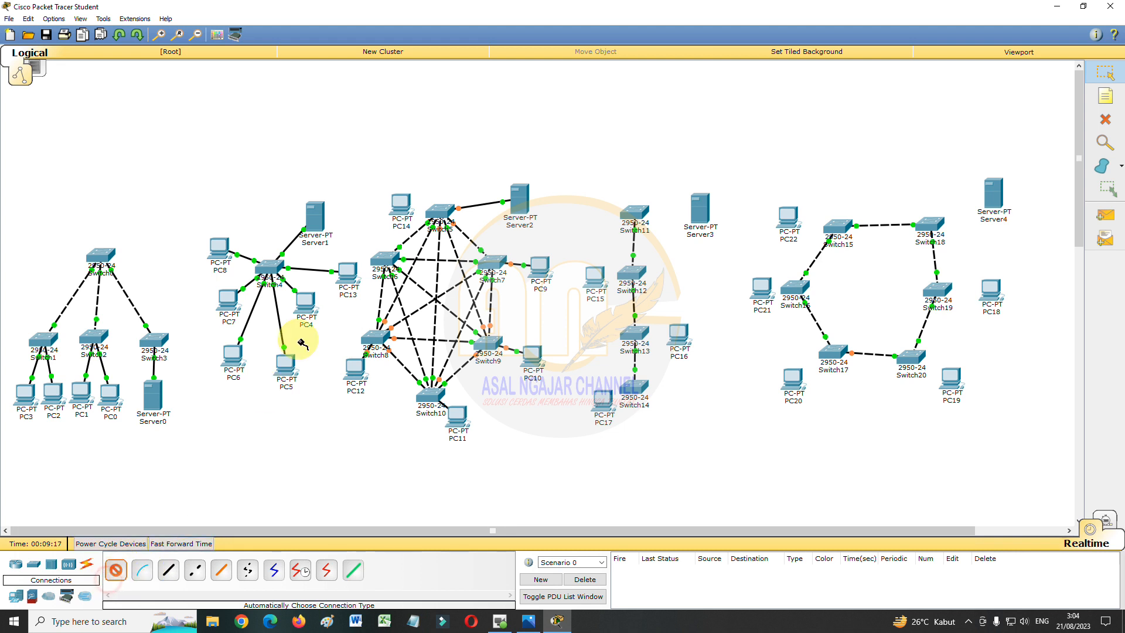
pyautogui.click(387, 264)
pyautogui.click(403, 212)
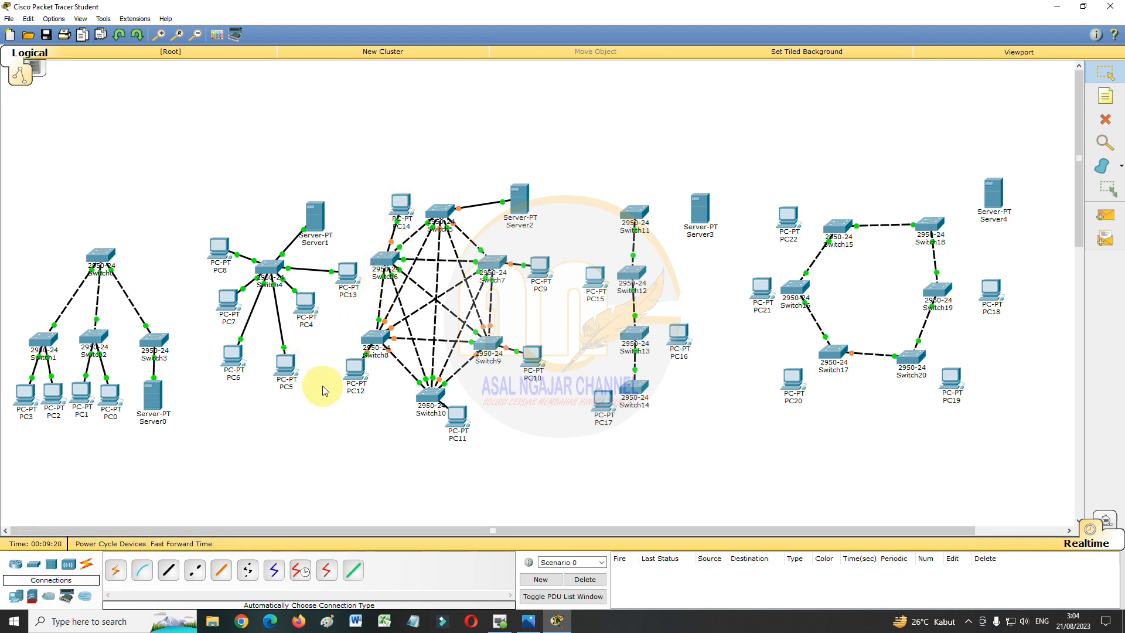
pyautogui.moveTo(396, 204); pyautogui.dragTo(370, 215)
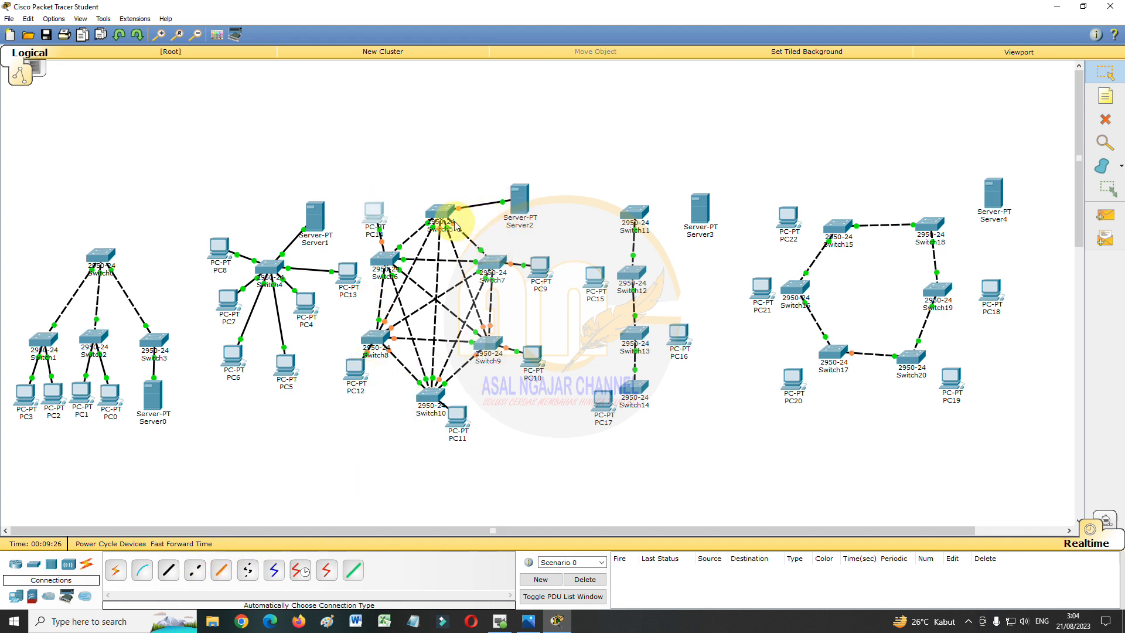
# - Connect PC15 to Switch12 and PC16 to Switch13 in the bus using the automatically chosen connection type
pyautogui.click(120, 574)
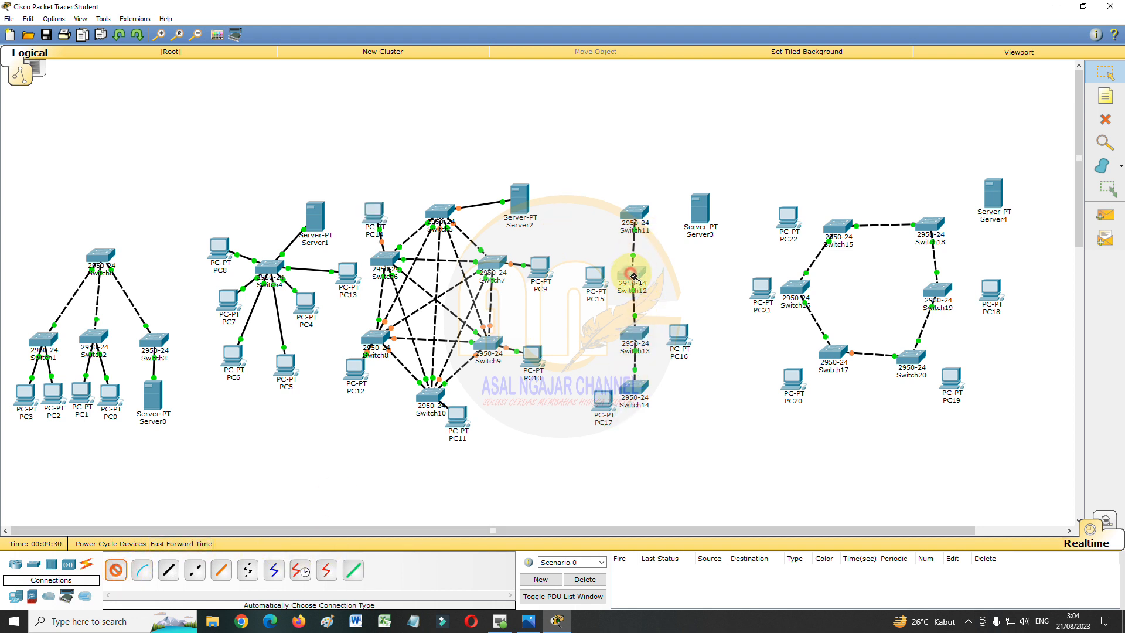
pyautogui.click(633, 276)
pyautogui.click(595, 275)
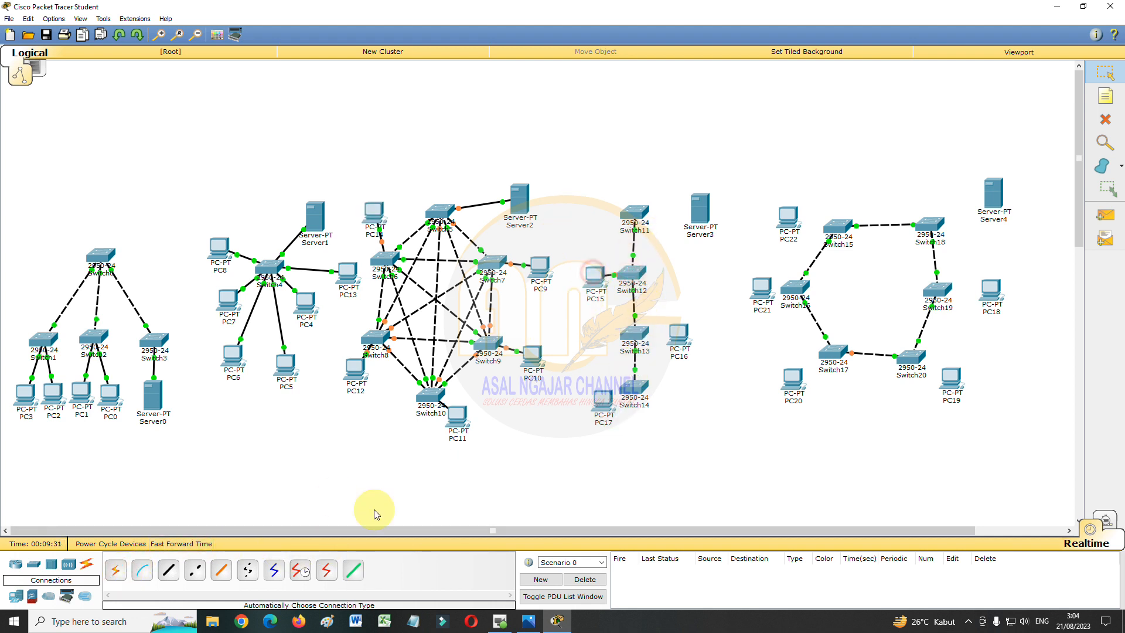
pyautogui.click(117, 574)
pyautogui.click(678, 335)
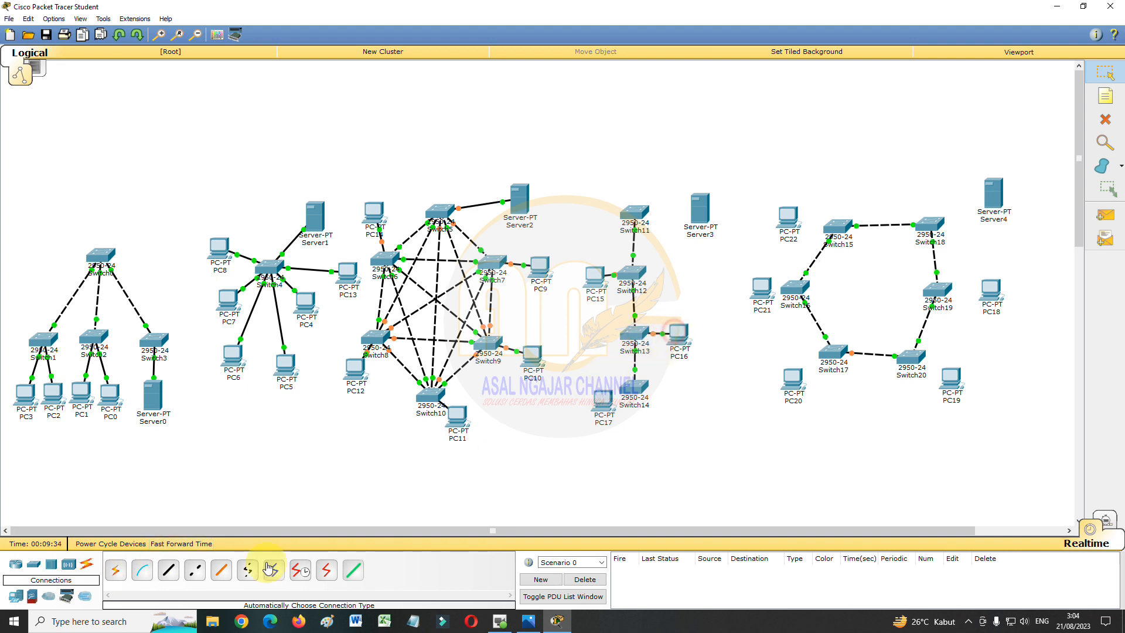
# - Connect Switch14 to PC17 in the bus and Switch18 to Server4 in the ring using the automatically chosen connection type
pyautogui.click(119, 573)
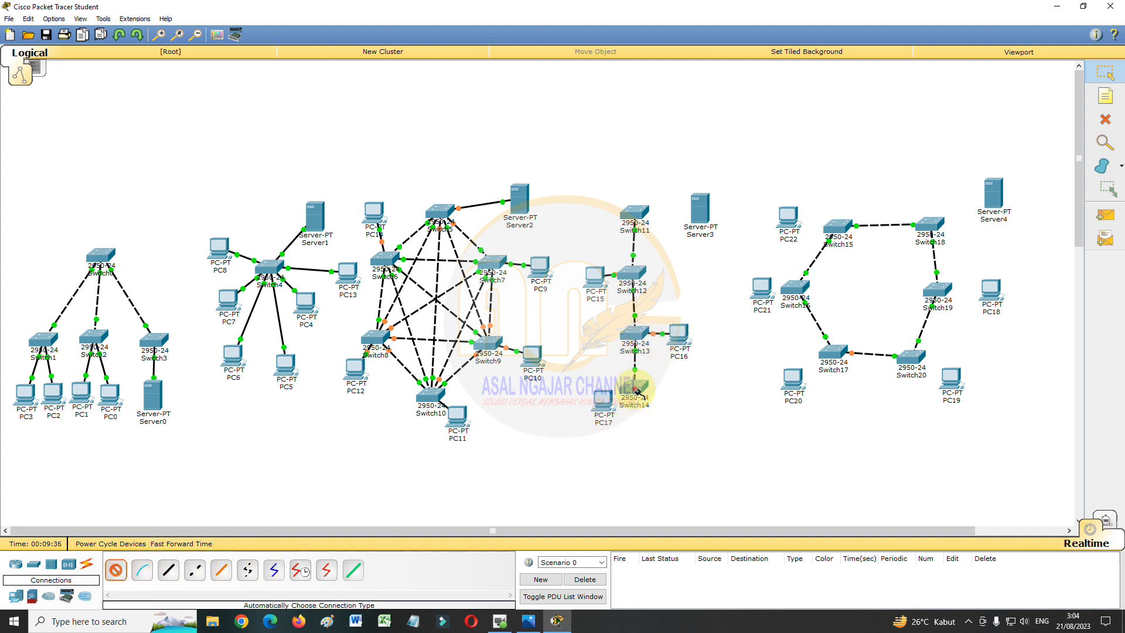
pyautogui.click(117, 572)
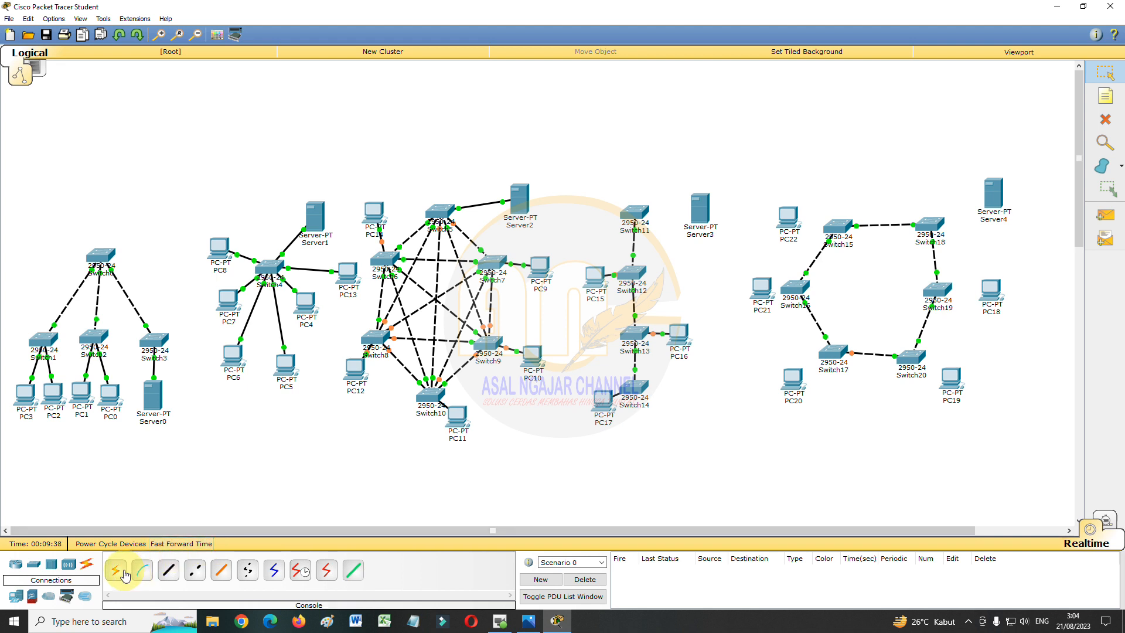
pyautogui.click(839, 234)
pyautogui.click(929, 222)
pyautogui.click(992, 194)
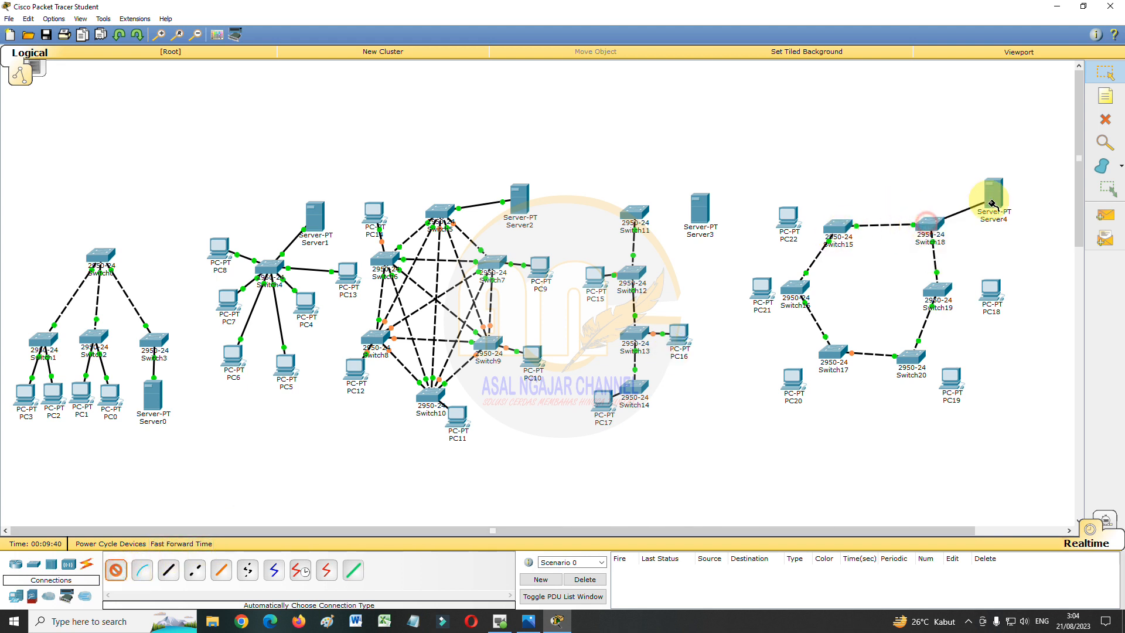
# - Connect Switch19 to PC18 and Switch20 to PC19 in the ring using the automatically chosen connection type
pyautogui.click(116, 571)
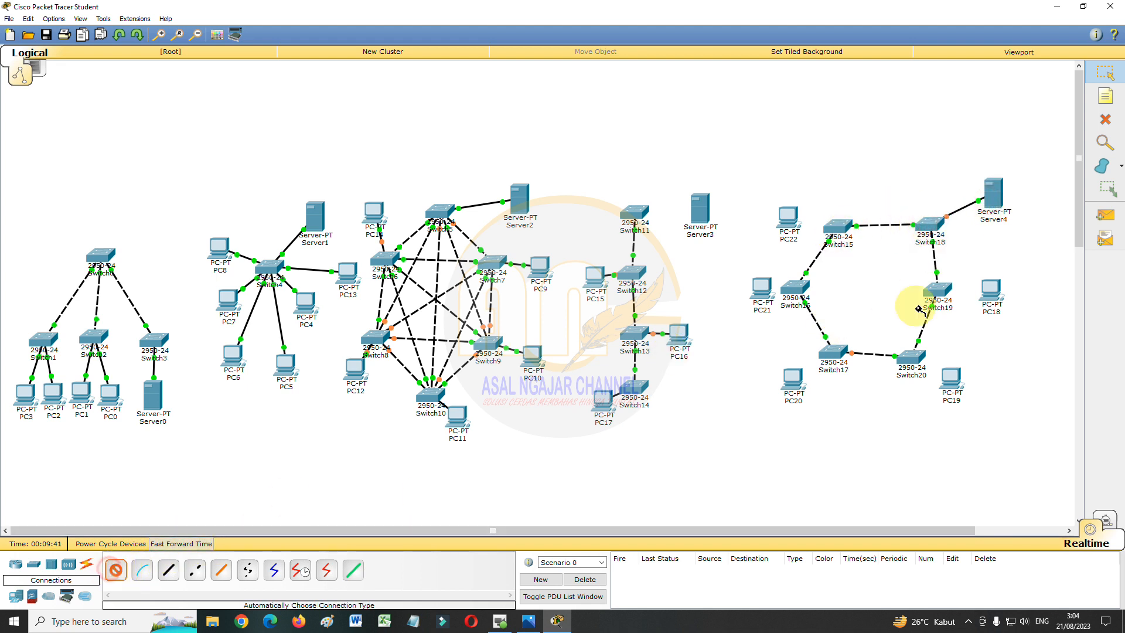
pyautogui.click(949, 295)
pyautogui.click(996, 310)
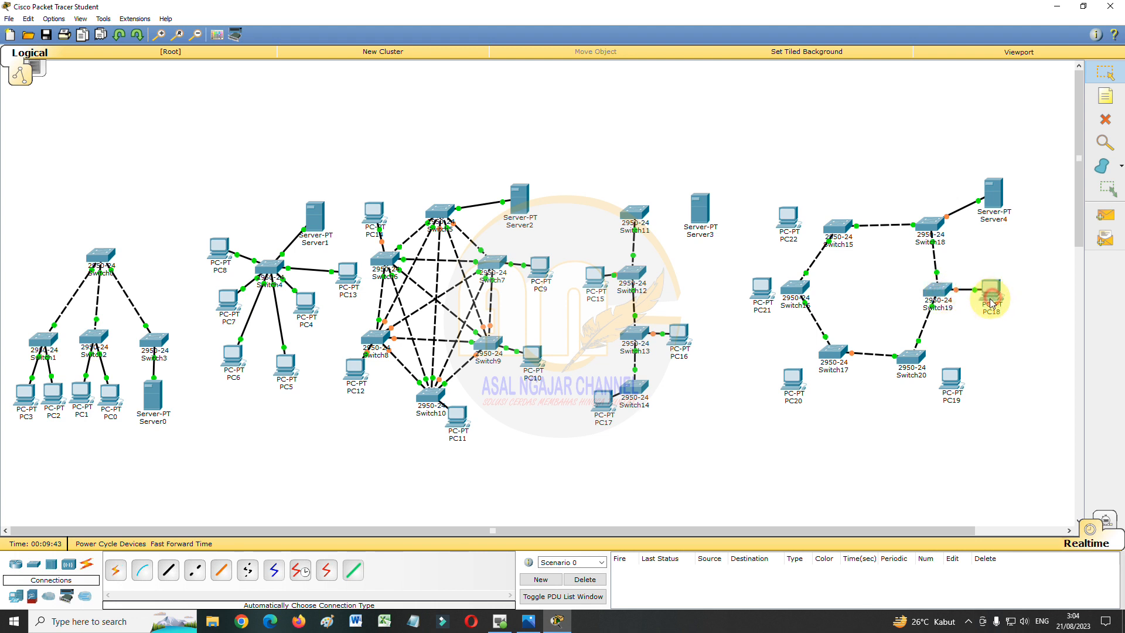
pyautogui.click(116, 571)
pyautogui.click(911, 355)
pyautogui.click(948, 378)
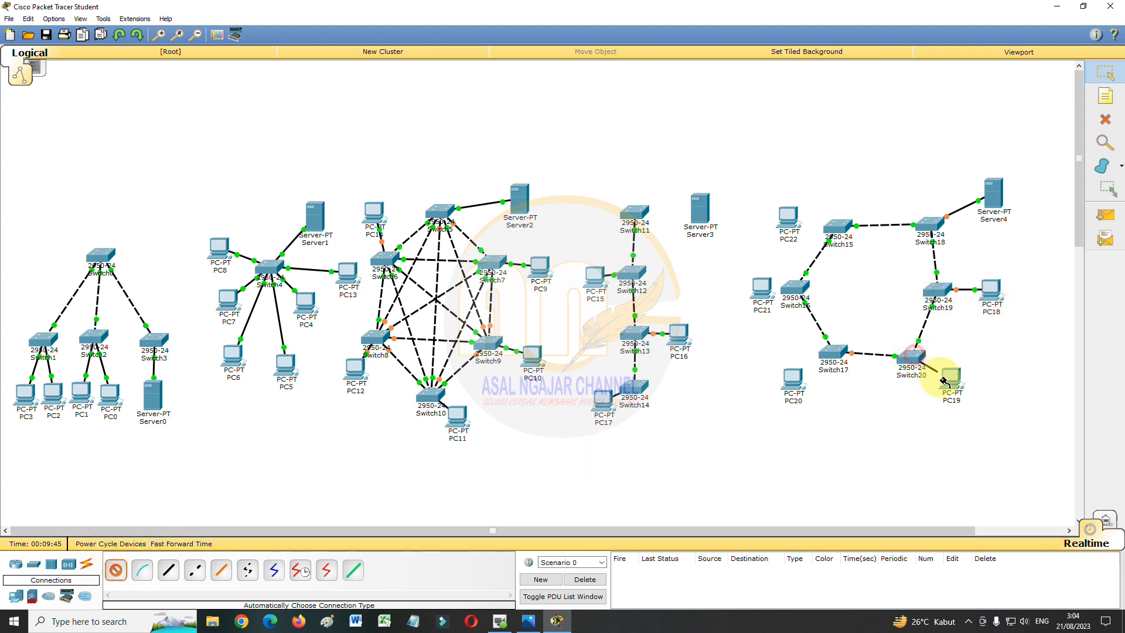
# - Connect Switch17 to PC20 and Switch16 to PC21 in the ring using the automatically chosen connection type
pyautogui.click(115, 571)
pyautogui.click(832, 354)
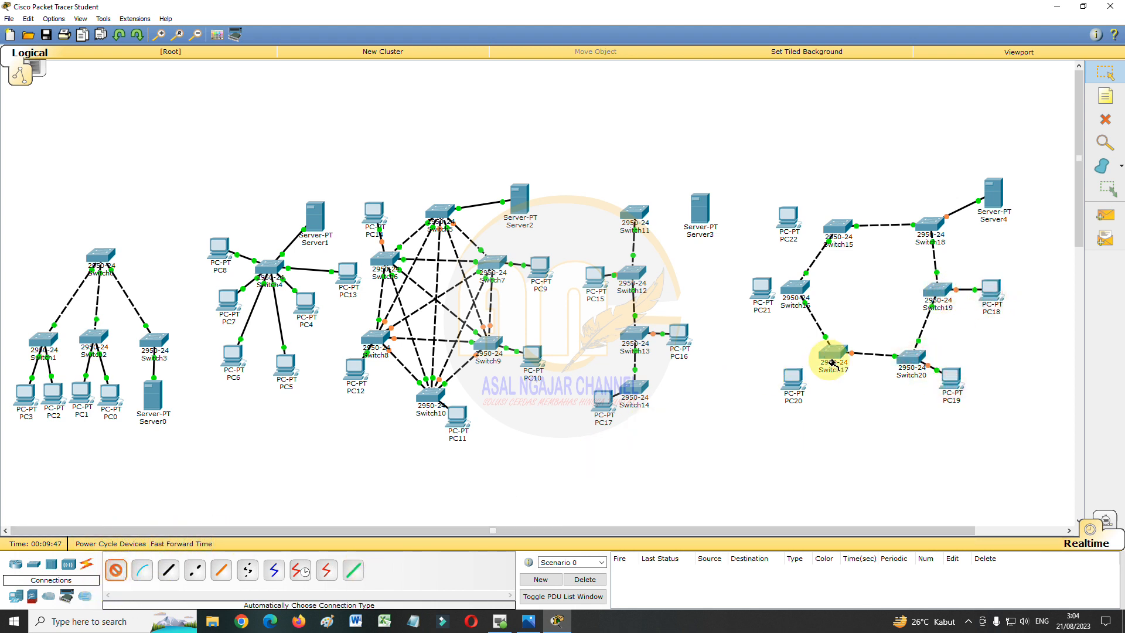
pyautogui.click(800, 381)
pyautogui.click(115, 571)
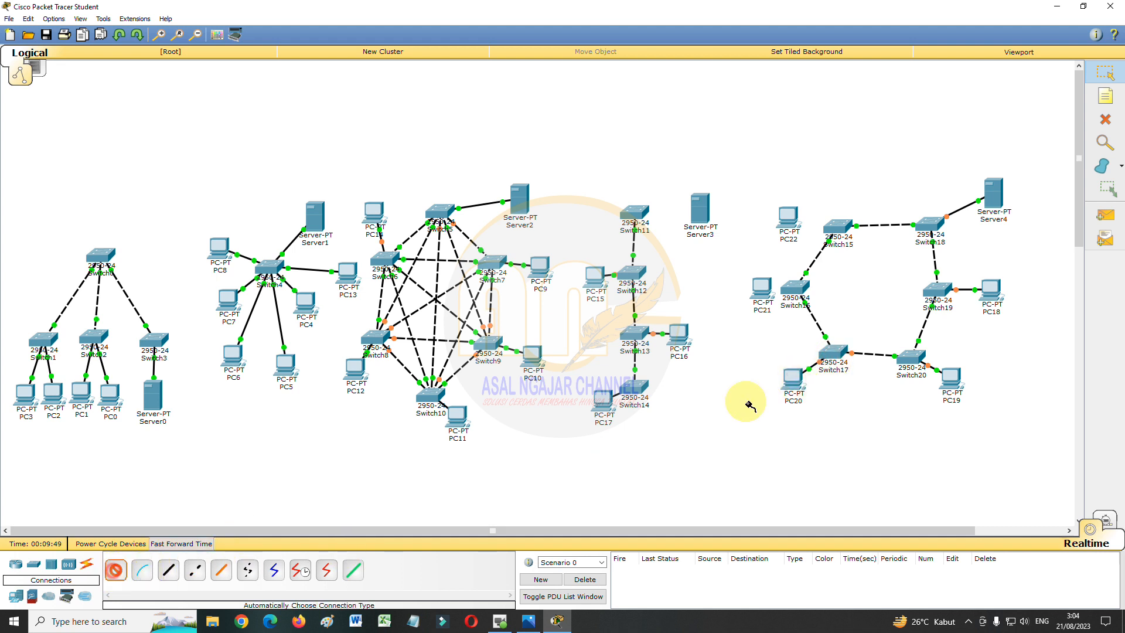
pyautogui.click(793, 289)
pyautogui.click(760, 293)
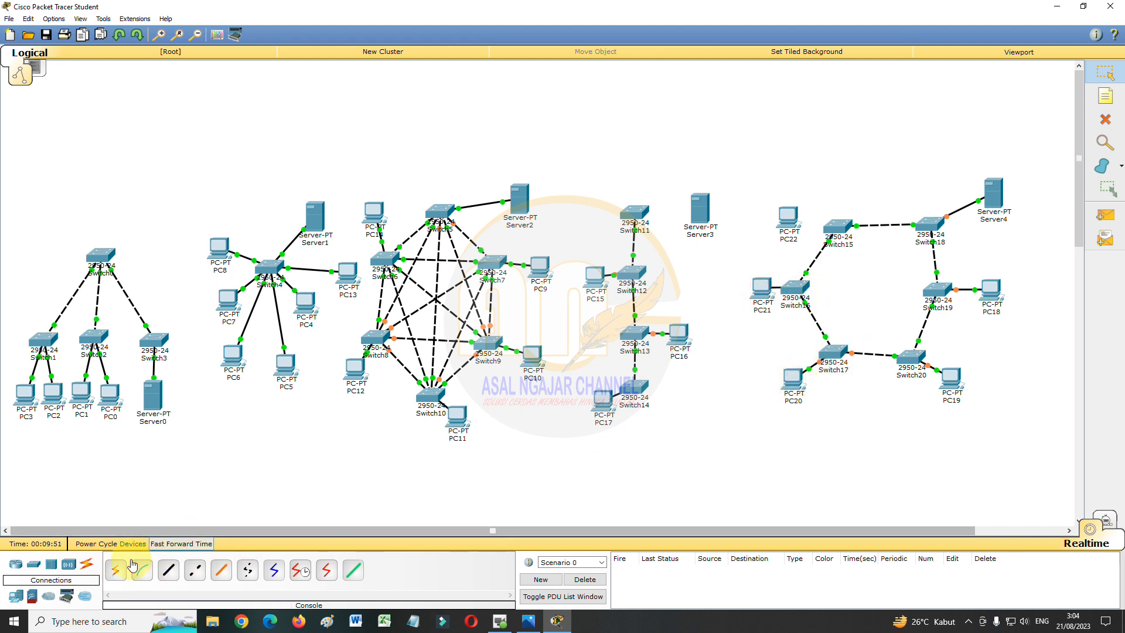
# - Connect Switch15 to PC22 in the ring using the automatically chosen connection type
pyautogui.click(115, 571)
pyautogui.click(836, 228)
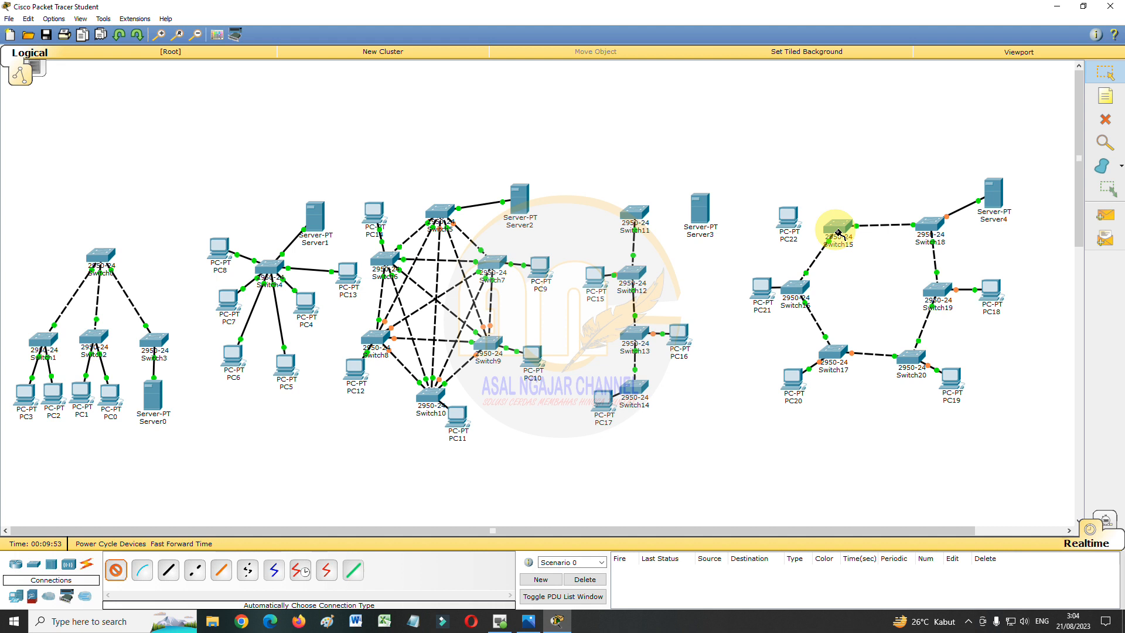
pyautogui.click(786, 218)
# - Shift Server4, PC18 and PC19, together with Switch18, Switch19 and Switch20, farther to the right in the ring
pyautogui.moveTo(988, 197); pyautogui.dragTo(1012, 225)
pyautogui.moveTo(991, 293); pyautogui.dragTo(1040, 316)
pyautogui.moveTo(1017, 221); pyautogui.dragTo(1040, 220)
pyautogui.moveTo(949, 381); pyautogui.dragTo(1027, 381)
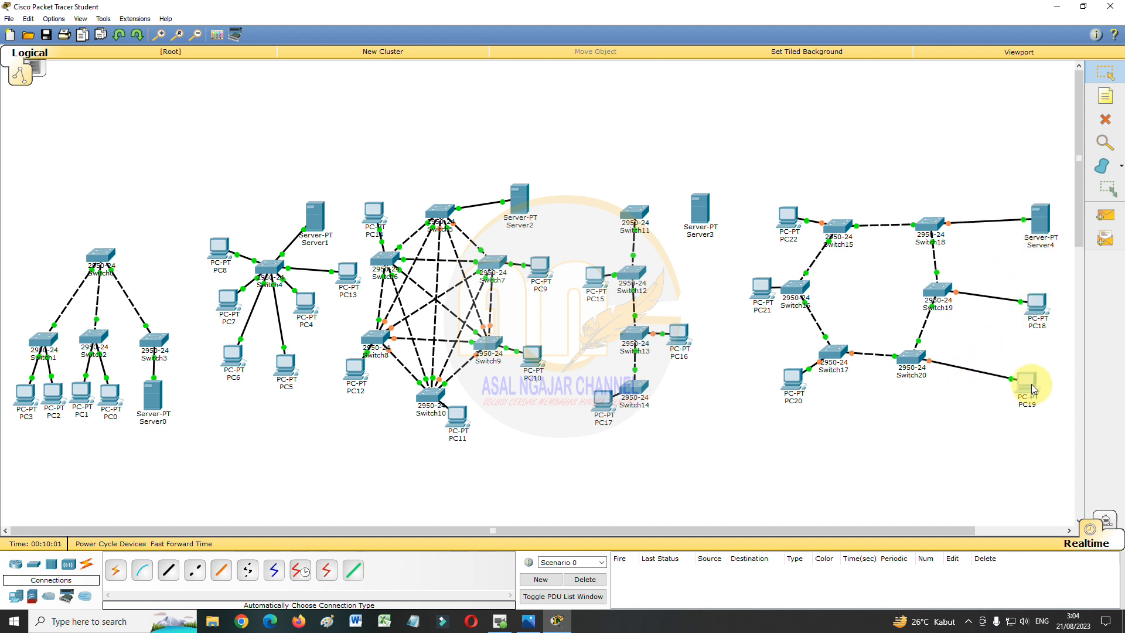
pyautogui.moveTo(911, 363); pyautogui.dragTo(978, 364)
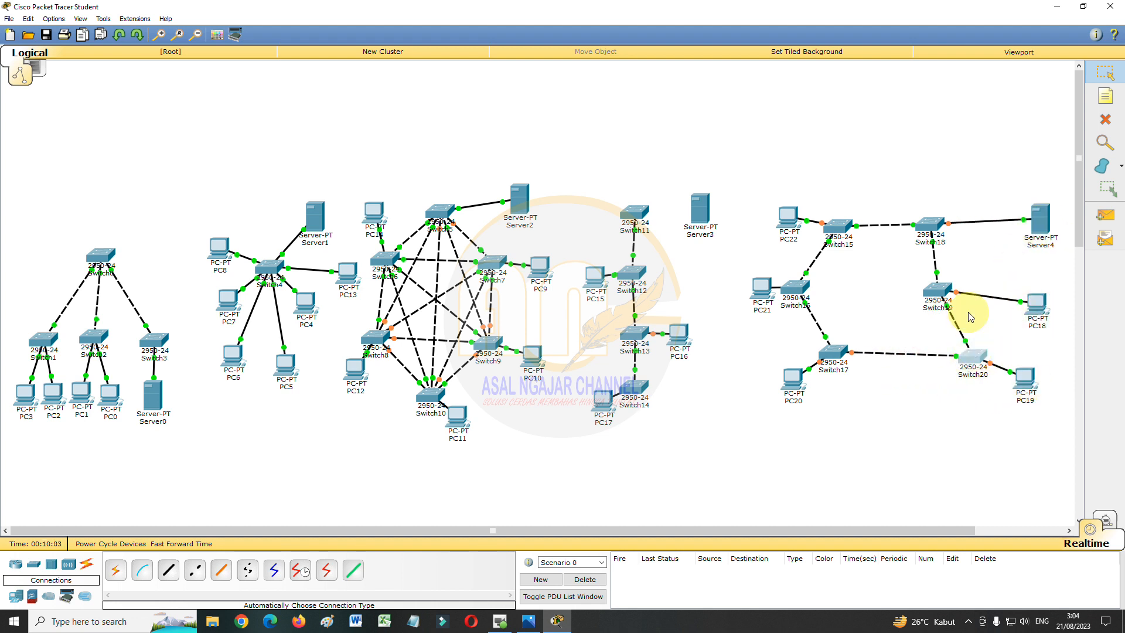
pyautogui.moveTo(937, 291); pyautogui.dragTo(991, 300)
pyautogui.moveTo(937, 232); pyautogui.dragTo(988, 246)
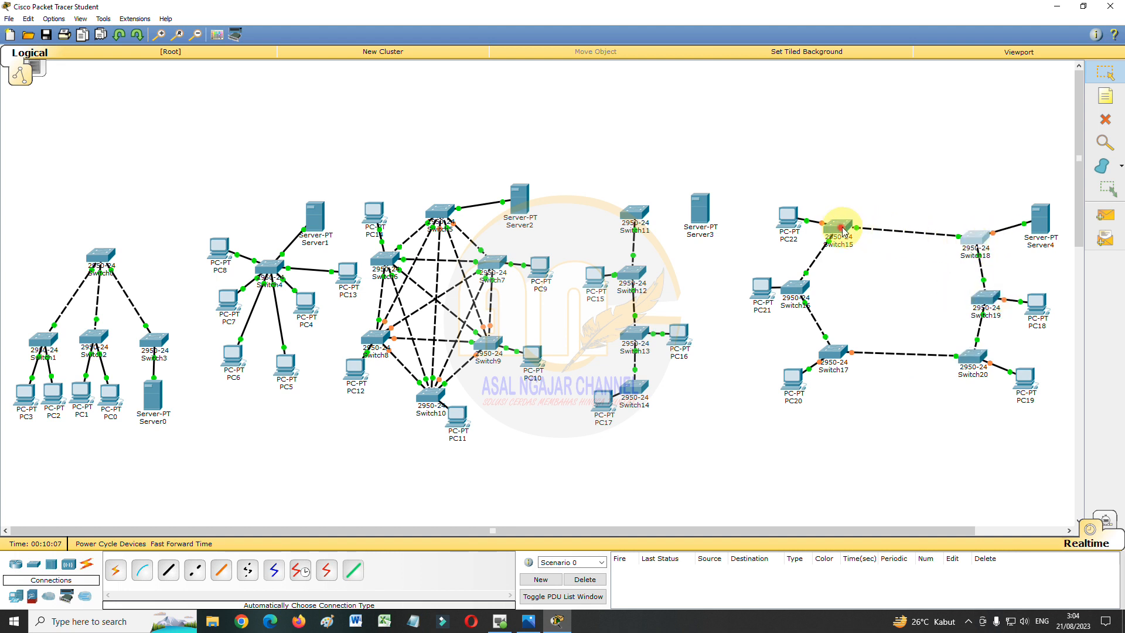
# - Move Switch15, Switch16 and Switch17 to the right so the ring's six switches form a compact hexagon
pyautogui.moveTo(839, 229); pyautogui.dragTo(897, 242)
pyautogui.moveTo(796, 287); pyautogui.dragTo(874, 290)
pyautogui.moveTo(837, 343); pyautogui.dragTo(963, 350)
pyautogui.click(966, 356)
pyautogui.moveTo(898, 339)
pyautogui.mouseDown()
pyautogui.moveTo(909, 327)
pyautogui.moveTo(901, 345)
pyautogui.mouseUp()
pyautogui.click(895, 255)
pyautogui.moveTo(895, 256); pyautogui.dragTo(906, 256)
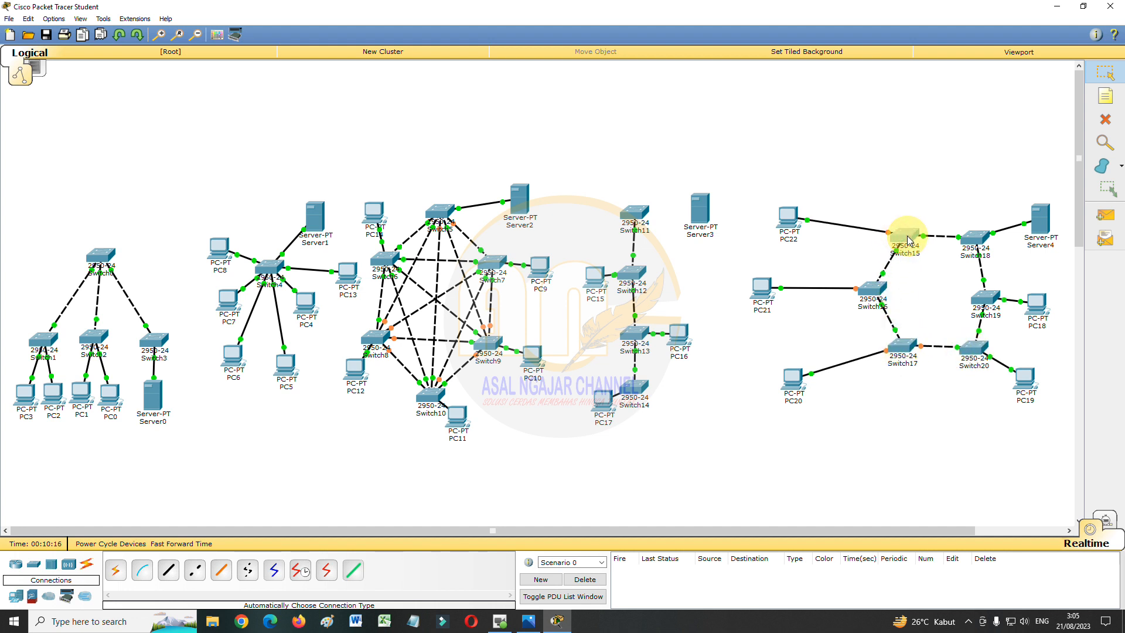
# - Move PC20, PC21 and PC22 closer to their ring switches and fine-tune the positions of Switch19, PC19, Server4, Switch15 and Switch18
pyautogui.click(986, 299)
pyautogui.moveTo(986, 299); pyautogui.dragTo(991, 300)
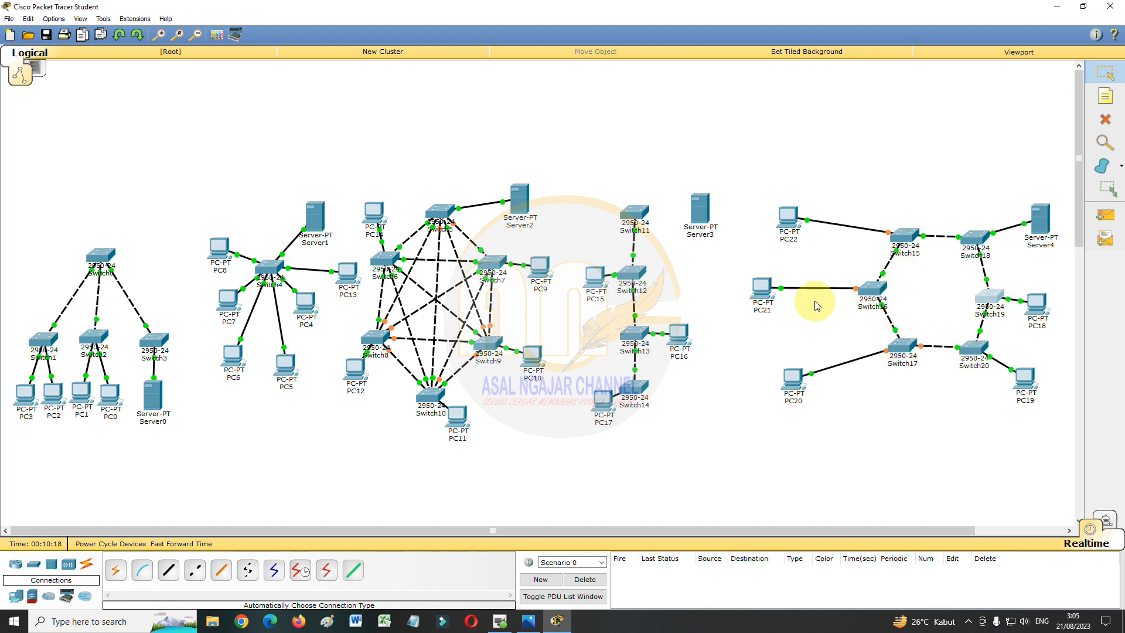
pyautogui.moveTo(764, 289); pyautogui.dragTo(833, 293)
pyautogui.click(790, 391)
pyautogui.moveTo(799, 393); pyautogui.dragTo(850, 382)
pyautogui.moveTo(1024, 387); pyautogui.dragTo(1021, 380)
pyautogui.moveTo(787, 218); pyautogui.dragTo(839, 234)
pyautogui.moveTo(1039, 228); pyautogui.dragTo(1032, 225)
pyautogui.moveTo(917, 242); pyautogui.dragTo(960, 246)
# - Connect Switch11 to Server3 in the bus using the automatically chosen connection type
pyautogui.click(739, 329)
pyautogui.moveTo(633, 211); pyautogui.dragTo(634, 210)
pyautogui.click(115, 570)
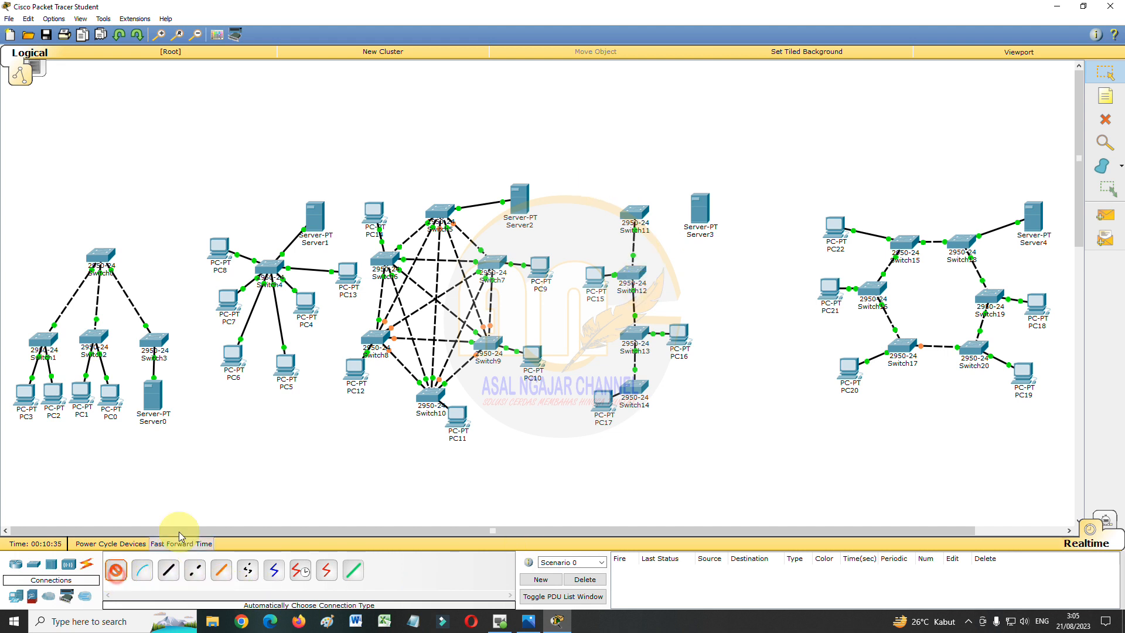
pyautogui.click(634, 214)
pyautogui.click(700, 212)
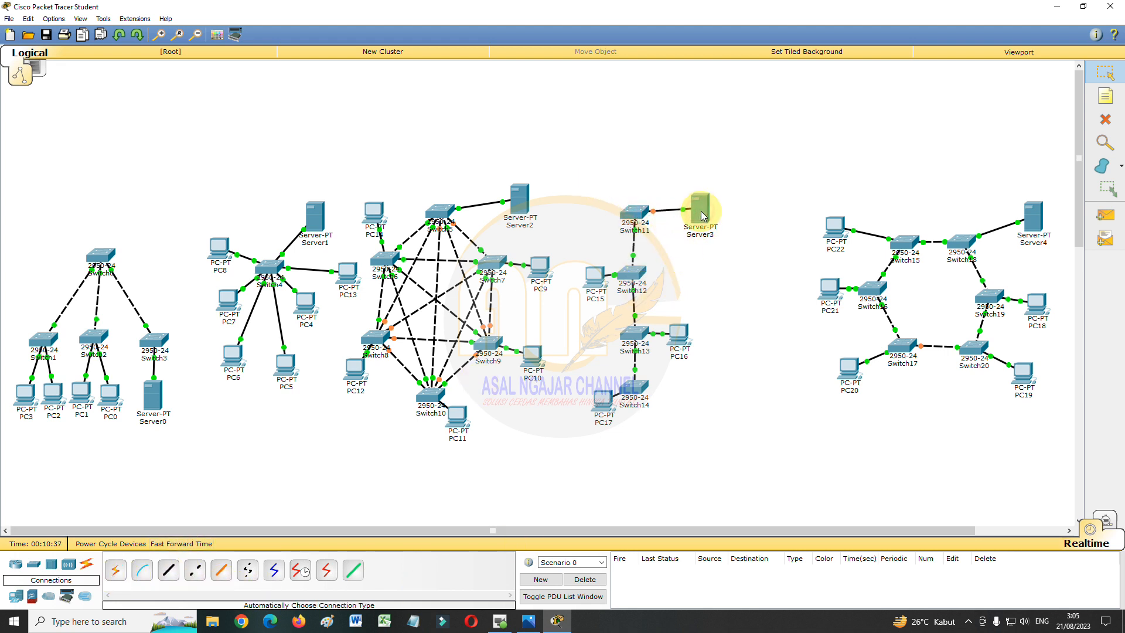
# - Move the whole bus topology closer to the ring and tidy the positions of Server3, Switch13 and PC15
pyautogui.moveTo(586, 168); pyautogui.dragTo(701, 495)
pyautogui.moveTo(679, 339); pyautogui.dragTo(748, 342)
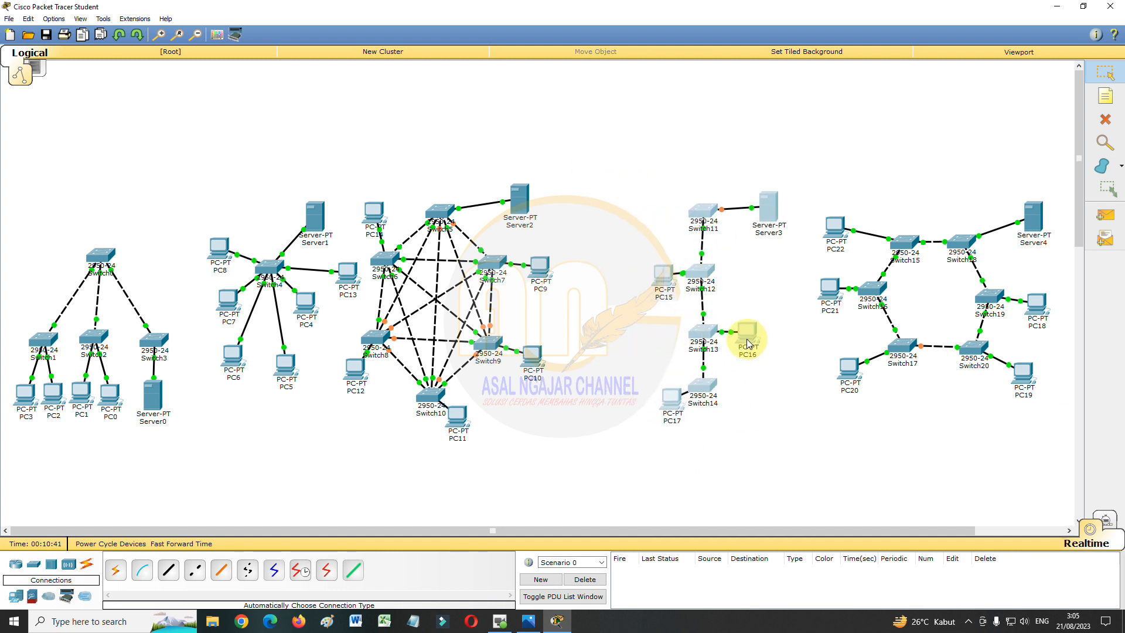
pyautogui.click(710, 409)
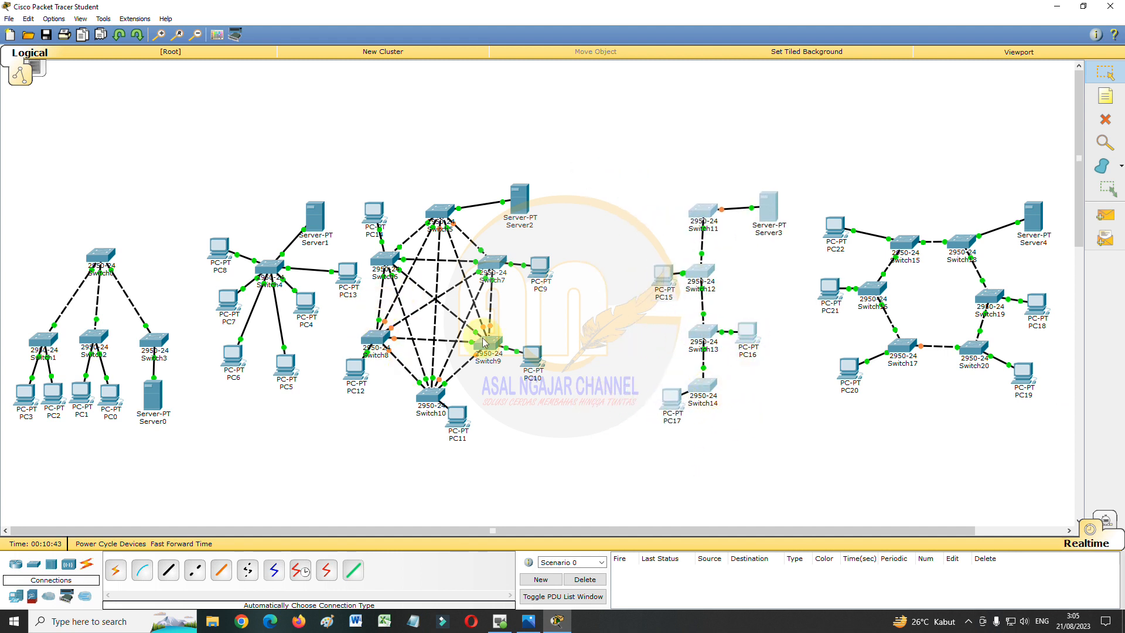
pyautogui.moveTo(674, 401)
pyautogui.mouseDown()
pyautogui.moveTo(686, 423)
pyautogui.moveTo(680, 413)
pyautogui.mouseUp()
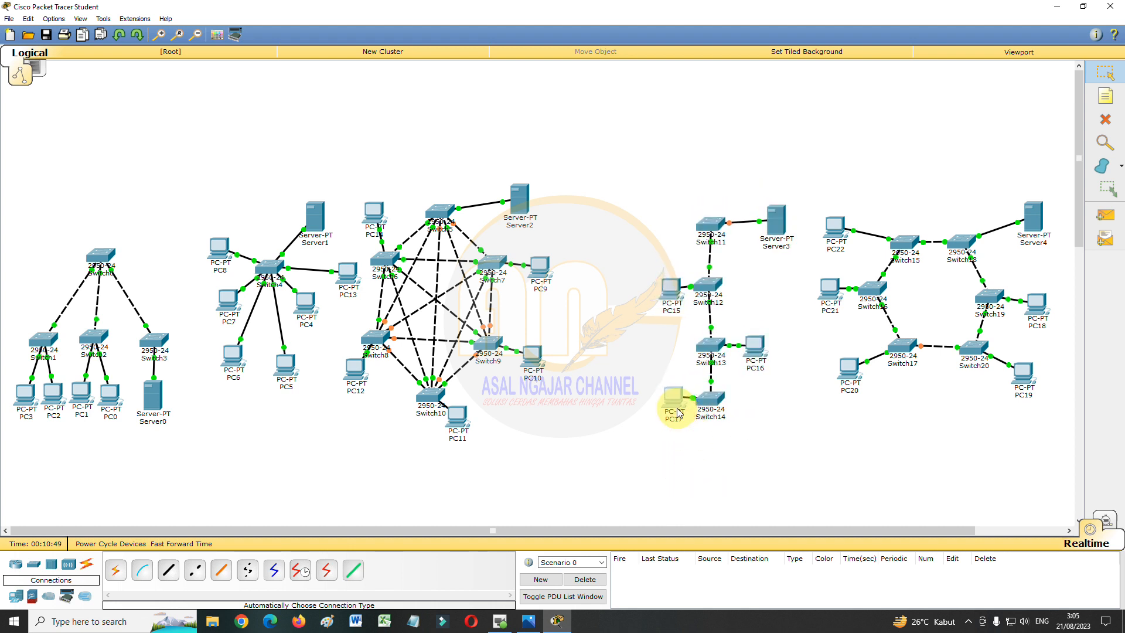
pyautogui.moveTo(781, 229); pyautogui.dragTo(773, 239)
pyautogui.click(722, 352)
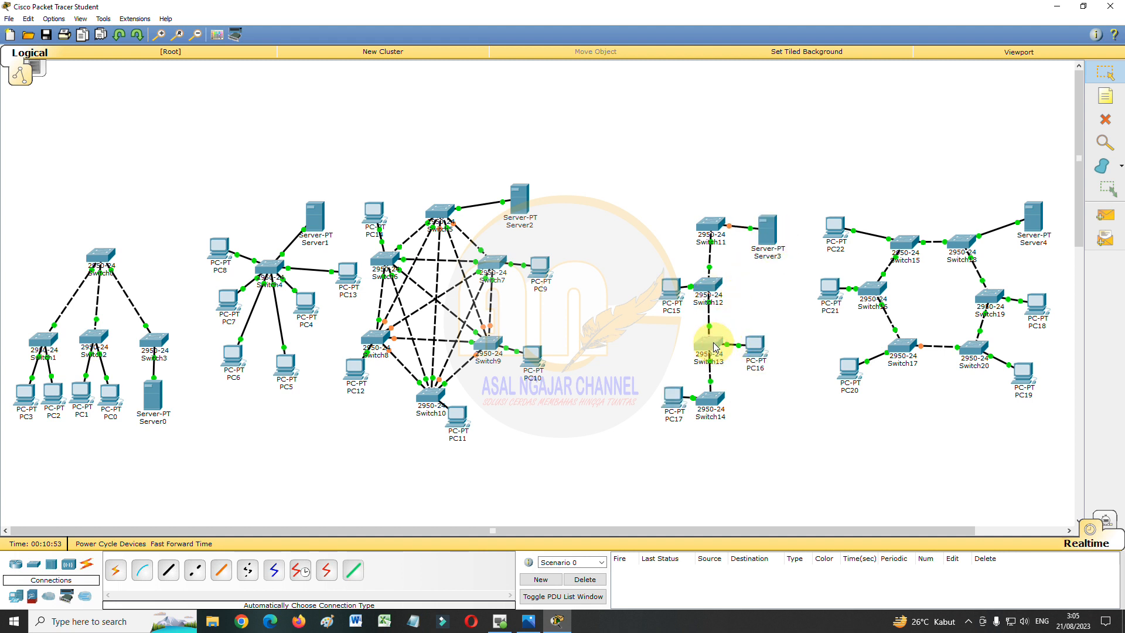
pyautogui.click(674, 300)
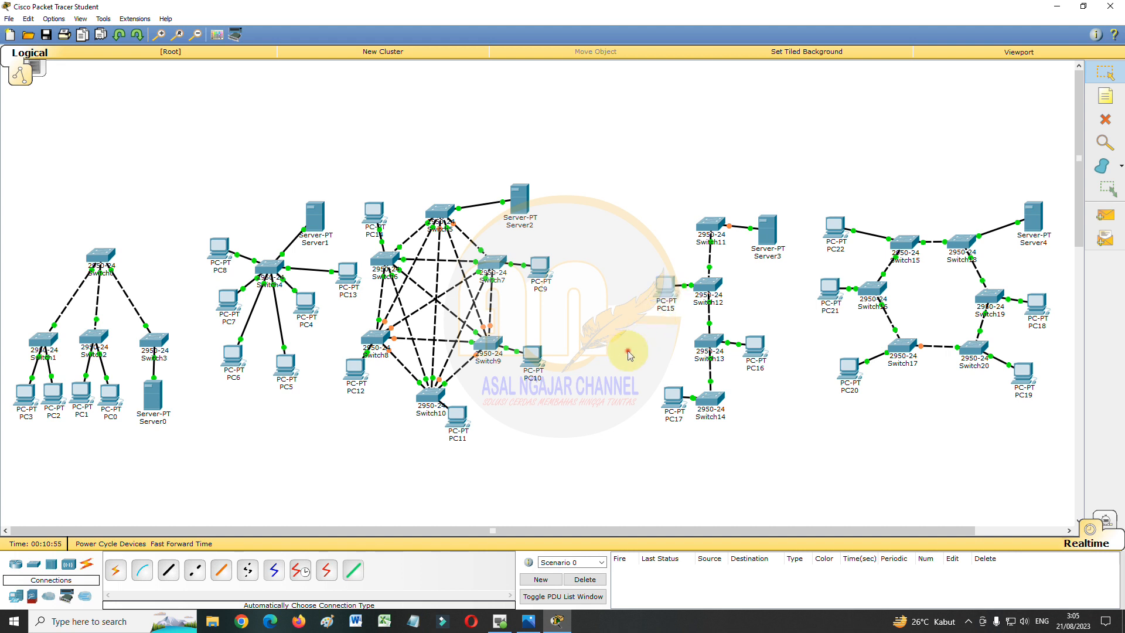
# - Move the whole mesh topology to the right, between the star and the bus
pyautogui.moveTo(369, 164); pyautogui.dragTo(560, 501)
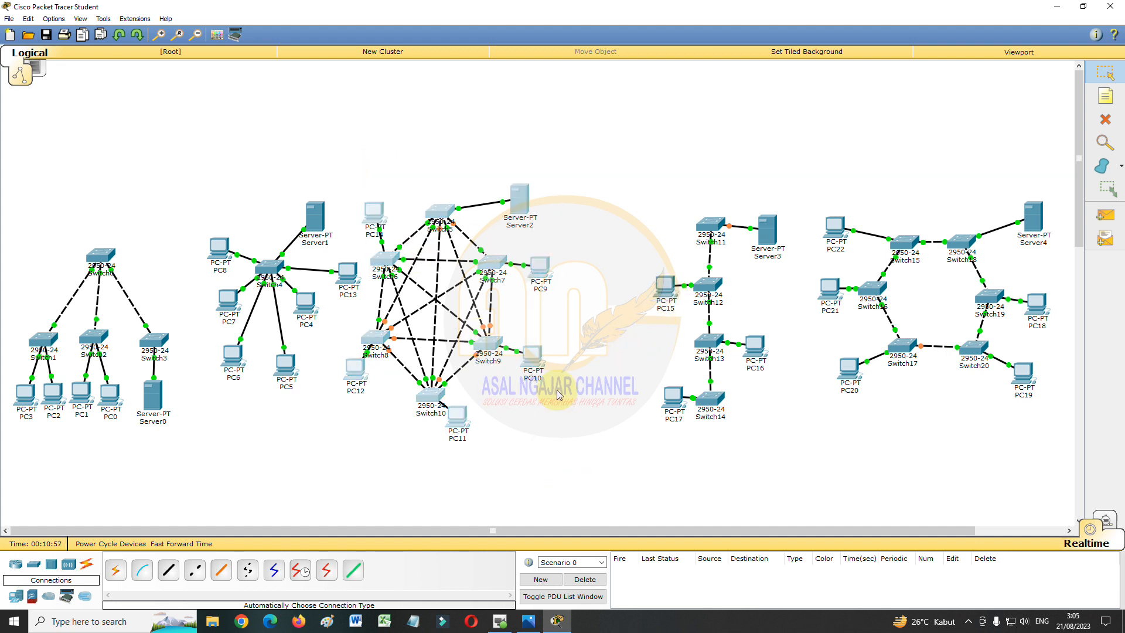
pyautogui.moveTo(530, 355); pyautogui.dragTo(602, 370)
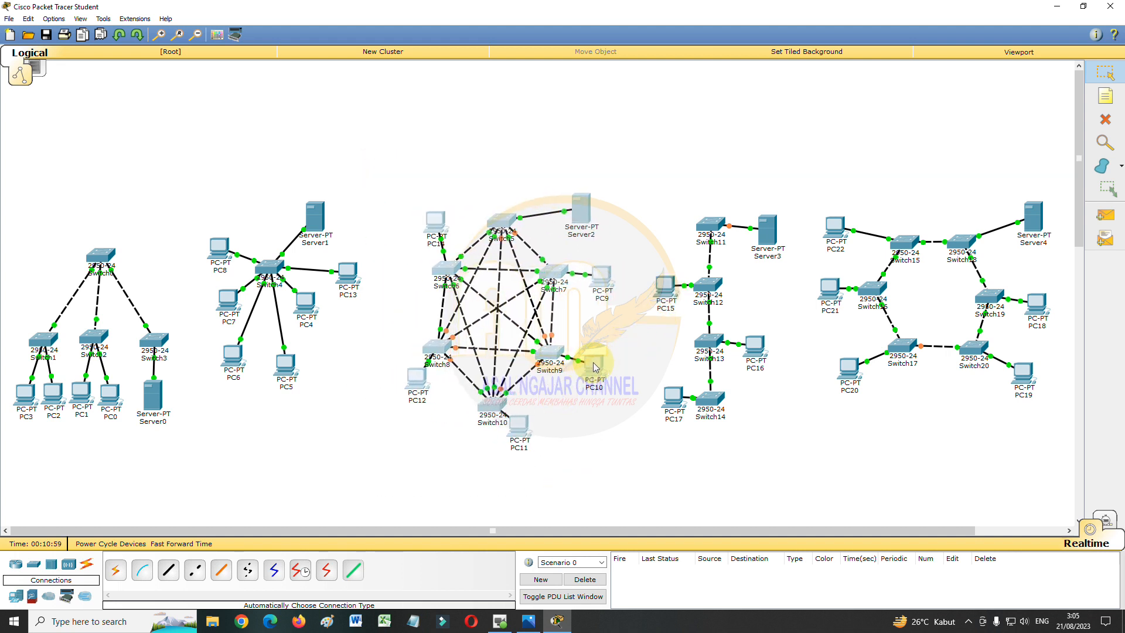
pyautogui.moveTo(520, 427)
pyautogui.mouseDown()
pyautogui.moveTo(490, 439)
pyautogui.moveTo(535, 417)
pyautogui.moveTo(534, 431)
pyautogui.mouseUp()
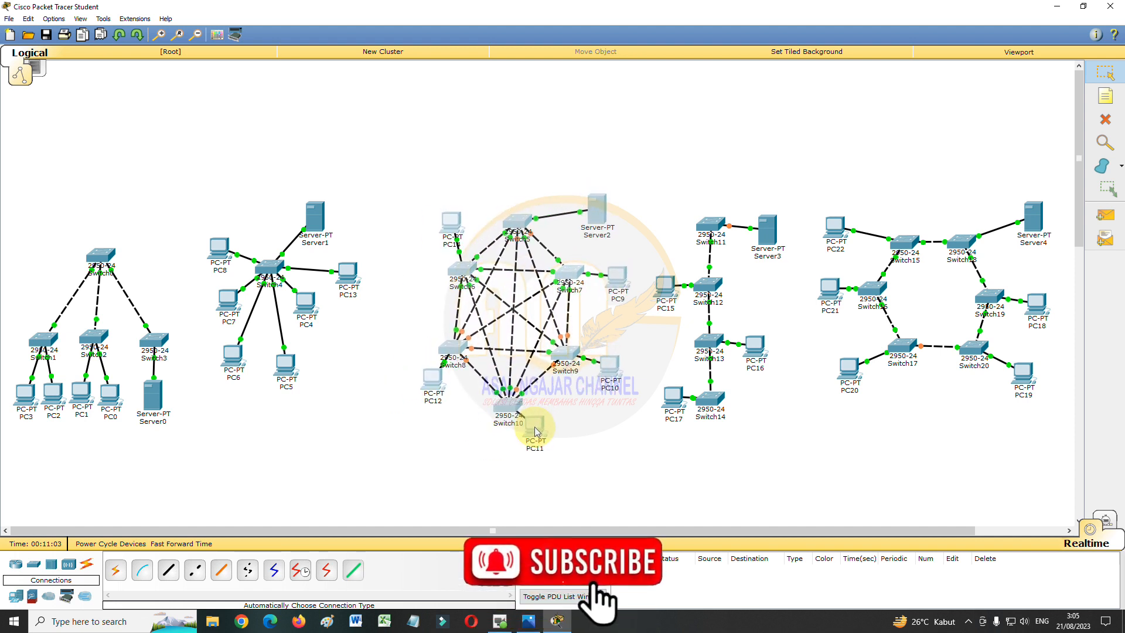
# - Place PC11 directly below Switch10 and rearrange Server2, PC14, PC12, PC10 and PC9 around the outside of the mesh
pyautogui.moveTo(541, 437); pyautogui.dragTo(505, 453)
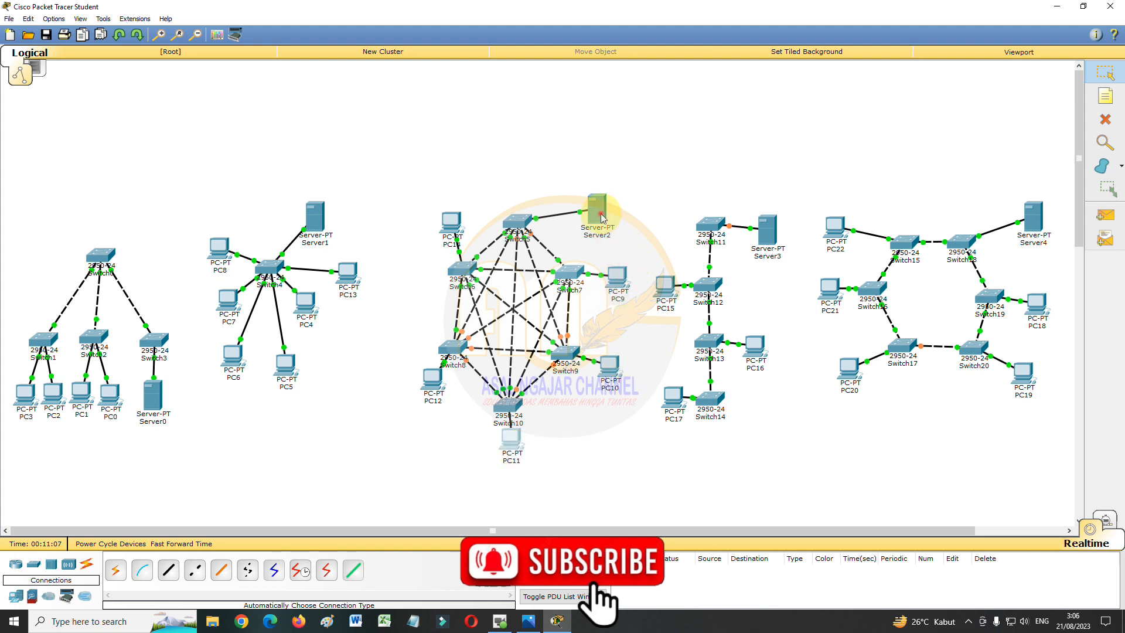
pyautogui.moveTo(601, 218); pyautogui.dragTo(586, 218)
pyautogui.moveTo(456, 227); pyautogui.dragTo(433, 252)
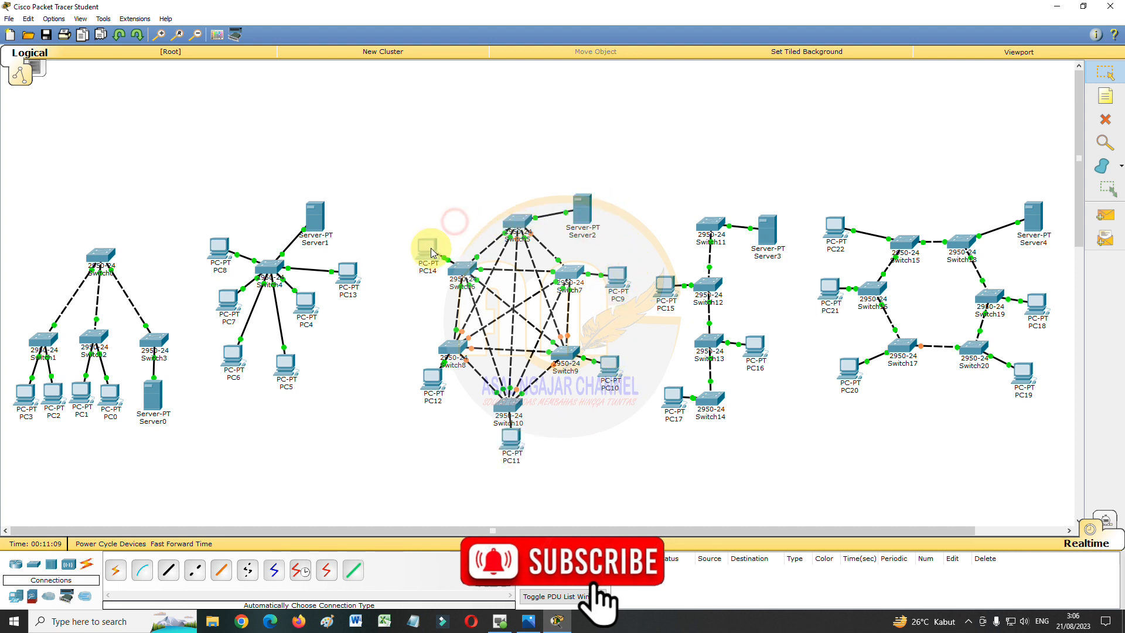
pyautogui.moveTo(438, 384); pyautogui.dragTo(421, 373)
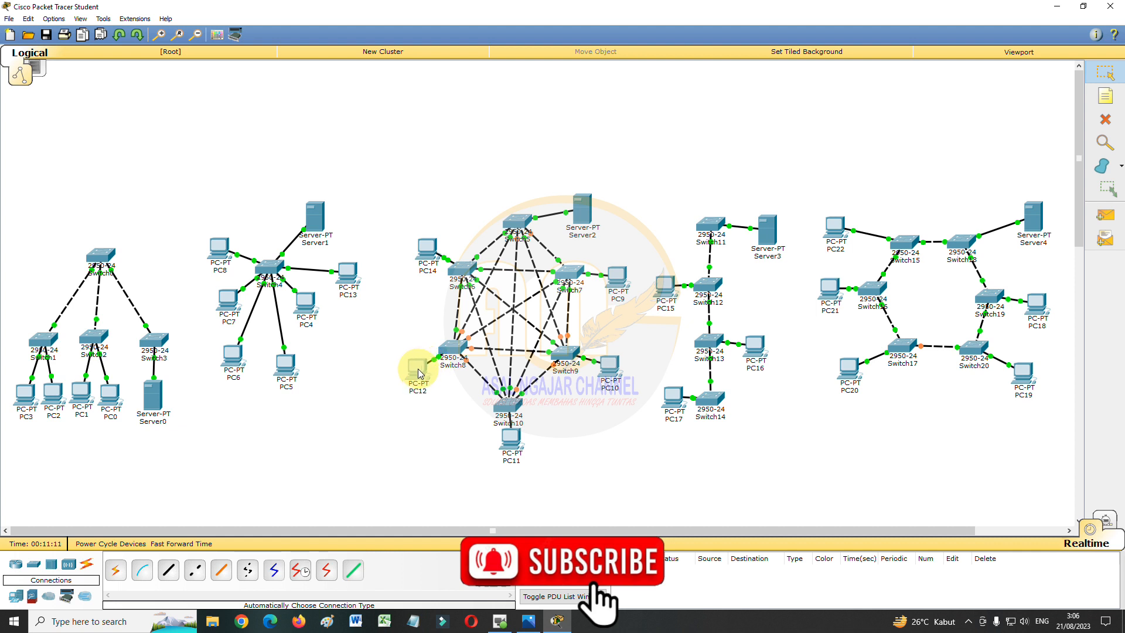
pyautogui.moveTo(619, 354); pyautogui.dragTo(611, 369)
pyautogui.moveTo(618, 275); pyautogui.dragTo(610, 252)
pyautogui.moveTo(581, 212); pyautogui.dragTo(563, 204)
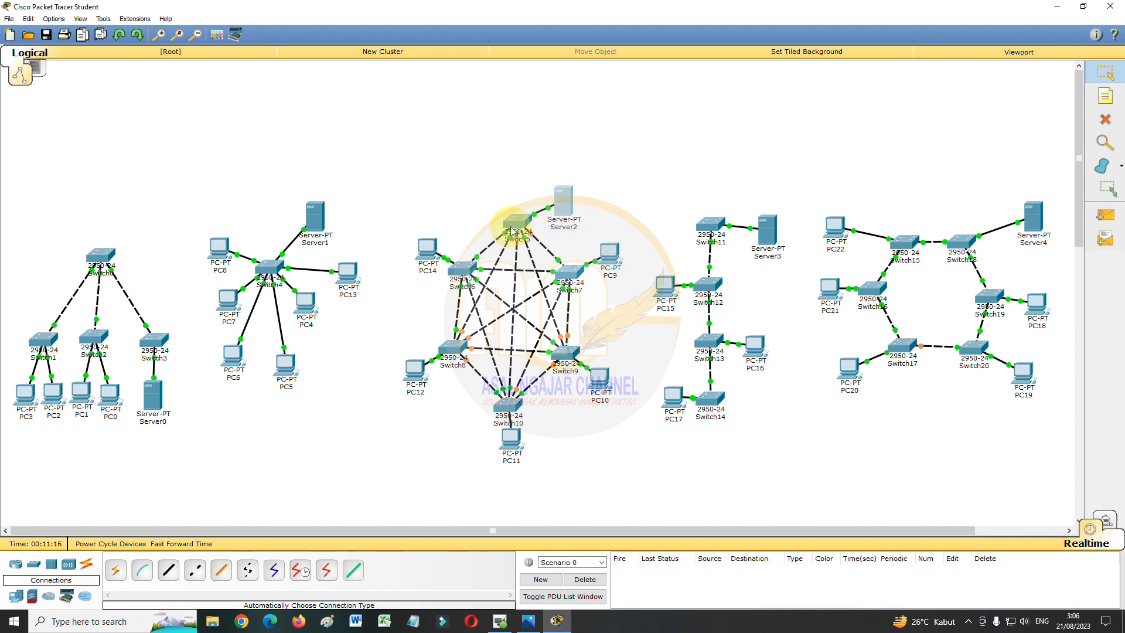
# - Move Switch5, Switch10 and PC11 inward and shift Switch6 and PC14 slightly left to even out the mesh
pyautogui.moveTo(512, 230); pyautogui.dragTo(509, 238)
pyautogui.click(515, 406)
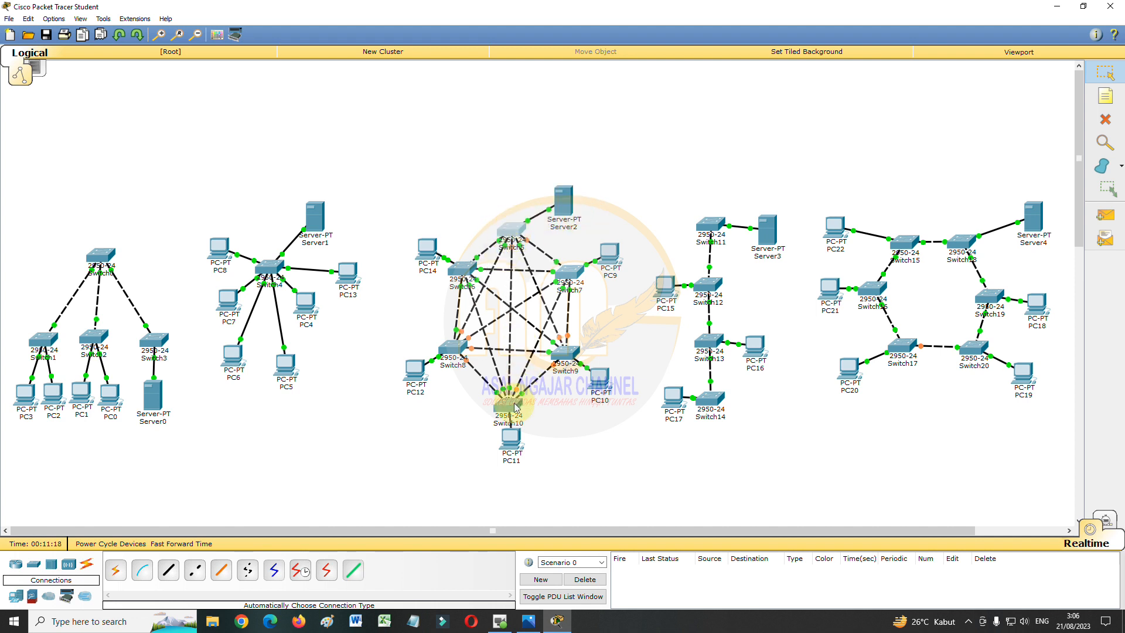
pyautogui.moveTo(515, 406)
pyautogui.mouseDown()
pyautogui.moveTo(525, 406)
pyautogui.moveTo(519, 390)
pyautogui.mouseUp()
pyautogui.moveTo(508, 444); pyautogui.dragTo(502, 433)
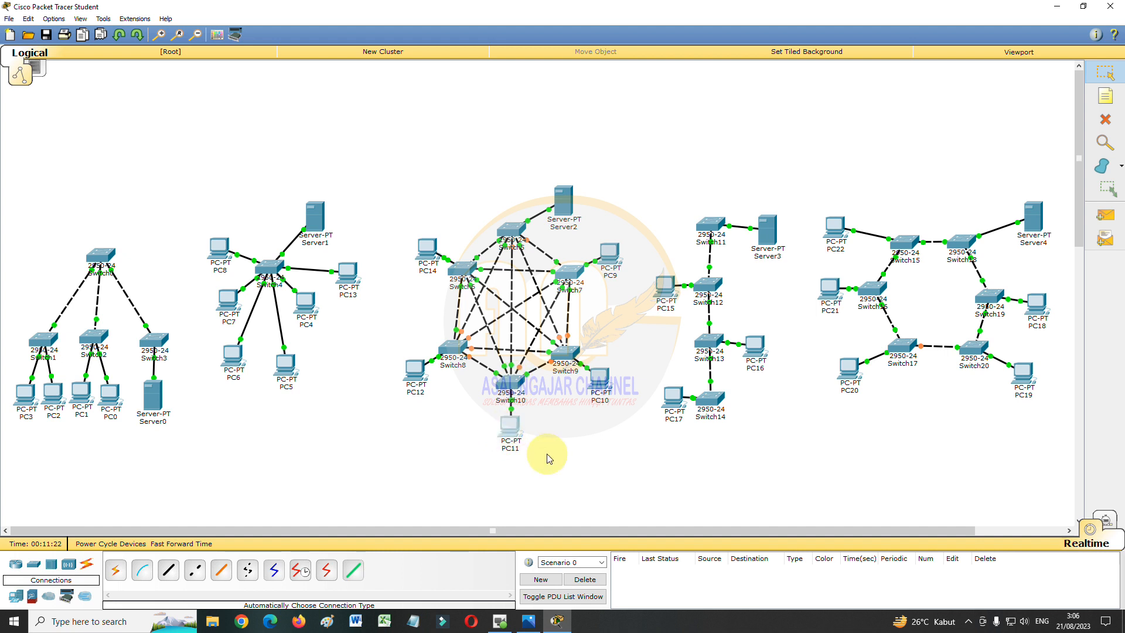
pyautogui.moveTo(454, 271); pyautogui.dragTo(416, 258)
# - Move the whole star topology down and to the right, and spread Switch4, Server1 and PC4 more evenly within it
pyautogui.moveTo(198, 189); pyautogui.dragTo(366, 400)
pyautogui.moveTo(354, 279); pyautogui.dragTo(365, 312)
pyautogui.moveTo(284, 301); pyautogui.dragTo(298, 319)
pyautogui.moveTo(334, 268); pyautogui.dragTo(348, 271)
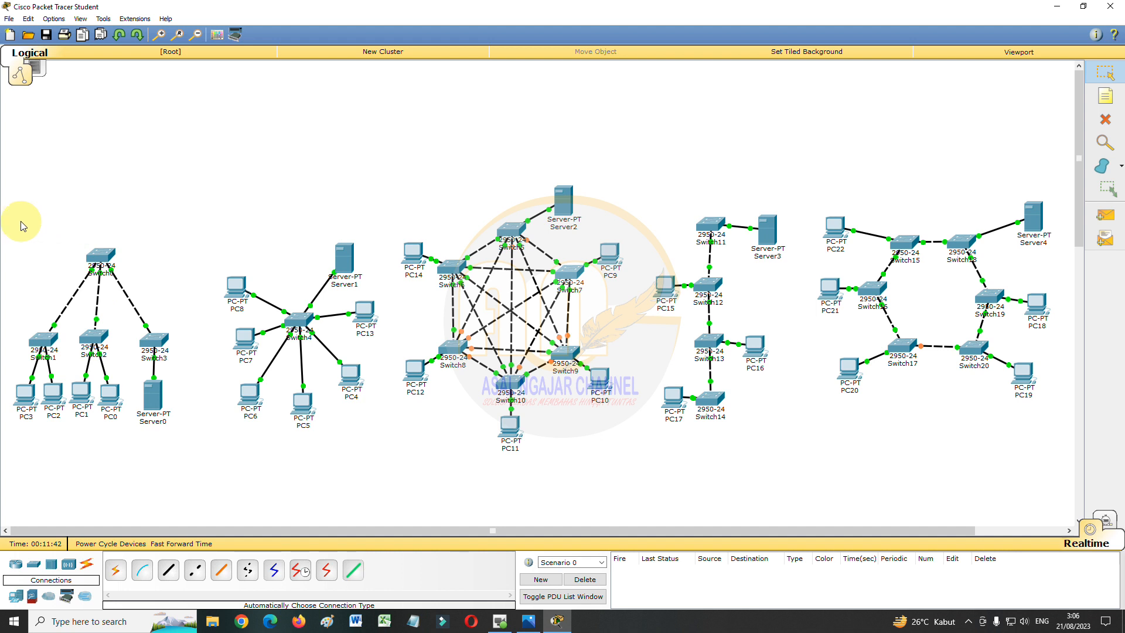
# - Move the whole tree topology slightly up and to the right, and clear the selection
pyautogui.moveTo(21, 222); pyautogui.dragTo(188, 497)
pyautogui.moveTo(154, 410); pyautogui.dragTo(162, 381)
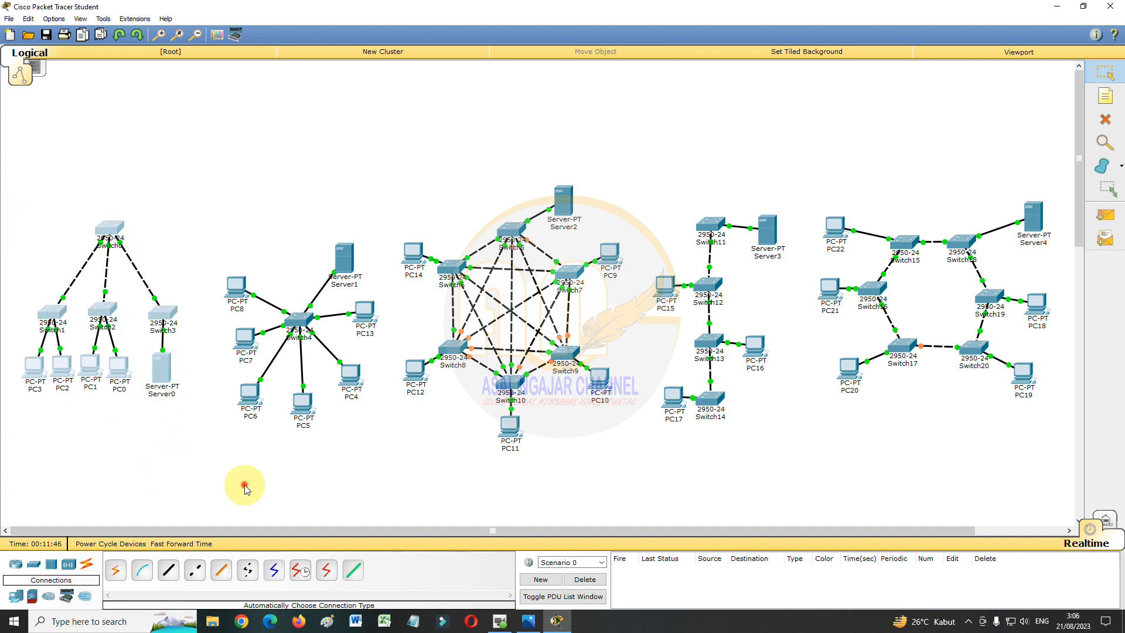
pyautogui.click(287, 491)
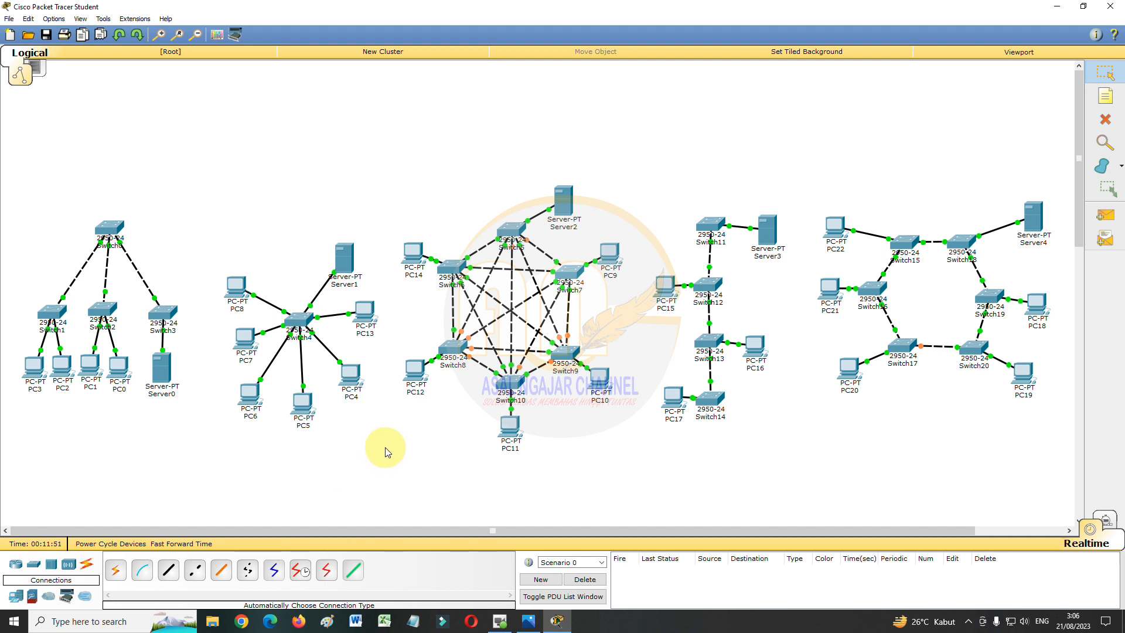
# - Place one generic Router-PT above each of the tree, star and mesh topologies
pyautogui.click(15, 567)
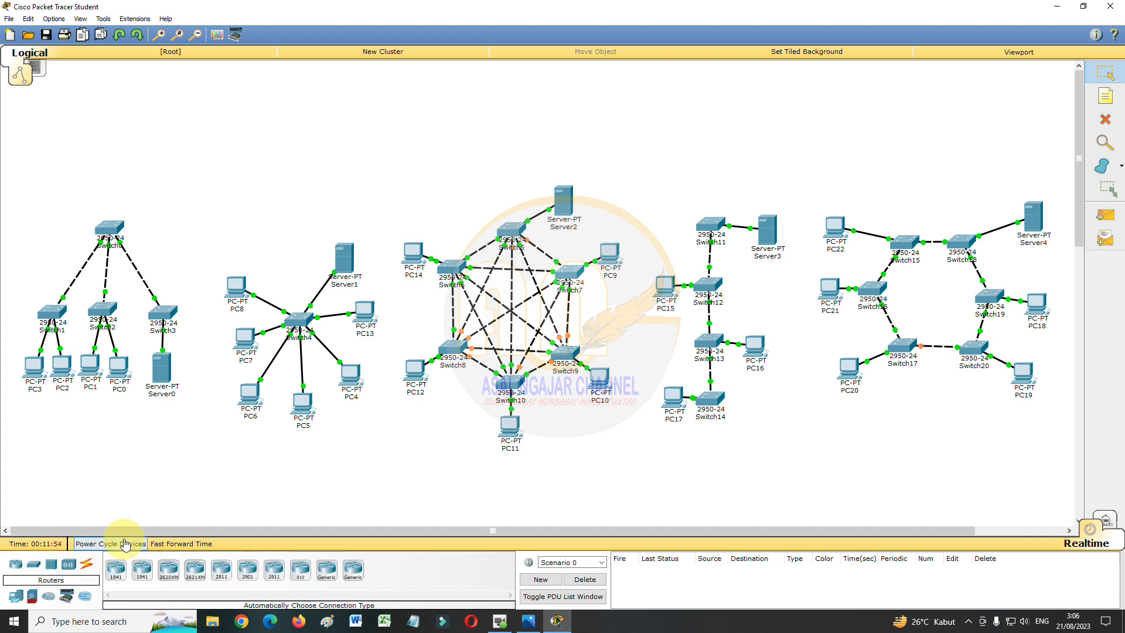
pyautogui.click(327, 570)
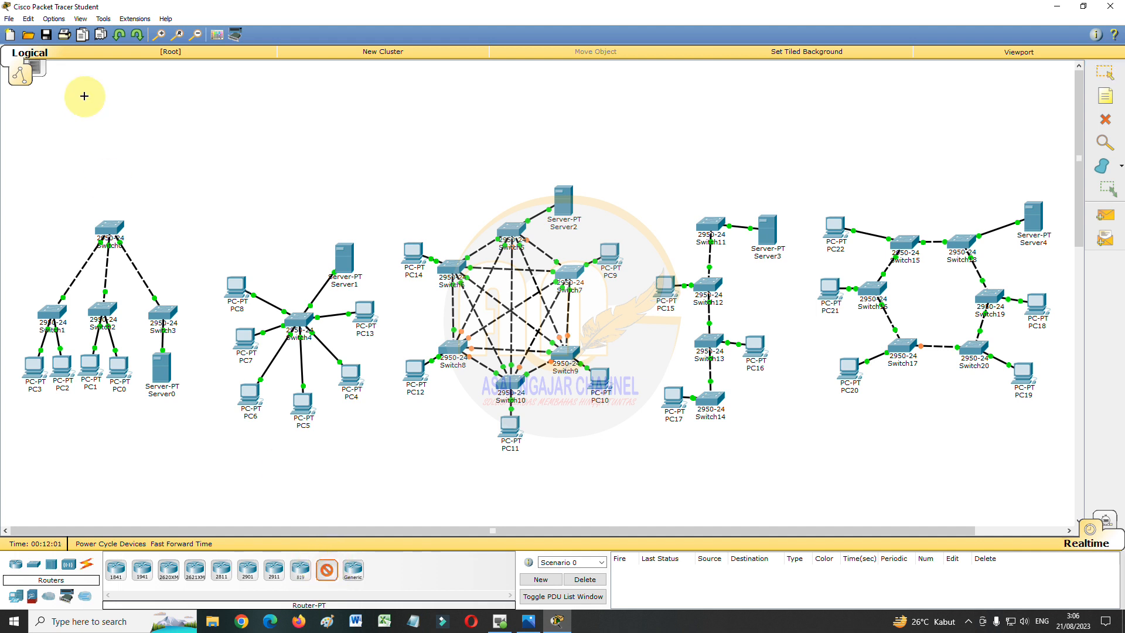
pyautogui.click(119, 105)
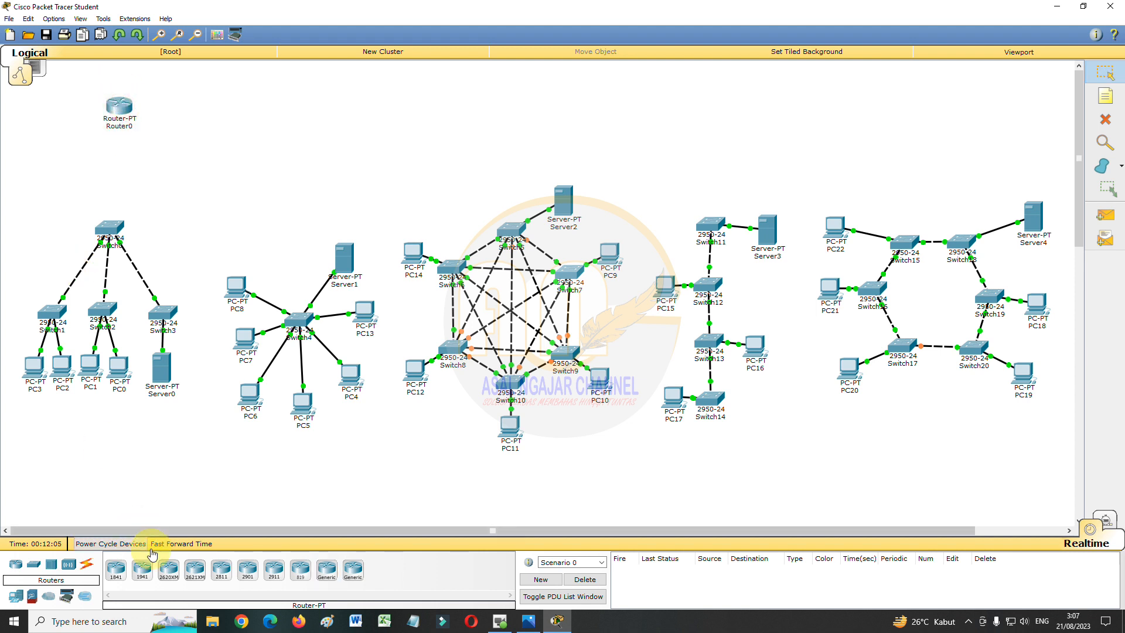
pyautogui.click(327, 568)
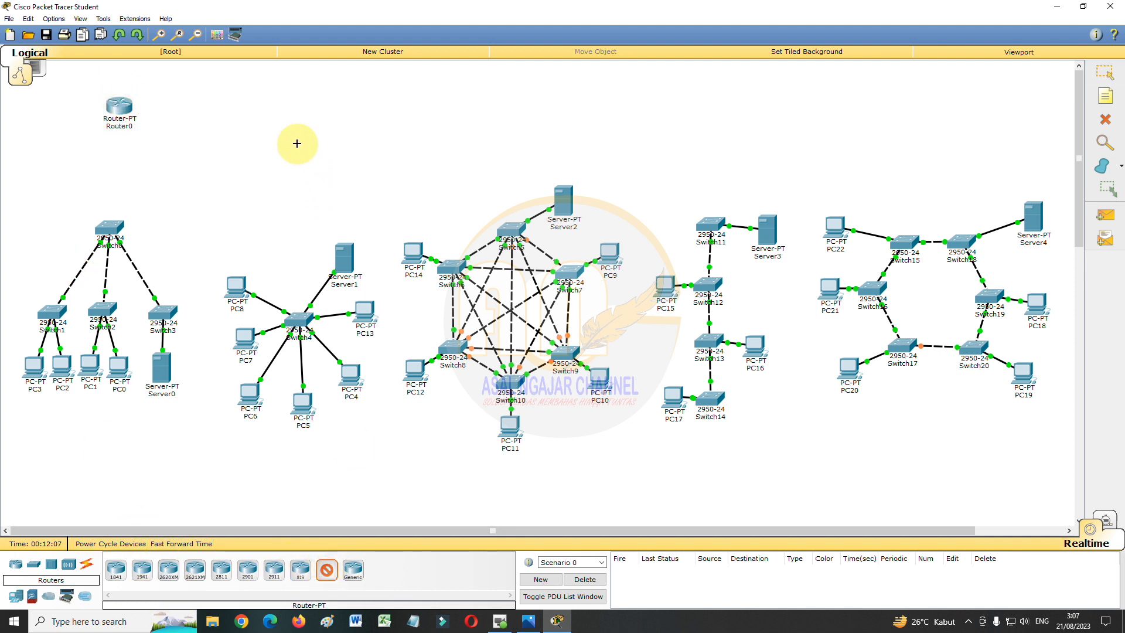
pyautogui.click(289, 112)
pyautogui.click(326, 569)
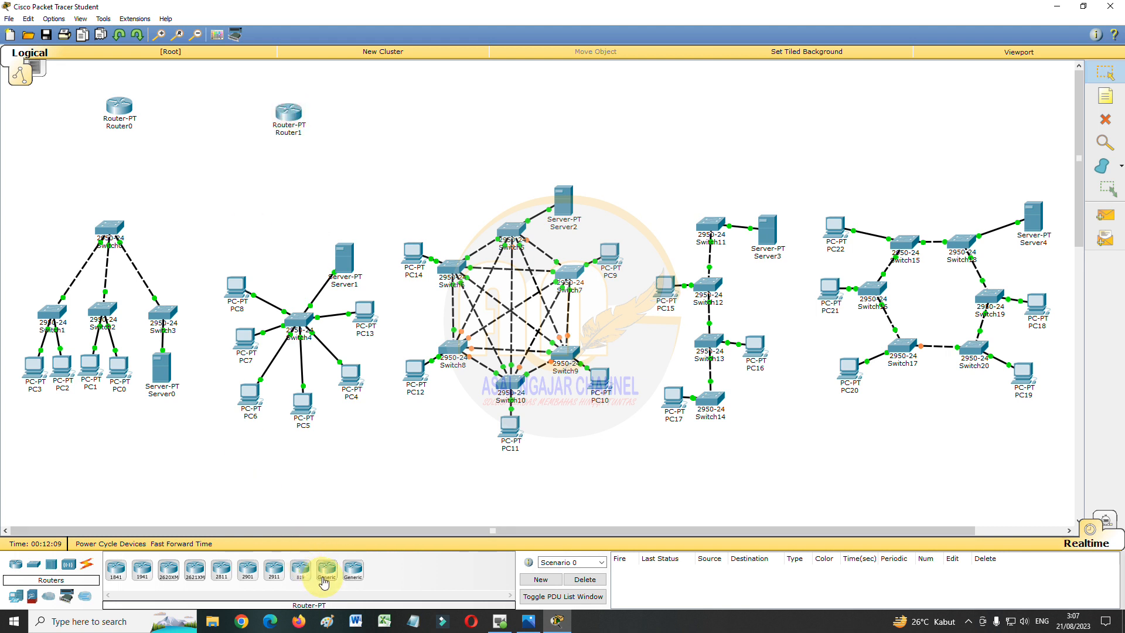
pyautogui.click(496, 102)
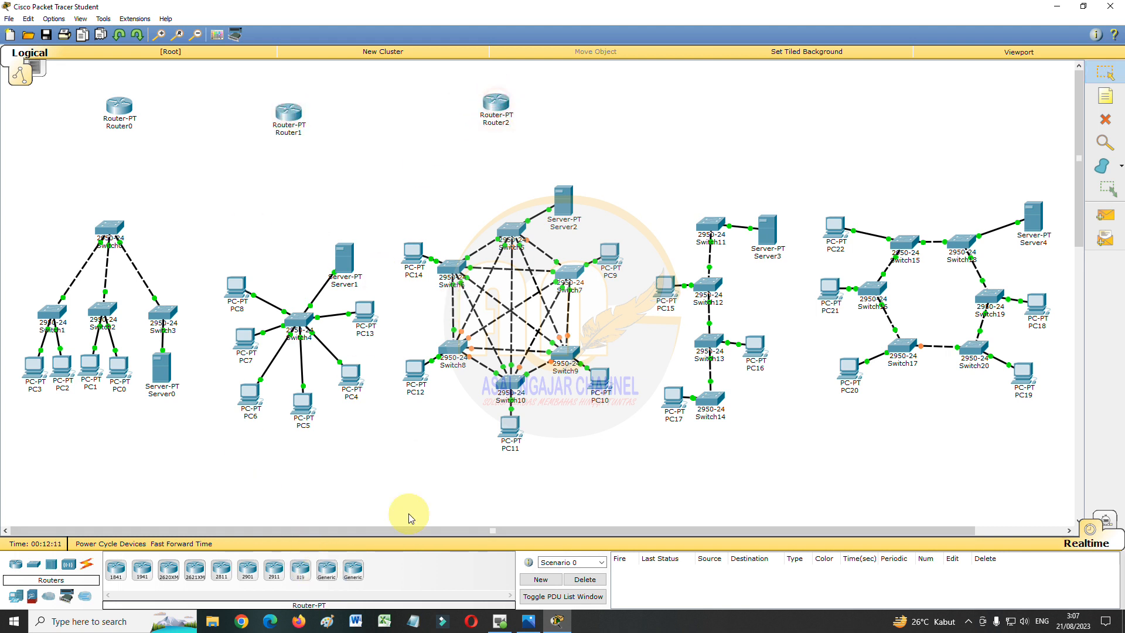
# - Place one generic Router-PT above each of the bus and ring topologies, and nudge the ring's router slightly up and to the right
pyautogui.click(326, 569)
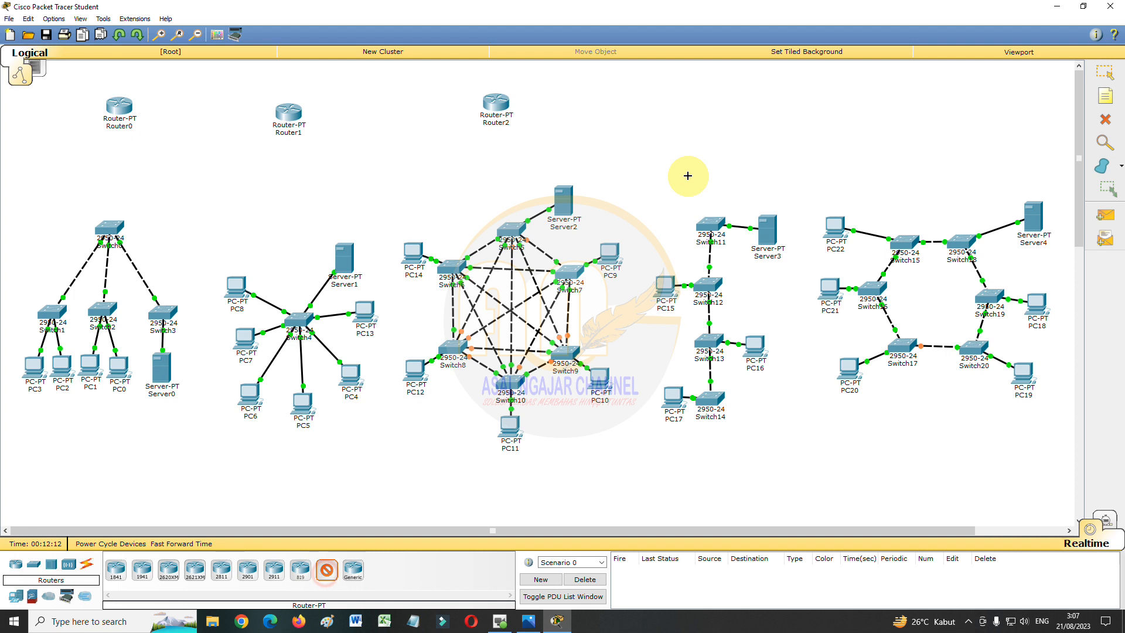
pyautogui.click(710, 104)
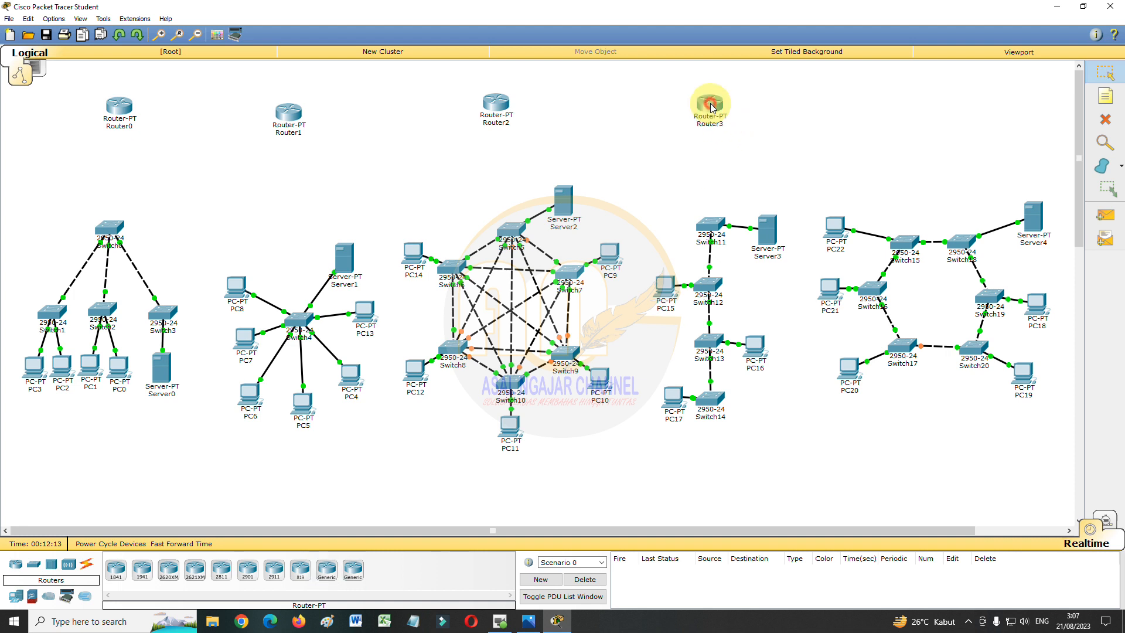
pyautogui.click(327, 574)
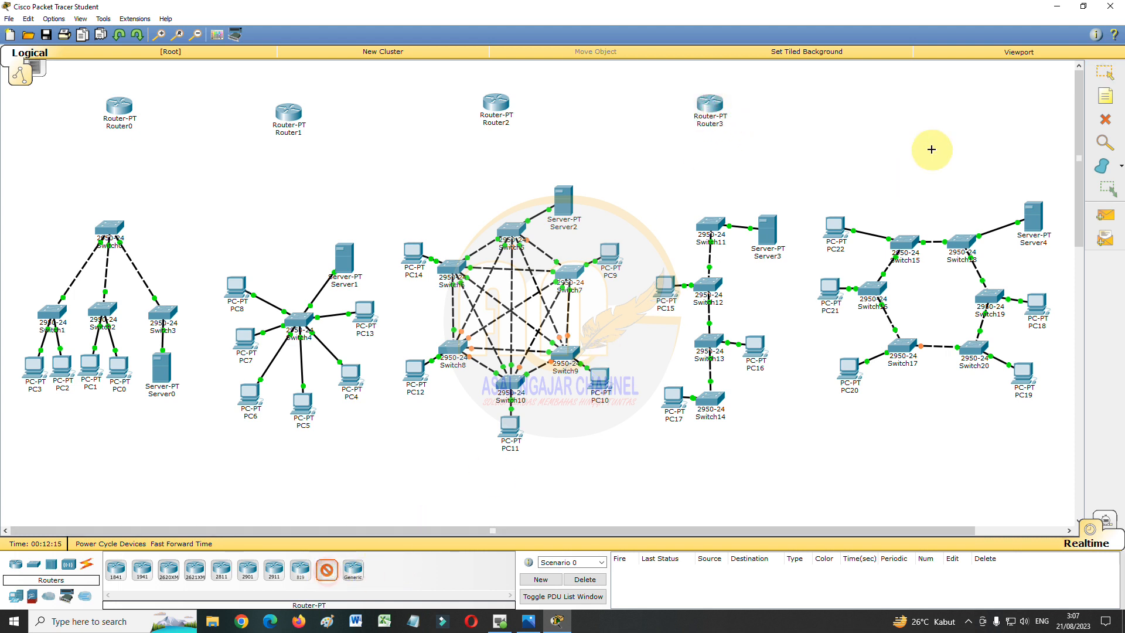
pyautogui.click(918, 118)
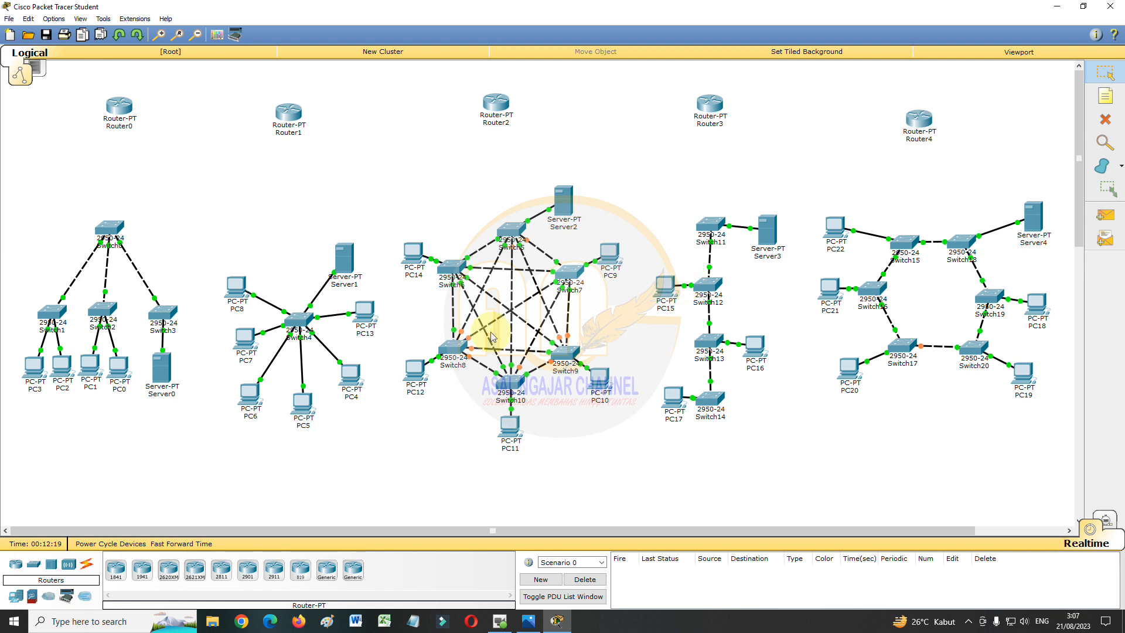
pyautogui.click(918, 125)
pyautogui.moveTo(918, 125); pyautogui.dragTo(926, 116)
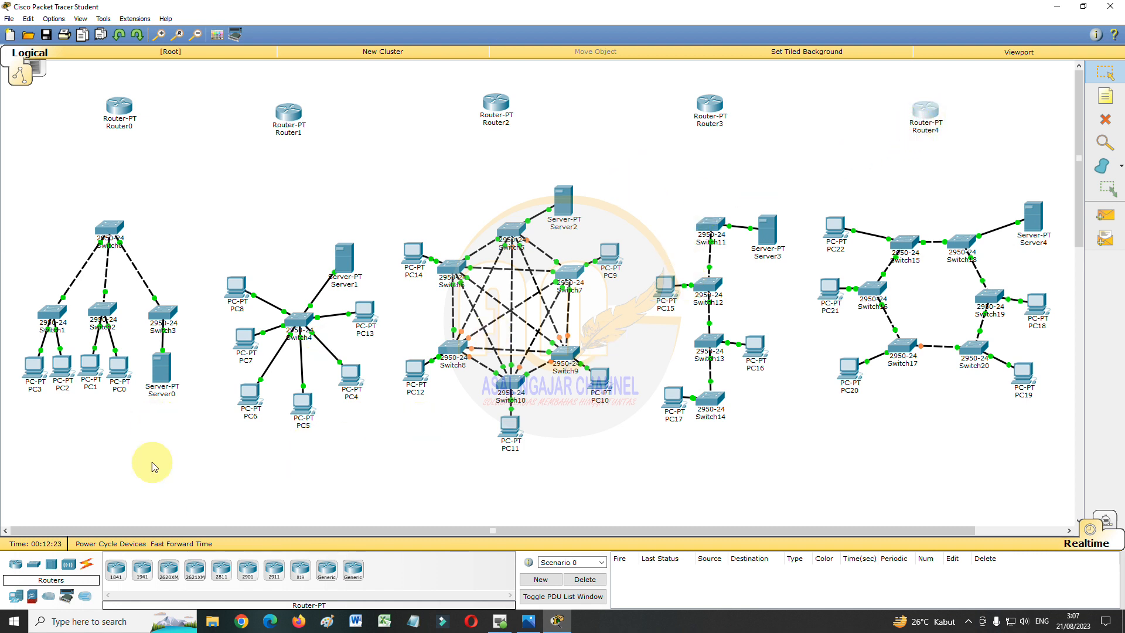
# - Connect Router0 FastEthernet0/0 to Switch0 FastEthernet0/4 with a copper straight-through cable, and line Router0 up above the switch
pyautogui.click(86, 565)
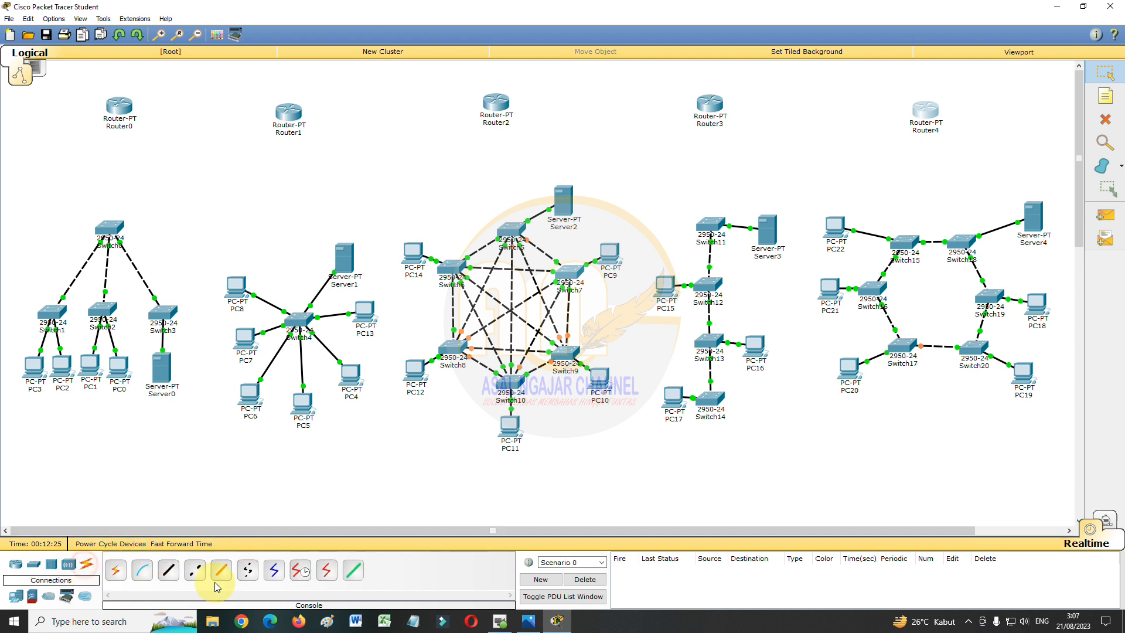
pyautogui.click(171, 572)
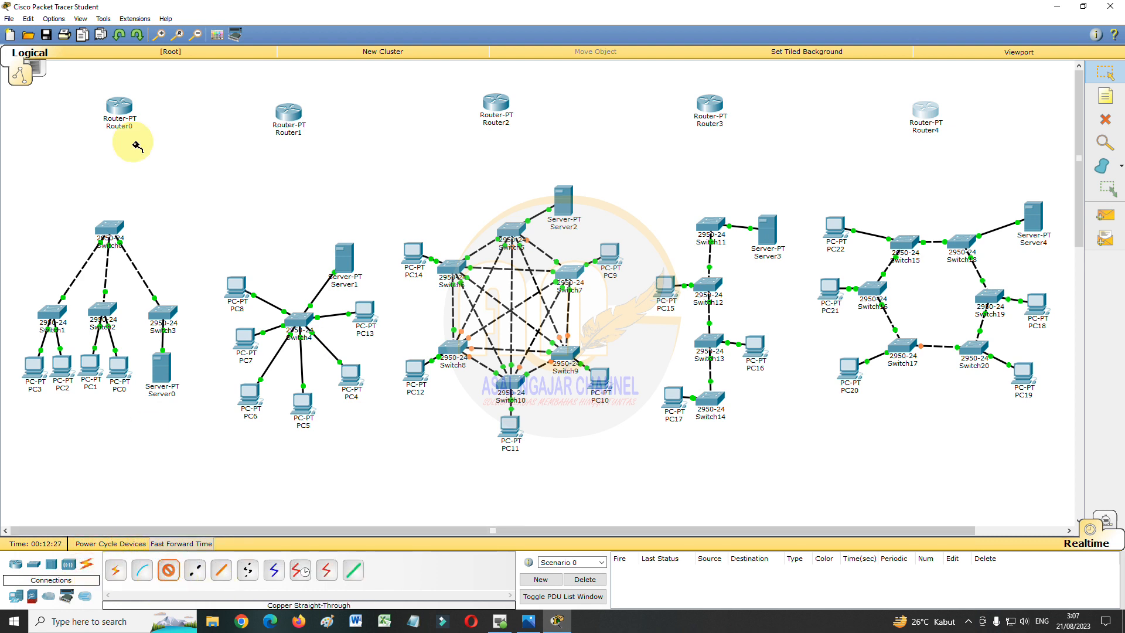
pyautogui.click(117, 112)
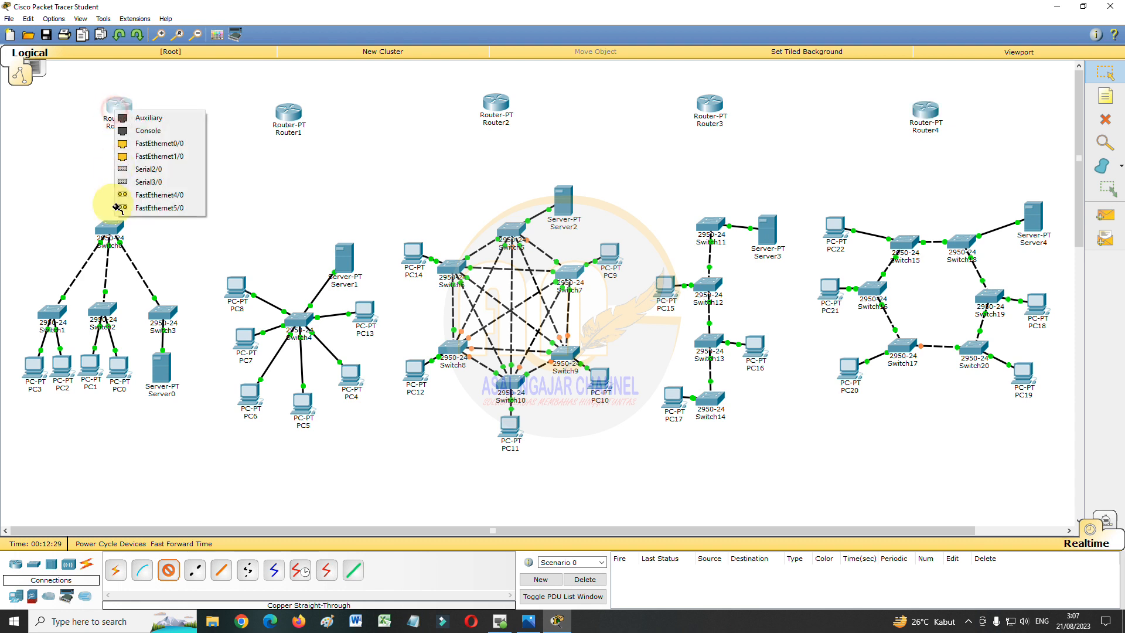
pyautogui.click(146, 144)
pyautogui.click(112, 225)
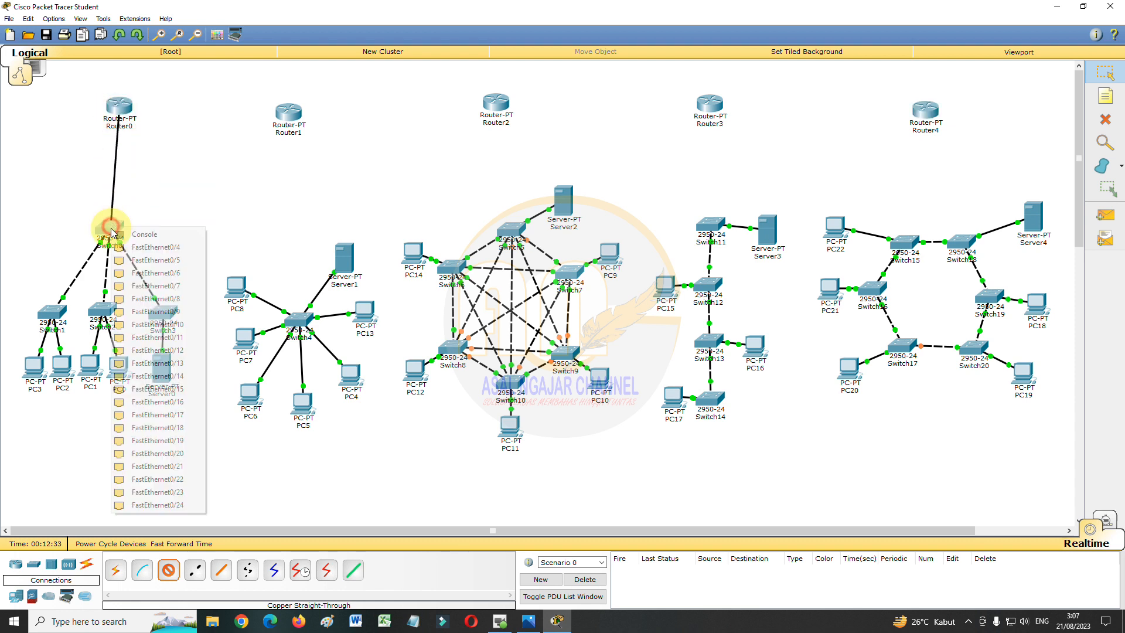
pyautogui.click(139, 247)
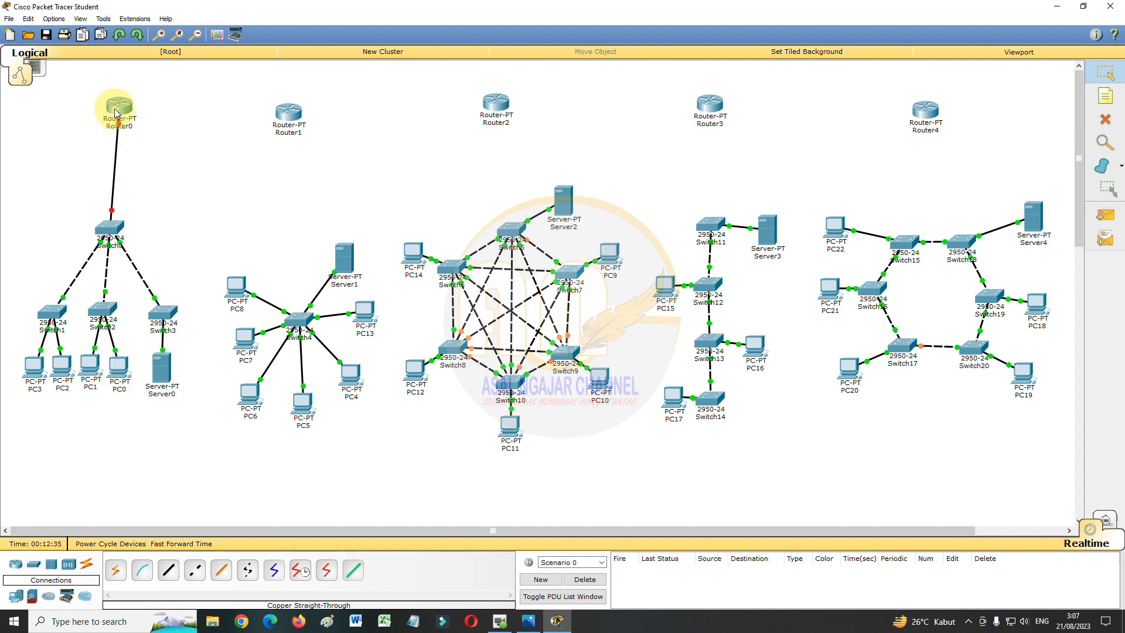
pyautogui.moveTo(115, 108); pyautogui.dragTo(103, 112)
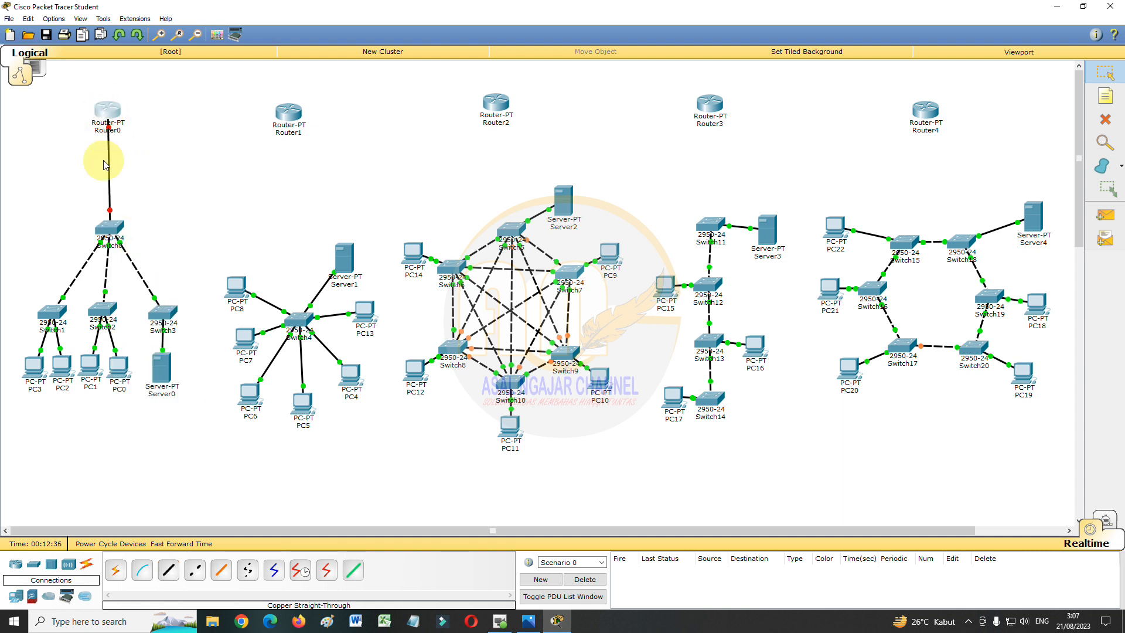
# - Connect Router1 FastEthernet0/0 to Switch4 FastEthernet0/8 with a copper straight-through cable
pyautogui.click(171, 571)
pyautogui.click(288, 112)
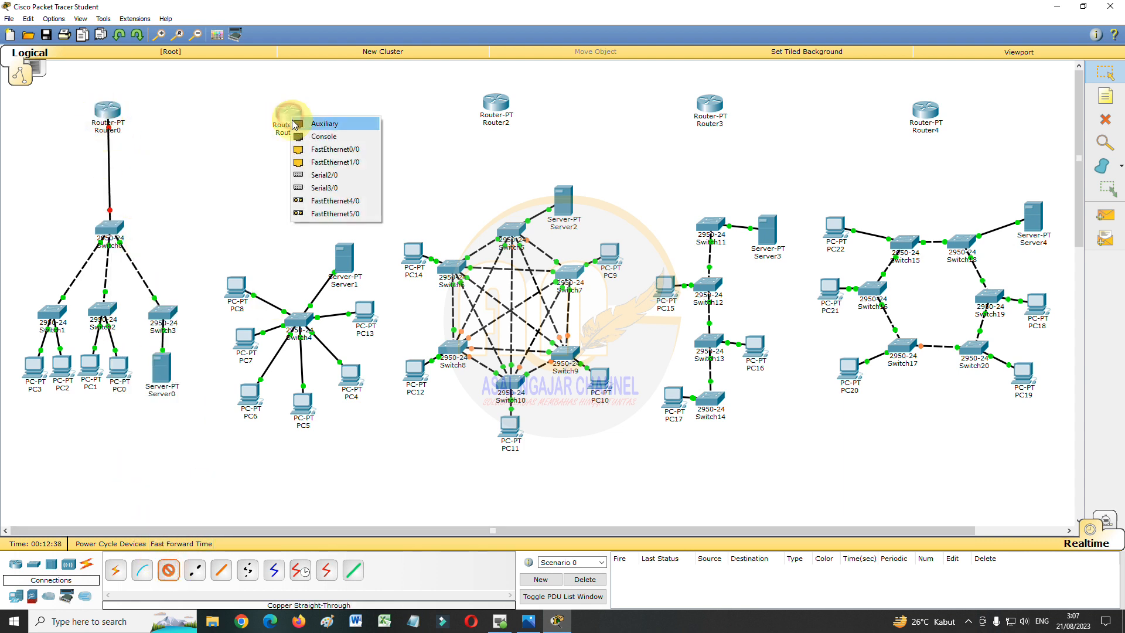
pyautogui.click(328, 150)
pyautogui.click(297, 319)
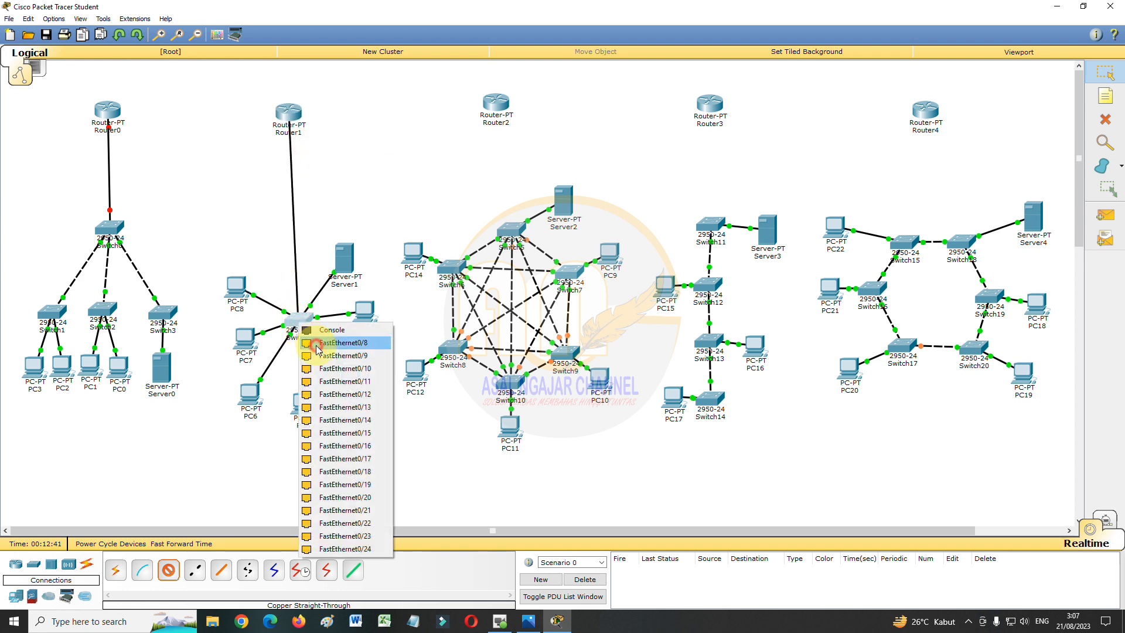
pyautogui.click(317, 350)
# - Connect Router2 to Switch5 at the top of the mesh with a copper straight-through cable between FastEthernet ports
pyautogui.click(168, 569)
pyautogui.click(496, 114)
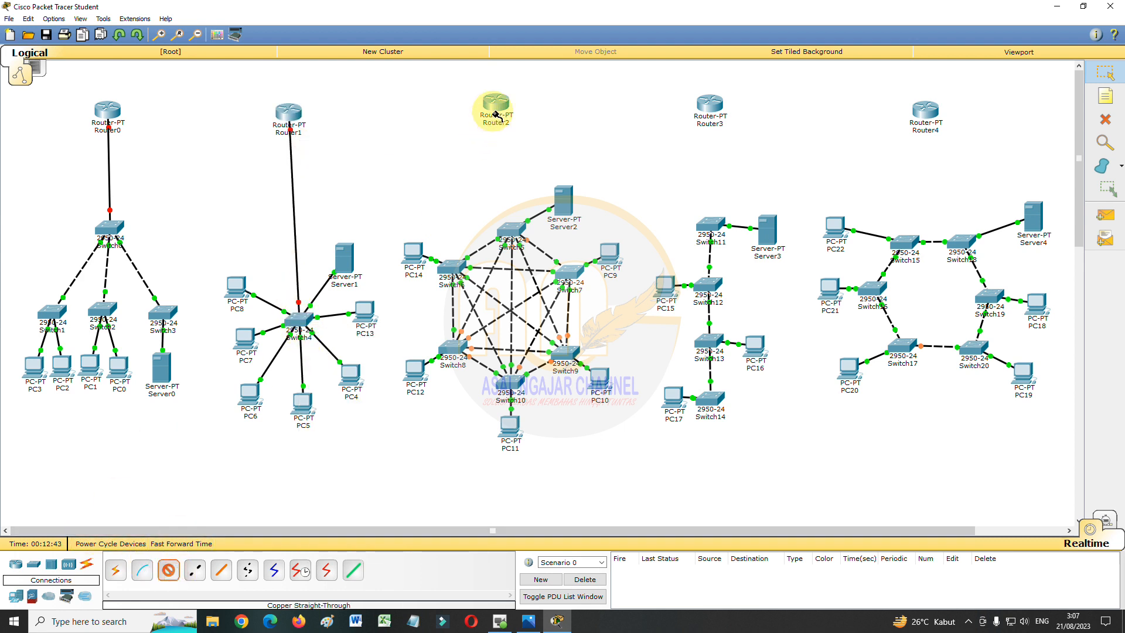
pyautogui.click(523, 141)
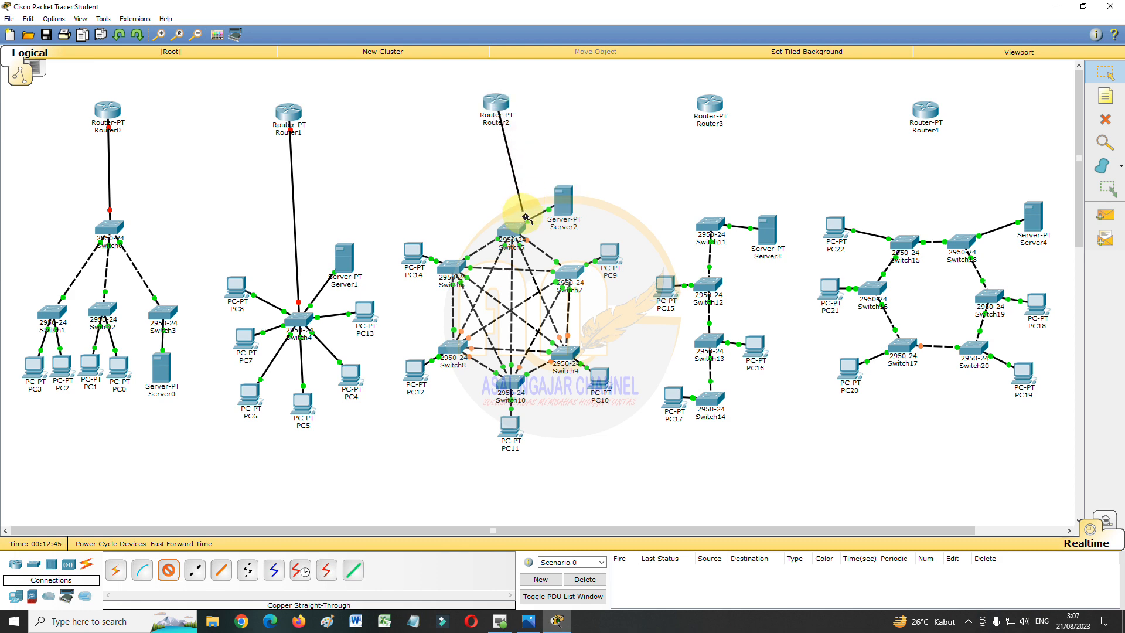
pyautogui.click(508, 231)
pyautogui.click(515, 252)
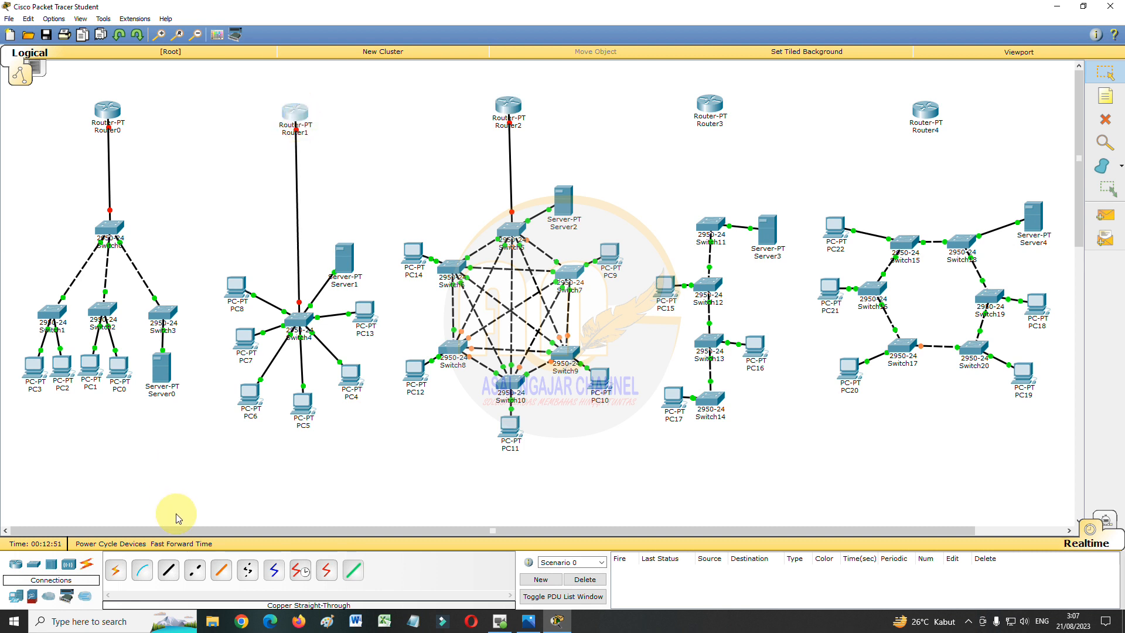
# - Connect Router3 to Switch11 at the top of the bus with a copper straight-through cable between FastEthernet ports
pyautogui.click(169, 569)
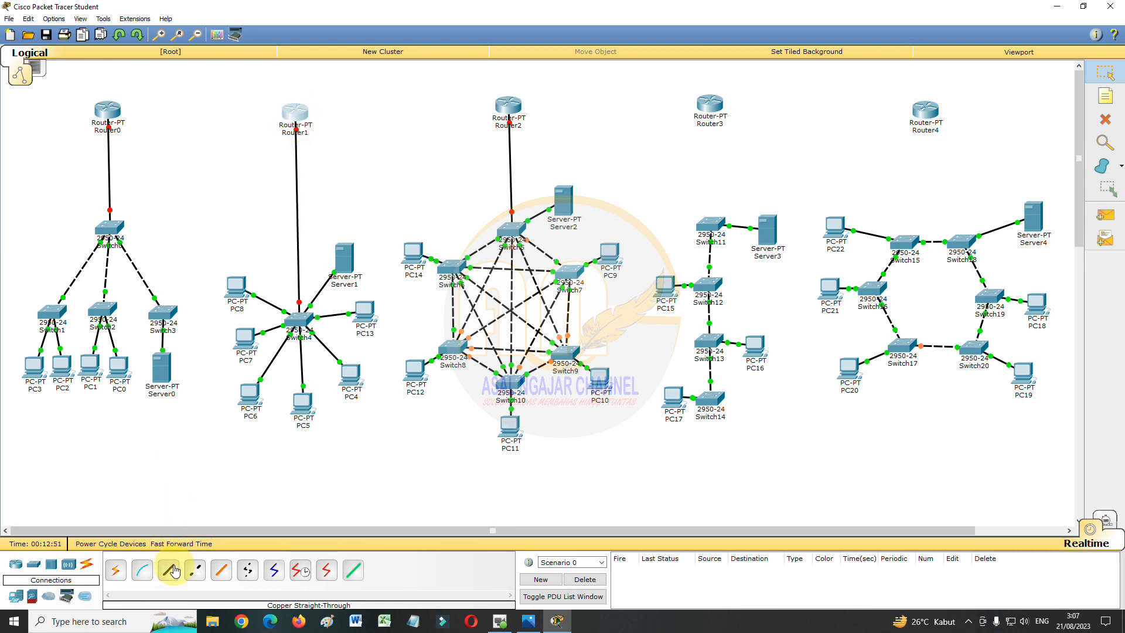
pyautogui.click(708, 106)
pyautogui.click(722, 145)
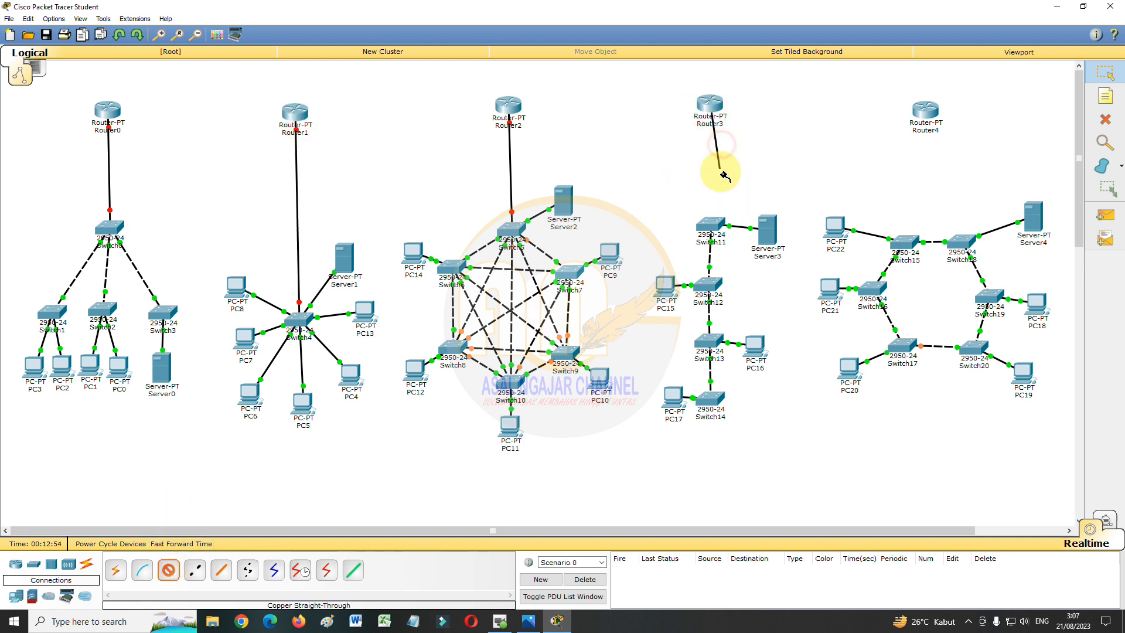
pyautogui.click(715, 225)
pyautogui.click(720, 240)
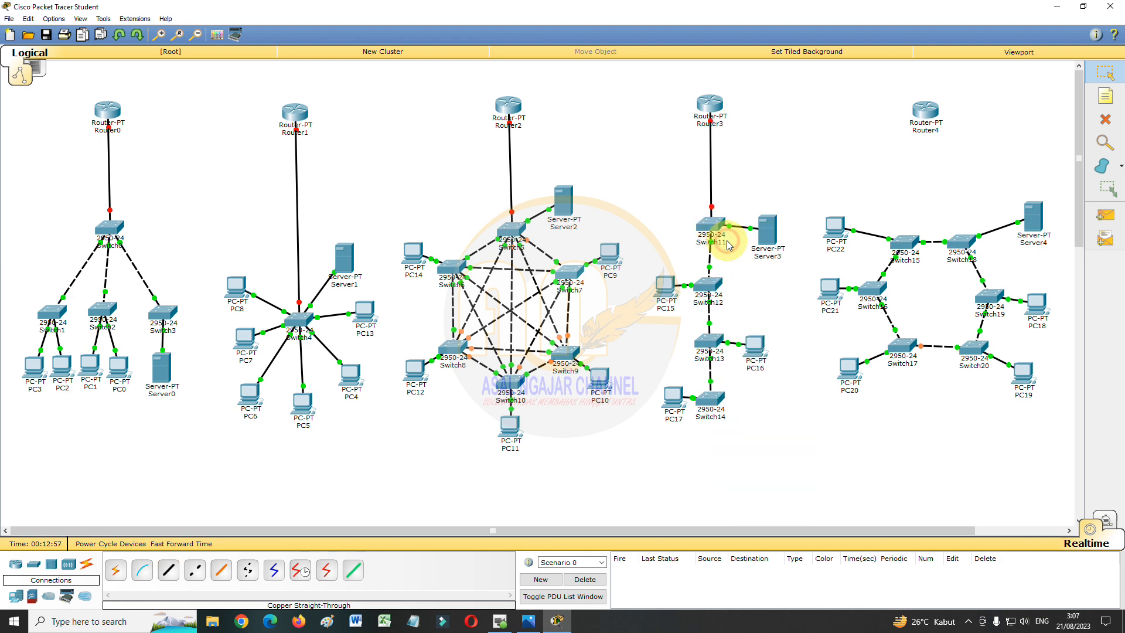
# - Connect Router4 FastEthernet0/0 to Switch18 in the ring with a copper straight-through cable, and line Router4 up above the switch
pyautogui.click(168, 570)
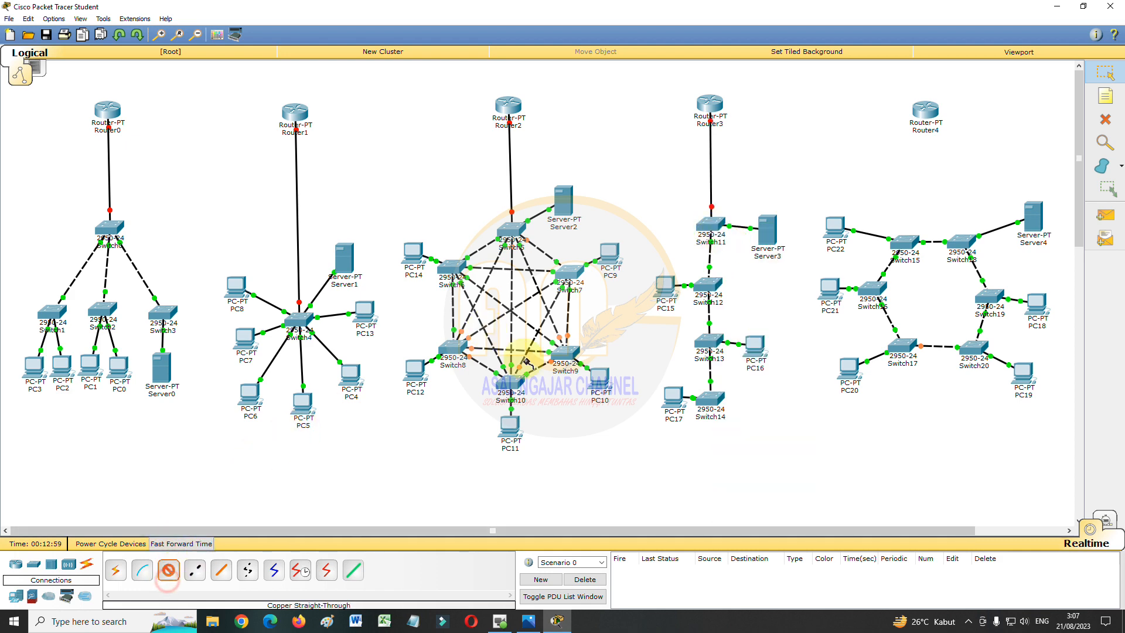
pyautogui.click(927, 113)
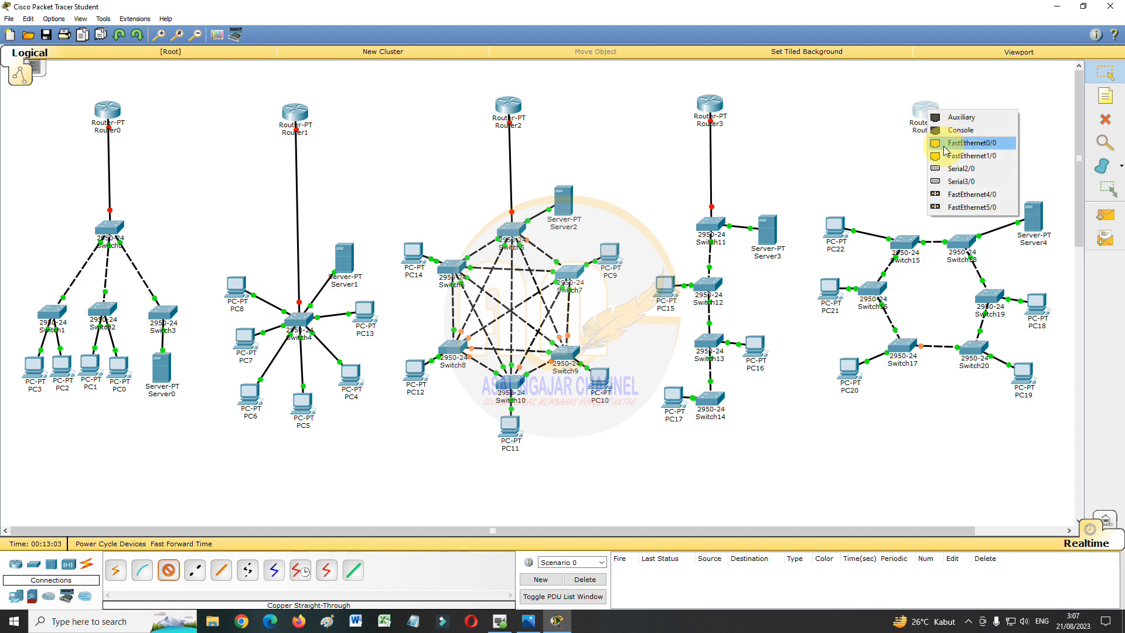
pyautogui.click(944, 143)
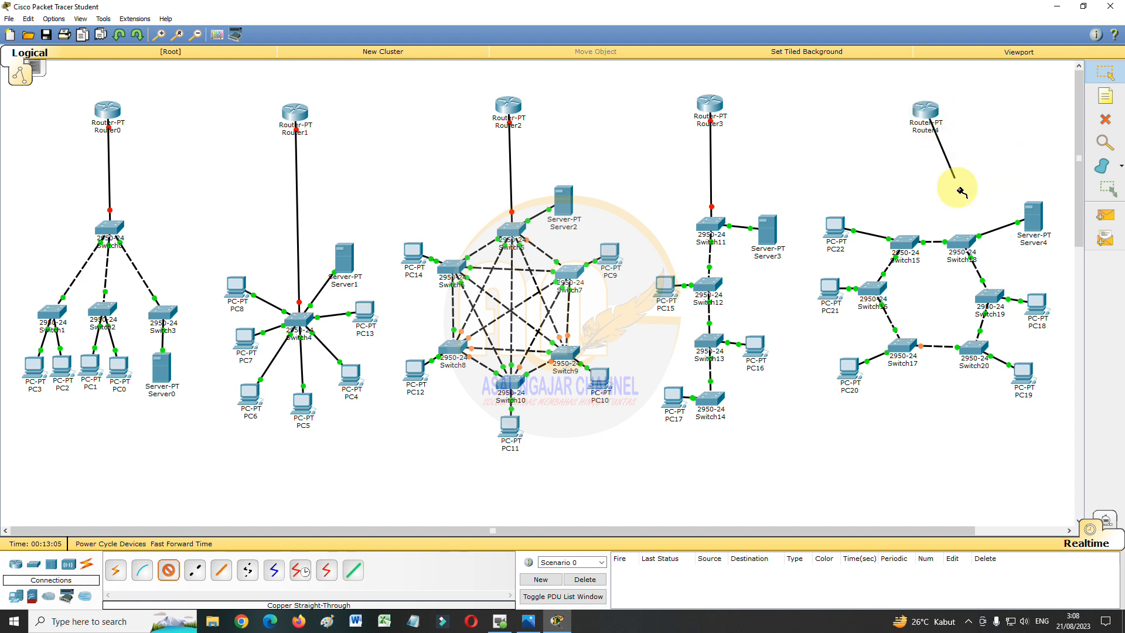
pyautogui.click(963, 242)
pyautogui.click(970, 260)
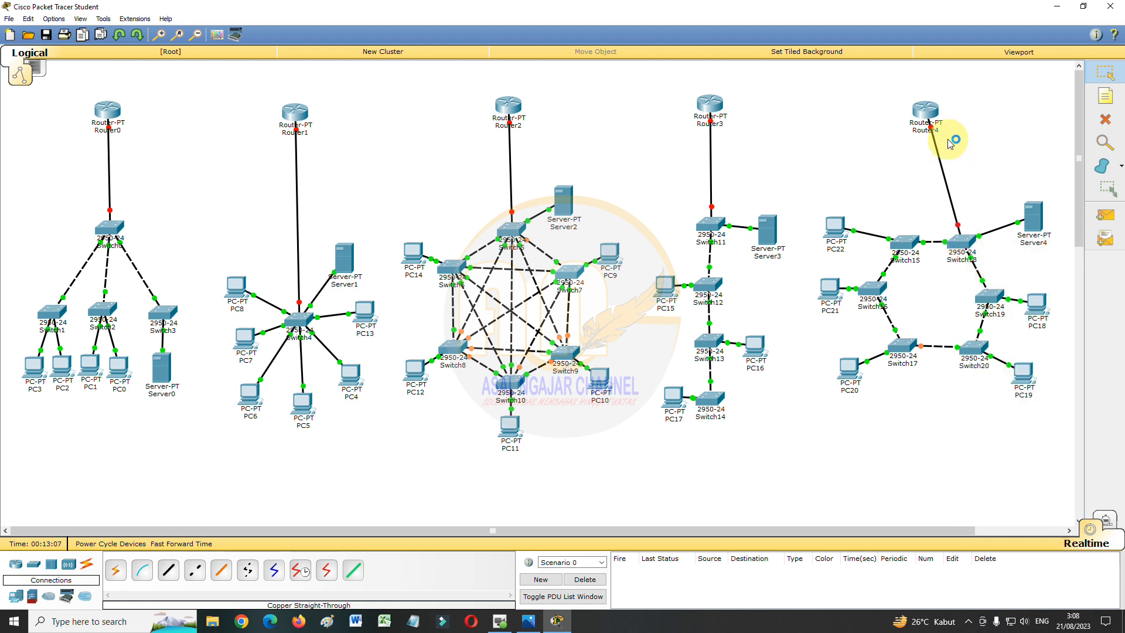
pyautogui.moveTo(922, 112); pyautogui.dragTo(957, 111)
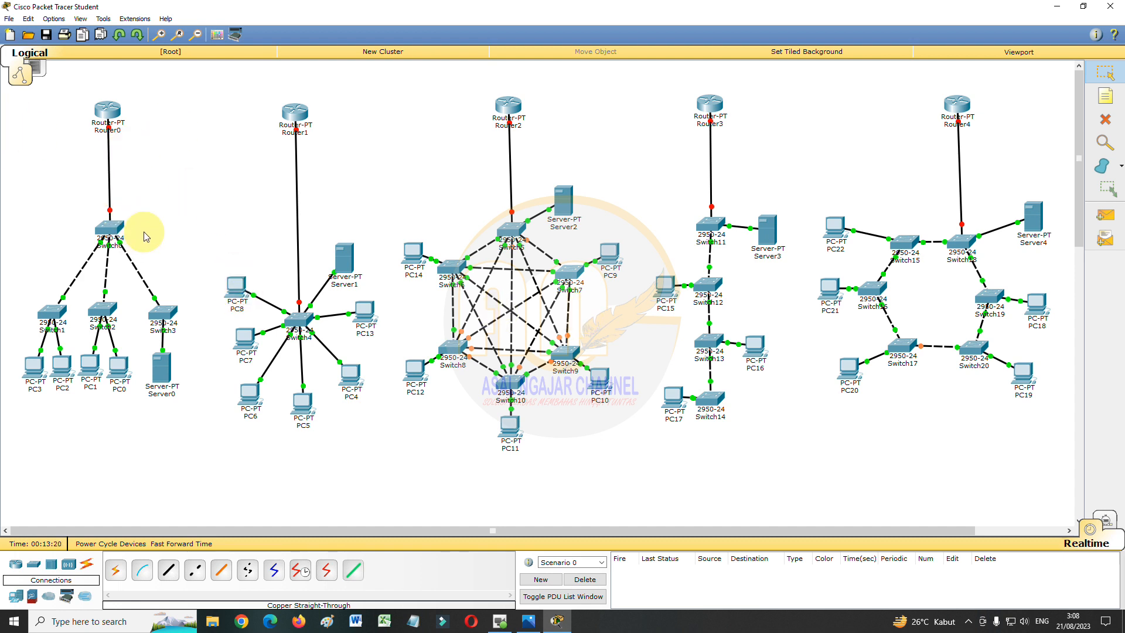
# - Turn on Router0's FastEthernet0/0 port and assign it IP address 192.168.10.1 with subnet mask 255.255.255.0
pyautogui.click(109, 115)
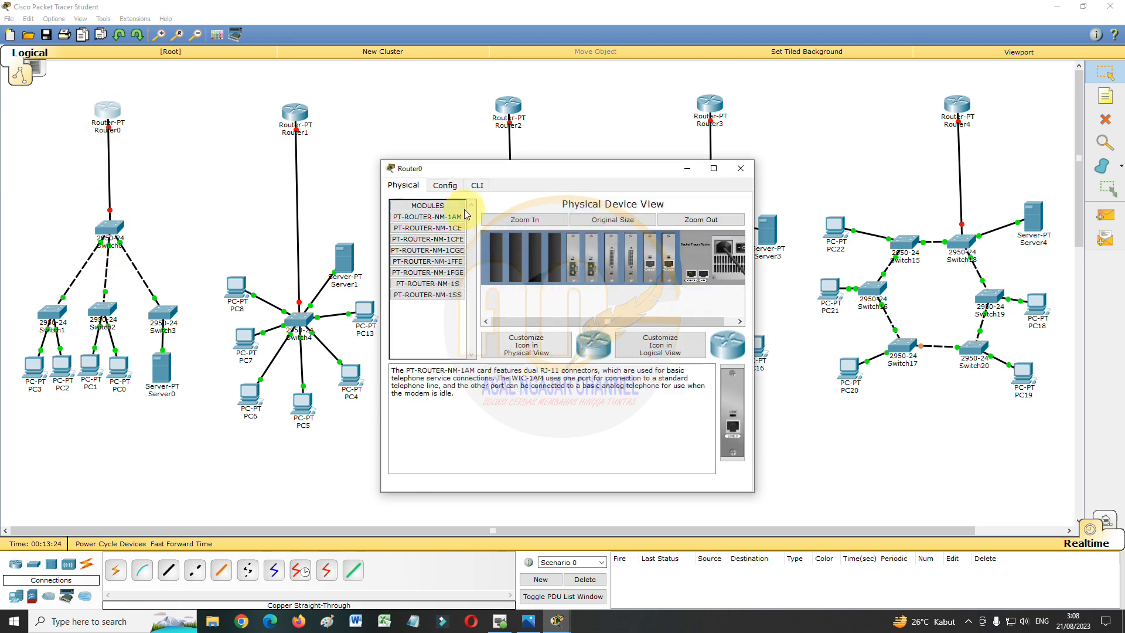
pyautogui.click(454, 188)
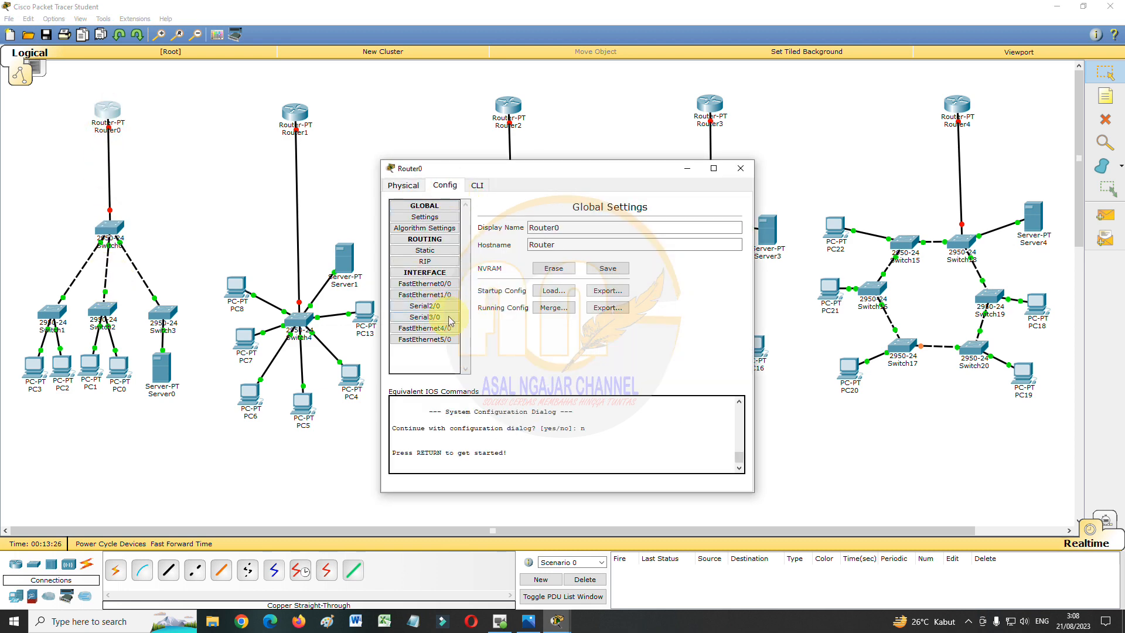
pyautogui.click(441, 285)
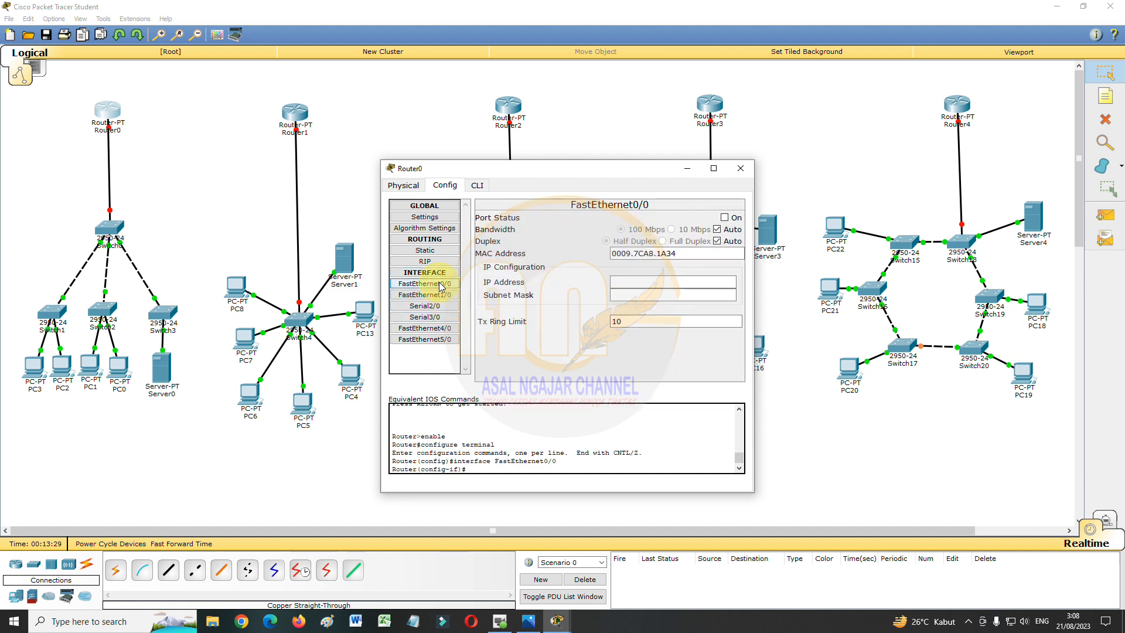
pyautogui.click(725, 218)
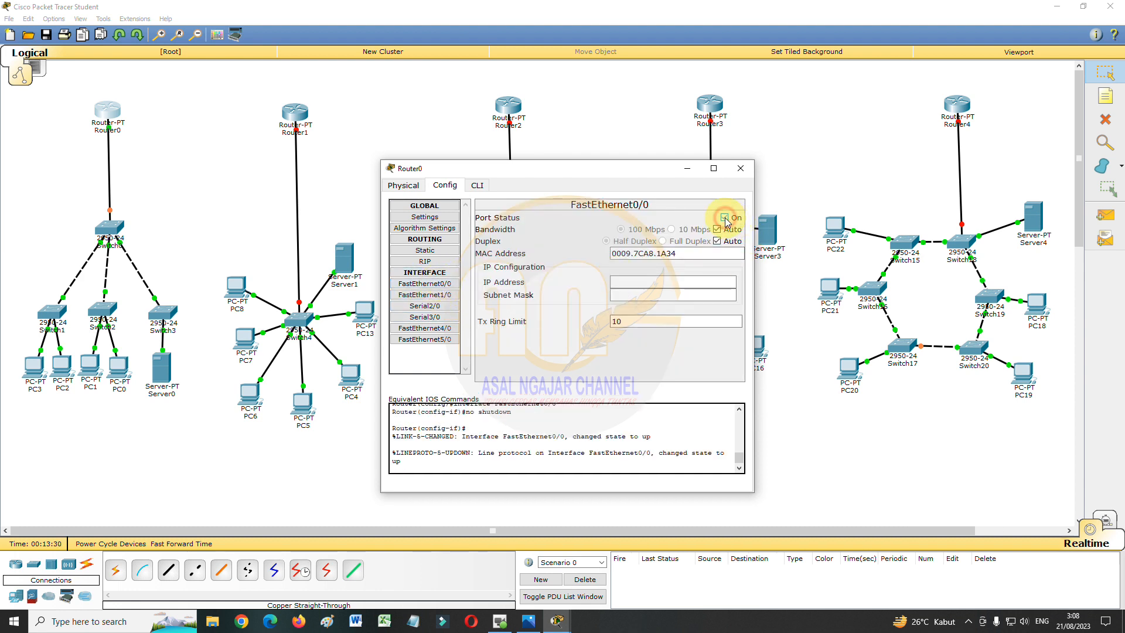
pyautogui.click(677, 285)
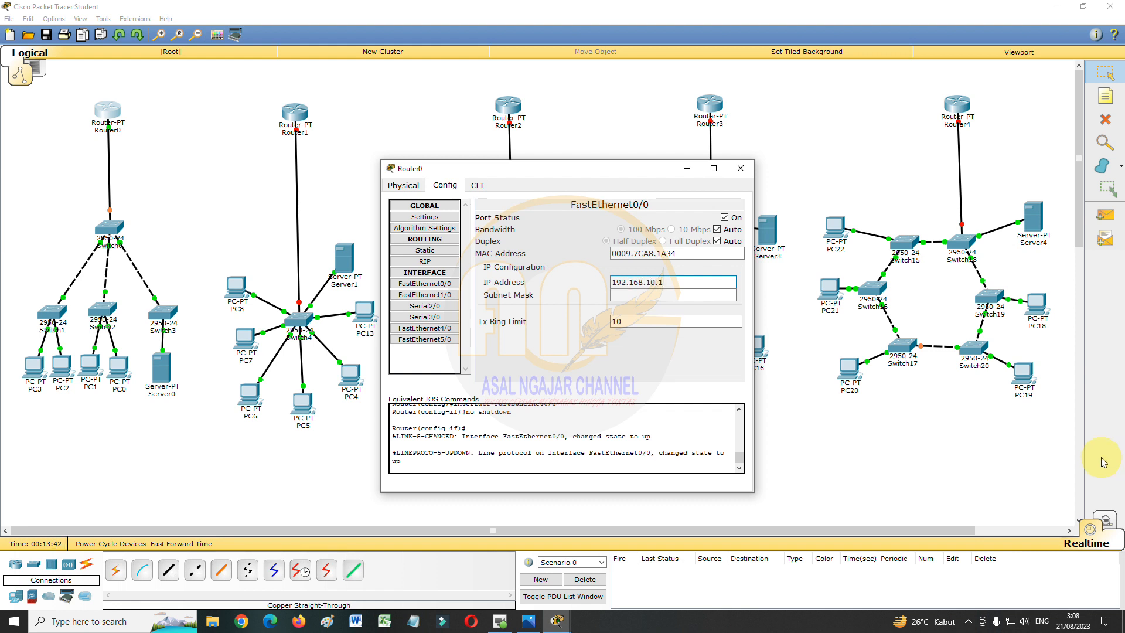
pyautogui.click(703, 297)
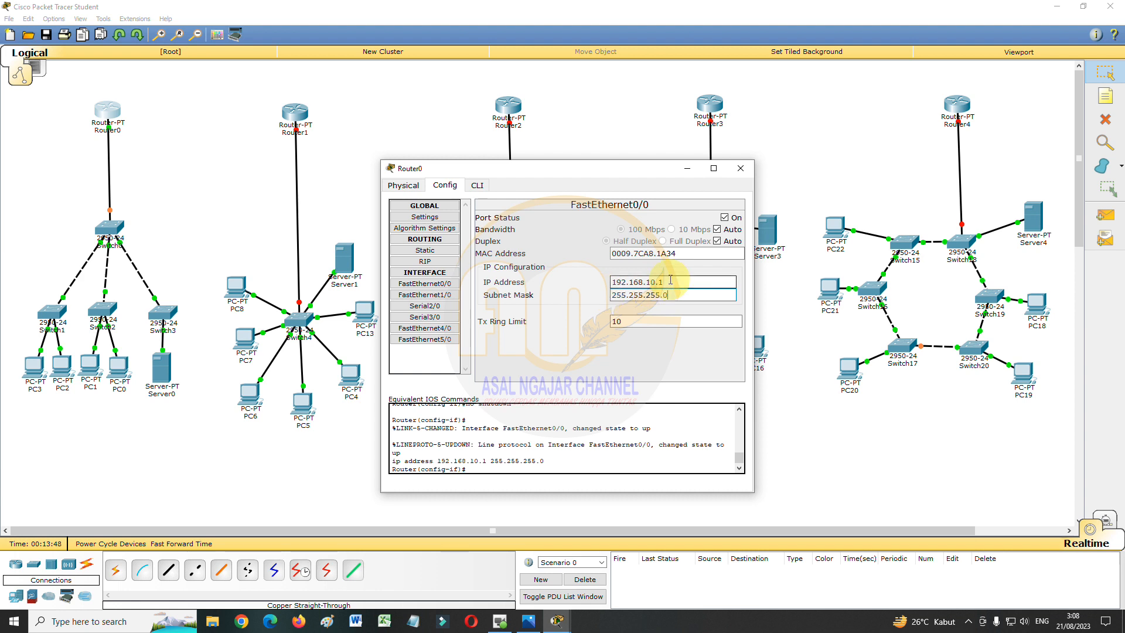
pyautogui.moveTo(702, 281); pyautogui.dragTo(579, 286)
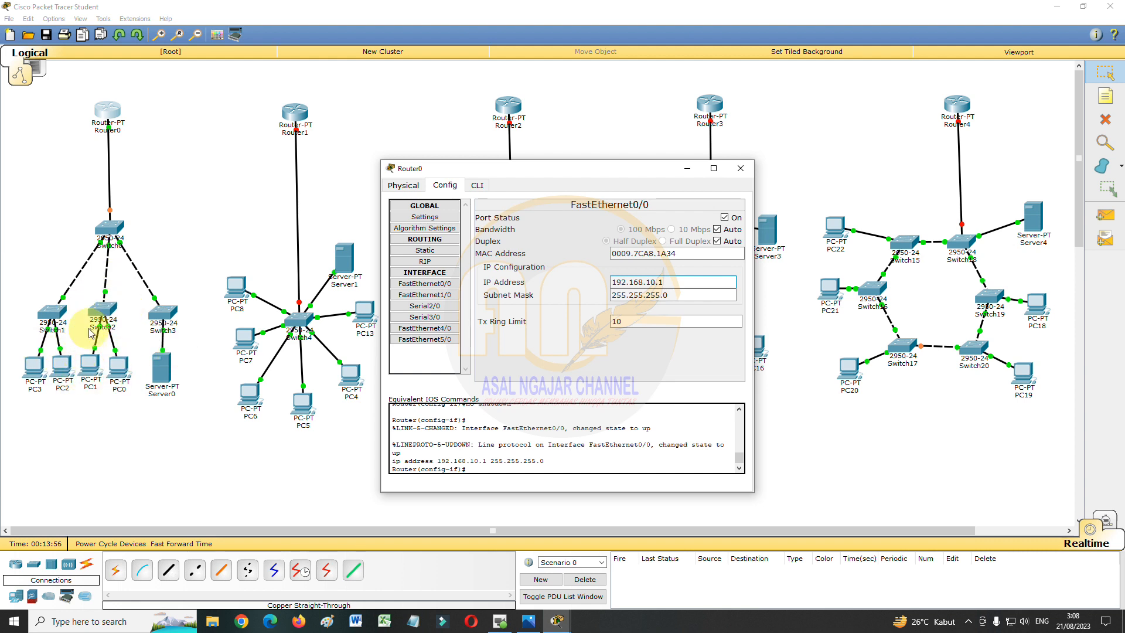
pyautogui.click(740, 168)
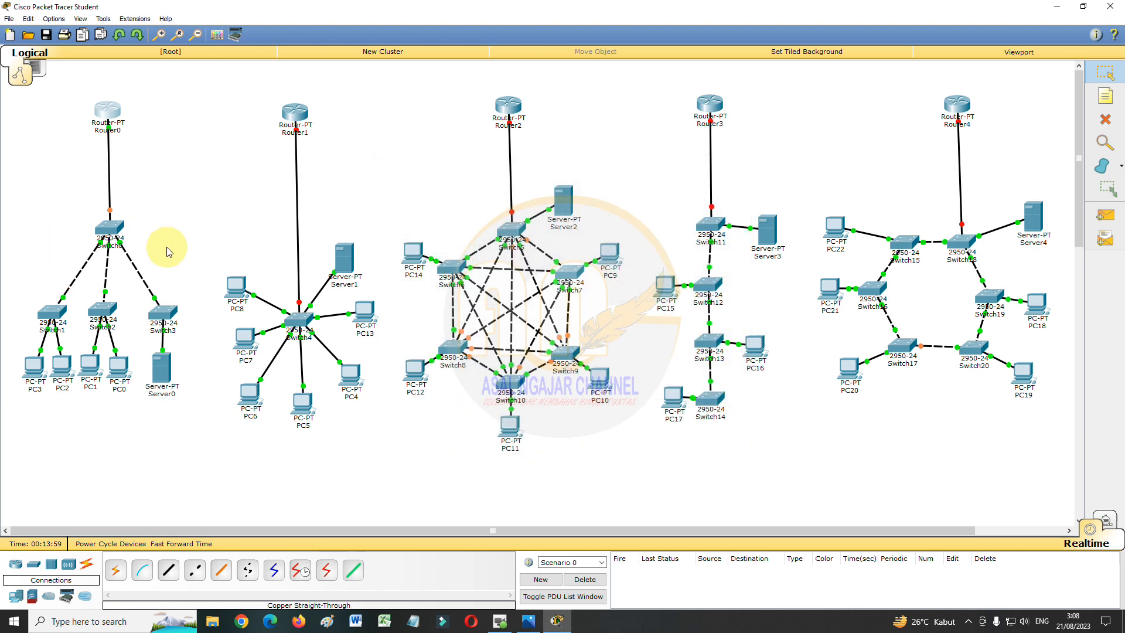
# - Give Server0 the static IP address 192.168.10.2, subnet mask 255.255.255.0 and default gateway 192.168.10.1
pyautogui.click(163, 378)
pyautogui.click(533, 187)
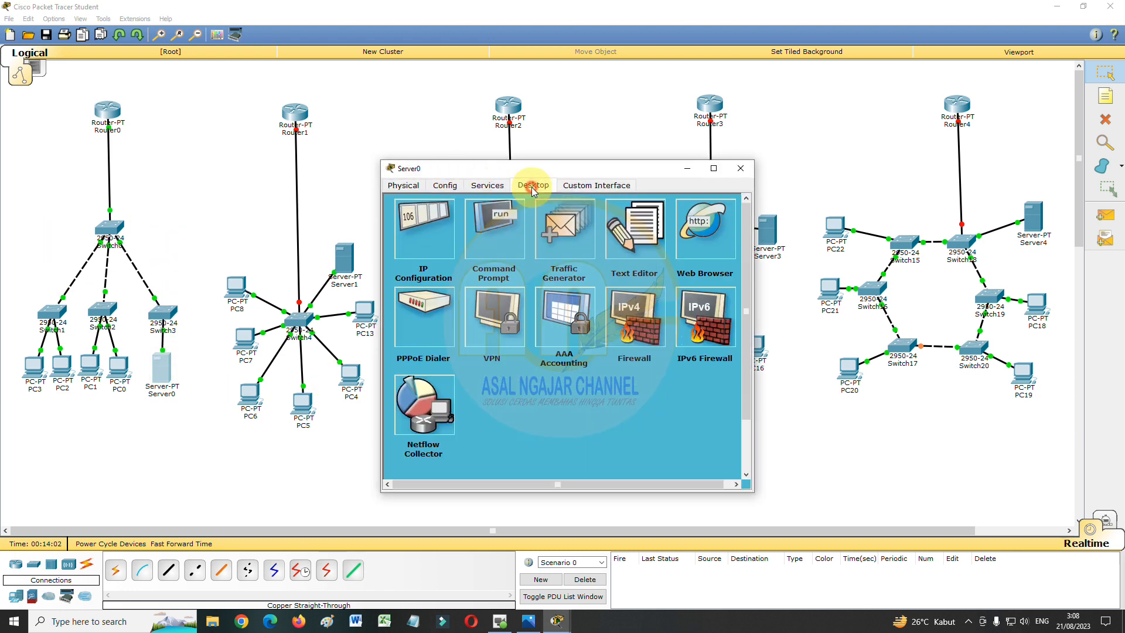
pyautogui.click(418, 232)
pyautogui.click(596, 273)
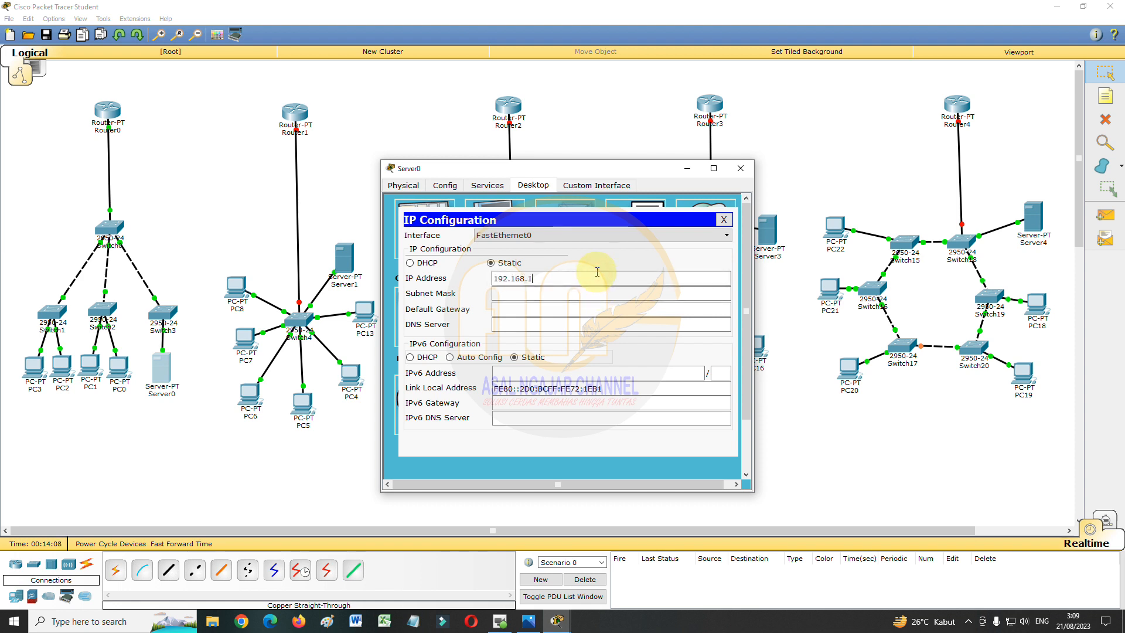
pyautogui.write('192.168.10.2')
pyautogui.click(533, 294)
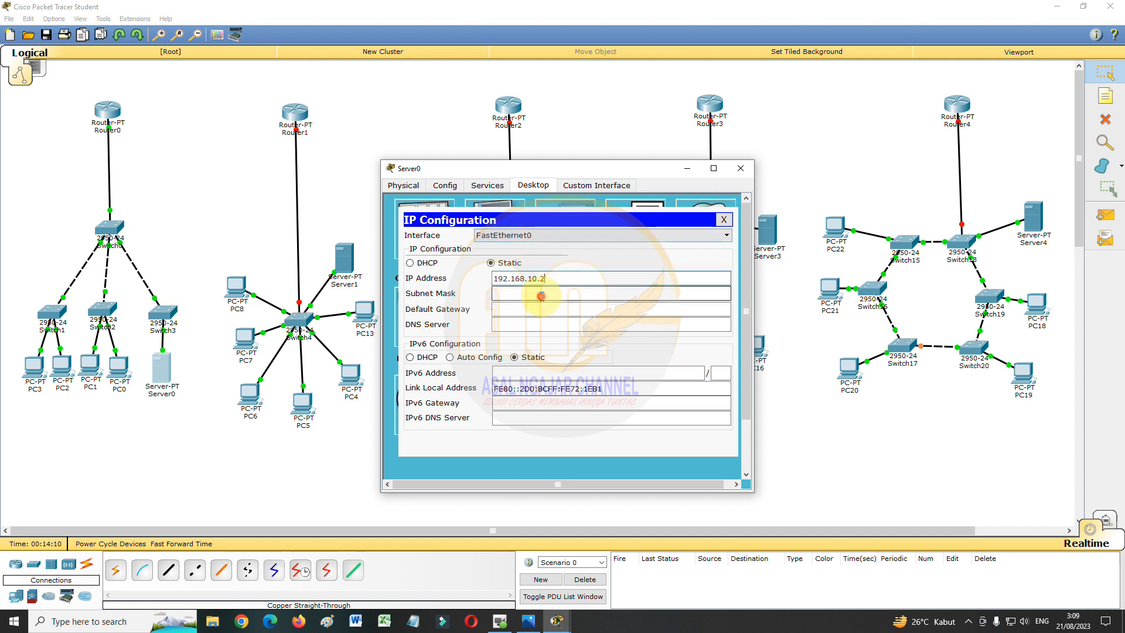
pyautogui.click(543, 308)
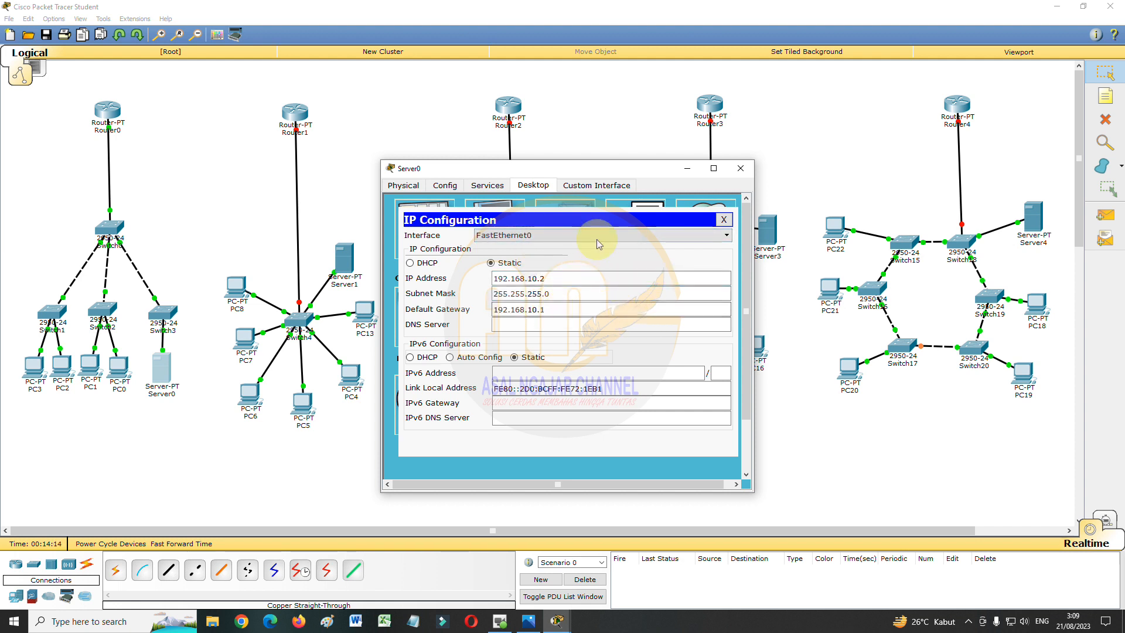
# - Enable DHCP on Server0 and save serverPool with default gateway 192.168.10.1 and start IP address 192.168.10.3
pyautogui.click(496, 186)
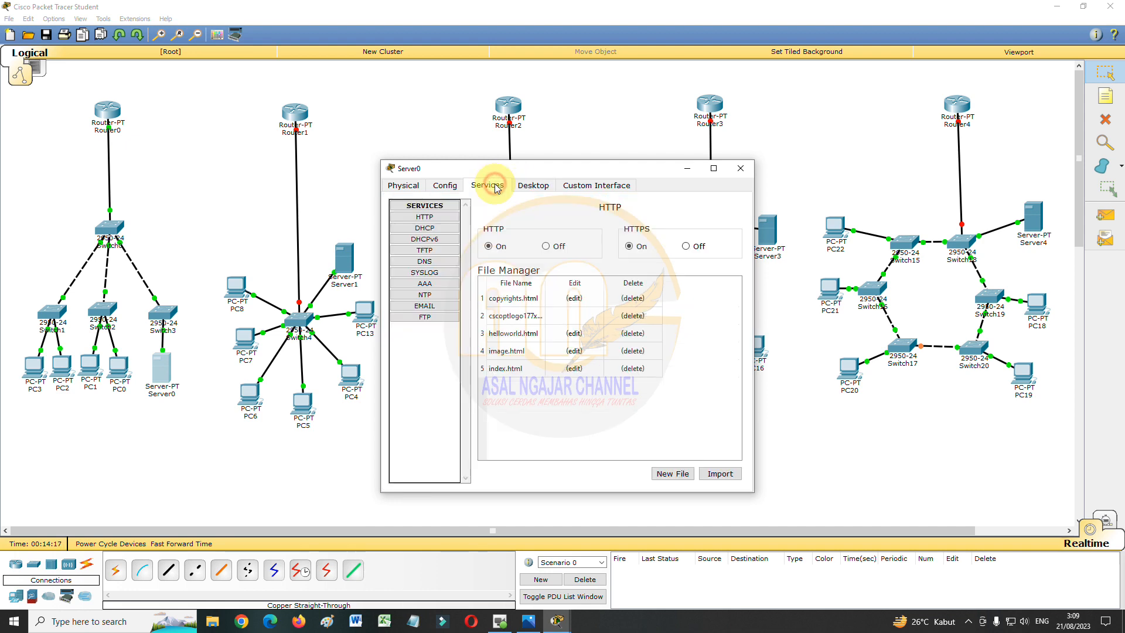
pyautogui.click(434, 228)
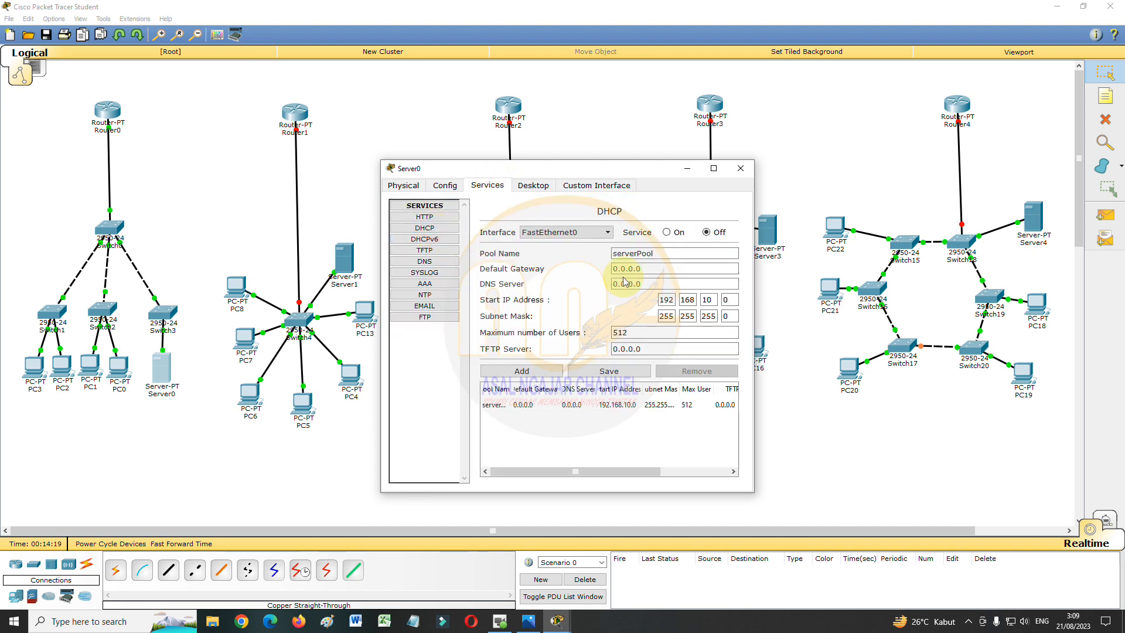
pyautogui.click(668, 233)
pyautogui.click(660, 268)
pyautogui.moveTo(636, 270); pyautogui.dragTo(588, 276)
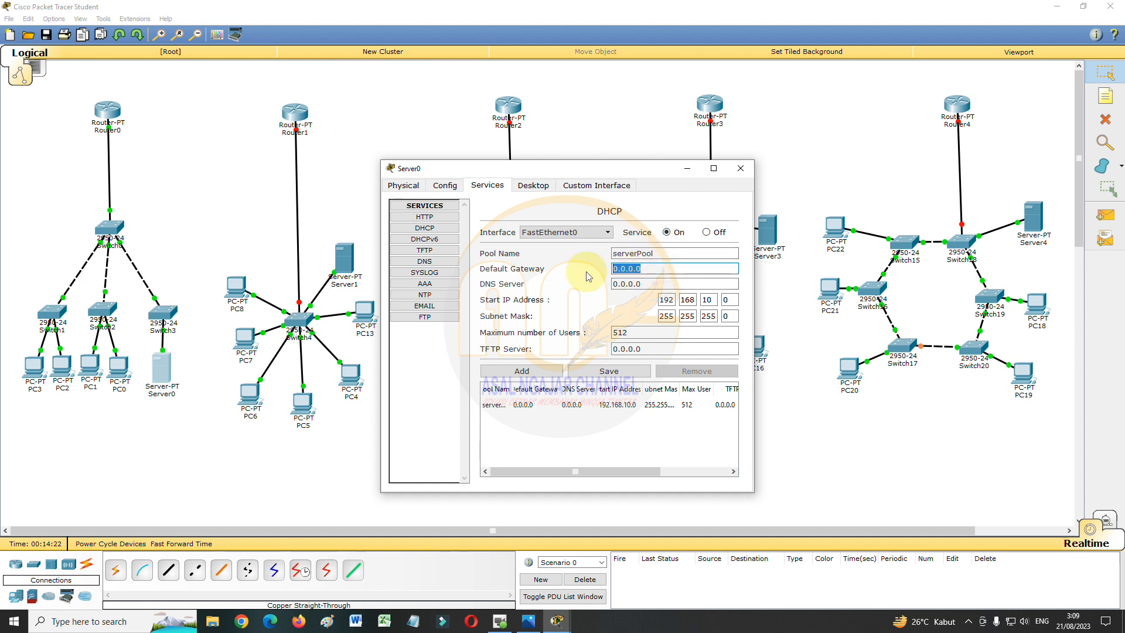
pyautogui.write('192.168.10.1')
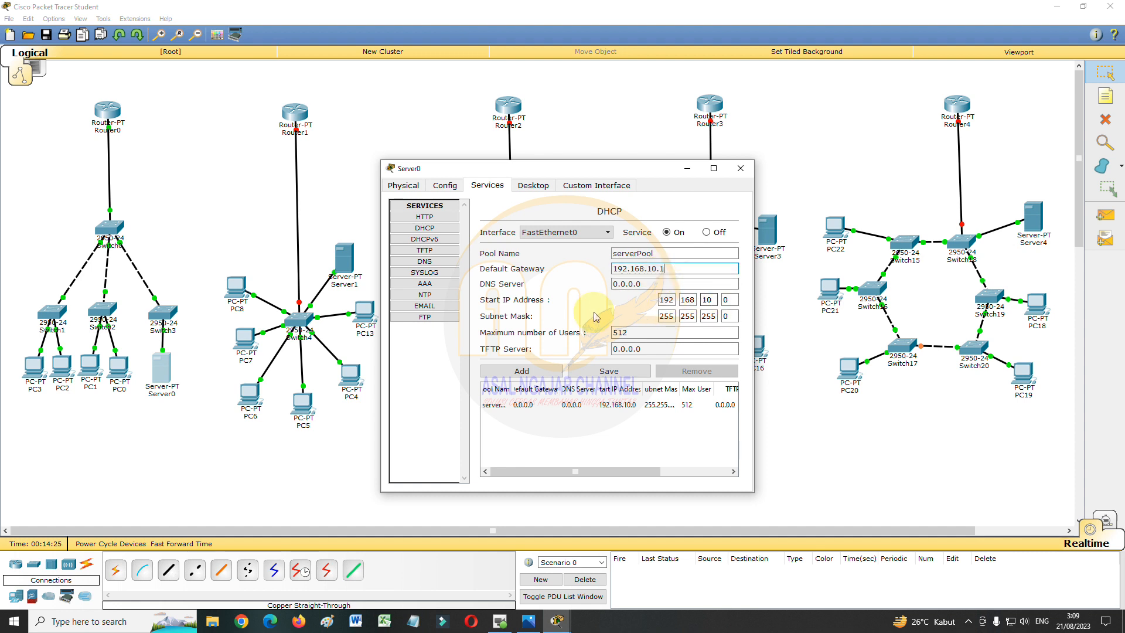
pyautogui.click(723, 300)
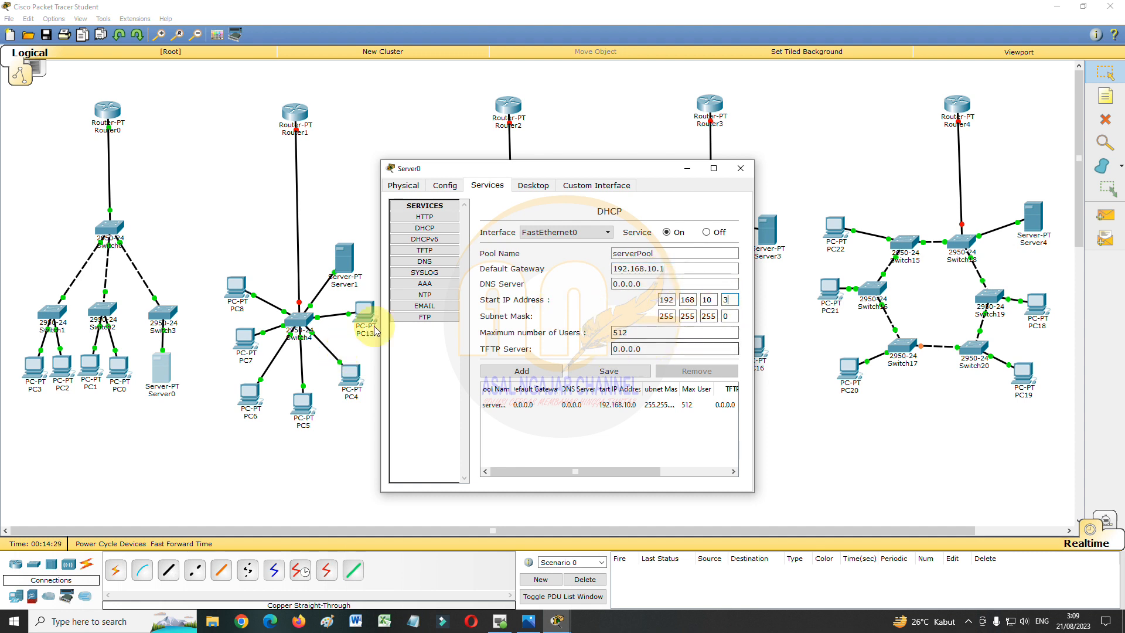
pyautogui.click(607, 373)
pyautogui.click(603, 405)
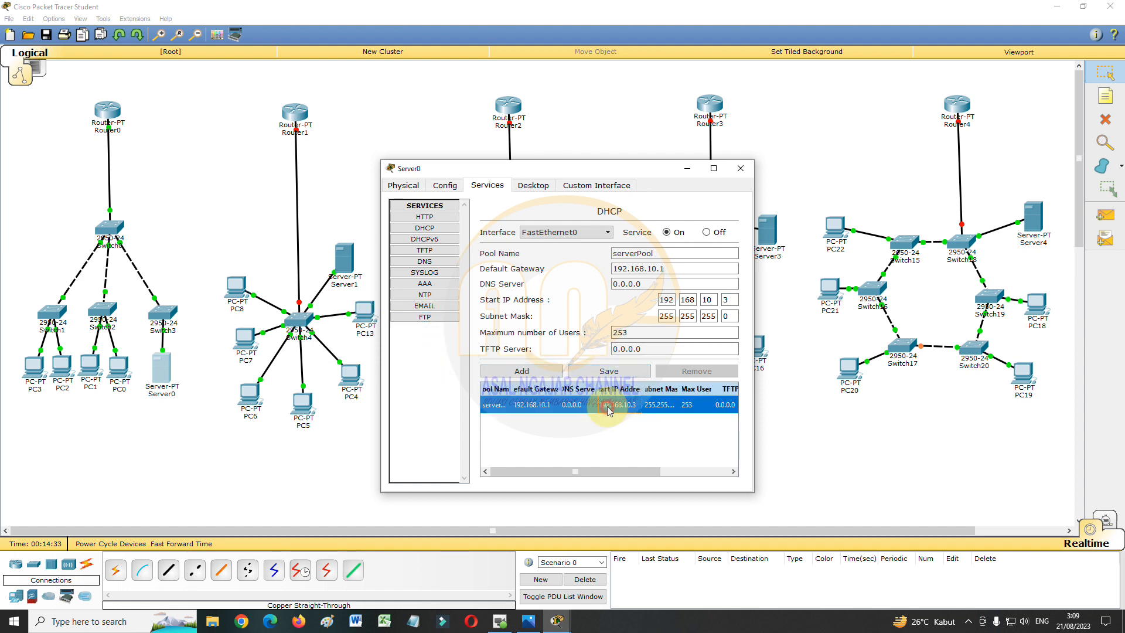
pyautogui.click(739, 170)
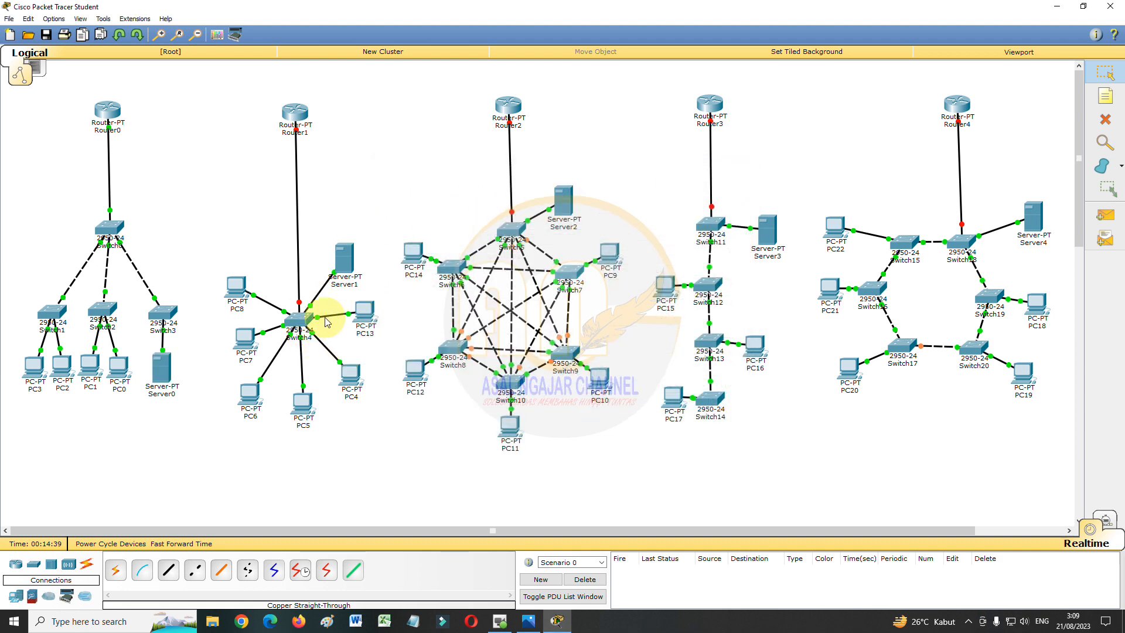
# - Turn on Router1's FastEthernet0/0 port and assign it IP address 192.168.20.1 with subnet mask 255.255.255.0
pyautogui.click(297, 122)
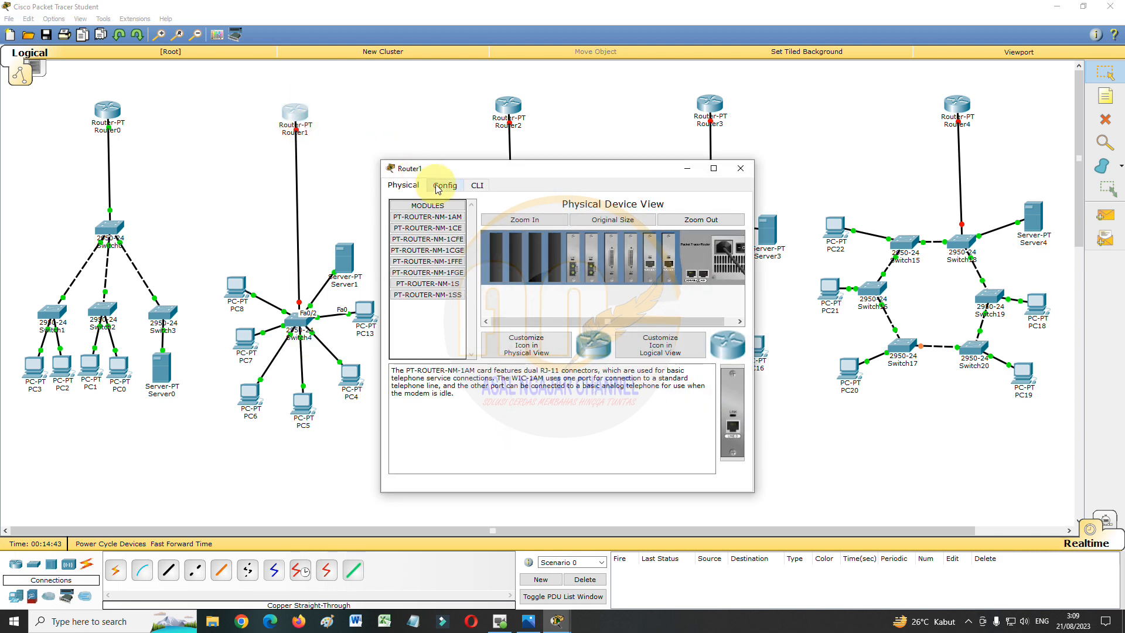
pyautogui.click(443, 186)
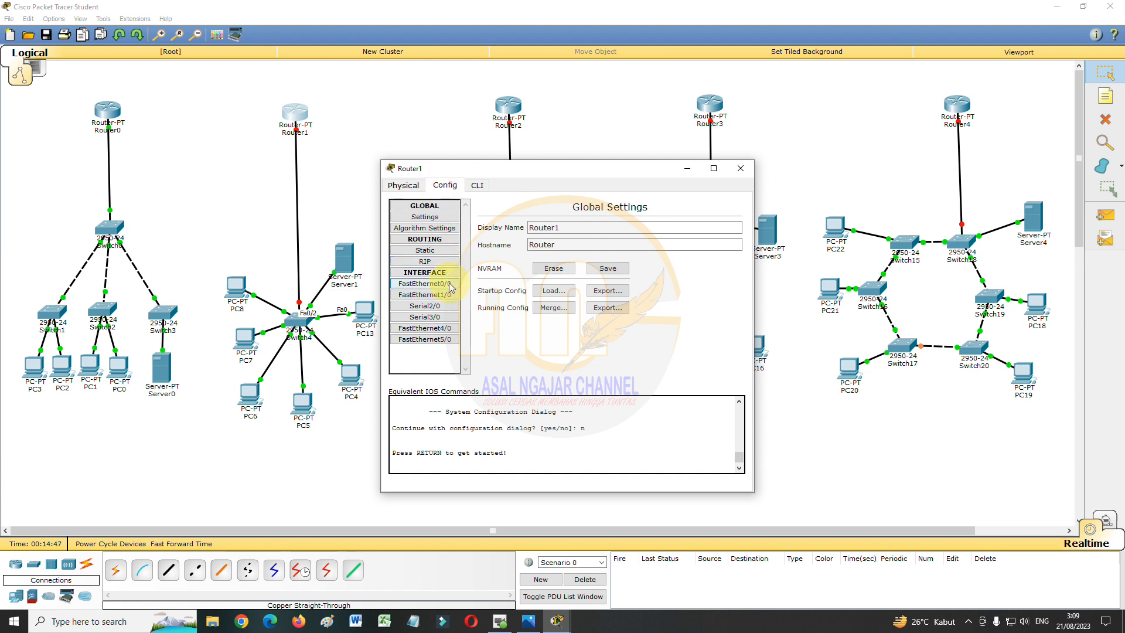
pyautogui.click(424, 284)
pyautogui.click(725, 218)
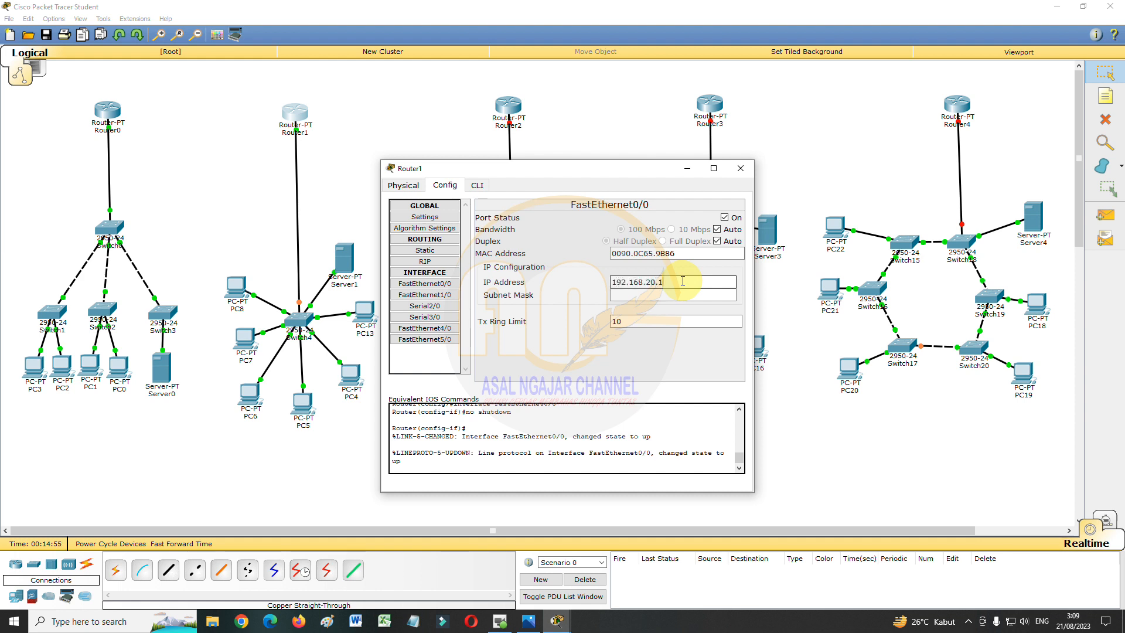
pyautogui.click(665, 296)
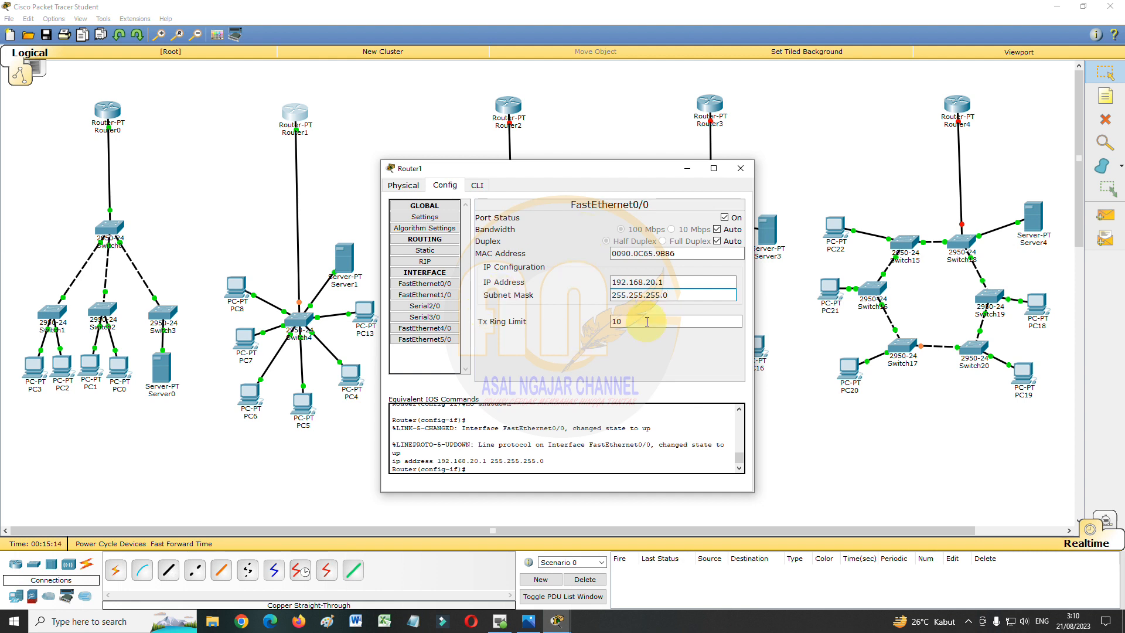
pyautogui.click(739, 169)
# - Give Server1 the static IP address 192.168.20.2, subnet mask 255.255.255.0 and default gateway 192.168.20.1
pyautogui.click(346, 270)
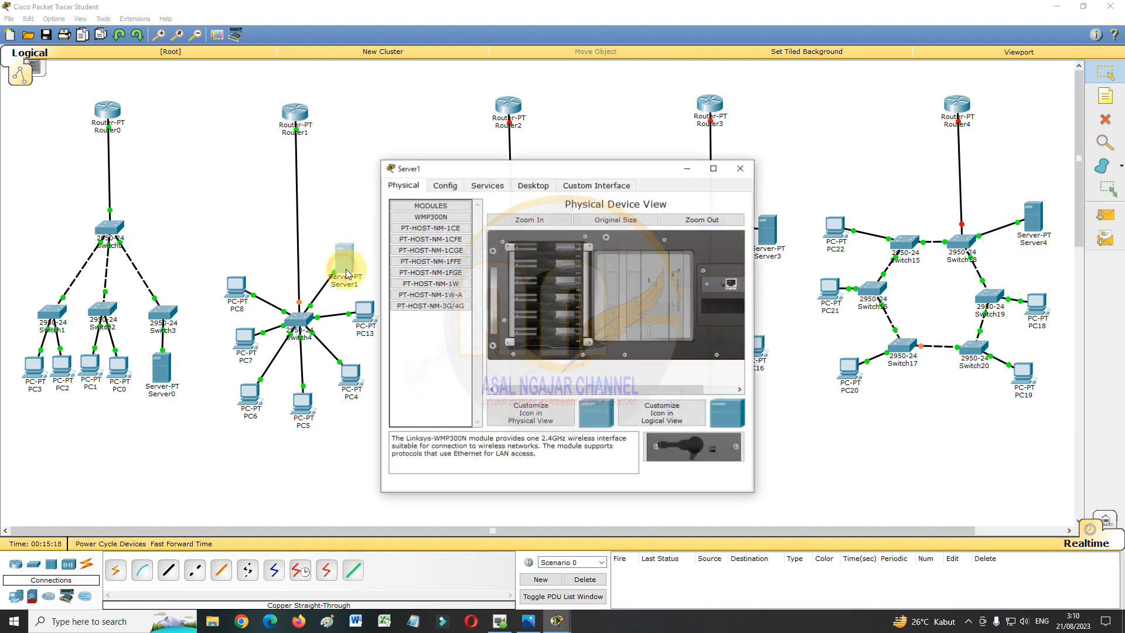
pyautogui.click(533, 185)
pyautogui.click(433, 221)
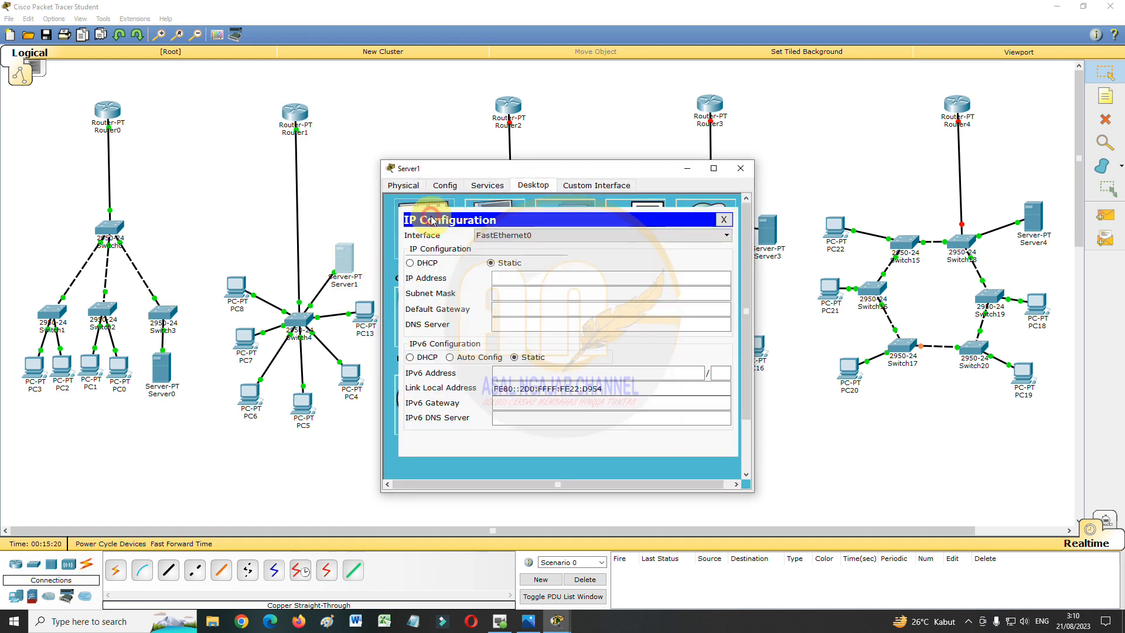
pyautogui.click(529, 275)
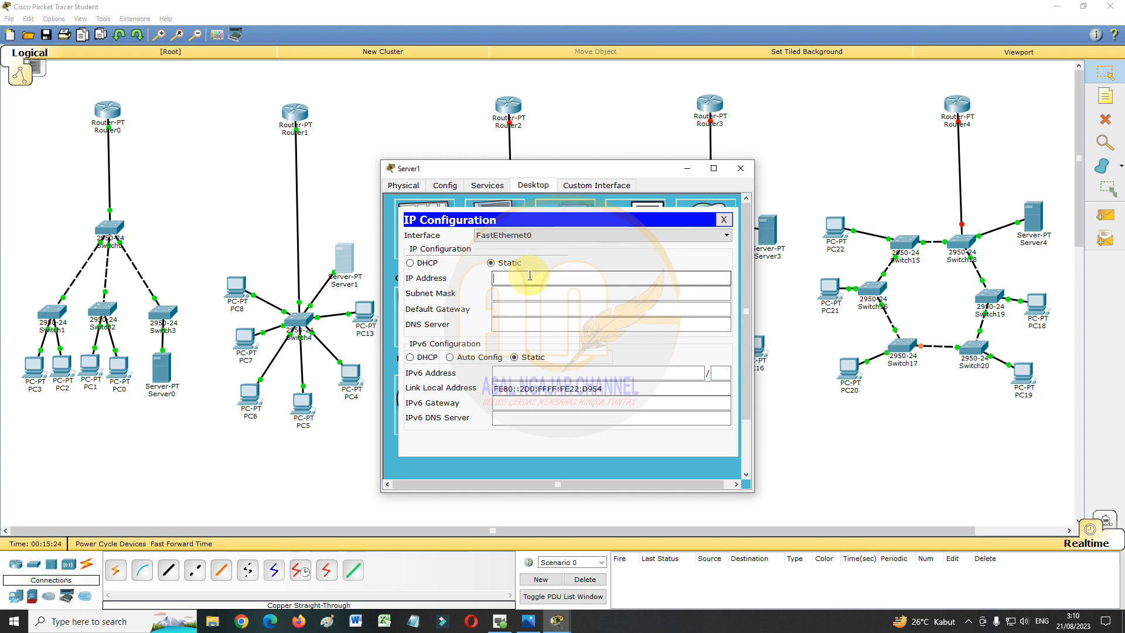
pyautogui.moveTo(533, 278); pyautogui.dragTo(534, 279)
pyautogui.click(558, 292)
pyautogui.click(560, 308)
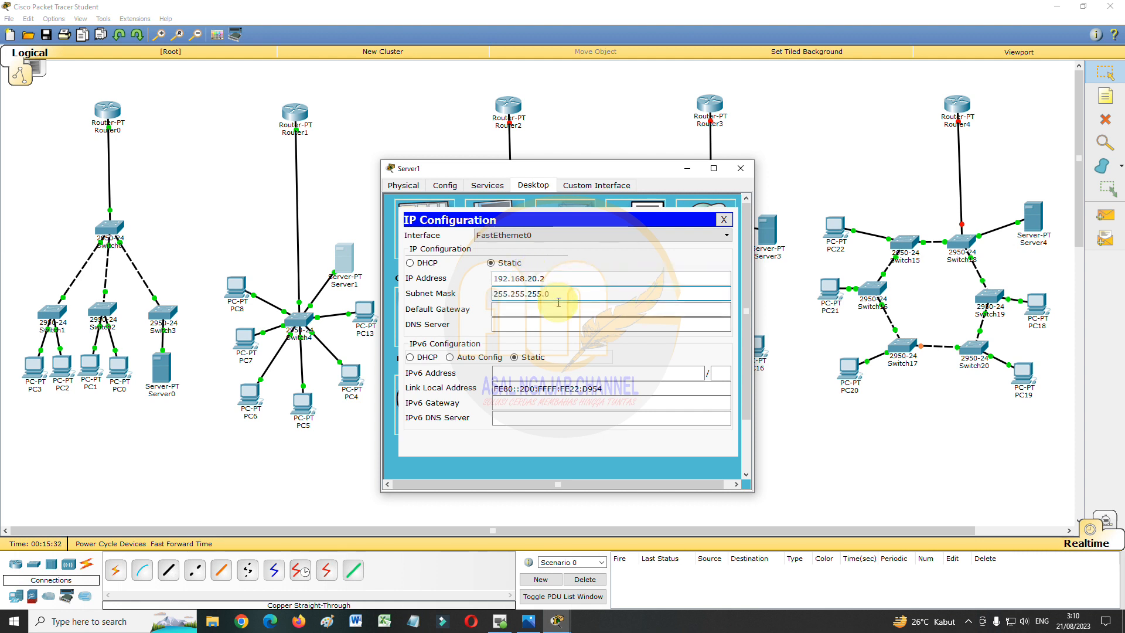
pyautogui.write('192.168.20.1')
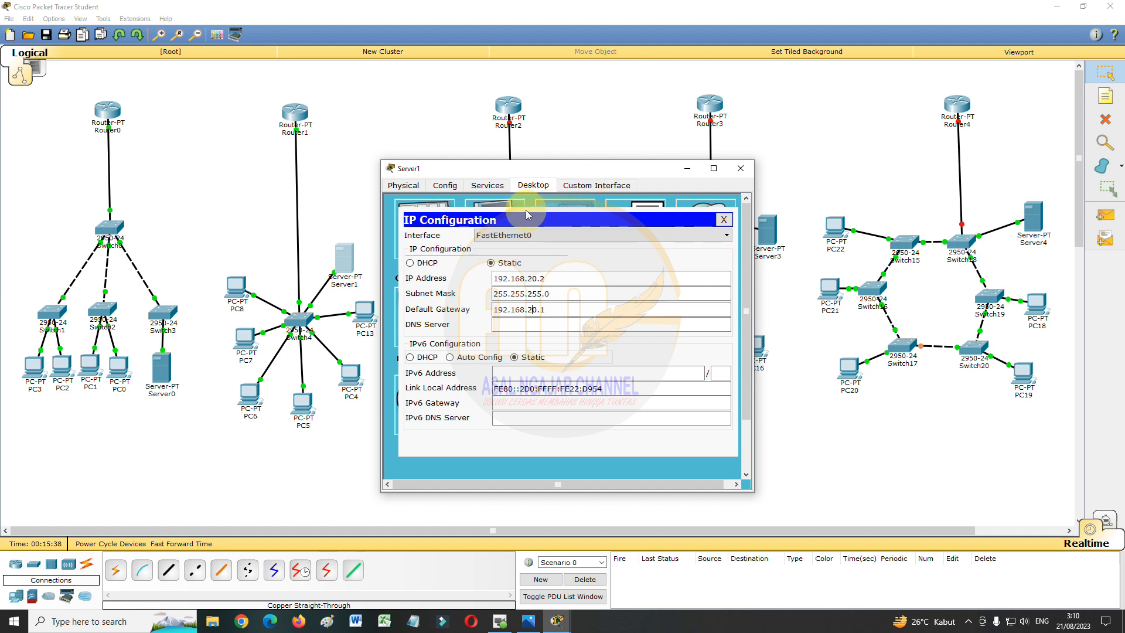
# - Enable DHCP on Server1 and save serverPool with default gateway 192.168.20.1 and start IP address 192.168.20.3
pyautogui.click(493, 188)
pyautogui.click(437, 228)
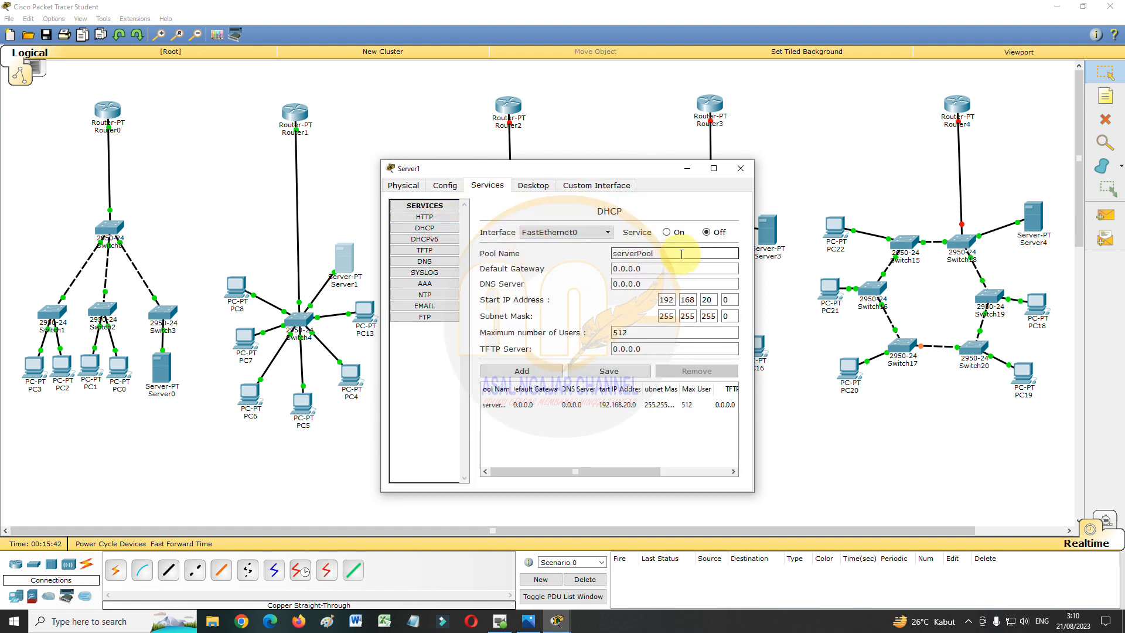
pyautogui.click(666, 232)
pyautogui.moveTo(658, 268); pyautogui.dragTo(591, 275)
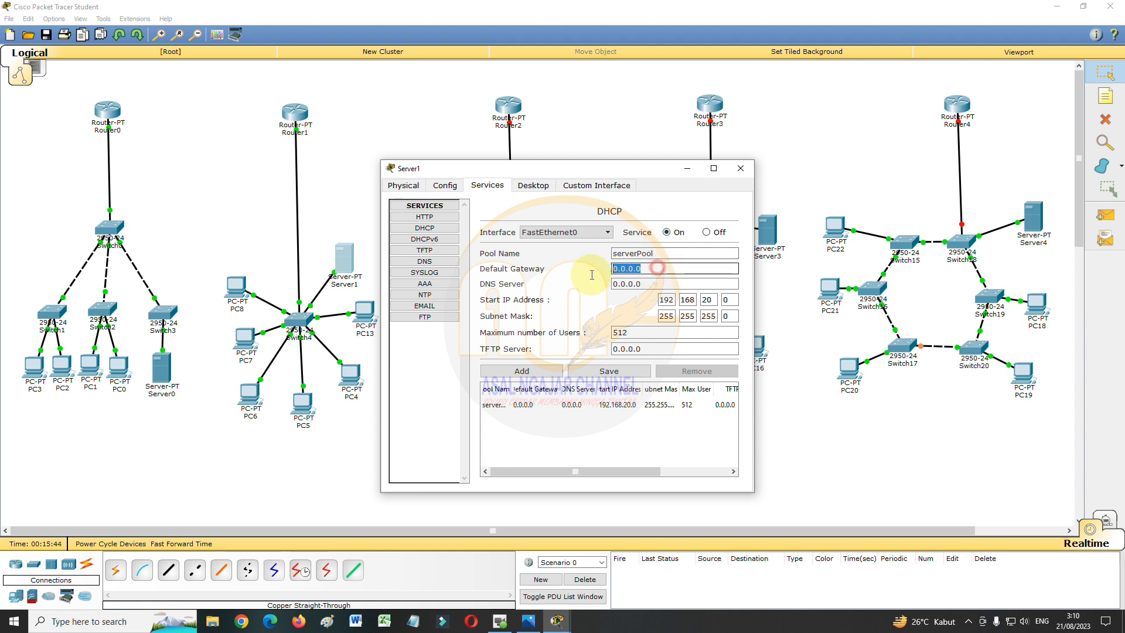
pyautogui.write('192.168.10.1')
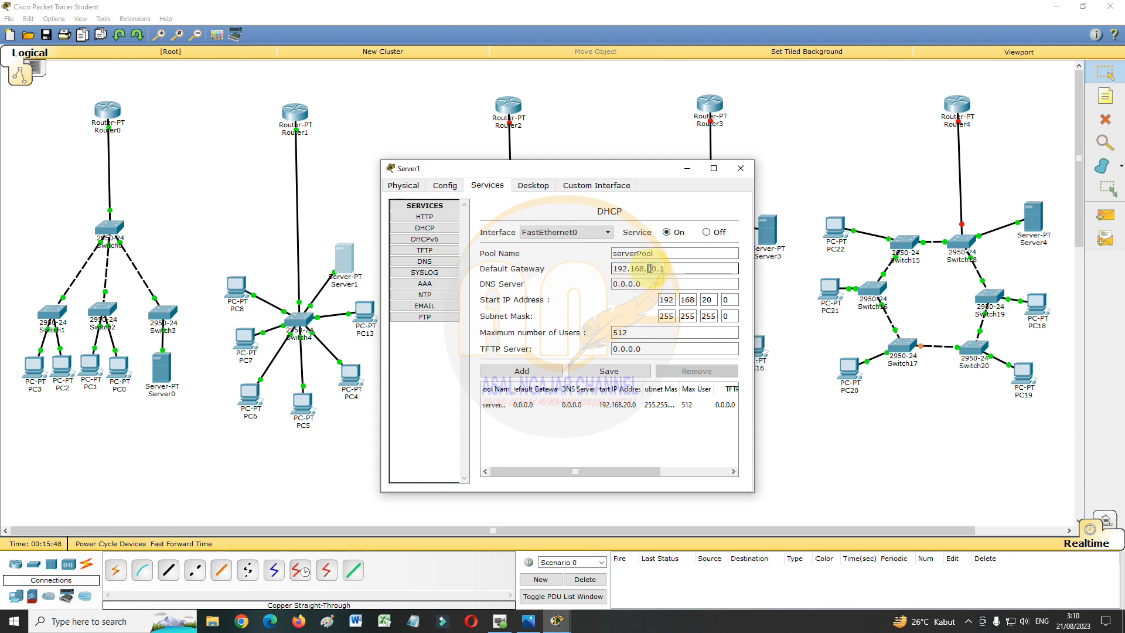
pyautogui.click(723, 301)
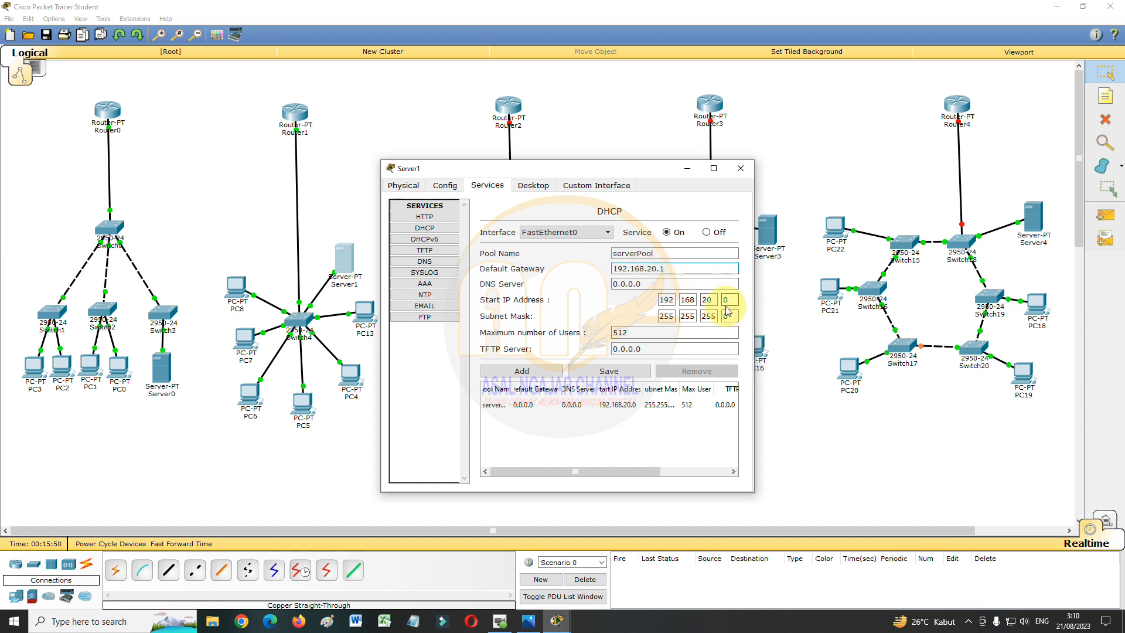
pyautogui.moveTo(733, 300); pyautogui.dragTo(709, 296)
pyautogui.write('3')
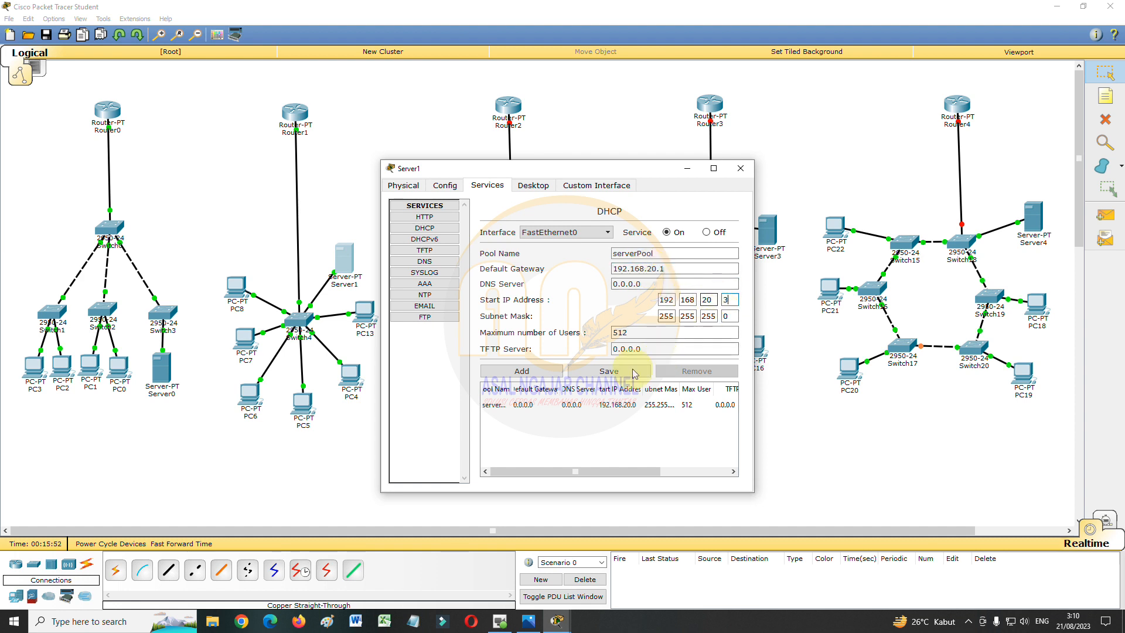
pyautogui.click(612, 370)
pyautogui.click(618, 406)
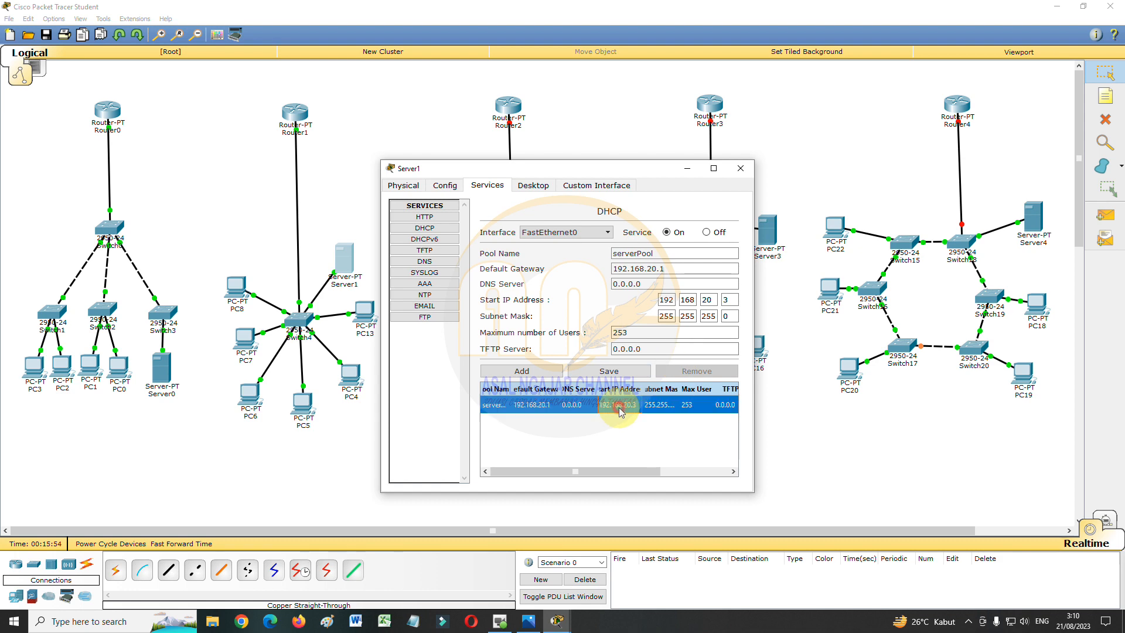
pyautogui.click(742, 171)
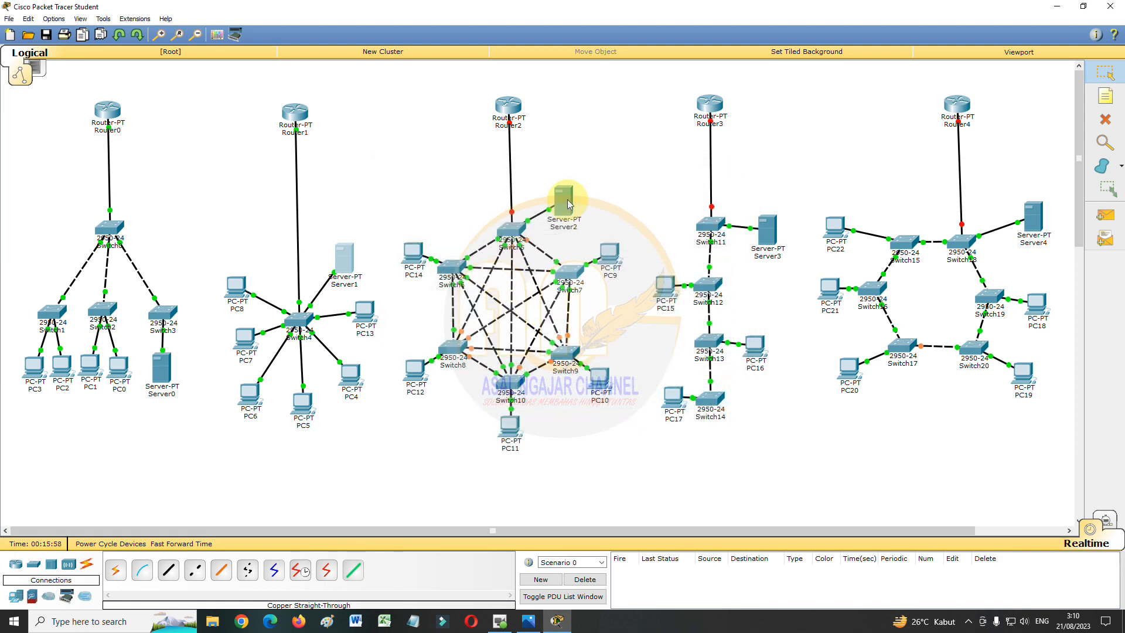
# - Turn on Router2's FastEthernet0/0 port and assign it IP address 192.168.30.1 with subnet mask 255.255.255.0
pyautogui.click(510, 106)
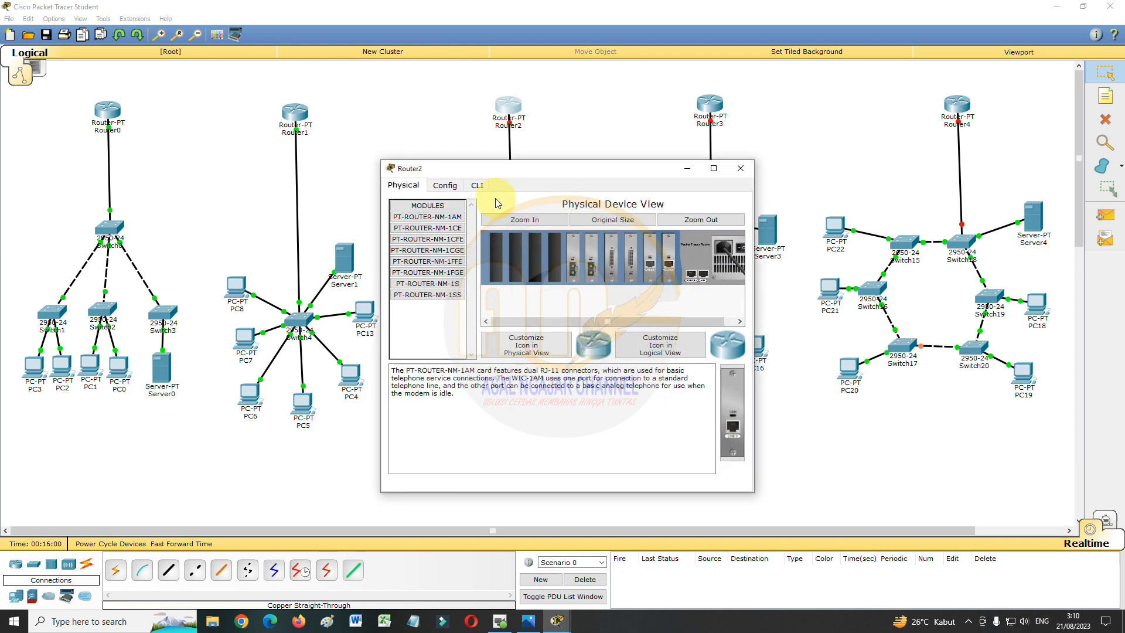
pyautogui.click(448, 186)
pyautogui.click(417, 285)
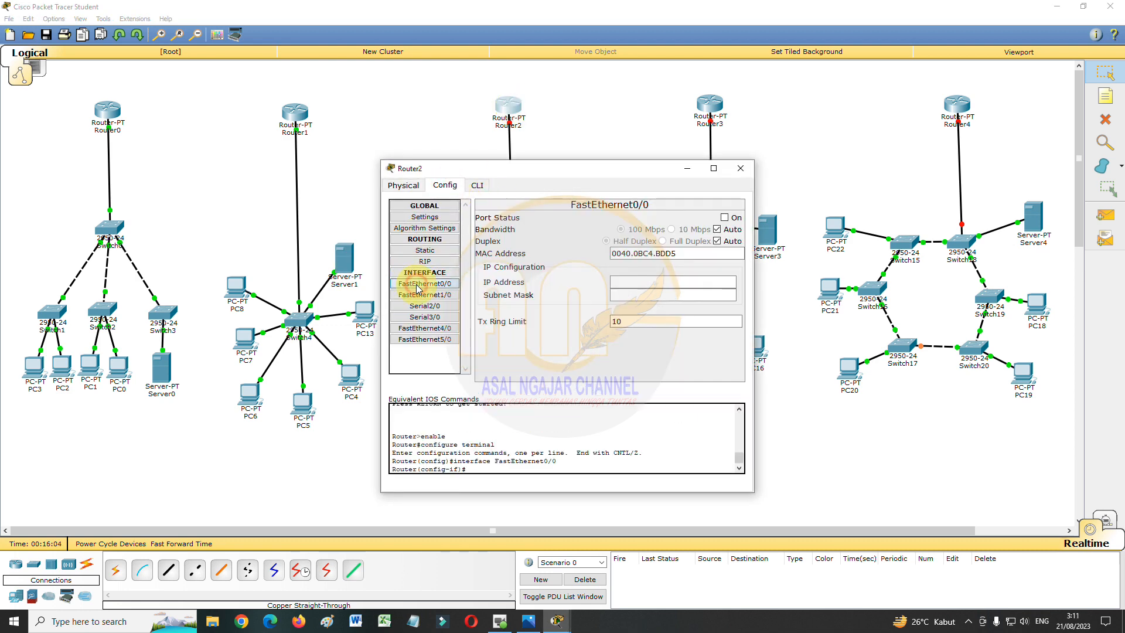
pyautogui.click(724, 218)
pyautogui.click(669, 282)
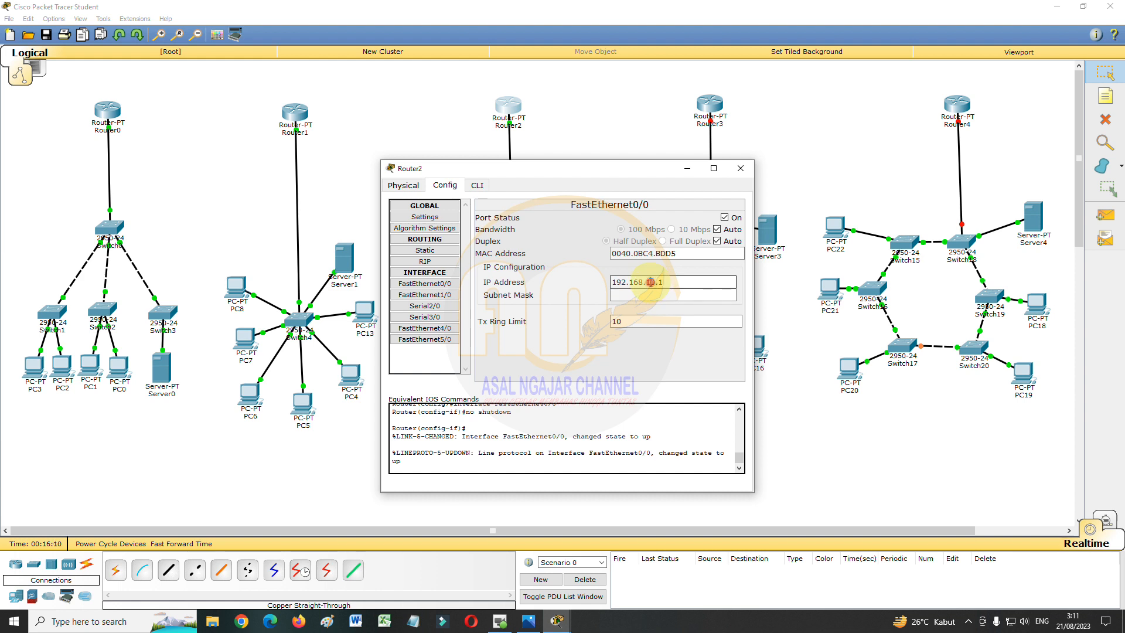
pyautogui.moveTo(650, 281); pyautogui.dragTo(648, 281)
pyautogui.write('3')
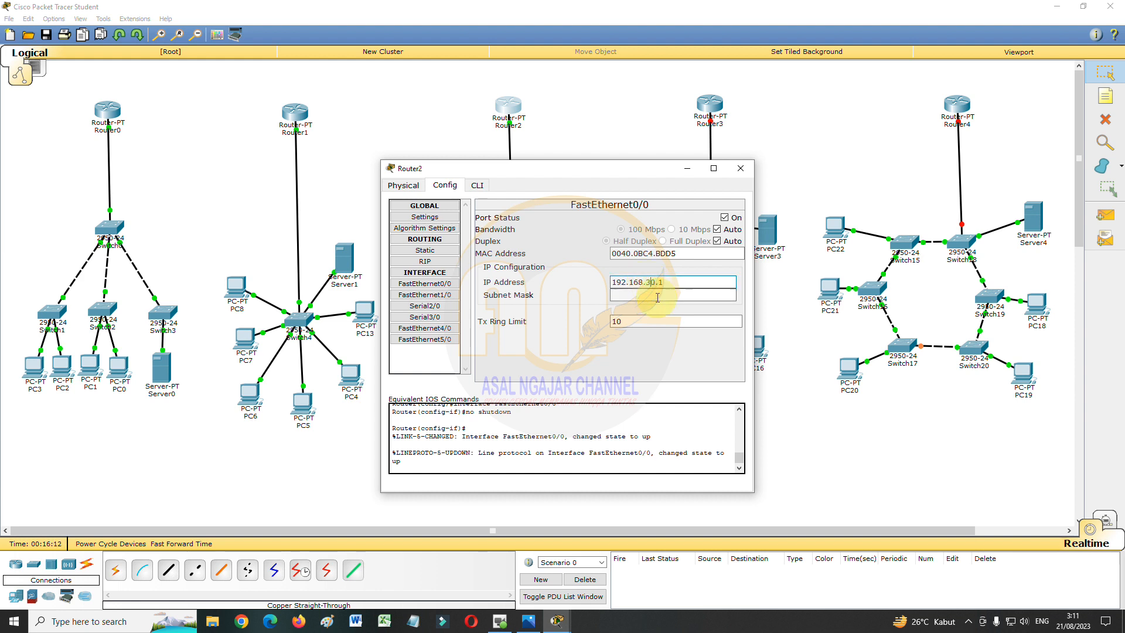
pyautogui.click(660, 295)
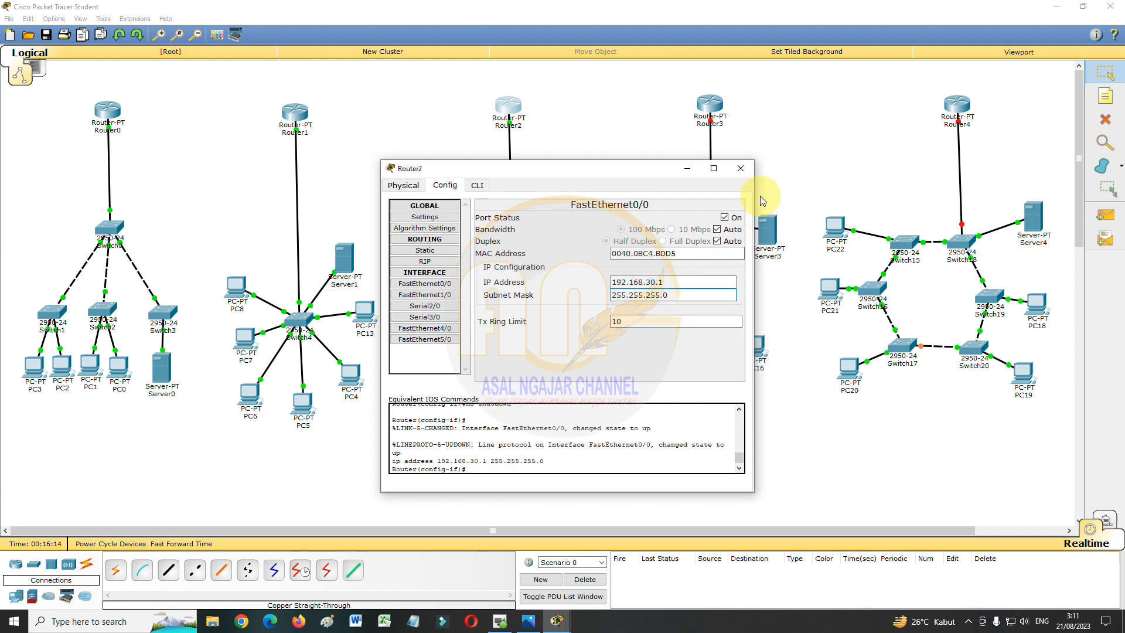
pyautogui.click(741, 168)
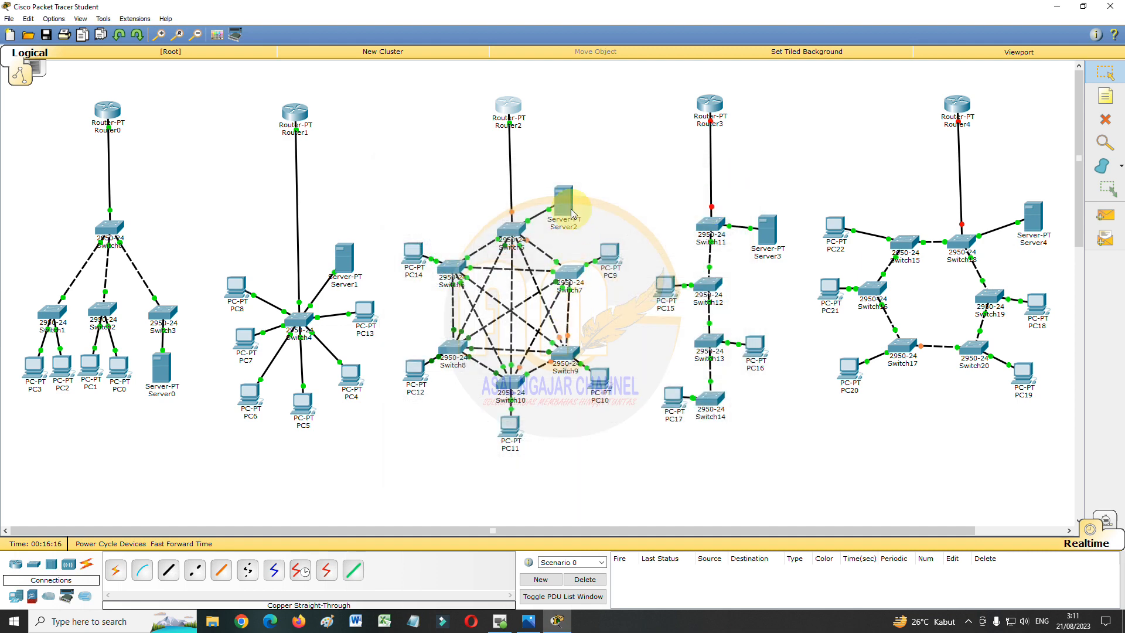
# - Give Server2 the static IP address 192.168.30.2, subnet mask 255.255.255.0 and default gateway 192.168.30.1
pyautogui.click(563, 200)
pyautogui.click(532, 185)
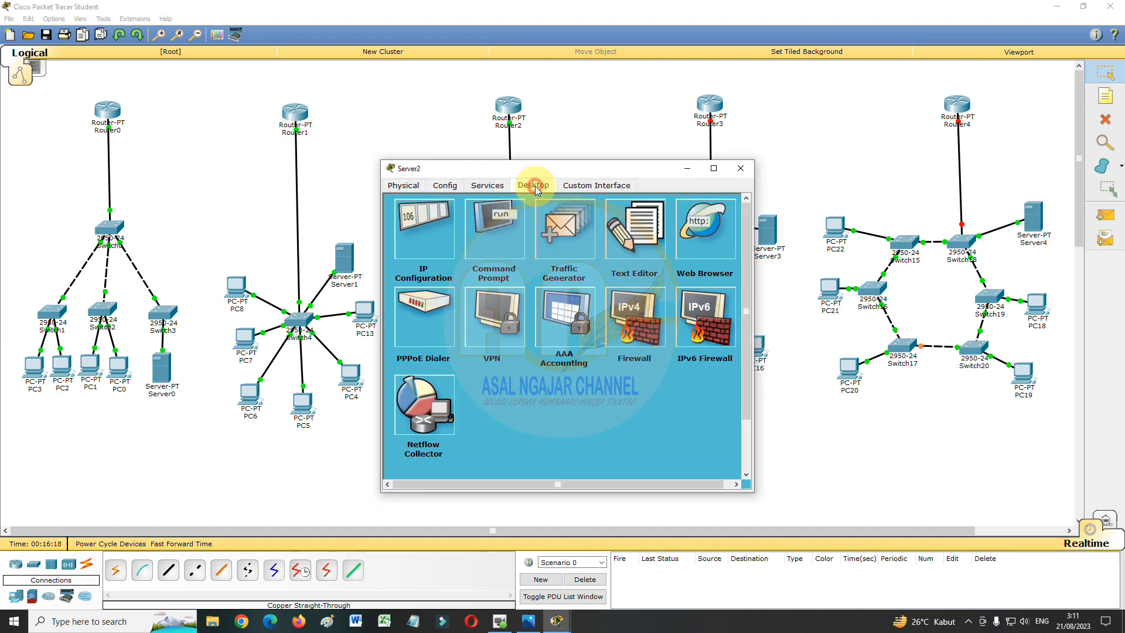
pyautogui.click(433, 234)
pyautogui.click(503, 278)
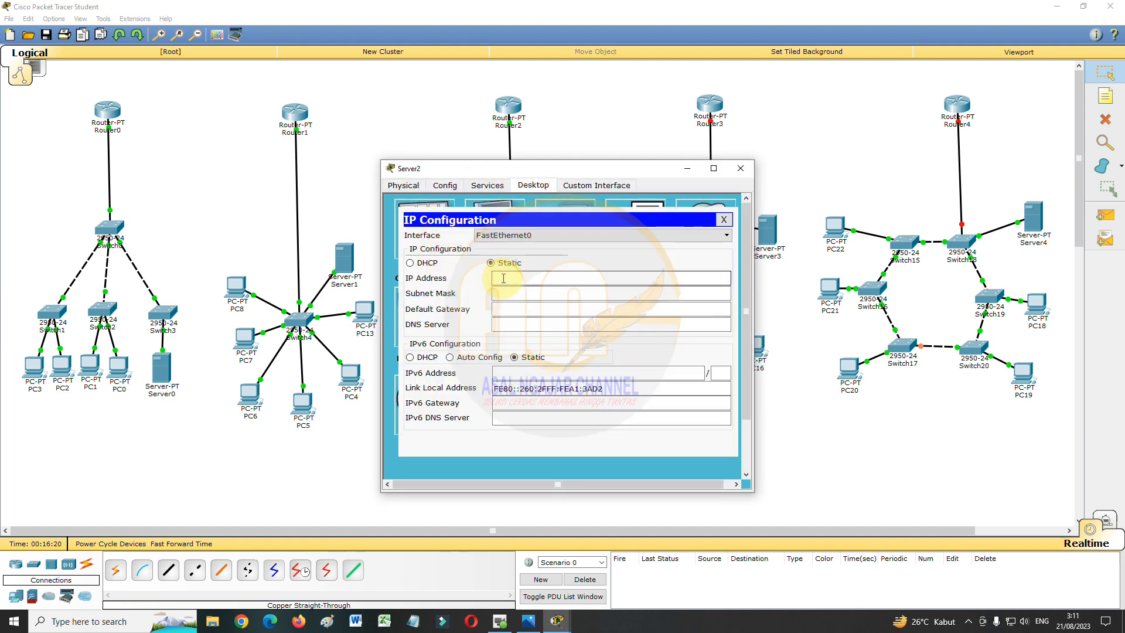
pyautogui.write('192.168.10.1')
pyautogui.moveTo(547, 280); pyautogui.dragTo(533, 276)
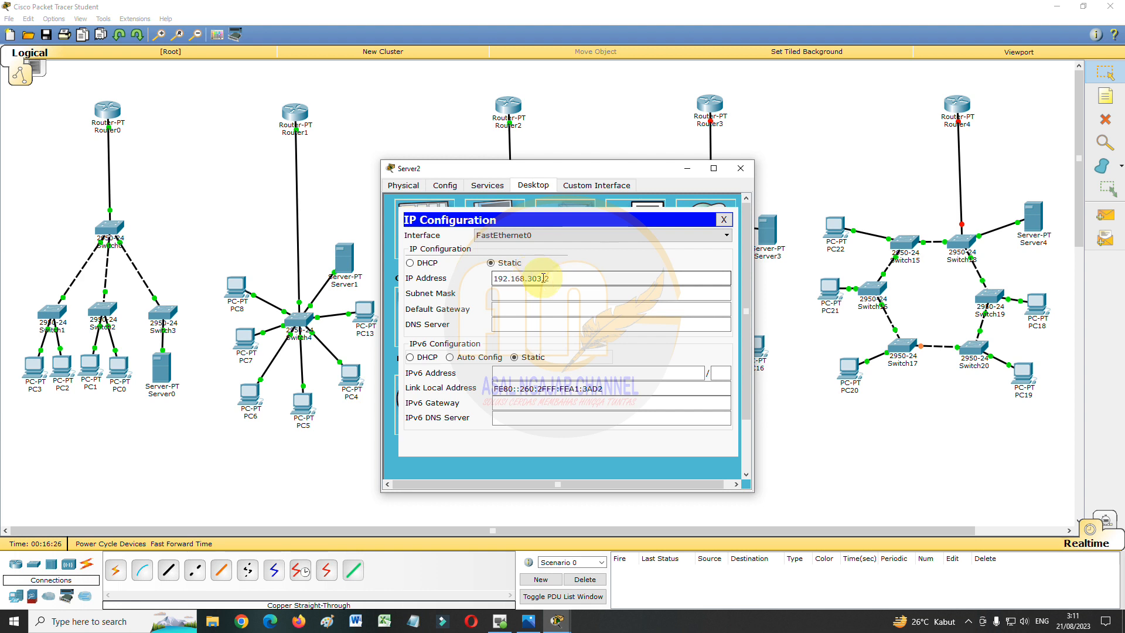
pyautogui.moveTo(549, 281); pyautogui.dragTo(543, 281)
pyautogui.click(537, 293)
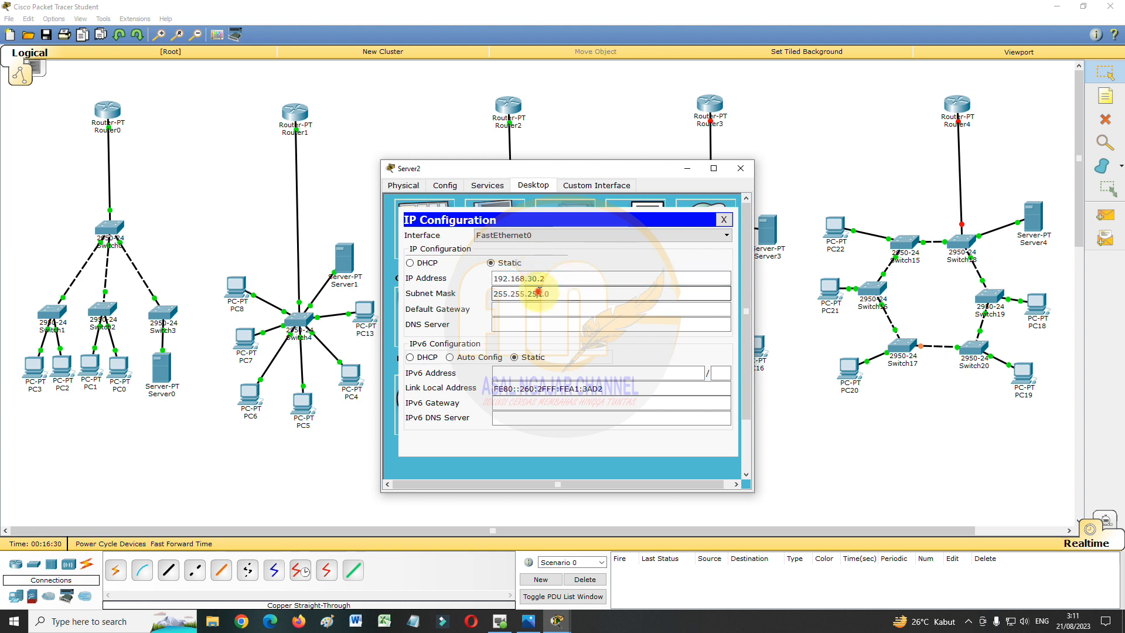
pyautogui.click(538, 308)
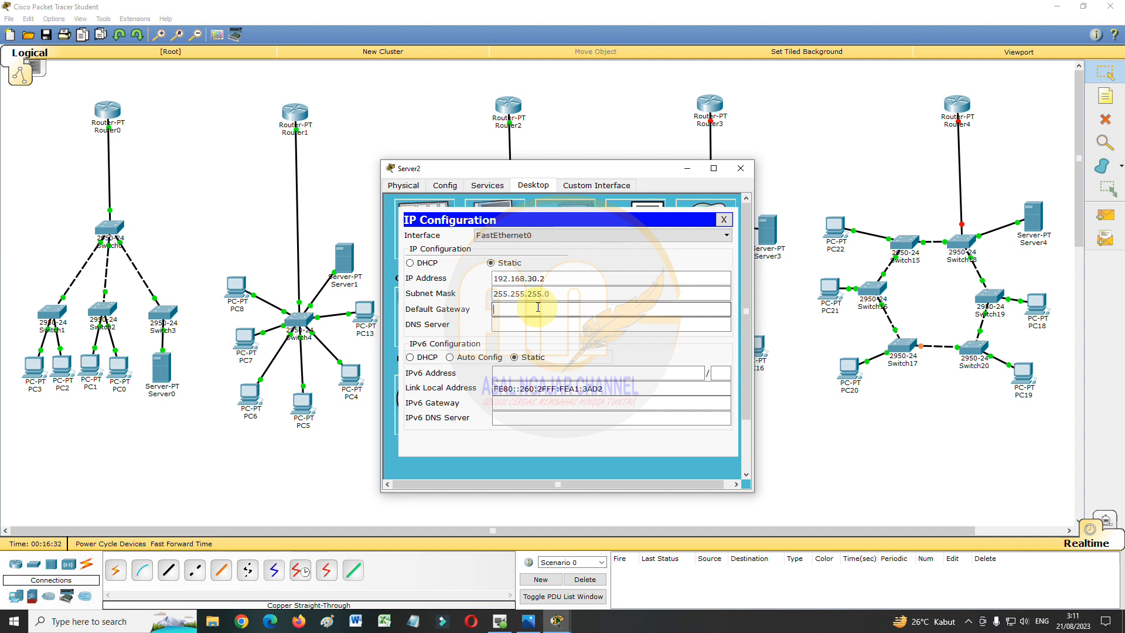
pyautogui.write('192.168.10.1')
pyautogui.moveTo(534, 311); pyautogui.dragTo(529, 309)
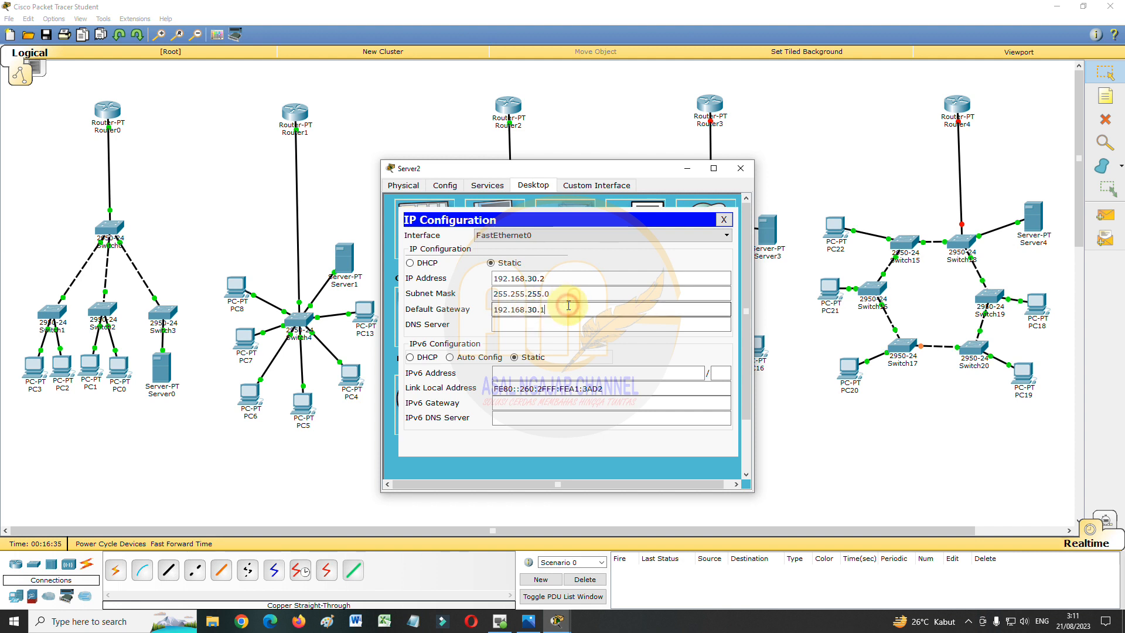
# - Enable DHCP on Server2 and save serverPool with default gateway 192.168.30.1 and start IP address 192.168.30.3
pyautogui.click(486, 189)
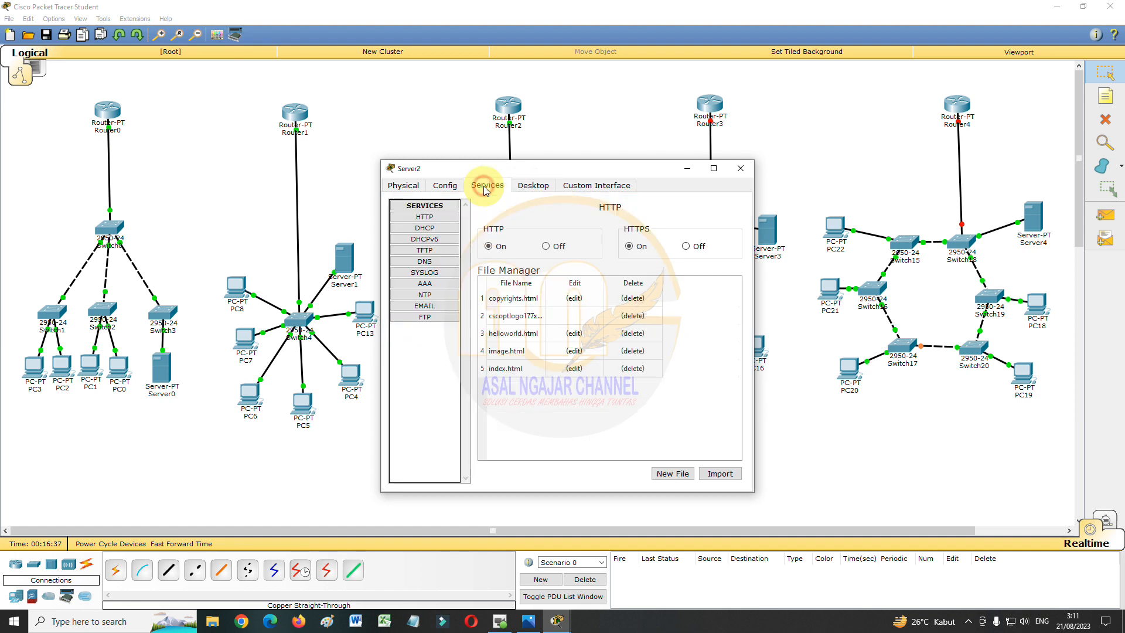
pyautogui.click(445, 229)
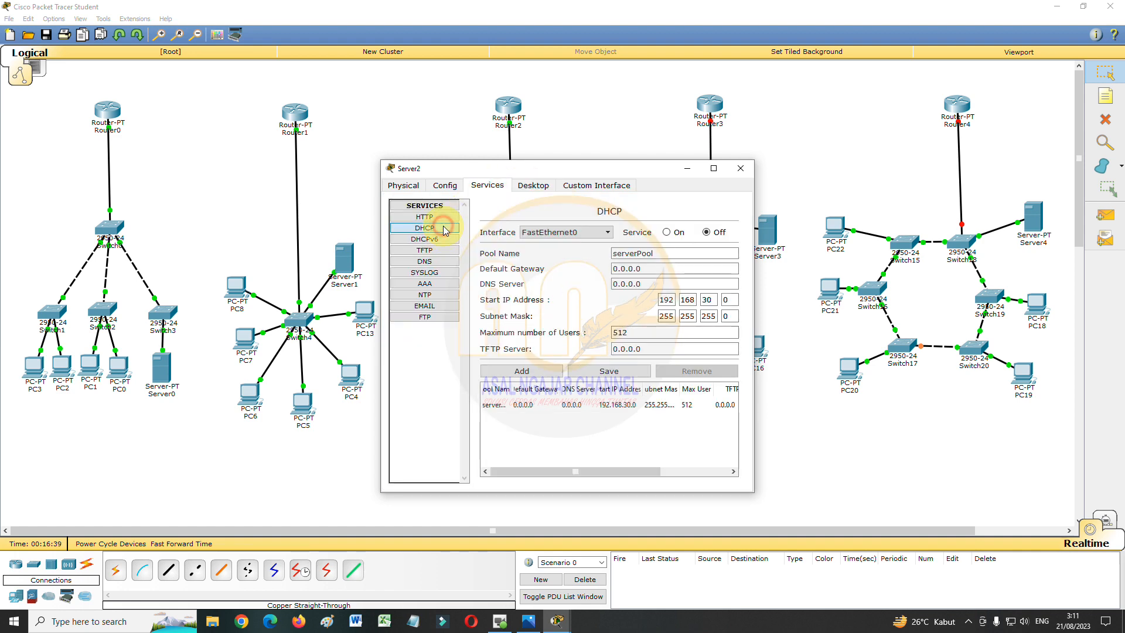
pyautogui.click(666, 233)
pyautogui.click(653, 269)
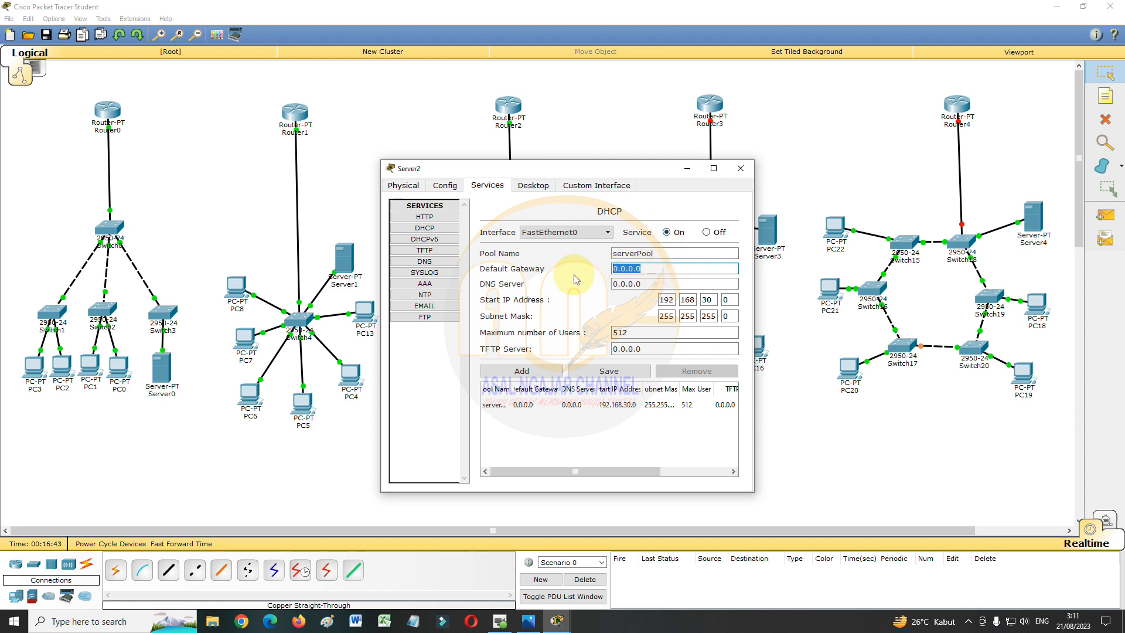
pyautogui.write('192.168.10.1')
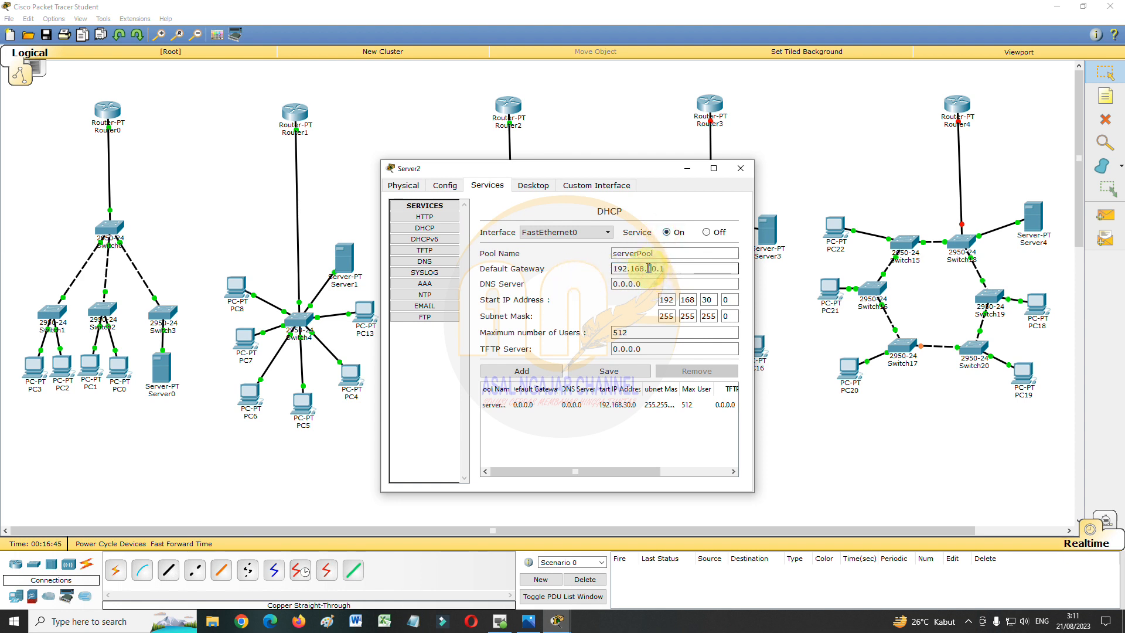
pyautogui.click(729, 299)
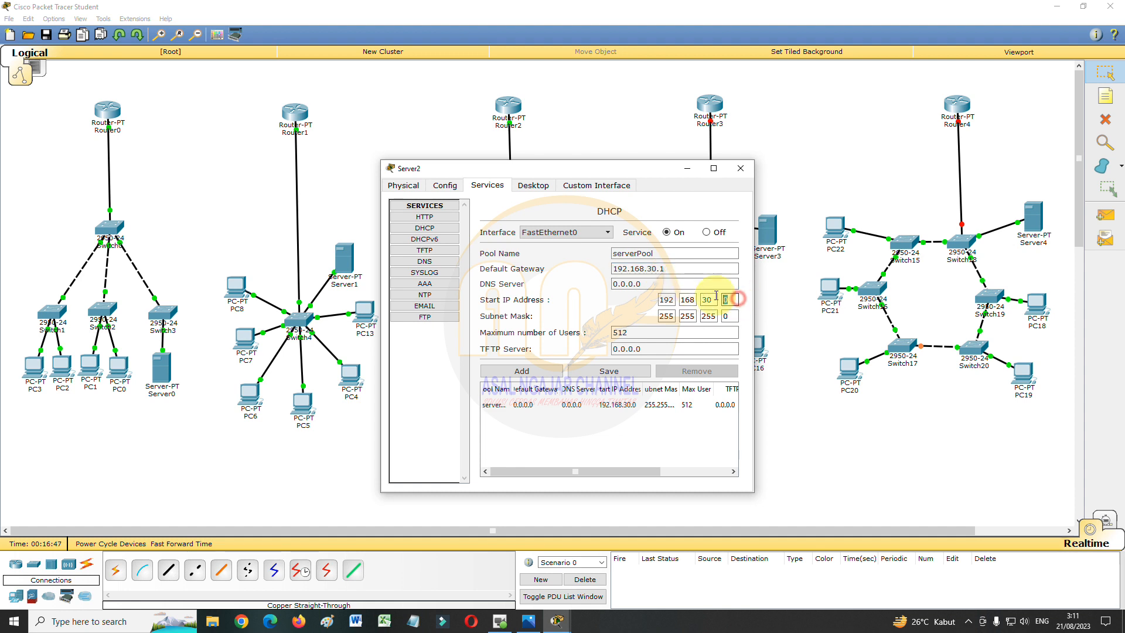
pyautogui.click(628, 372)
pyautogui.click(625, 405)
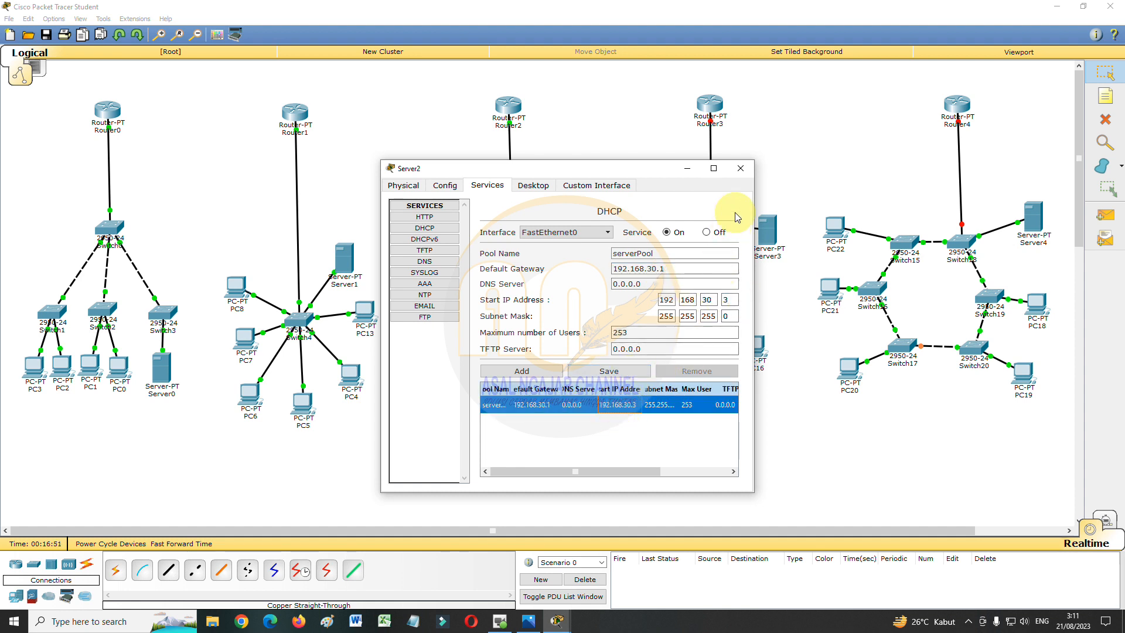
pyautogui.click(742, 177)
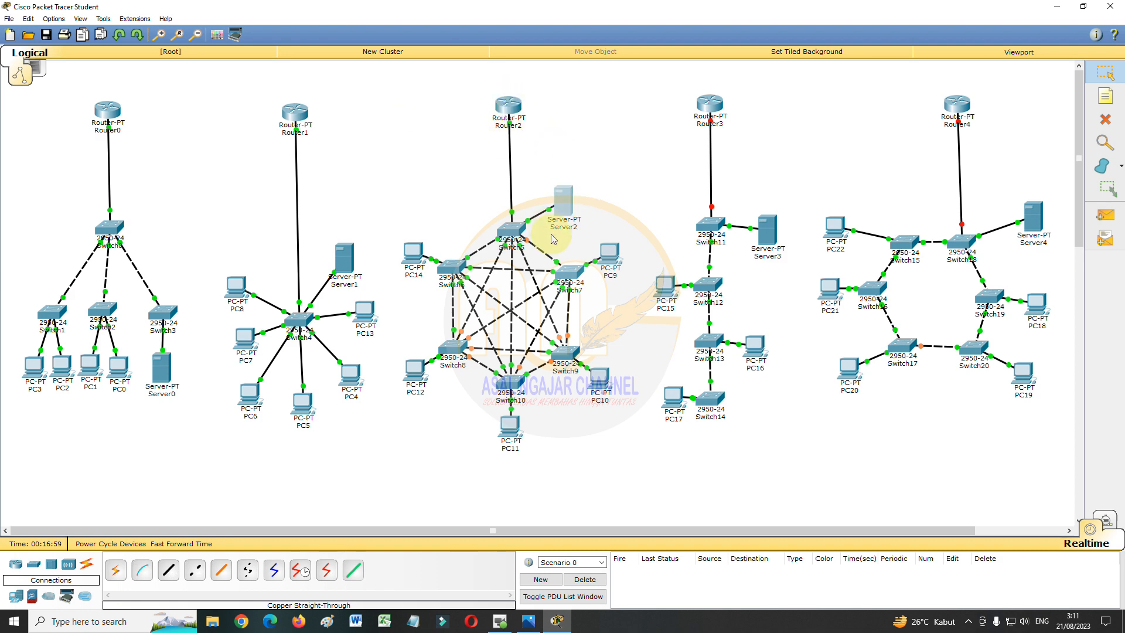
# - Reopen Server2's DHCP service settings and check the saved serverPool entry
pyautogui.click(566, 208)
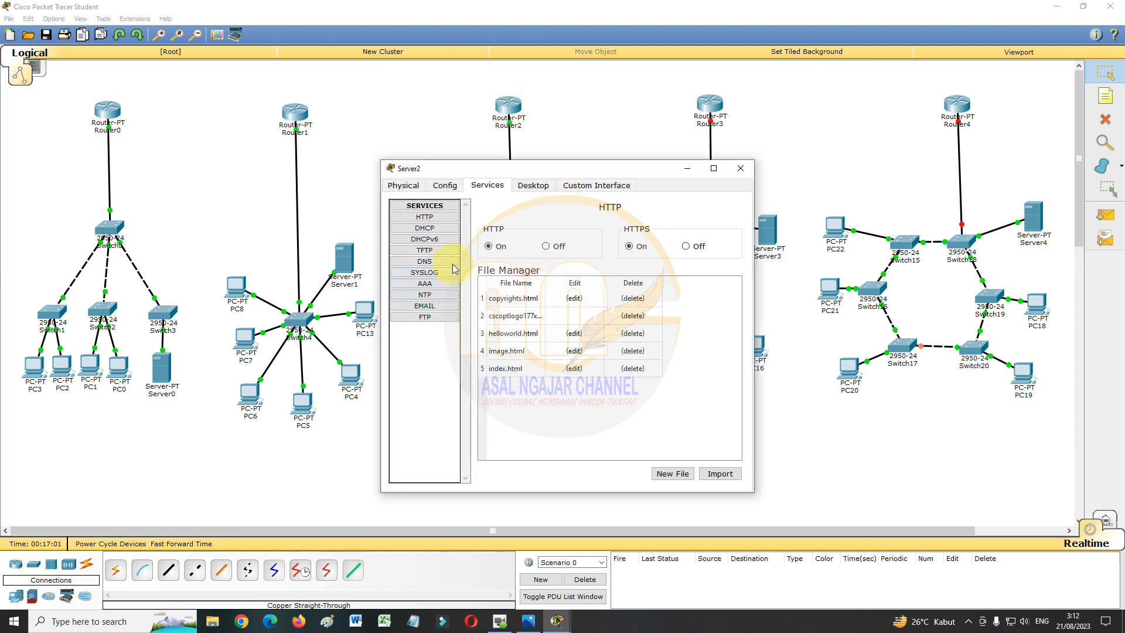
pyautogui.click(430, 228)
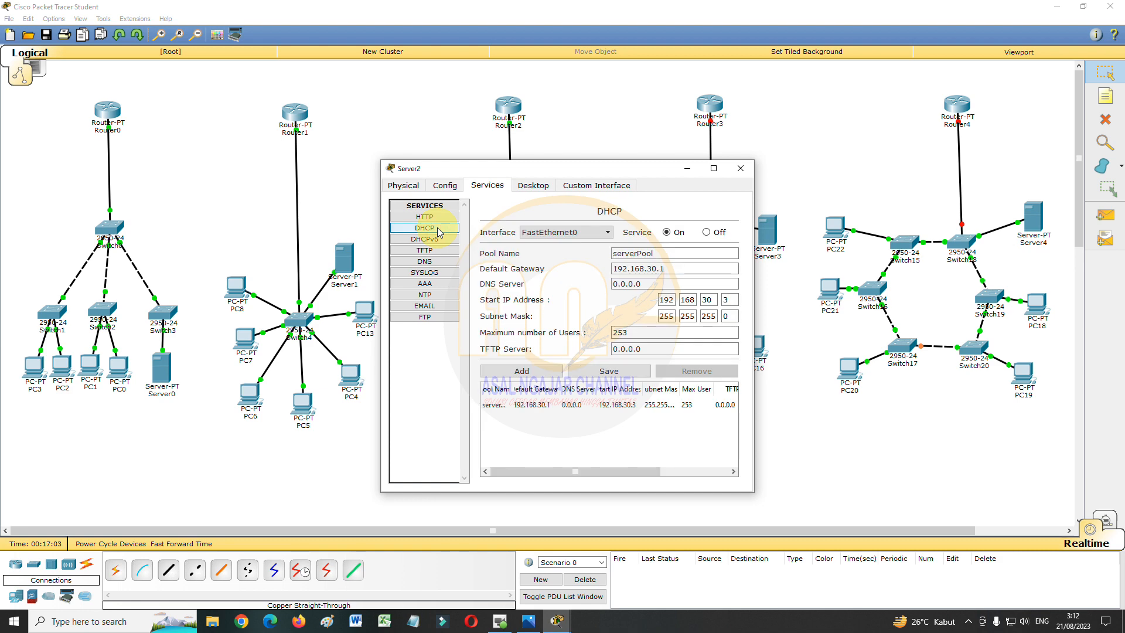
pyautogui.click(740, 168)
# - Turn on Router3's FastEthernet0/0 port and assign it IP address 192.168.40.1 with subnet mask 255.255.255.0
pyautogui.click(709, 104)
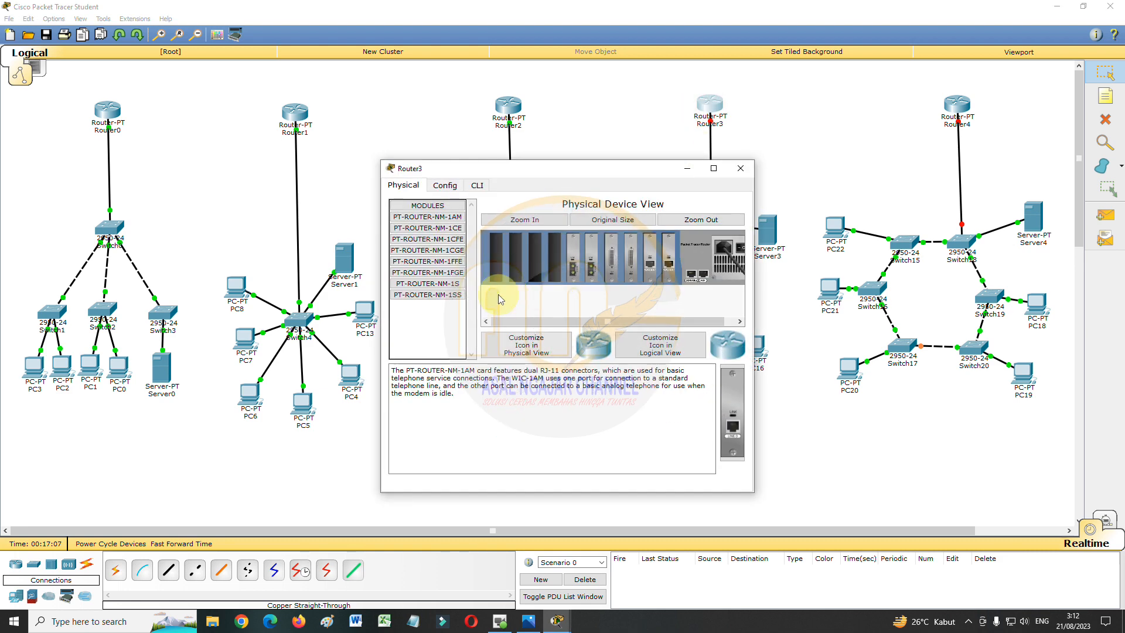
pyautogui.click(455, 186)
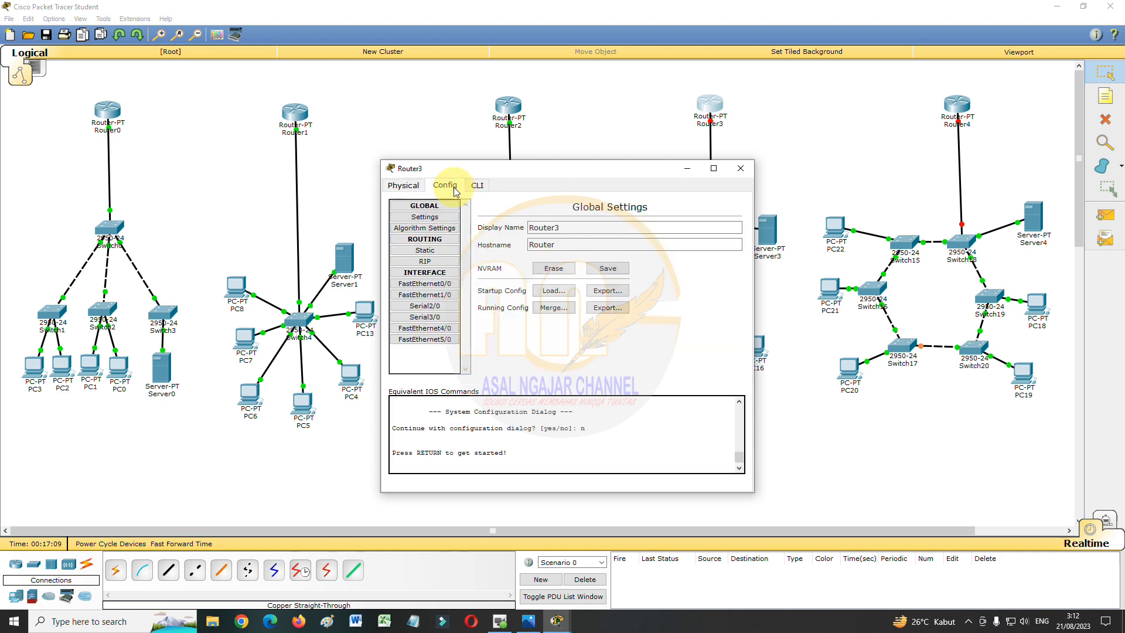
pyautogui.click(442, 284)
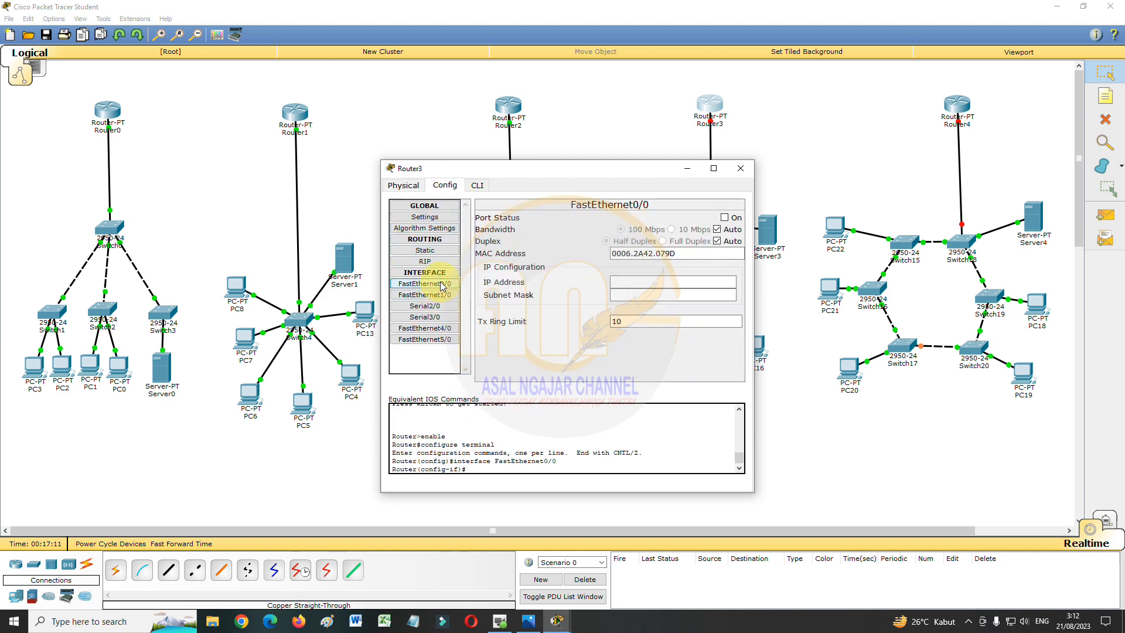
pyautogui.click(724, 218)
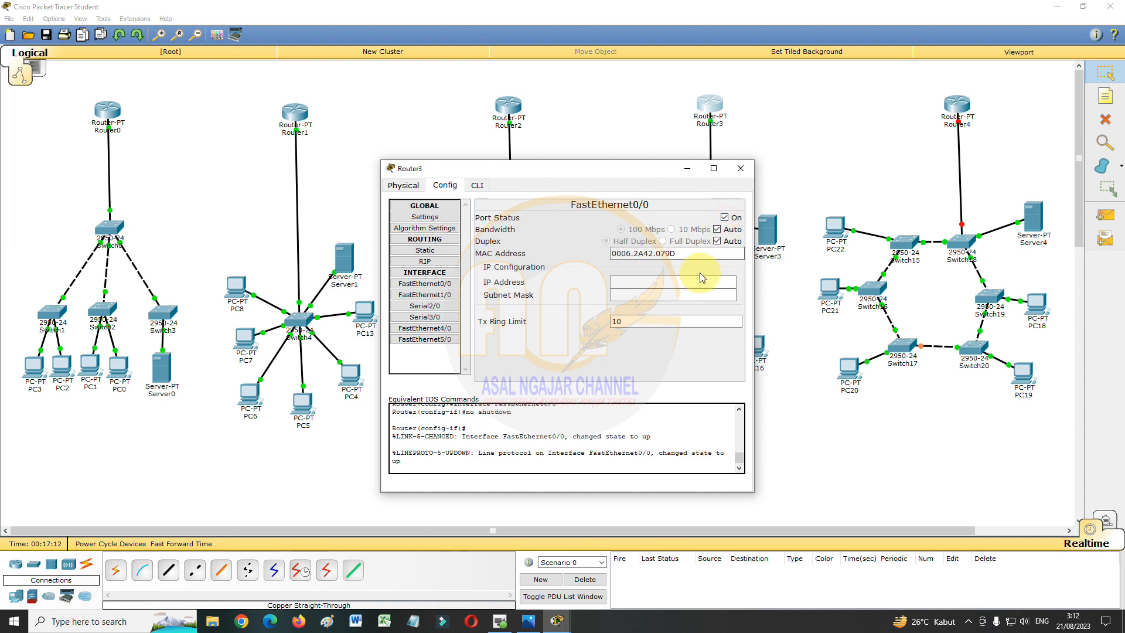
pyautogui.write('192.168.10.1')
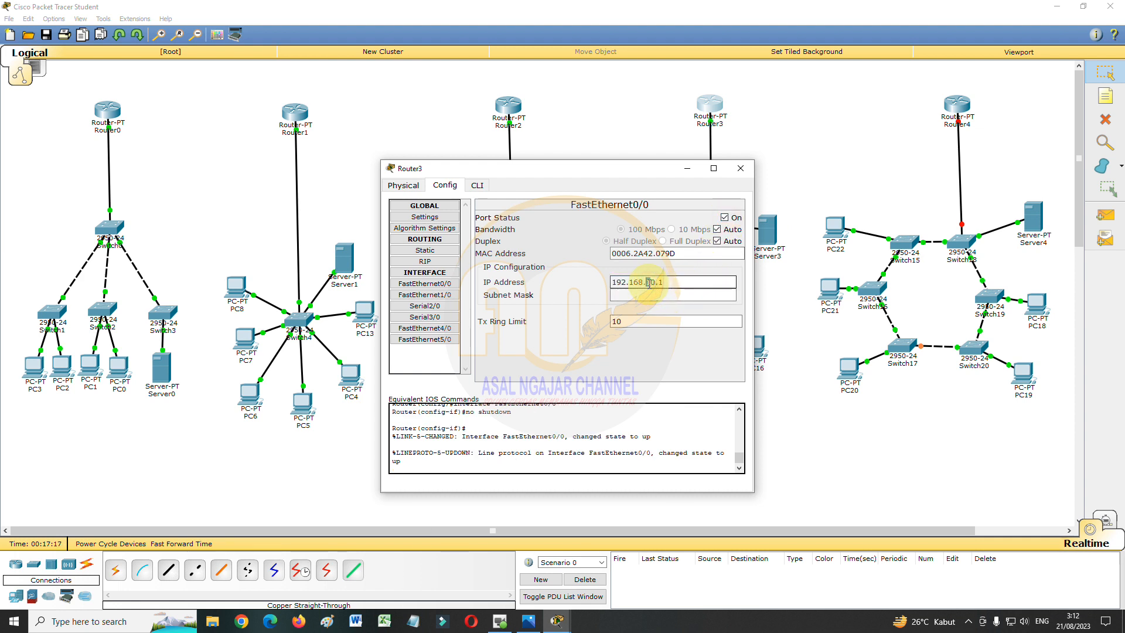
pyautogui.click(646, 295)
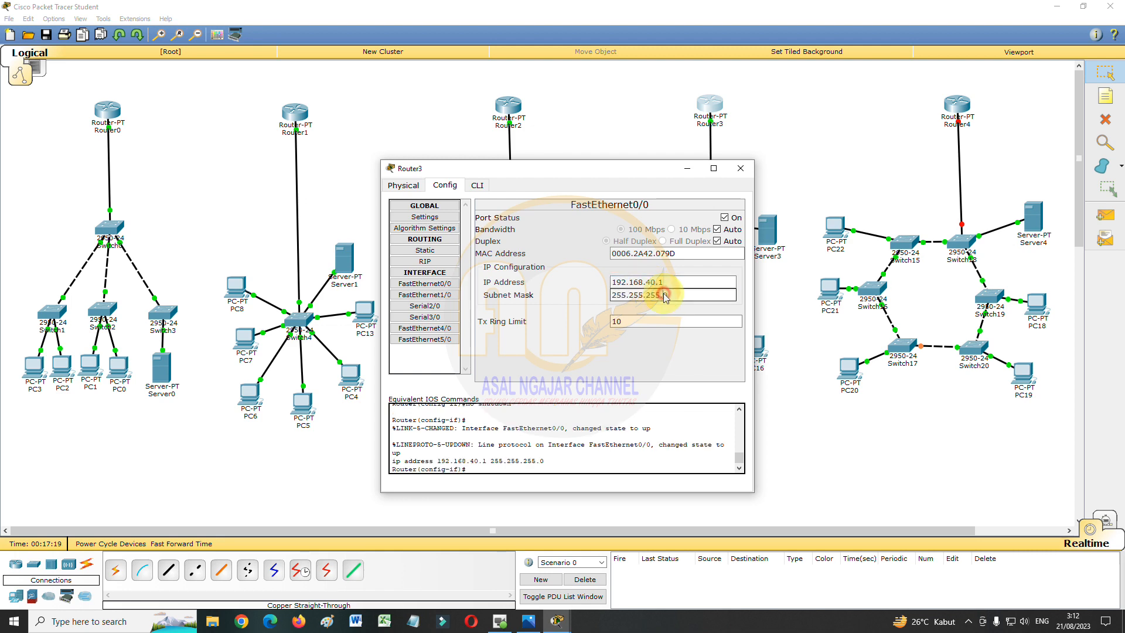
pyautogui.click(740, 169)
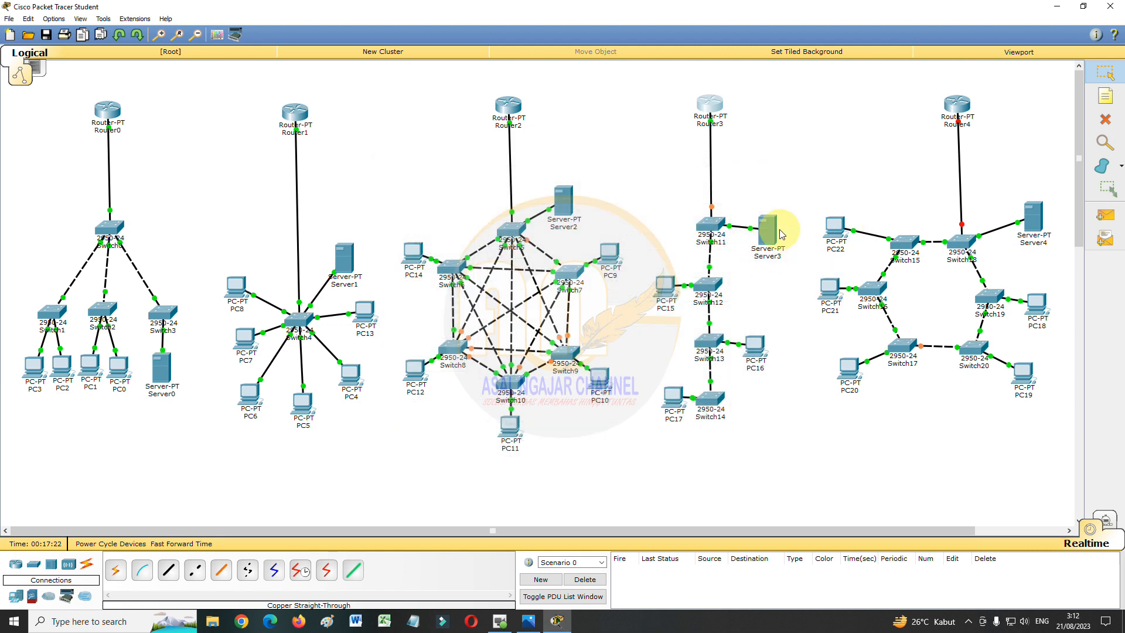
# - Give Server3 the static IP address 192.168.40.2, subnet mask 255.255.255.0 and default gateway 192.168.40.1
pyautogui.click(767, 230)
pyautogui.click(532, 185)
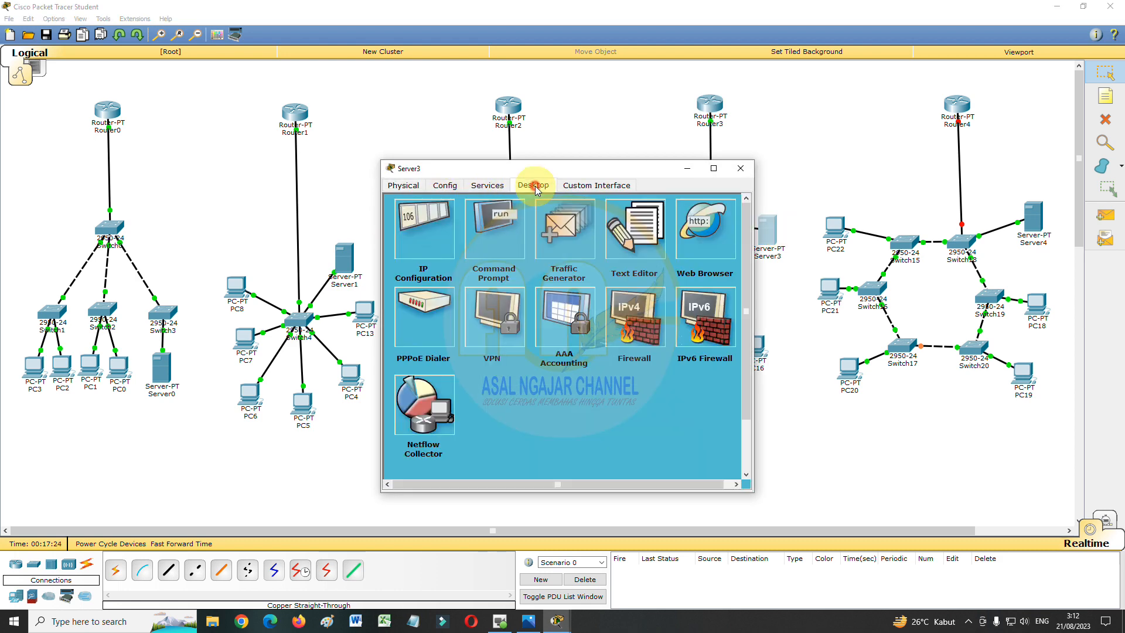
pyautogui.click(445, 232)
pyautogui.click(518, 276)
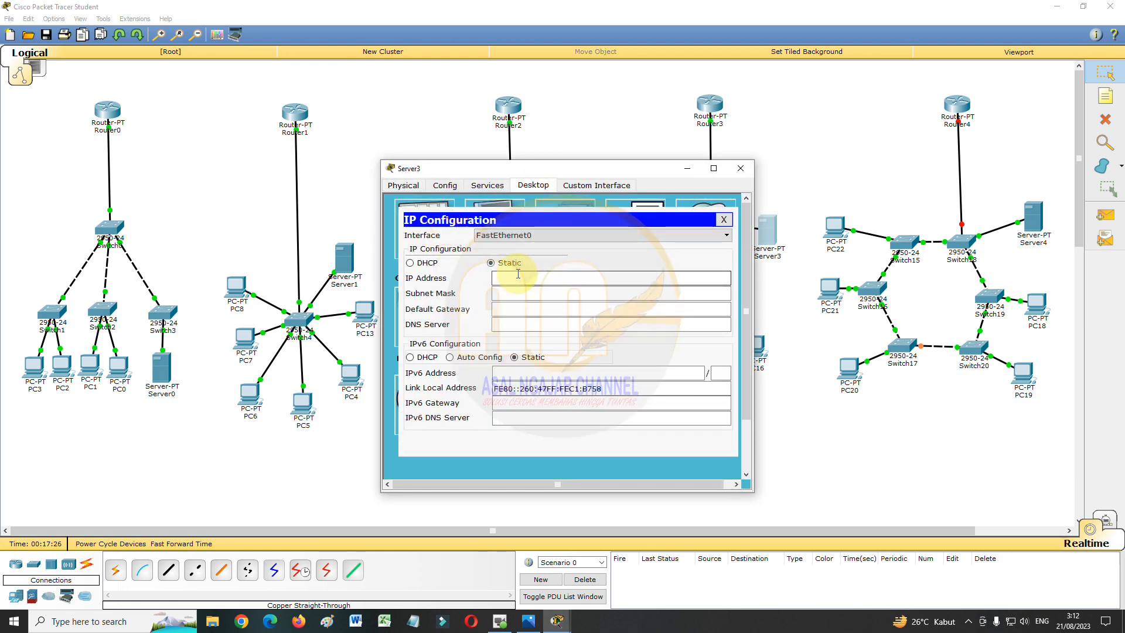
pyautogui.moveTo(548, 279); pyautogui.dragTo(528, 277)
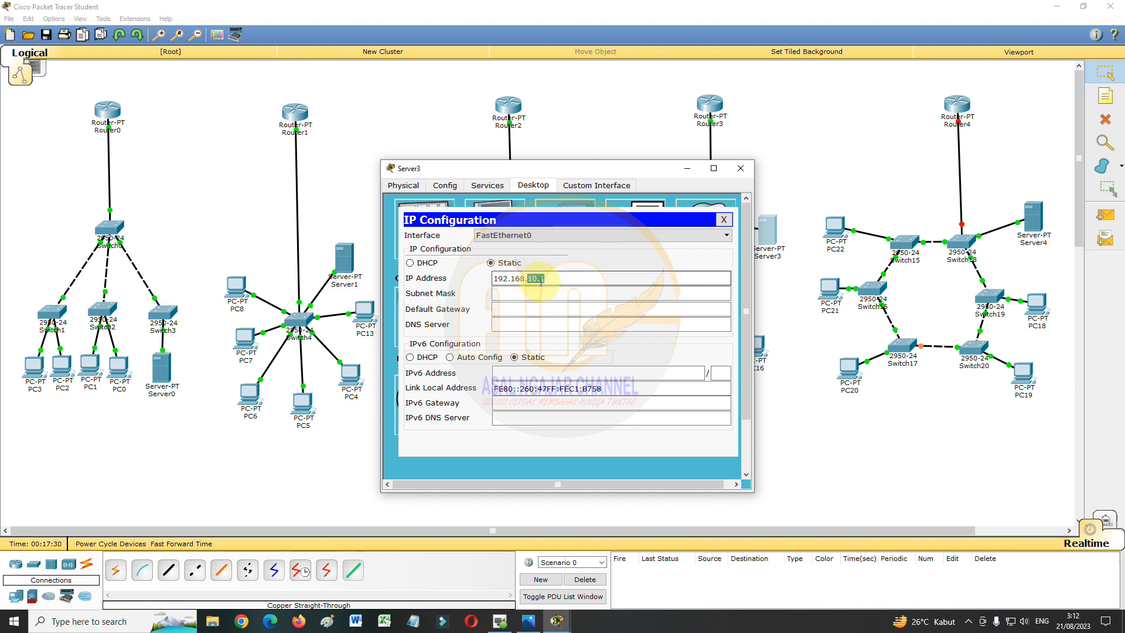
pyautogui.write('40.2')
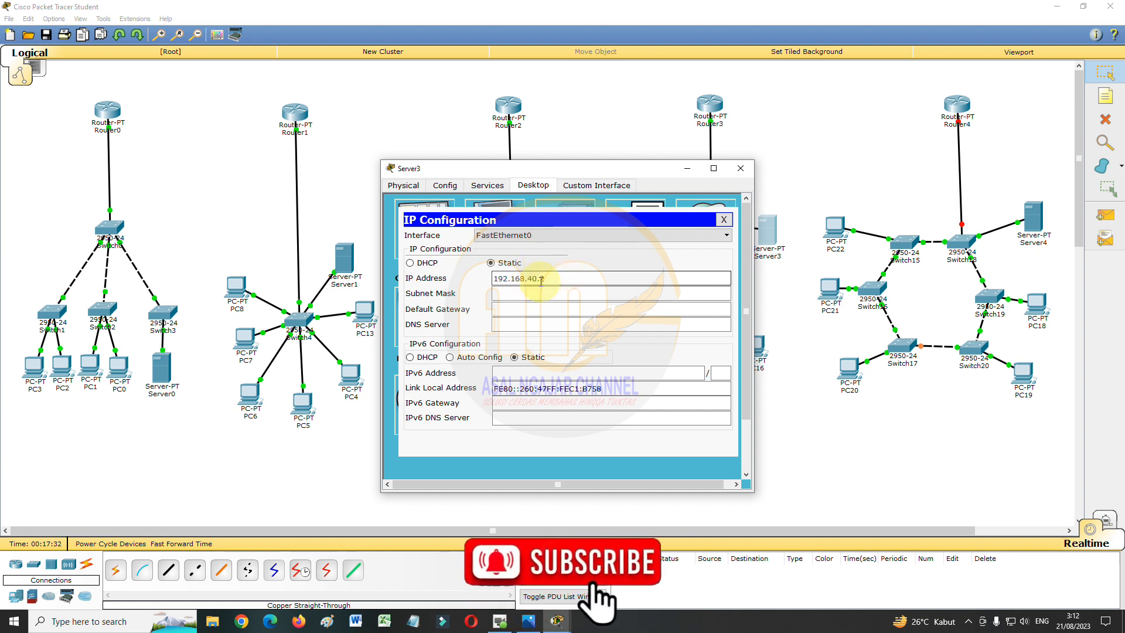
pyautogui.click(537, 299)
pyautogui.click(540, 310)
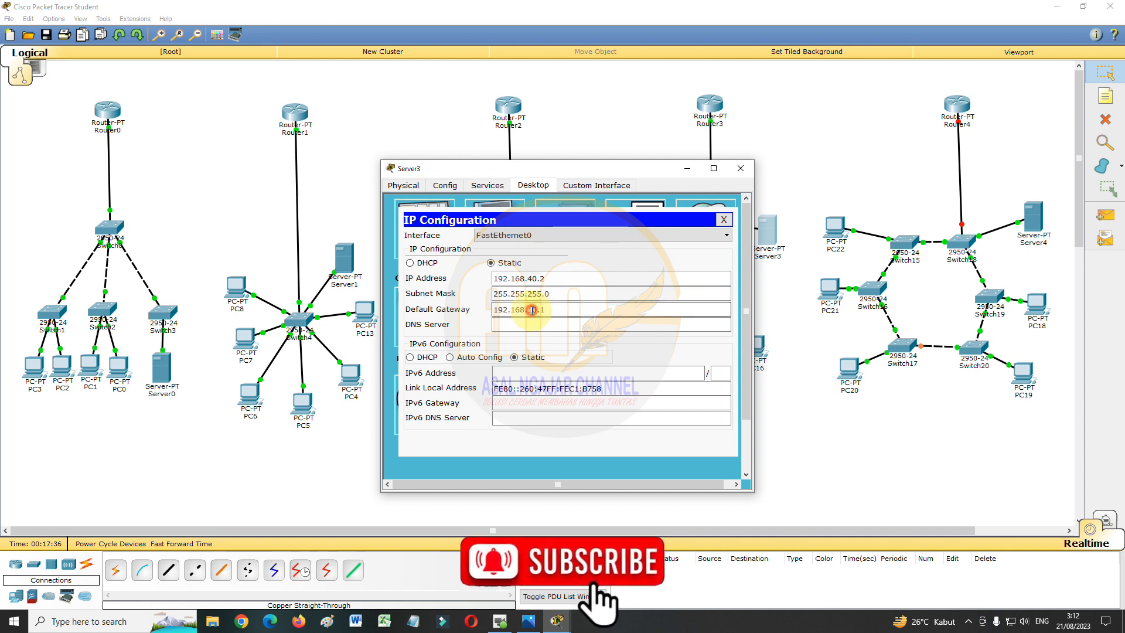
pyautogui.write('1')
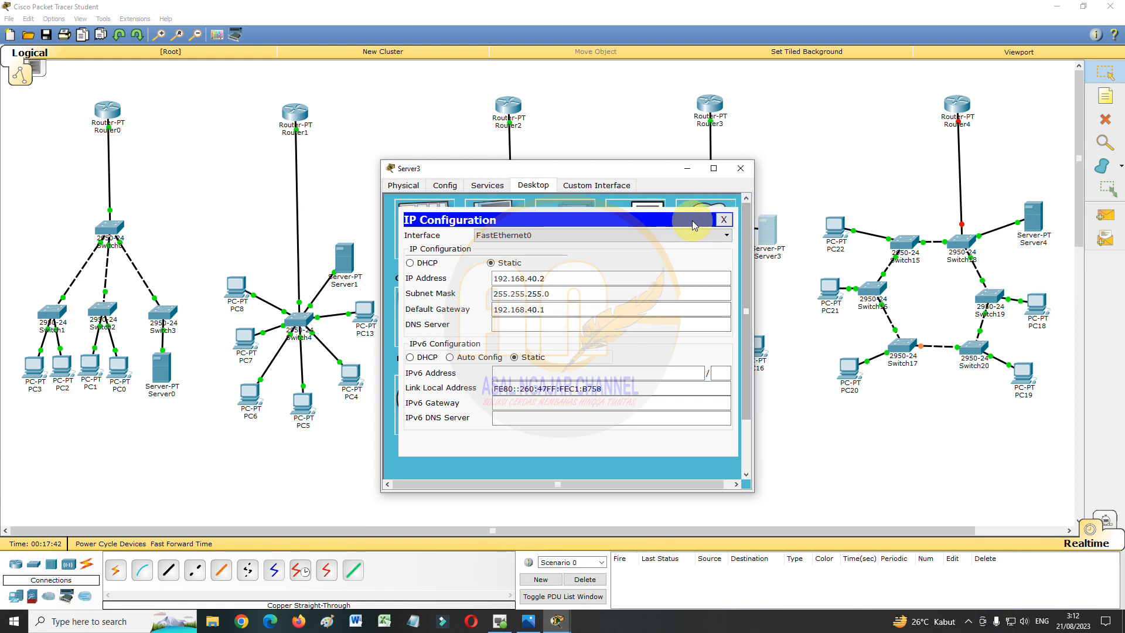
# - Enable the DHCP service on Server3 and set serverPool's default gateway to 192.168.40.1 and start IP address to 192.168.40.3
pyautogui.click(496, 186)
pyautogui.click(429, 228)
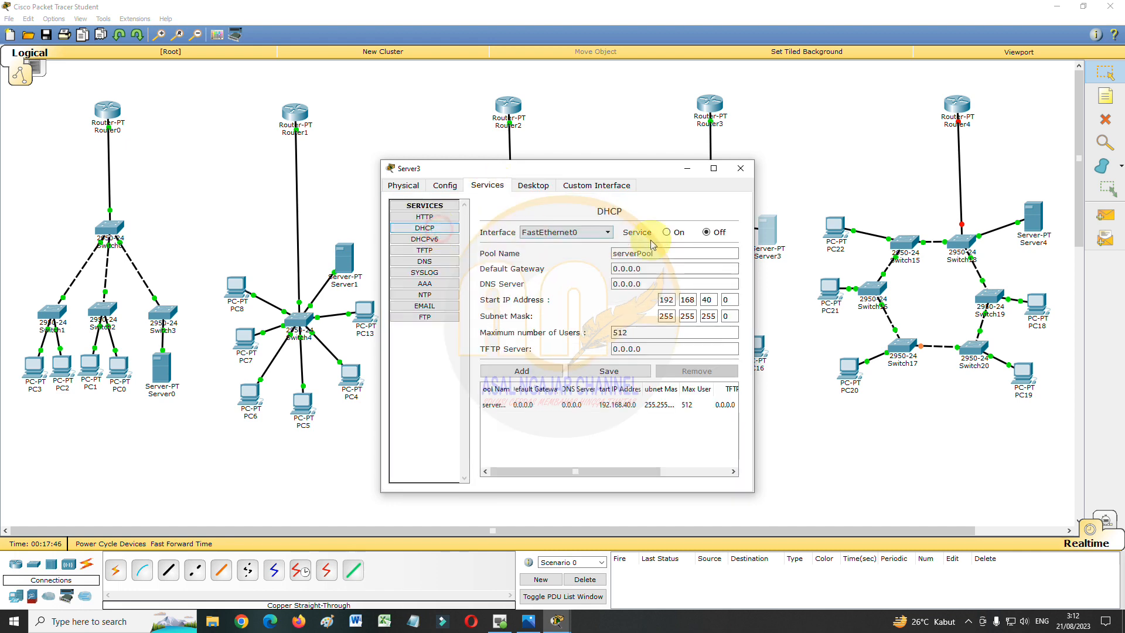
pyautogui.moveTo(657, 267); pyautogui.dragTo(600, 273)
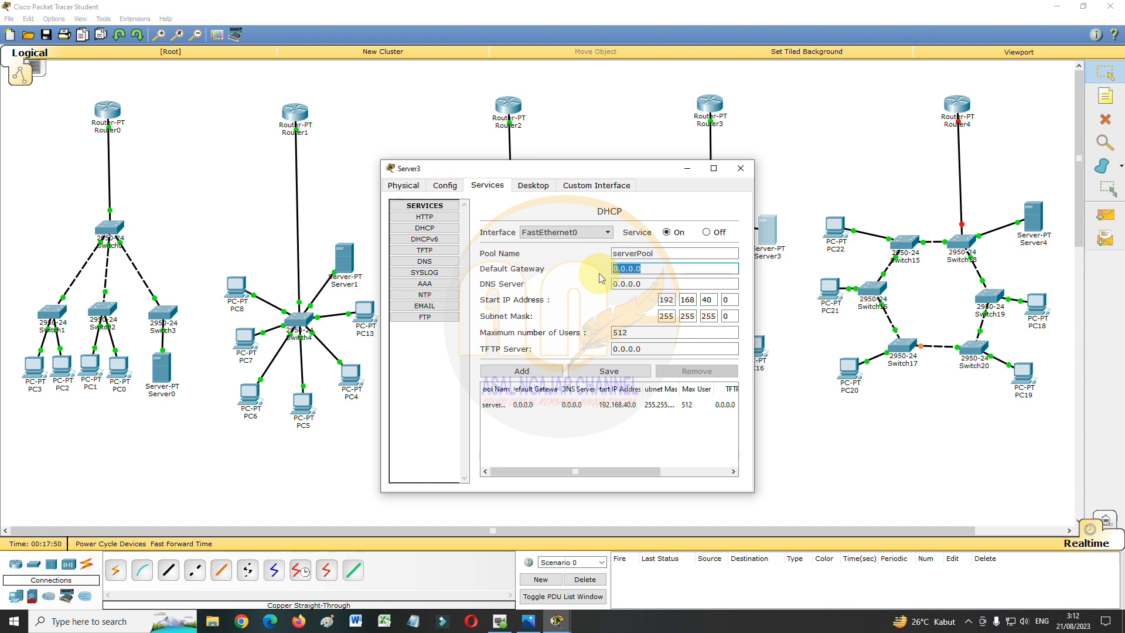
pyautogui.write('192.168.10.1')
pyautogui.moveTo(667, 270); pyautogui.dragTo(659, 271)
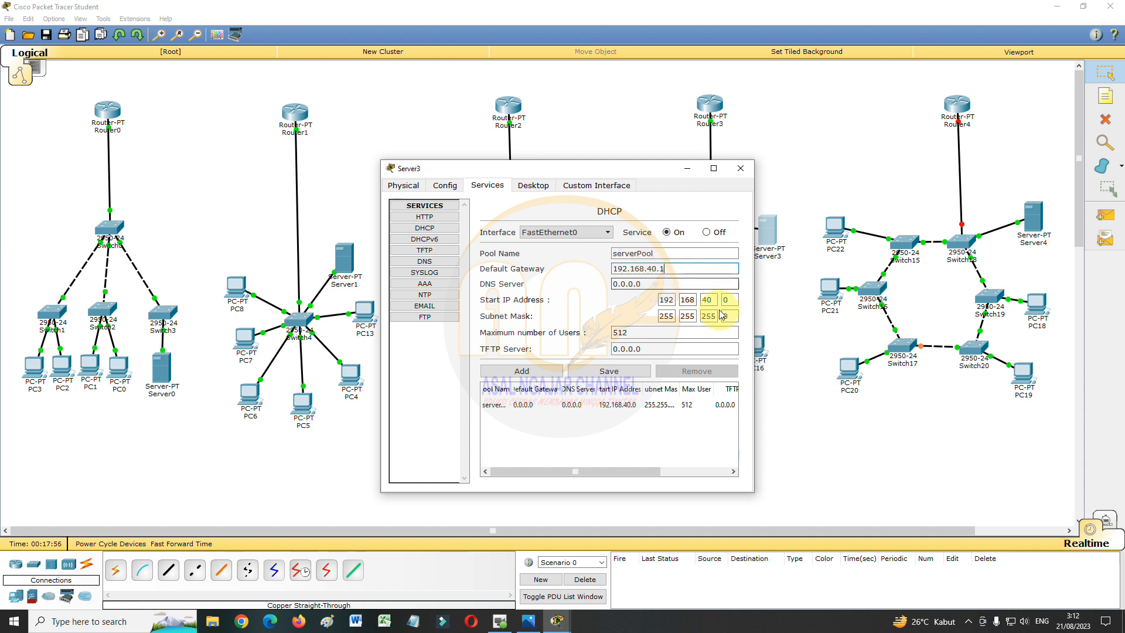
pyautogui.doubleClick(728, 300)
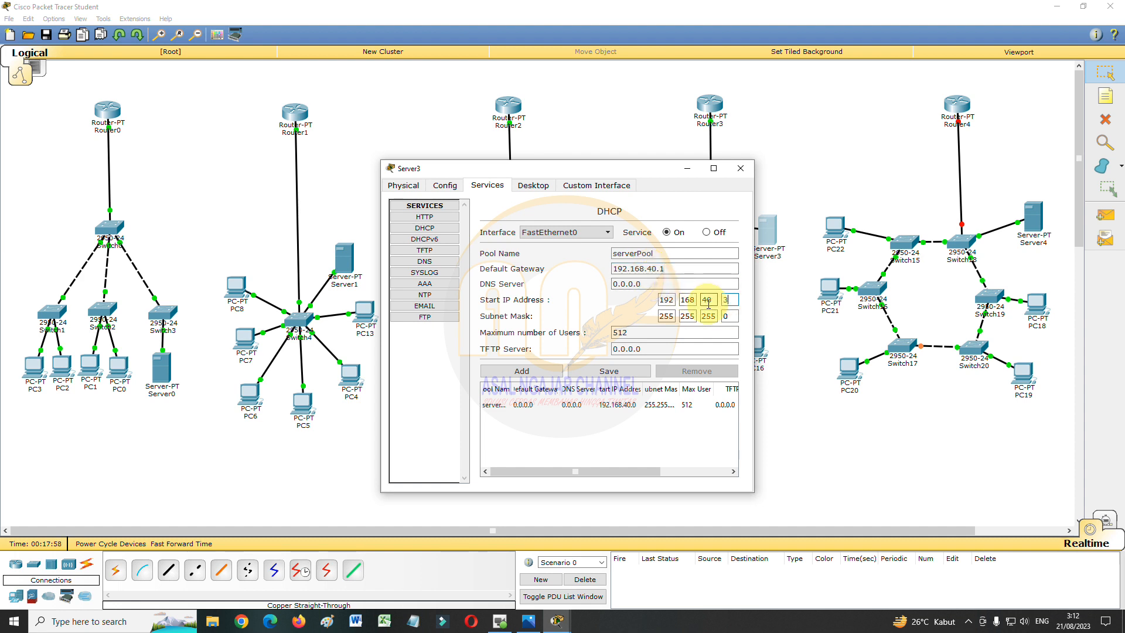
# - Check Server3's static IP configuration against its DHCP settings and save the serverPool entry
pyautogui.click(531, 185)
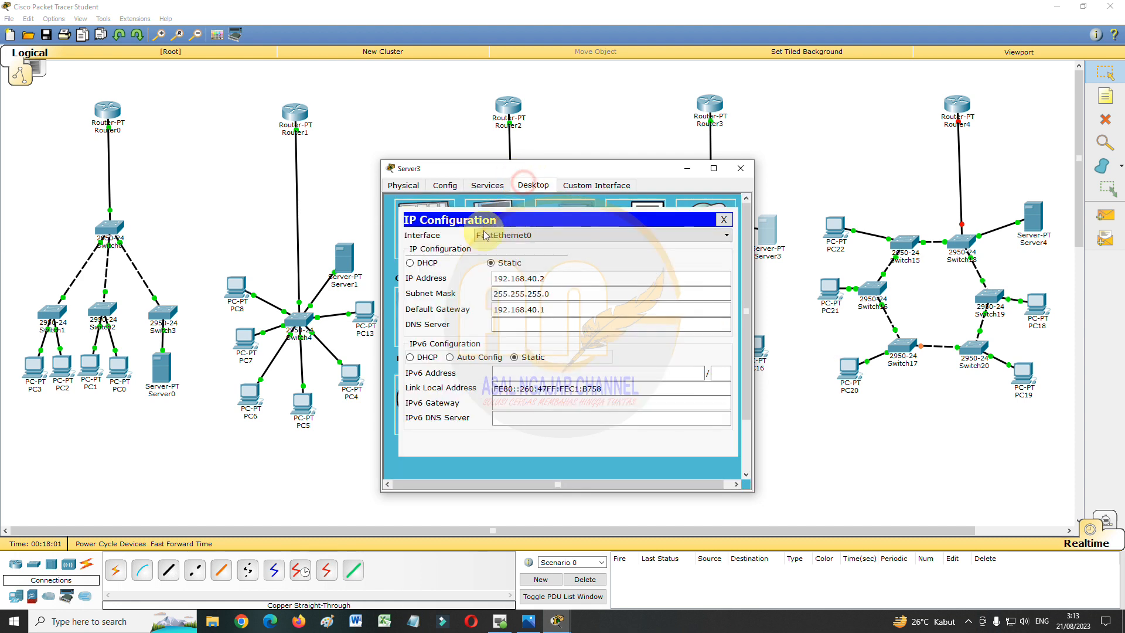
pyautogui.click(519, 292)
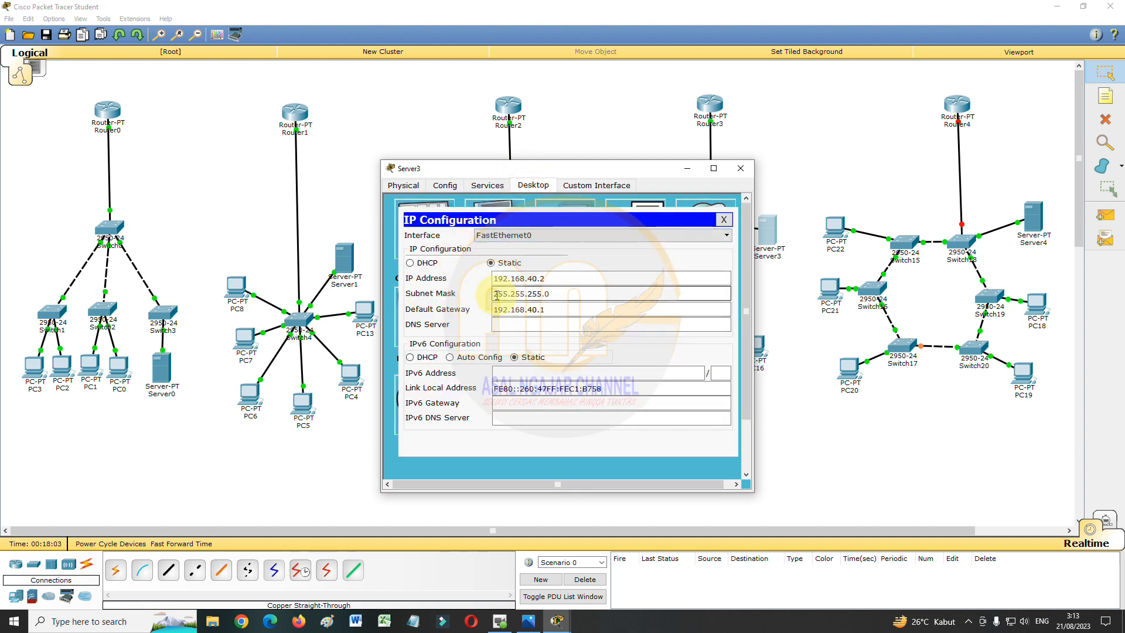
pyautogui.click(487, 186)
pyautogui.click(648, 269)
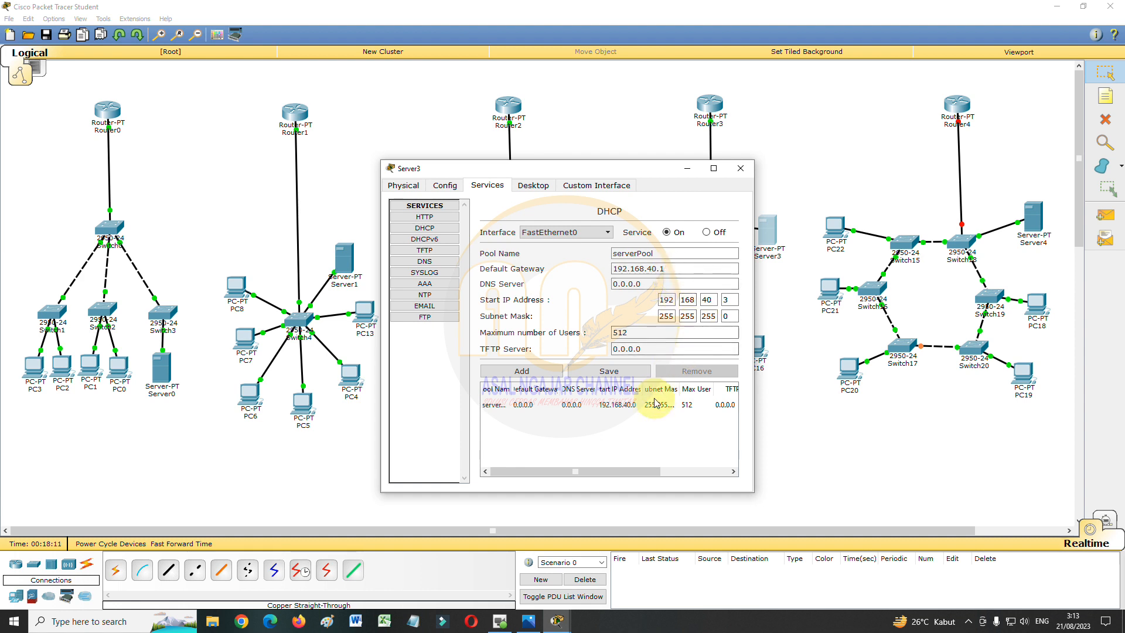
pyautogui.click(625, 371)
pyautogui.click(619, 404)
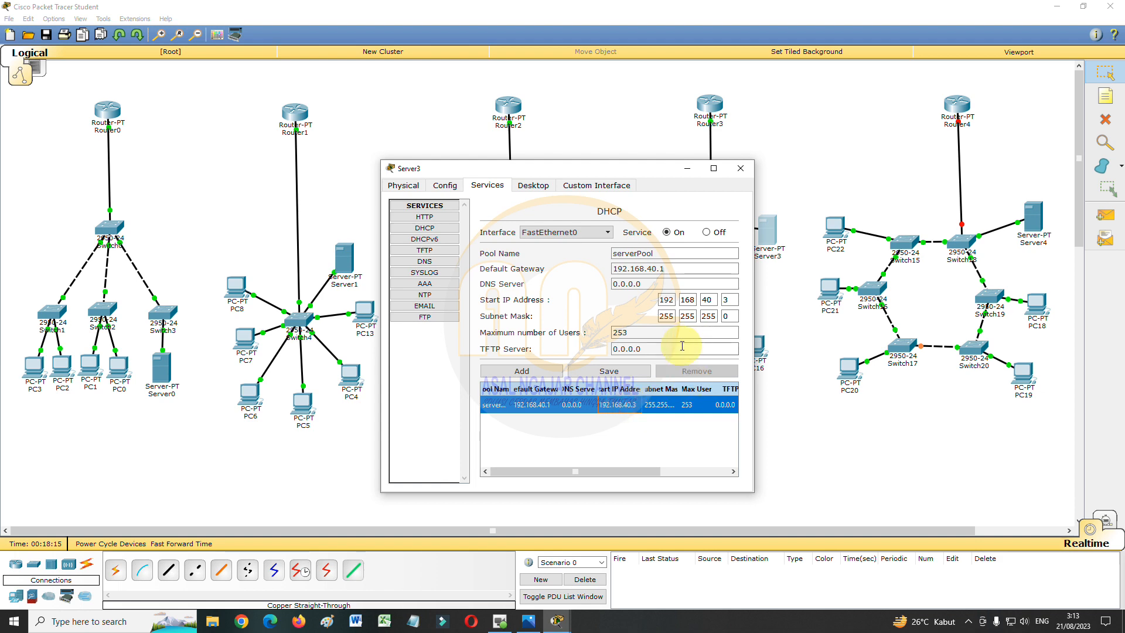
pyautogui.click(742, 170)
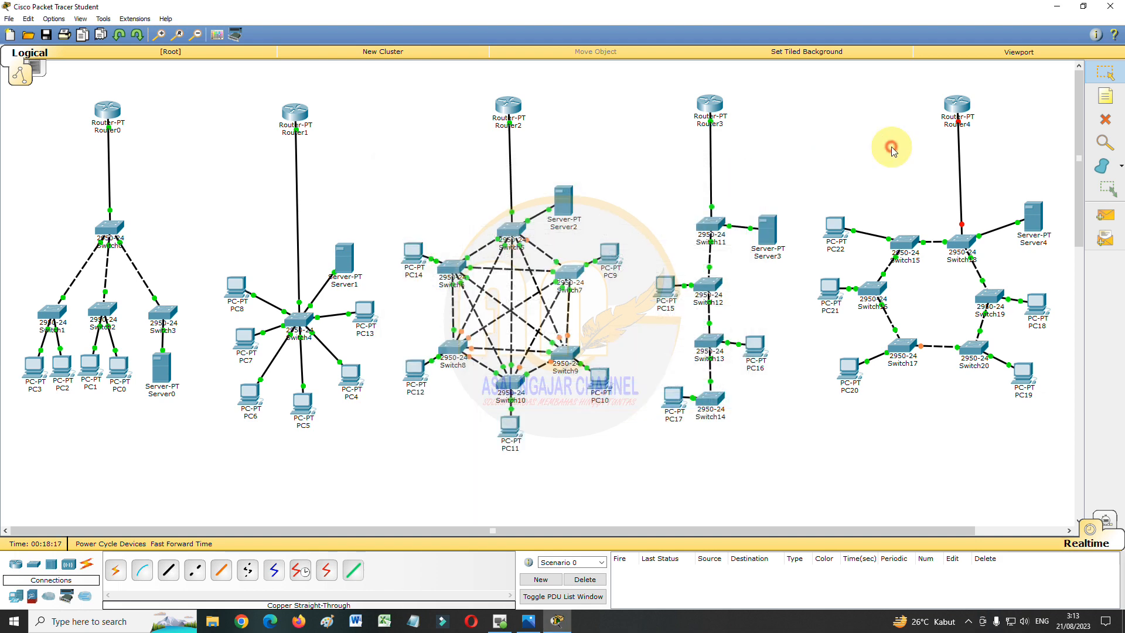
# - Turn on Router4's FastEthernet0/0 port and assign it IP address 192.168.50.1 with subnet mask 255.255.255.0
pyautogui.click(955, 112)
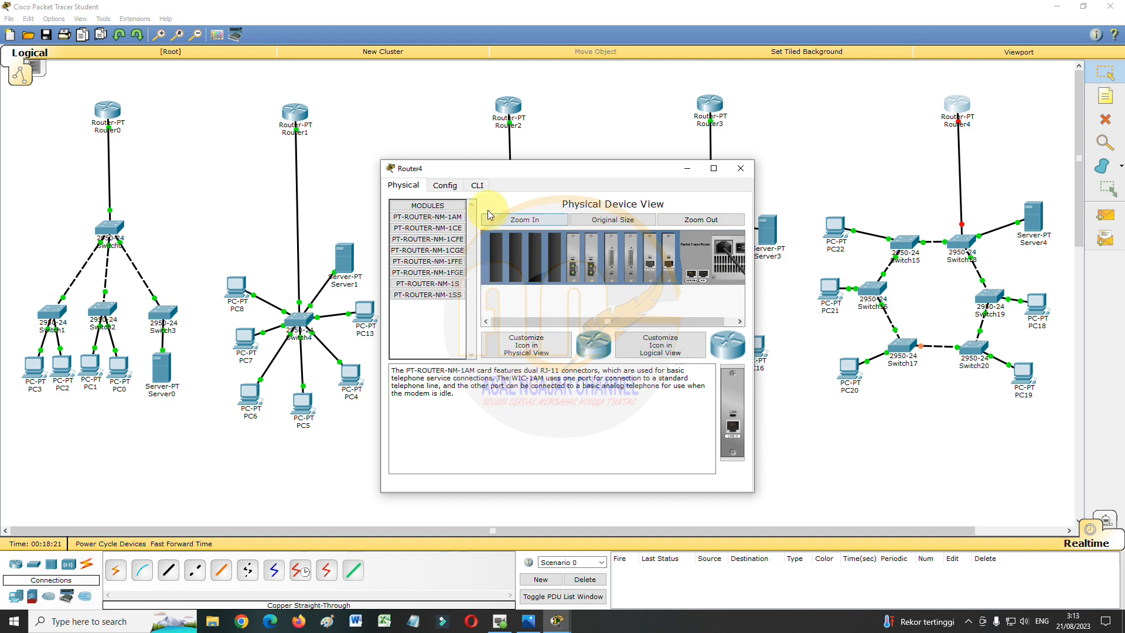
pyautogui.click(456, 192)
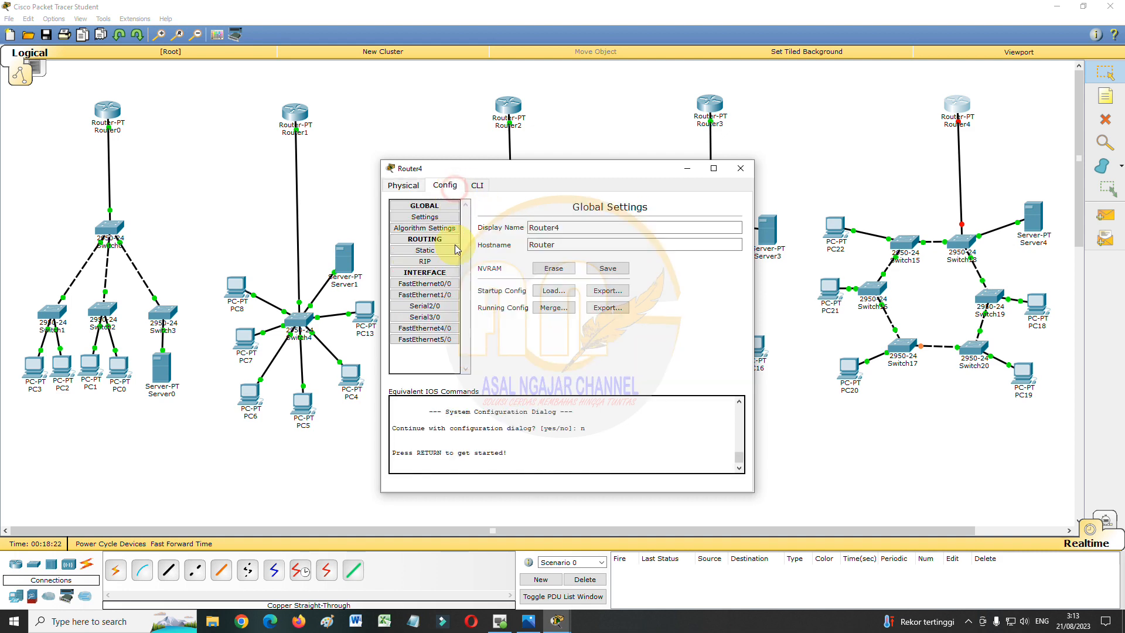
pyautogui.click(436, 286)
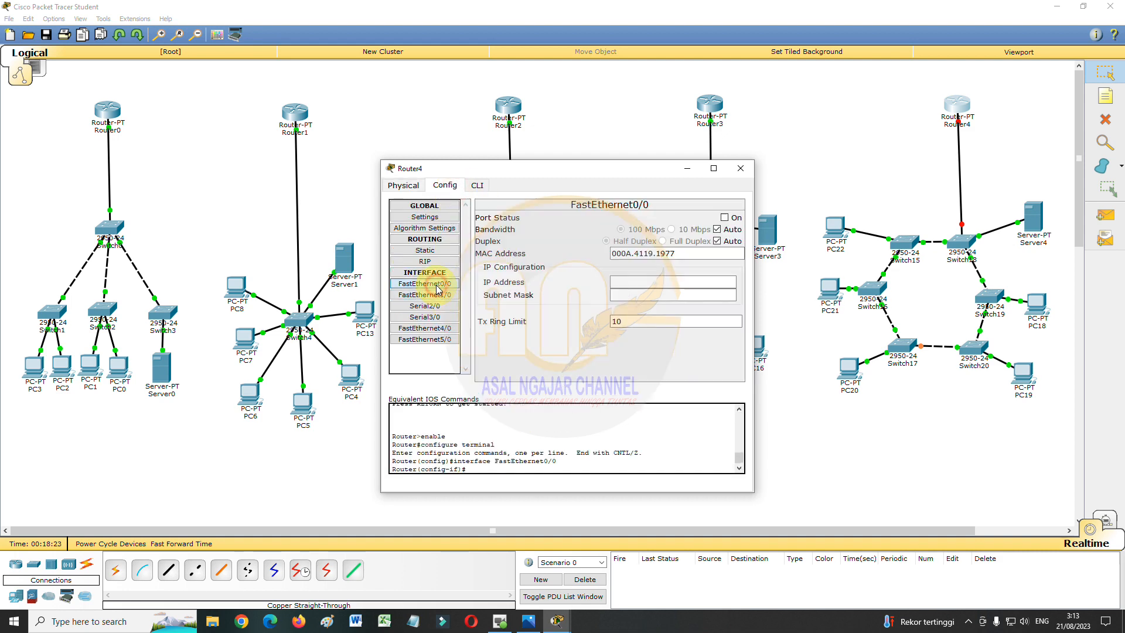
pyautogui.click(731, 218)
pyautogui.click(661, 284)
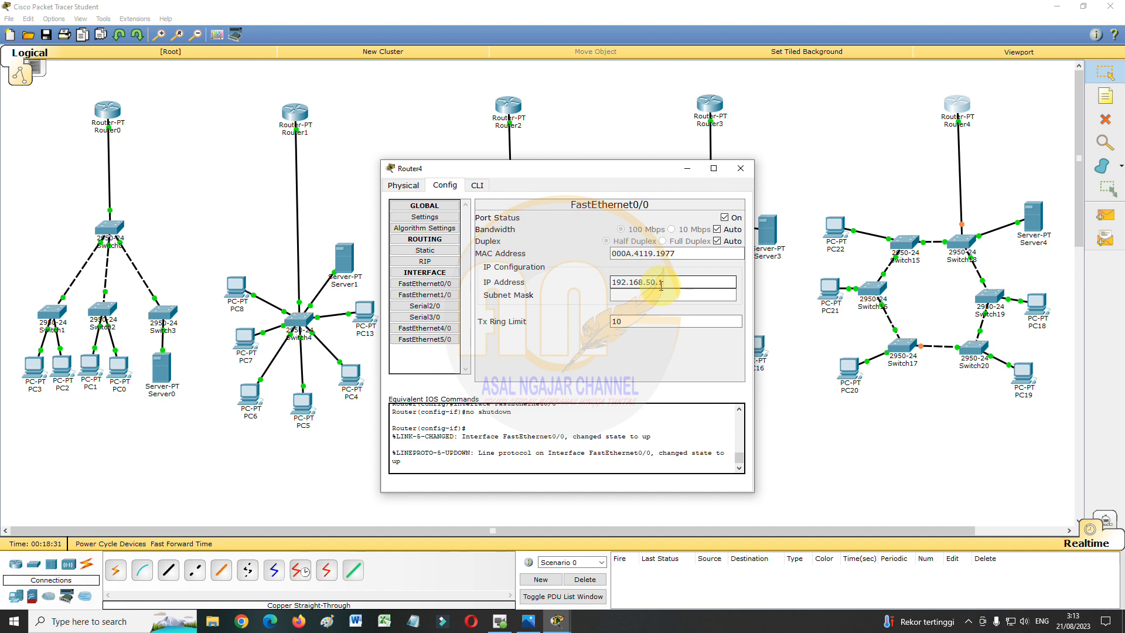
pyautogui.click(668, 296)
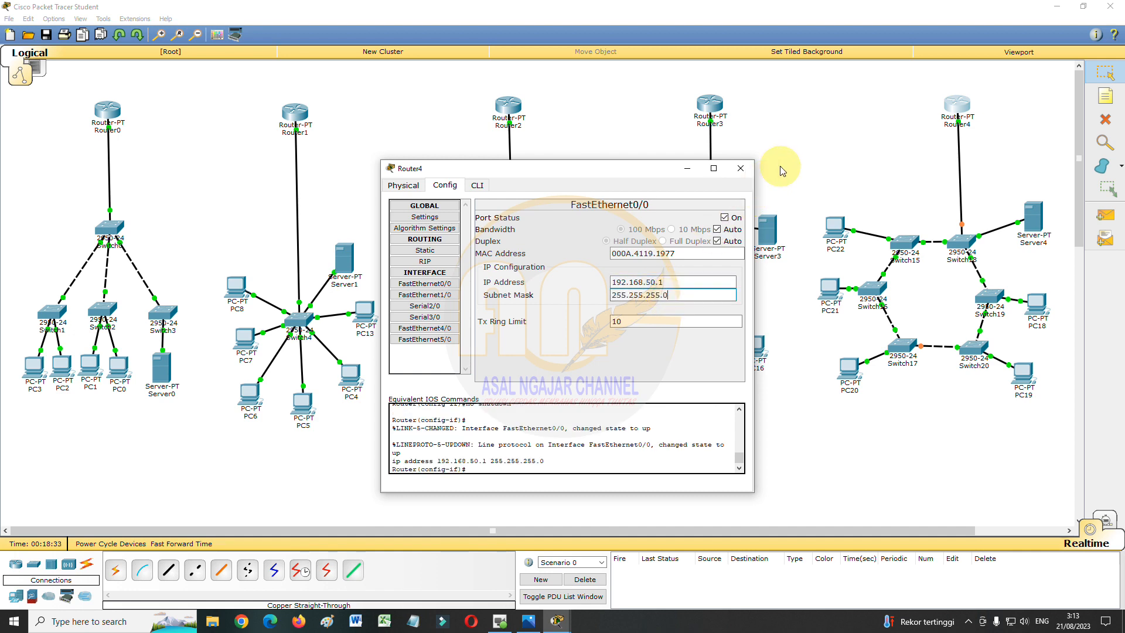
pyautogui.click(748, 175)
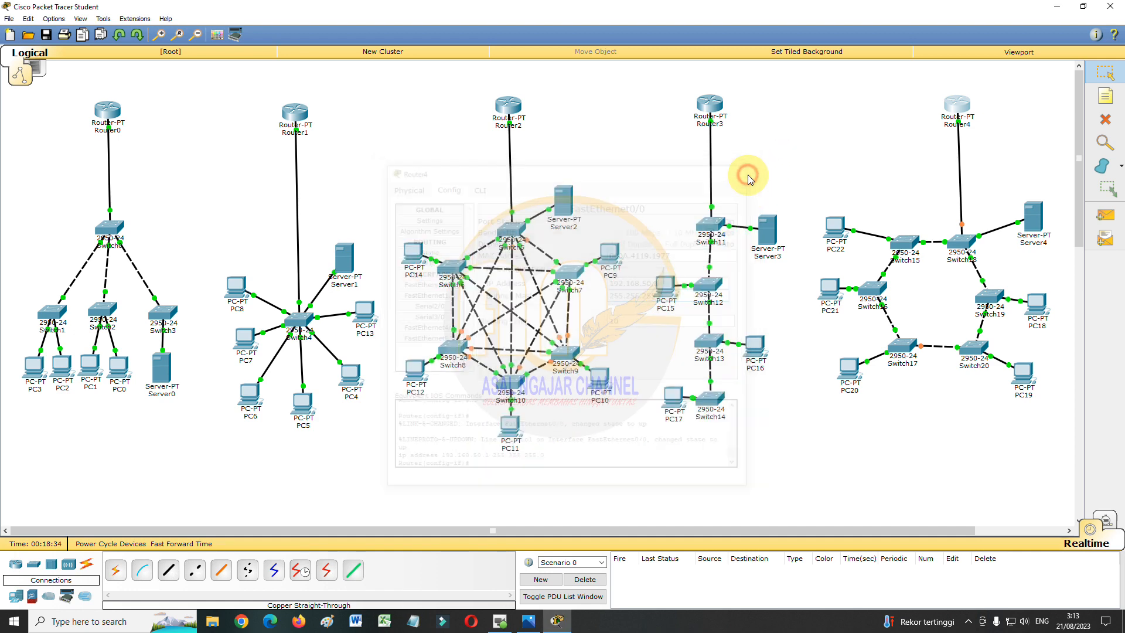
# - Give Server4 the static IP address 192.168.50.2, subnet mask 255.255.255.0 and default gateway 192.168.50.1
pyautogui.click(1035, 224)
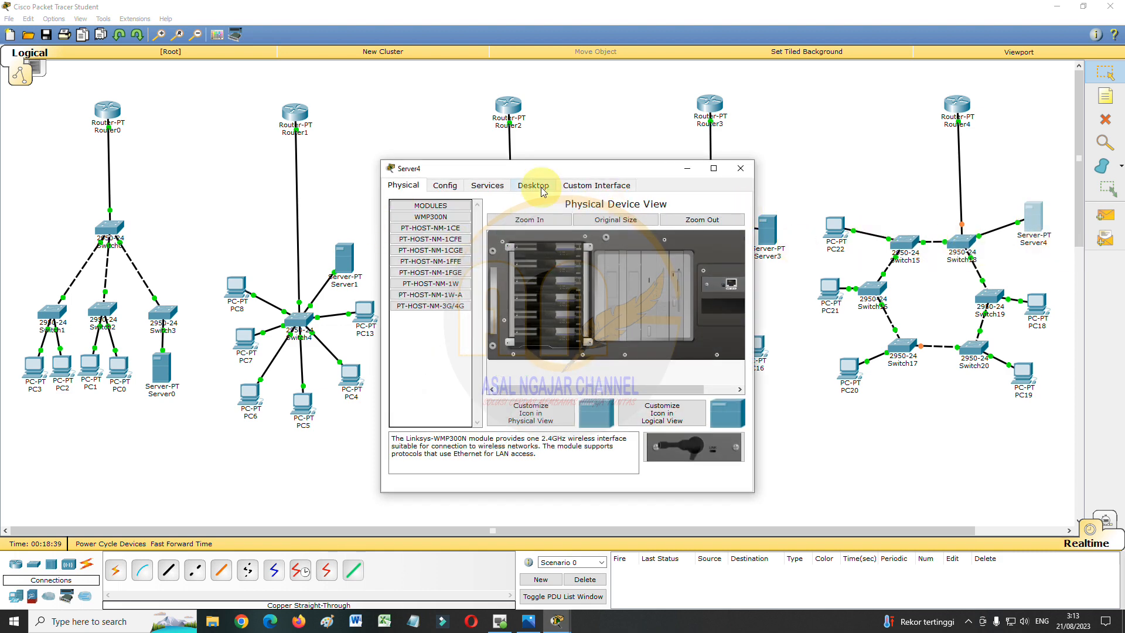
pyautogui.click(526, 183)
pyautogui.click(428, 227)
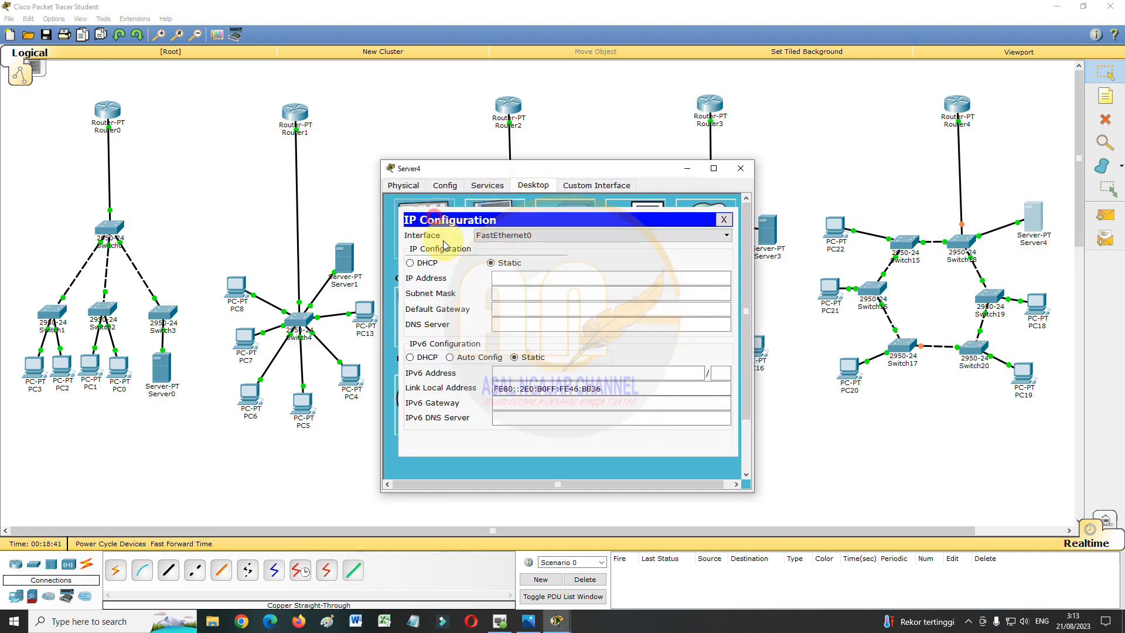
pyautogui.click(535, 277)
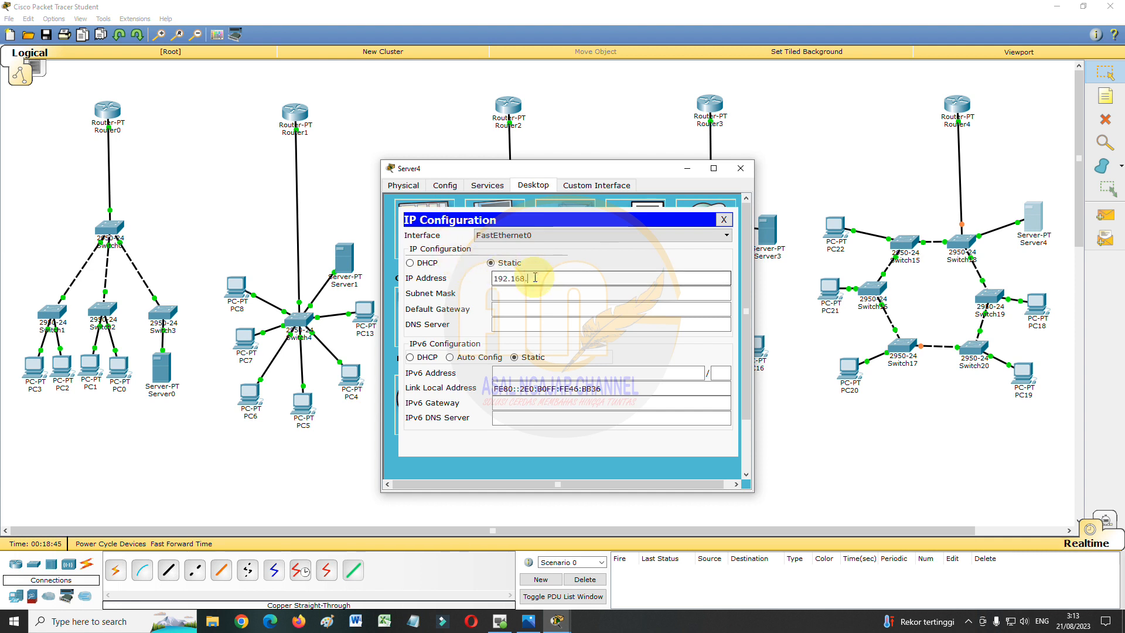
pyautogui.write('192.168.50.2')
pyautogui.click(516, 293)
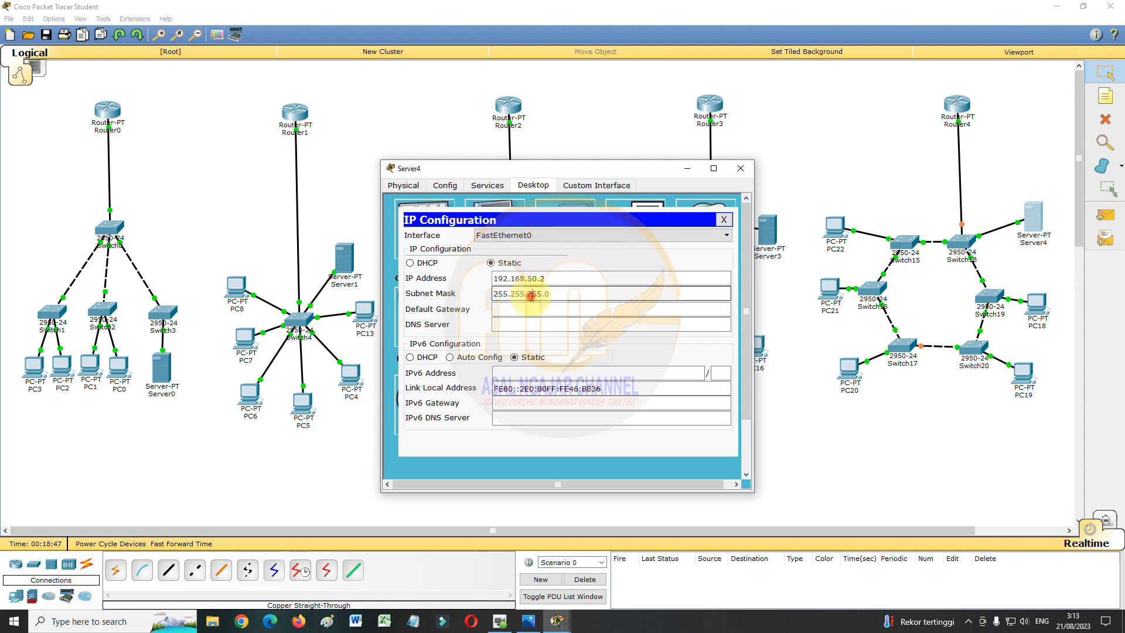
pyautogui.click(528, 309)
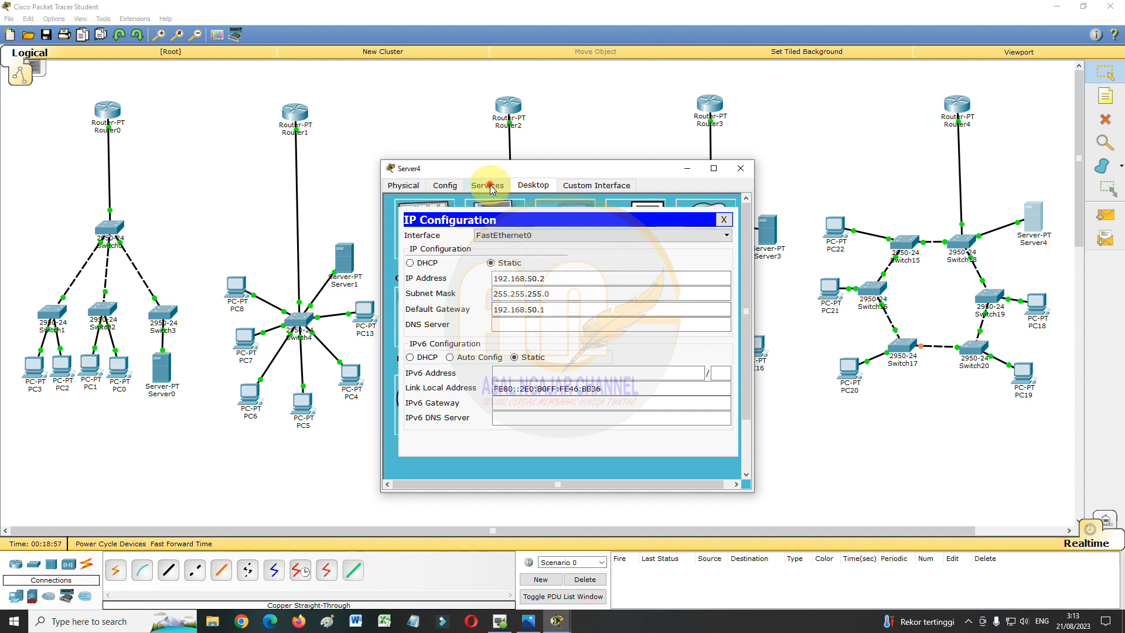
# - Enable DHCP on Server4 and save serverPool with default gateway 192.168.50.1 and start IP address 192.168.50.3
pyautogui.click(489, 186)
pyautogui.click(425, 228)
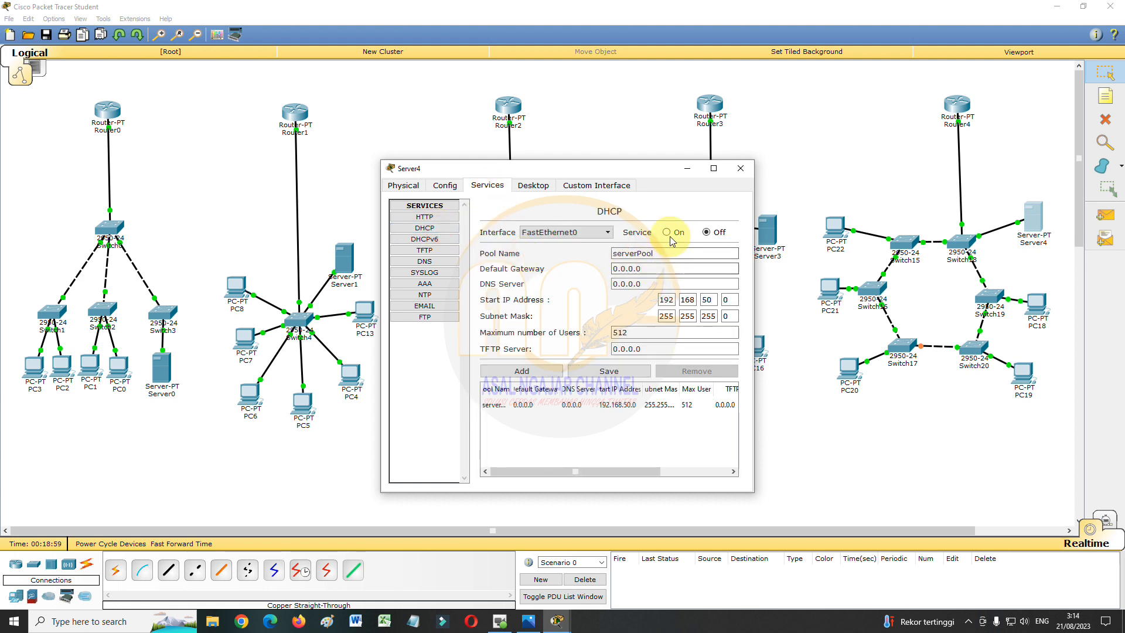
pyautogui.doubleClick(668, 268)
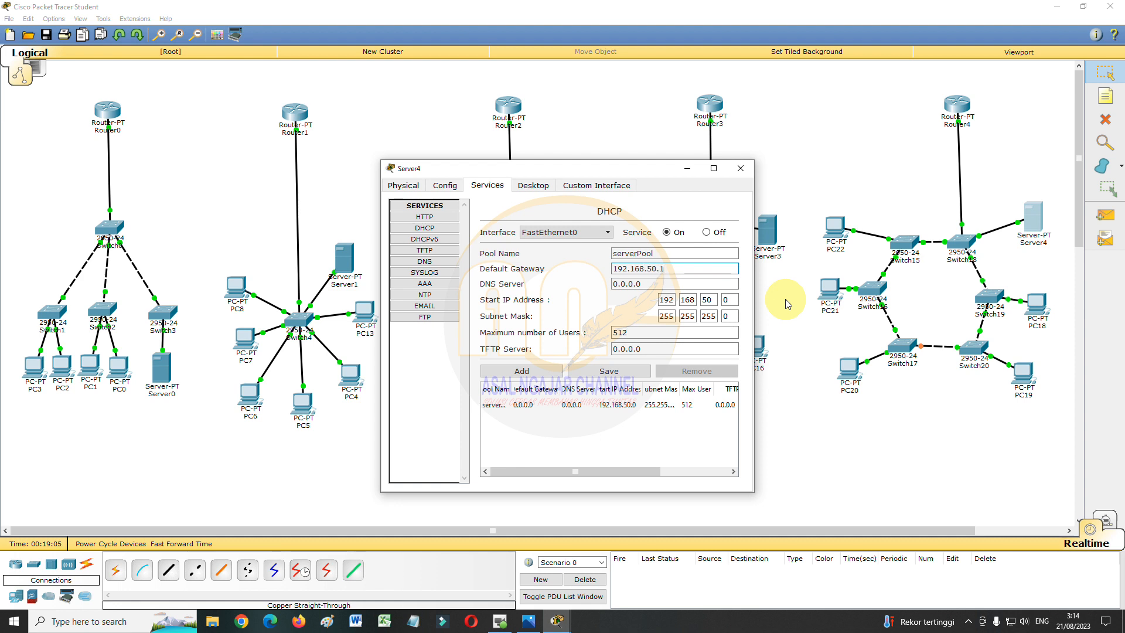
pyautogui.doubleClick(730, 300)
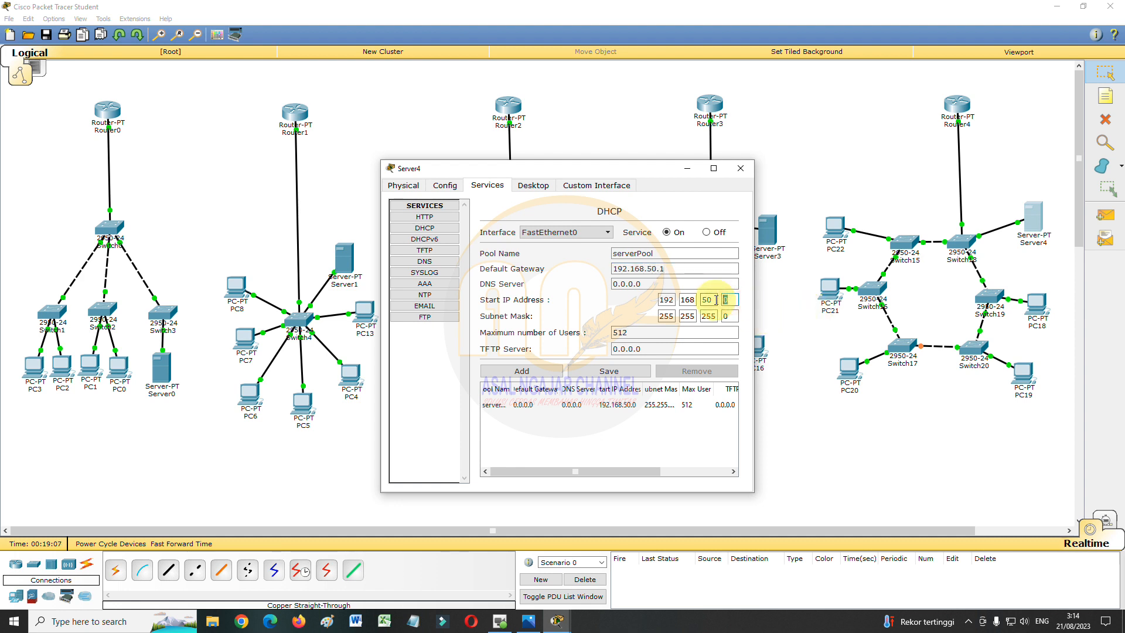
pyautogui.write('3')
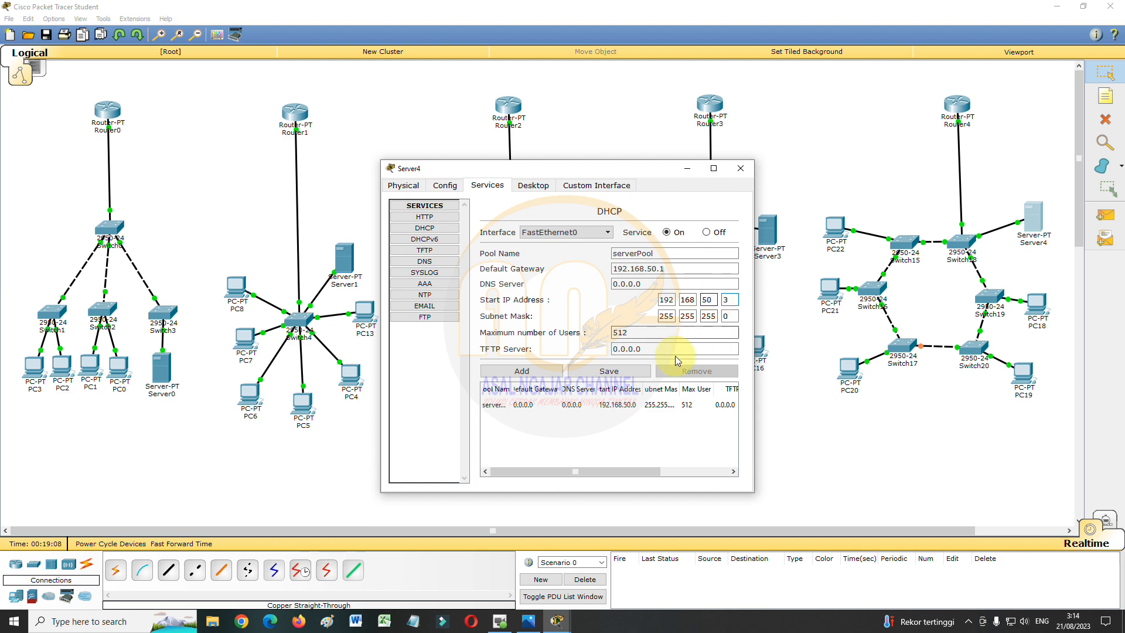
pyautogui.click(638, 371)
pyautogui.click(644, 405)
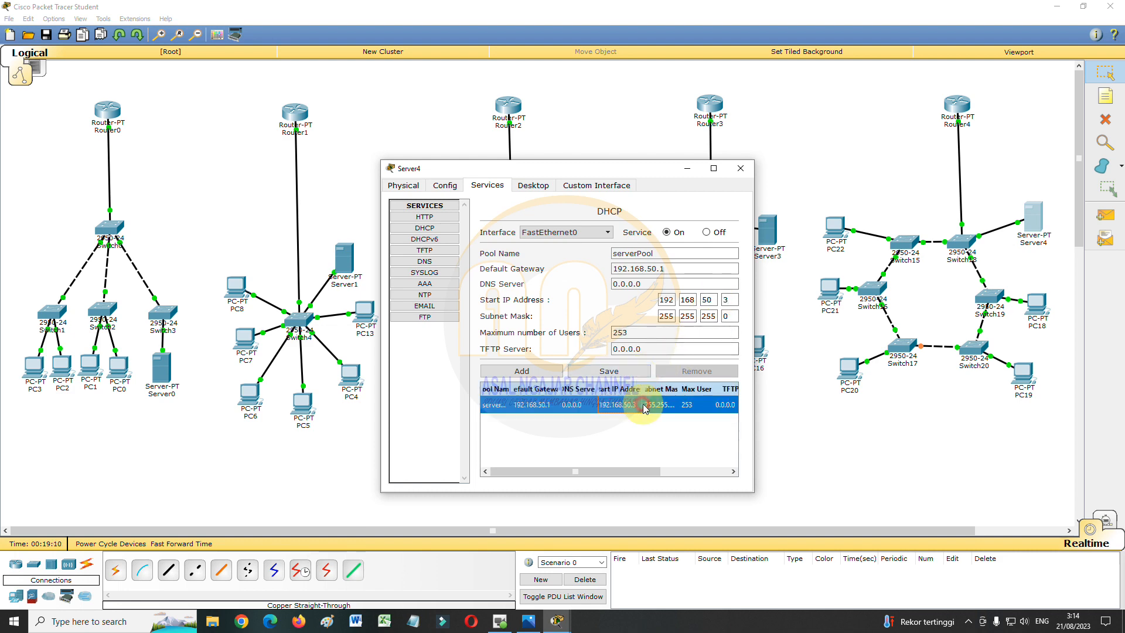
pyautogui.click(740, 169)
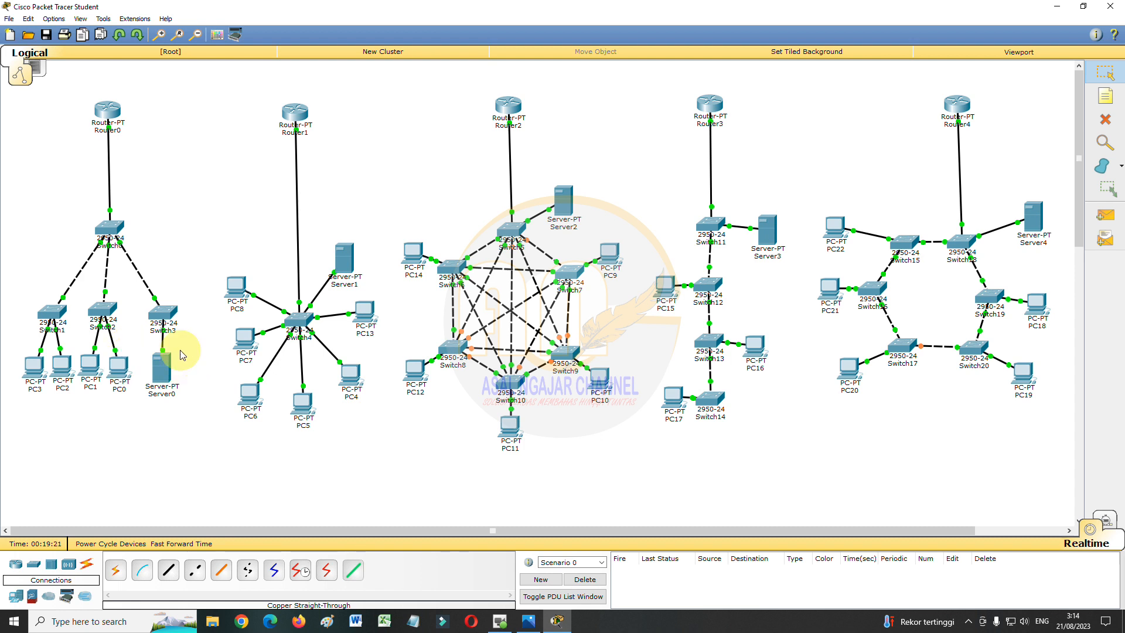
# - Switch PC0's IP configuration to DHCP so it requests its address from the server
pyautogui.moveTo(107, 383)
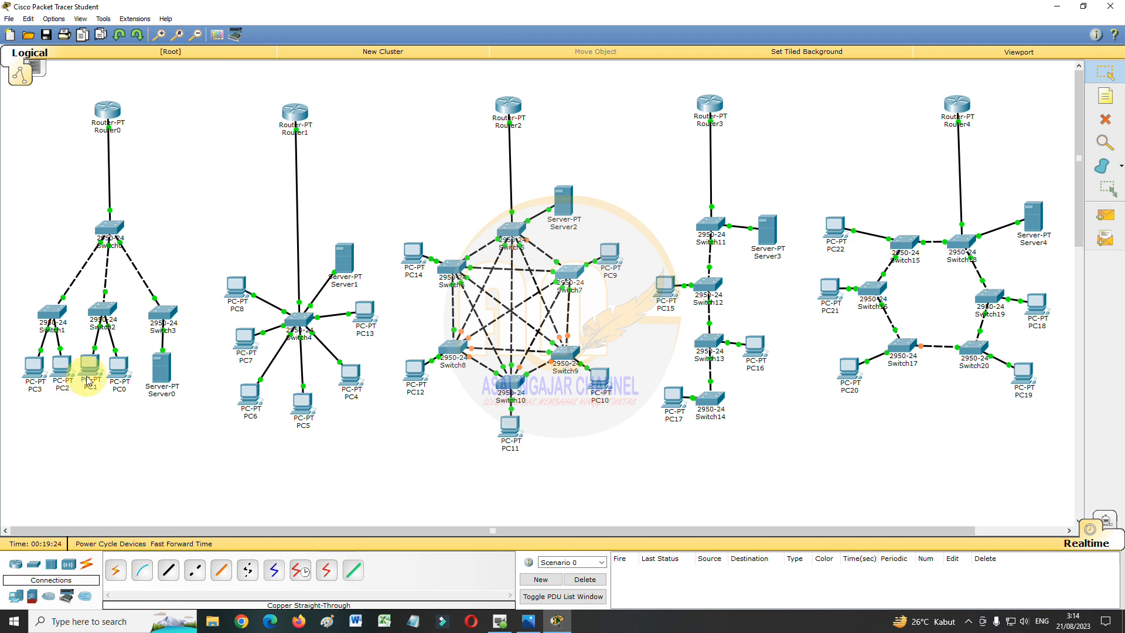
pyautogui.click(115, 371)
pyautogui.click(479, 186)
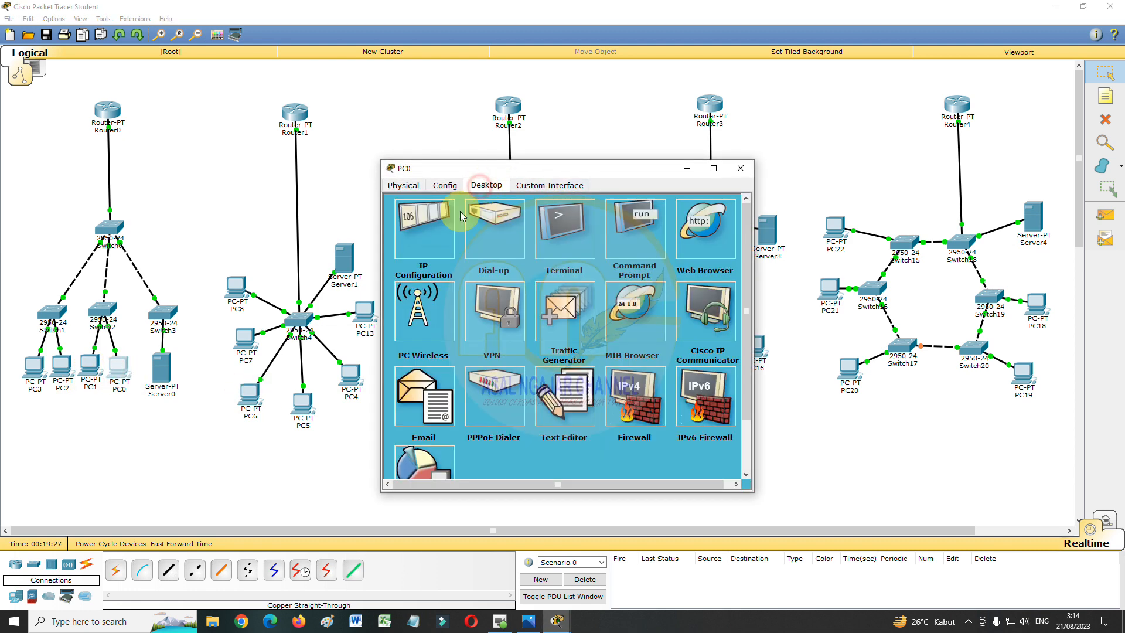
pyautogui.click(432, 231)
pyautogui.click(403, 236)
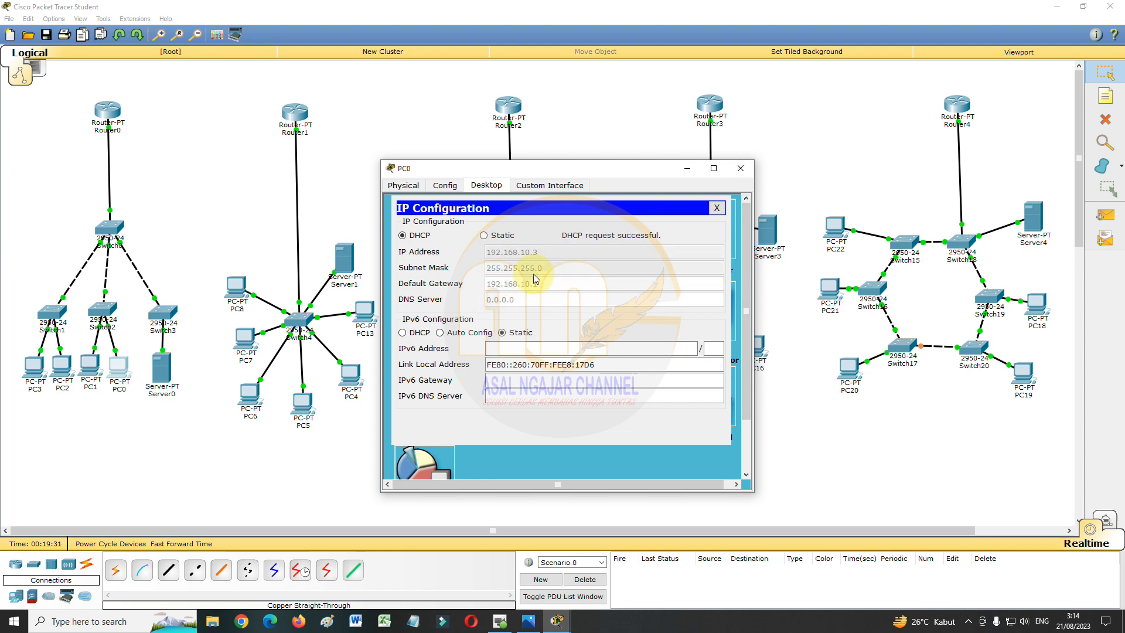
pyautogui.click(741, 172)
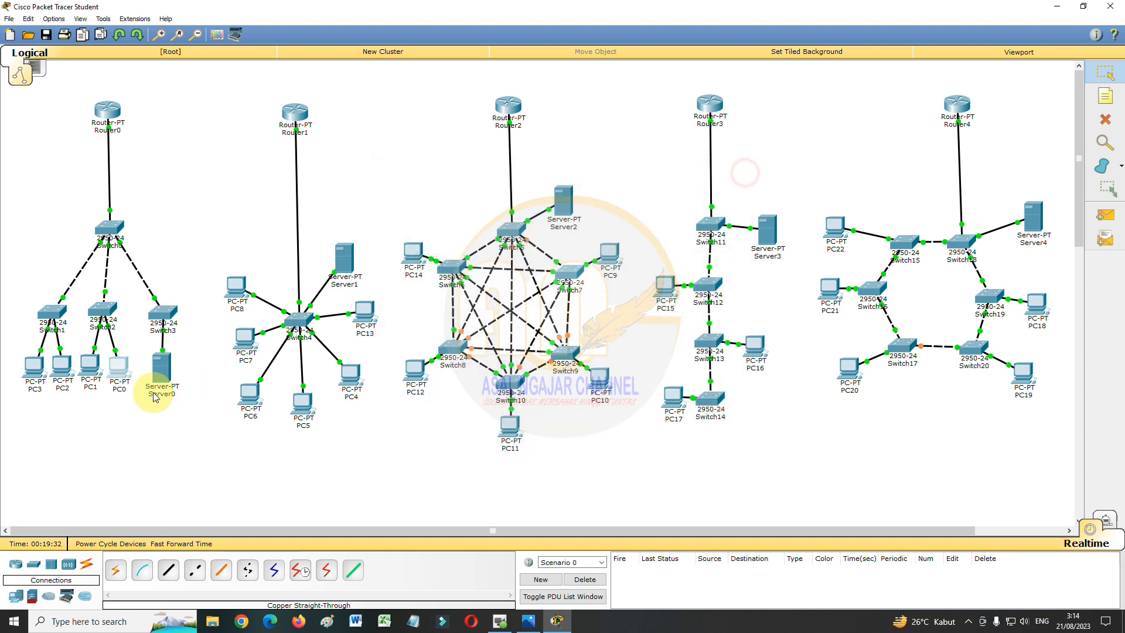
# - Switch PC1's IP configuration from static to DHCP
pyautogui.click(90, 365)
pyautogui.click(487, 185)
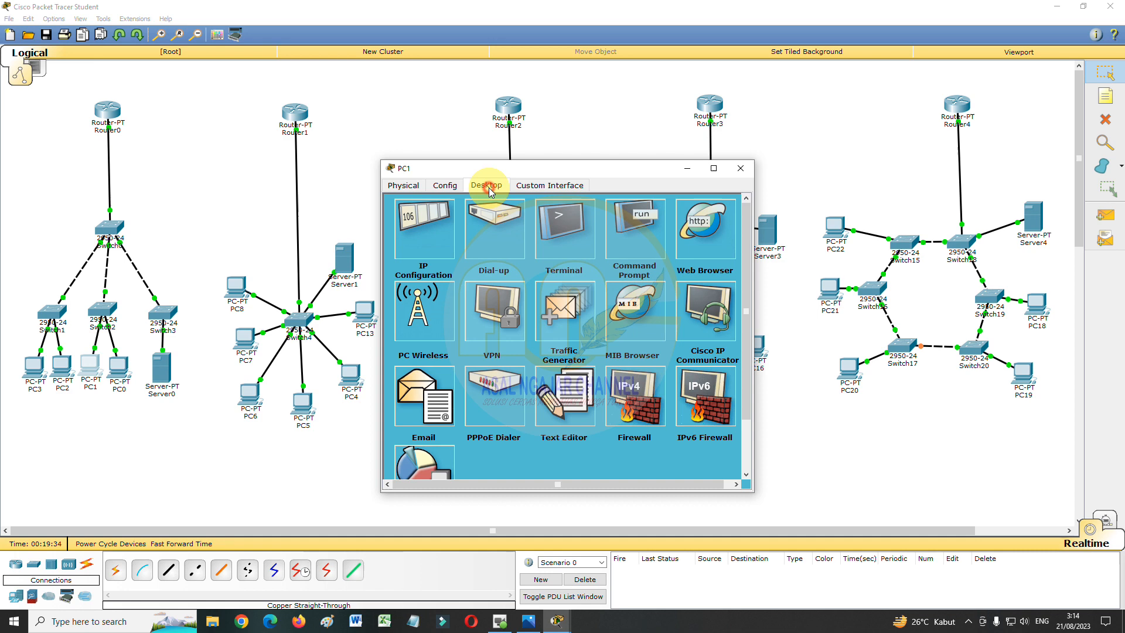
pyautogui.click(422, 245)
pyautogui.click(422, 237)
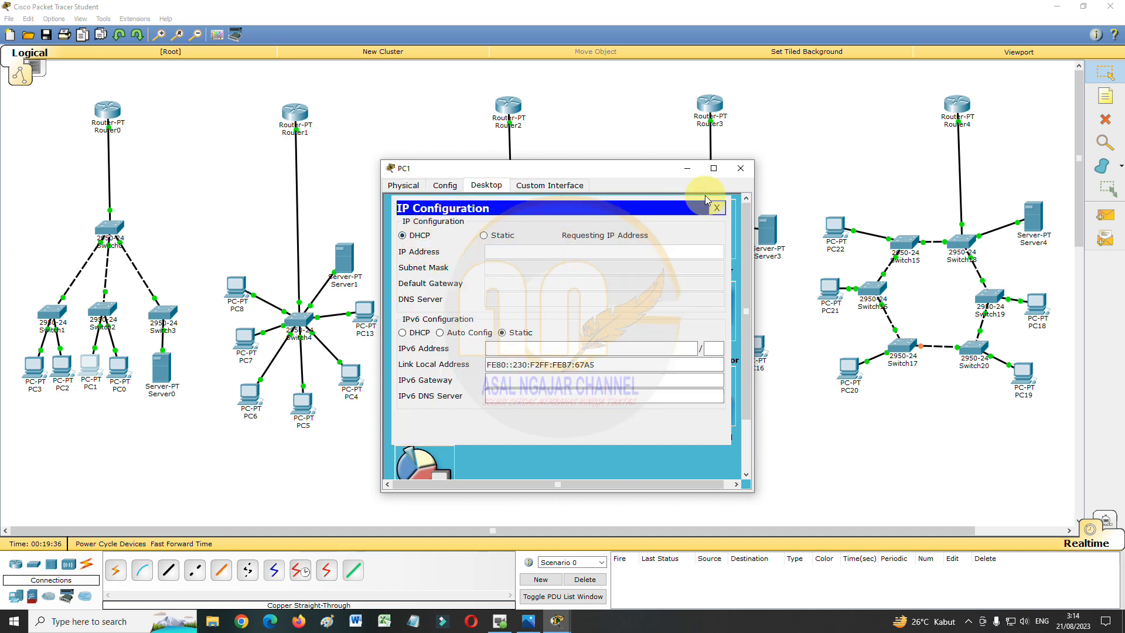
pyautogui.click(740, 171)
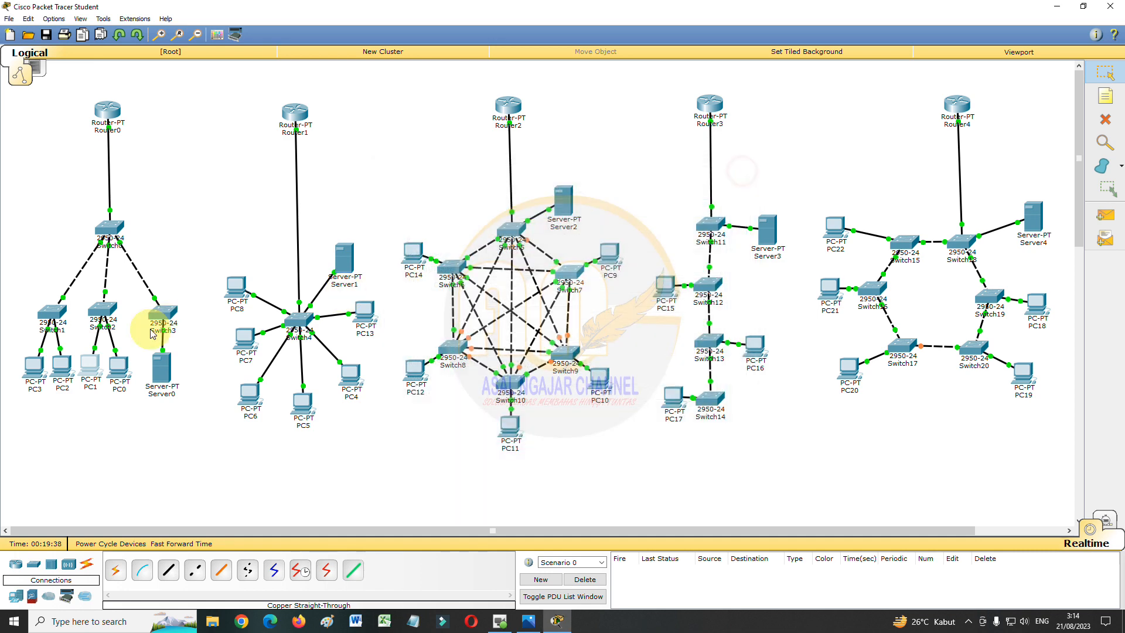
# - Switch PC2's IP configuration from static to DHCP
pyautogui.click(62, 365)
pyautogui.click(486, 185)
pyautogui.click(422, 241)
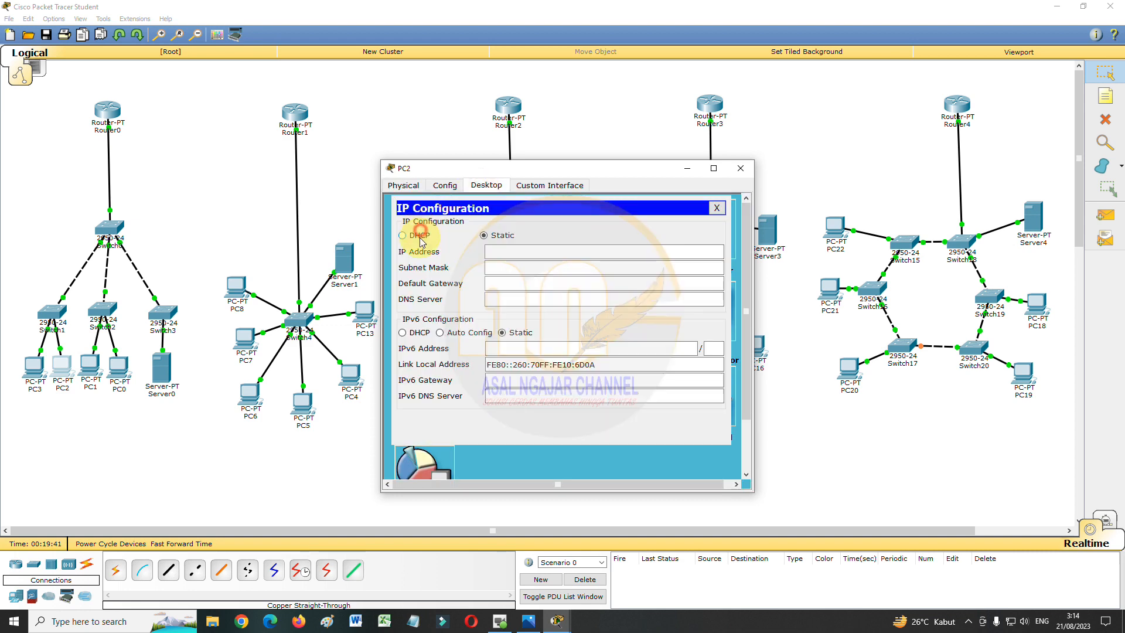
pyautogui.click(412, 237)
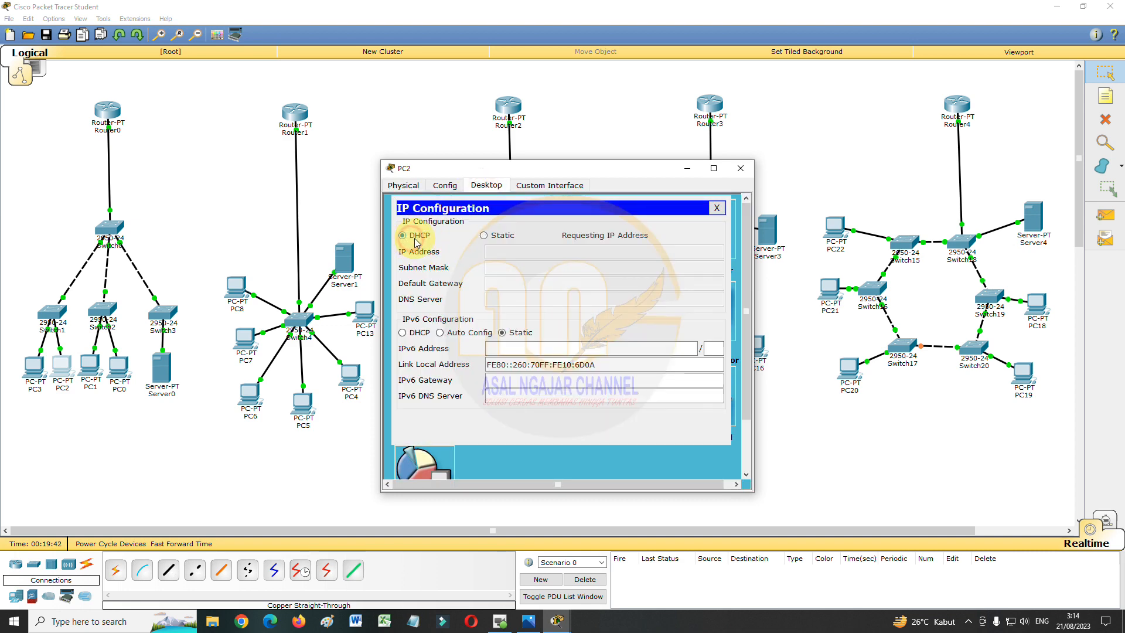
# - Switch the IP configuration of PC3, connected to Switch1, from static to DHCP
pyautogui.click(741, 170)
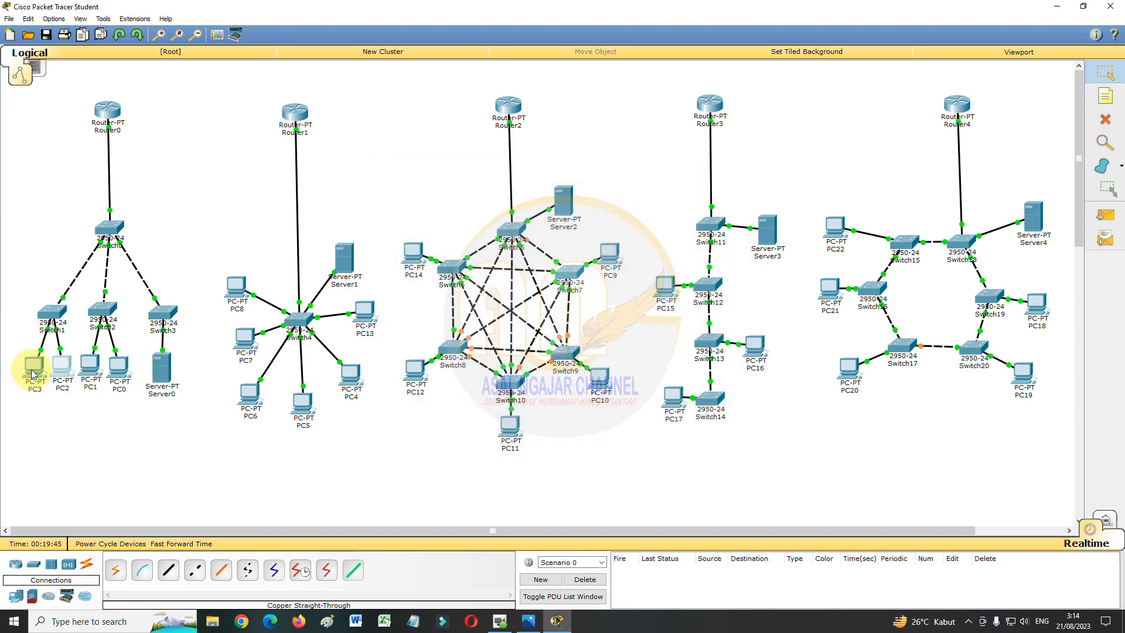
pyautogui.click(33, 374)
pyautogui.click(486, 185)
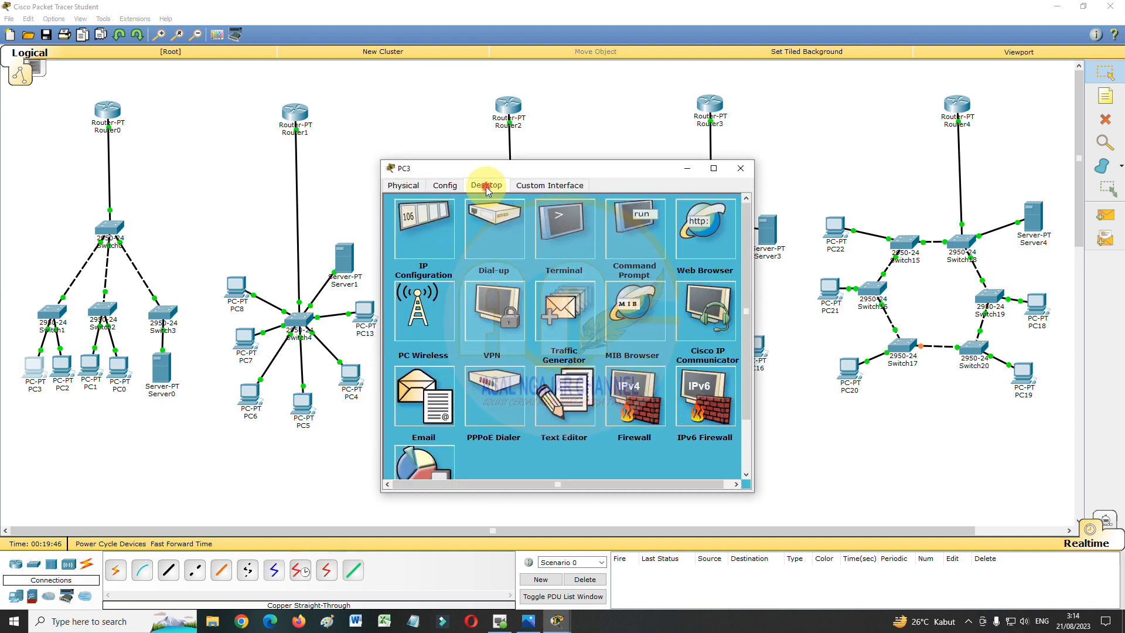
pyautogui.click(437, 237)
pyautogui.click(426, 237)
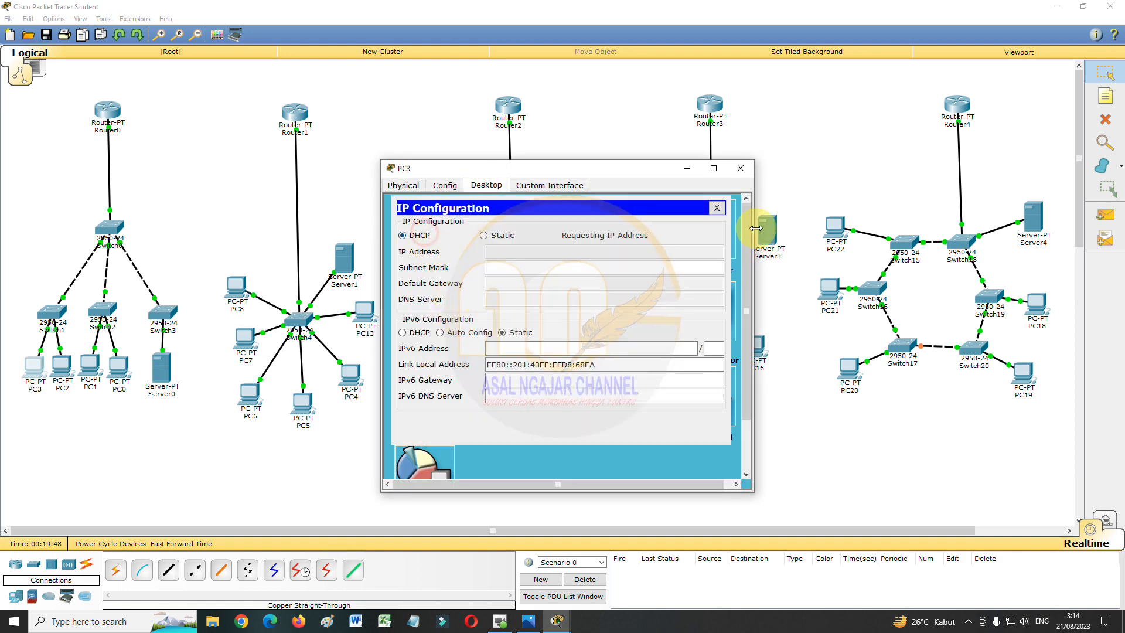
pyautogui.click(746, 173)
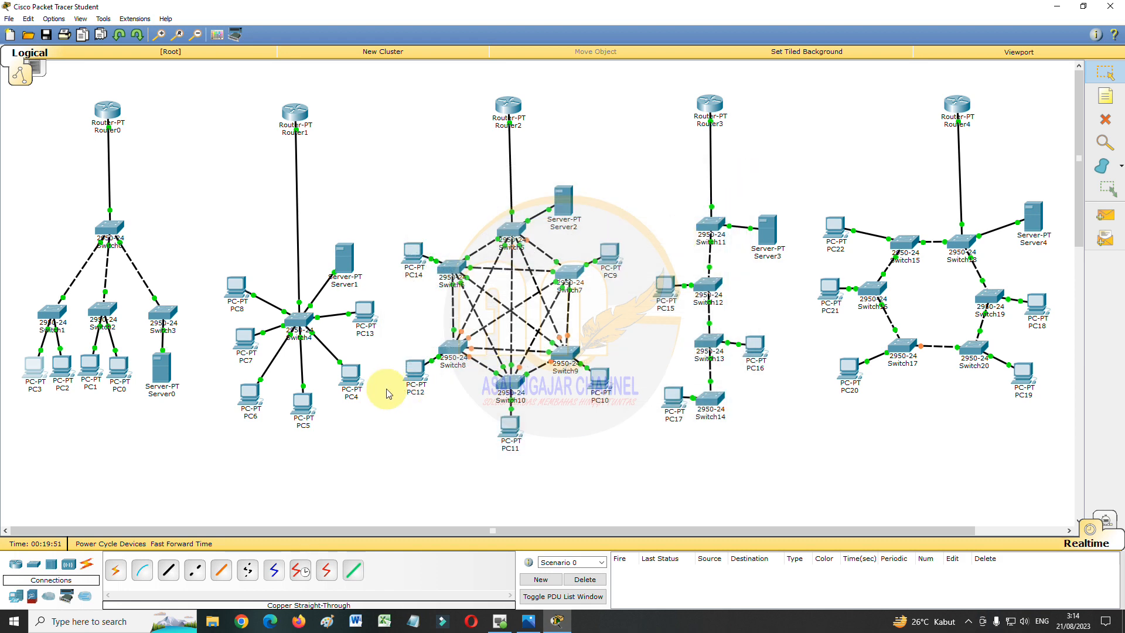
# - Switch the IP configuration of PC13 in the star topology around Switch4 to DHCP
pyautogui.click(364, 311)
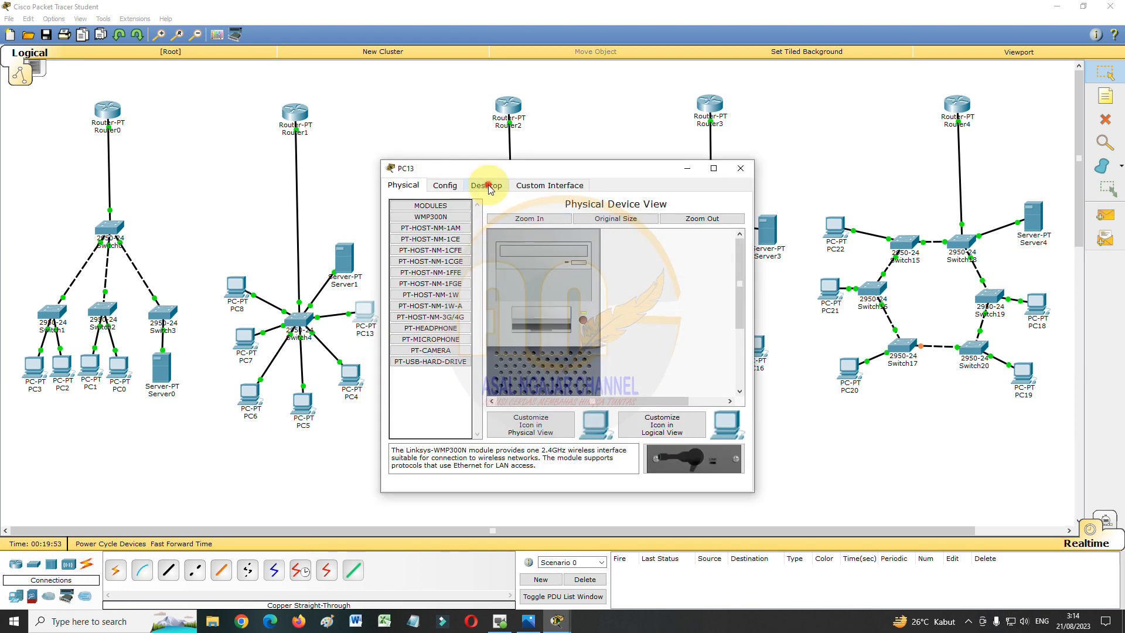
pyautogui.click(486, 185)
pyautogui.click(417, 232)
pyautogui.click(420, 235)
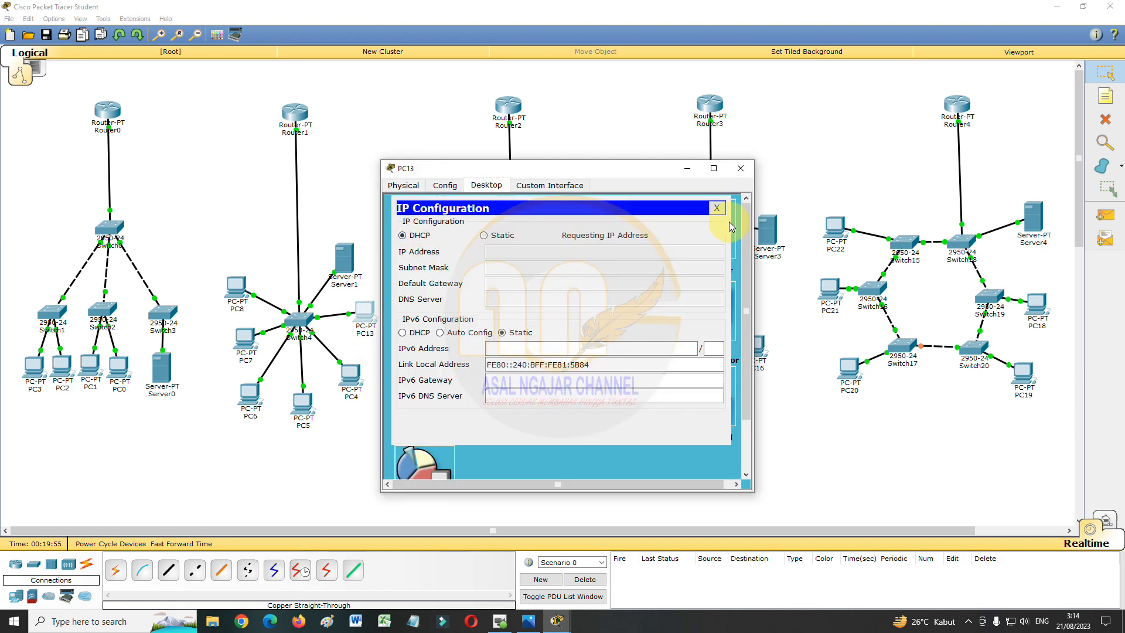
pyautogui.click(747, 174)
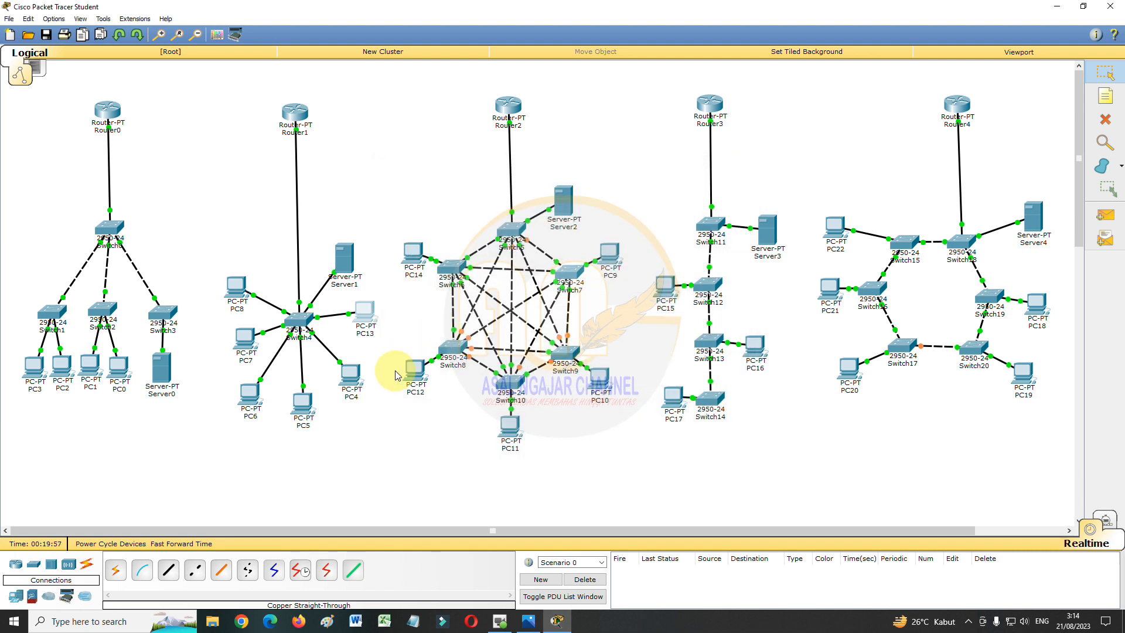
# - Switch the IP configuration of PC4 in the Switch4 star topology to DHCP
pyautogui.click(351, 376)
pyautogui.click(486, 186)
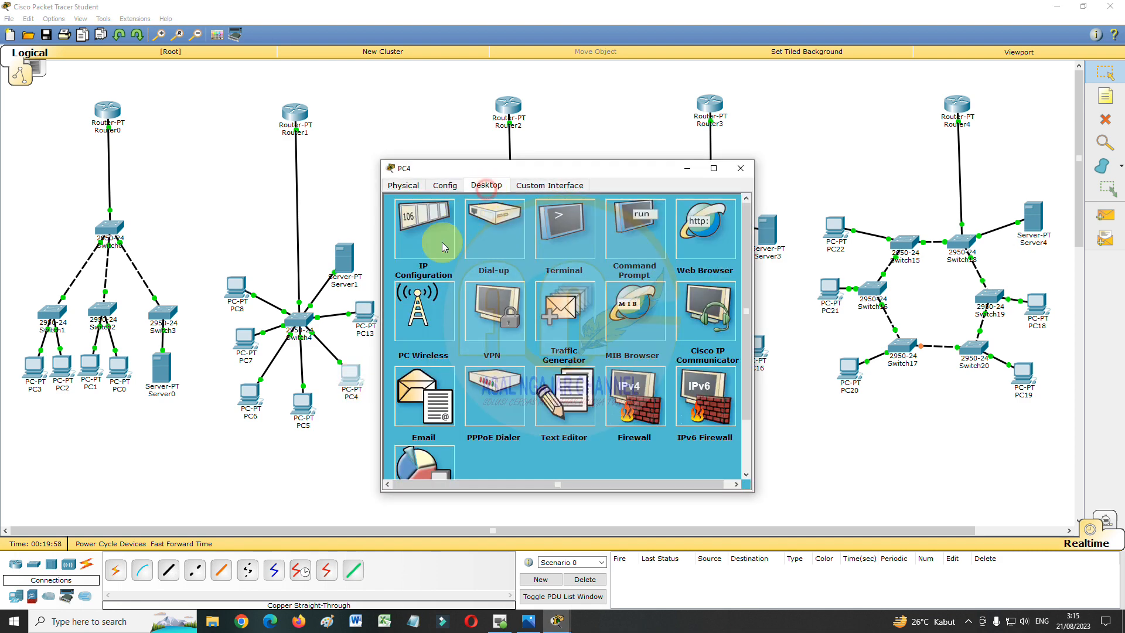
pyautogui.click(430, 239)
pyautogui.click(412, 238)
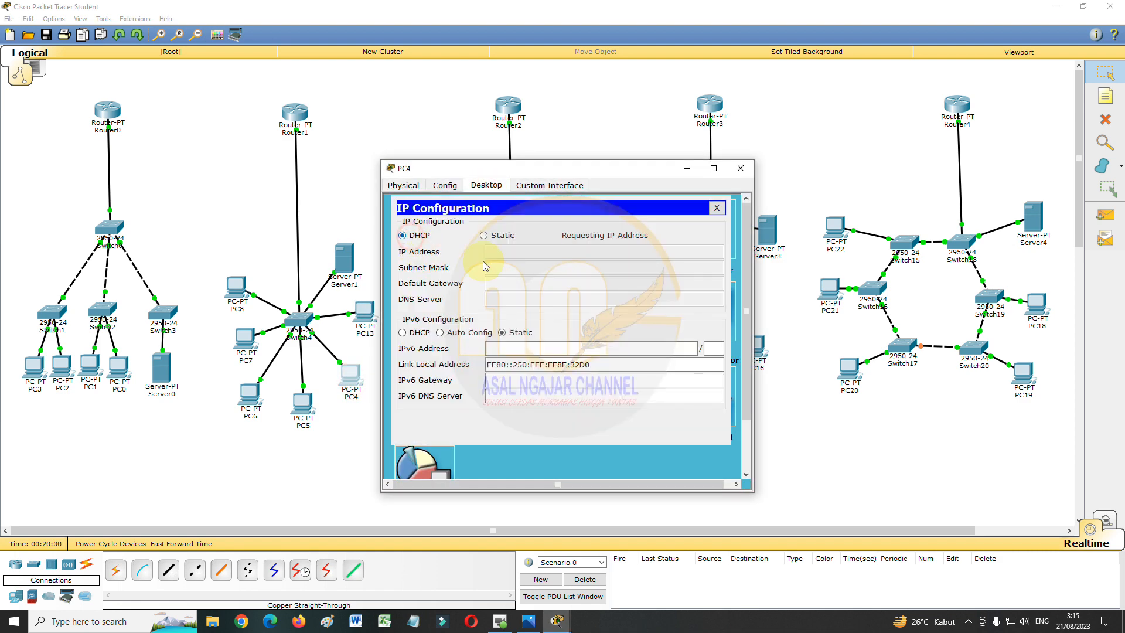
pyautogui.click(742, 169)
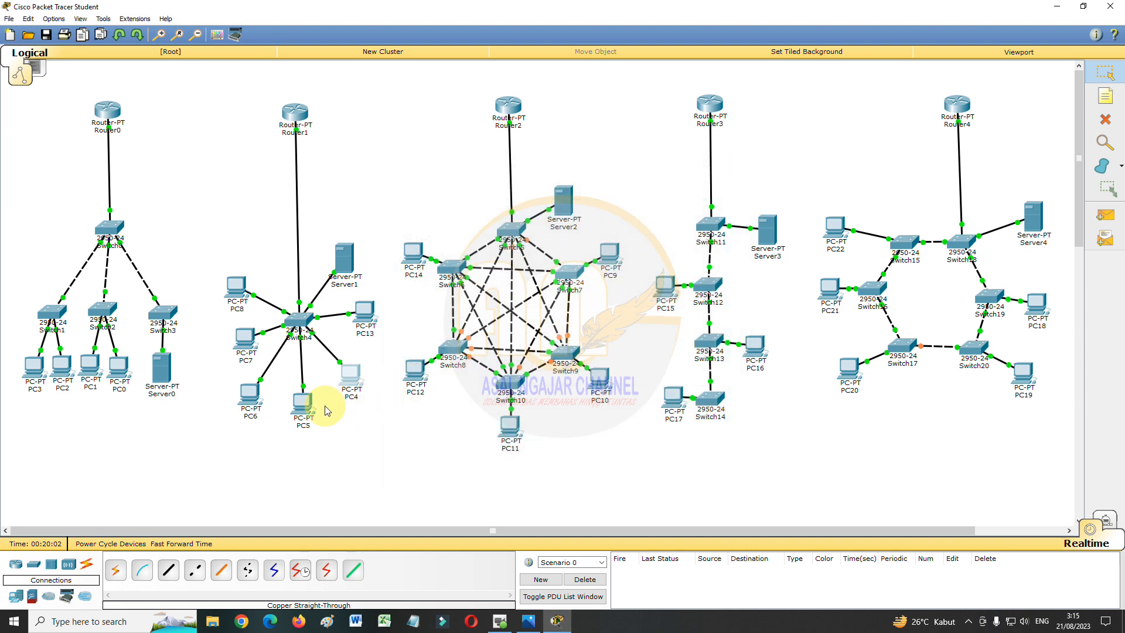
# - Switch the IP configuration of PC5 in the Switch4 star topology from static to DHCP
pyautogui.click(301, 402)
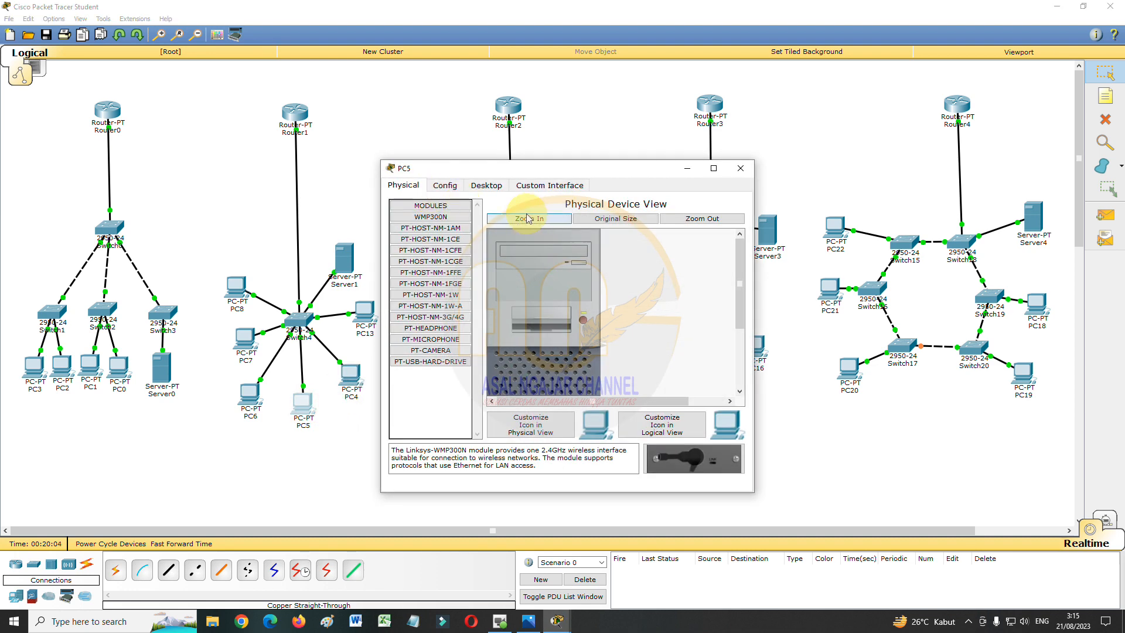
pyautogui.click(486, 185)
pyautogui.click(435, 218)
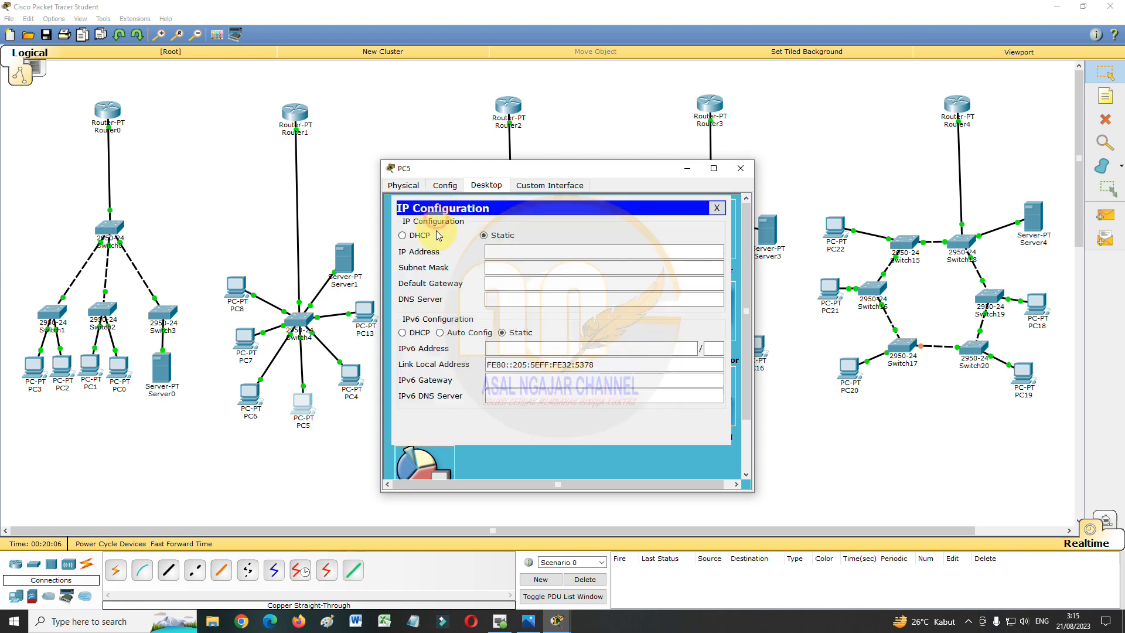
pyautogui.click(426, 235)
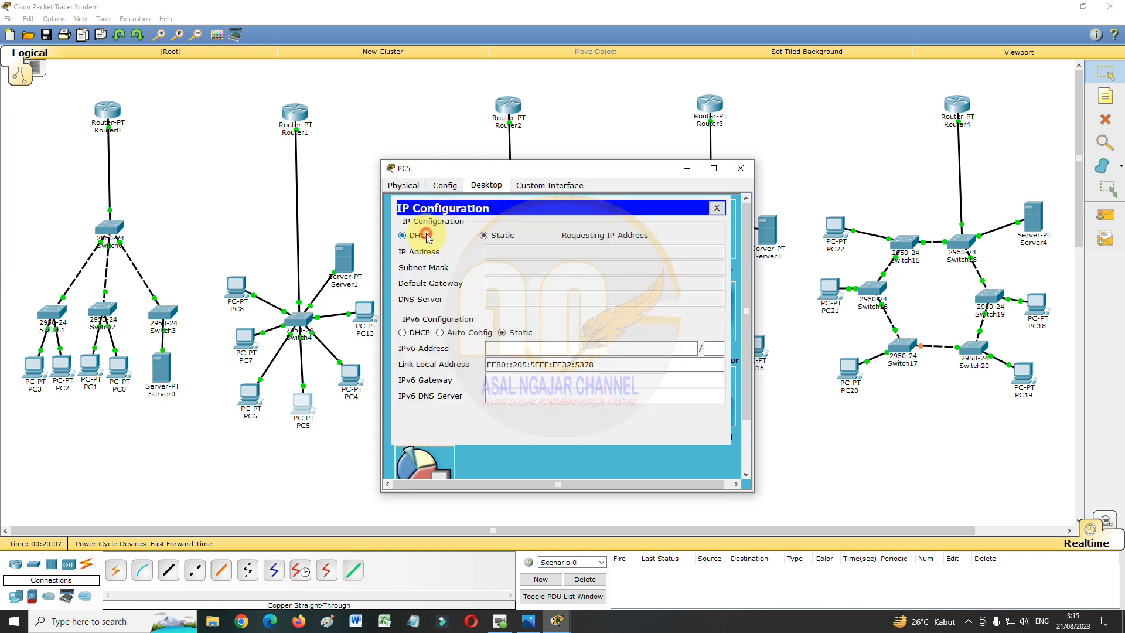
pyautogui.click(741, 170)
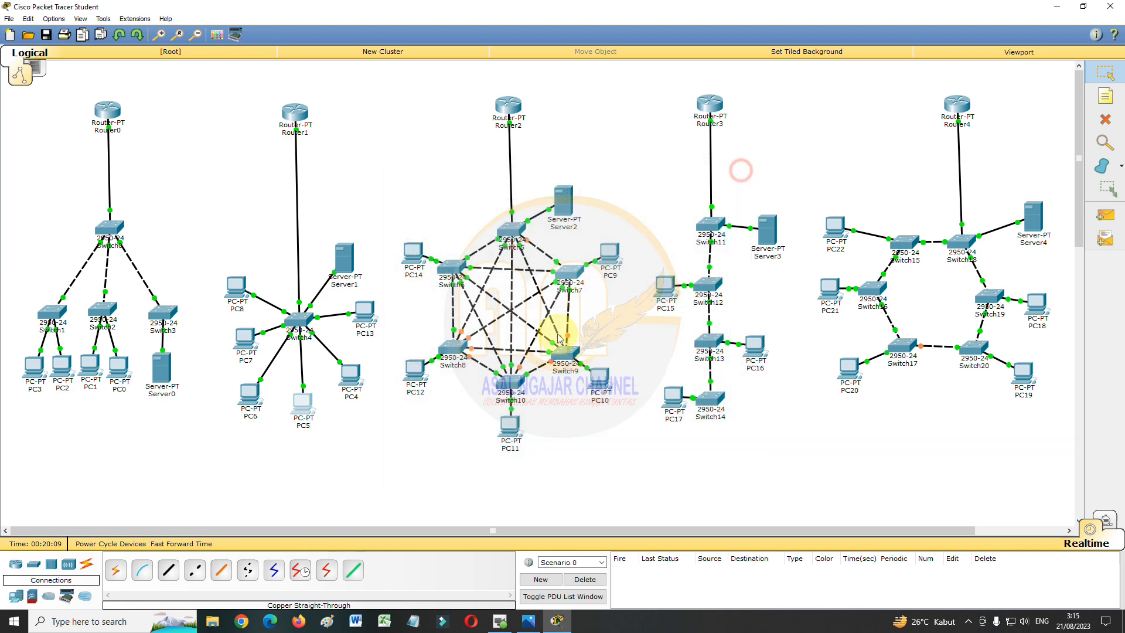
# - Switch the IP configuration of PC6 in the Switch4 star topology to DHCP
pyautogui.click(259, 403)
pyautogui.click(486, 185)
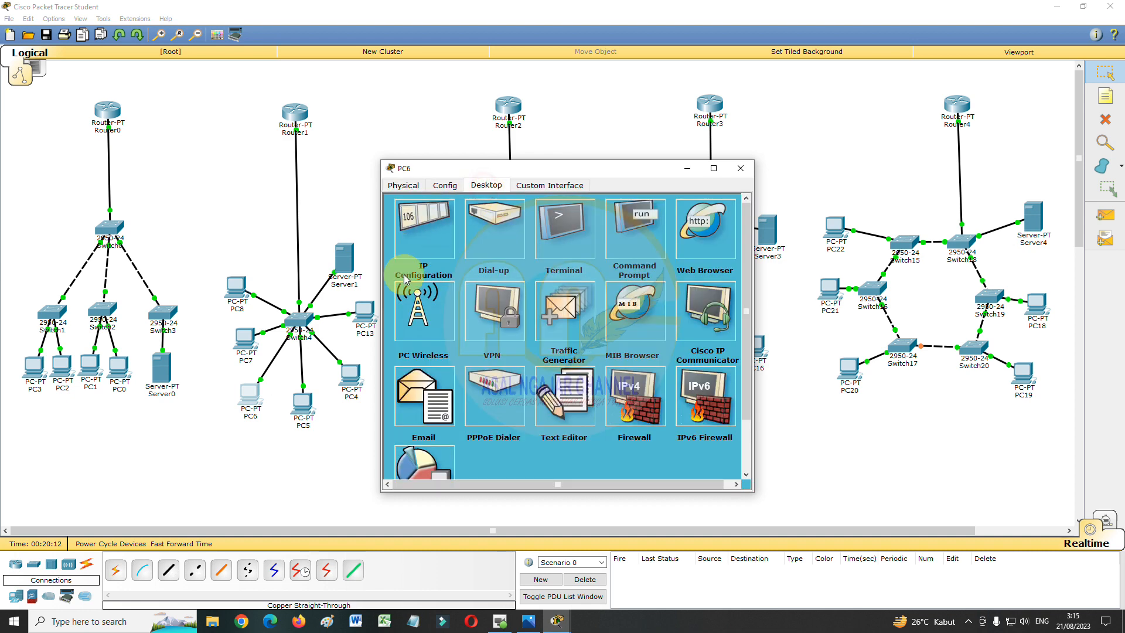
pyautogui.click(404, 279)
pyautogui.click(403, 235)
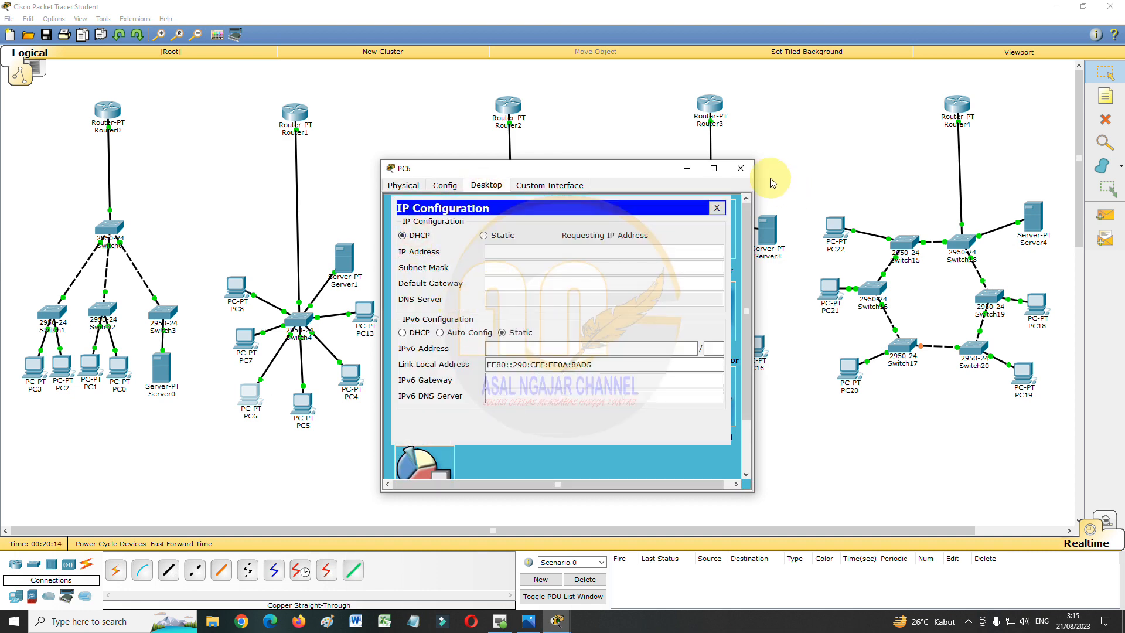
pyautogui.click(741, 168)
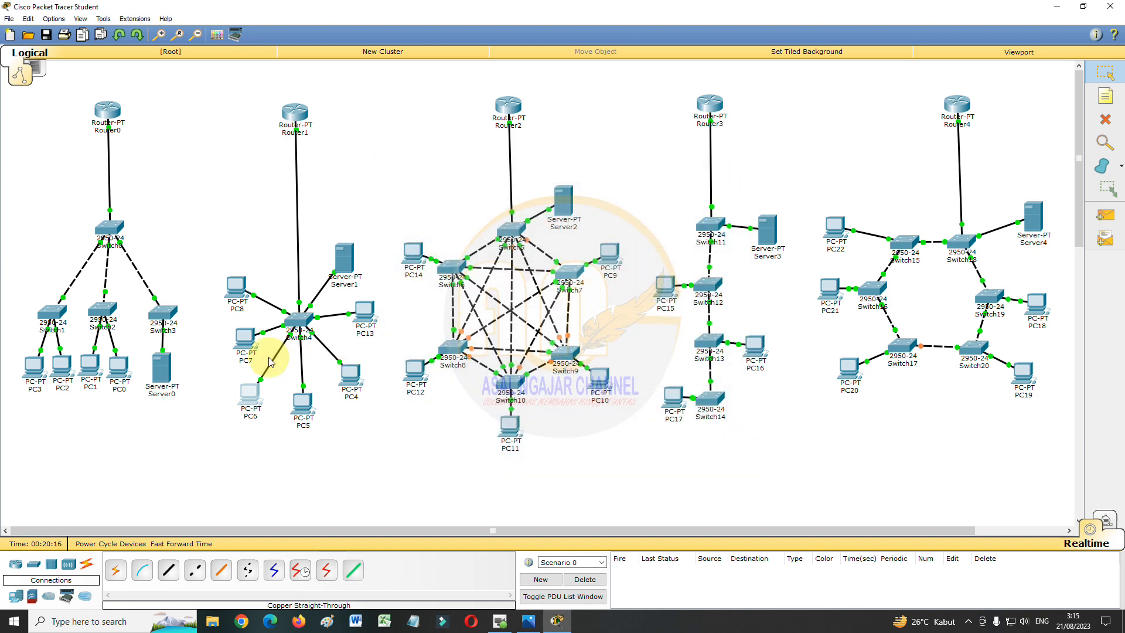
# - Switch the IP configuration of PC7 in the Switch4 star topology to DHCP
pyautogui.click(245, 338)
pyautogui.click(486, 185)
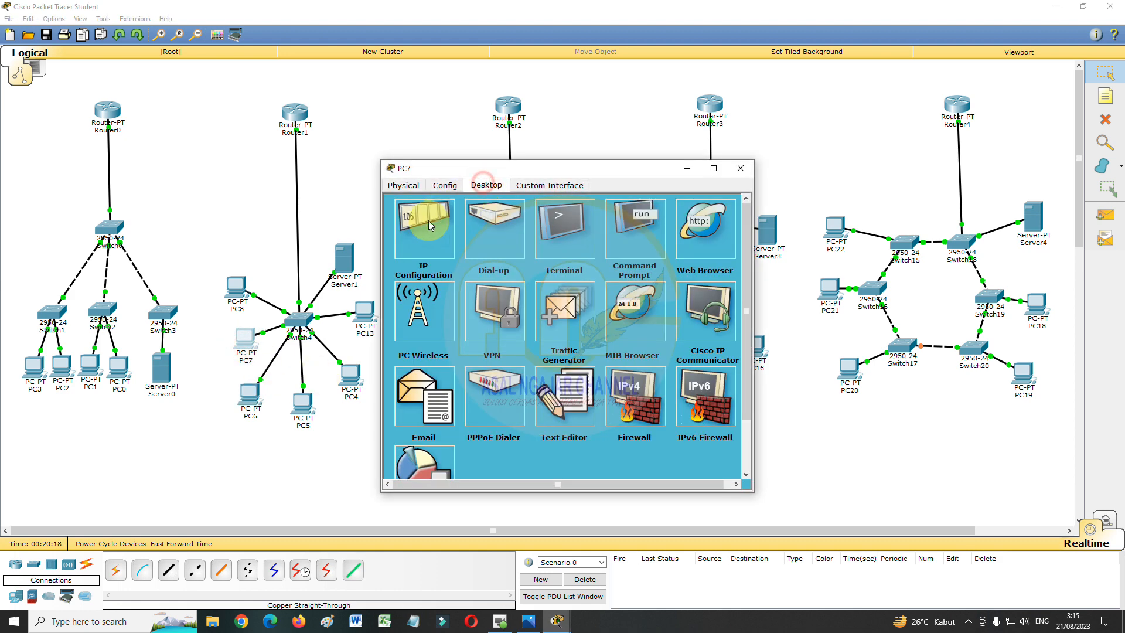
pyautogui.click(430, 224)
pyautogui.click(402, 235)
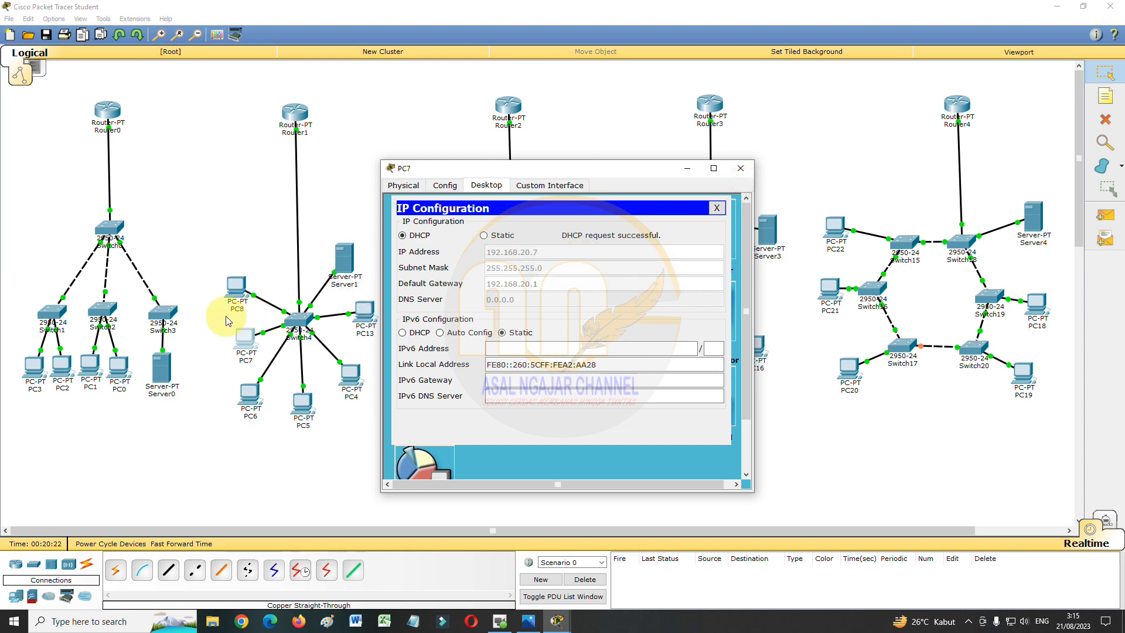
pyautogui.click(740, 168)
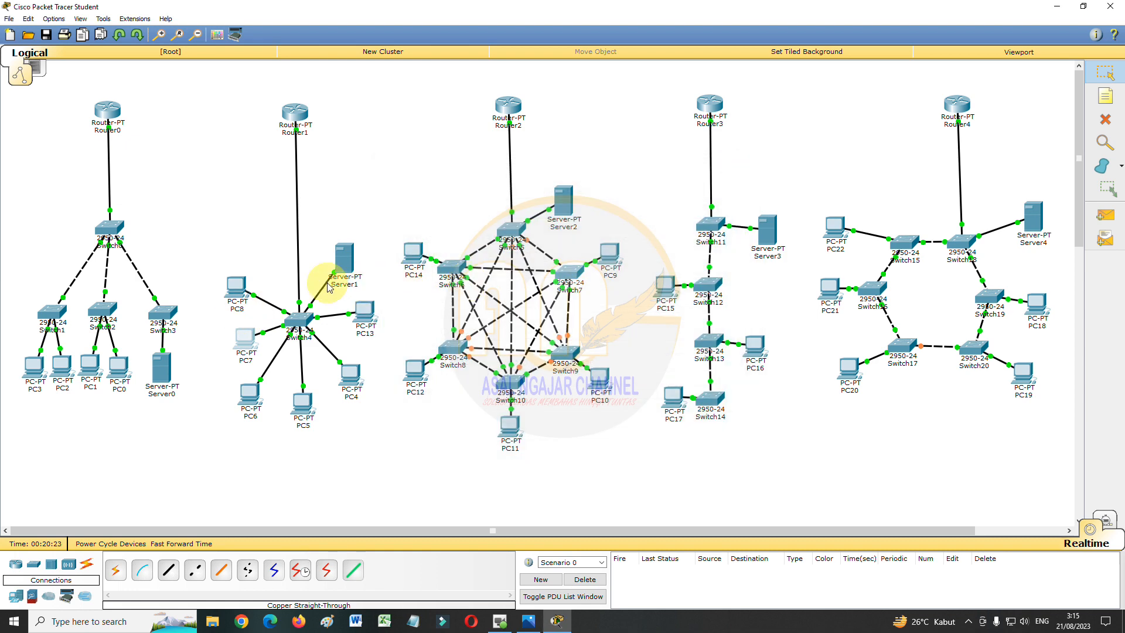
# - Switch the IP configuration of PC8 in the Switch4 star topology to DHCP and recheck its assigned address
pyautogui.click(237, 287)
pyautogui.click(498, 184)
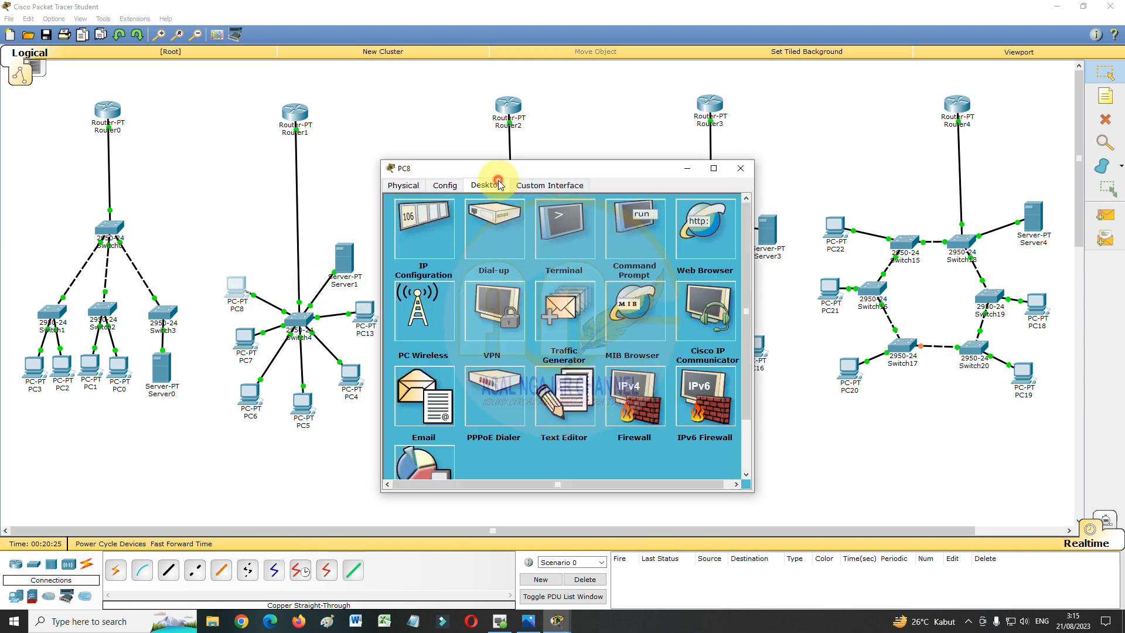
pyautogui.click(424, 228)
pyautogui.click(402, 235)
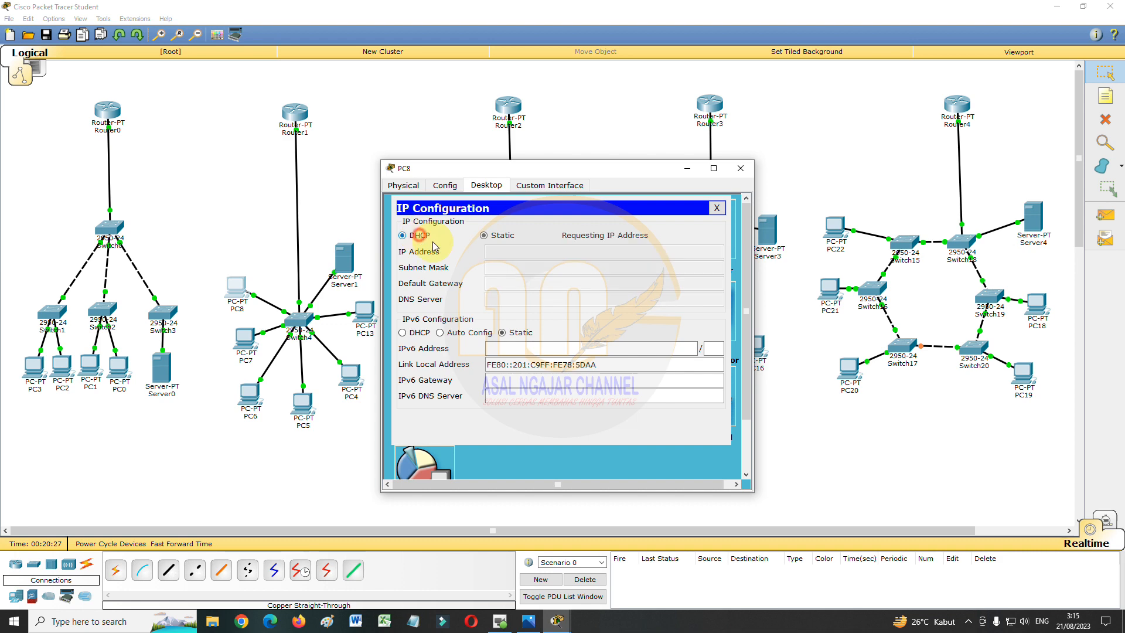
pyautogui.click(741, 170)
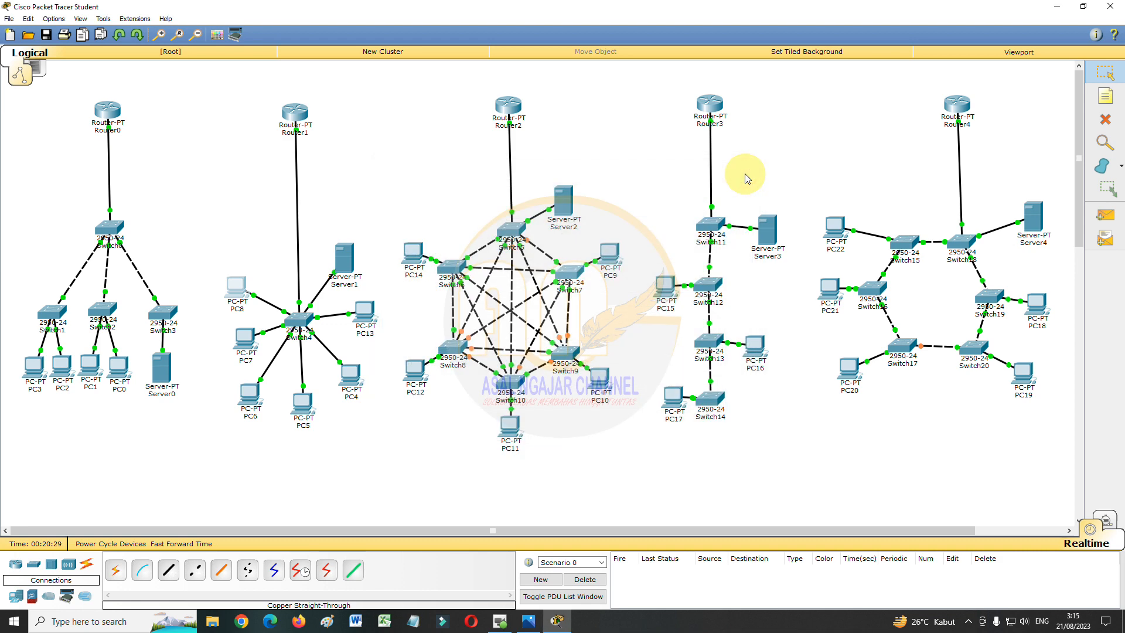
pyautogui.click(237, 290)
pyautogui.click(423, 228)
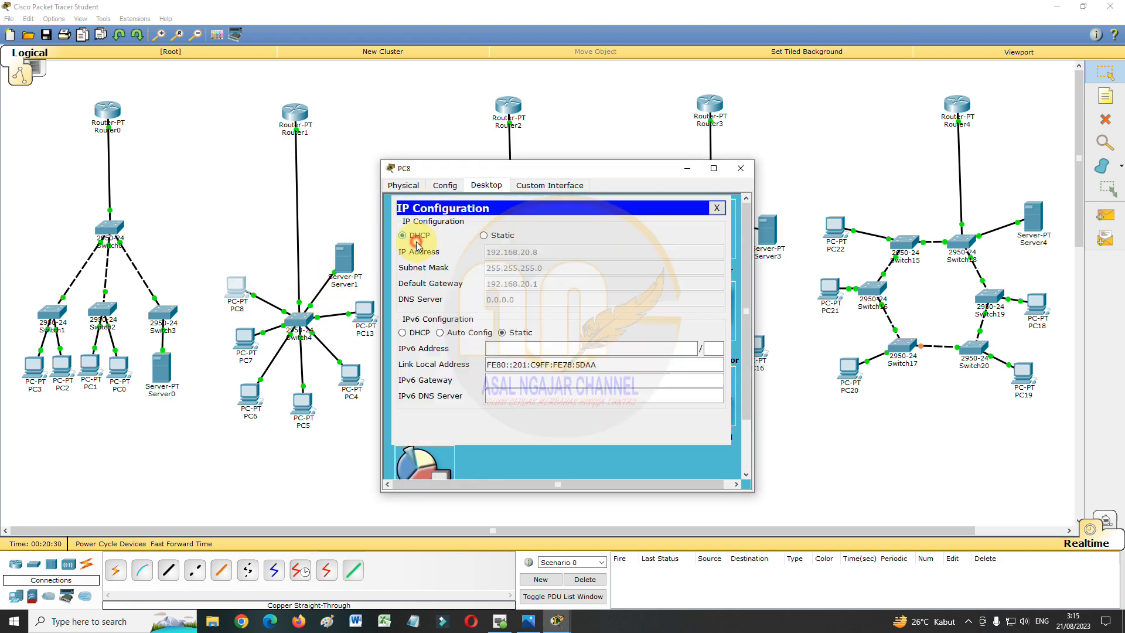
pyautogui.click(753, 170)
pyautogui.click(641, 444)
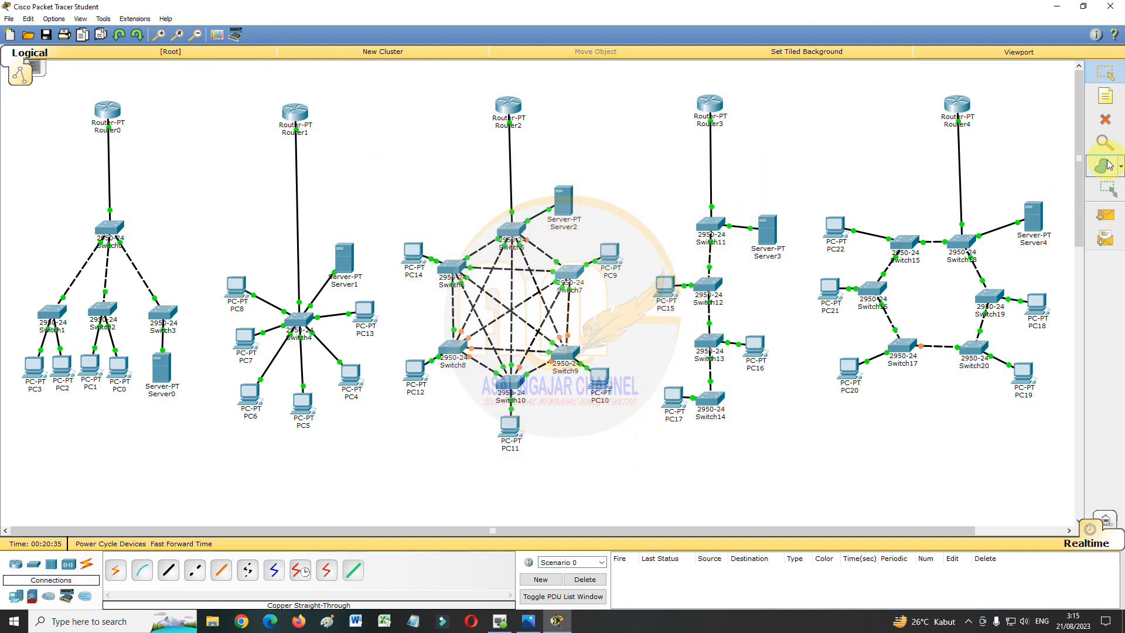
# - Switch the IP configuration of PC9, connected to Switch7 in the mesh topology, from static to DHCP
pyautogui.click(610, 263)
pyautogui.click(478, 185)
pyautogui.click(436, 226)
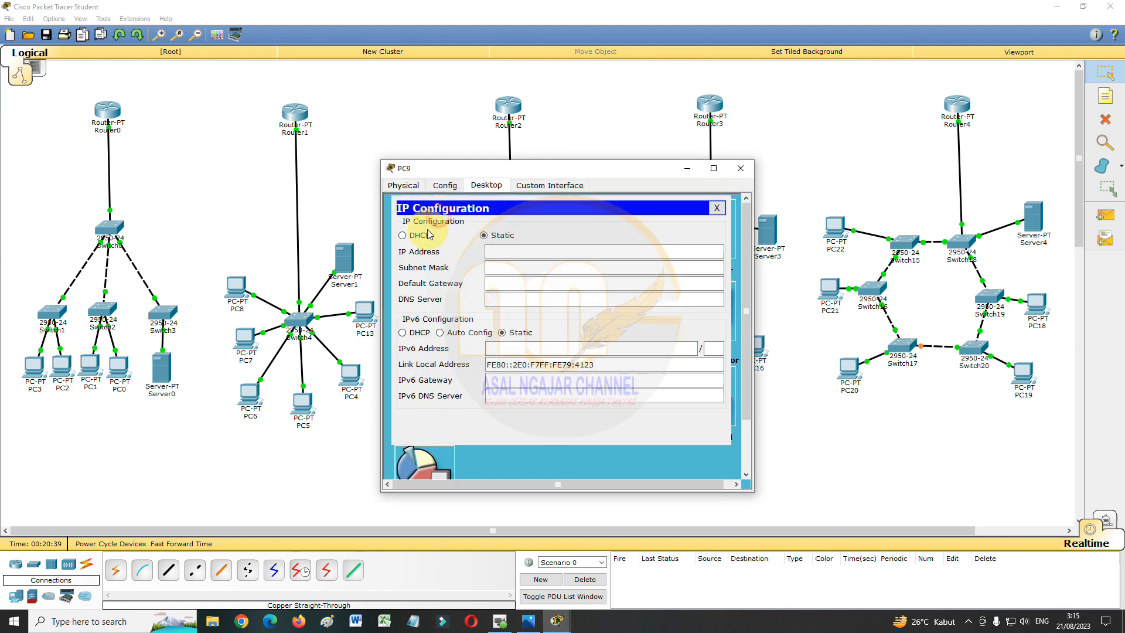
pyautogui.click(402, 235)
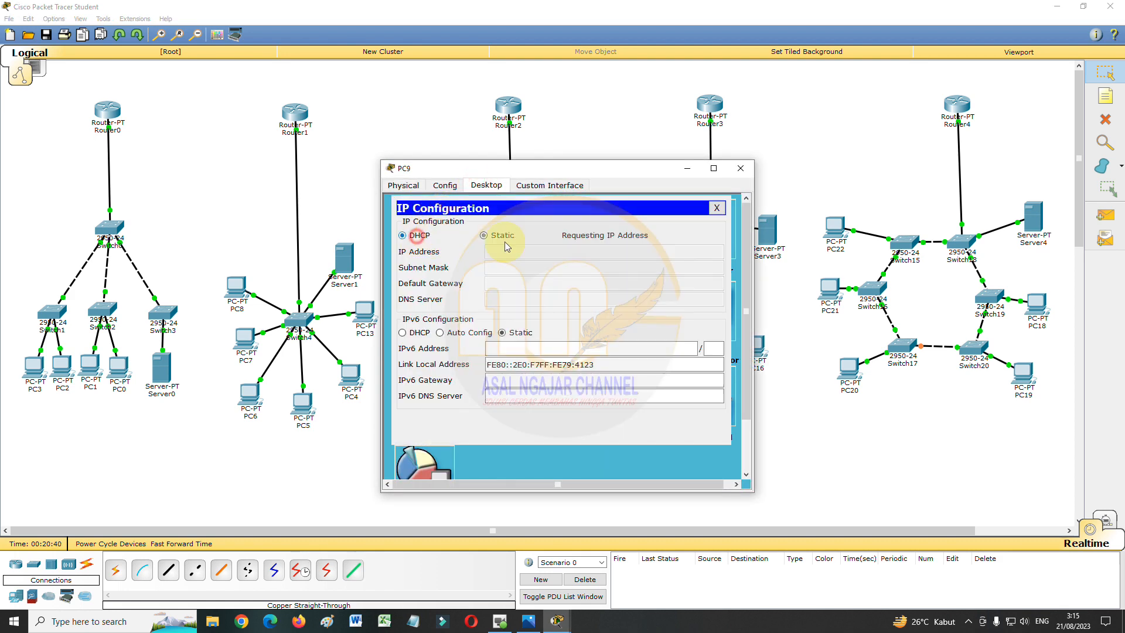
pyautogui.click(740, 169)
# - Switch the IP configuration of PC10, connected to Switch9 in the mesh topology, from static to DHCP
pyautogui.click(595, 381)
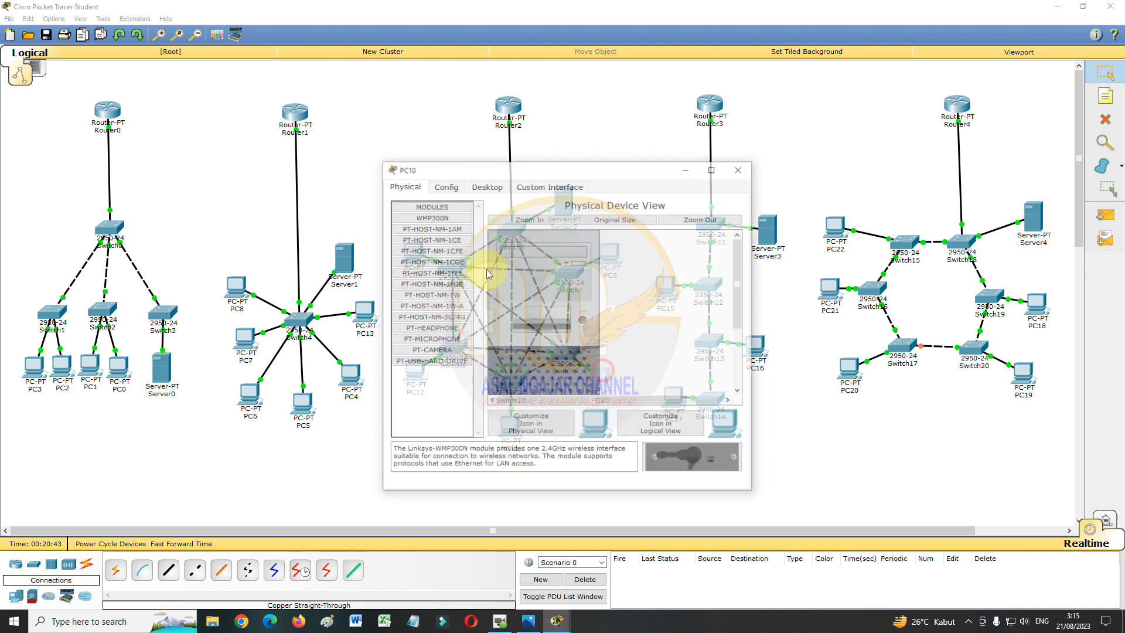
pyautogui.click(487, 187)
pyautogui.click(426, 256)
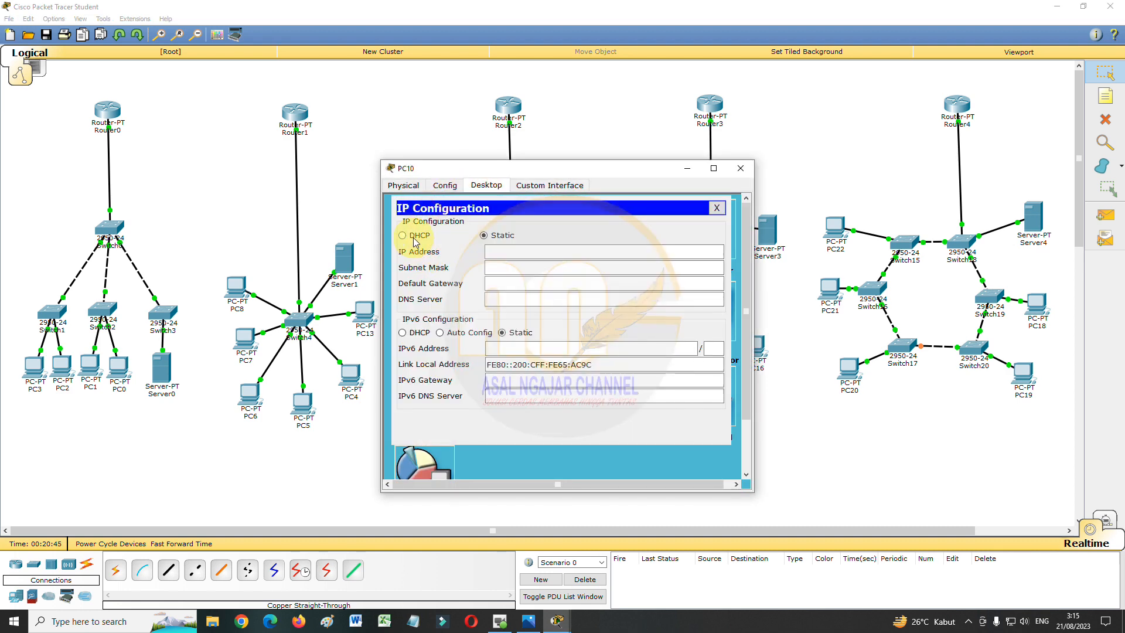
pyautogui.click(414, 240)
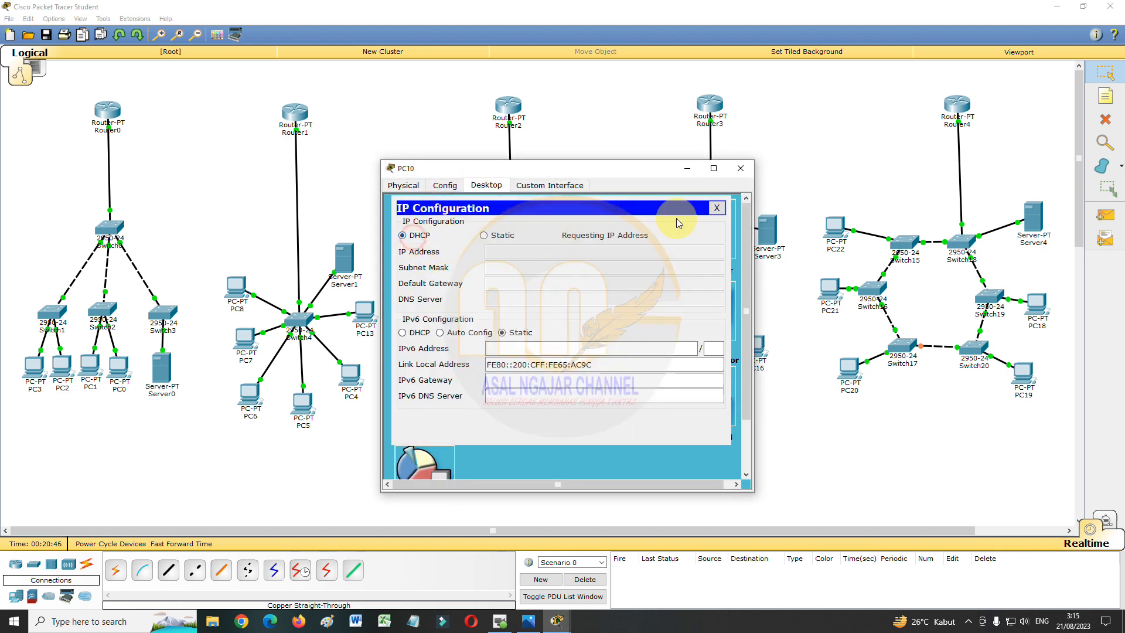
pyautogui.click(747, 176)
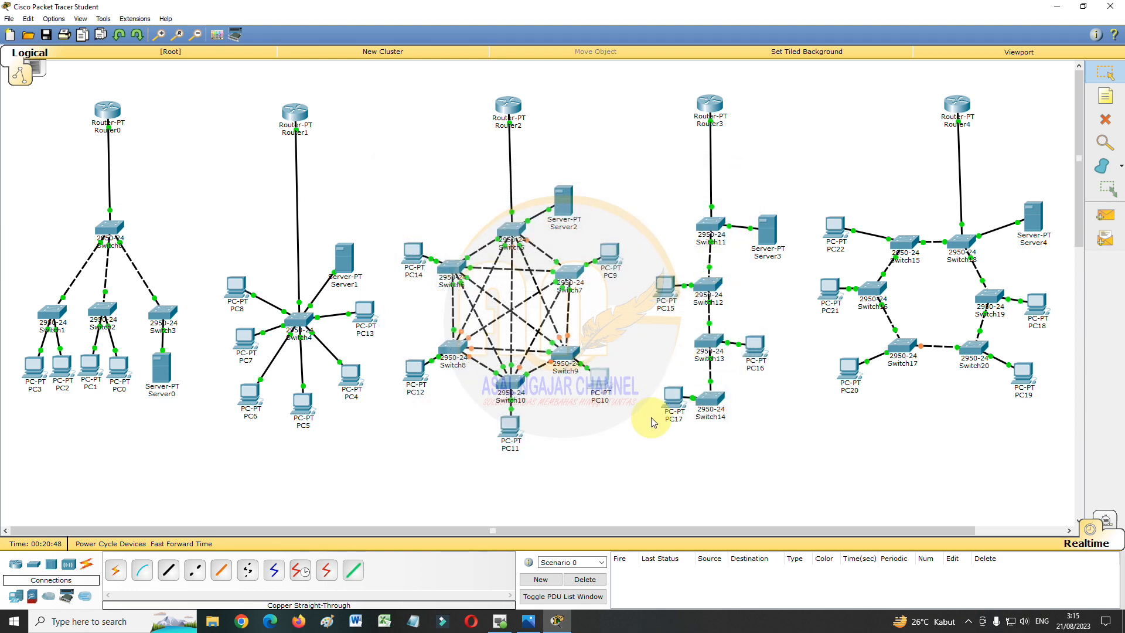
# - Switch the IP configuration of PC11, connected to Switch10 in the mesh topology, to DHCP
pyautogui.click(510, 426)
pyautogui.click(486, 185)
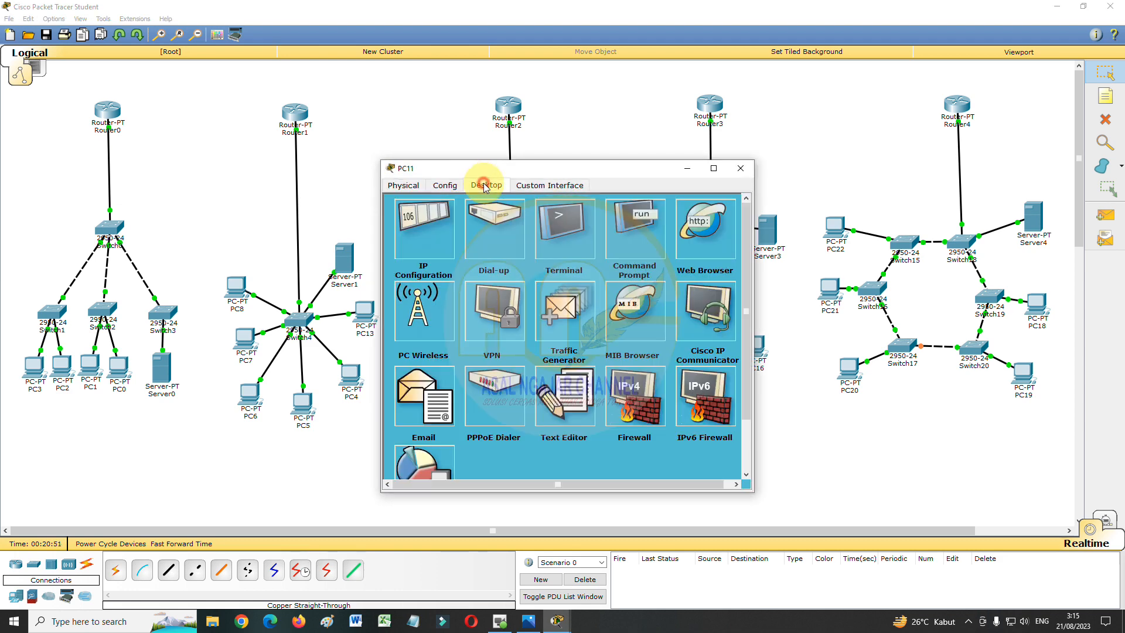
pyautogui.click(427, 245)
pyautogui.click(403, 235)
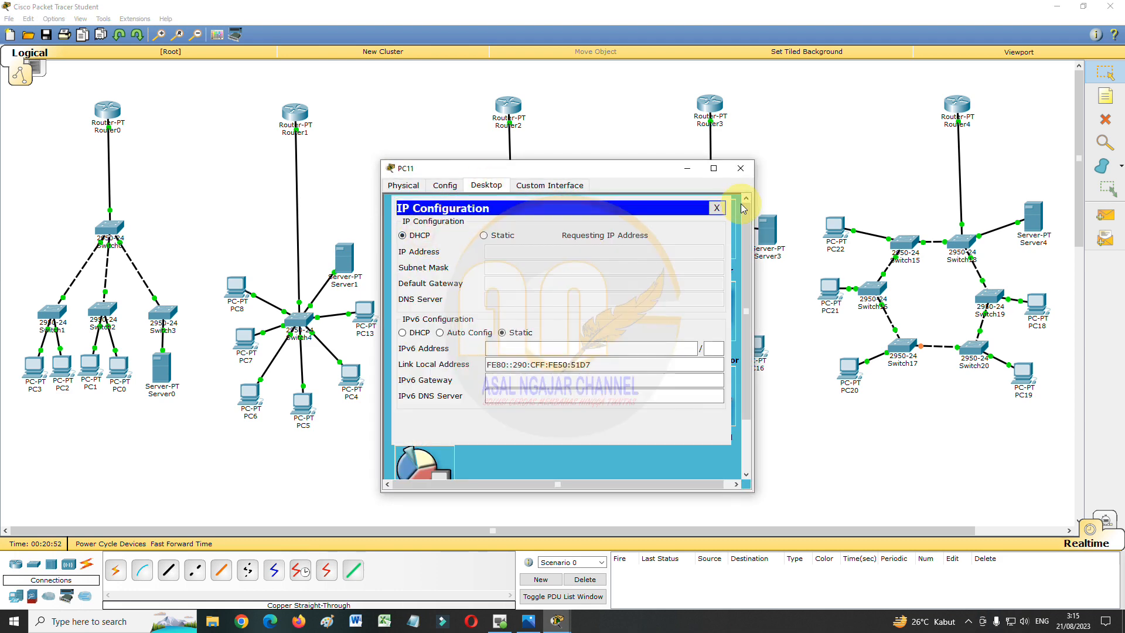
pyautogui.click(745, 172)
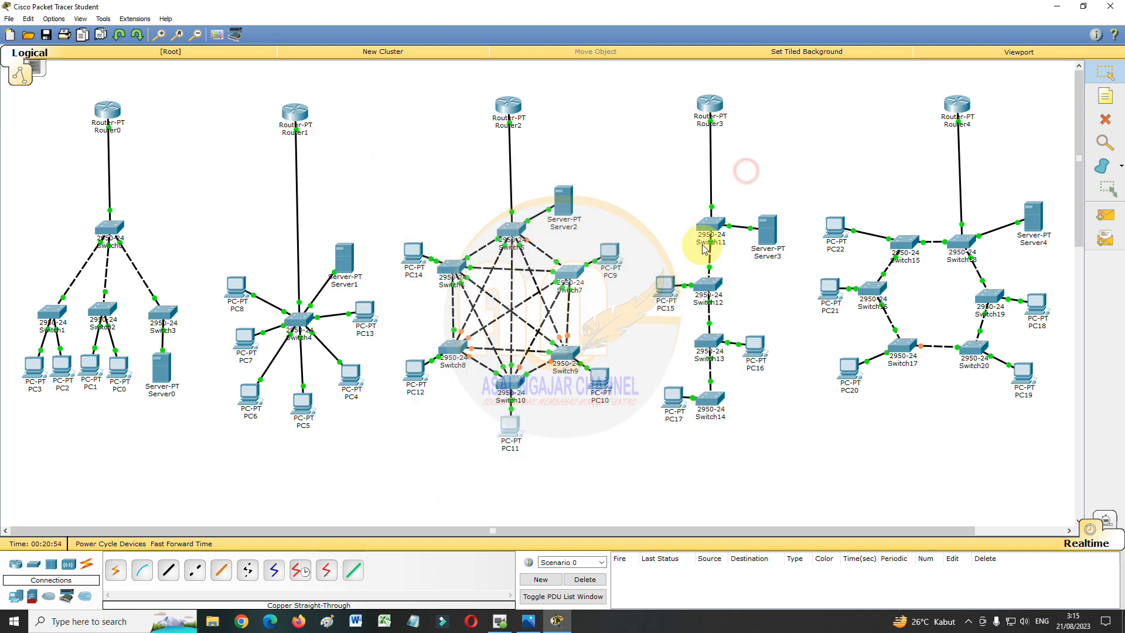
# - Switch the IP configuration of PC12, connected to Switch8 in the mesh topology, from static to DHCP
pyautogui.click(417, 370)
pyautogui.click(486, 185)
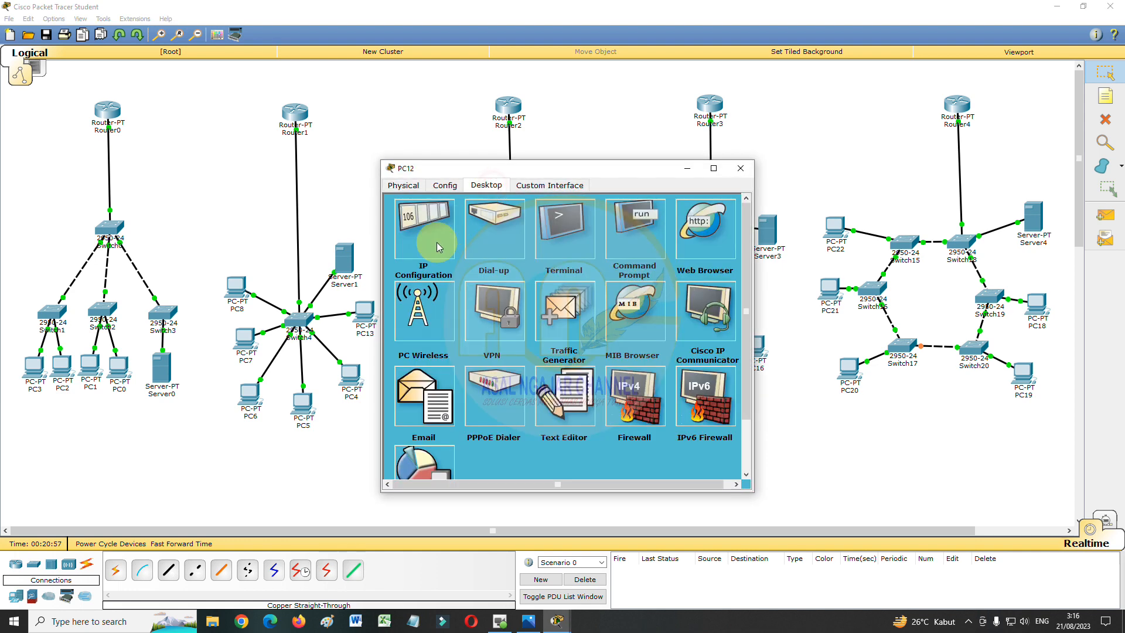
pyautogui.click(433, 240)
pyautogui.click(410, 235)
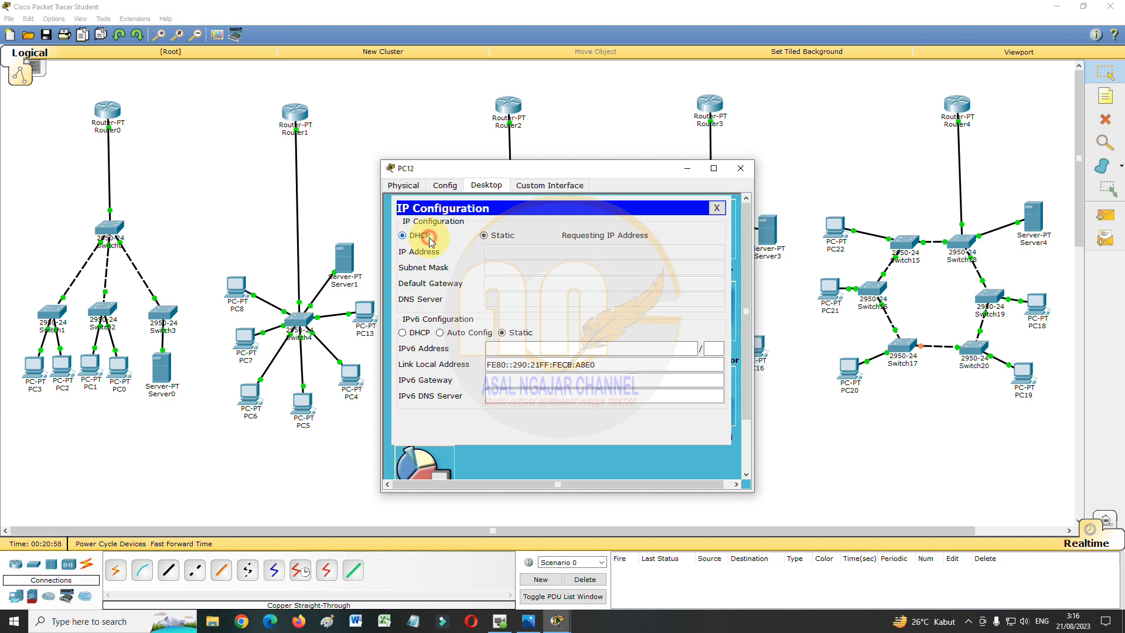
pyautogui.click(740, 169)
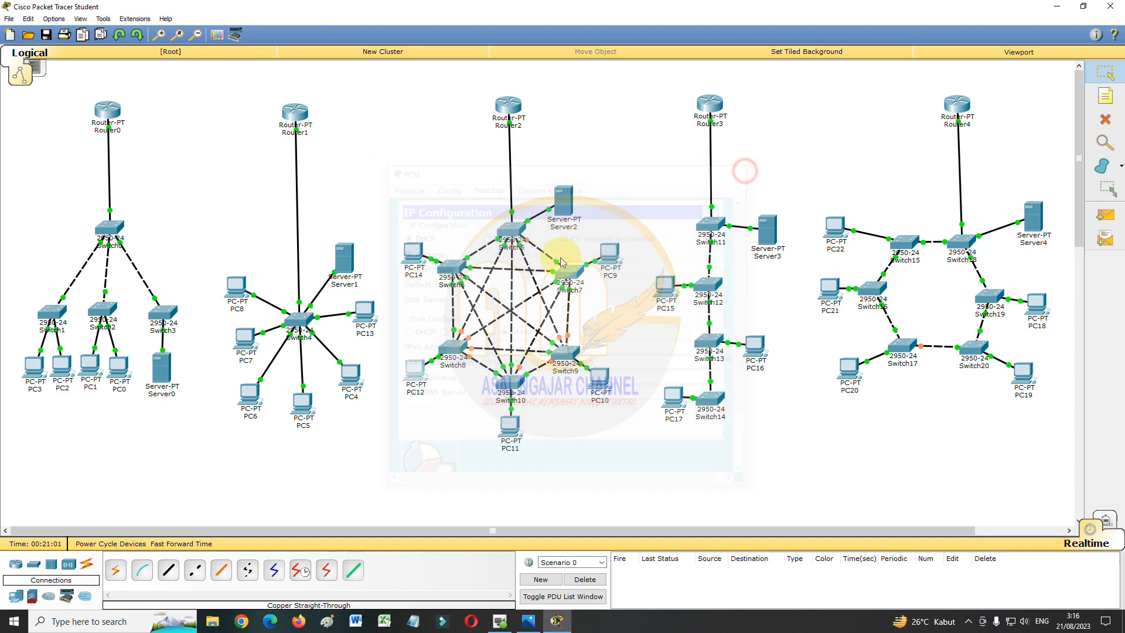
# - Switch the IP configuration of PC14, the last remaining PC in the mesh topology under Router2, to DHCP
pyautogui.click(411, 262)
pyautogui.click(485, 185)
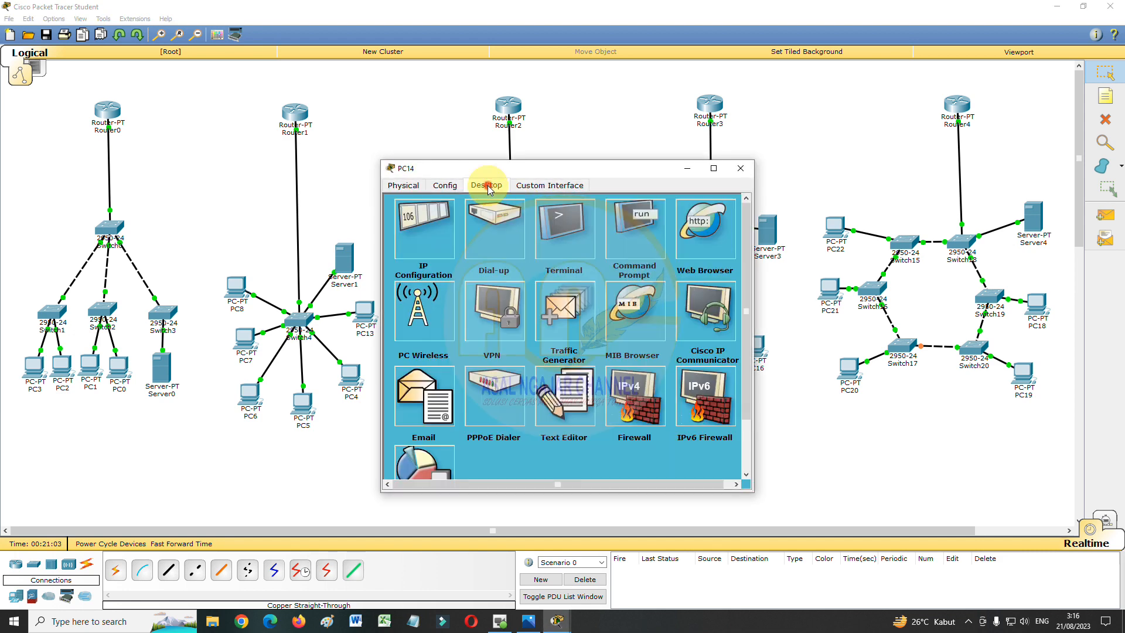
pyautogui.click(430, 238)
pyautogui.click(402, 235)
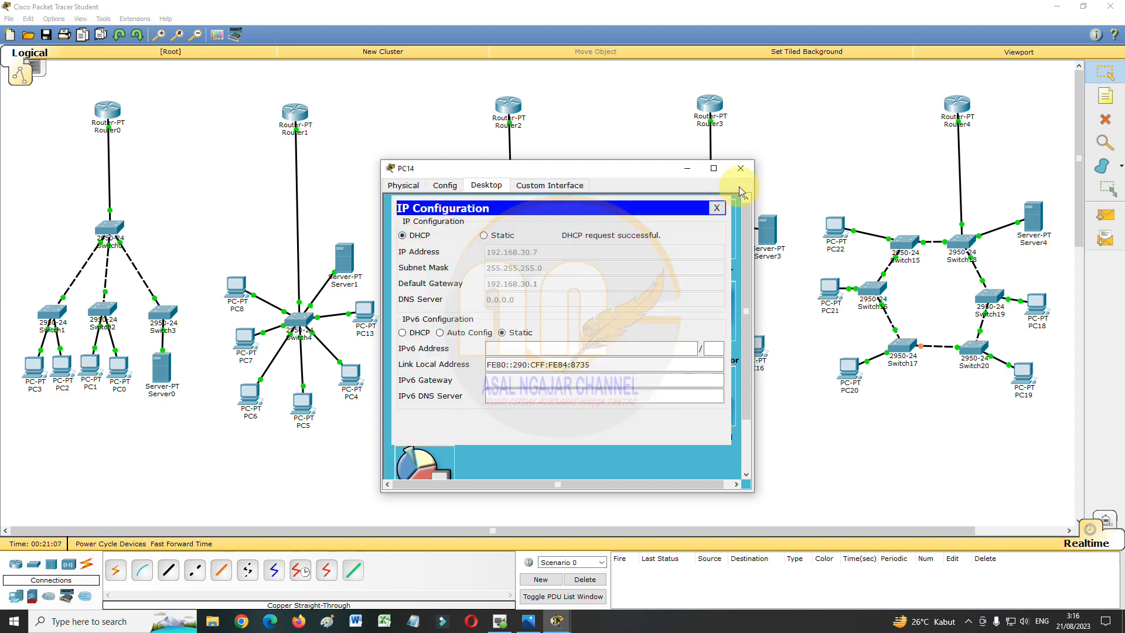
pyautogui.click(750, 170)
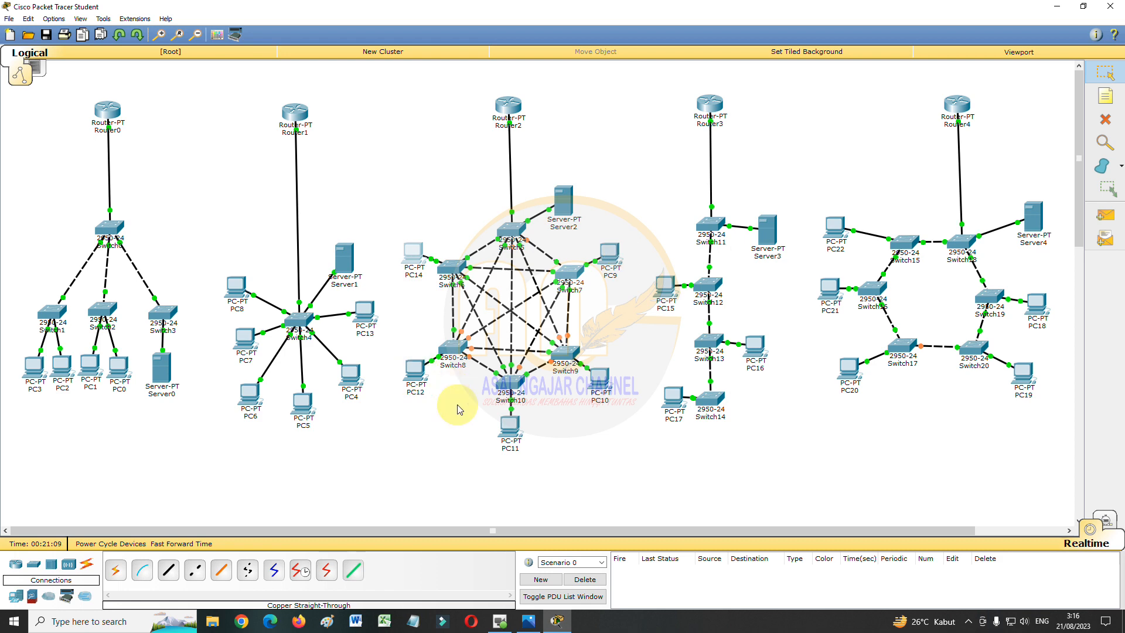
# - Open the IP configuration of PC15, connected to Switch12 in the topology under Router3
pyautogui.click(672, 293)
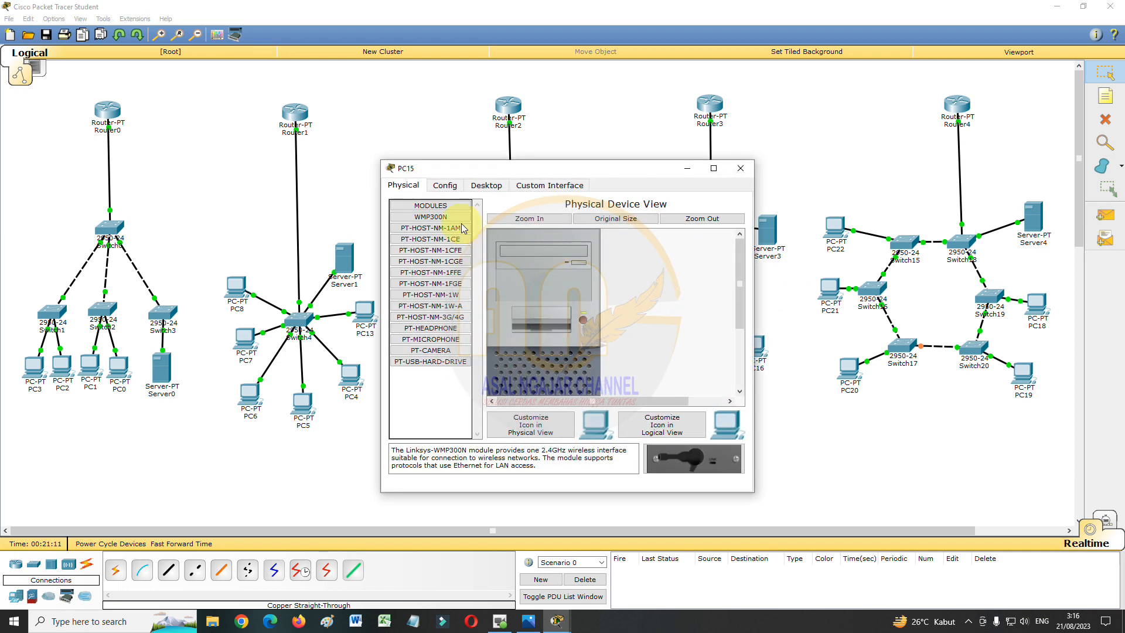
pyautogui.click(485, 185)
pyautogui.click(442, 236)
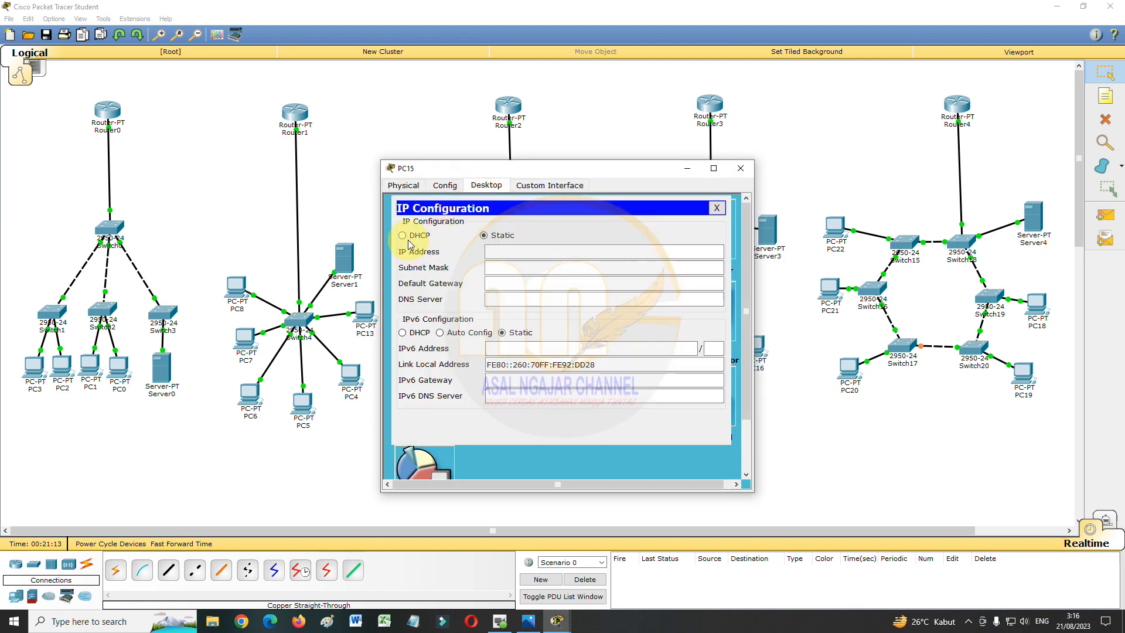
# - Switch the IPv4 configuration of PC15 and PC16 from static to DHCP
pyautogui.click(402, 235)
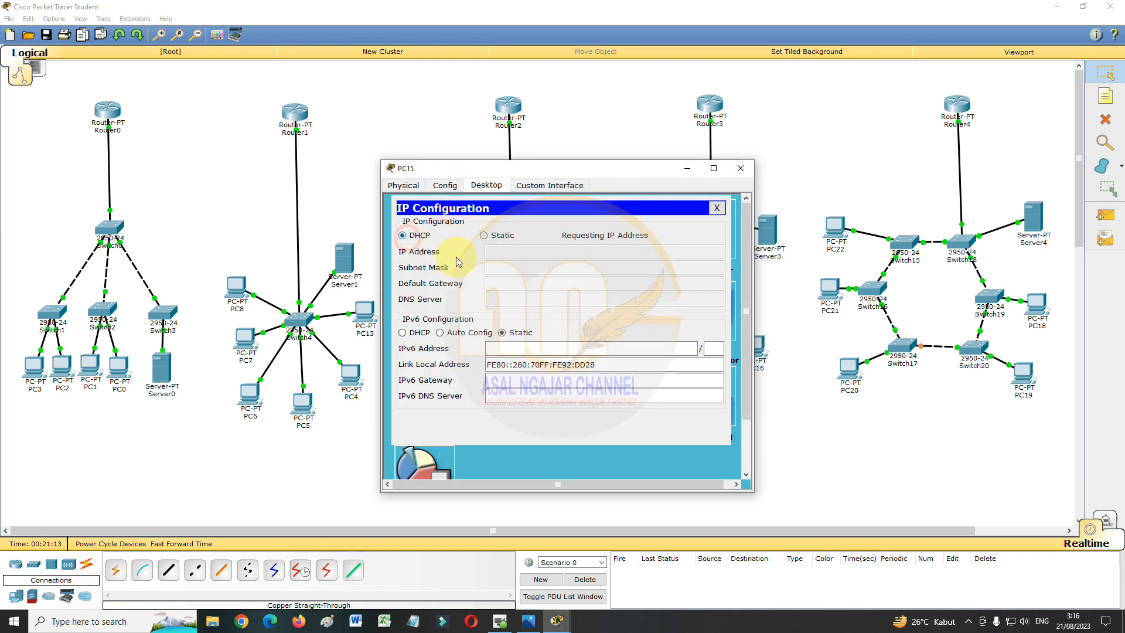
pyautogui.click(737, 174)
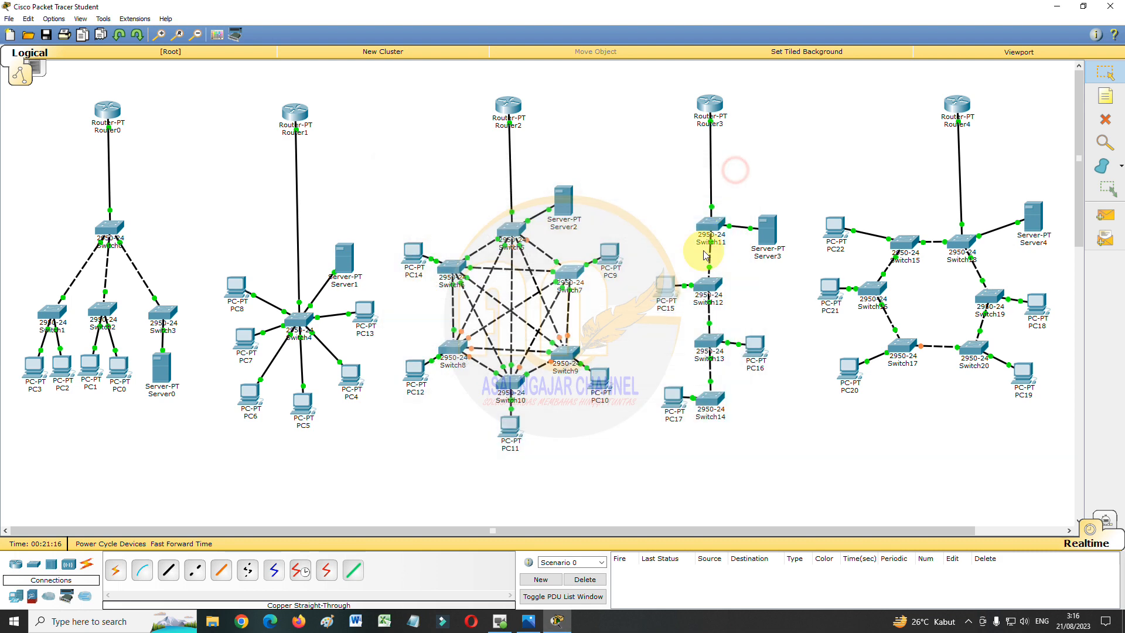
pyautogui.click(758, 347)
pyautogui.click(486, 186)
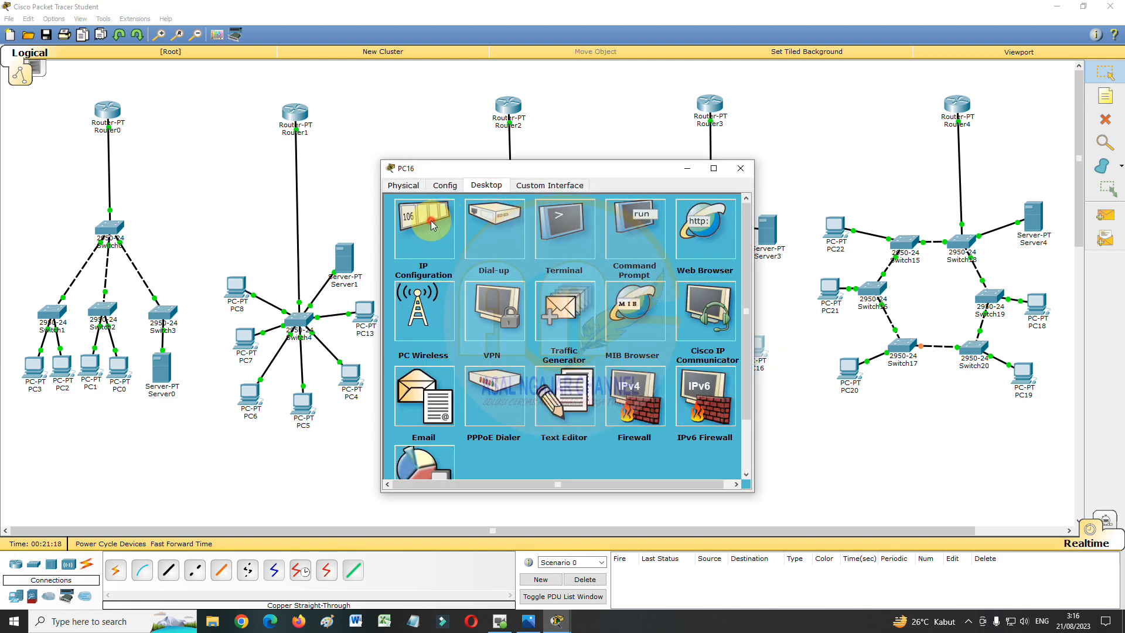
pyautogui.click(415, 250)
pyautogui.click(403, 235)
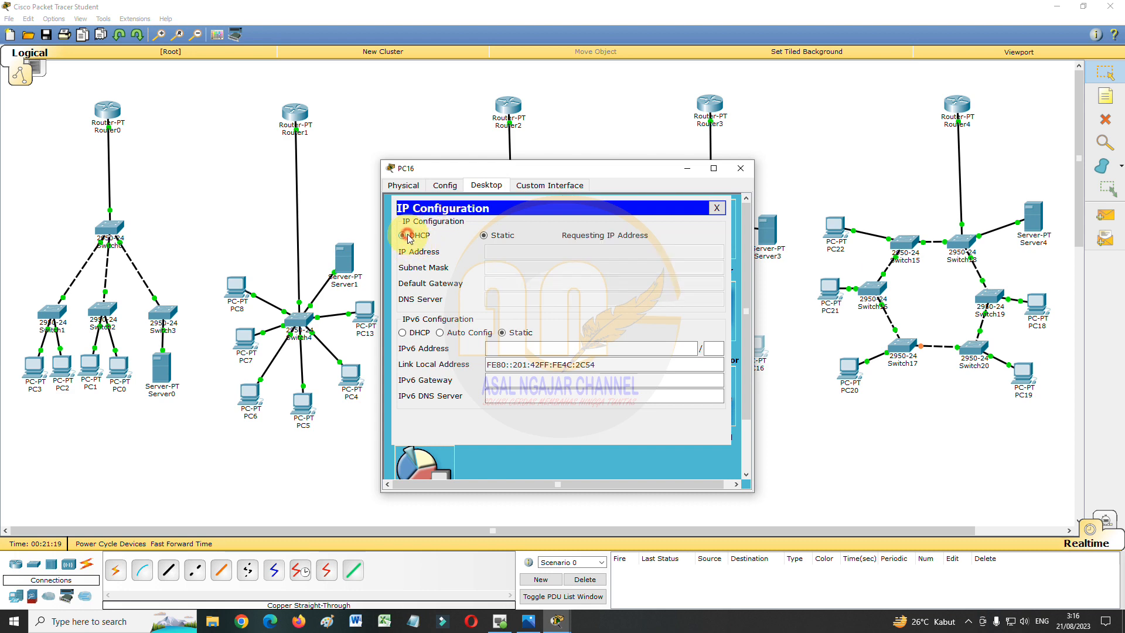
pyautogui.click(740, 171)
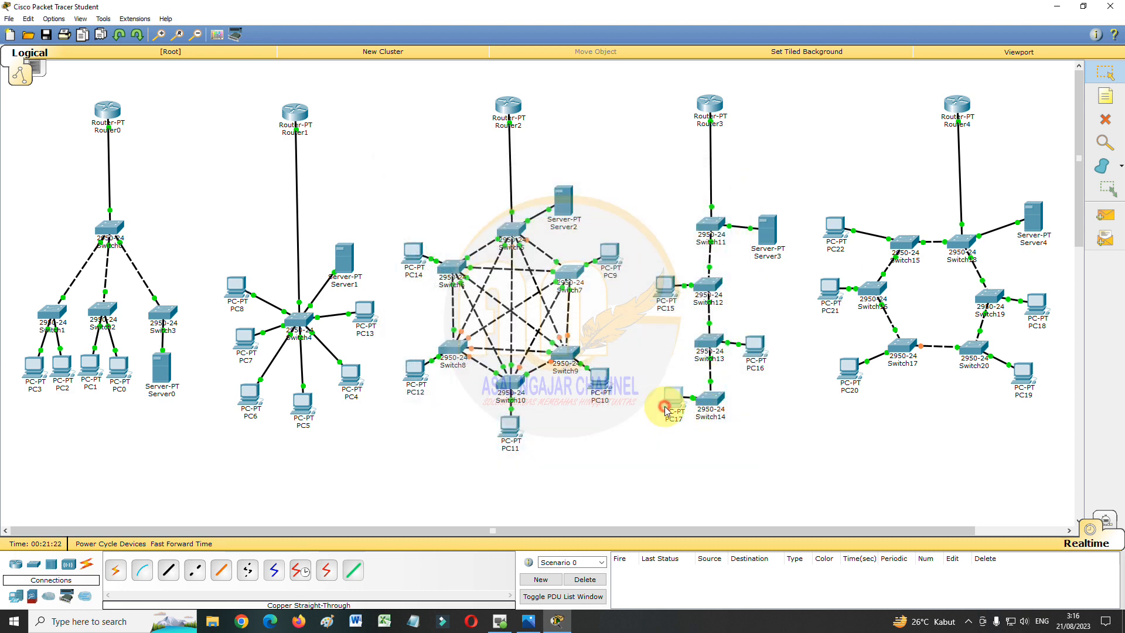
# - Set PC17 on the Switch14 segment to obtain its IPv4 configuration through DHCP
pyautogui.click(666, 398)
pyautogui.click(486, 185)
pyautogui.click(427, 223)
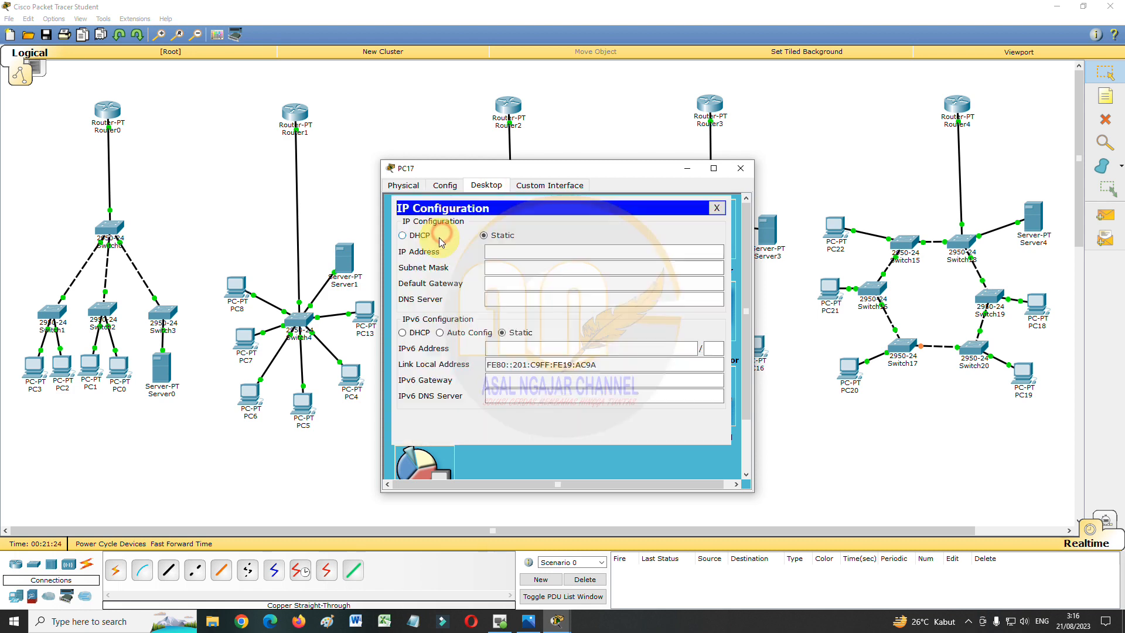
pyautogui.click(421, 236)
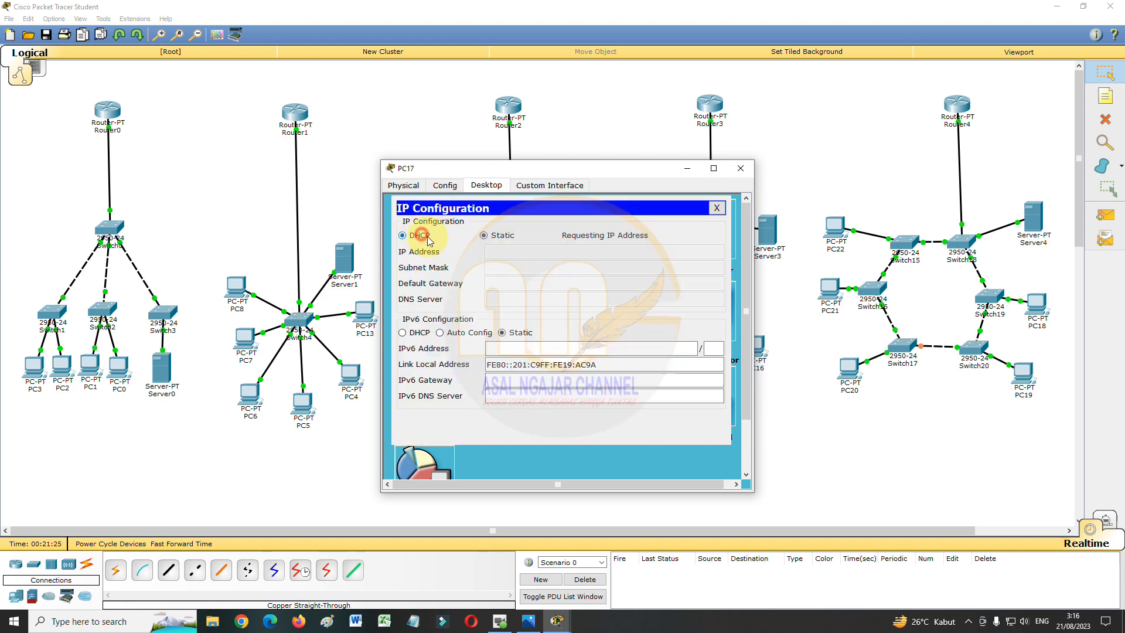
pyautogui.click(740, 171)
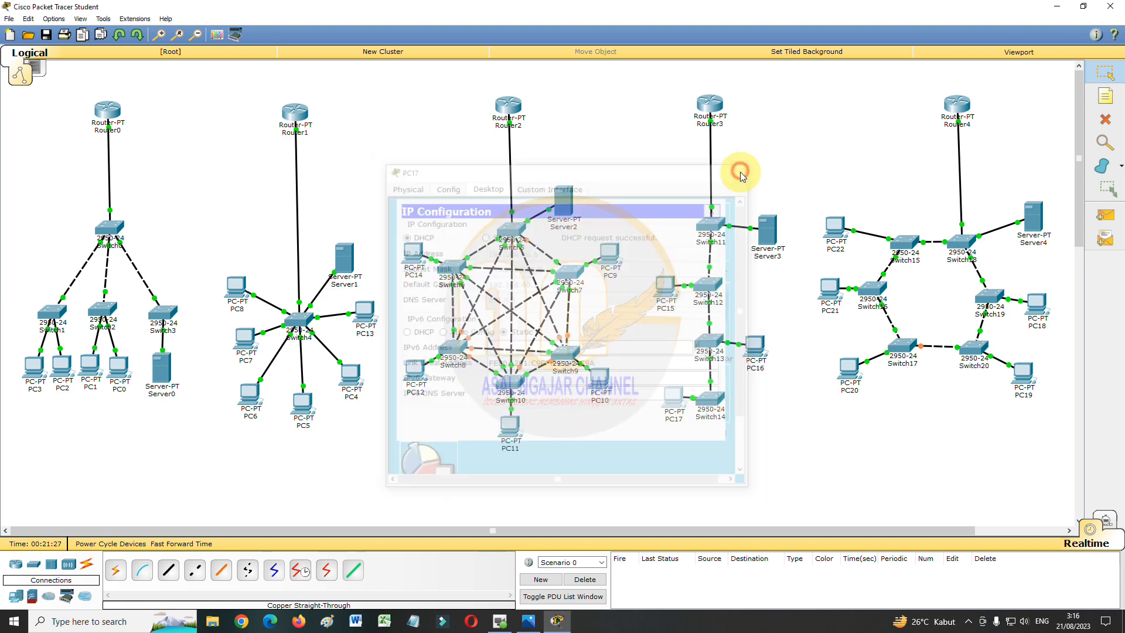
# - Set PC18 in the Router4 ring network to obtain its IPv4 configuration through DHCP
pyautogui.click(1036, 304)
pyautogui.click(486, 185)
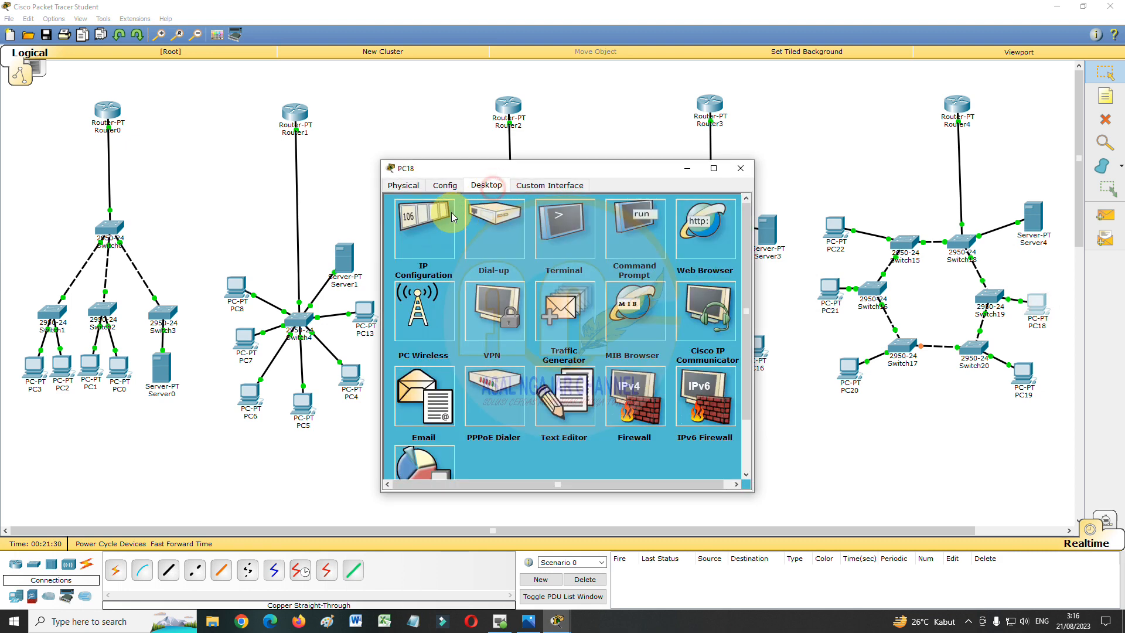
pyautogui.click(454, 217)
pyautogui.click(405, 235)
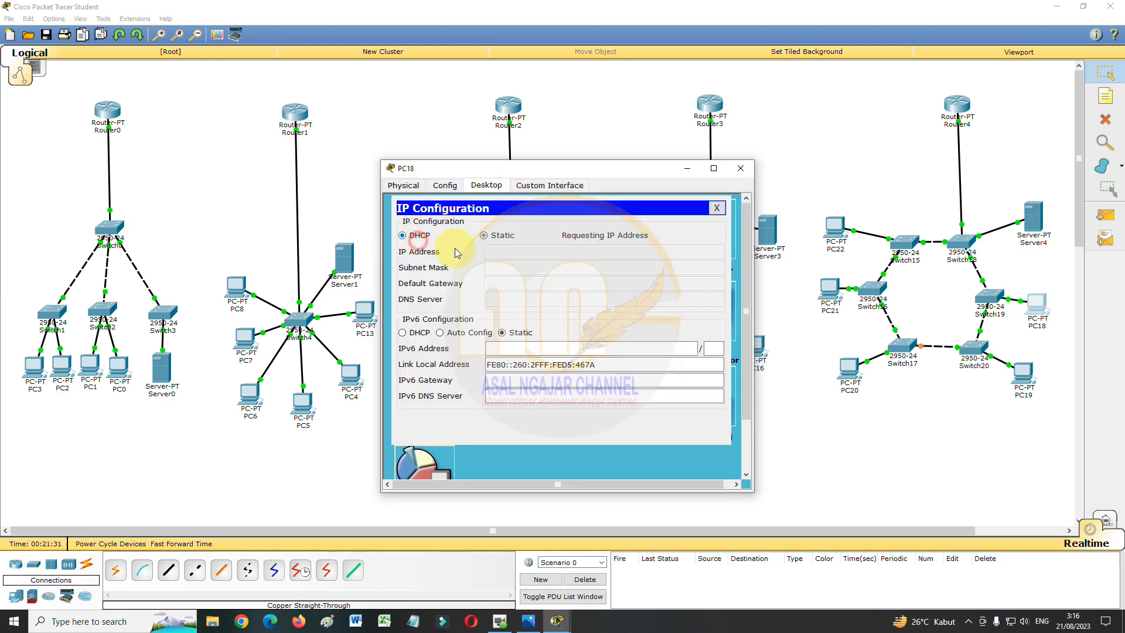
pyautogui.click(736, 171)
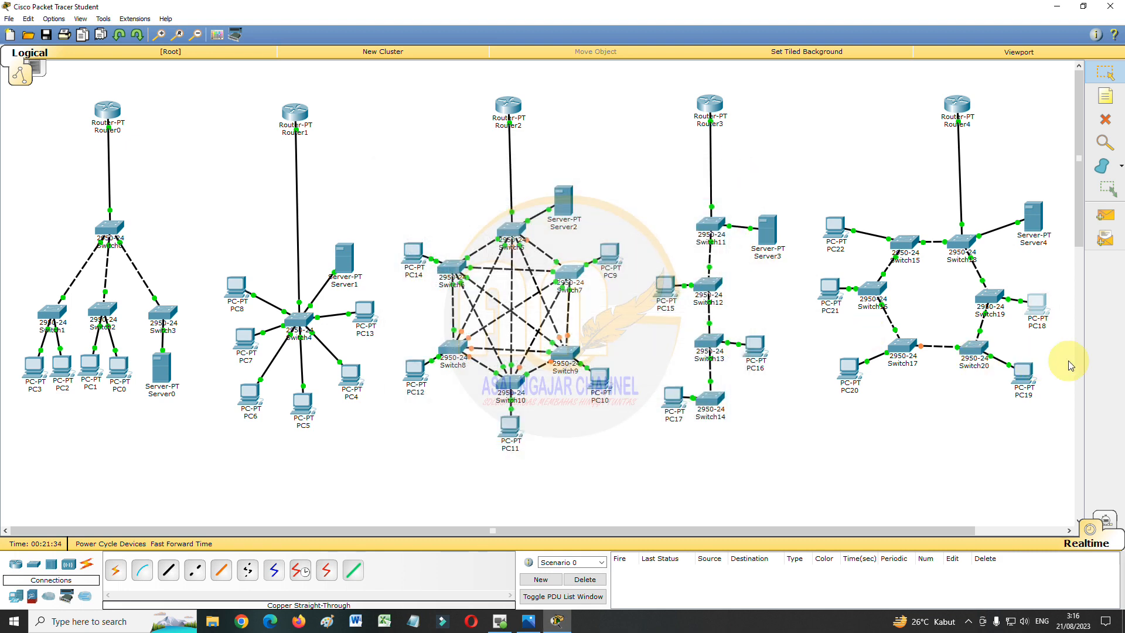
# - Set PC19, attached to Switch20, to obtain its IPv4 configuration through DHCP
pyautogui.click(1022, 372)
pyautogui.click(486, 185)
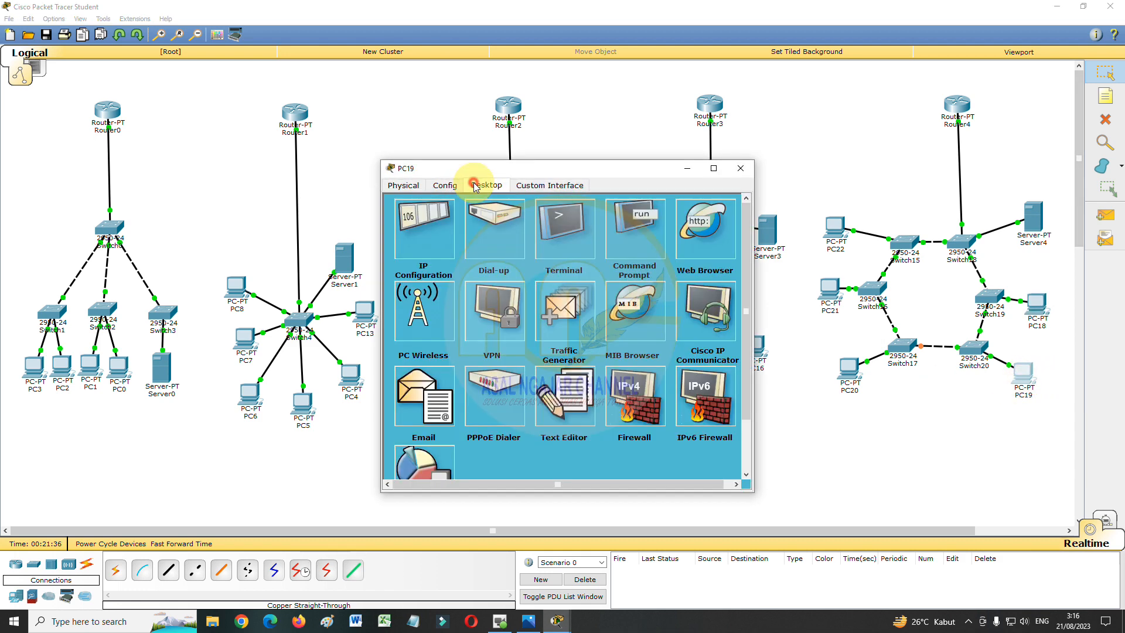
pyautogui.click(424, 229)
pyautogui.click(402, 234)
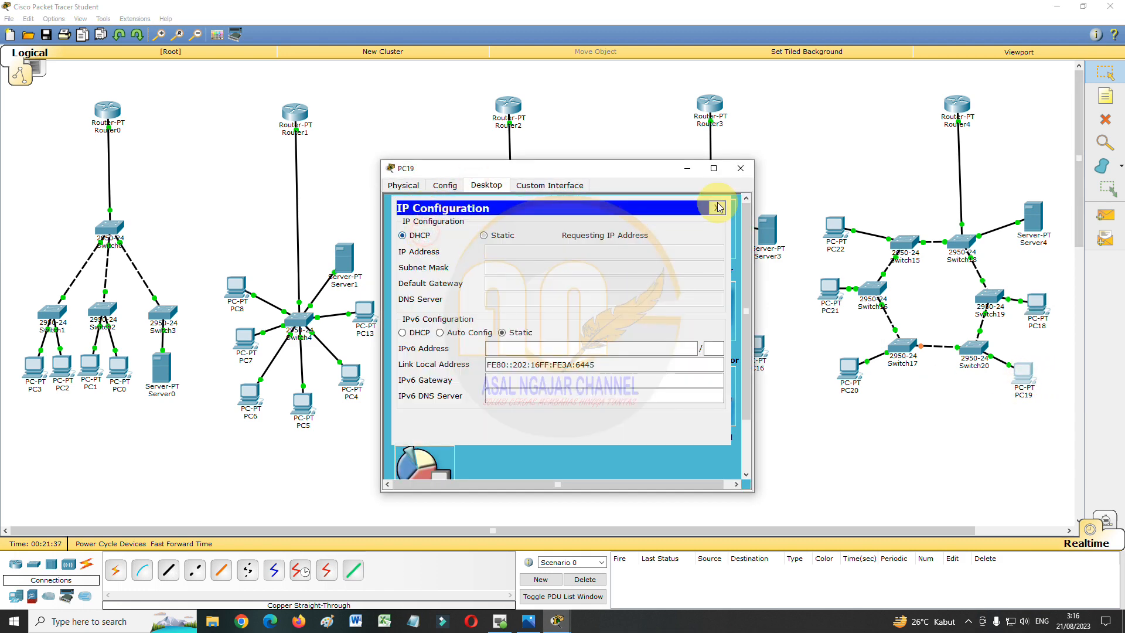
pyautogui.click(740, 169)
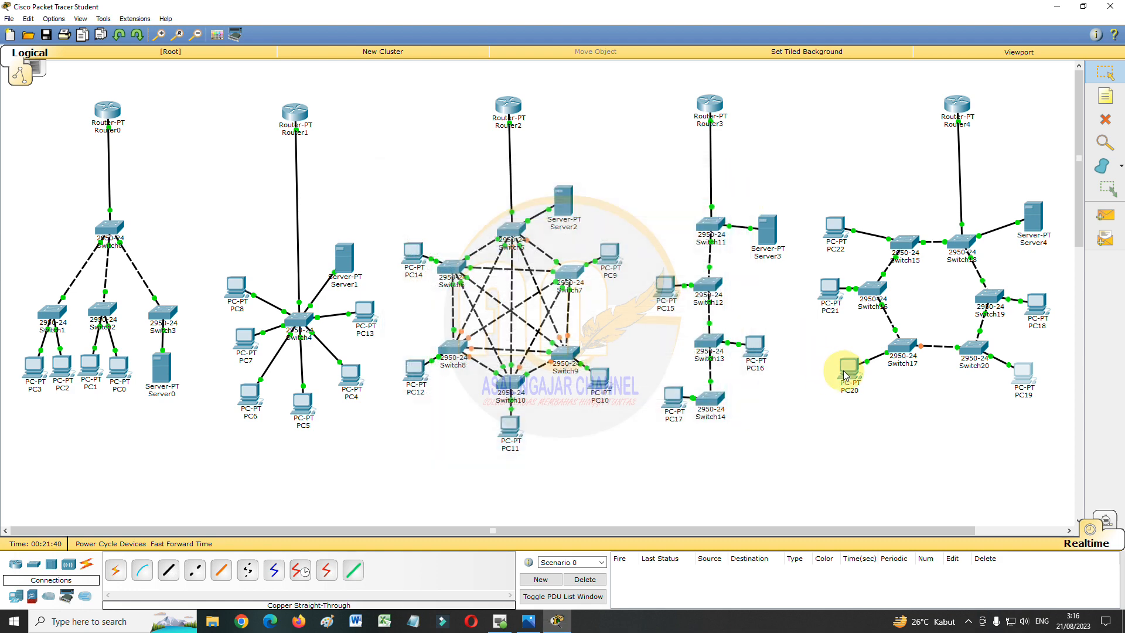
# - Set PC20, attached to Switch17, to obtain its IPv4 configuration through DHCP
pyautogui.click(847, 369)
pyautogui.click(486, 187)
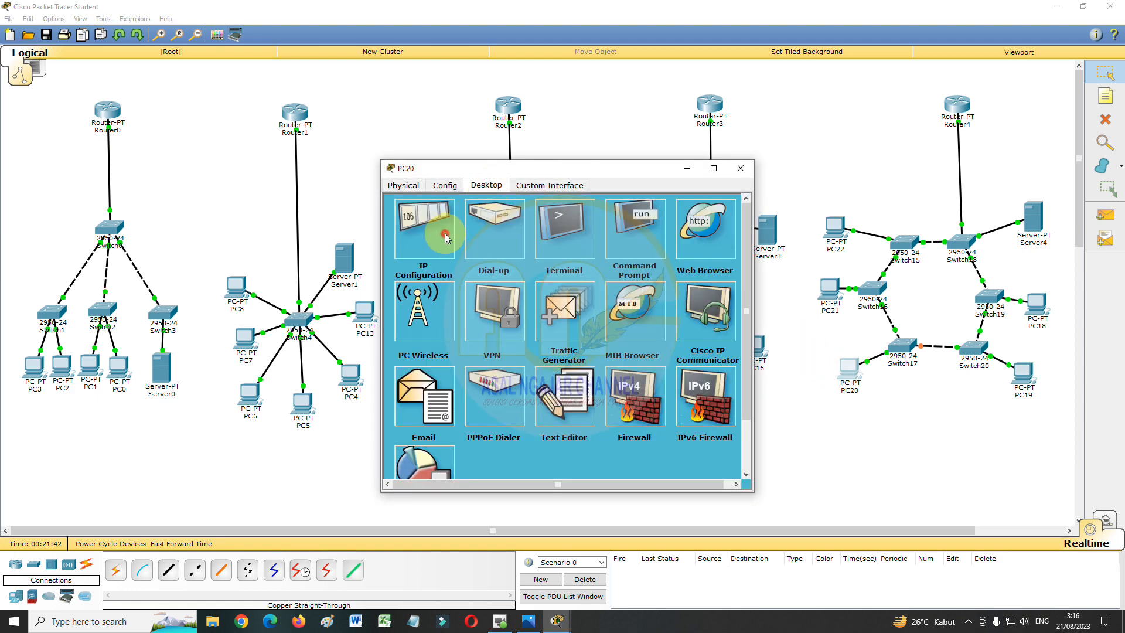
pyautogui.click(426, 233)
pyautogui.click(404, 235)
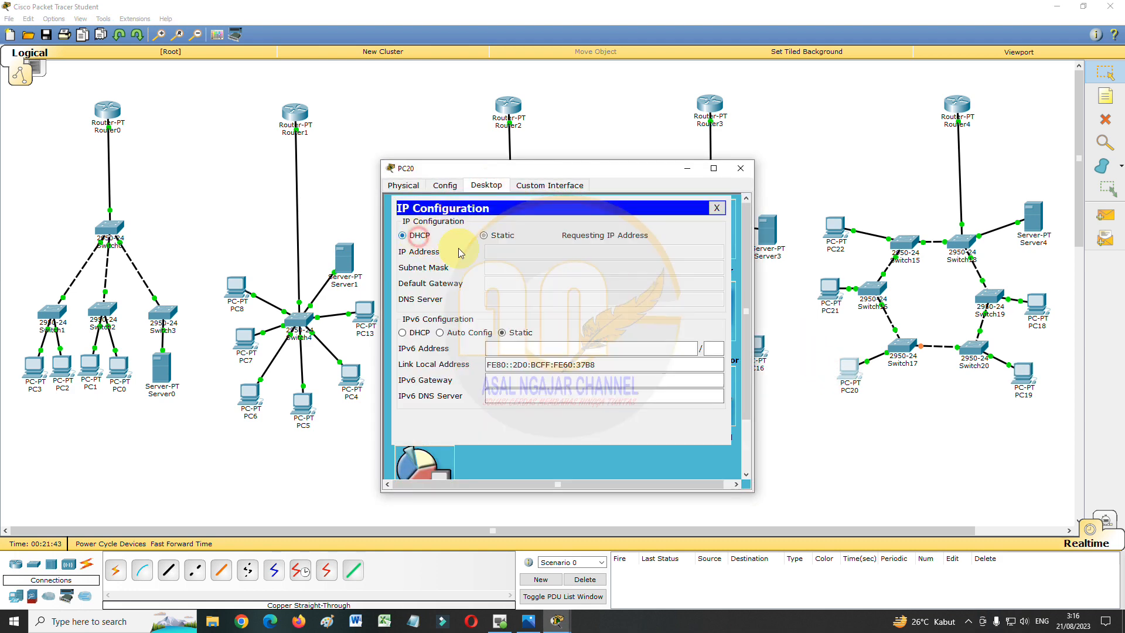
pyautogui.click(740, 170)
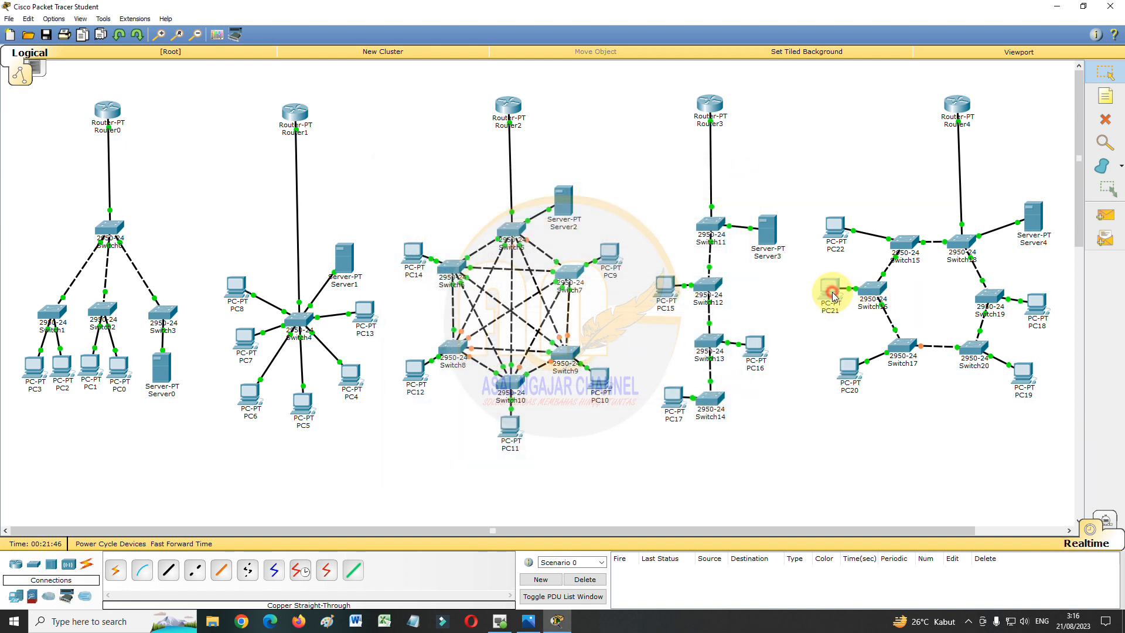
# - Set PC21 in the Router4 ring network to use DHCP for its IPv4 configuration
pyautogui.click(828, 290)
pyautogui.click(481, 186)
pyautogui.click(426, 235)
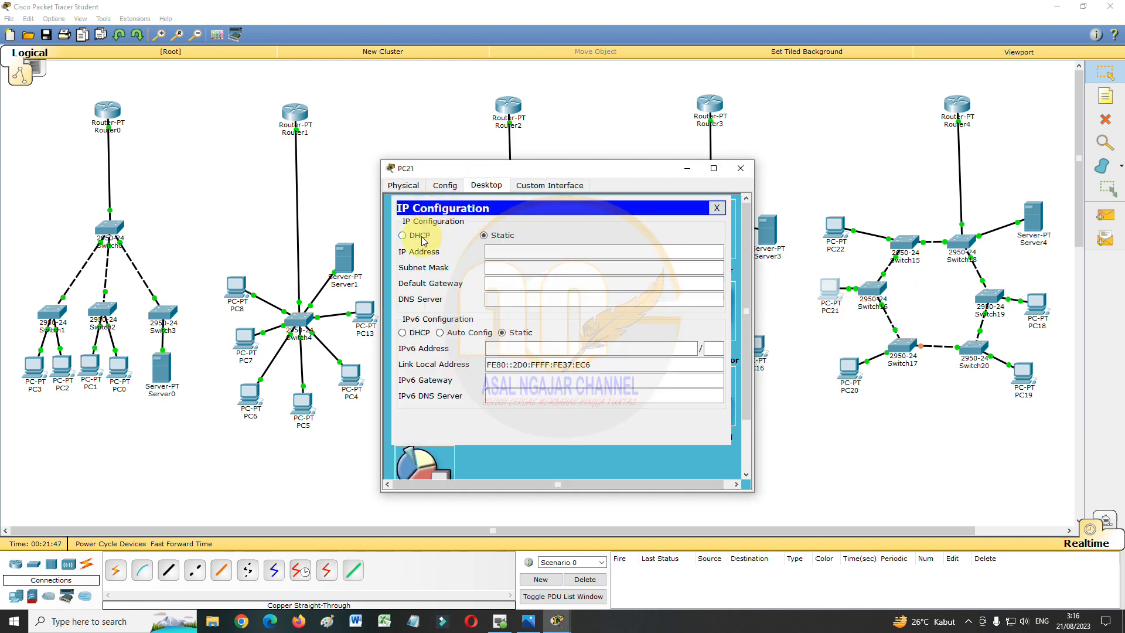
pyautogui.click(424, 237)
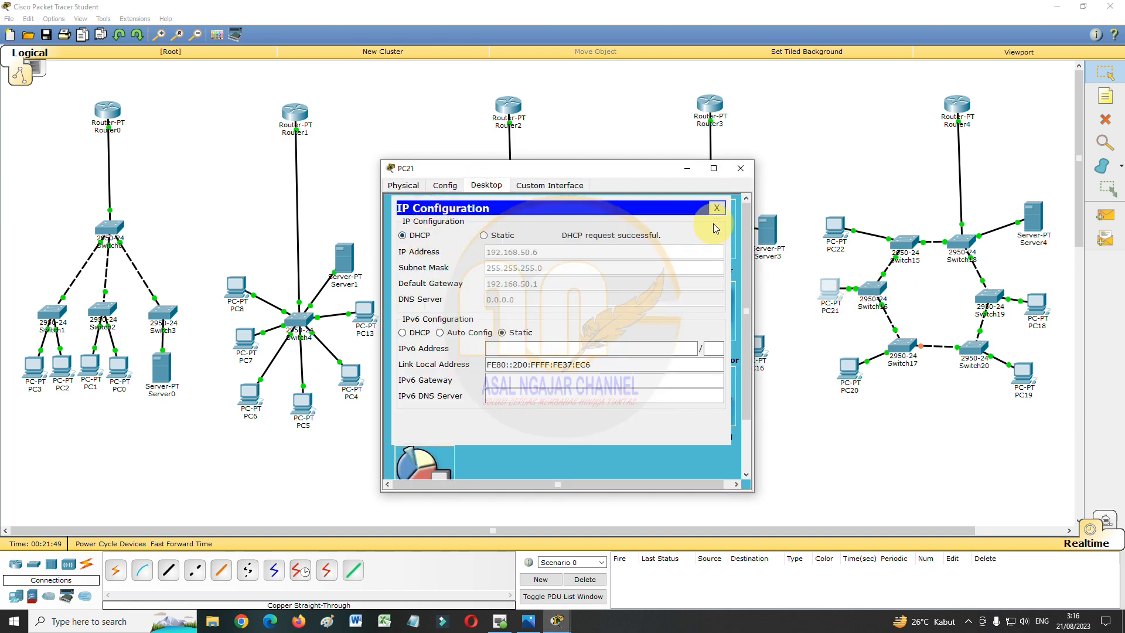
pyautogui.click(741, 168)
# - Set PC22, attached to Switch15, to use DHCP for its IPv4 configuration
pyautogui.click(836, 224)
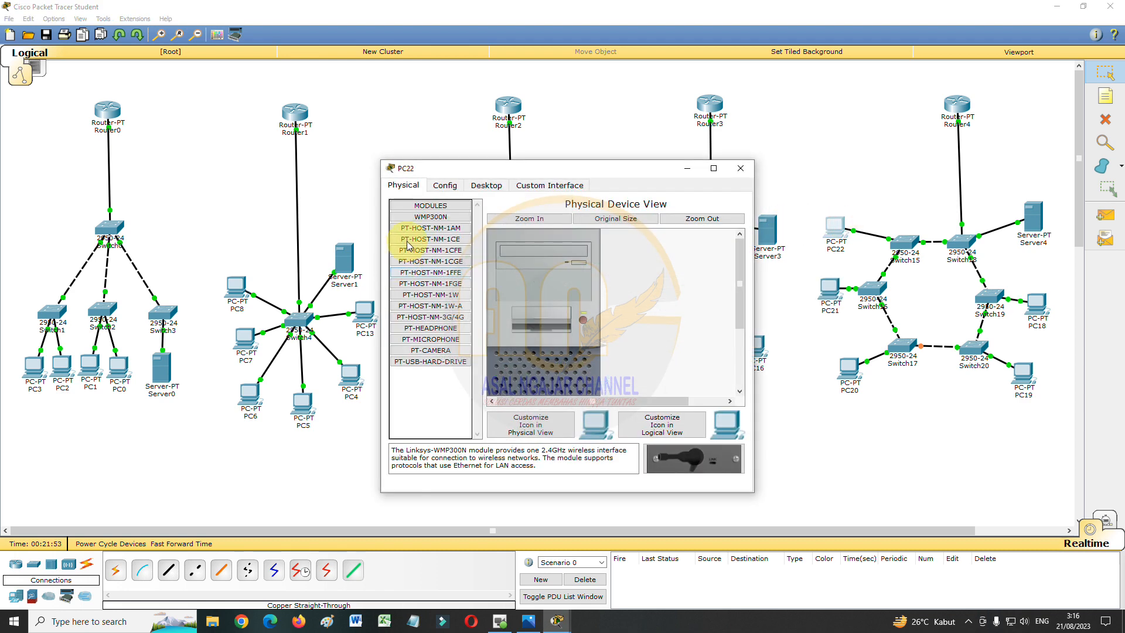
pyautogui.click(485, 185)
pyautogui.click(426, 241)
pyautogui.click(402, 235)
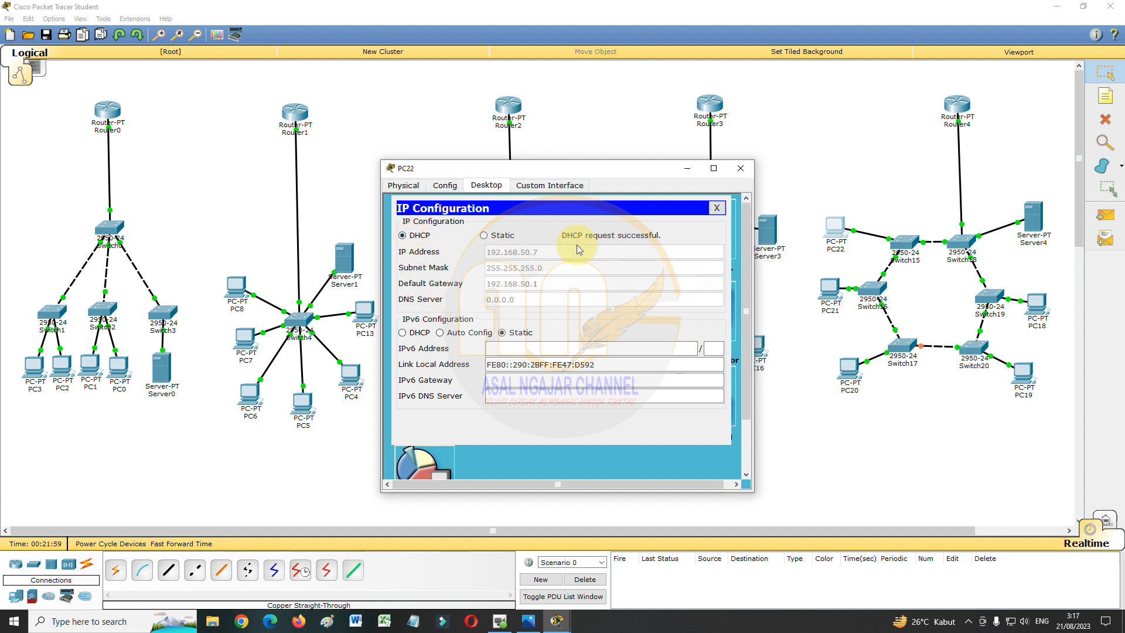
pyautogui.click(739, 173)
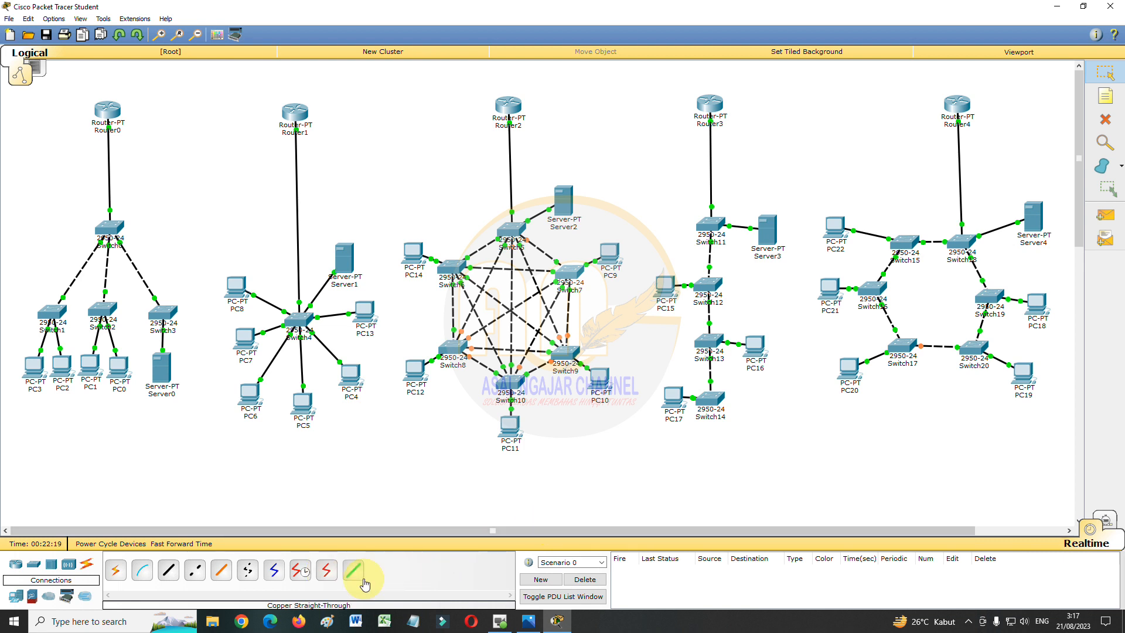
# - Connect Router0's Serial2/0 port to Router1's Serial3/0 port with a Serial DTE cable
pyautogui.click(328, 572)
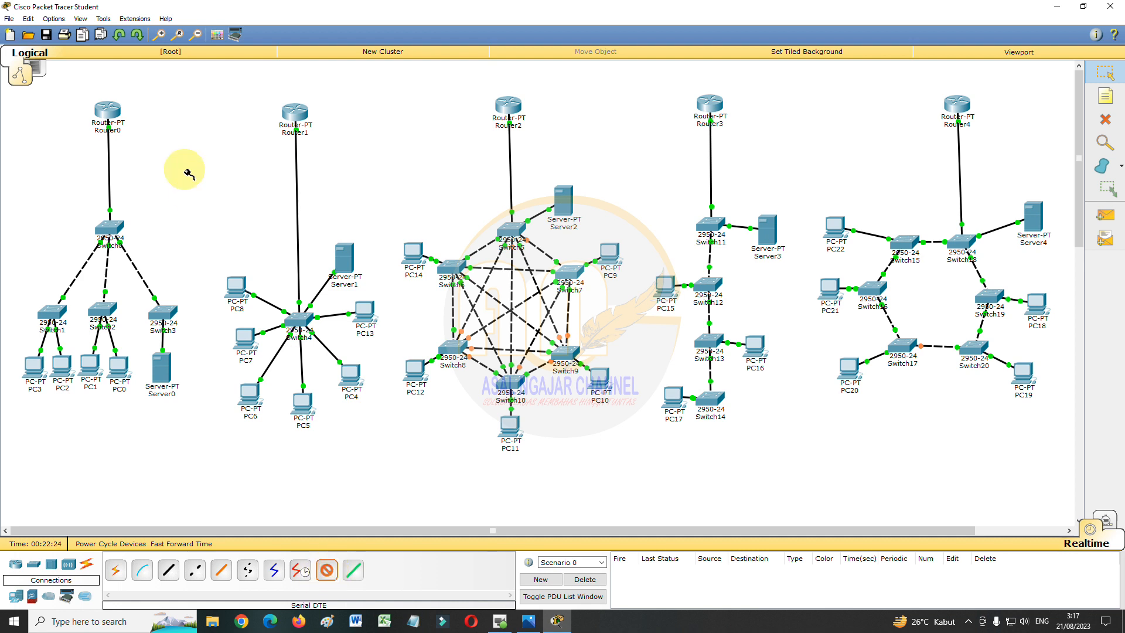
pyautogui.click(111, 114)
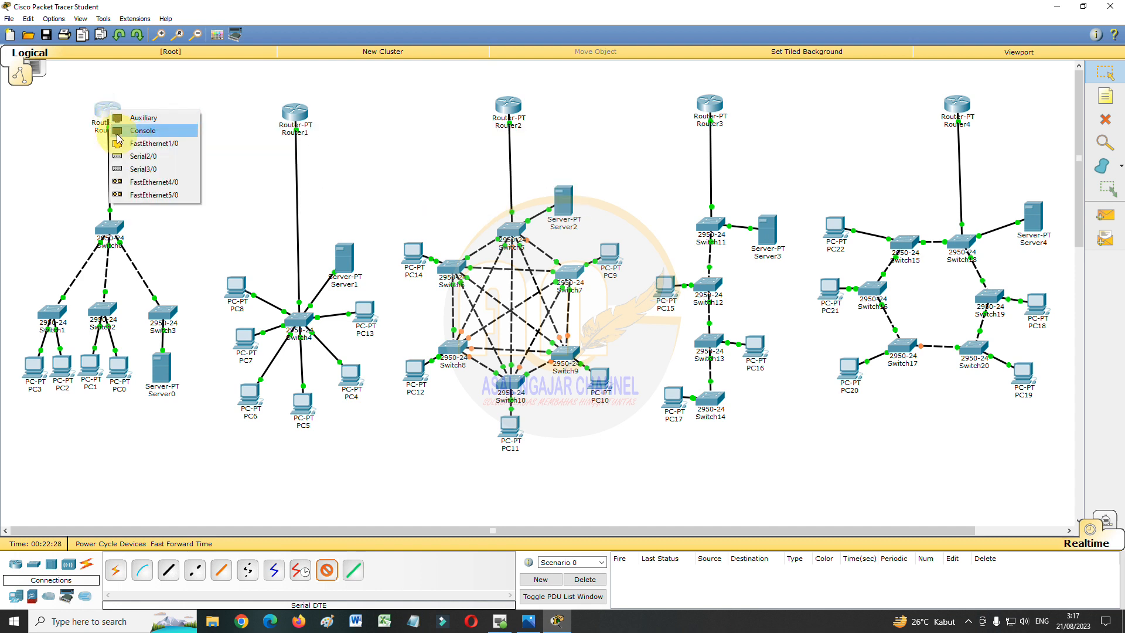
pyautogui.click(136, 157)
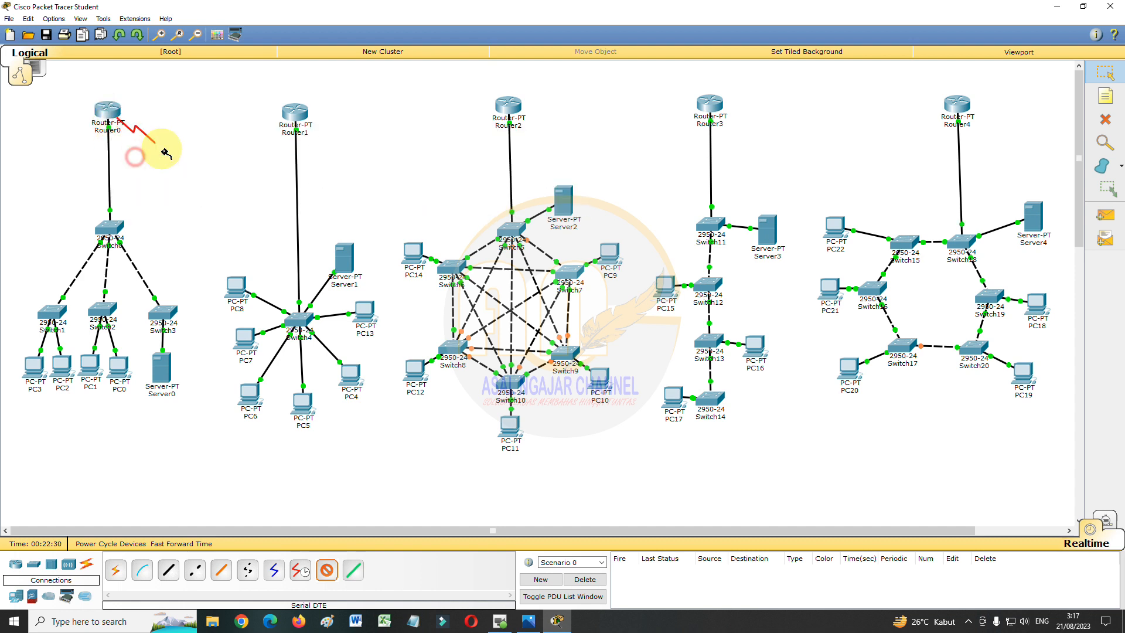
pyautogui.click(296, 107)
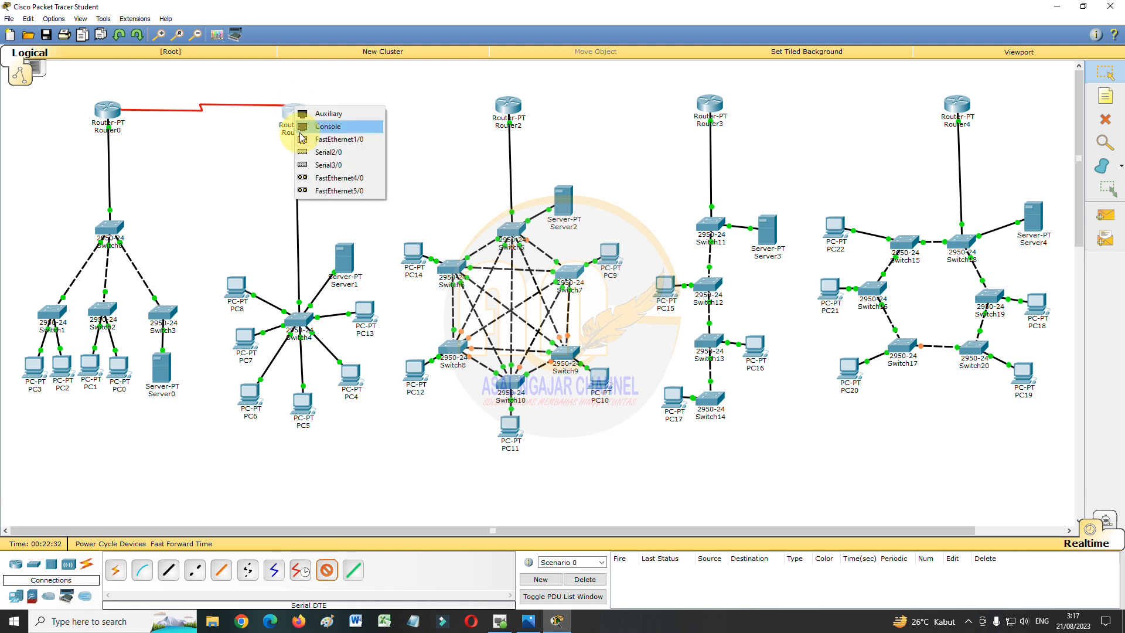
pyautogui.click(314, 167)
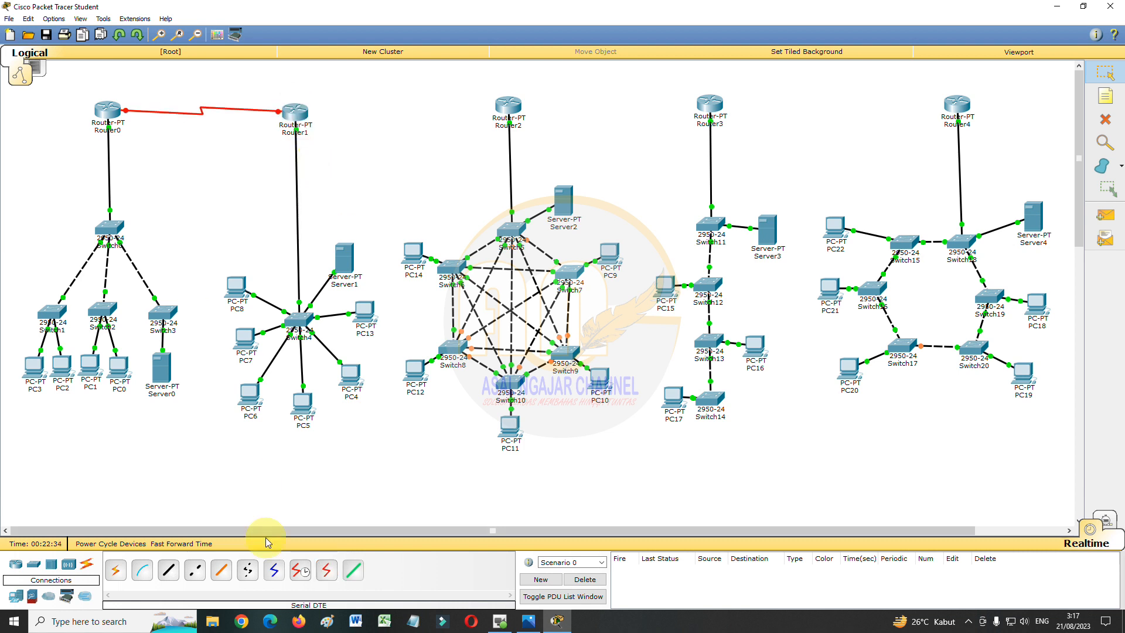
# - Connect Router1's Serial2/0 port to Router2's Serial3/0 port with a Serial DTE cable
pyautogui.click(326, 570)
pyautogui.click(294, 119)
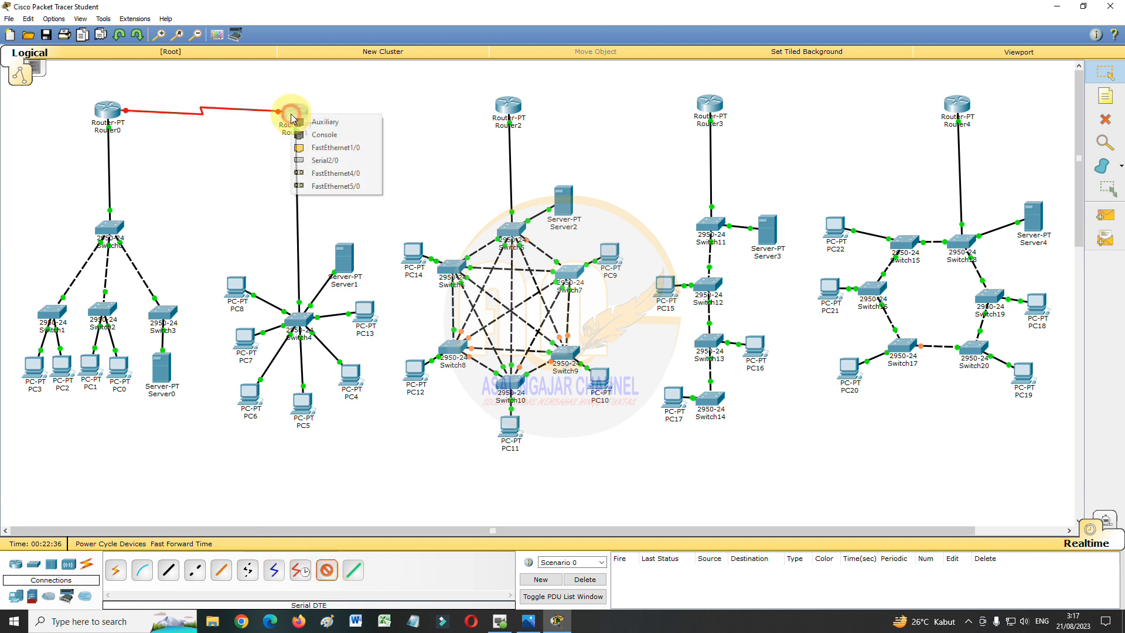
pyautogui.click(316, 164)
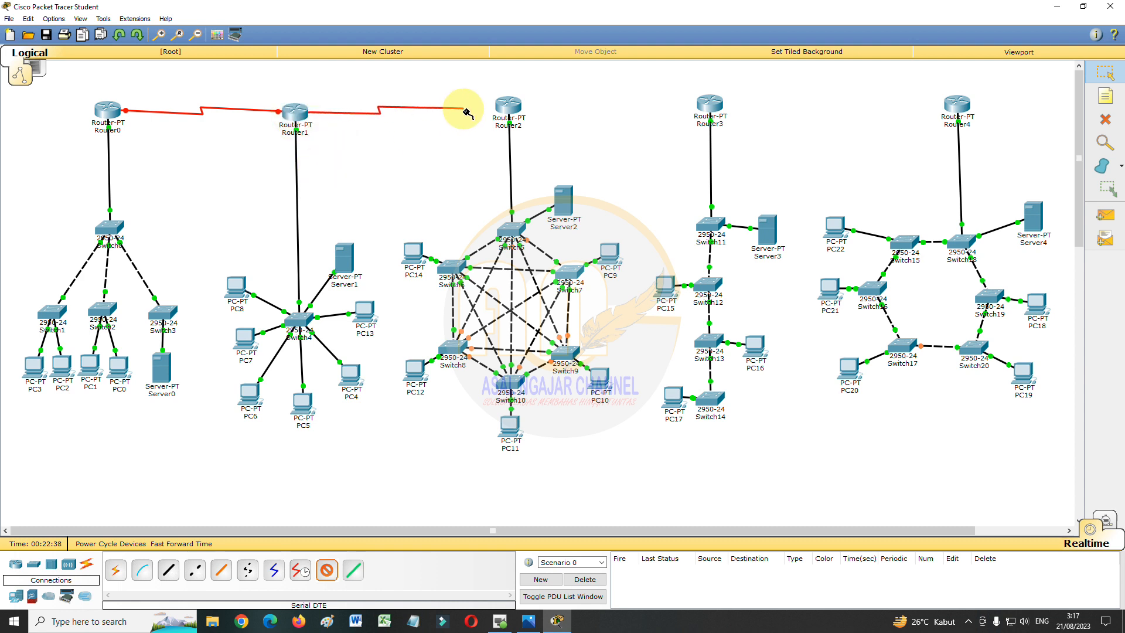
pyautogui.click(508, 105)
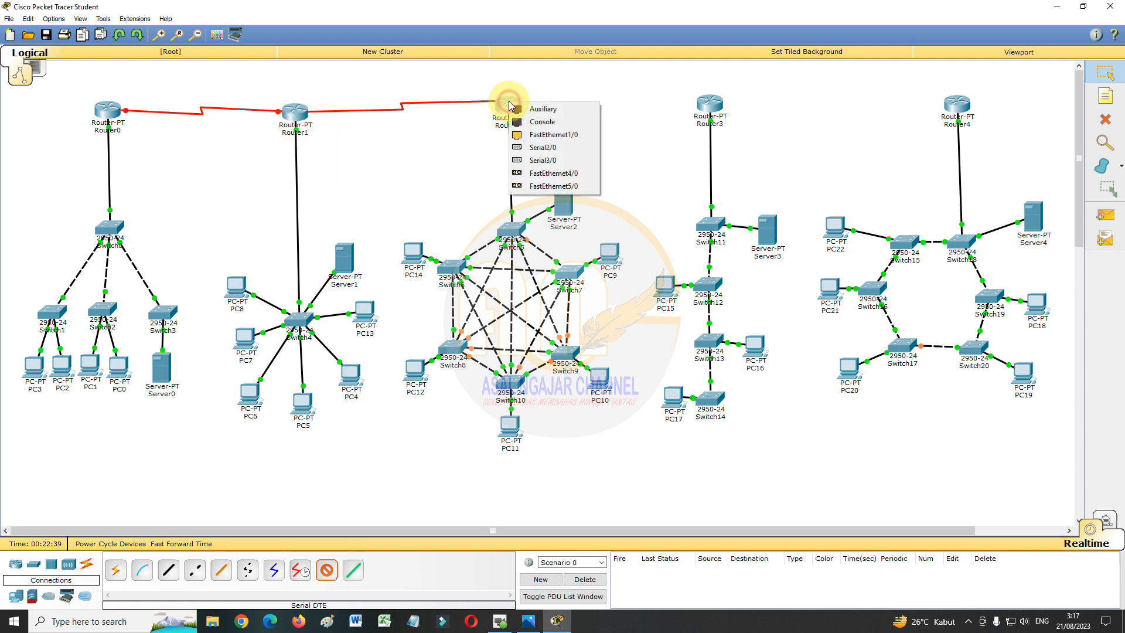
pyautogui.click(529, 154)
# - Connect Router2's Serial2/0 port to Router3's Serial3/0 port with a Serial DTE cable
pyautogui.click(324, 572)
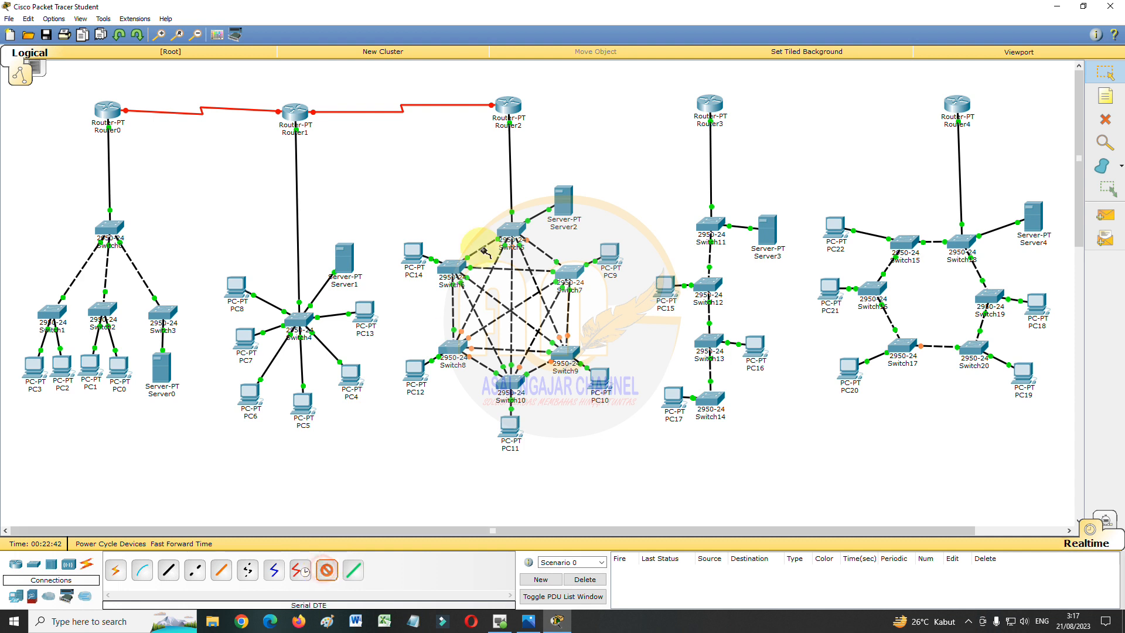
pyautogui.click(509, 108)
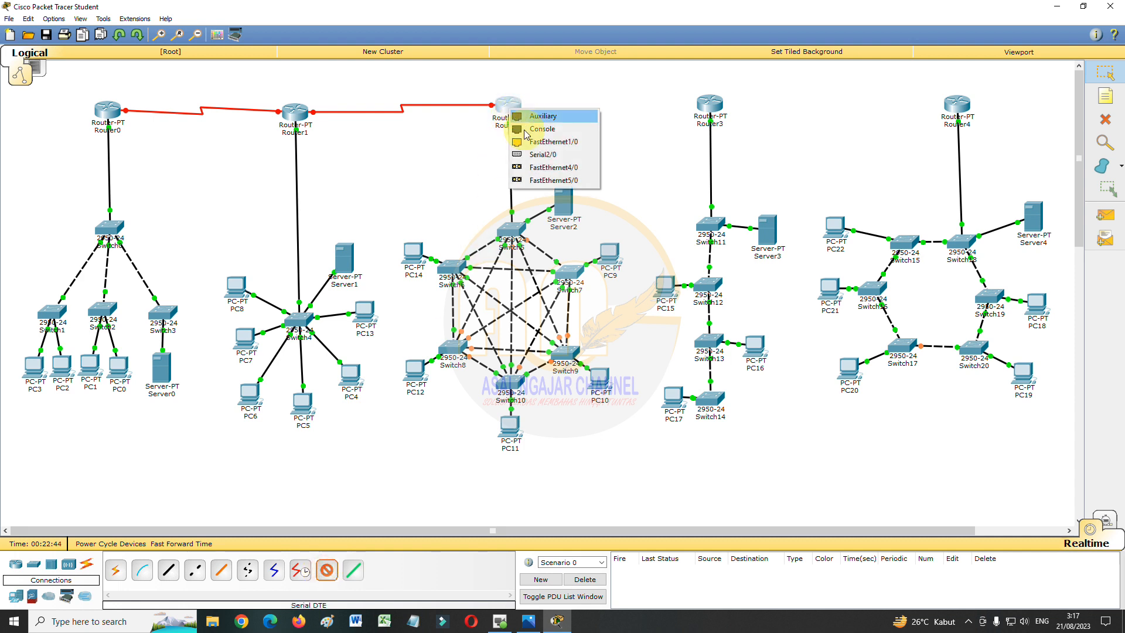
pyautogui.click(530, 154)
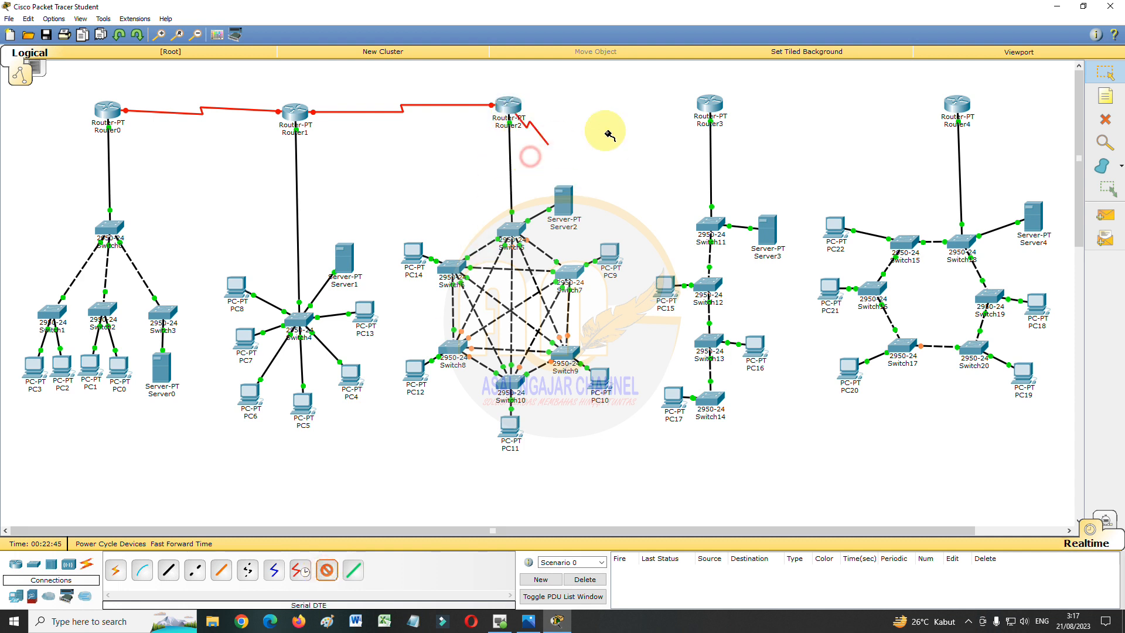
pyautogui.click(707, 109)
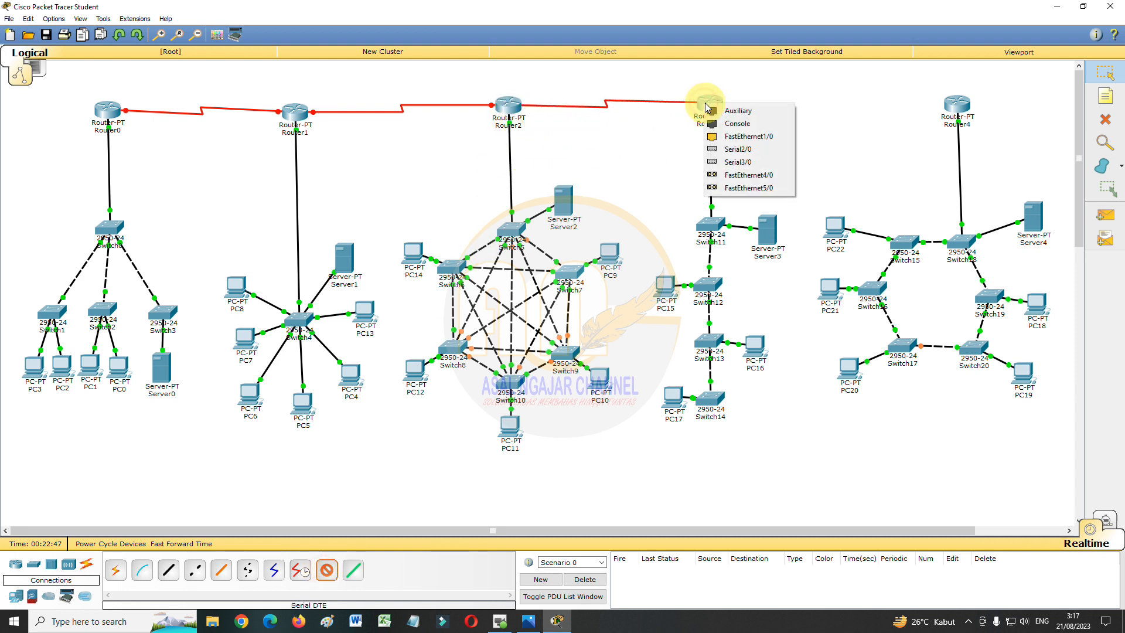
pyautogui.click(721, 163)
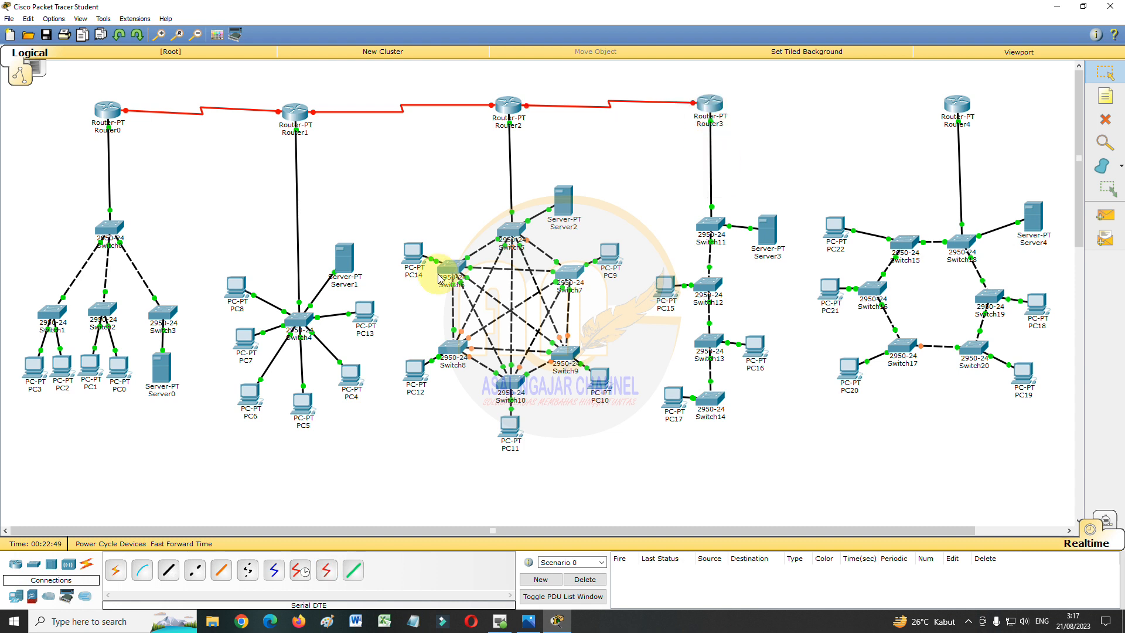
# - Connect Router3's Serial2/0 port to Router4's Serial3/0 port with a Serial DTE cable
pyautogui.click(331, 569)
pyautogui.click(706, 102)
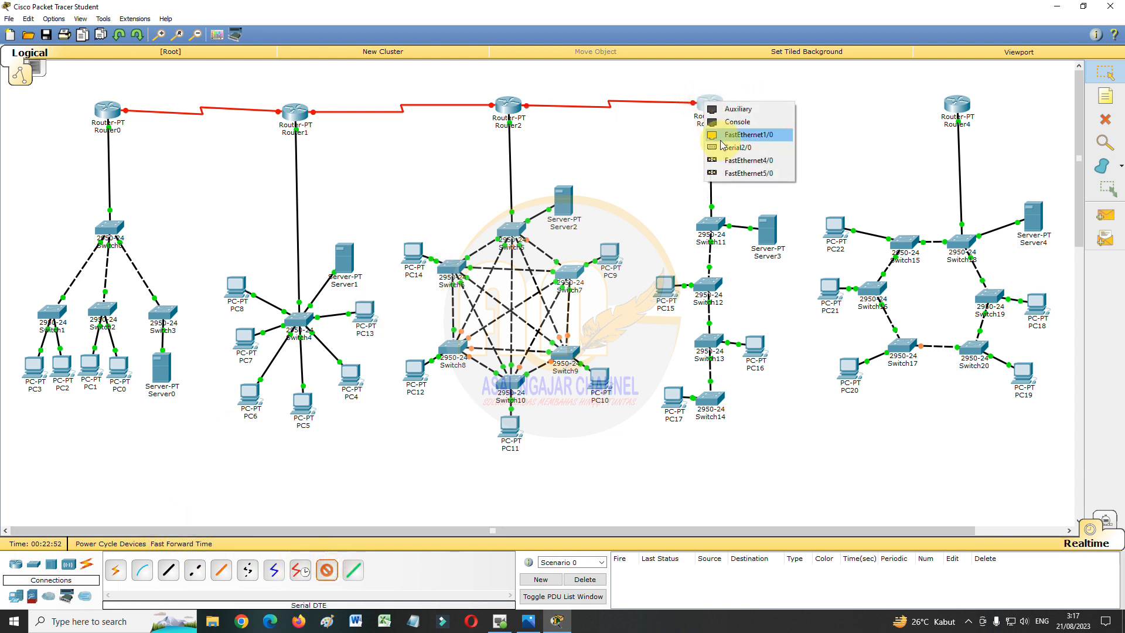
pyautogui.click(722, 147)
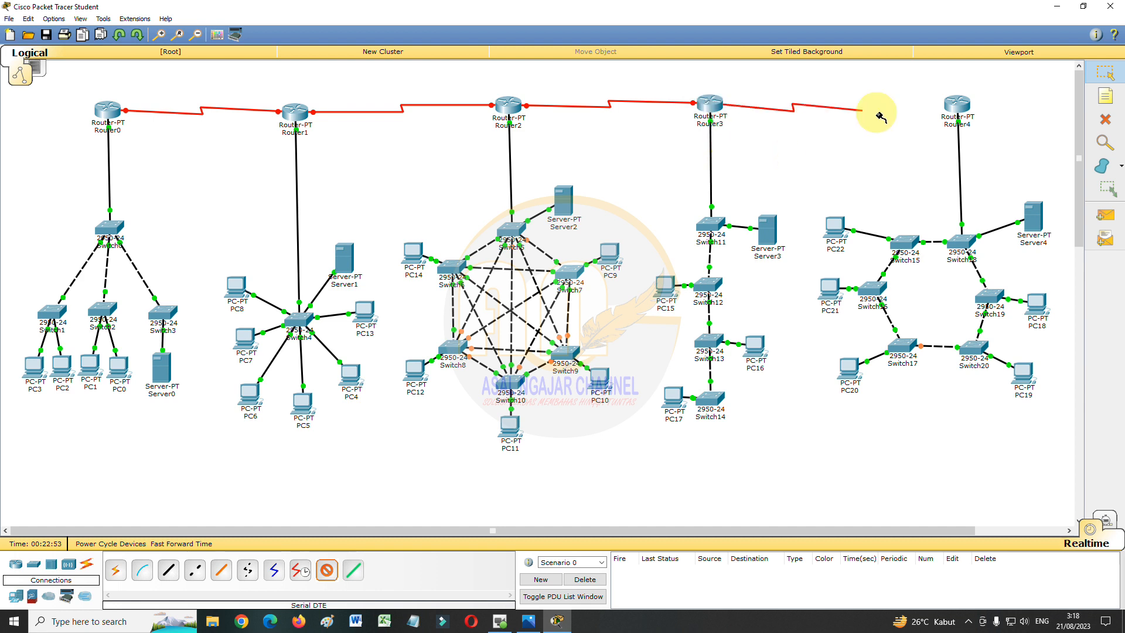
pyautogui.click(962, 104)
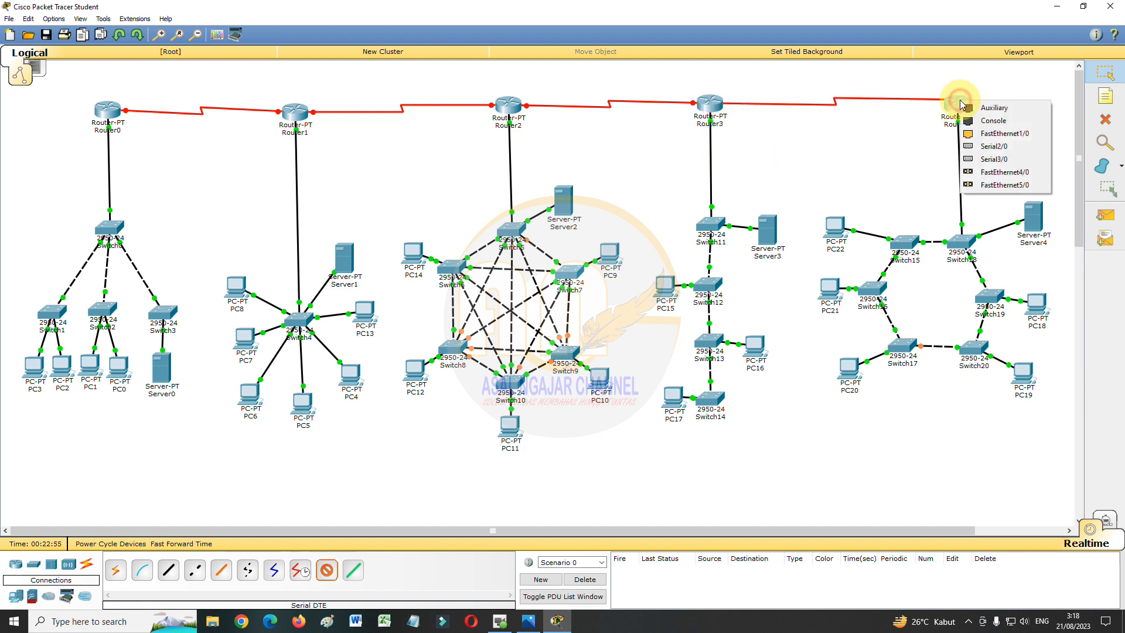
pyautogui.click(985, 159)
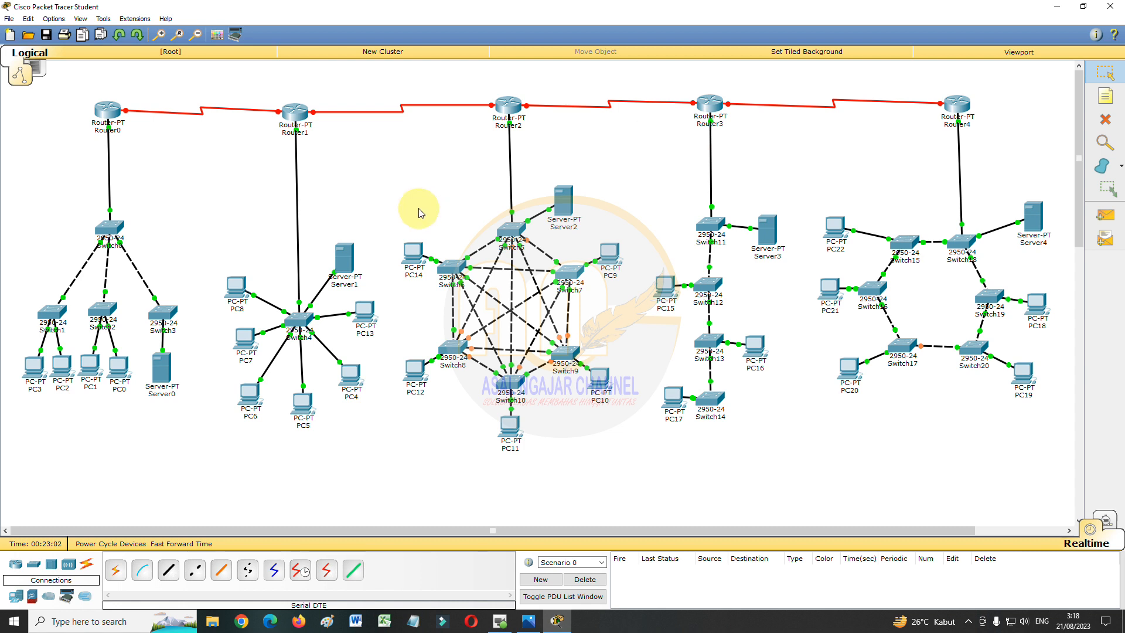
# - Label the Router0–Router1 serial link with notes "SE2 192.168.60.1" beside Router0 and "SE3 192.168.60.2" beside Router1
pyautogui.click(1105, 96)
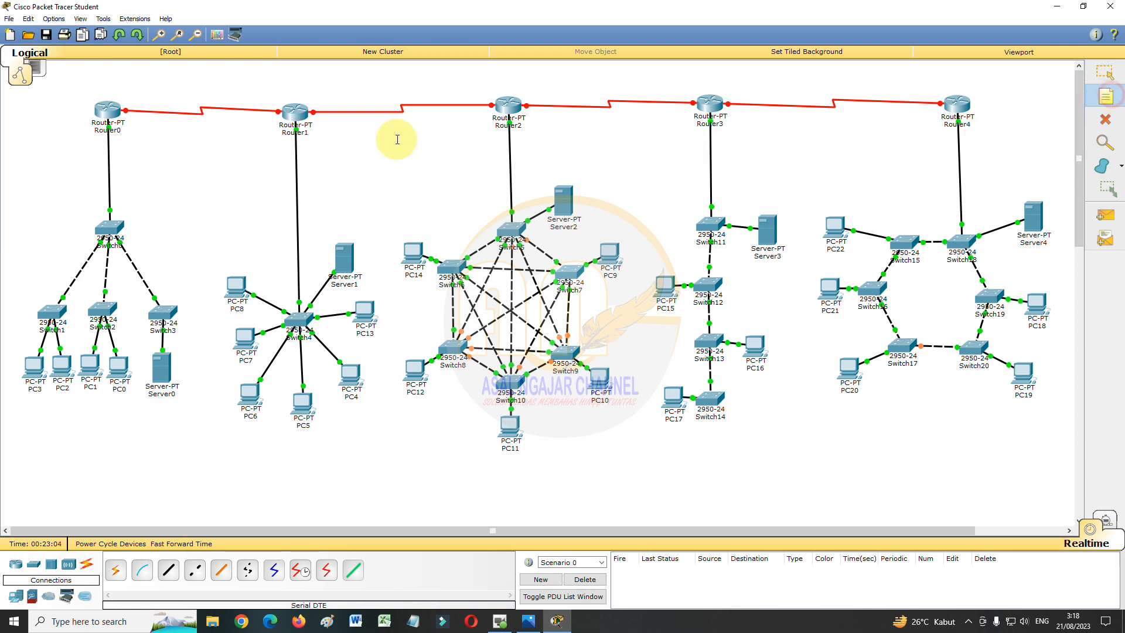
pyautogui.click(120, 88)
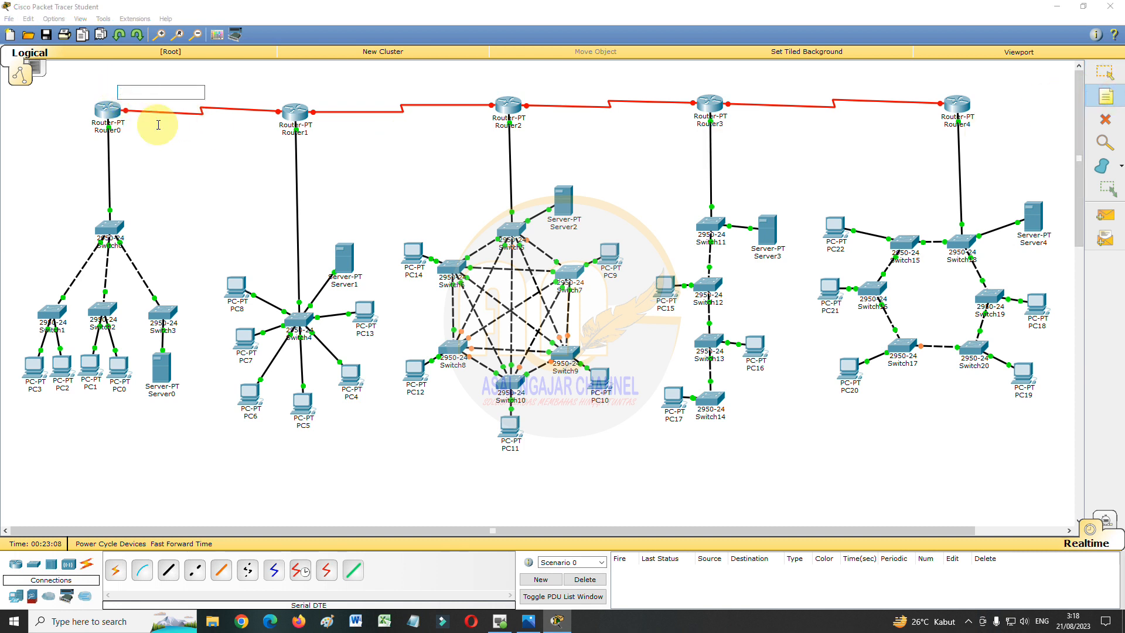
pyautogui.write('SE2 192.168.60.1')
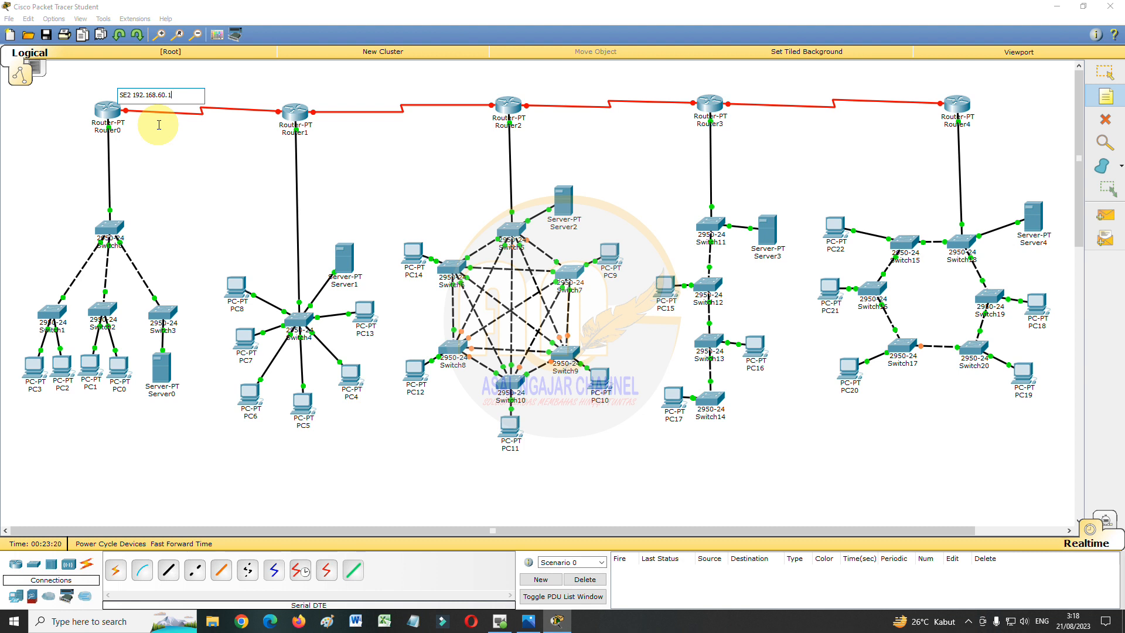
pyautogui.click(213, 94)
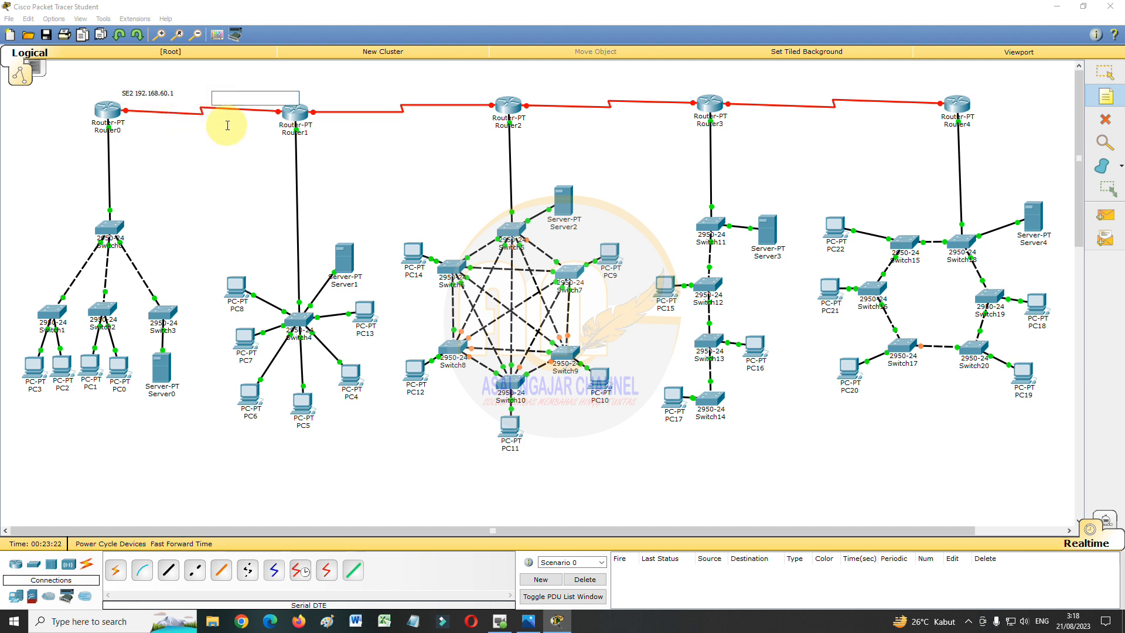
pyautogui.write('SE3 192.168.60.2')
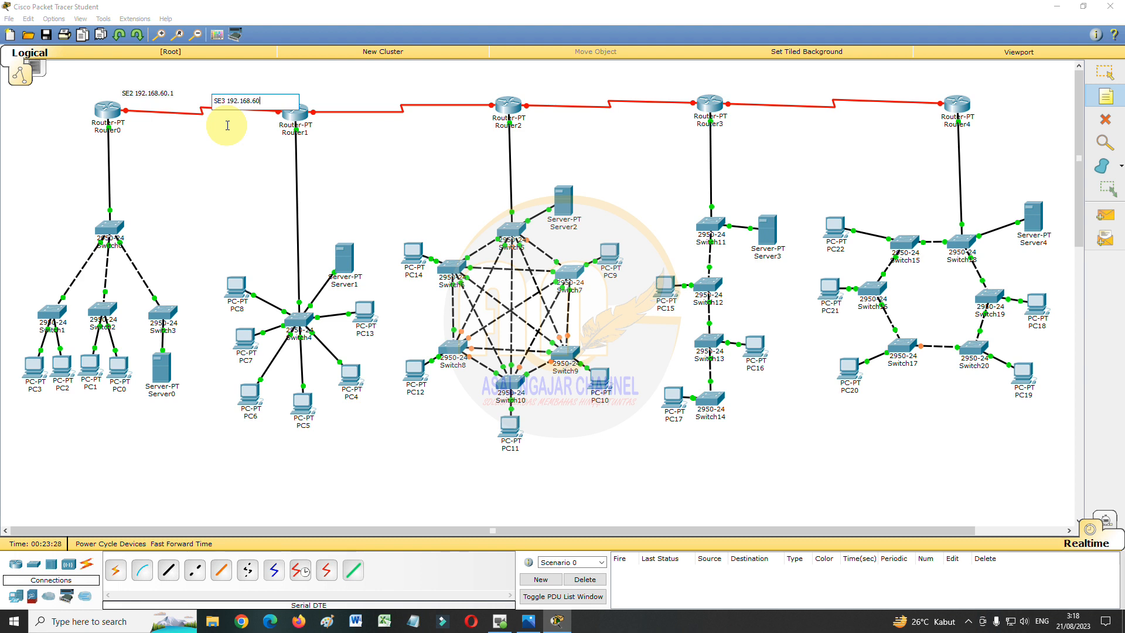
# - Label the Router1–Router2 serial link with notes "SE2 192.168.70.1" beside Router1 and "SE3 192.168.70.2" beside Router2
pyautogui.click(306, 90)
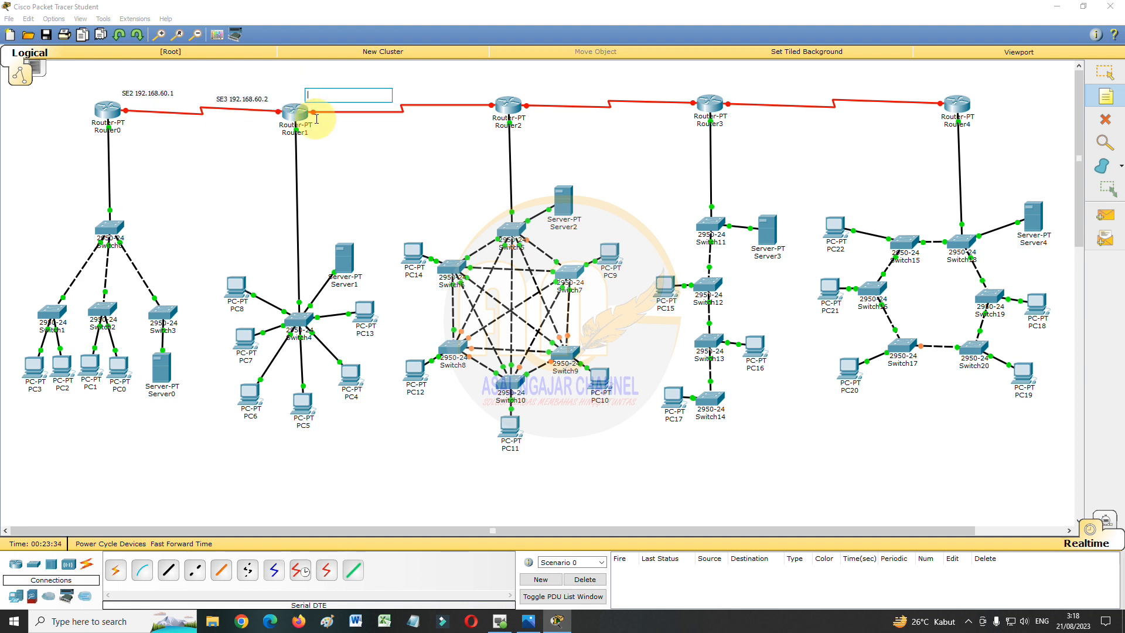
pyautogui.write('SE2 192.168.70.1')
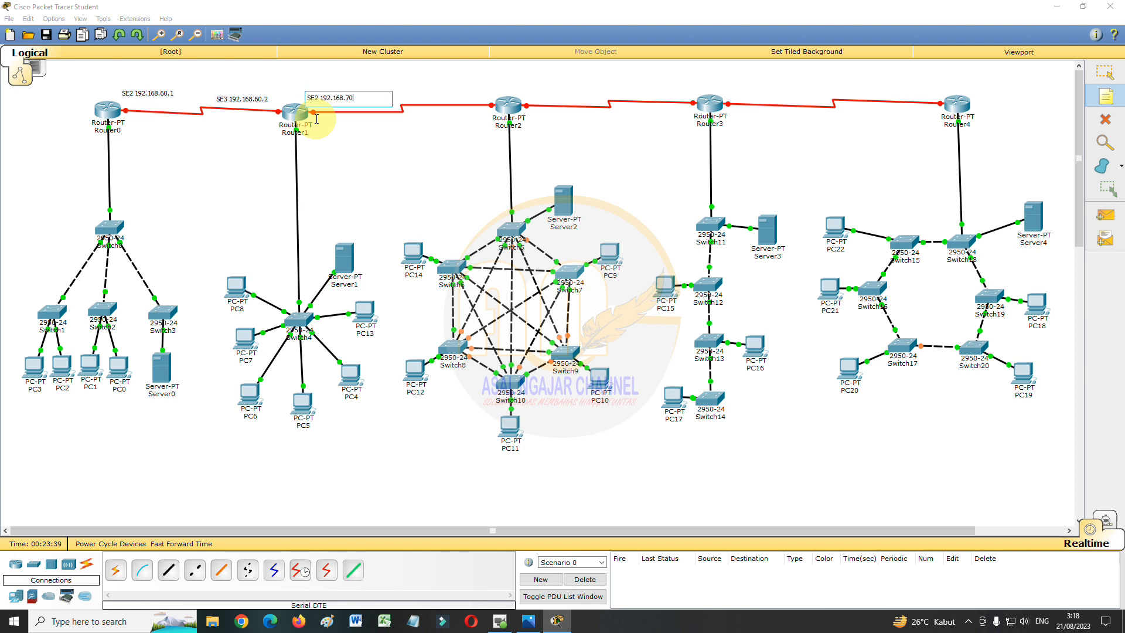
pyautogui.click(437, 92)
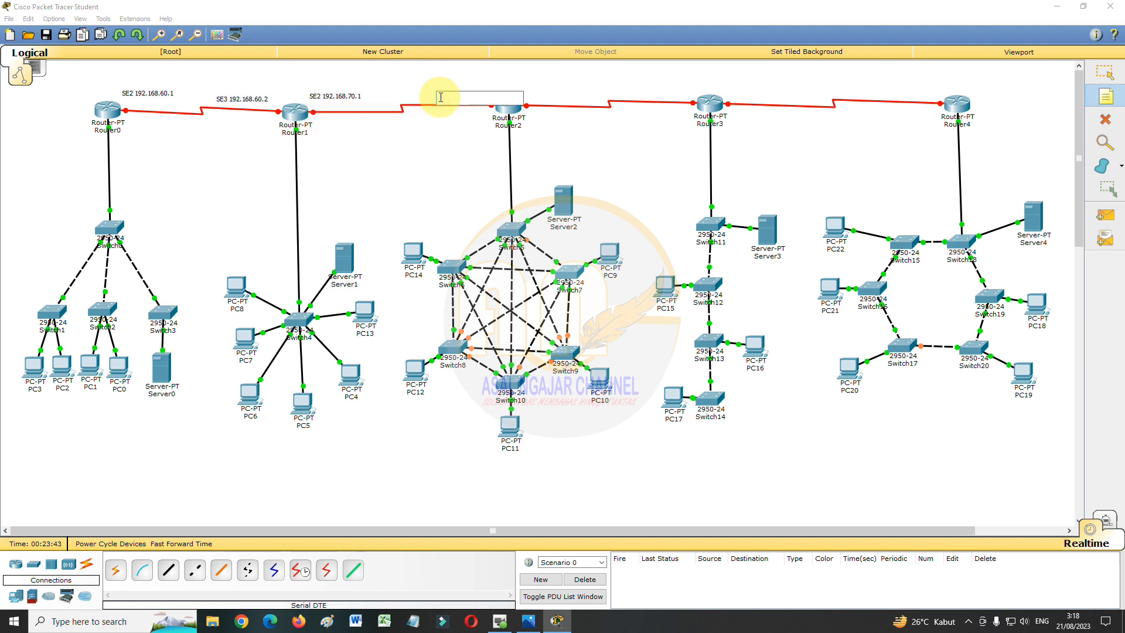
pyautogui.write('SE3')
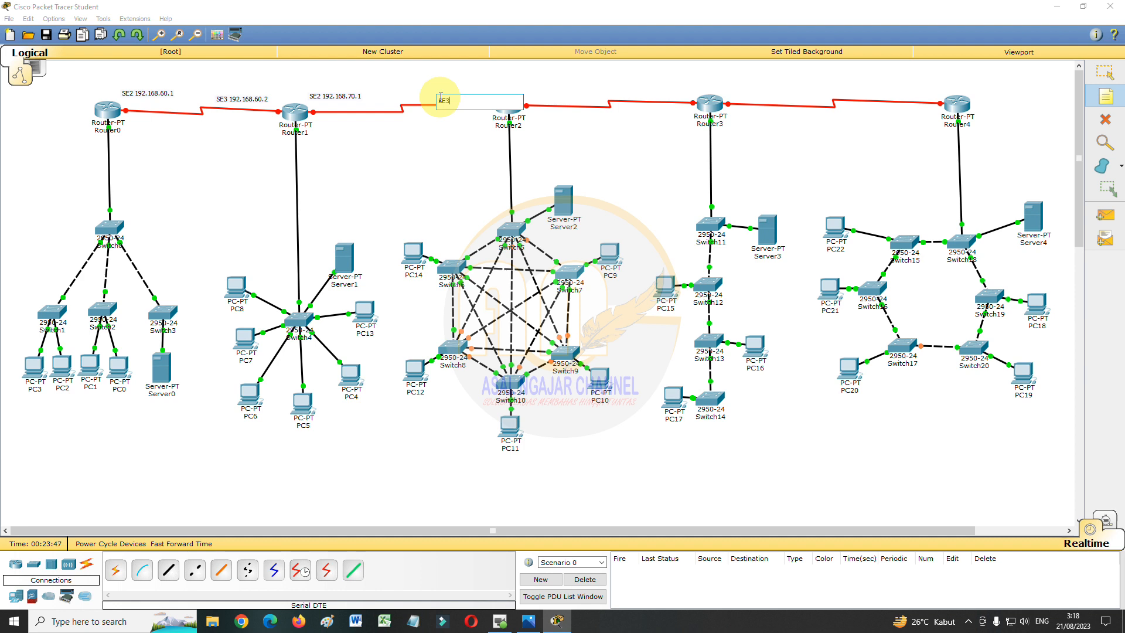
pyautogui.write(' 192.168.70.2')
# - Label the Router2–Router3 serial link with notes "SE2 192.168.80.1" beside Router2 and "SE3 192.168.80.2" beside Router3
pyautogui.click(535, 92)
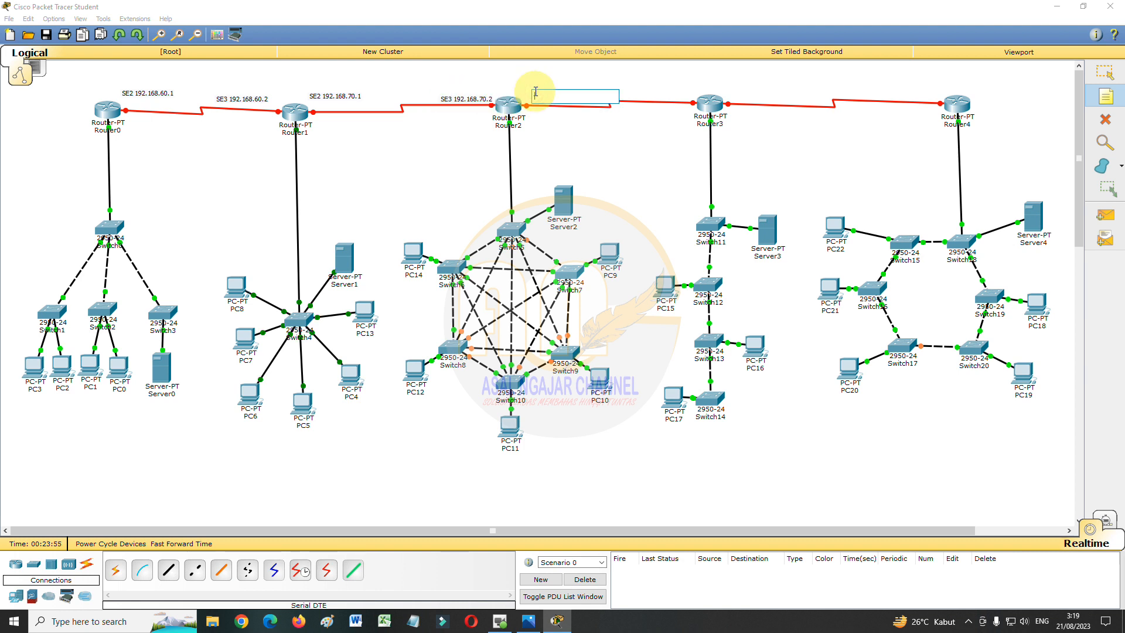
pyautogui.write('SE2 192.168.80.1')
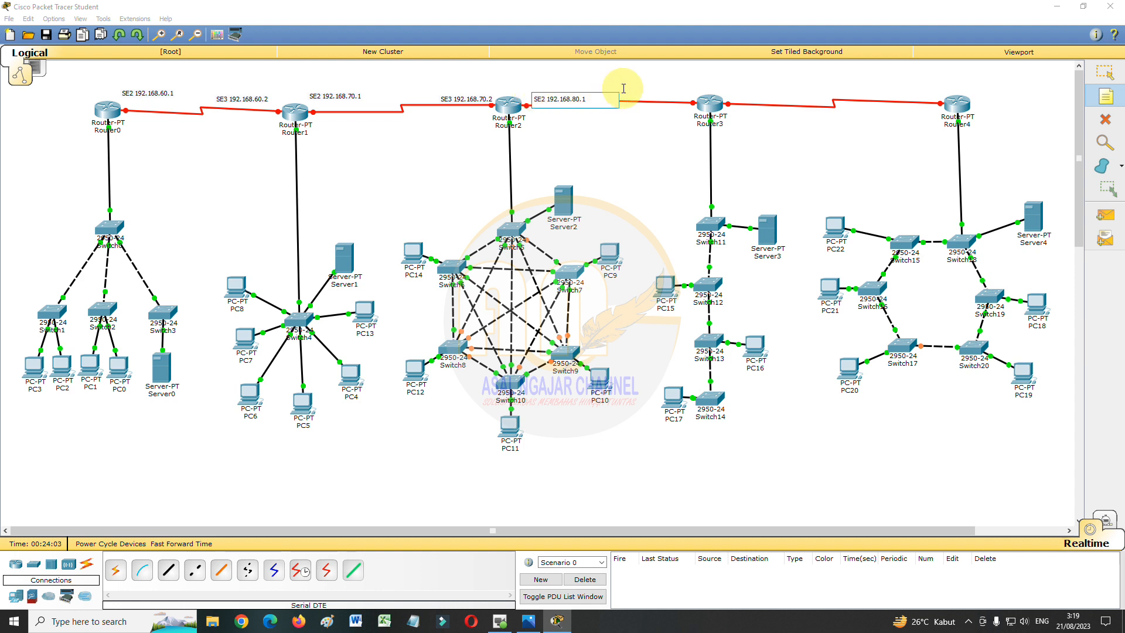
pyautogui.click(642, 88)
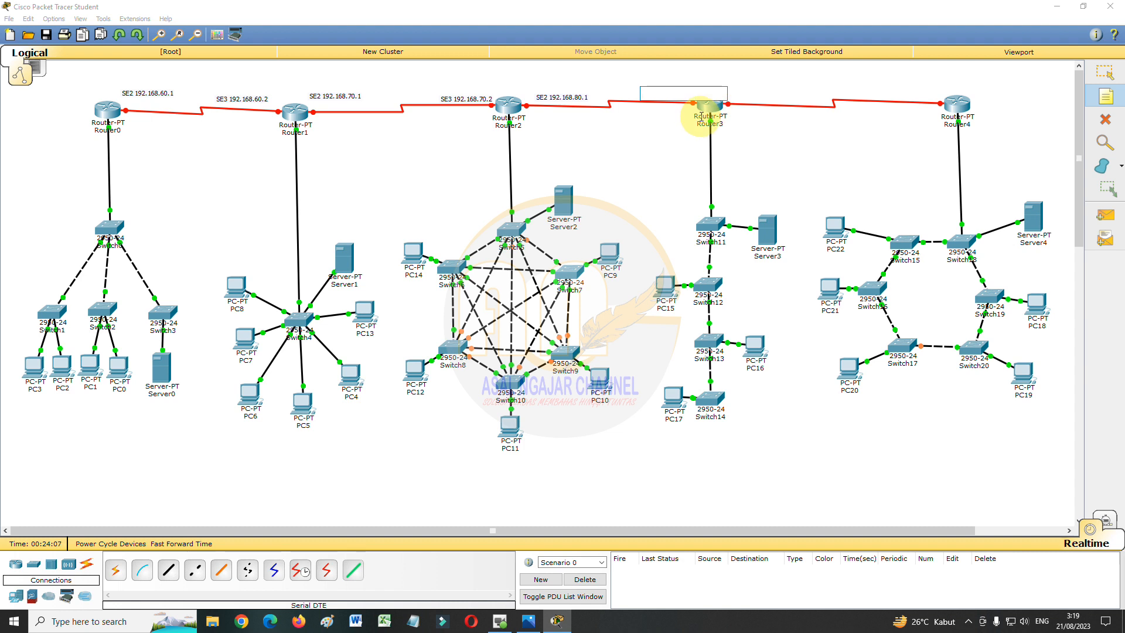
pyautogui.write('SE3 192.168.80.2')
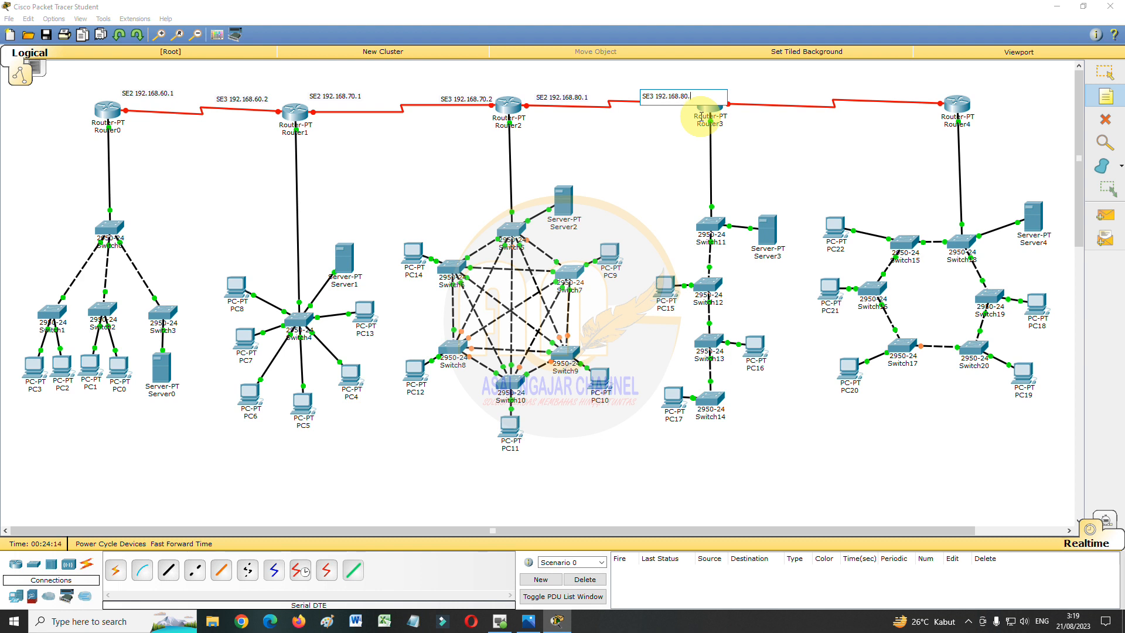
# - Label the Router3–Router4 serial link with notes "SE2 192.168.90.1" beside Router3 and "SE3 192.168.90.2" beside Router4
pyautogui.click(732, 88)
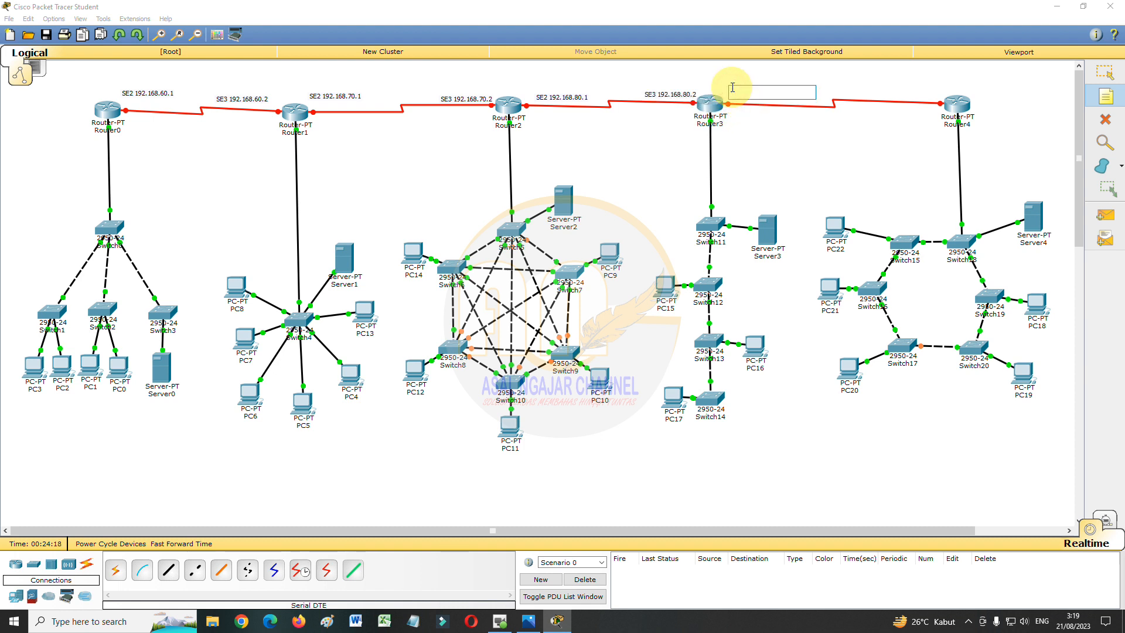
pyautogui.write('SE2 192.168.90.1')
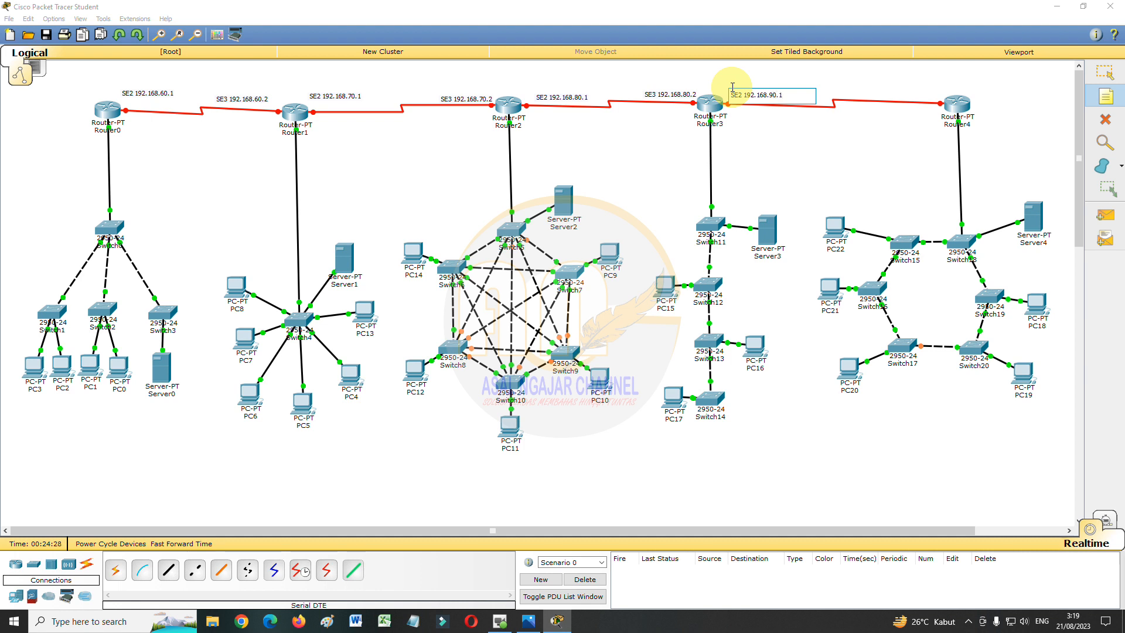
pyautogui.click(917, 90)
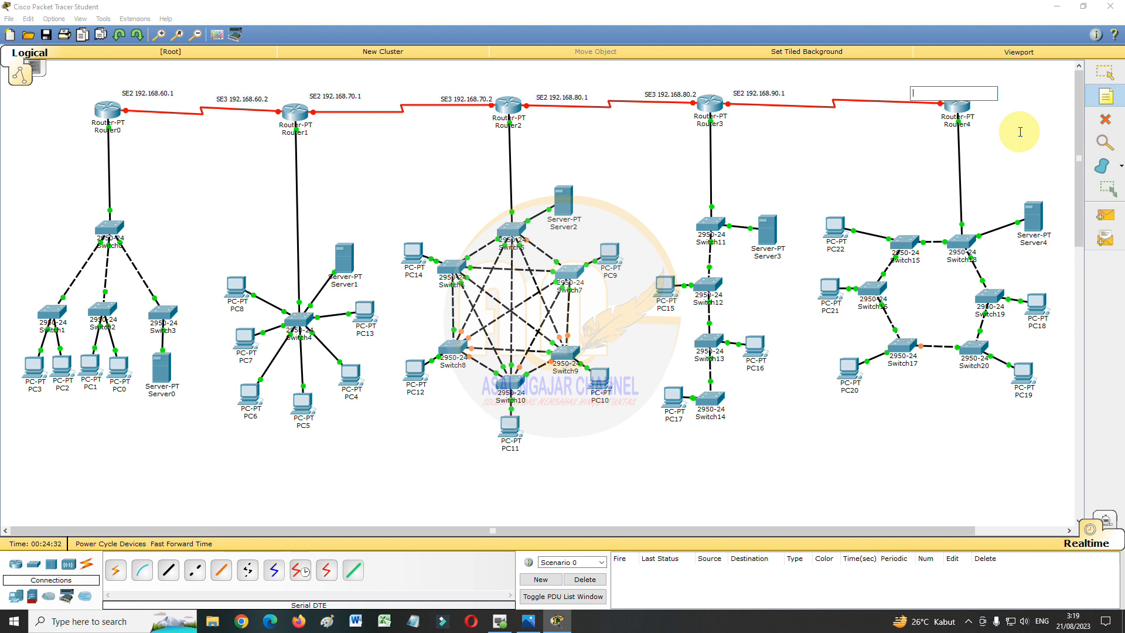
pyautogui.write('SE3 192.168.90.2')
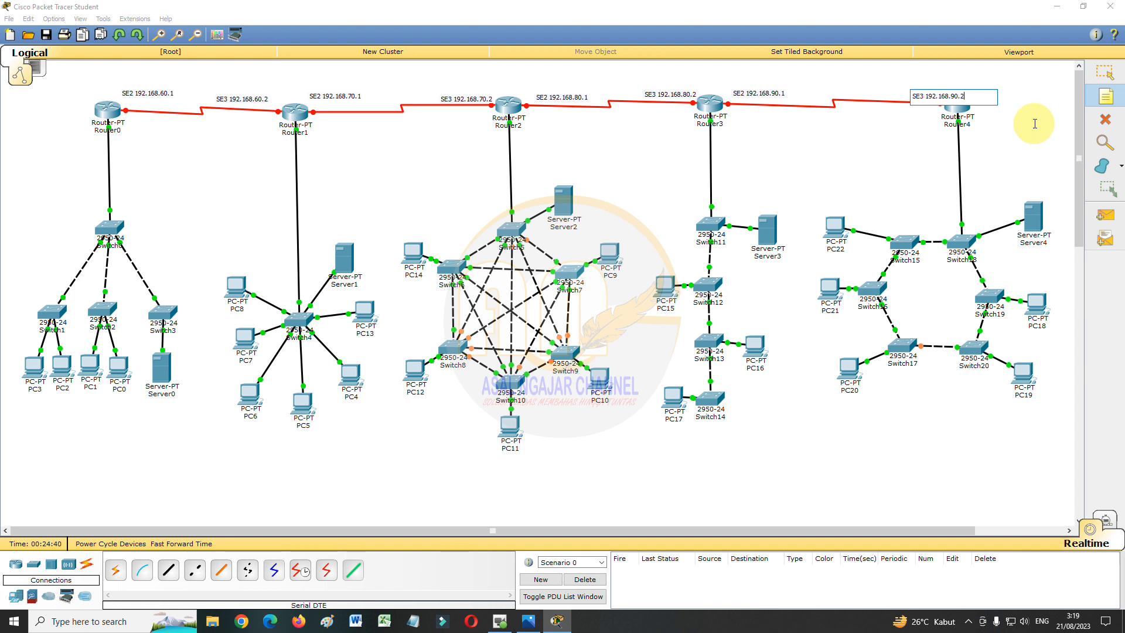
# - Reposition the 90.2, 80.1, 70.2, 70.1, 60.2 and 60.1 address notes to sit neatly beside their router ports
pyautogui.click(1104, 71)
pyautogui.moveTo(952, 98); pyautogui.dragTo(933, 96)
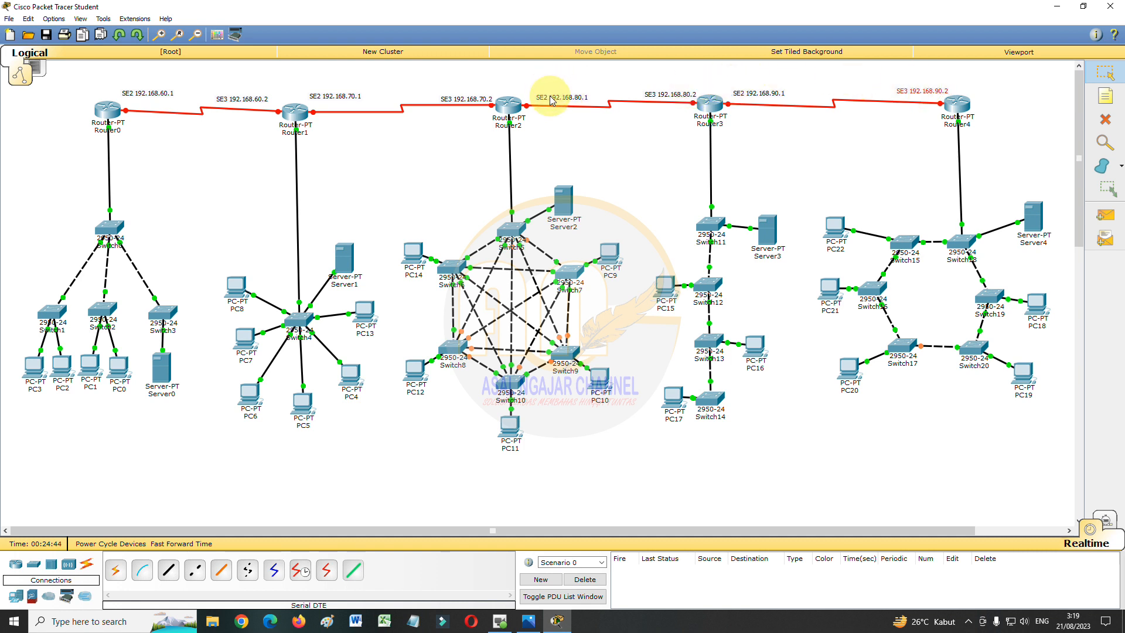
pyautogui.moveTo(554, 97); pyautogui.dragTo(544, 93)
pyautogui.click(472, 100)
pyautogui.moveTo(472, 99); pyautogui.dragTo(468, 91)
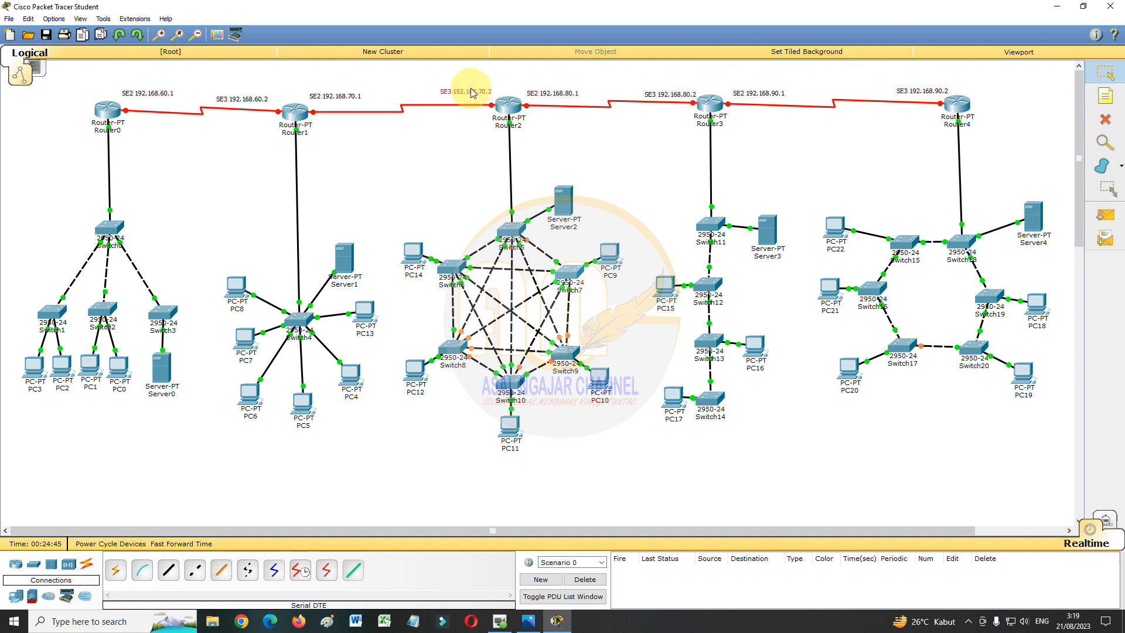
pyautogui.click(346, 99)
pyautogui.moveTo(346, 98); pyautogui.dragTo(349, 96)
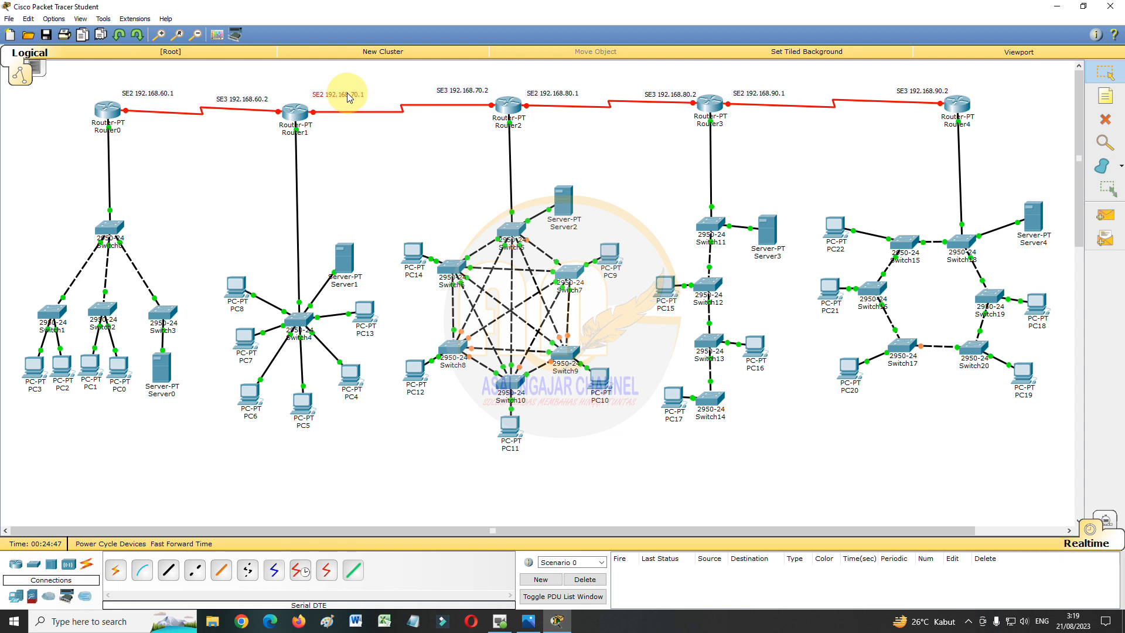
pyautogui.click(256, 100)
pyautogui.moveTo(256, 100); pyautogui.dragTo(270, 98)
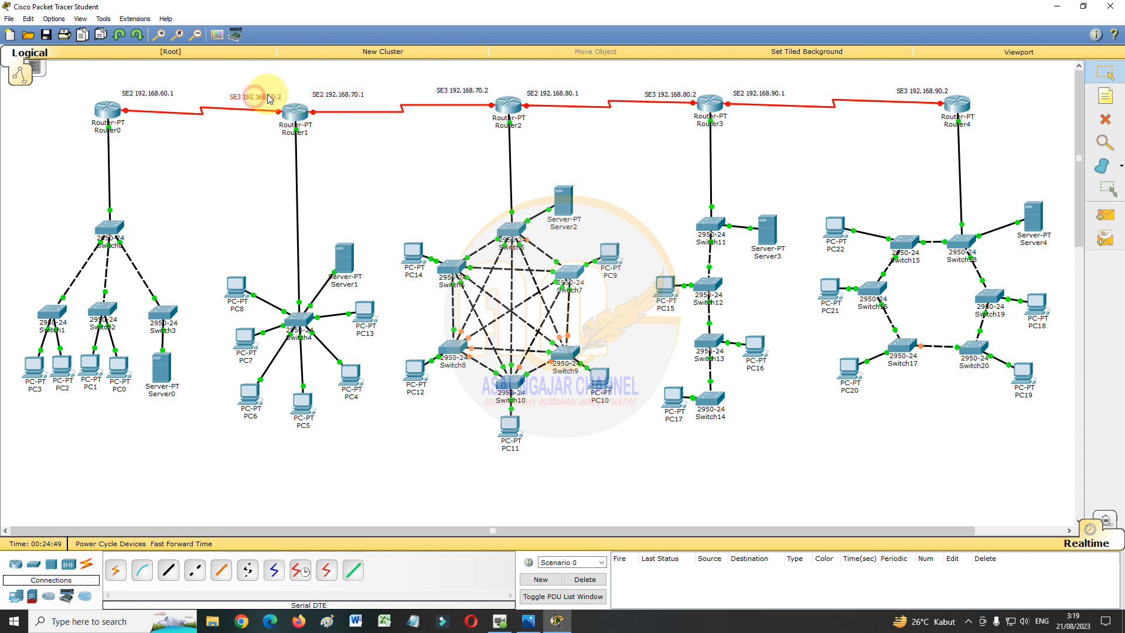
pyautogui.moveTo(135, 102); pyautogui.dragTo(131, 101)
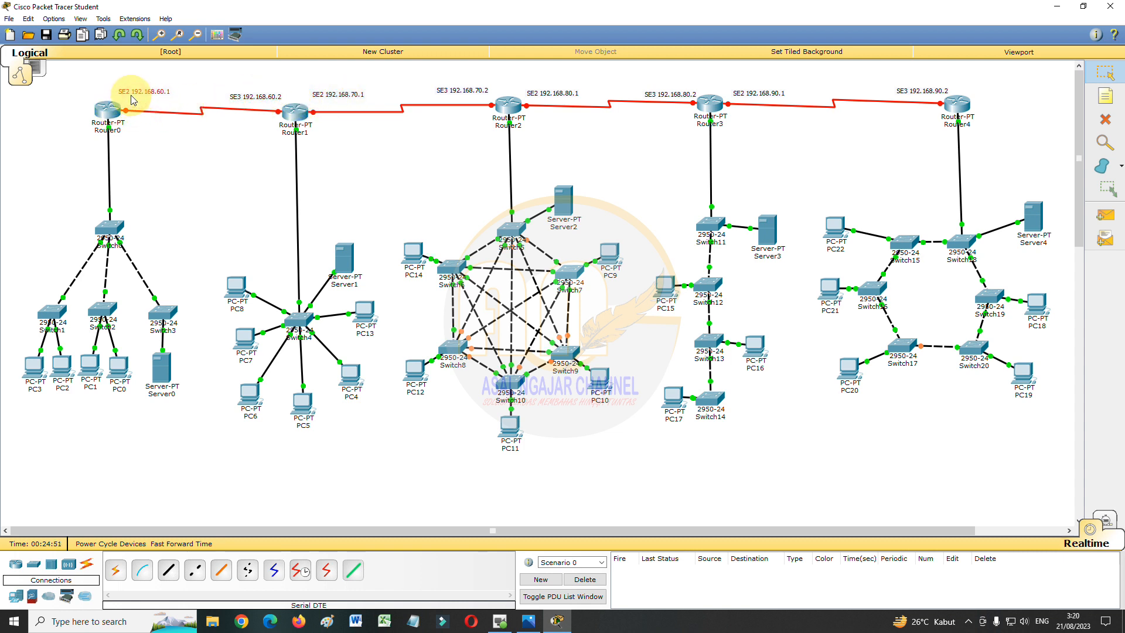
# - Add network address notes "192.168.10.0" above Switch0 and "192.168.20.0" beside the link between Router1 and Switch4
pyautogui.click(1104, 97)
pyautogui.click(127, 195)
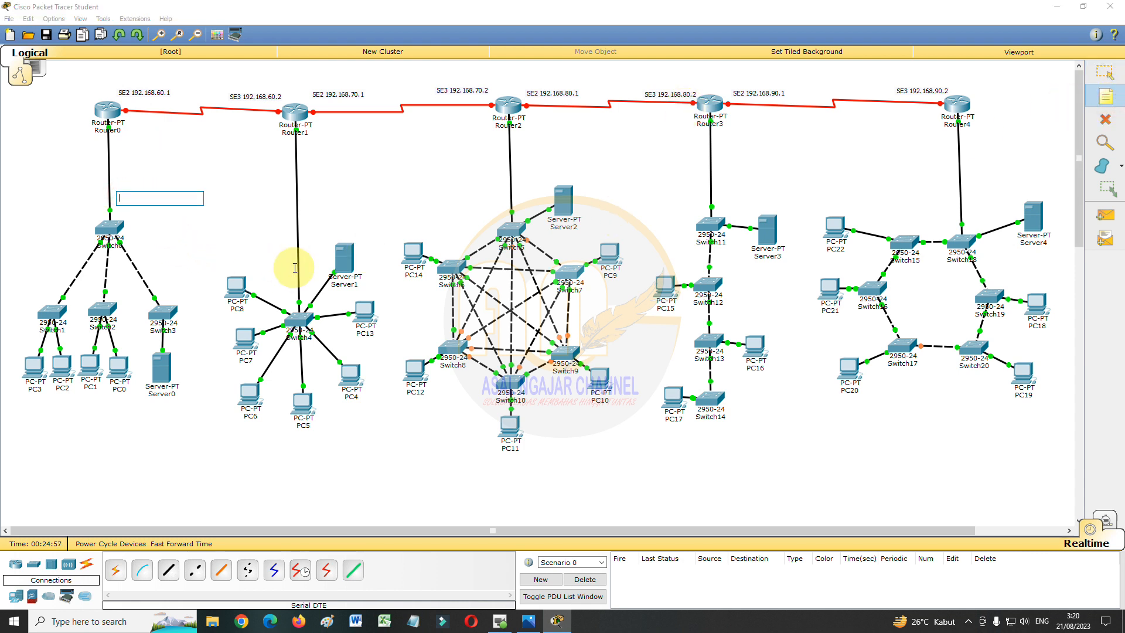
pyautogui.write('192.168')
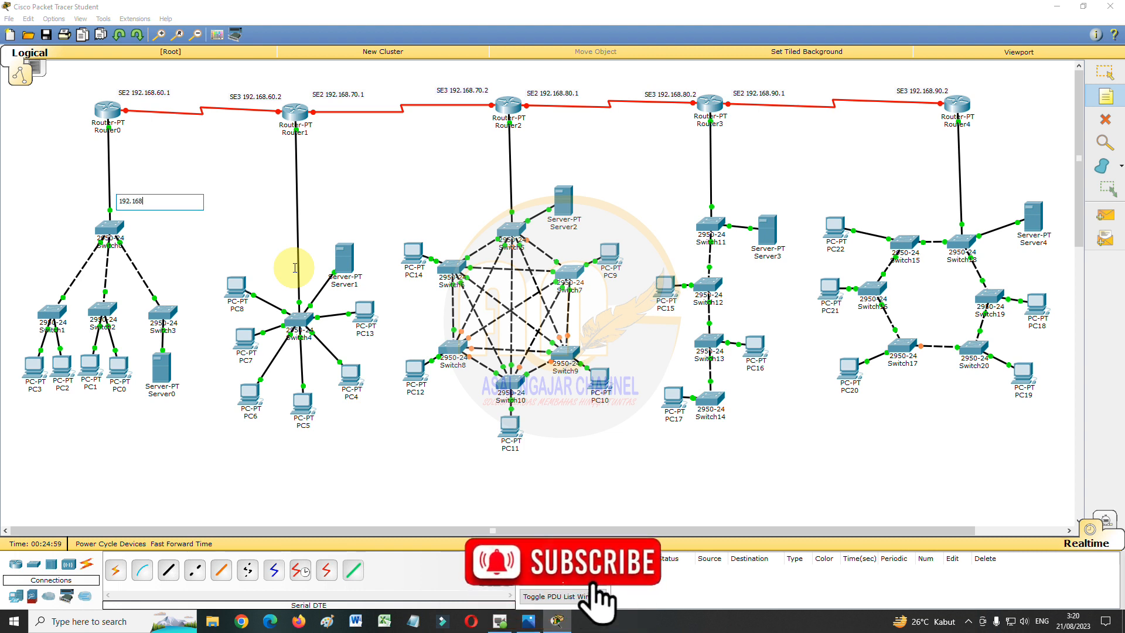
pyautogui.write('.10.0')
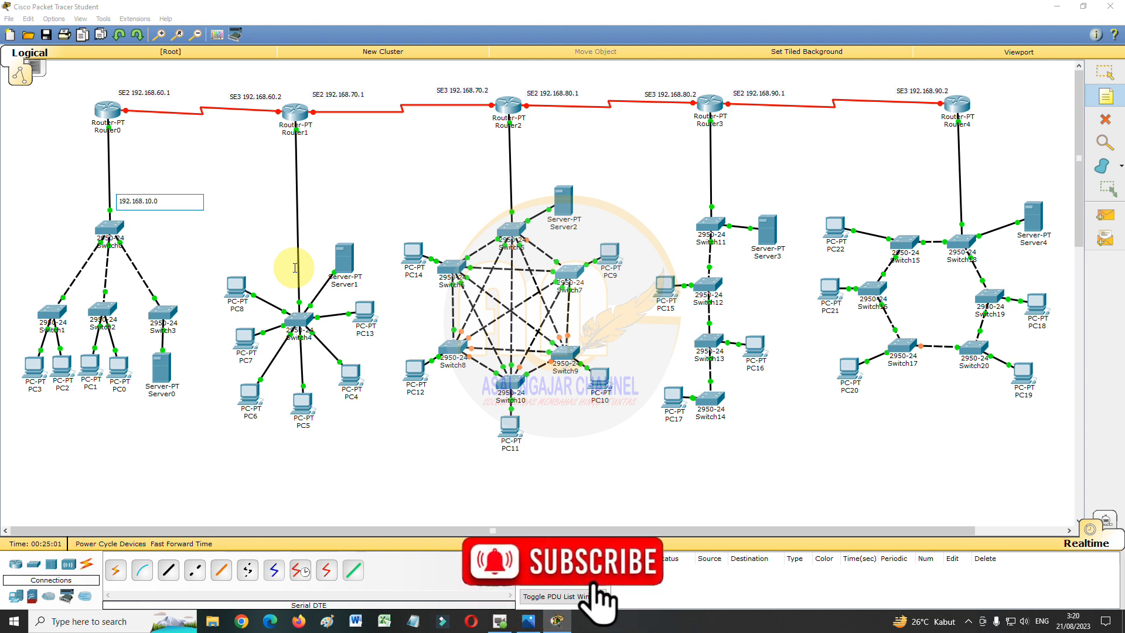
pyautogui.click(299, 215)
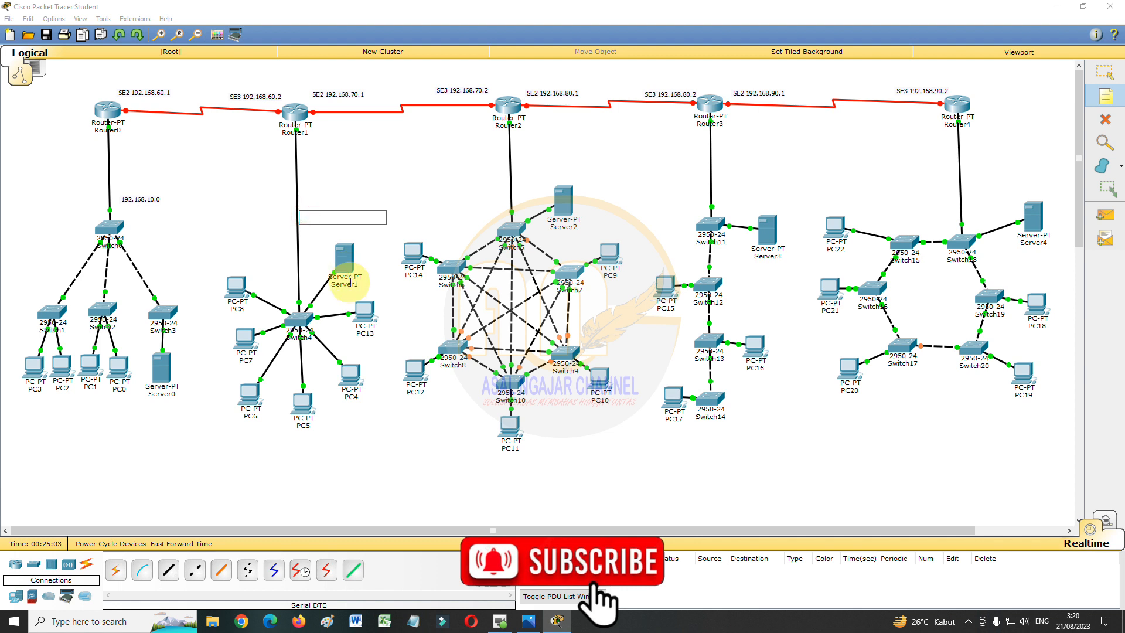
pyautogui.write('1')
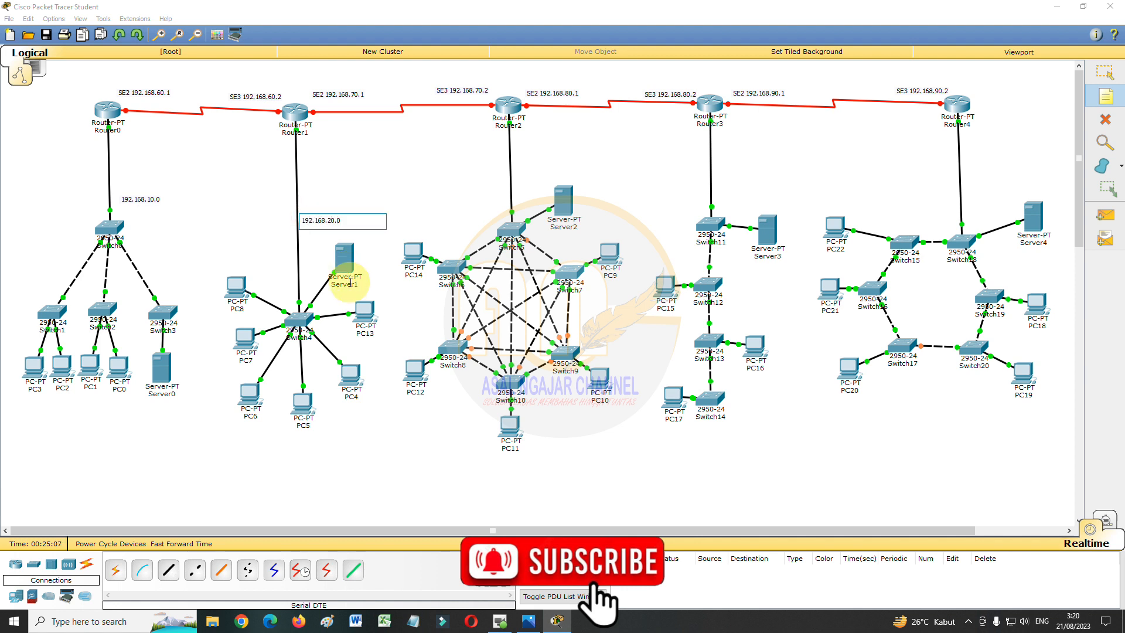
pyautogui.write('92.168.20.0')
# - Add network address notes "192.168.30.0" beside the link below Router2 and "192.168.40.0" beside the link below Router3
pyautogui.click(521, 167)
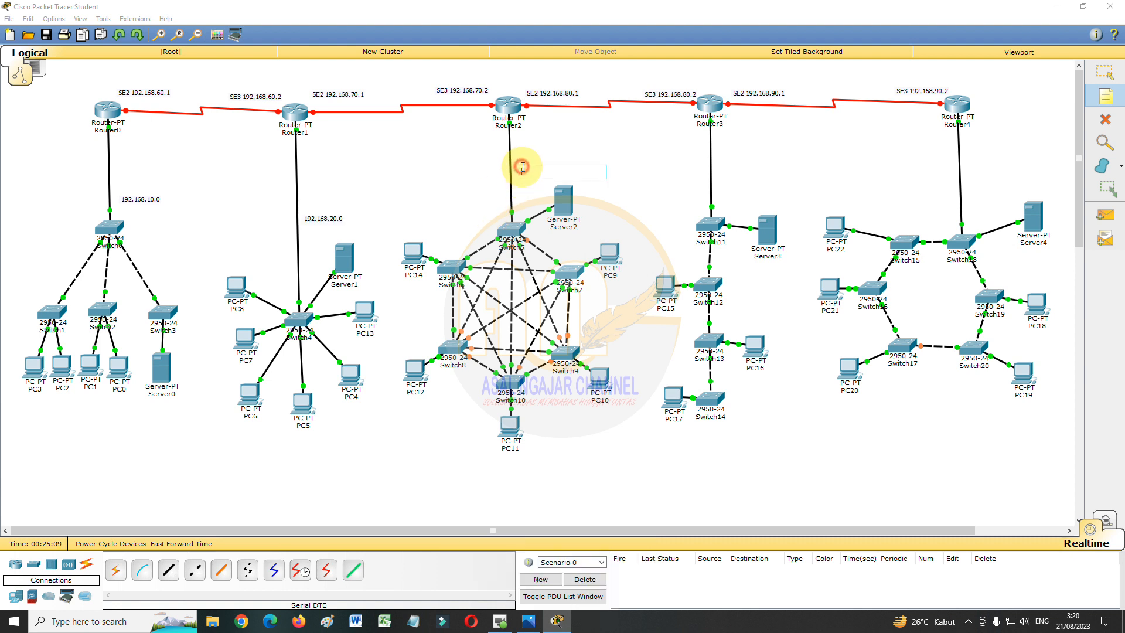
pyautogui.write('192.168.30.0')
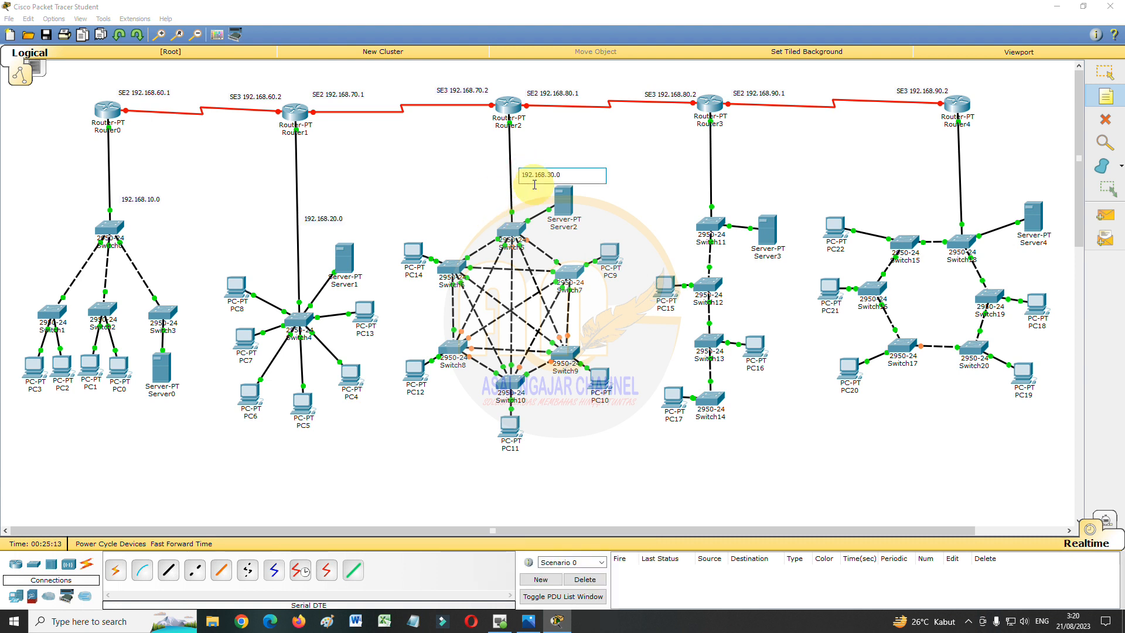
pyautogui.click(716, 171)
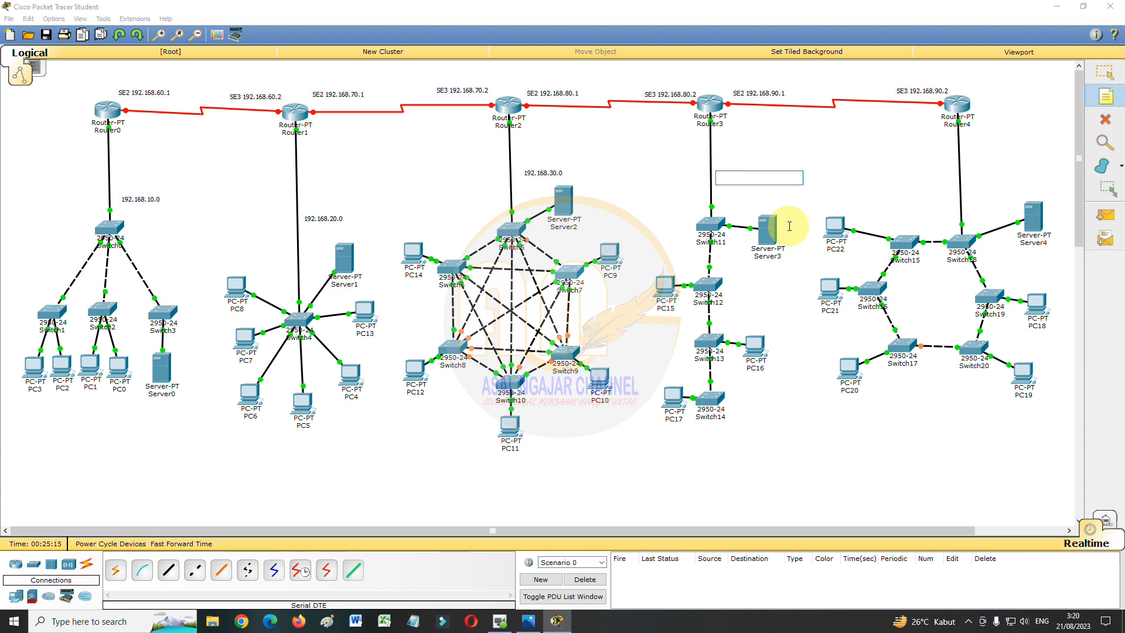
pyautogui.write('192.168.40.0')
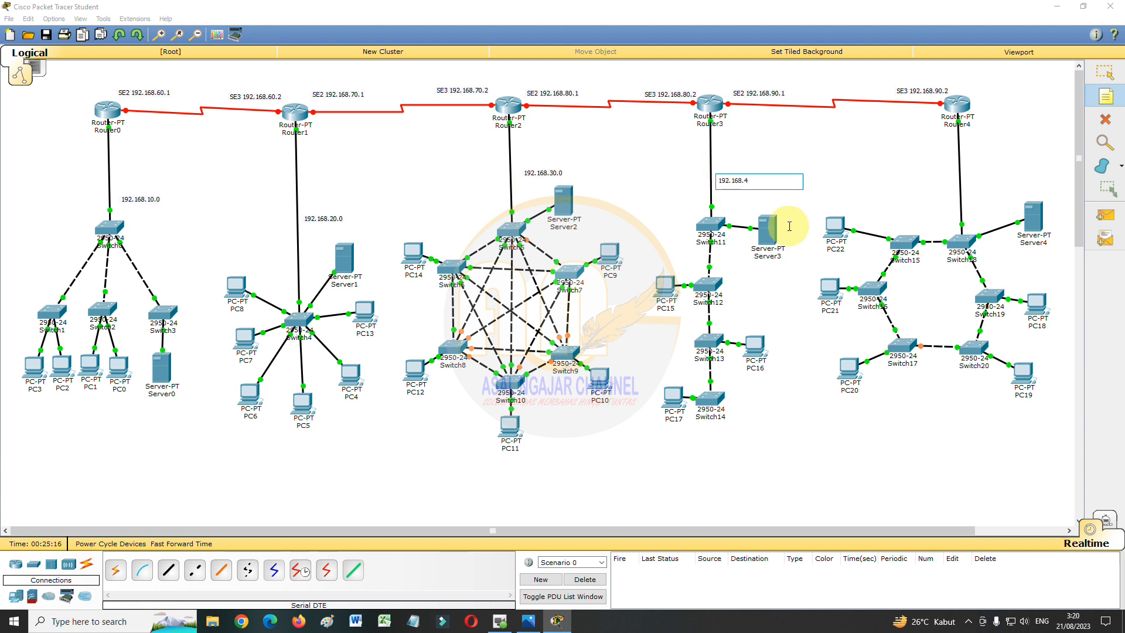
# - Add a network address note "192.168.50.0" beside the link below Router4 and return to the selection mode
pyautogui.click(975, 177)
pyautogui.write('192.168.50.0')
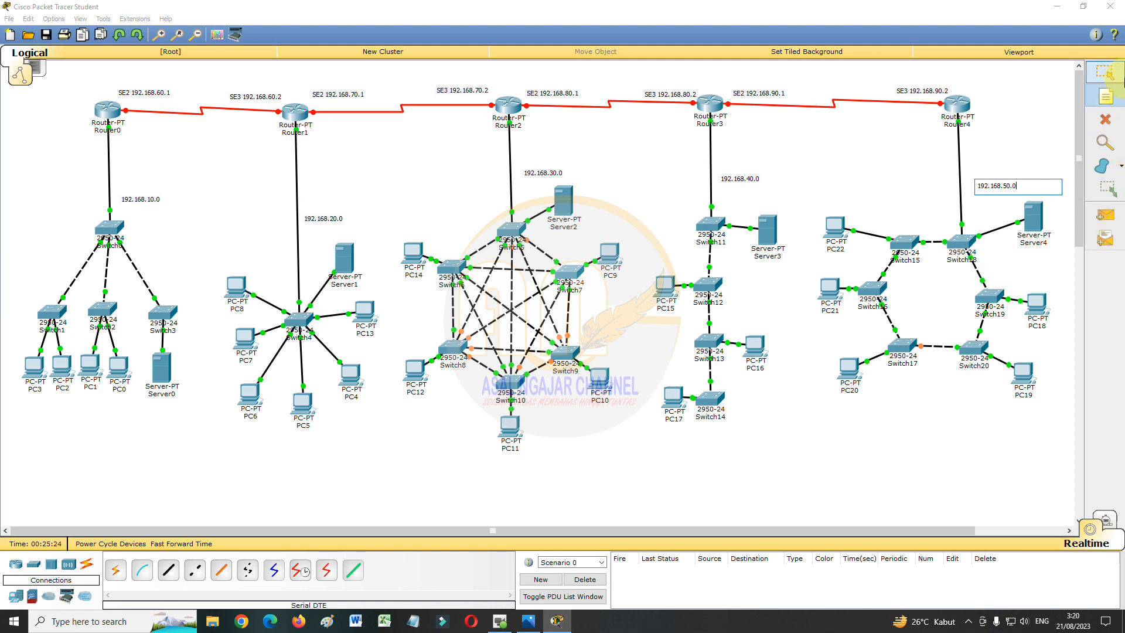
pyautogui.click(1105, 72)
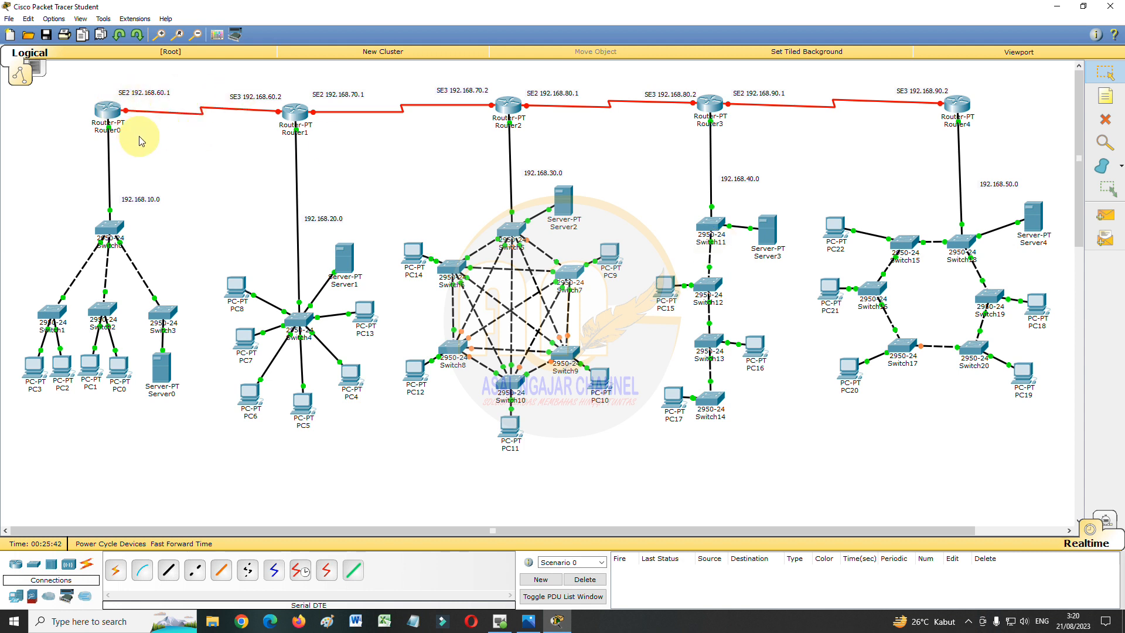
# - Enable Router0's Serial2/0 port with clock rate 2000000, IP address 192.168.60.1 and subnet mask 255.255.255.0
pyautogui.click(111, 114)
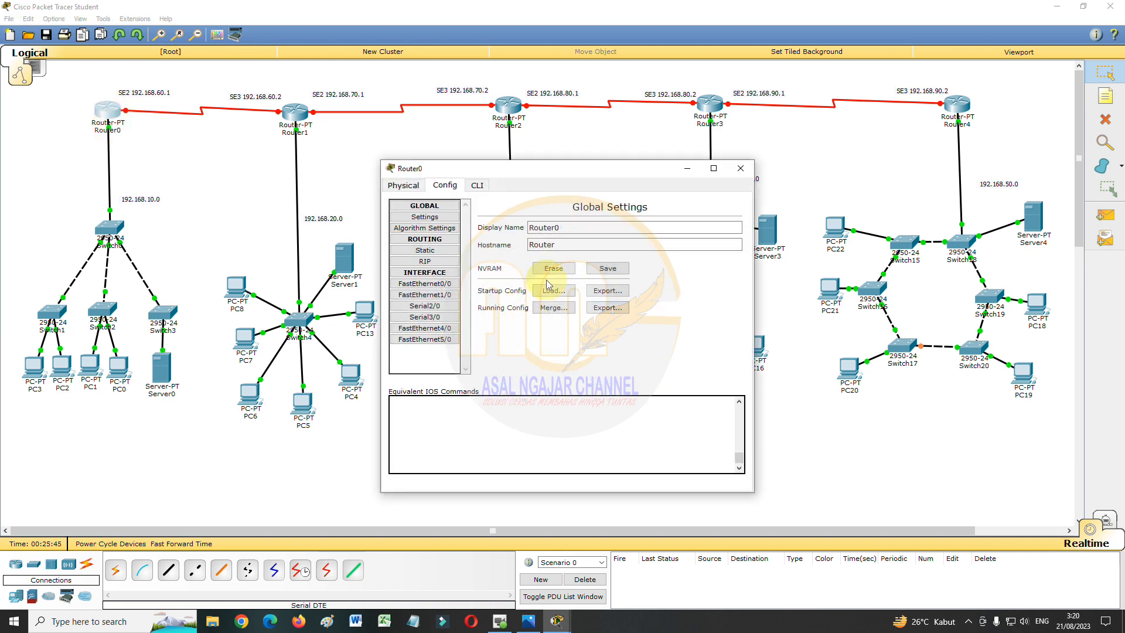
pyautogui.click(433, 306)
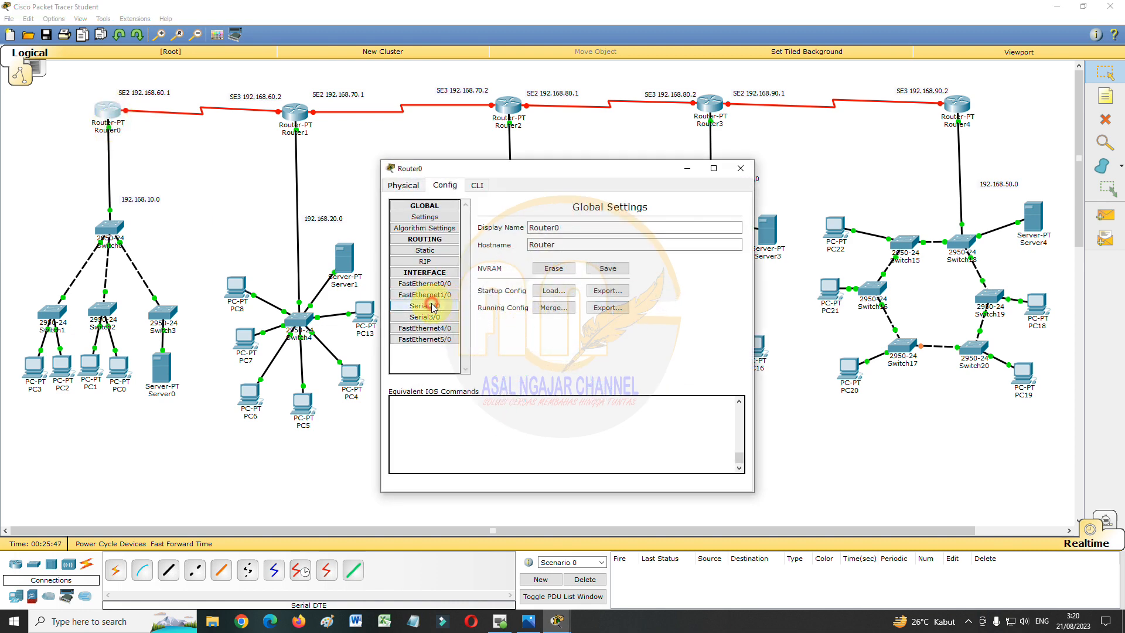
pyautogui.click(726, 217)
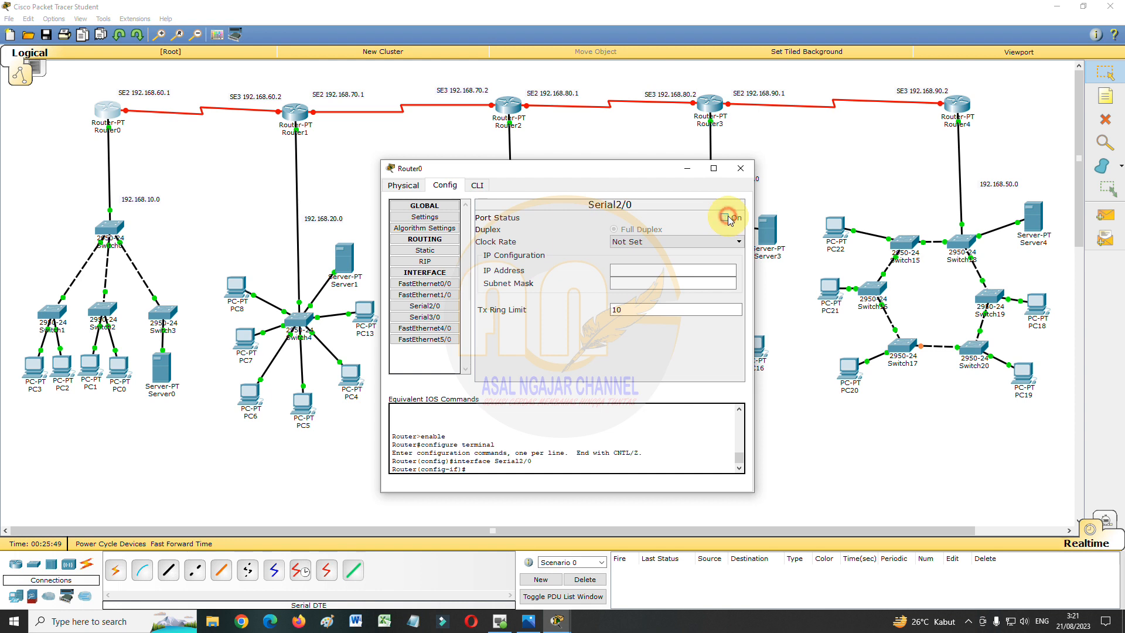
pyautogui.click(647, 241)
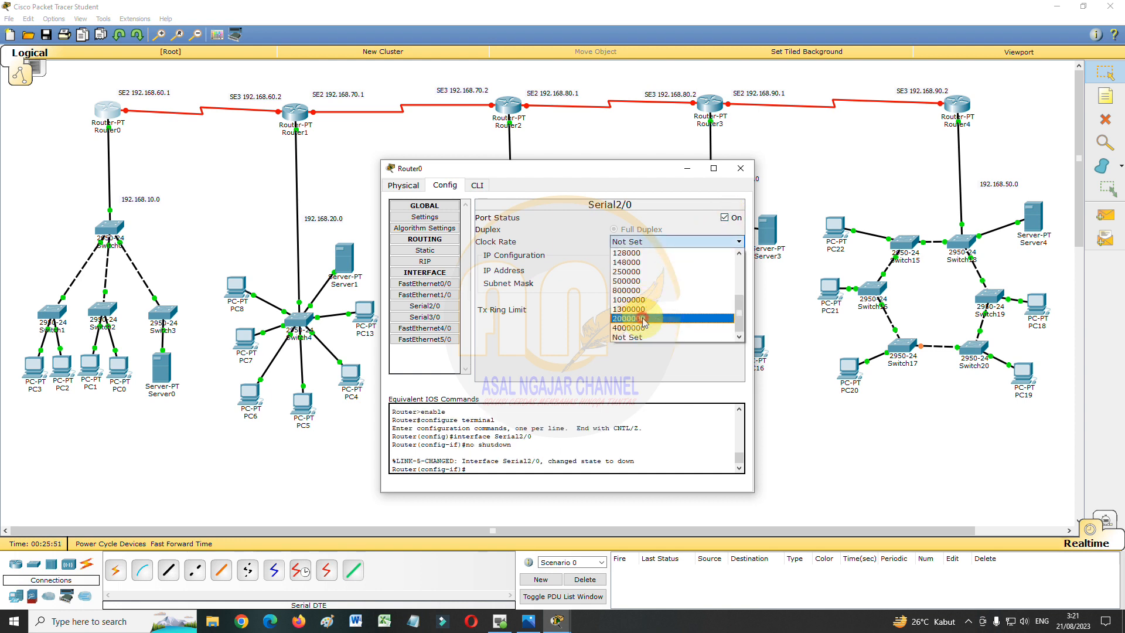
pyautogui.click(644, 318)
pyautogui.click(648, 270)
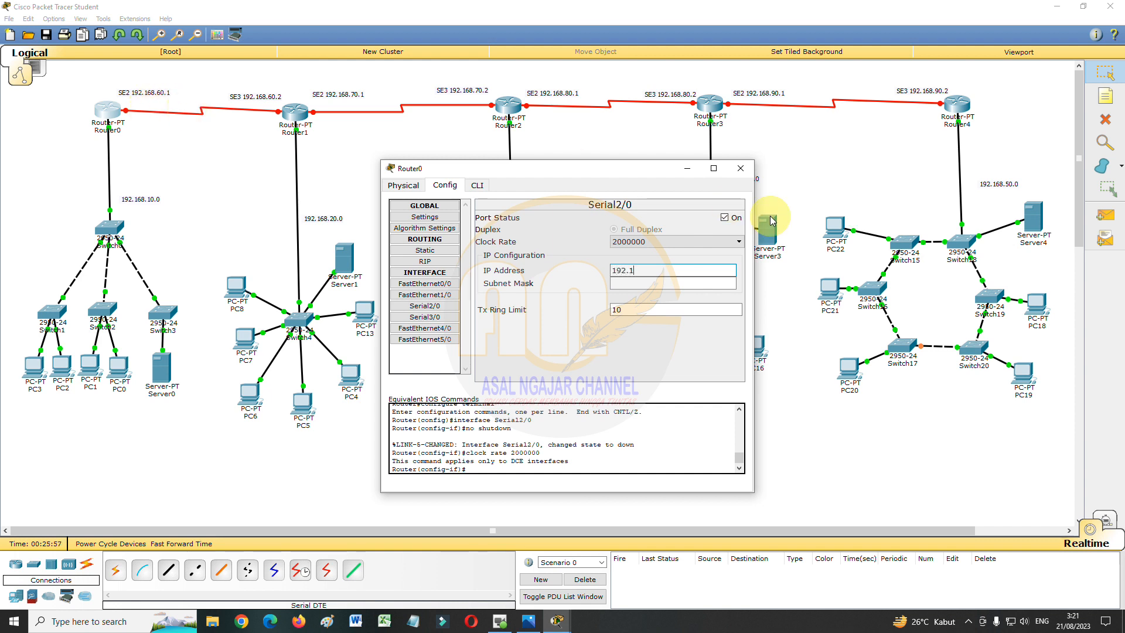
pyautogui.write('192.168.60.1')
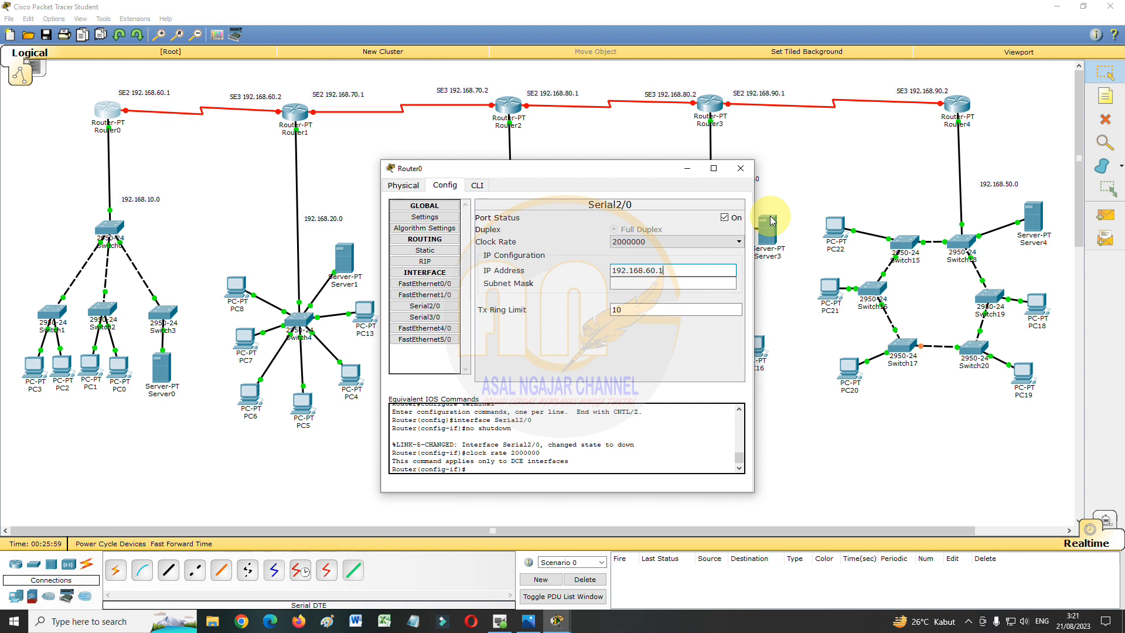
pyautogui.click(694, 283)
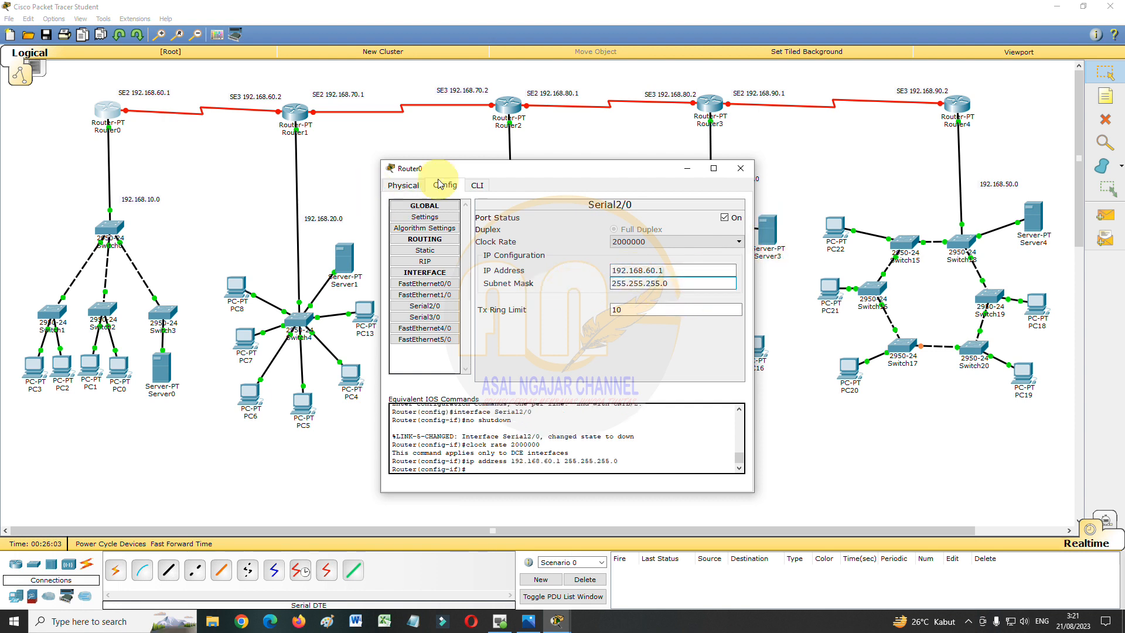
pyautogui.click(740, 169)
# - Enable Router1's Serial3/0 port with clock rate 2000000, IP address 192.168.60.2 and subnet mask 255.255.255.0
pyautogui.click(304, 119)
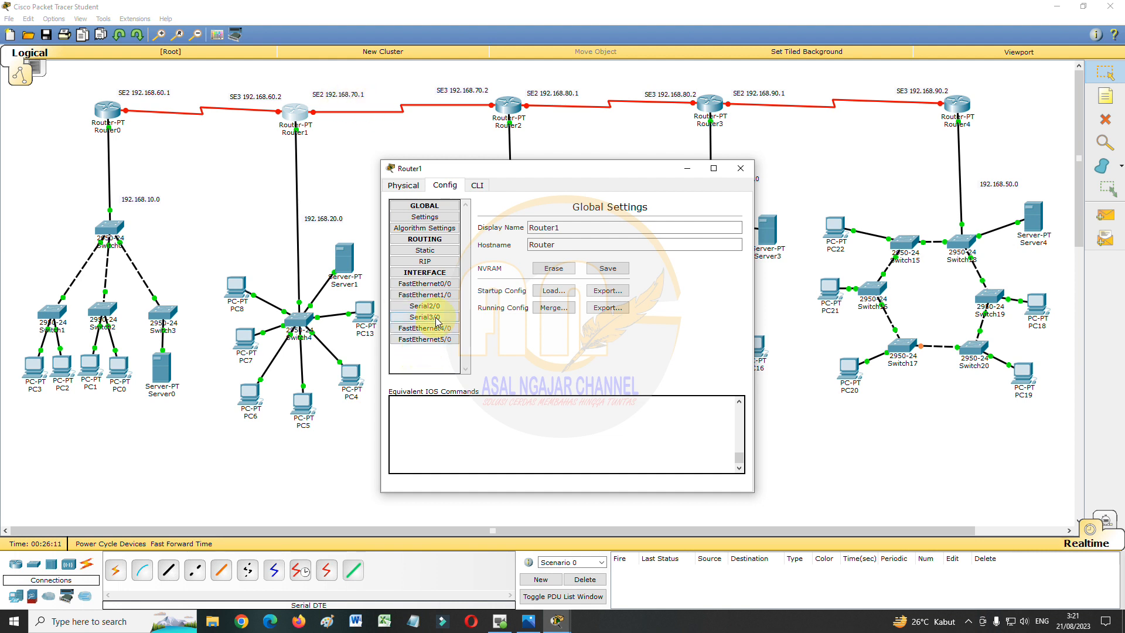
pyautogui.click(424, 316)
pyautogui.click(724, 217)
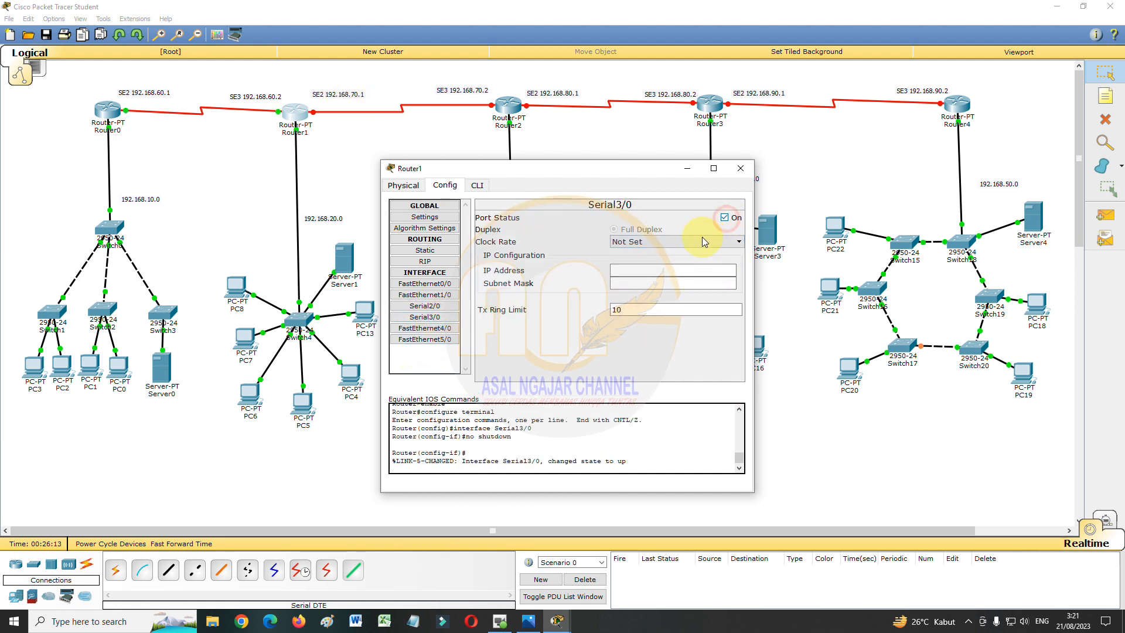
pyautogui.click(703, 241)
pyautogui.click(667, 318)
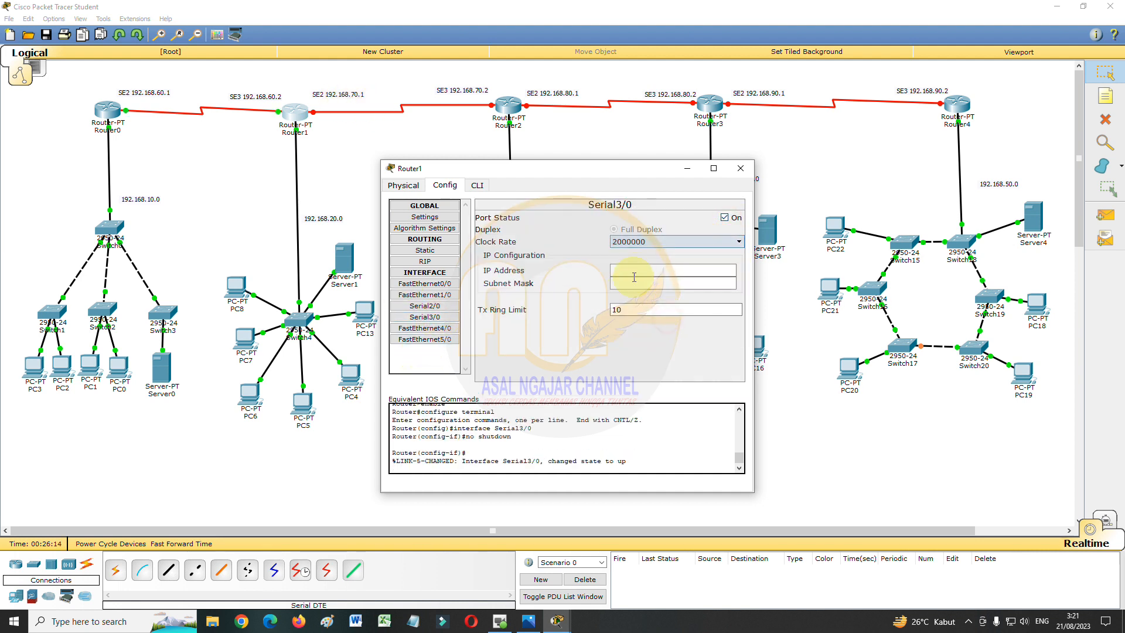
pyautogui.click(636, 271)
pyautogui.write('19')
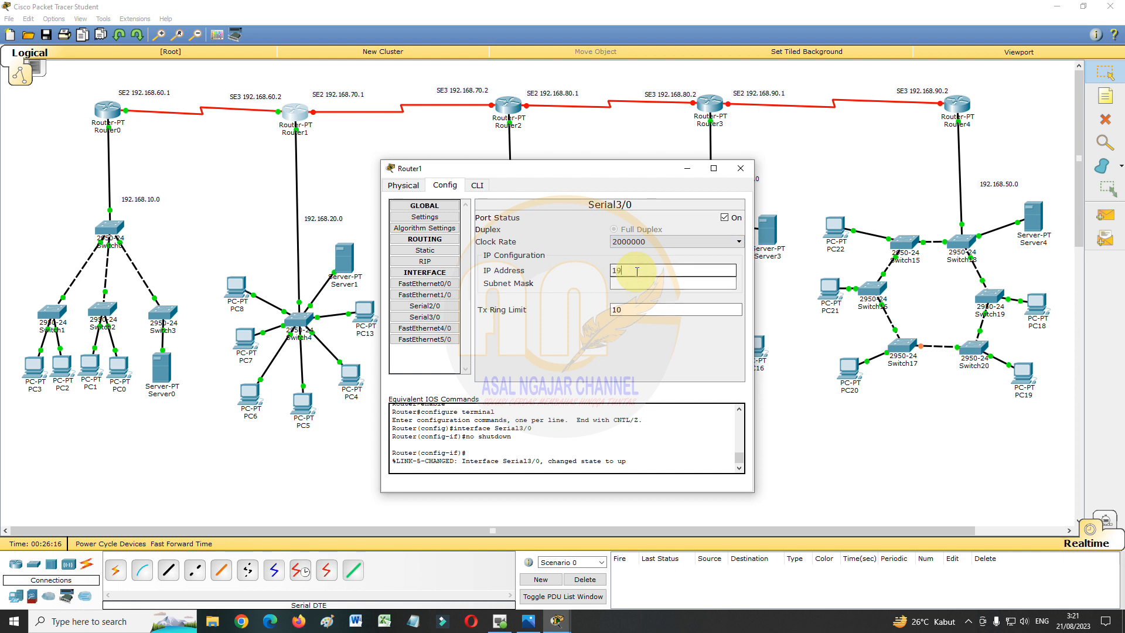
pyautogui.write('2.168.60')
pyautogui.write('2')
pyautogui.press('BackSpace')
pyautogui.press('BackSpace')
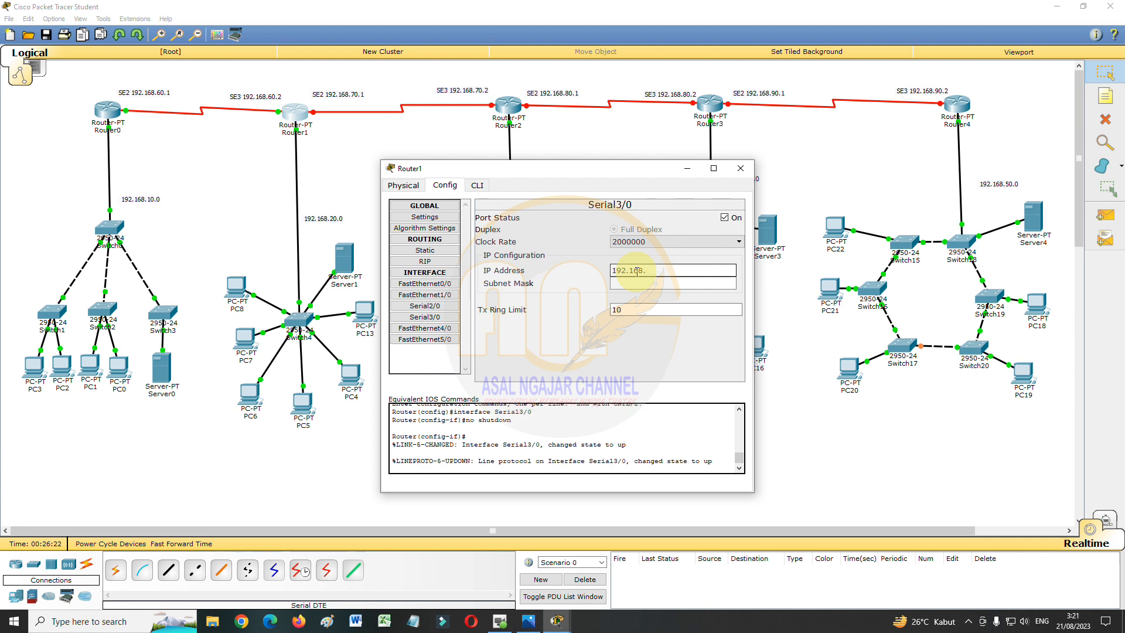
pyautogui.click(657, 286)
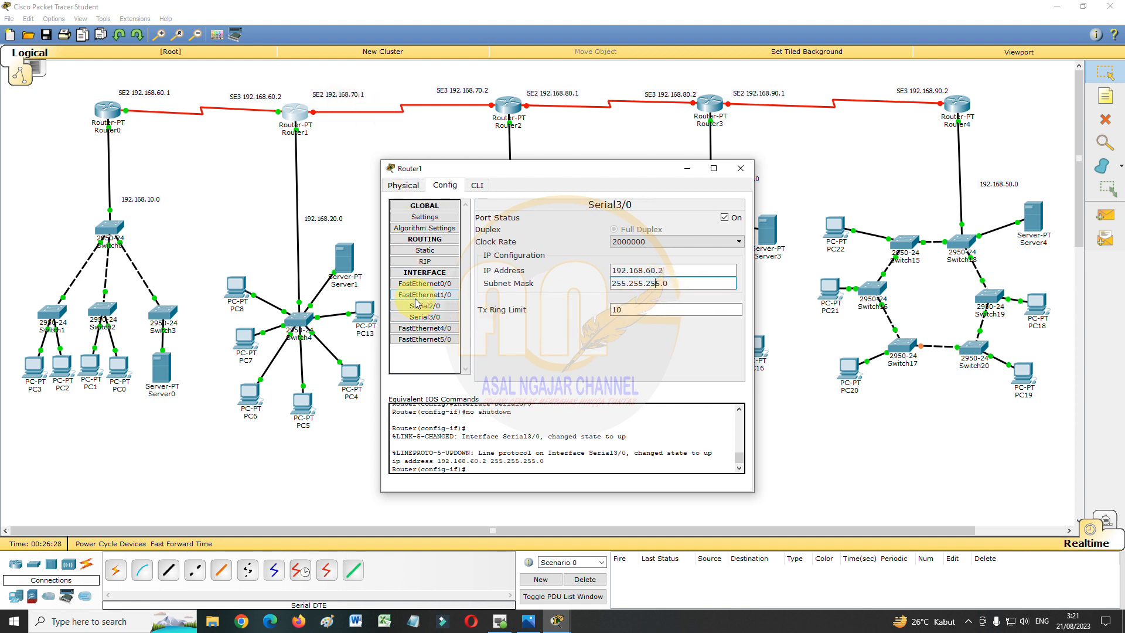
# - Enable Router1's Serial2/0 port with clock rate 2000000, IP address 192.168.70.1 and mask 255.255.255.0, and review its serial and FastEthernet0/0 settings
pyautogui.click(431, 306)
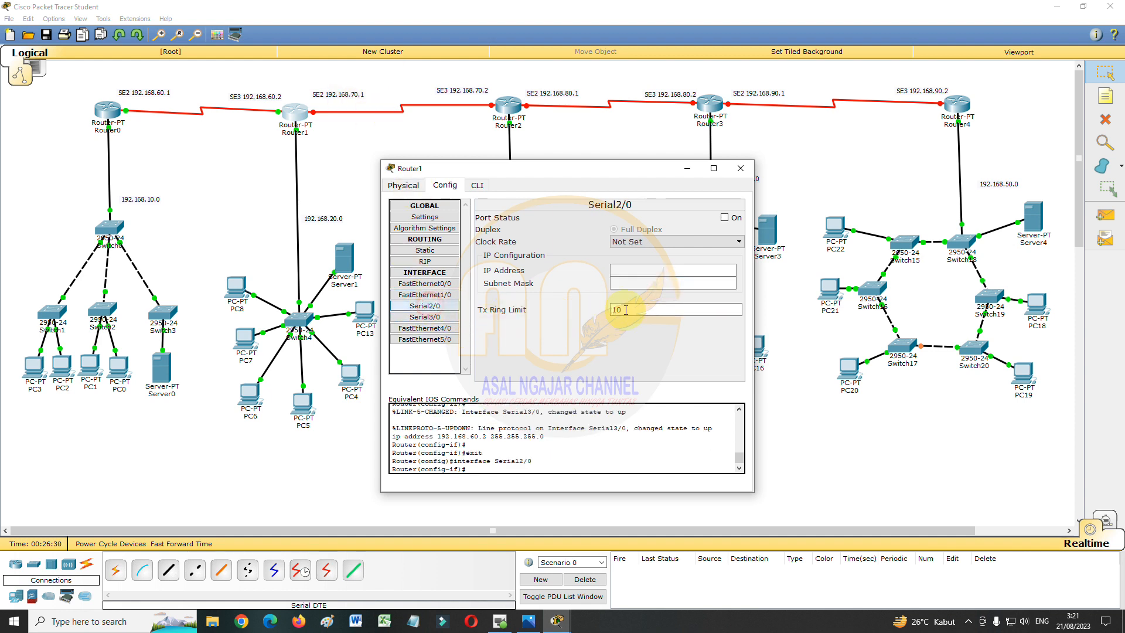
pyautogui.click(724, 217)
pyautogui.click(695, 241)
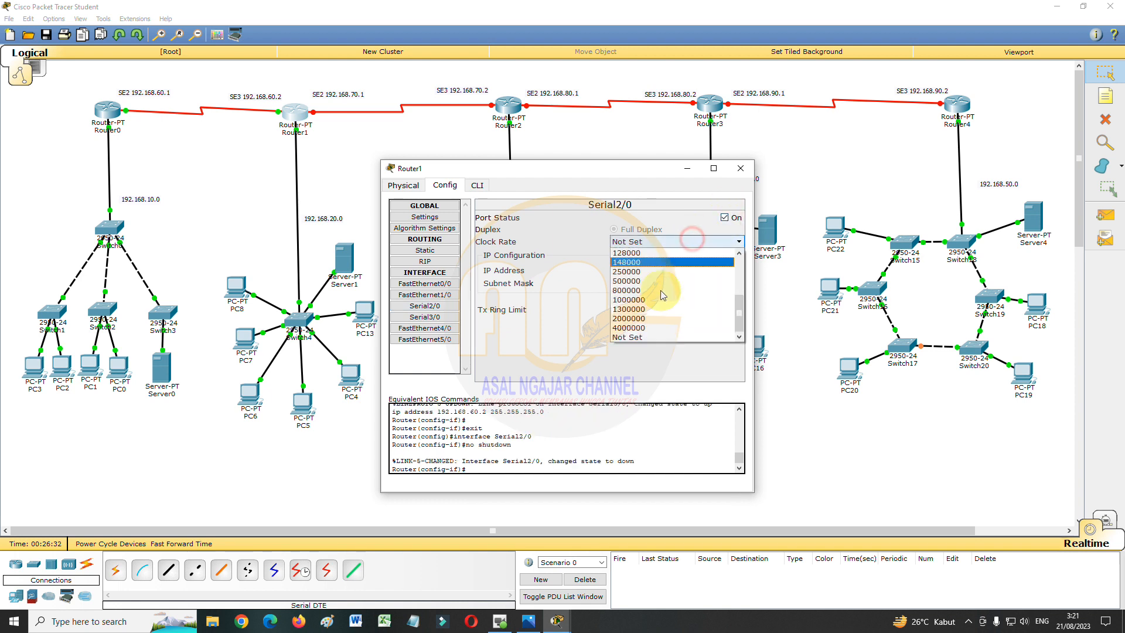
pyautogui.click(661, 316)
pyautogui.click(644, 269)
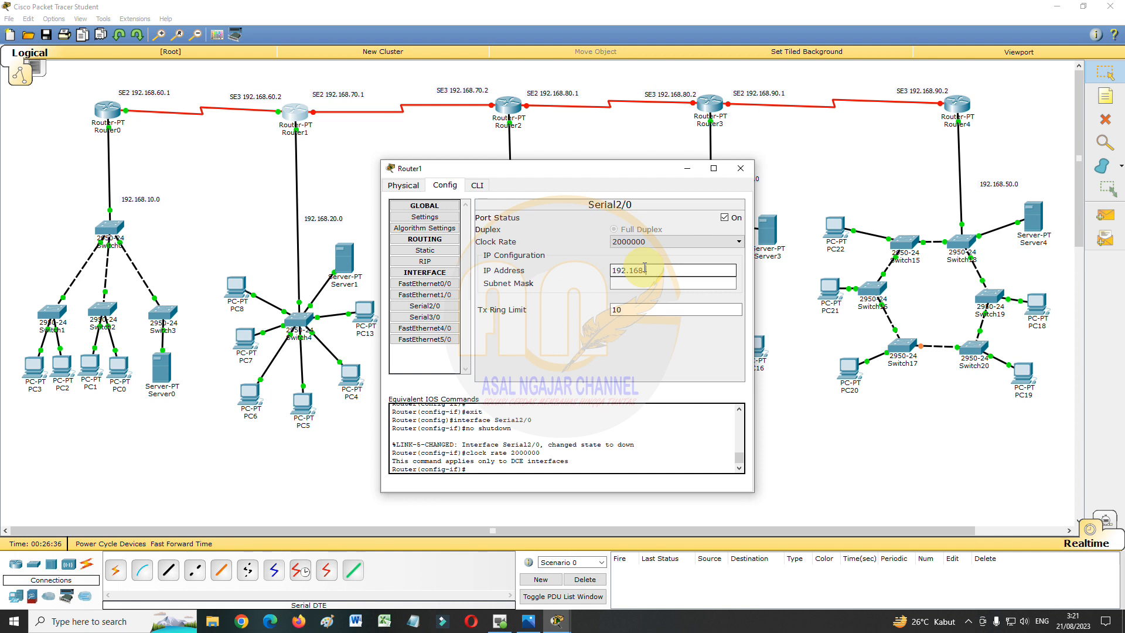
pyautogui.write('192.168.70.1')
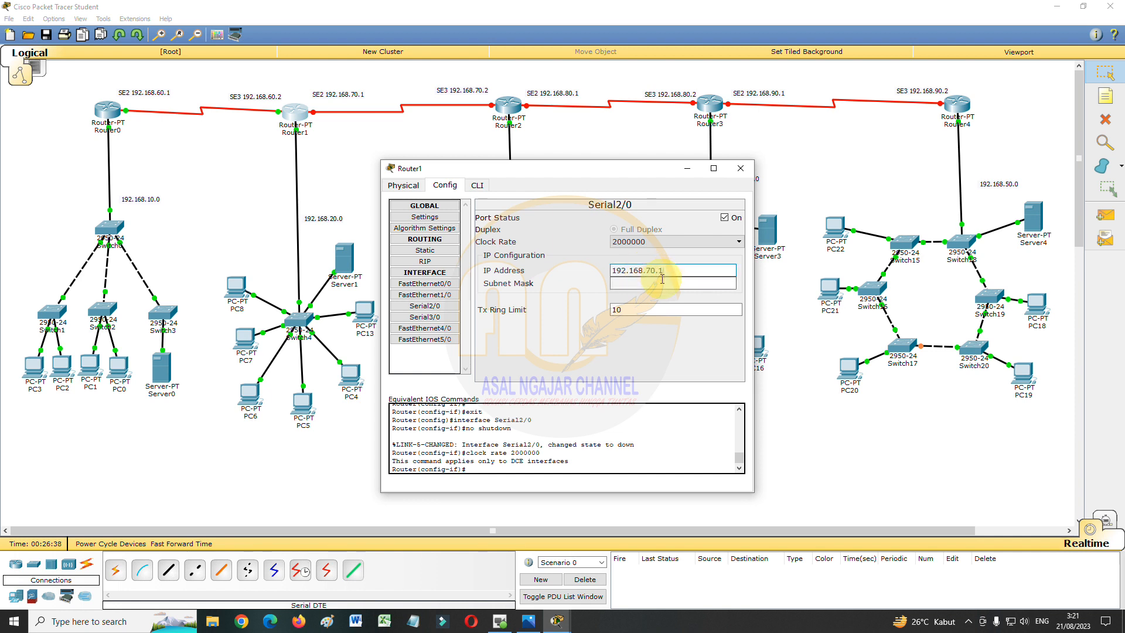
pyautogui.press('Tab')
pyautogui.click(425, 306)
pyautogui.click(429, 316)
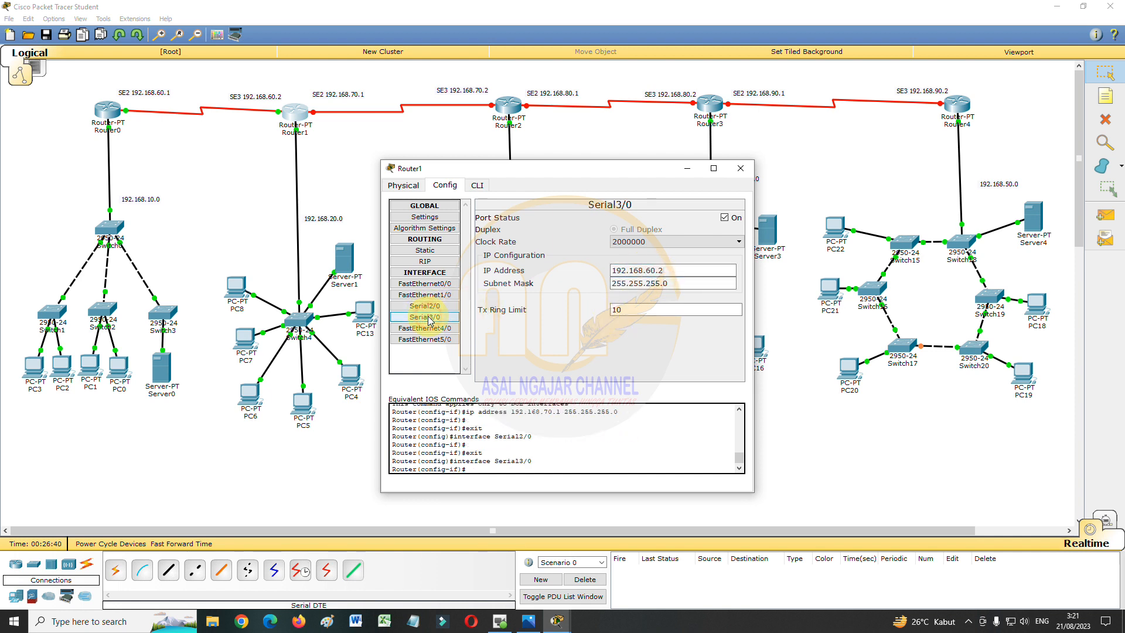
pyautogui.click(439, 283)
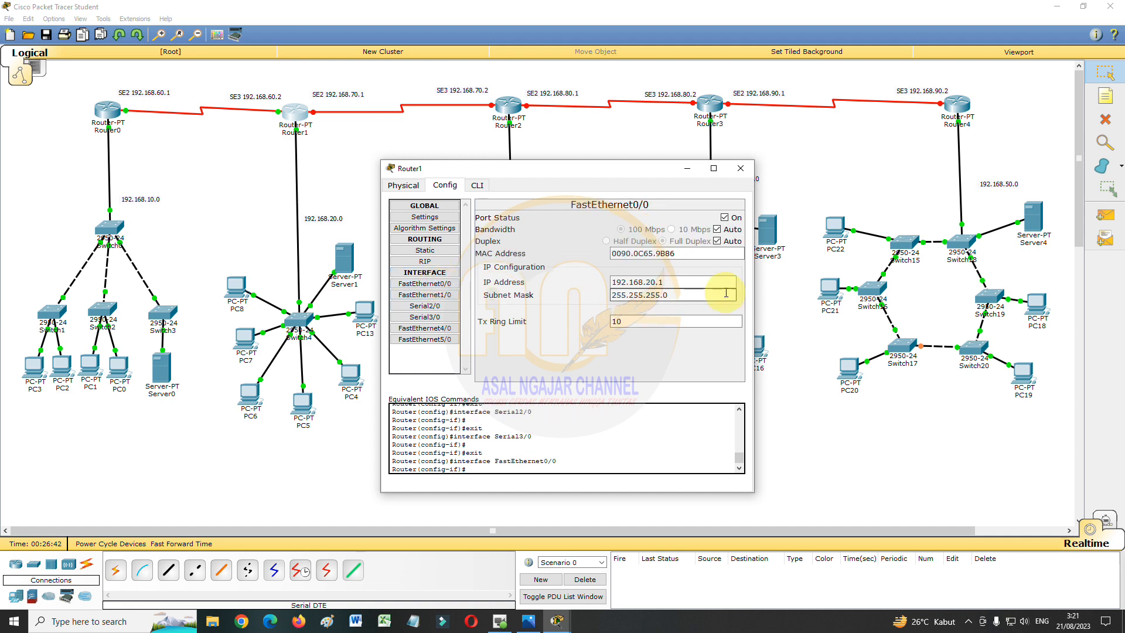
pyautogui.click(745, 170)
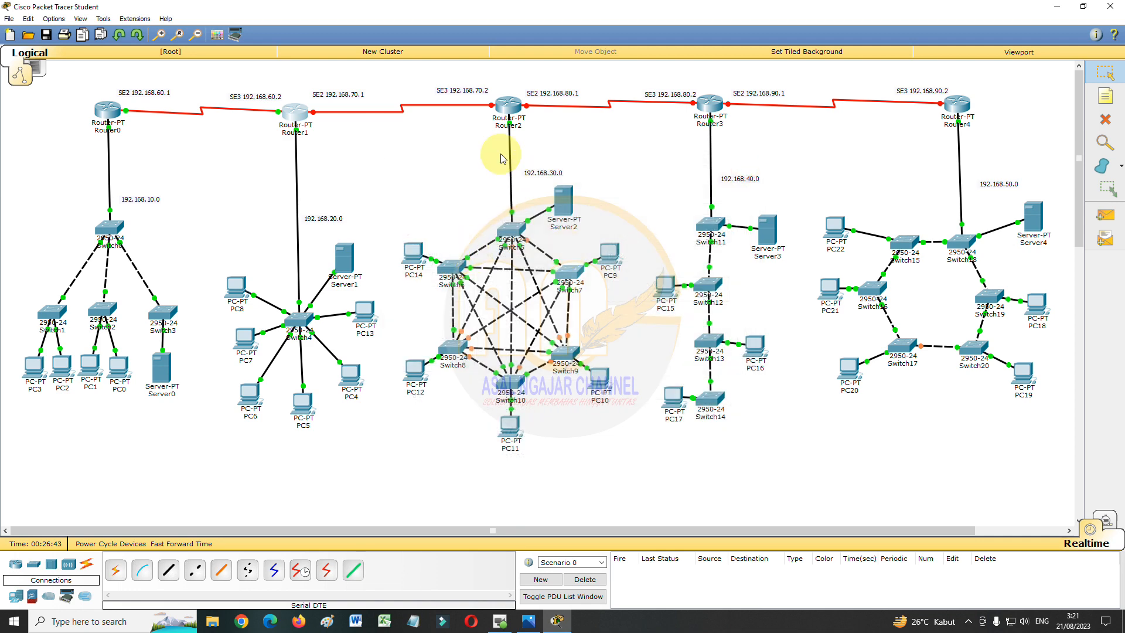
# - Enable Router2's Serial2/0 port with clock rate 2000000, IP address 192.168.80.1 and subnet mask 255.255.255.0
pyautogui.click(509, 102)
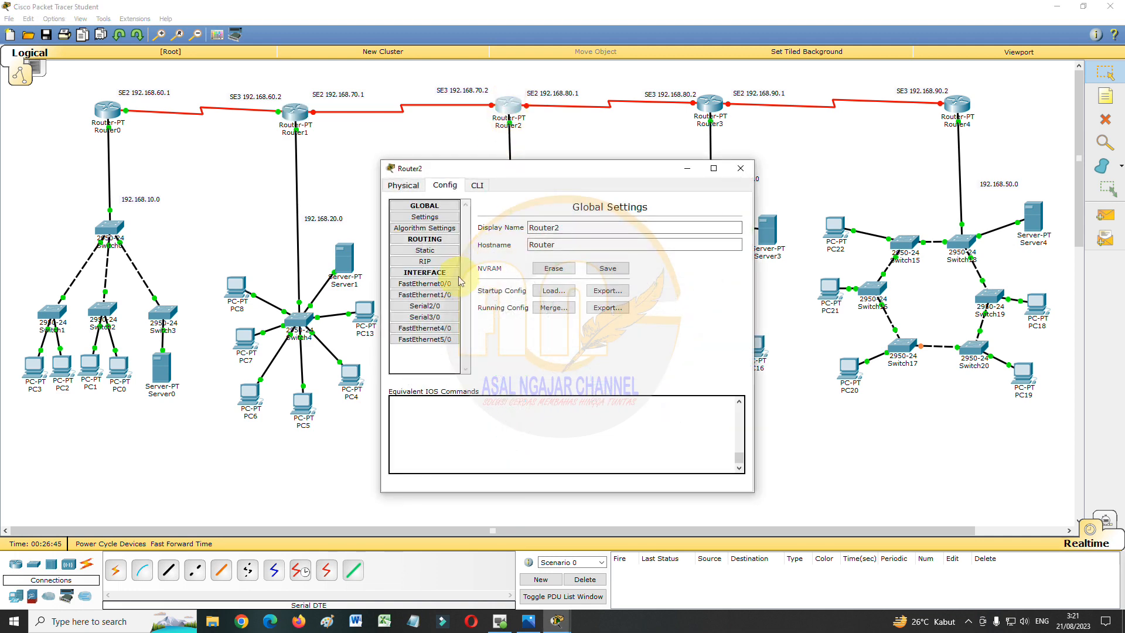
pyautogui.click(424, 305)
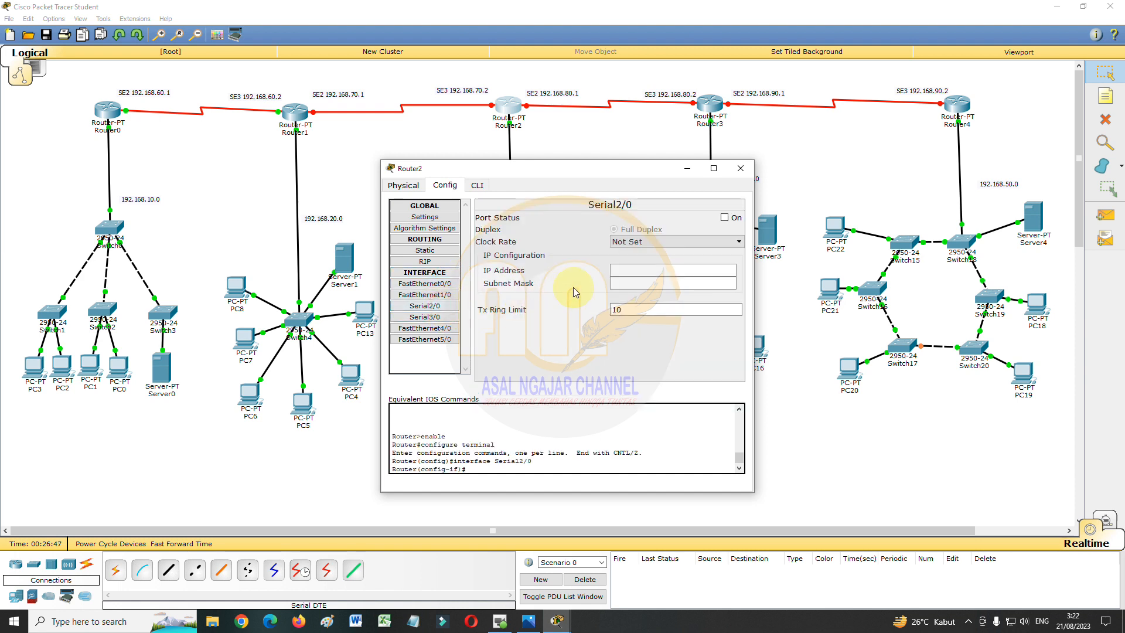
pyautogui.click(725, 218)
pyautogui.click(711, 241)
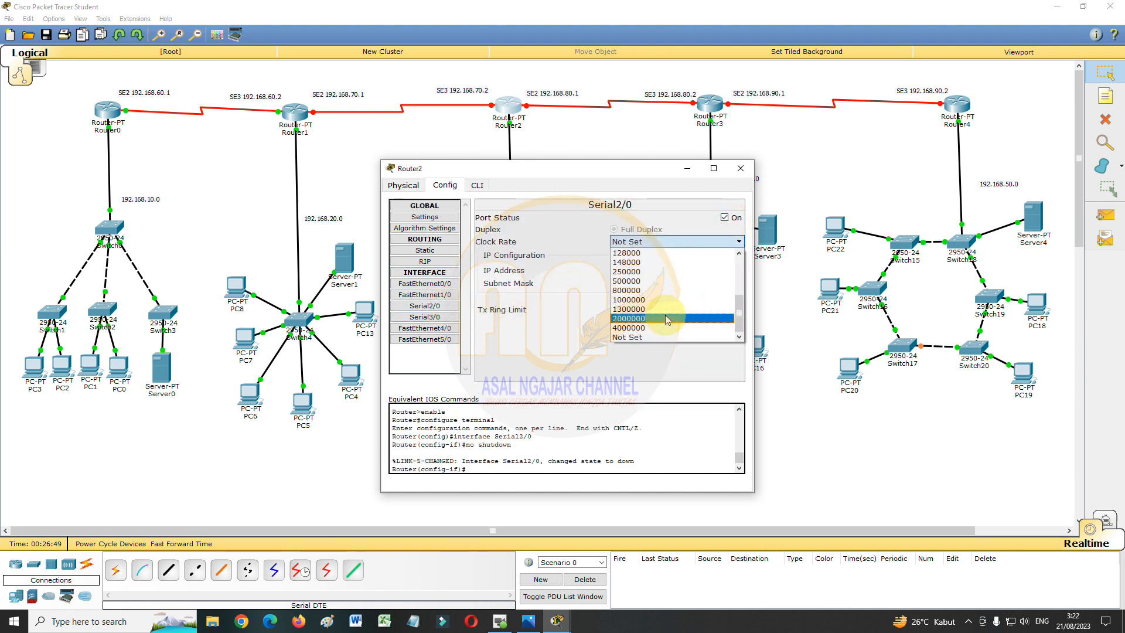
pyautogui.click(667, 318)
pyautogui.click(645, 270)
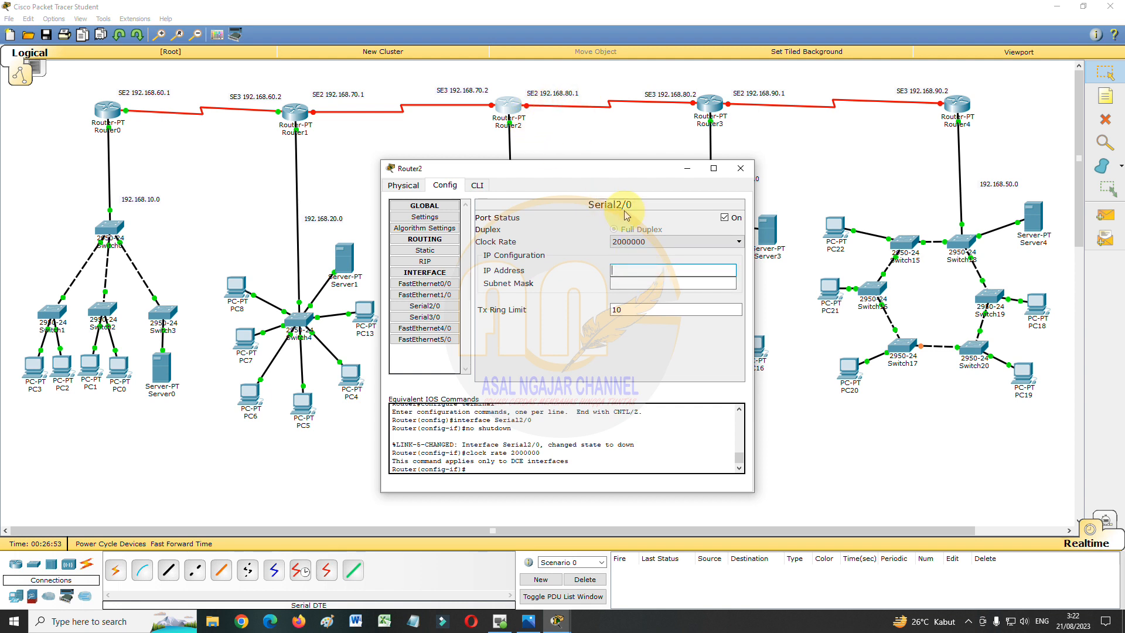
pyautogui.write('192.168.80.1')
pyautogui.click(635, 283)
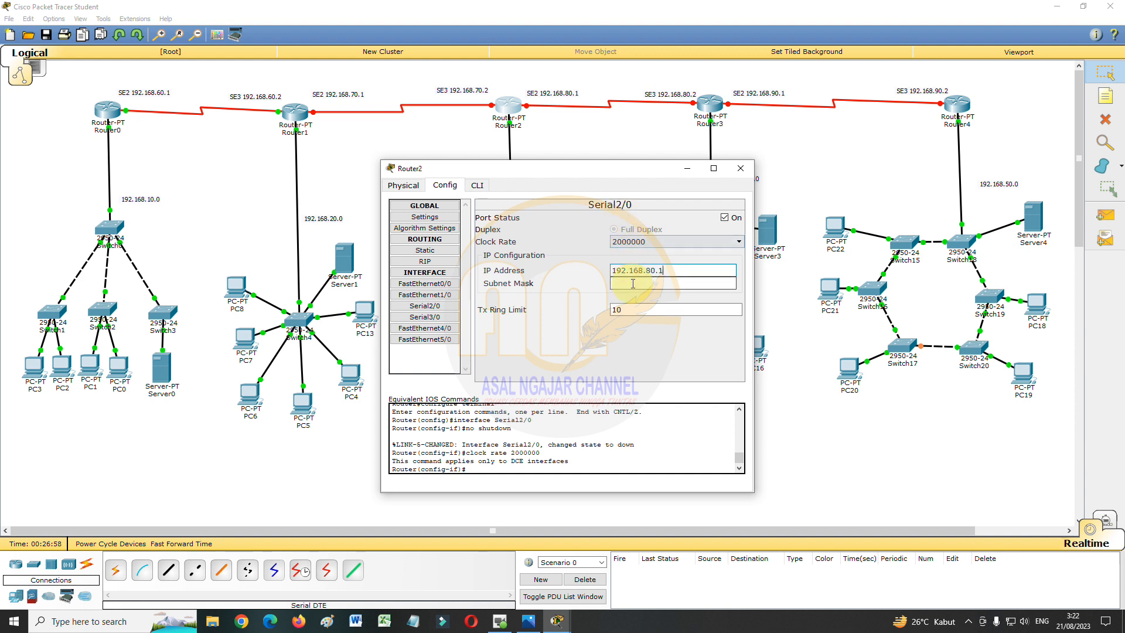
# - Enable Router2's Serial3/0 port with clock rate 2000000, IP address 192.168.70.2 and mask 255.255.255.0, and review its serial and FastEthernet0/0 settings
pyautogui.click(419, 320)
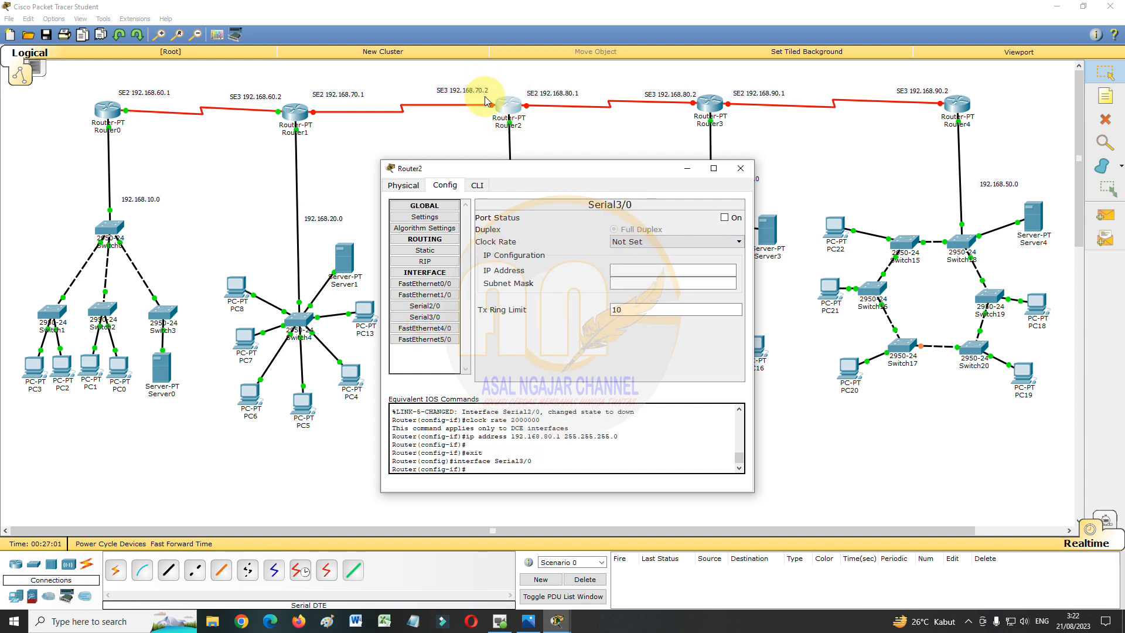
pyautogui.click(725, 217)
pyautogui.click(706, 242)
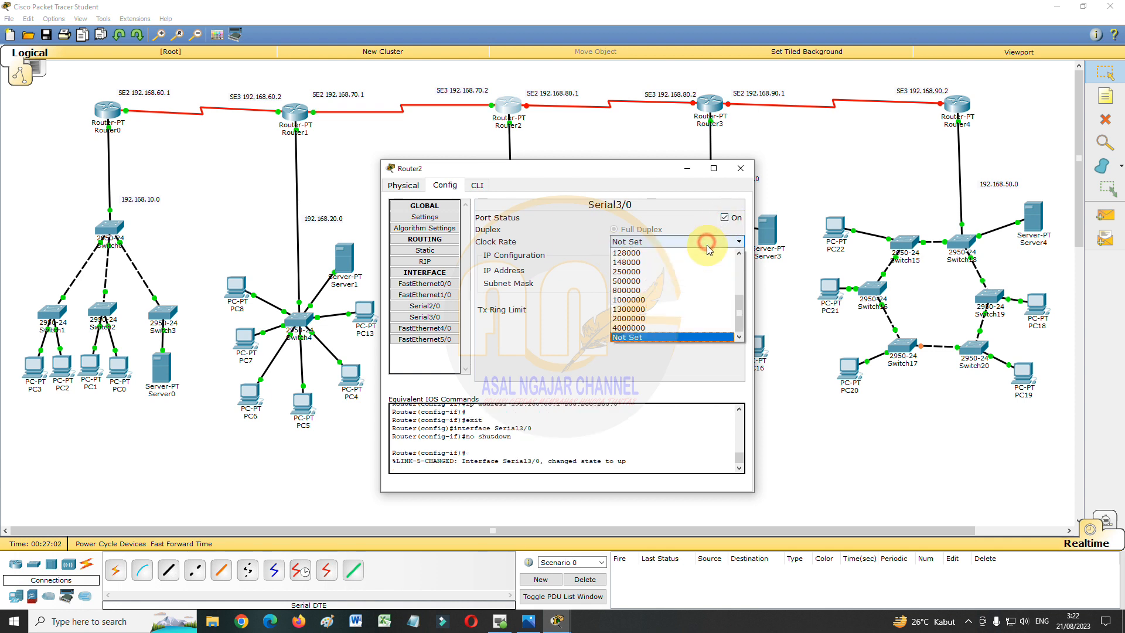
pyautogui.click(678, 318)
pyautogui.click(669, 271)
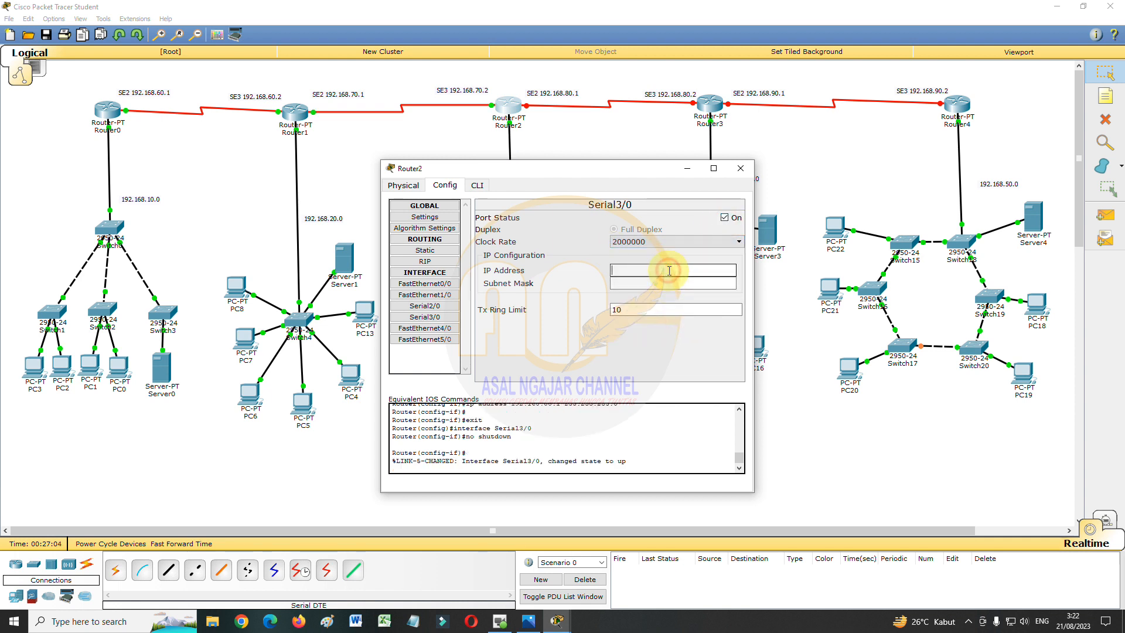
pyautogui.write('192.168.70.2')
pyautogui.click(665, 283)
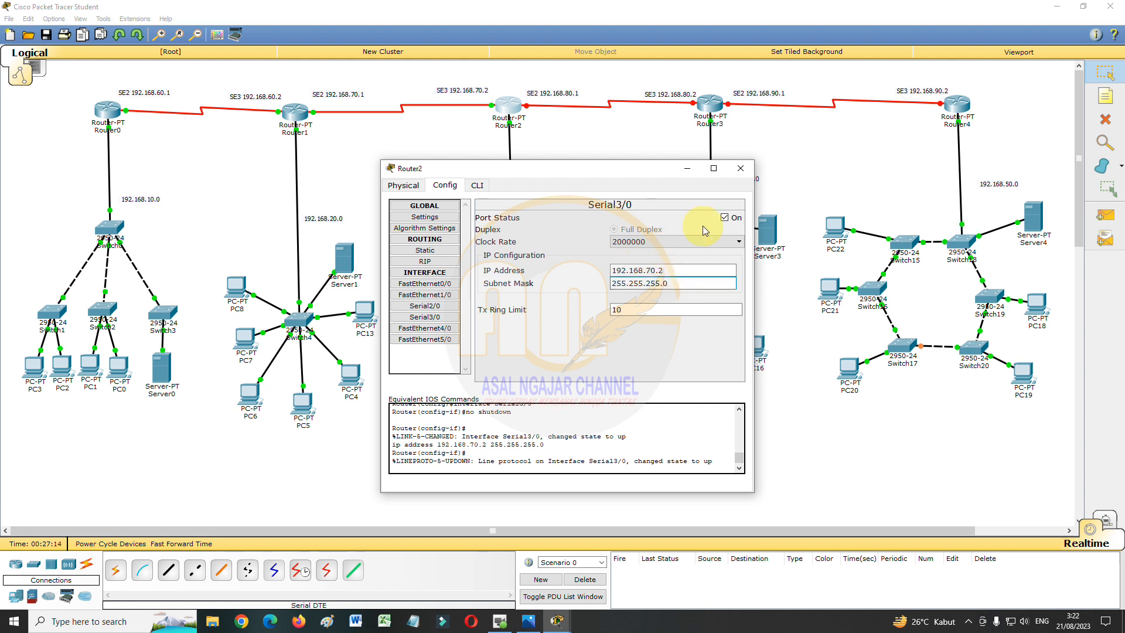
pyautogui.click(425, 306)
pyautogui.click(441, 317)
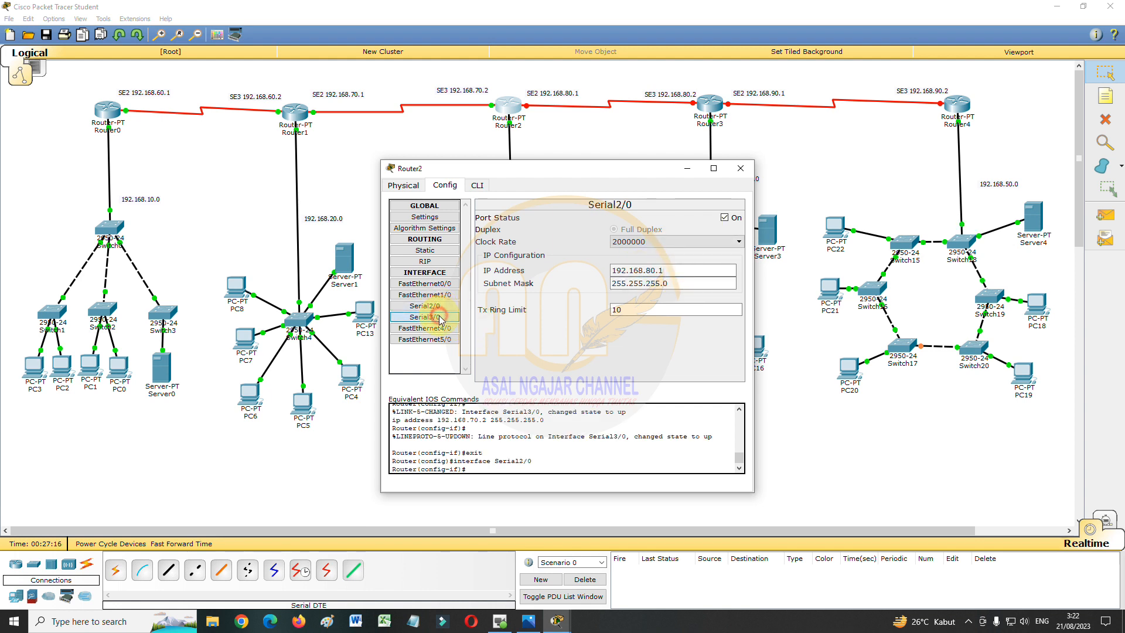
pyautogui.click(442, 307)
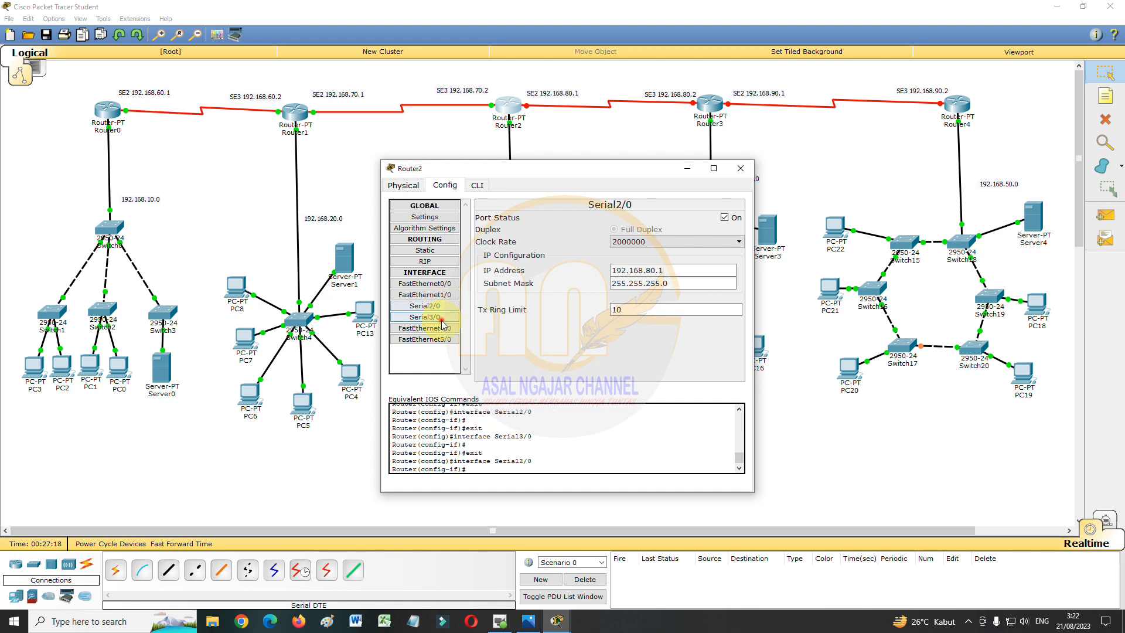
pyautogui.click(441, 317)
pyautogui.click(442, 284)
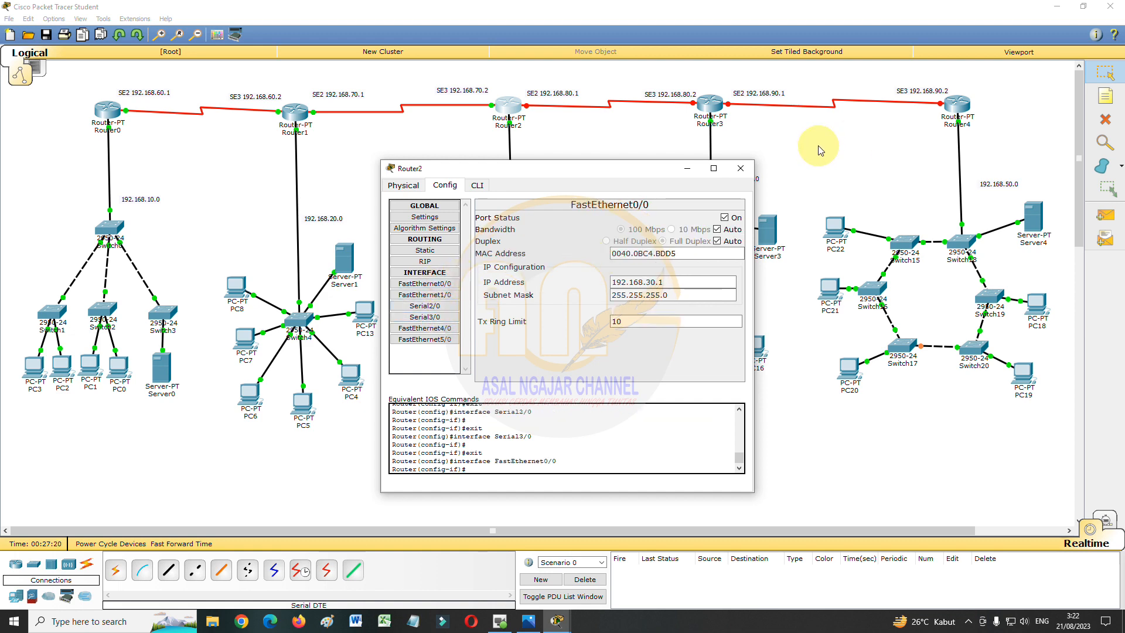
pyautogui.click(743, 169)
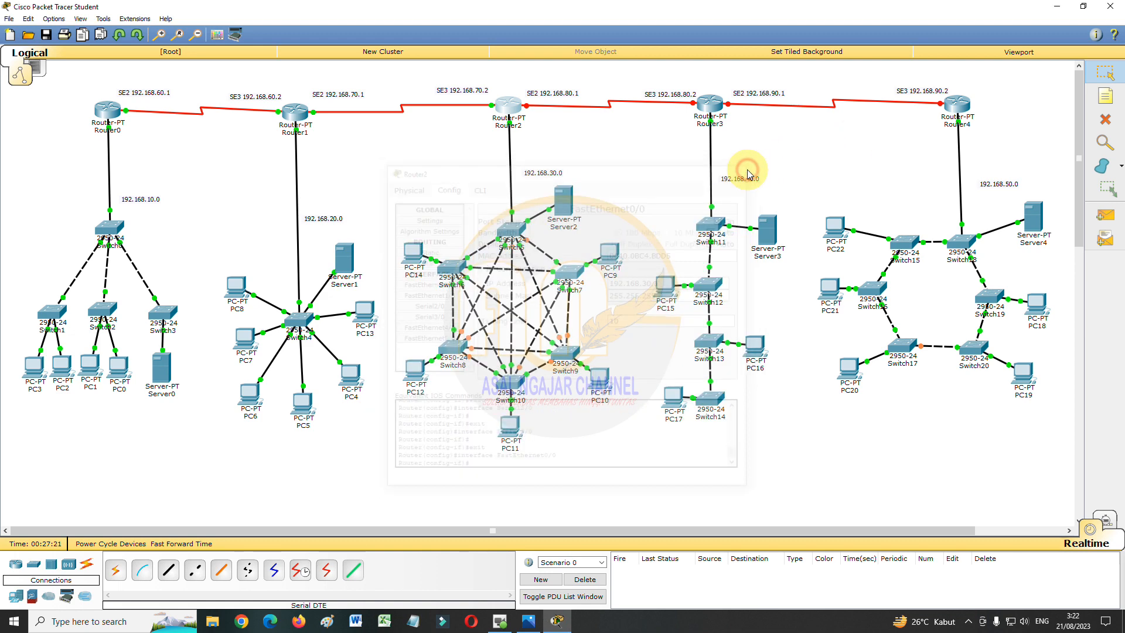
# - Enable Router3's Serial2/0 port with clock rate 2000000, IP address 192.168.90.1 and subnet mask 255.255.255.0
pyautogui.click(707, 105)
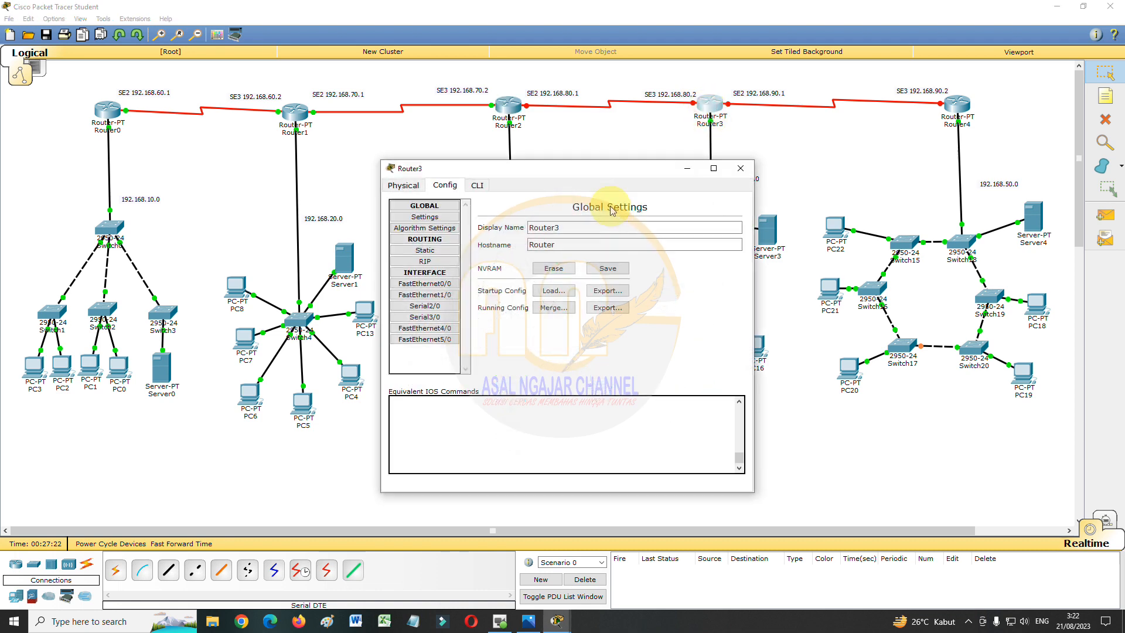
pyautogui.click(451, 306)
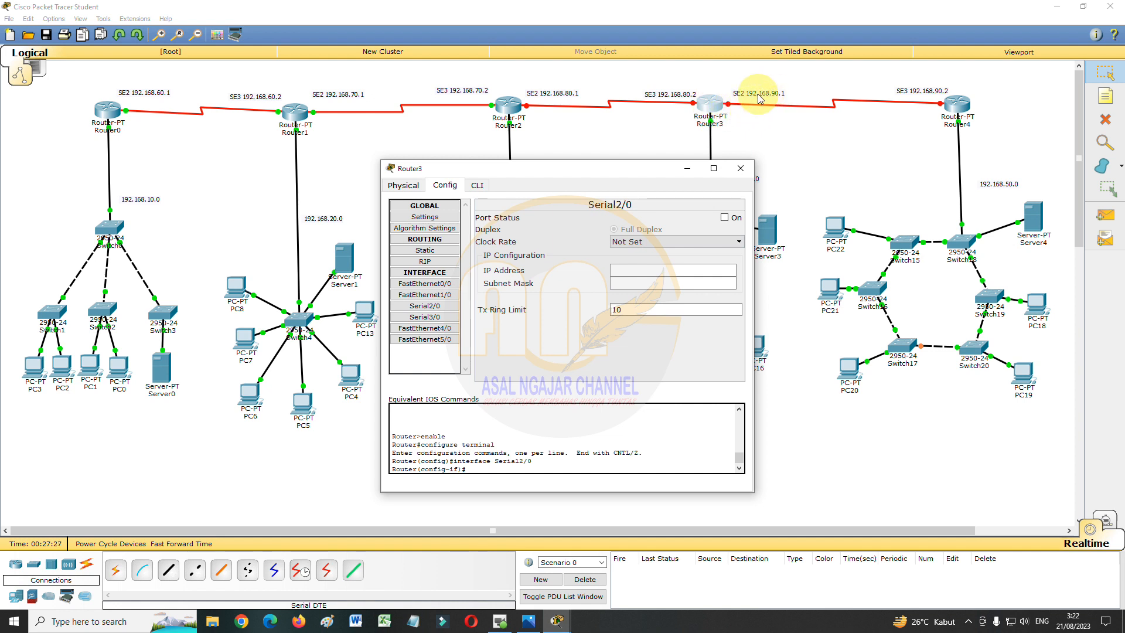
pyautogui.click(722, 219)
pyautogui.click(688, 243)
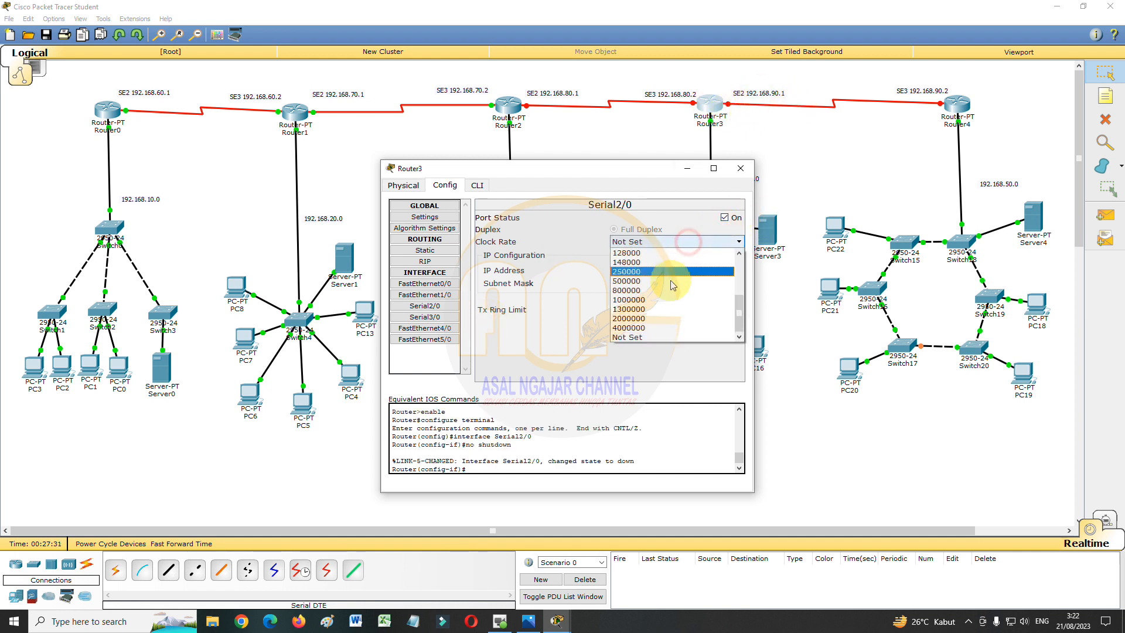
pyautogui.click(664, 318)
pyautogui.click(643, 270)
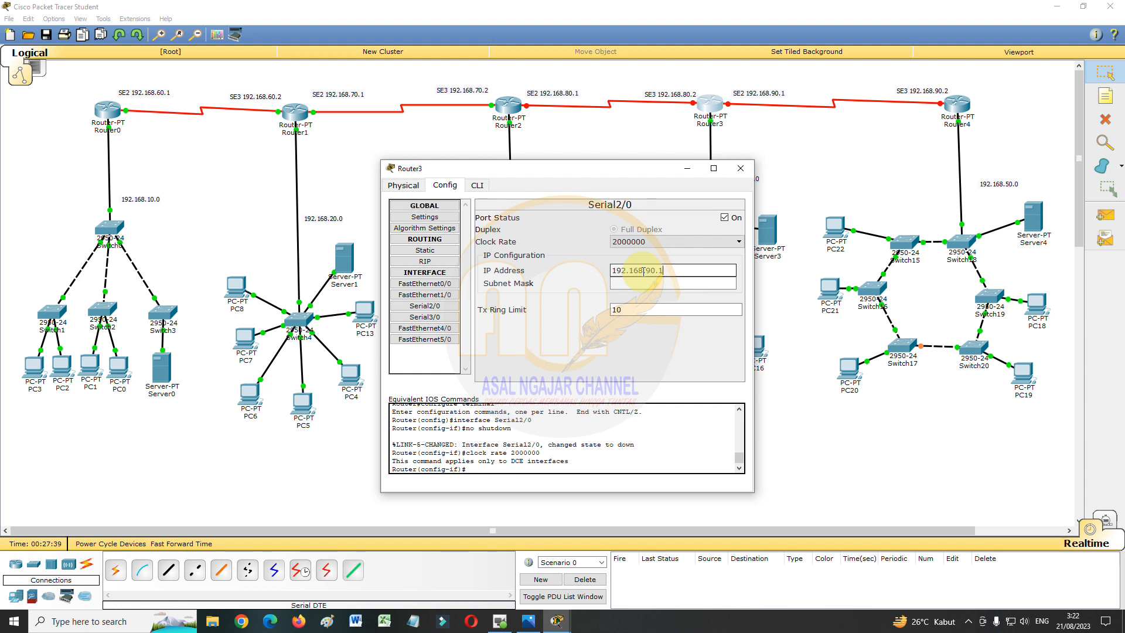
pyautogui.click(643, 283)
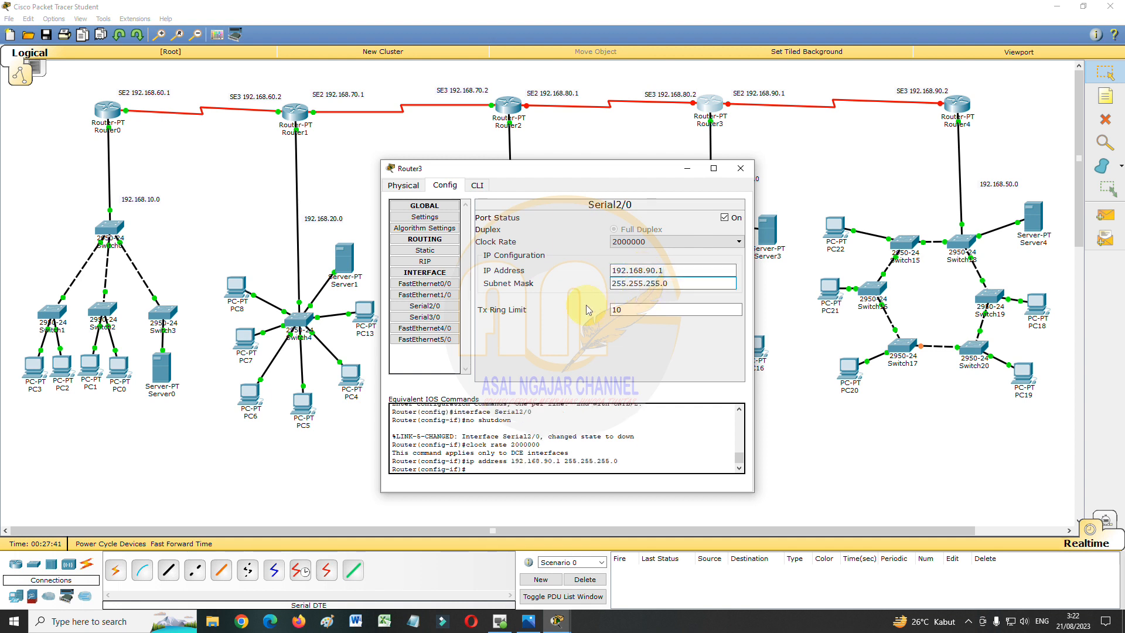
# - Enable Router3's Serial3/0 port with clock rate 2000000, IP address 192.168.80.2 and its subnet mask, and review its serial and FastEthernet0/0 settings
pyautogui.click(430, 317)
pyautogui.click(725, 217)
pyautogui.click(672, 241)
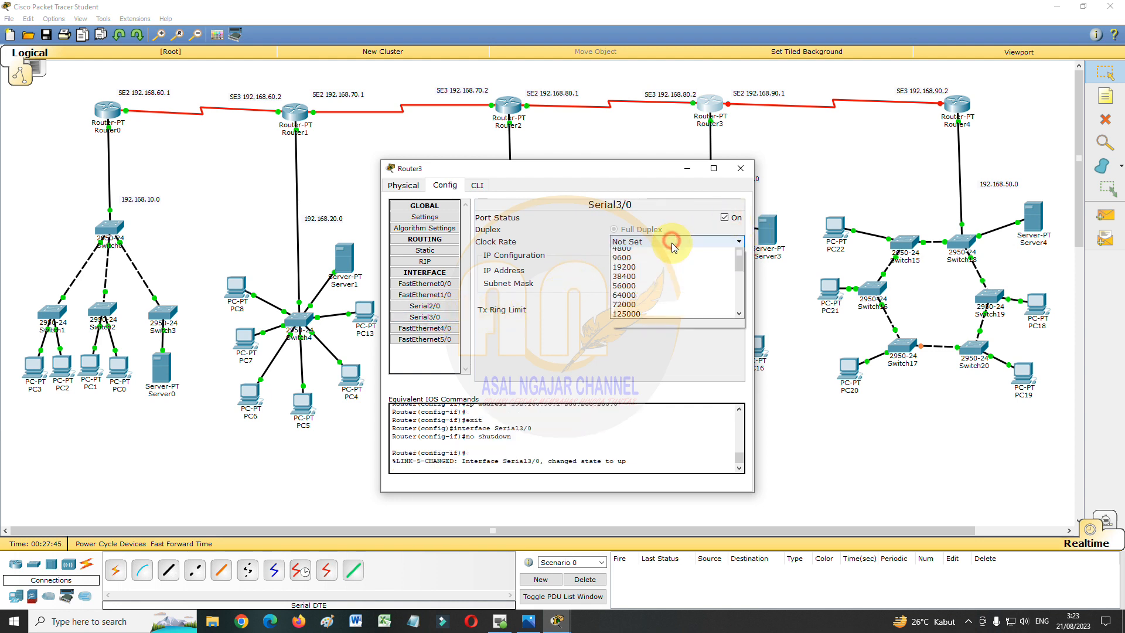
pyautogui.click(656, 318)
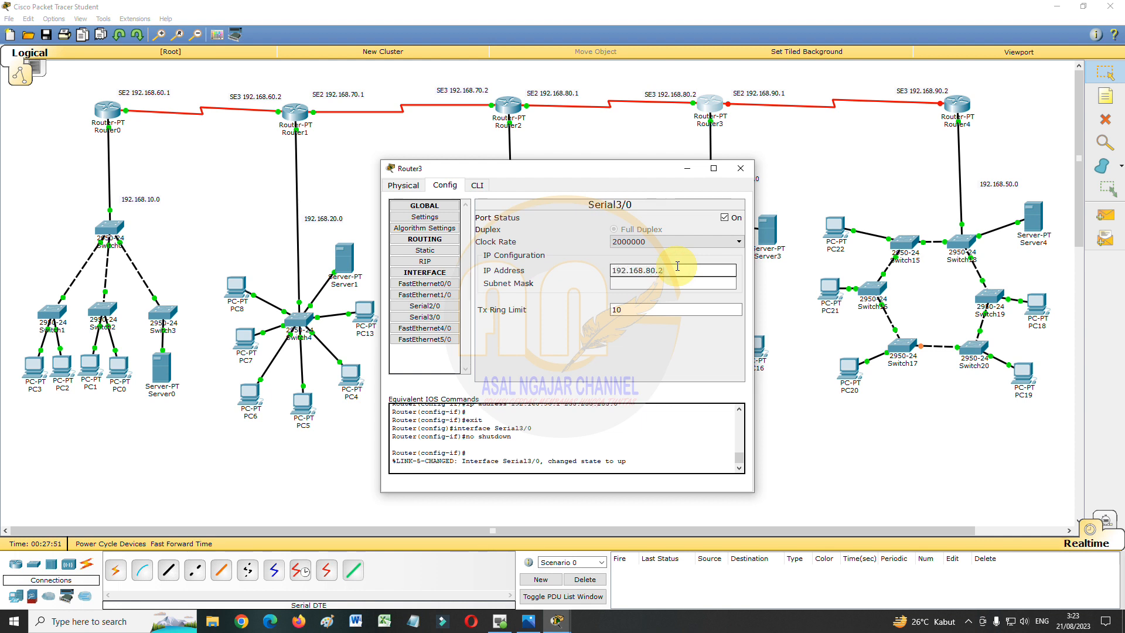
pyautogui.click(680, 283)
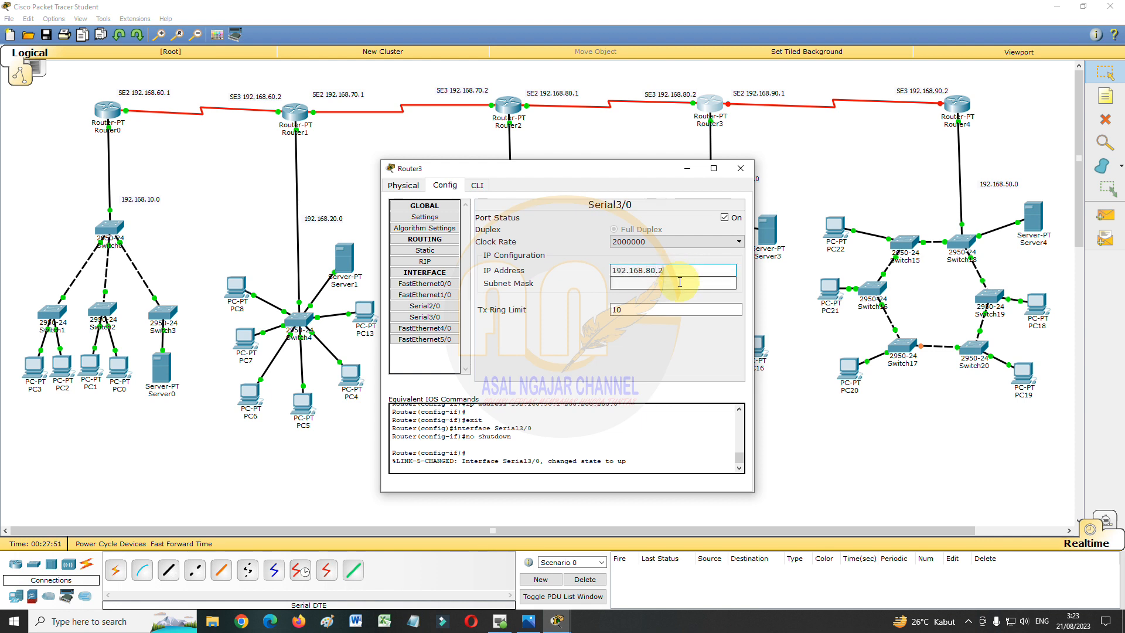
pyautogui.click(430, 317)
pyautogui.click(431, 308)
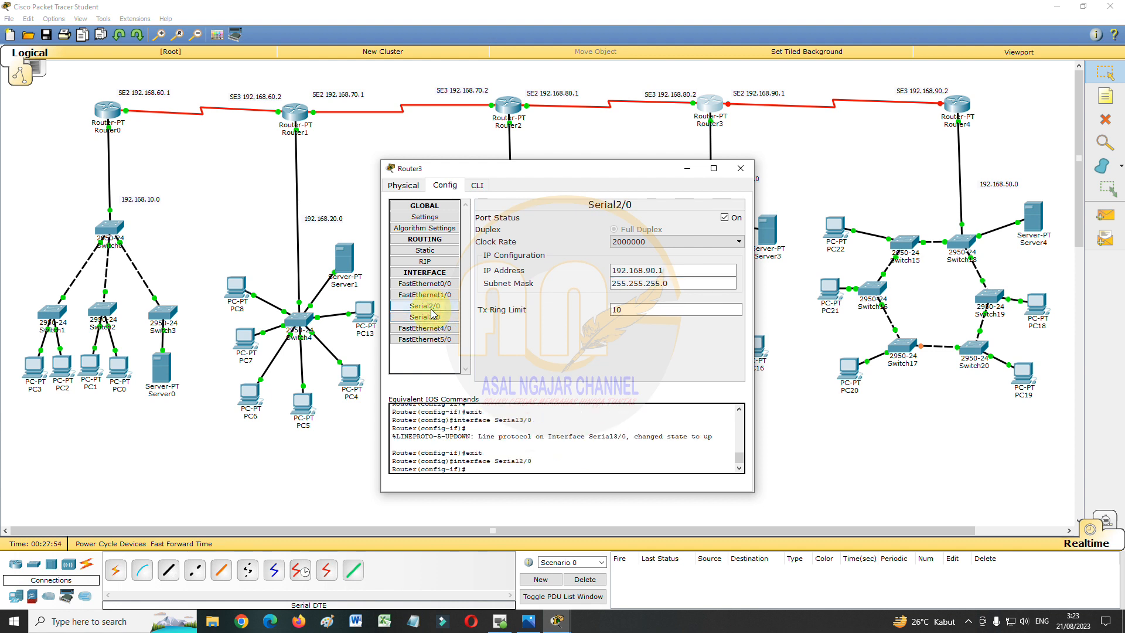
pyautogui.click(428, 283)
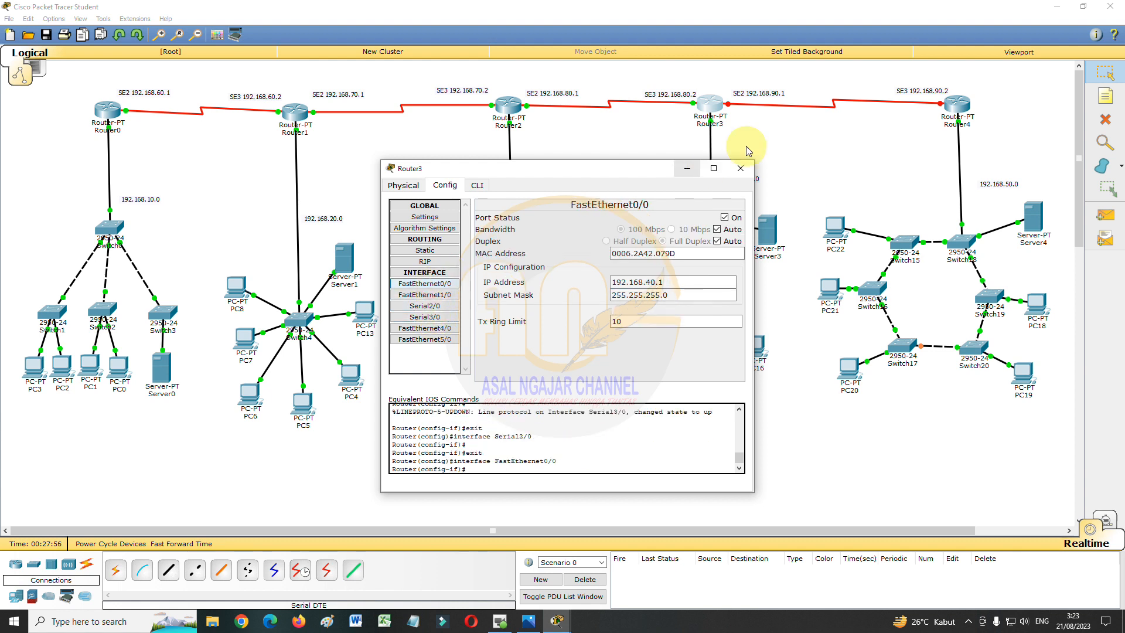
pyautogui.click(741, 171)
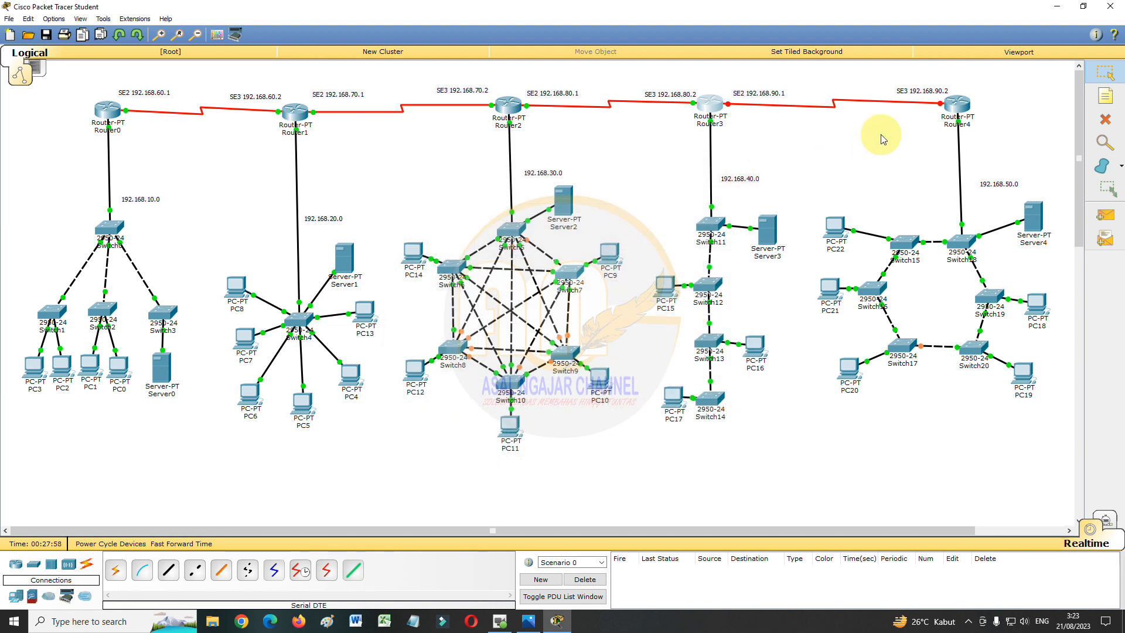
# - Enable Router4's Serial3/0 port with clock rate 2000000, IP address 192.168.90.2 and subnet mask 255.255.255.0
pyautogui.click(961, 108)
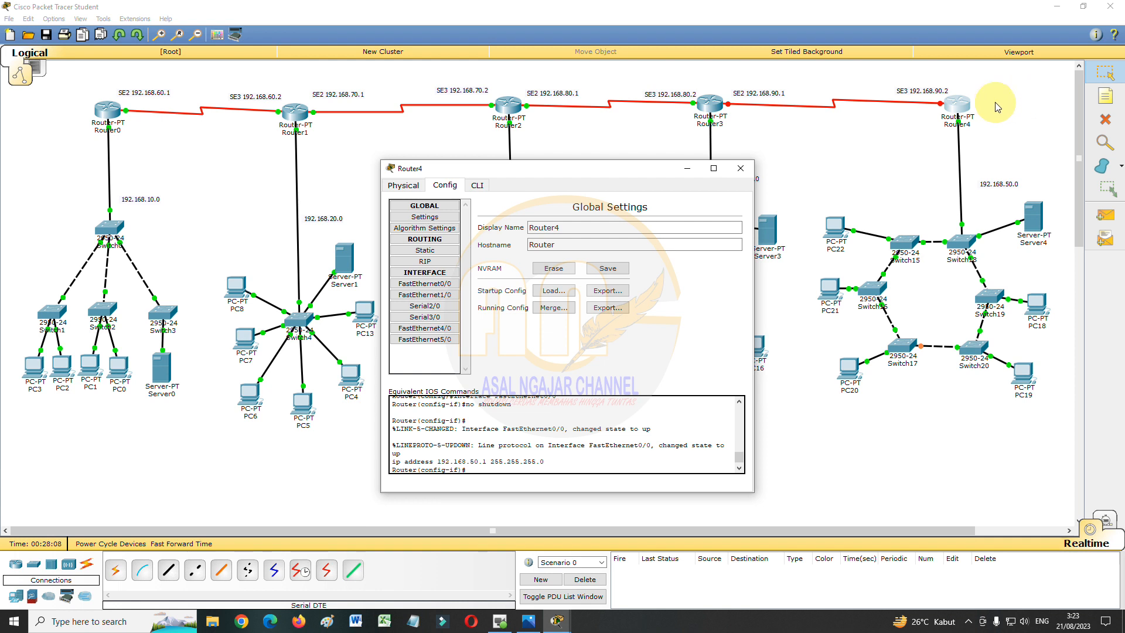
pyautogui.click(424, 317)
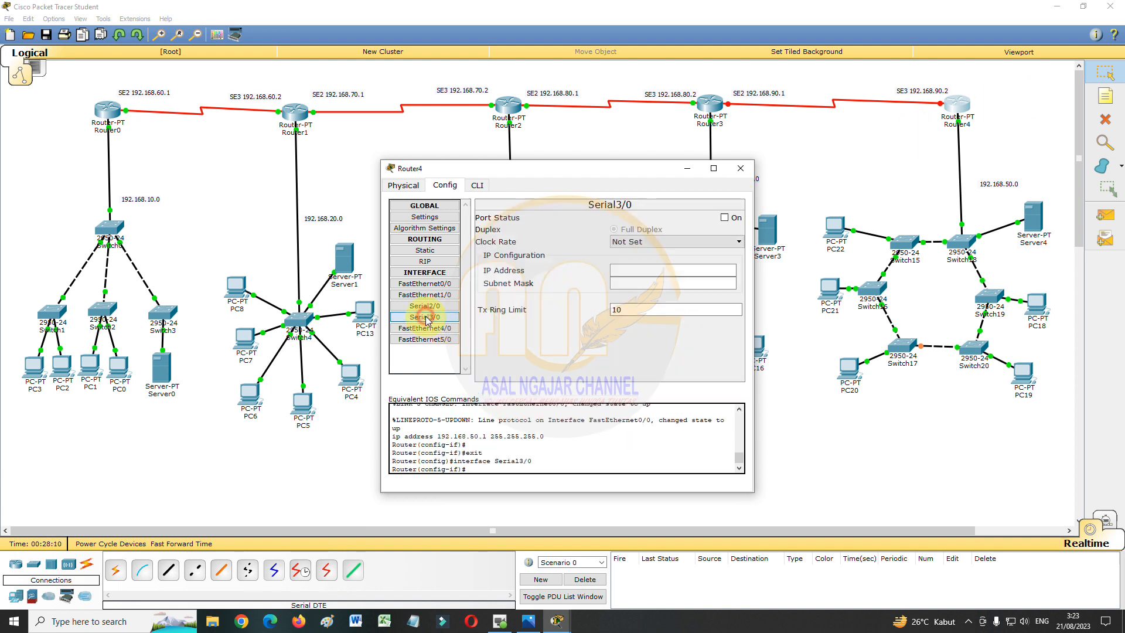
pyautogui.click(725, 217)
pyautogui.click(708, 241)
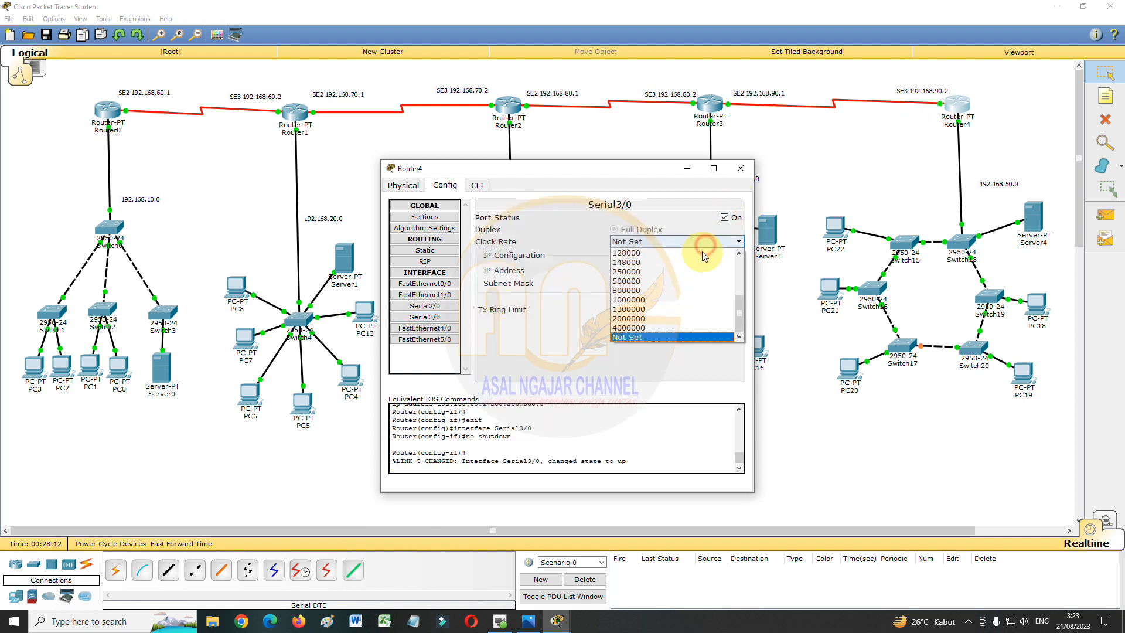
pyautogui.click(670, 318)
pyautogui.click(688, 270)
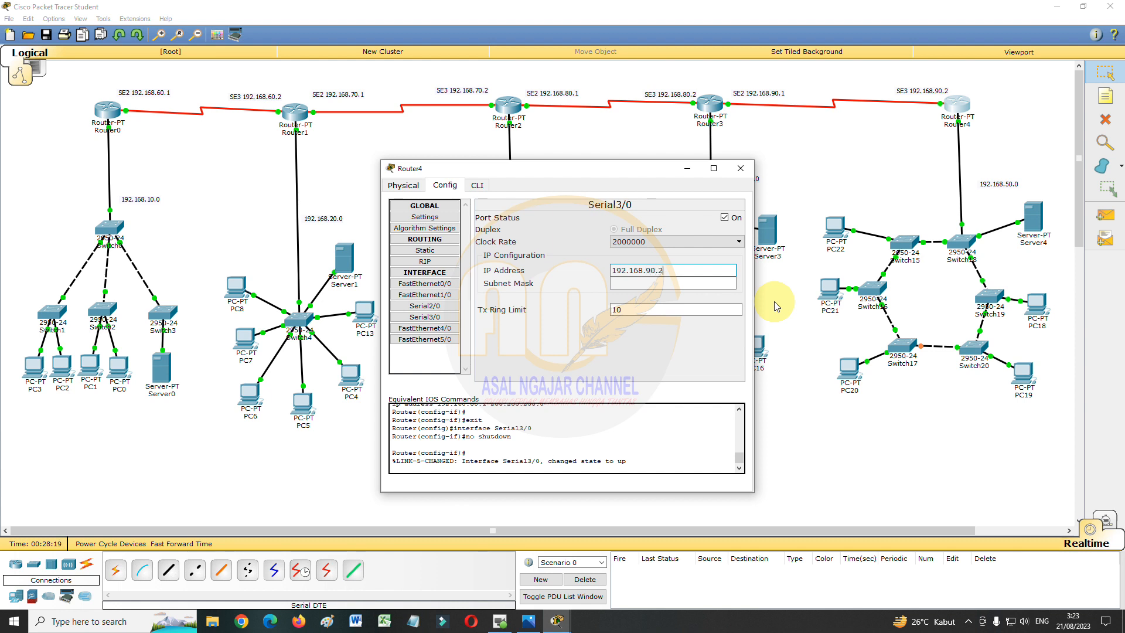
pyautogui.click(700, 283)
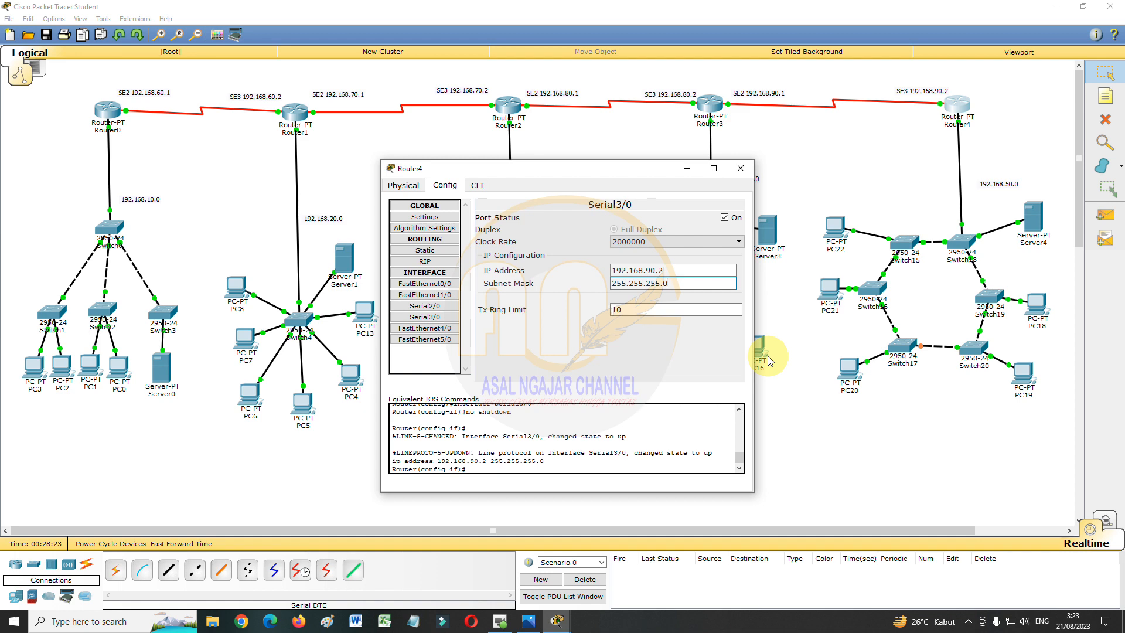
pyautogui.click(737, 168)
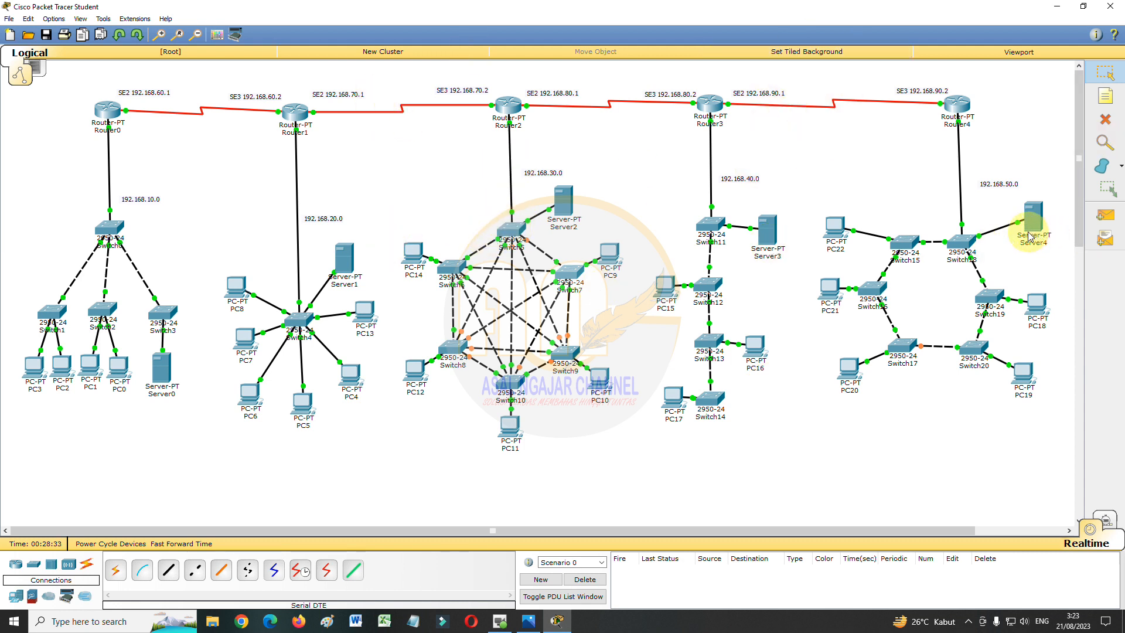
# - Test connectivity within two local networks by sending simple PDUs from Server0 to PC0 and from PC14 to PC12
pyautogui.click(1103, 215)
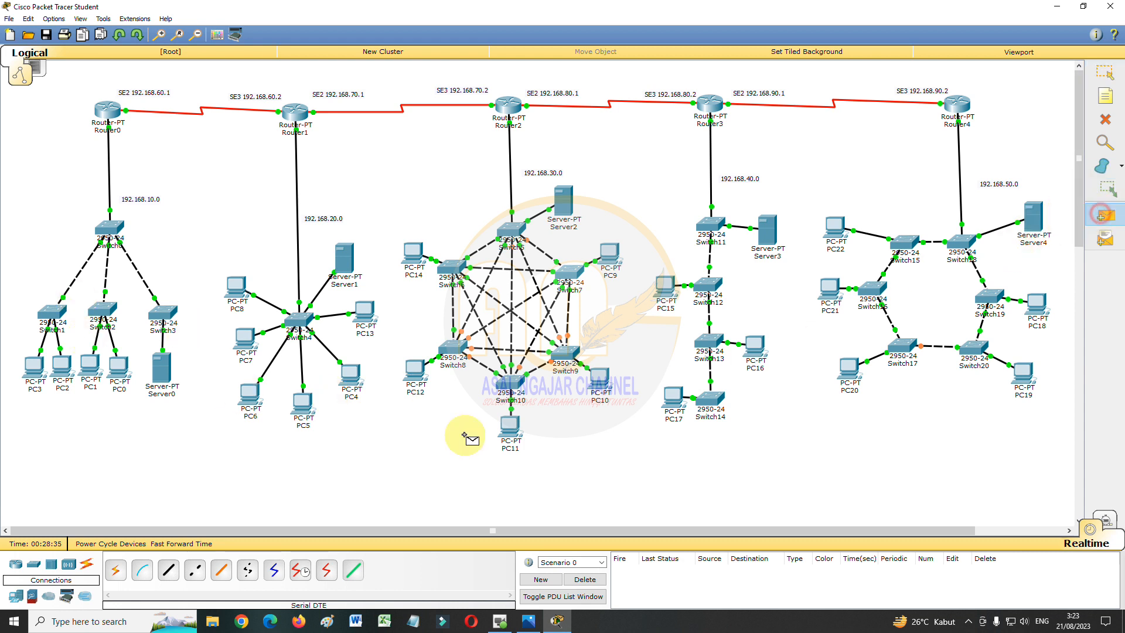
pyautogui.click(167, 383)
pyautogui.click(117, 369)
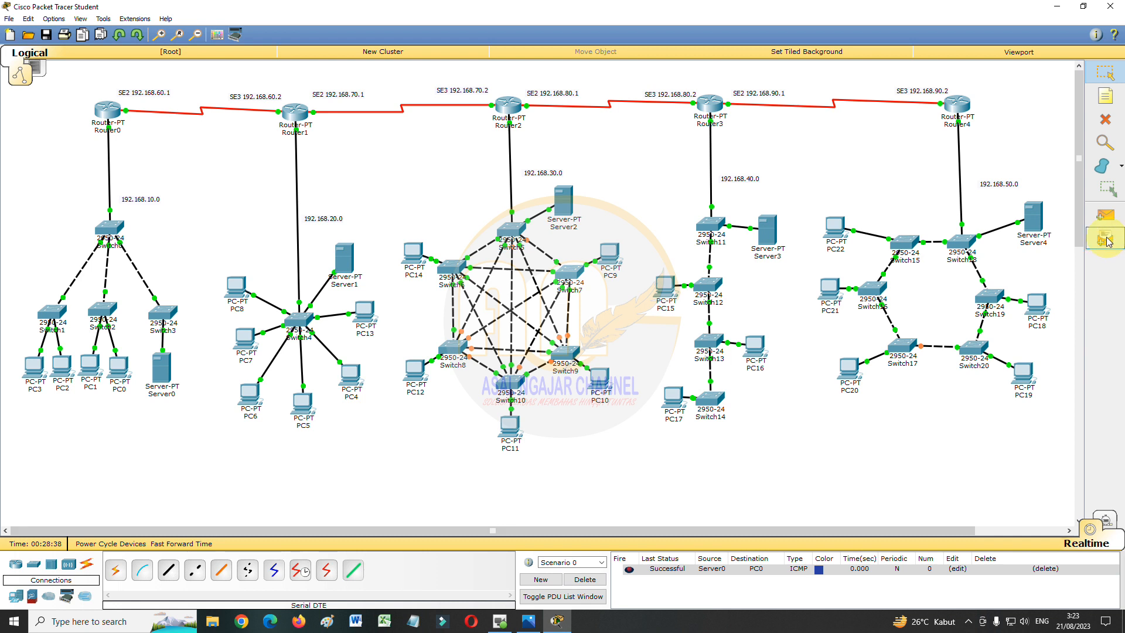
pyautogui.click(1104, 215)
pyautogui.click(413, 252)
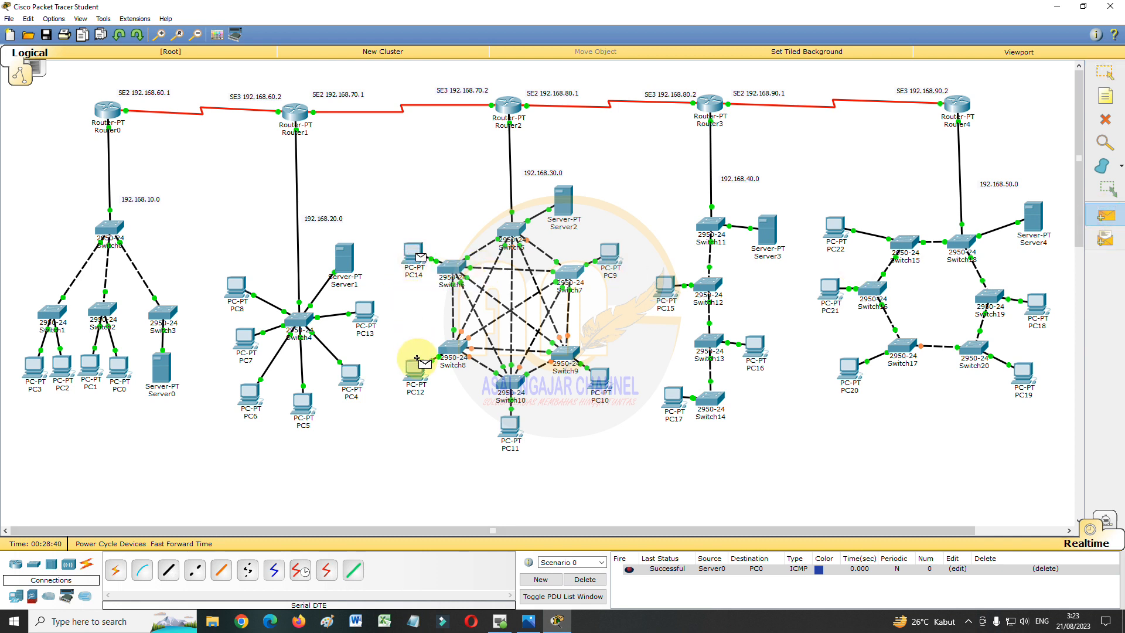
pyautogui.click(417, 358)
# - Send simple test PDUs from PC16 to PC17 and from PC19 to PC18, and delete the scenario with all test PDUs
pyautogui.click(1105, 217)
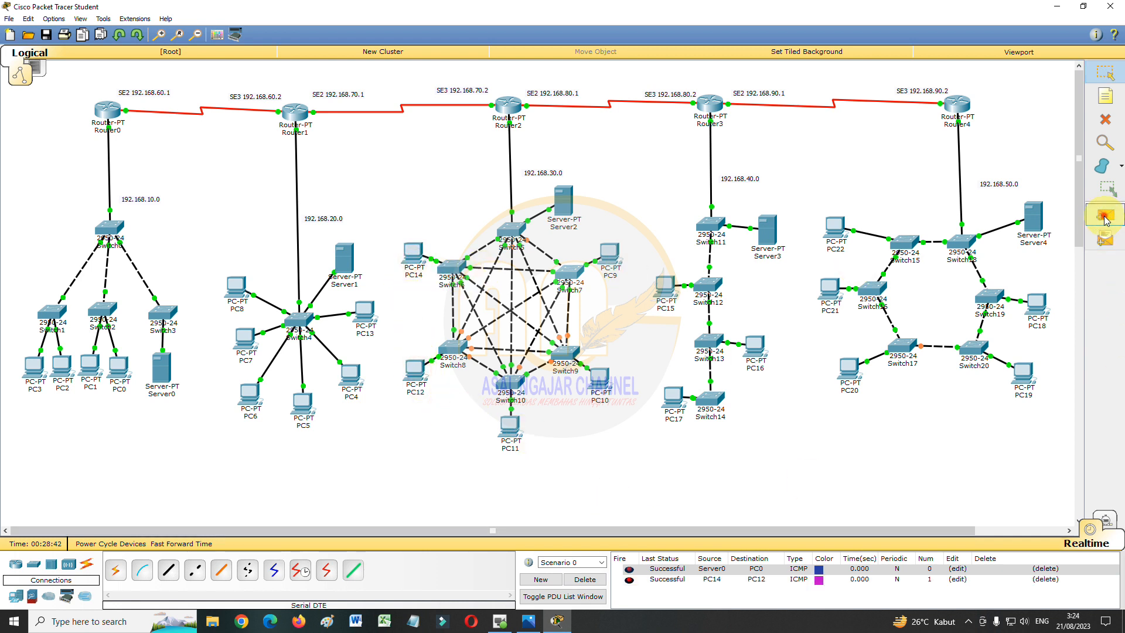
pyautogui.click(754, 347)
pyautogui.click(673, 398)
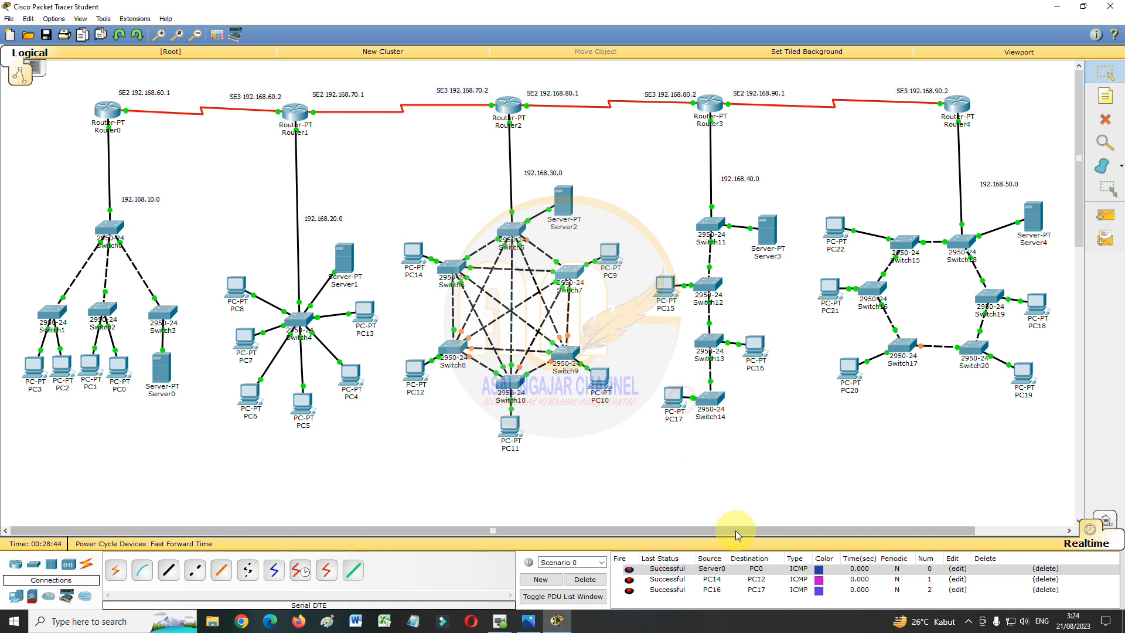
pyautogui.click(1104, 217)
pyautogui.click(1022, 374)
pyautogui.click(1038, 302)
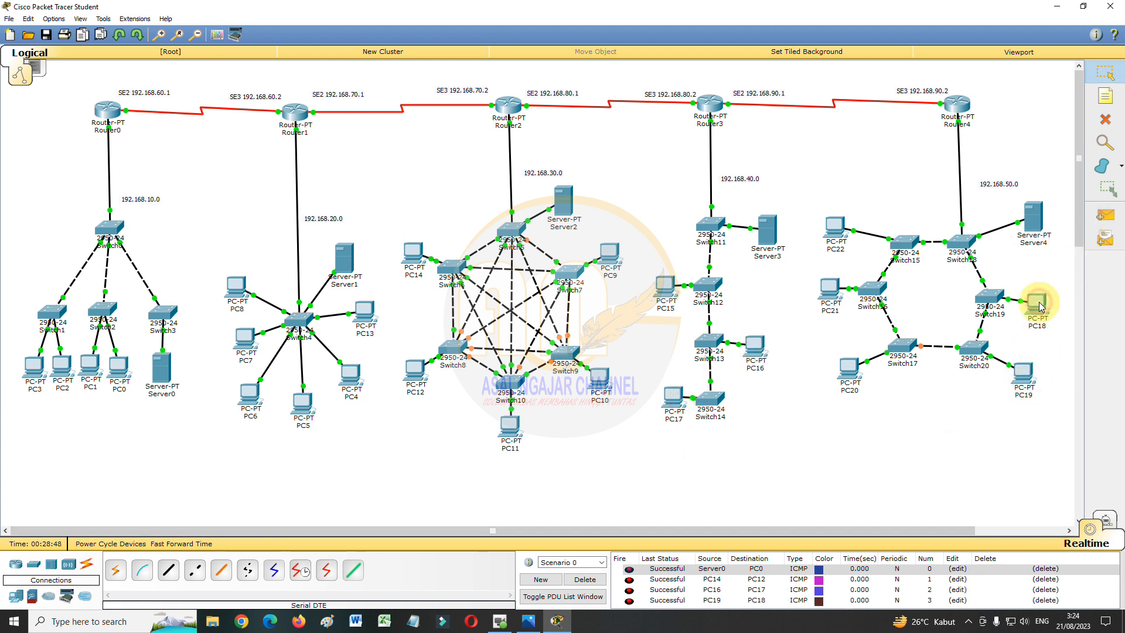
pyautogui.click(588, 579)
pyautogui.click(1106, 71)
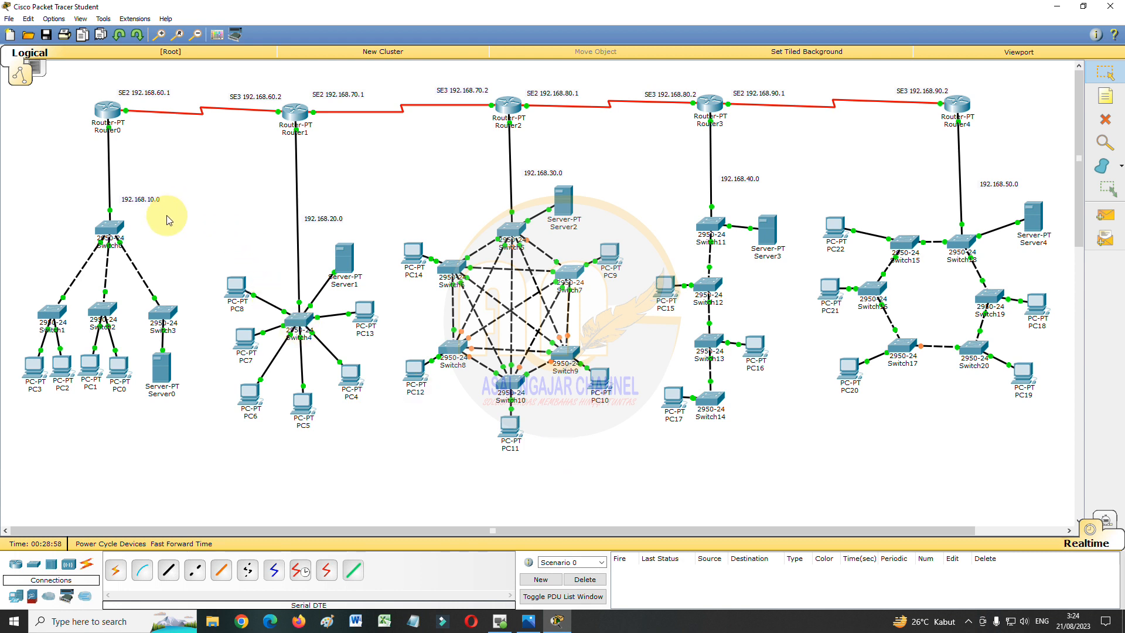
pyautogui.click(108, 110)
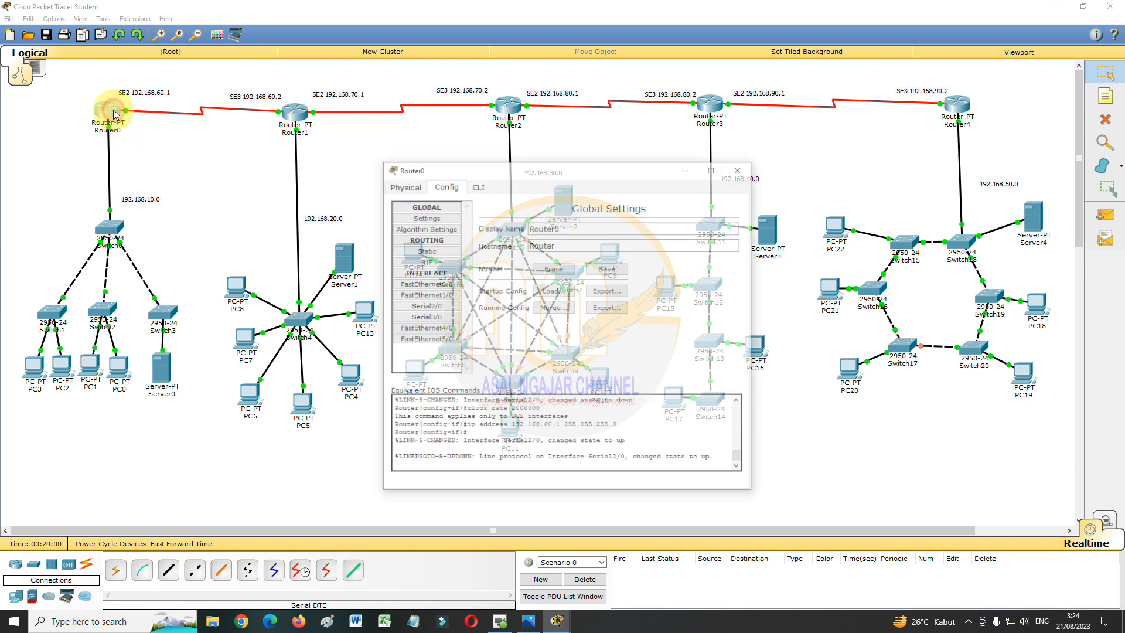
pyautogui.click(426, 250)
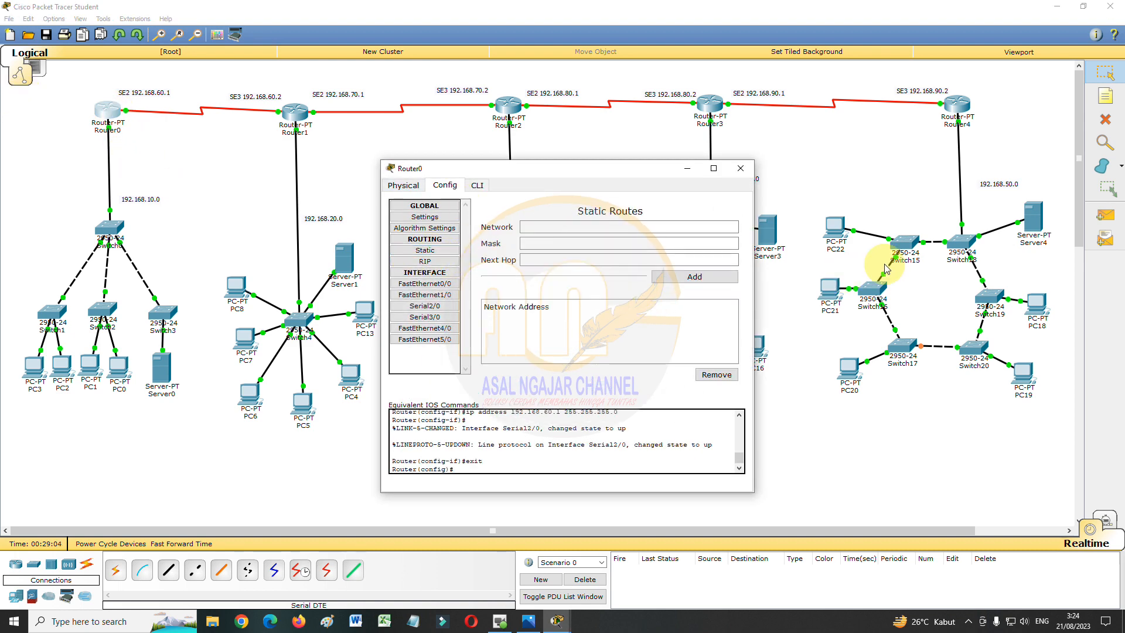
pyautogui.click(741, 168)
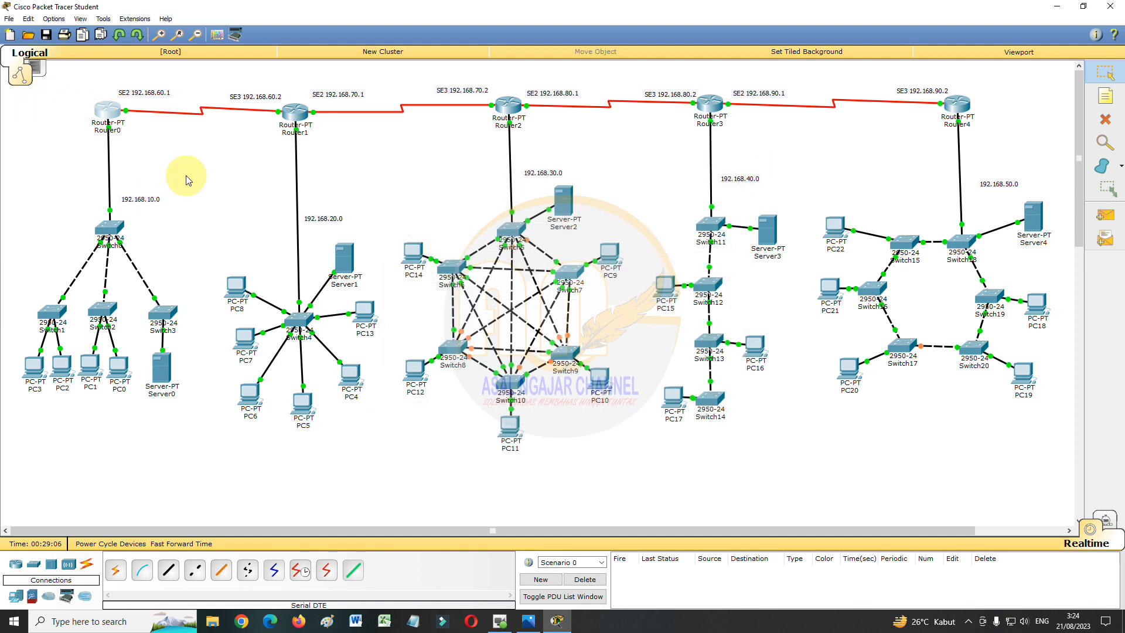
# - Add a static route on Router0 to network 192.168.20.0 with mask 255.255.255.0 and next hop 192.168.60.2
pyautogui.click(104, 110)
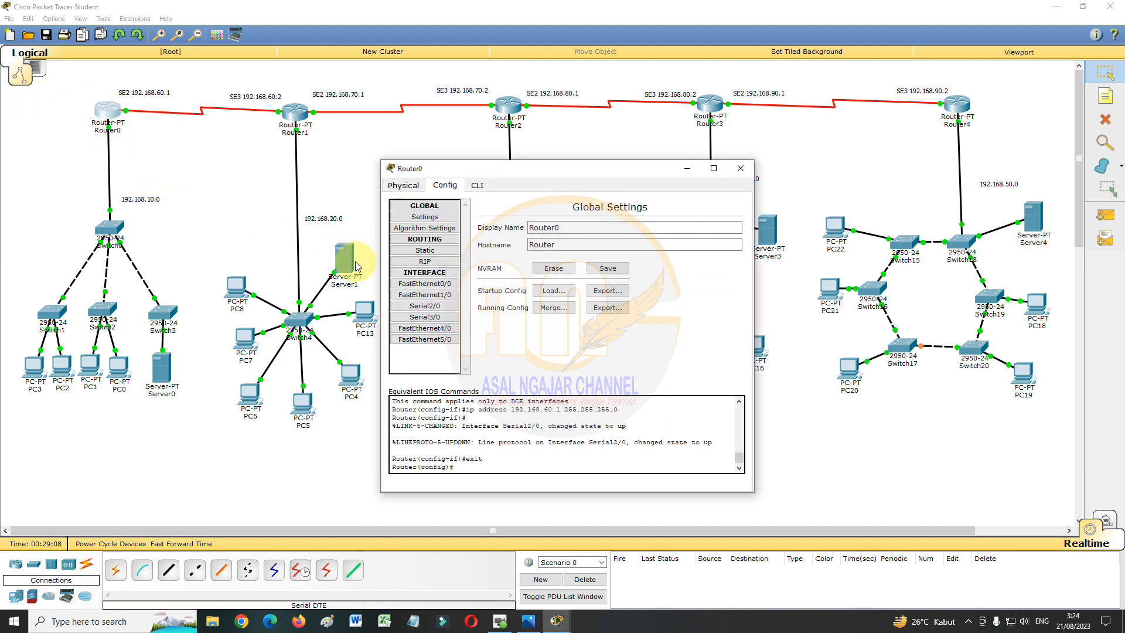
pyautogui.click(436, 251)
pyautogui.moveTo(530, 171); pyautogui.dragTo(621, 174)
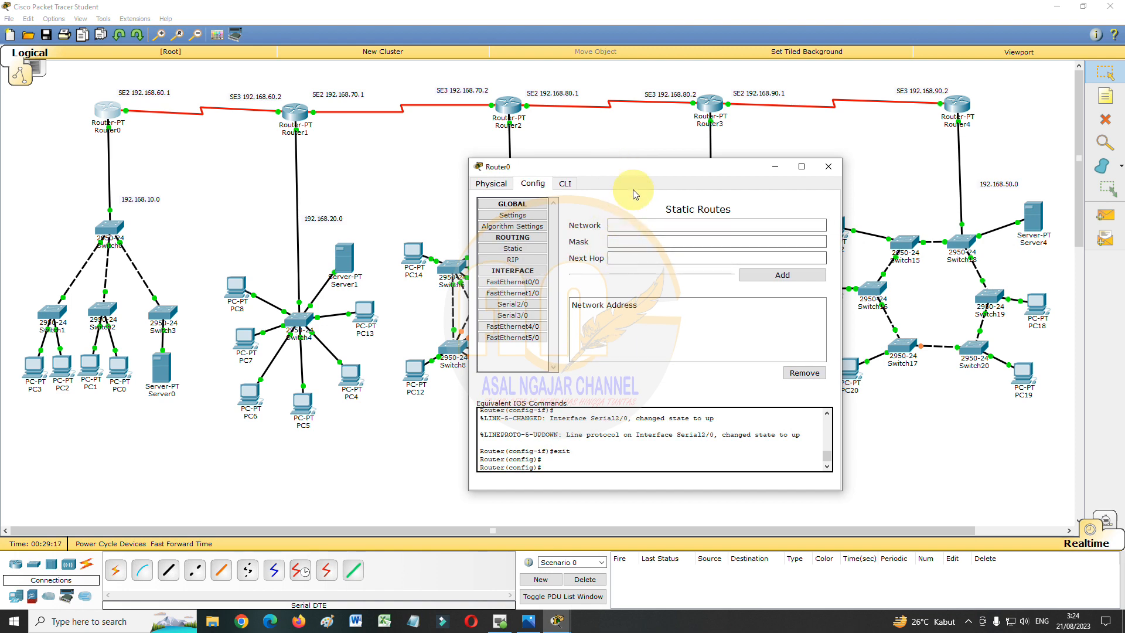
pyautogui.moveTo(631, 171); pyautogui.dragTo(589, 225)
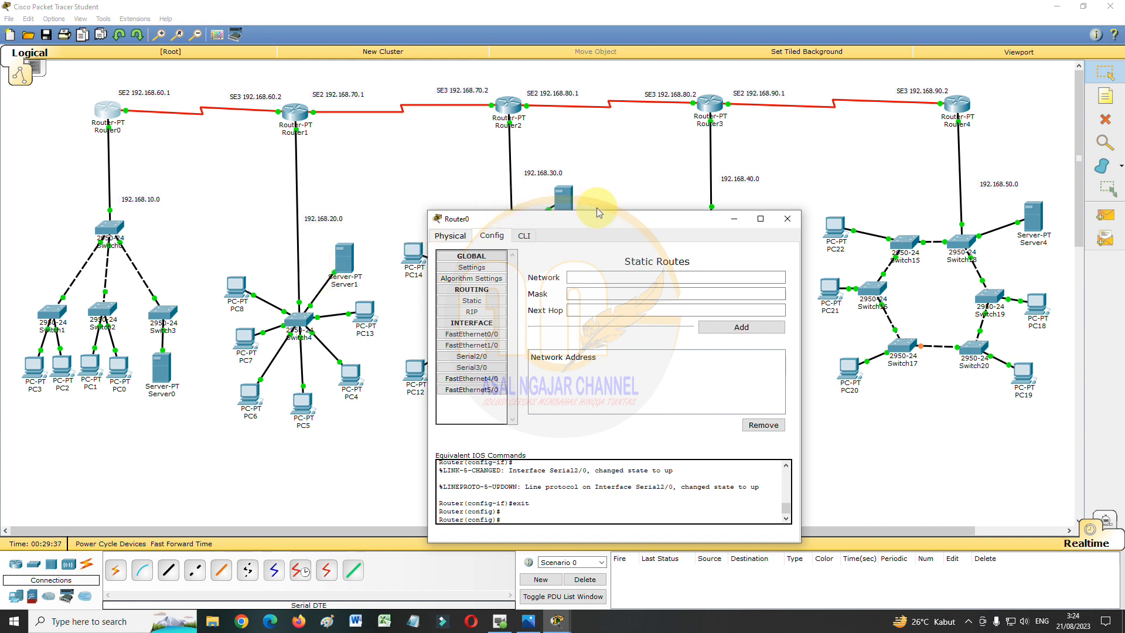
pyautogui.click(580, 277)
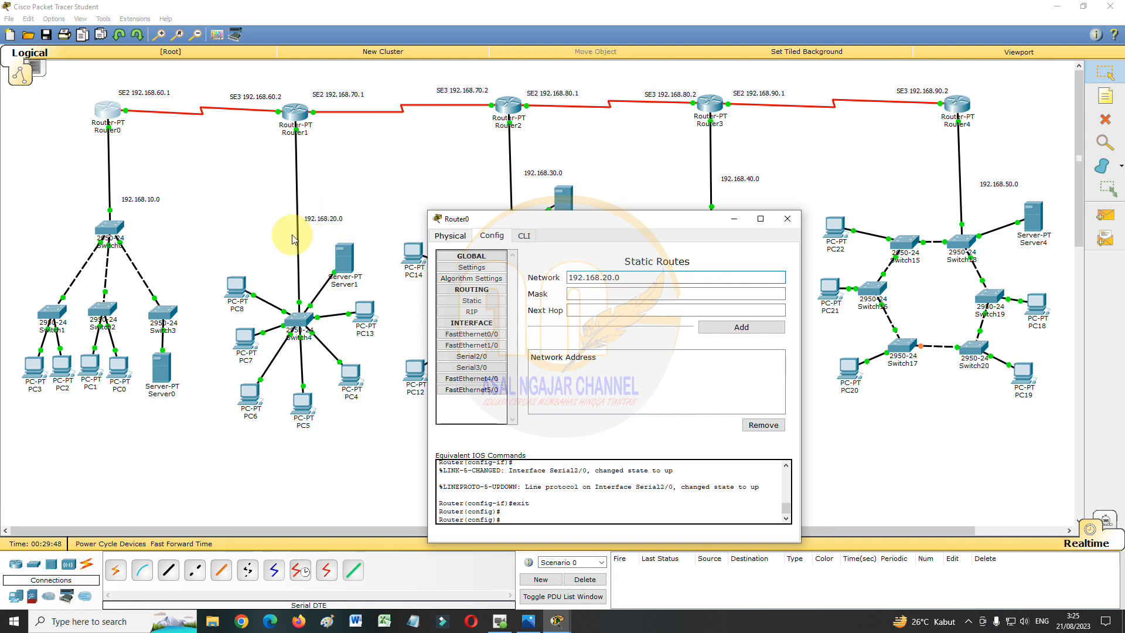
pyautogui.click(662, 291)
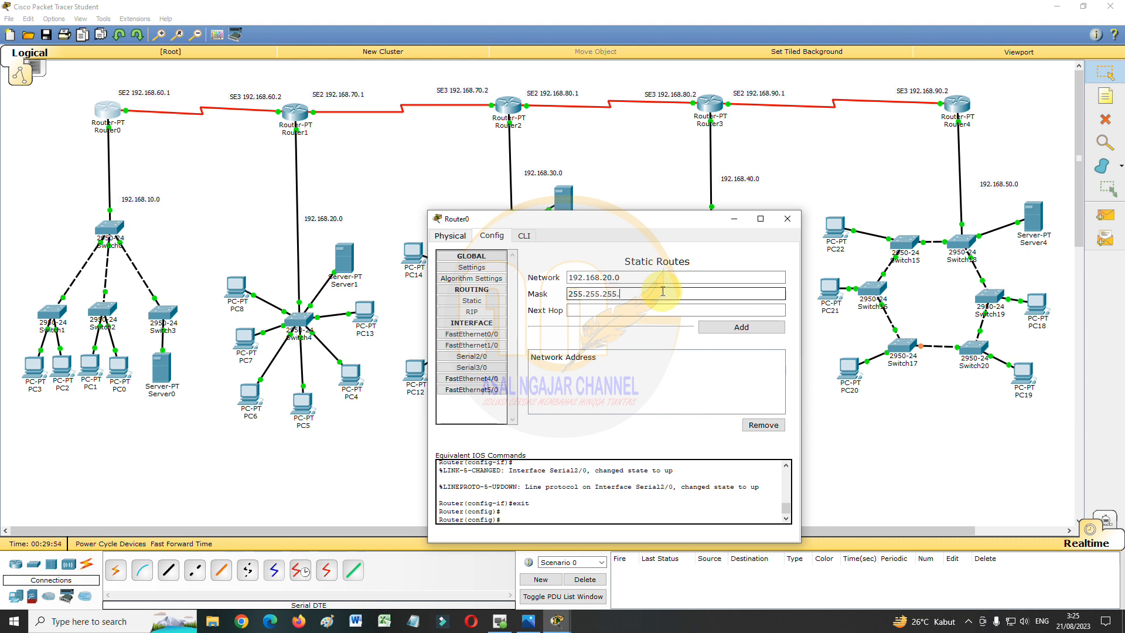
pyautogui.click(649, 311)
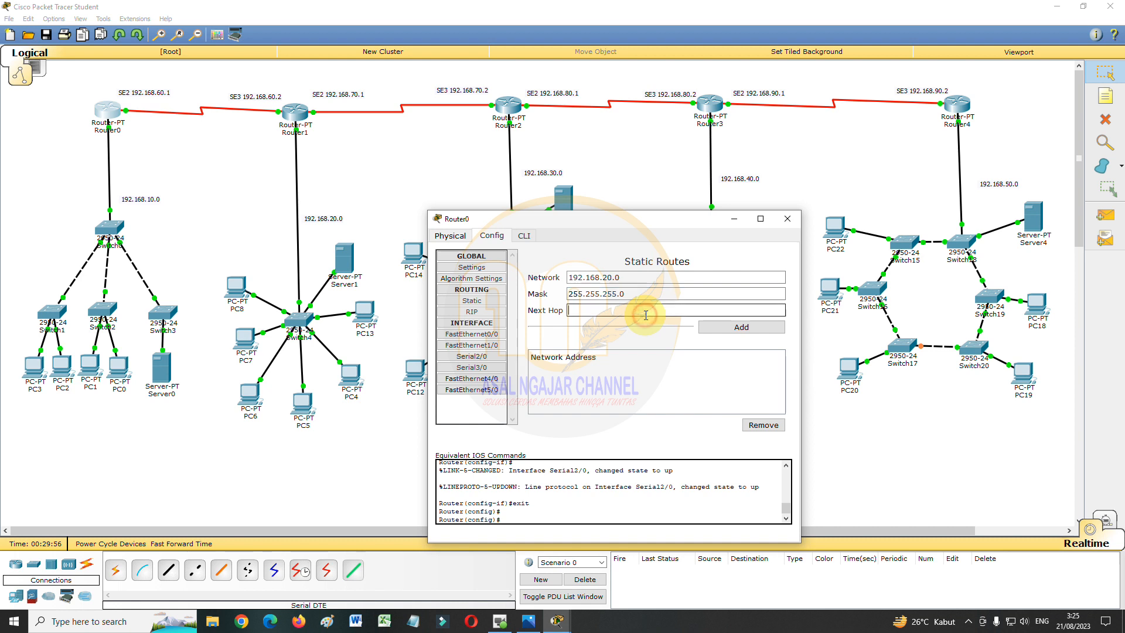
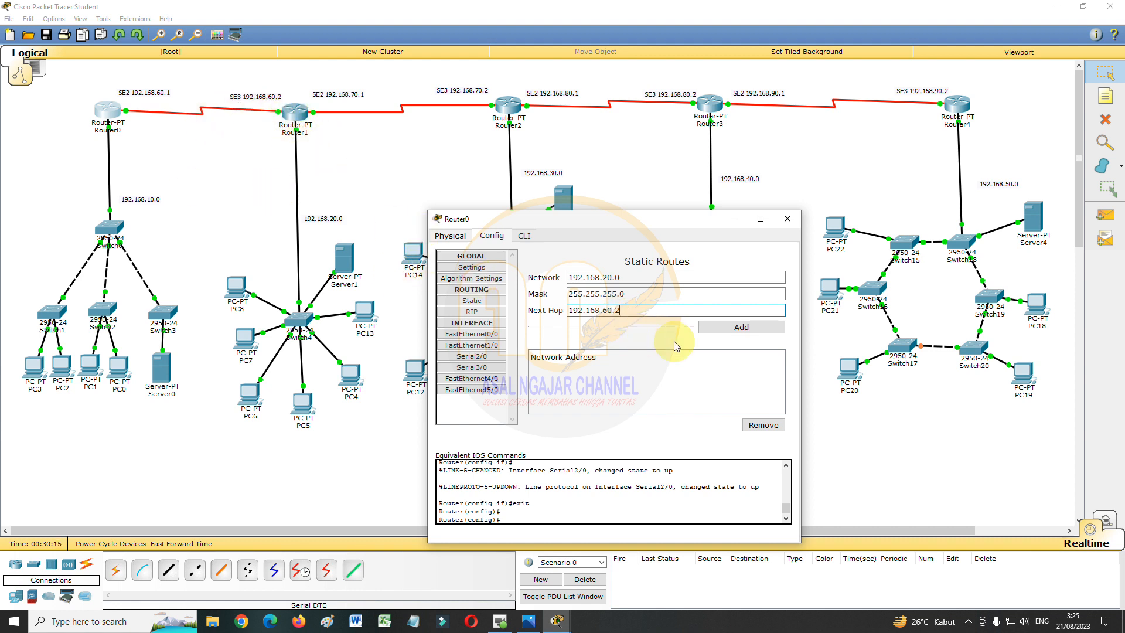
pyautogui.click(717, 334)
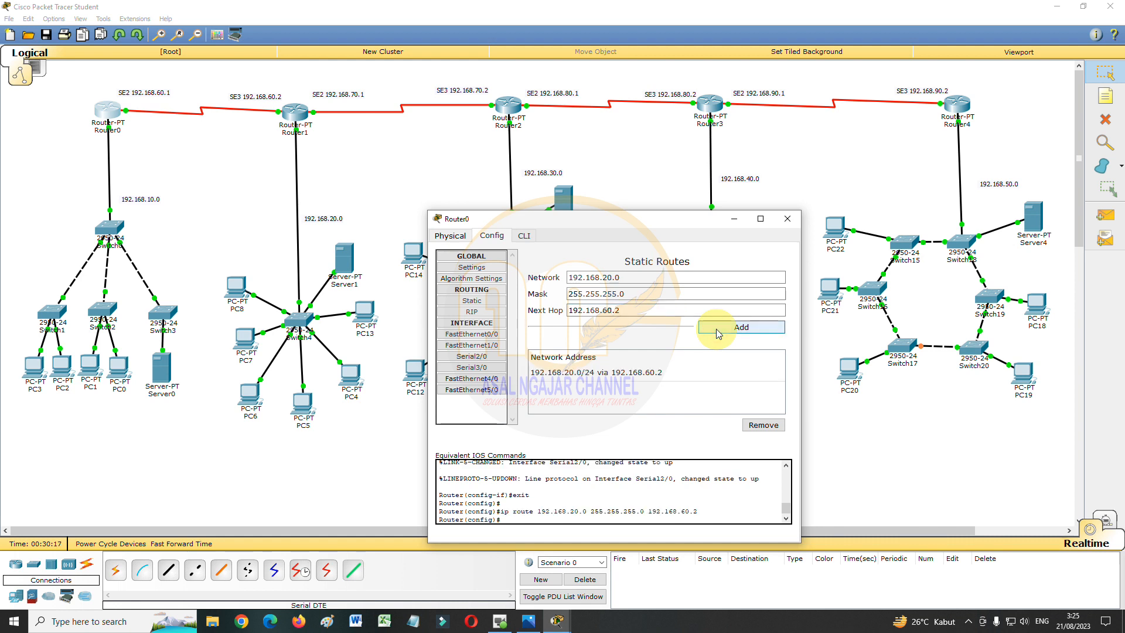
# - Add a static route on Router0 to network 192.168.30.0 with mask 255.255.255.0 and next hop 192.168.60.2
pyautogui.click(656, 374)
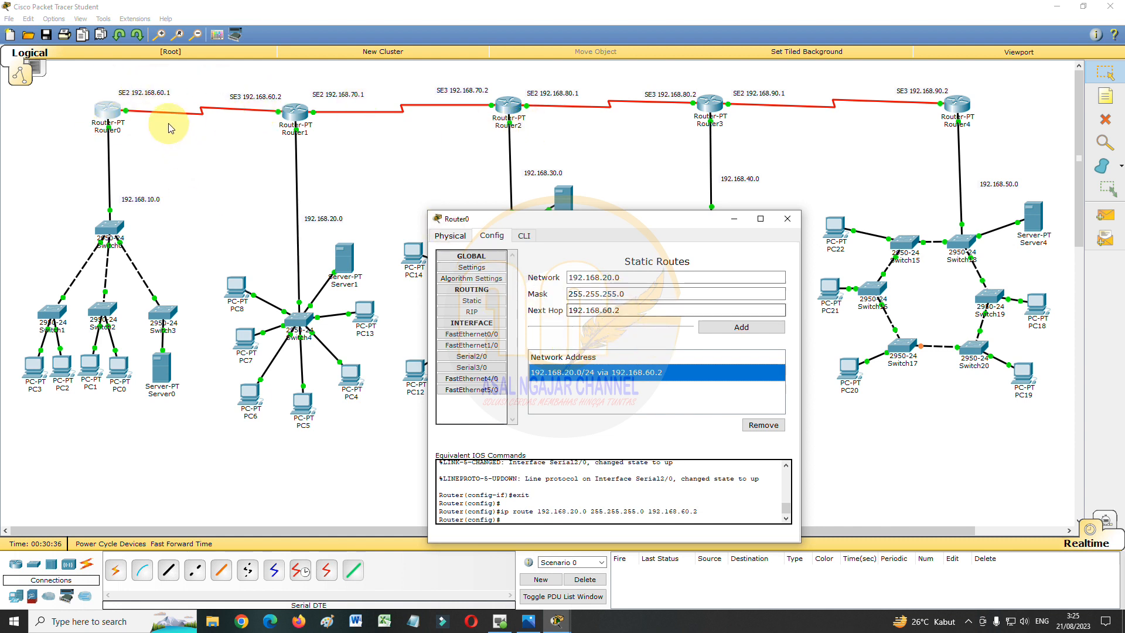
pyautogui.click(604, 278)
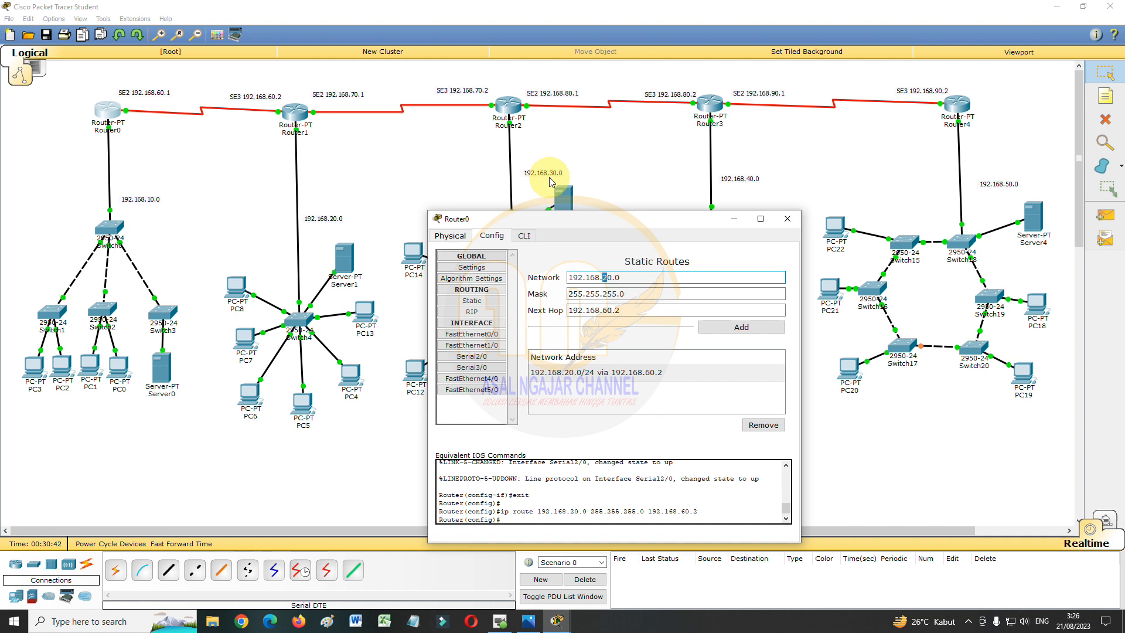
pyautogui.write('3')
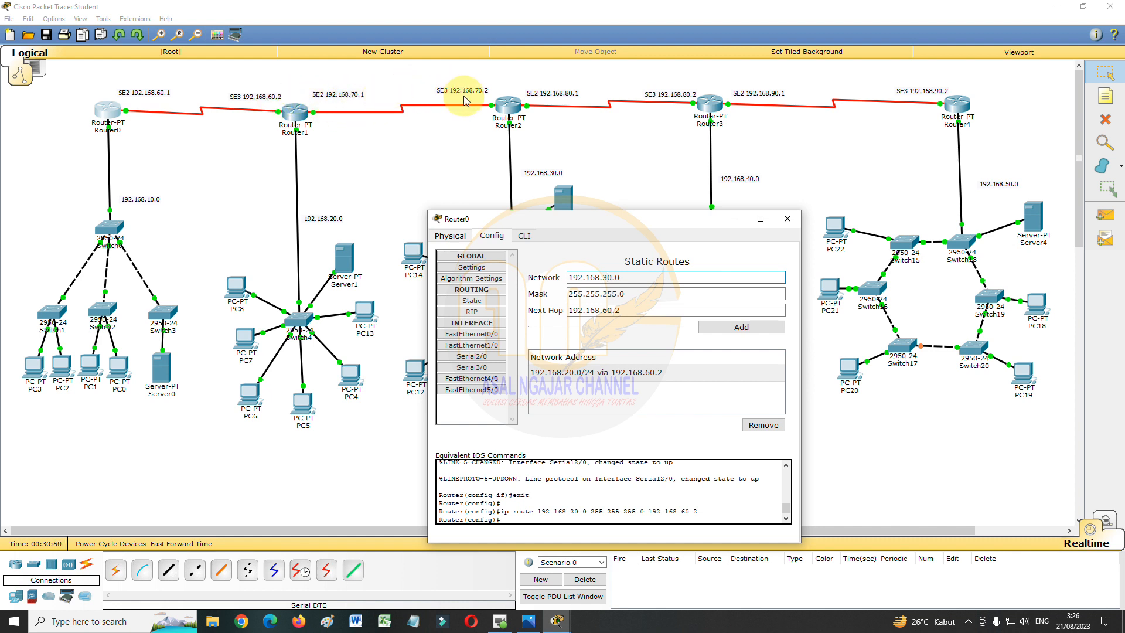
pyautogui.click(722, 328)
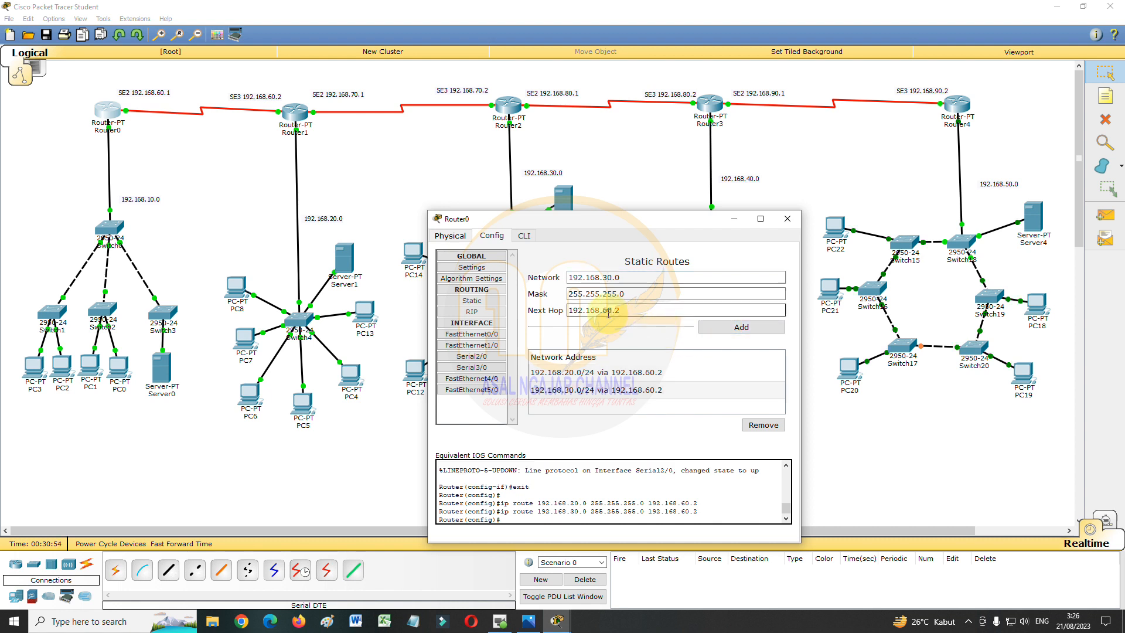
# - Add two more static routes on Router0 to network 192.168.30.0, with next hops 192.168.70.1 and 192.168.70.2
pyautogui.moveTo(603, 310); pyautogui.dragTo(626, 306)
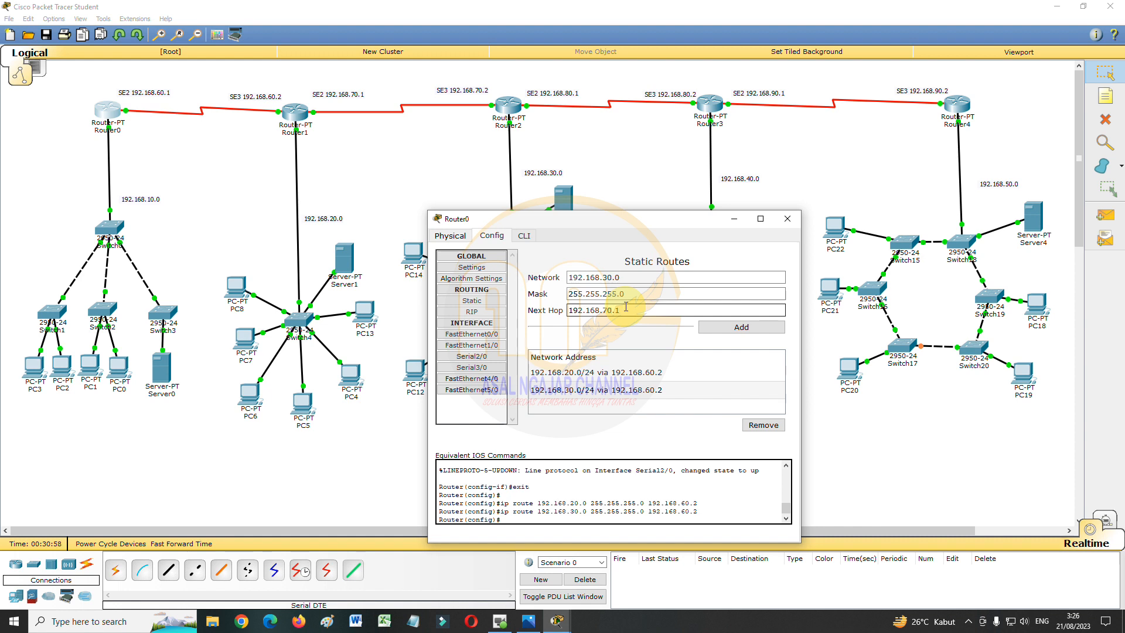
pyautogui.click(760, 325)
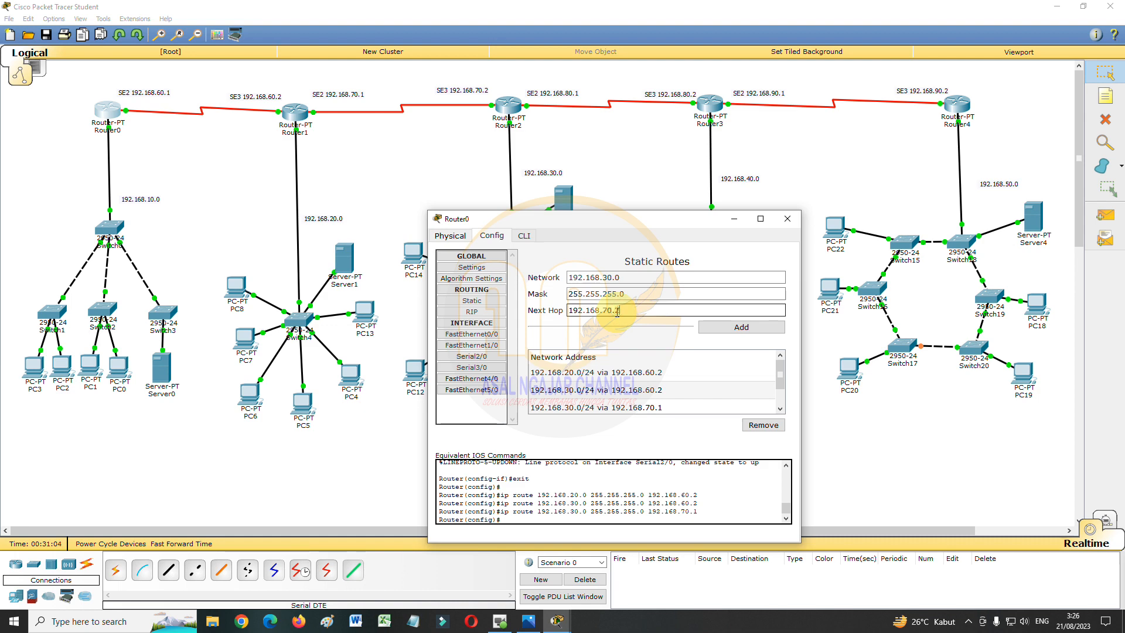
pyautogui.press('BackSpace')
pyautogui.write('2')
pyautogui.click(738, 326)
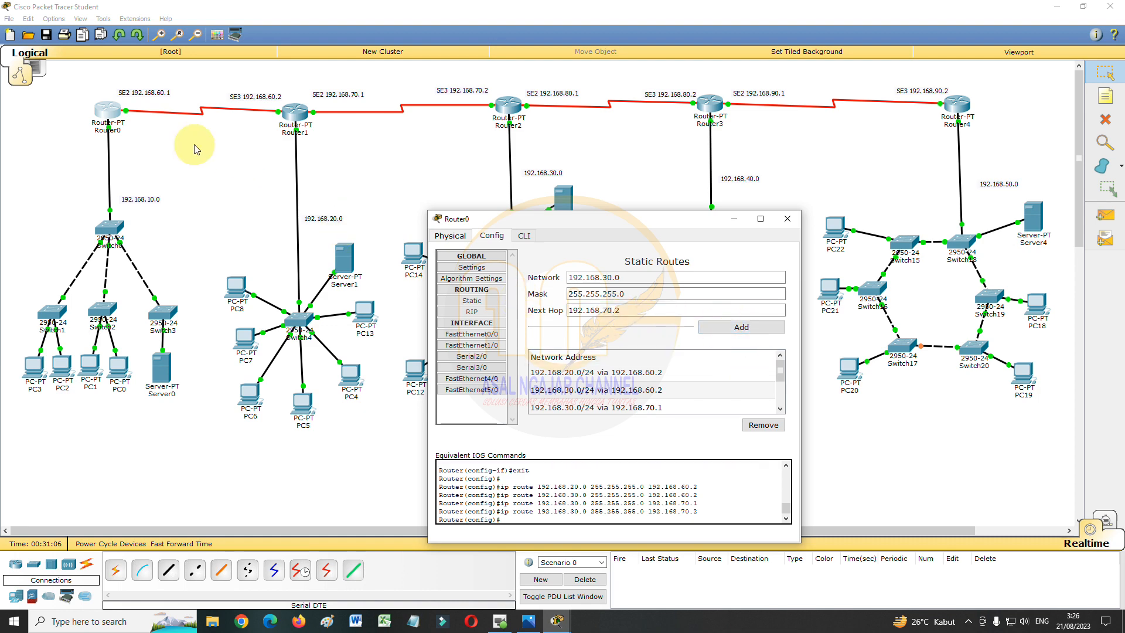
# - Add a static route on Router0 to network 192.168.40.0 with mask 255.255.255.0 and next hop 192.168.60.2
pyautogui.moveTo(653, 223); pyautogui.dragTo(827, 172)
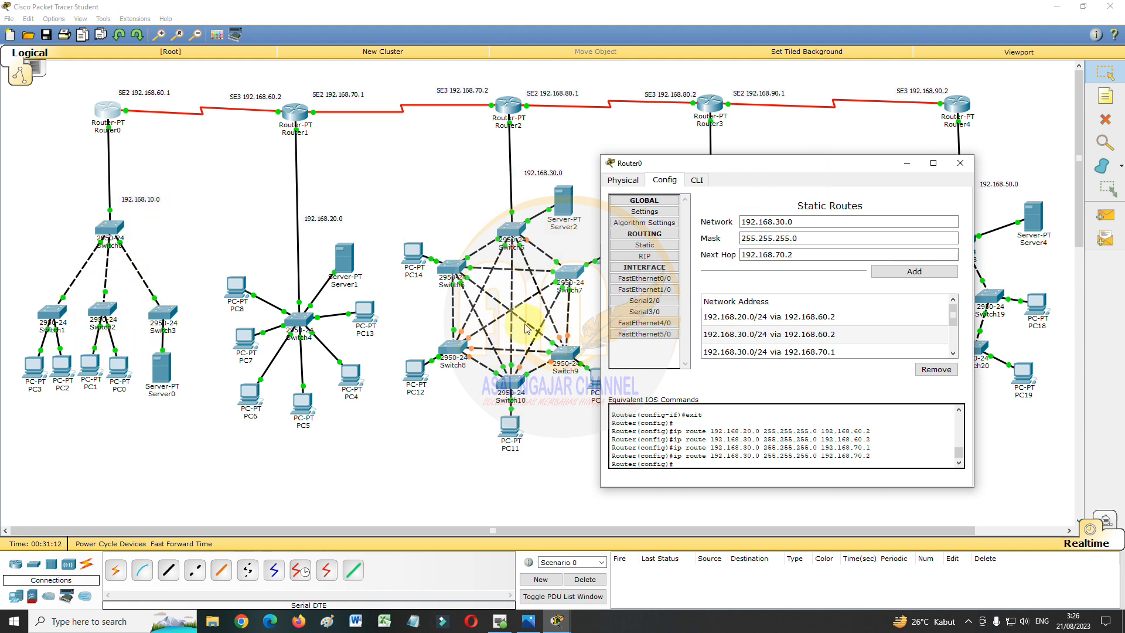
pyautogui.moveTo(793, 166); pyautogui.dragTo(506, 213)
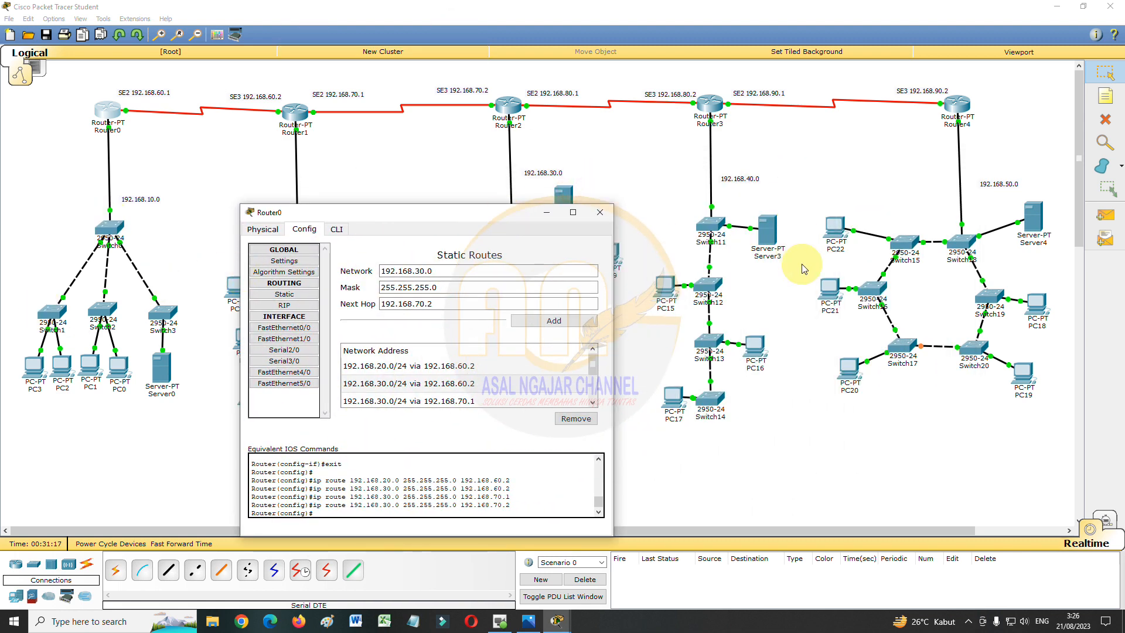
pyautogui.click(418, 270)
pyautogui.press('BackSpace')
pyautogui.write('4')
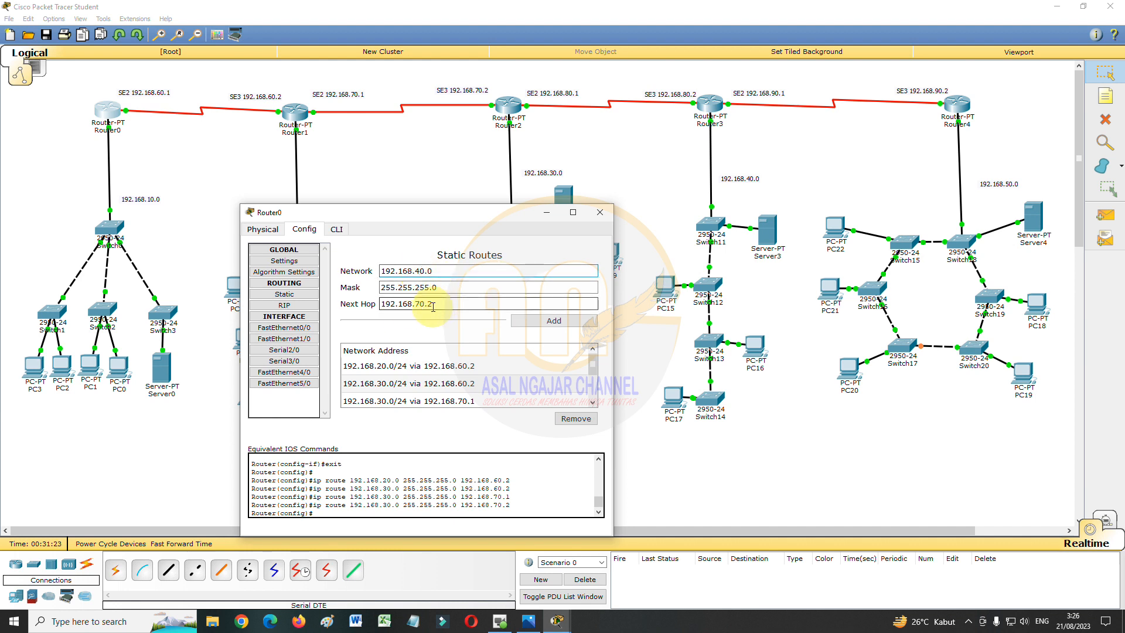
pyautogui.moveTo(432, 306); pyautogui.dragTo(426, 306)
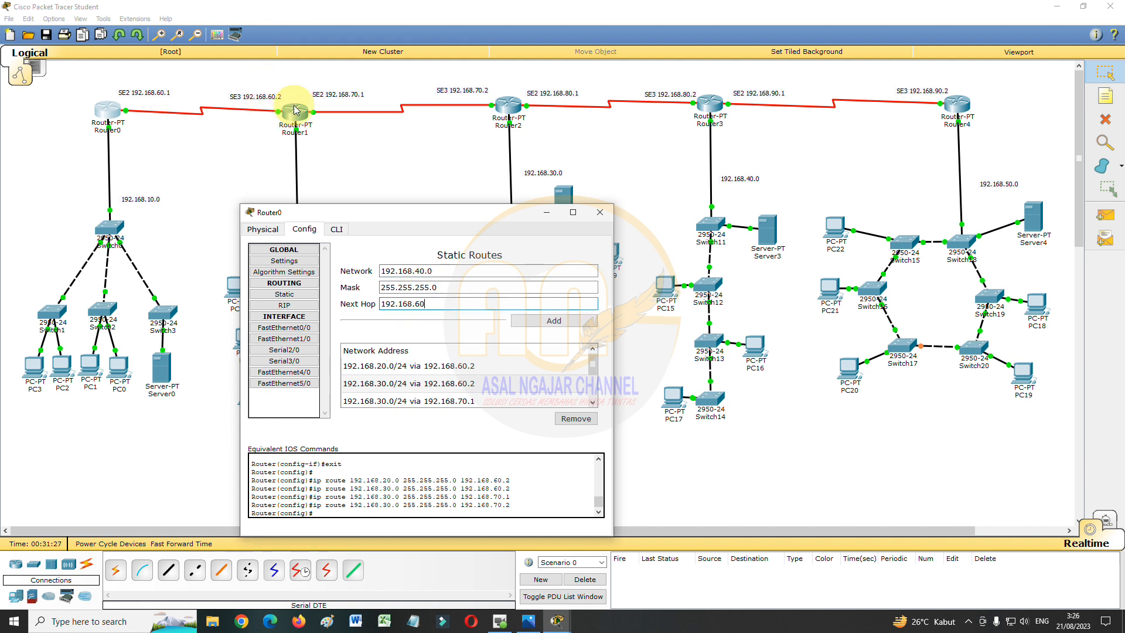
pyautogui.click(529, 324)
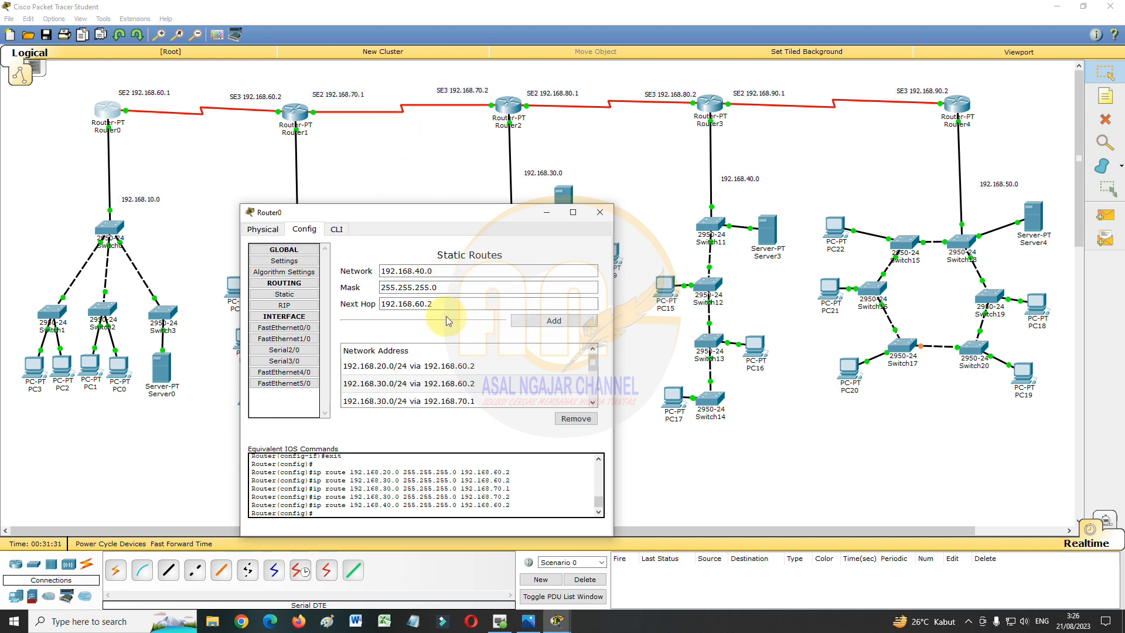
# - Add static routes on Router0 to network 192.168.40.0 with next hops 192.168.70.1 and 192.168.70.2
pyautogui.moveTo(432, 305); pyautogui.dragTo(418, 310)
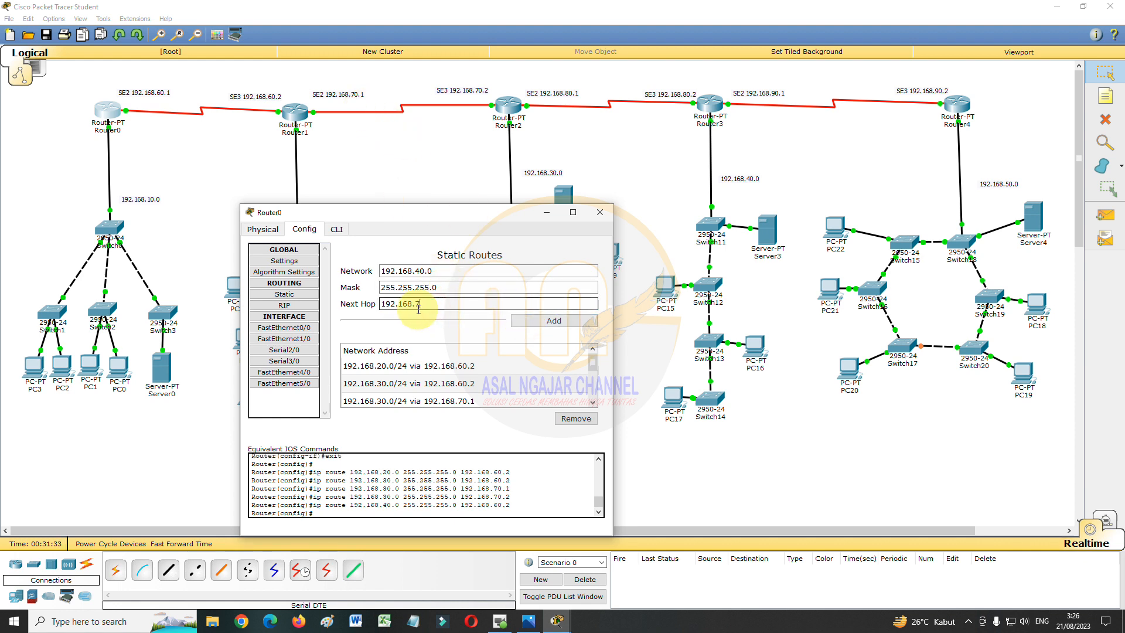
pyautogui.click(548, 321)
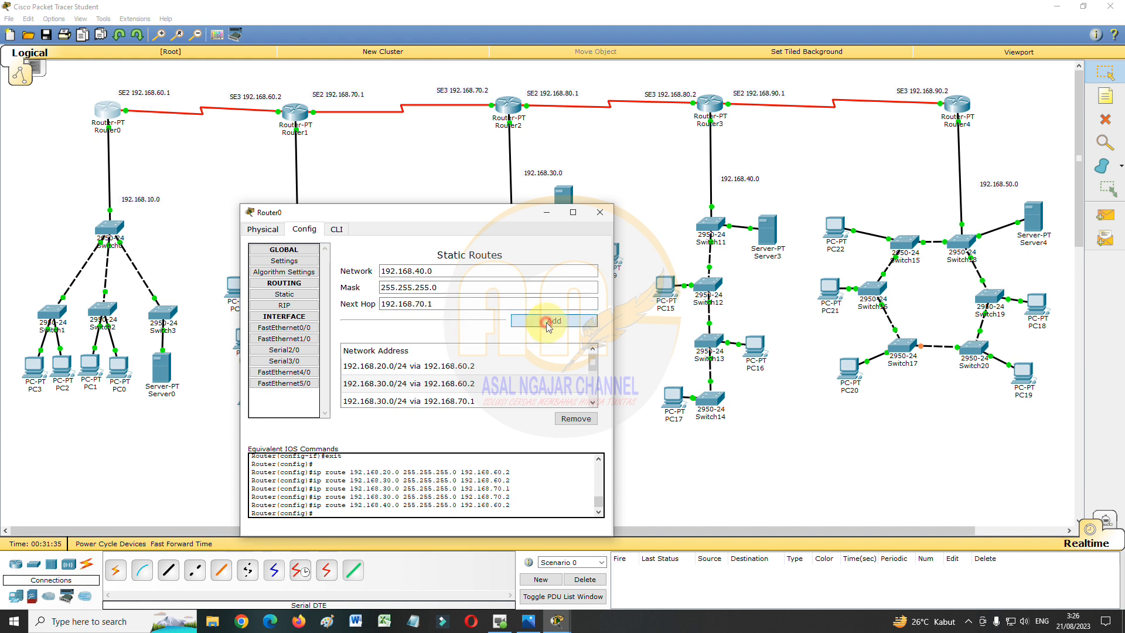
pyautogui.click(429, 306)
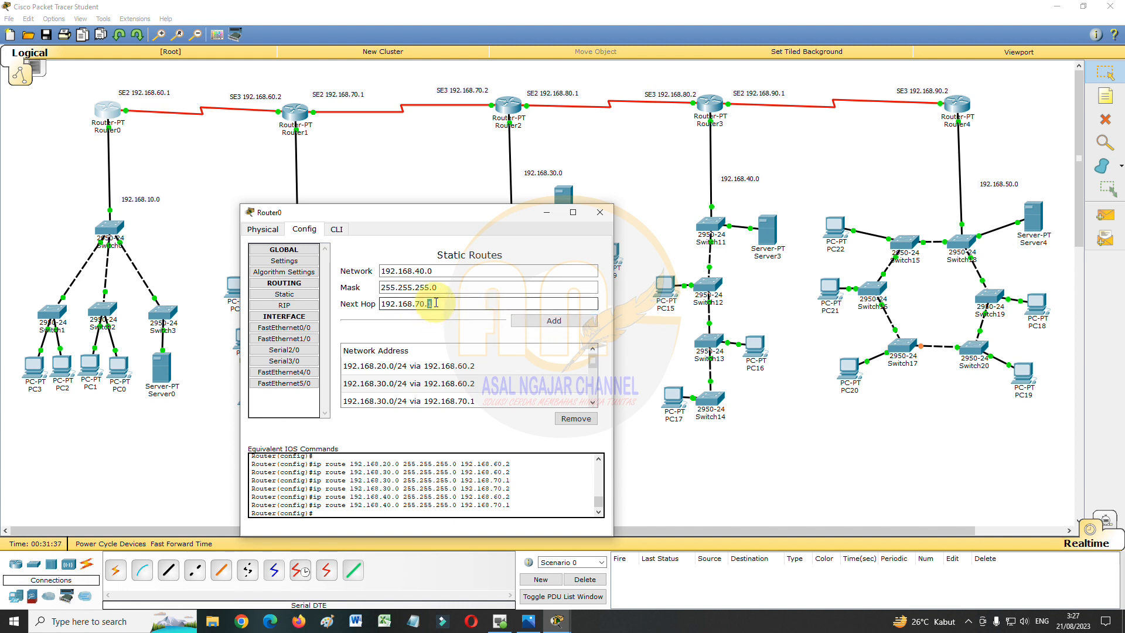
pyautogui.click(529, 321)
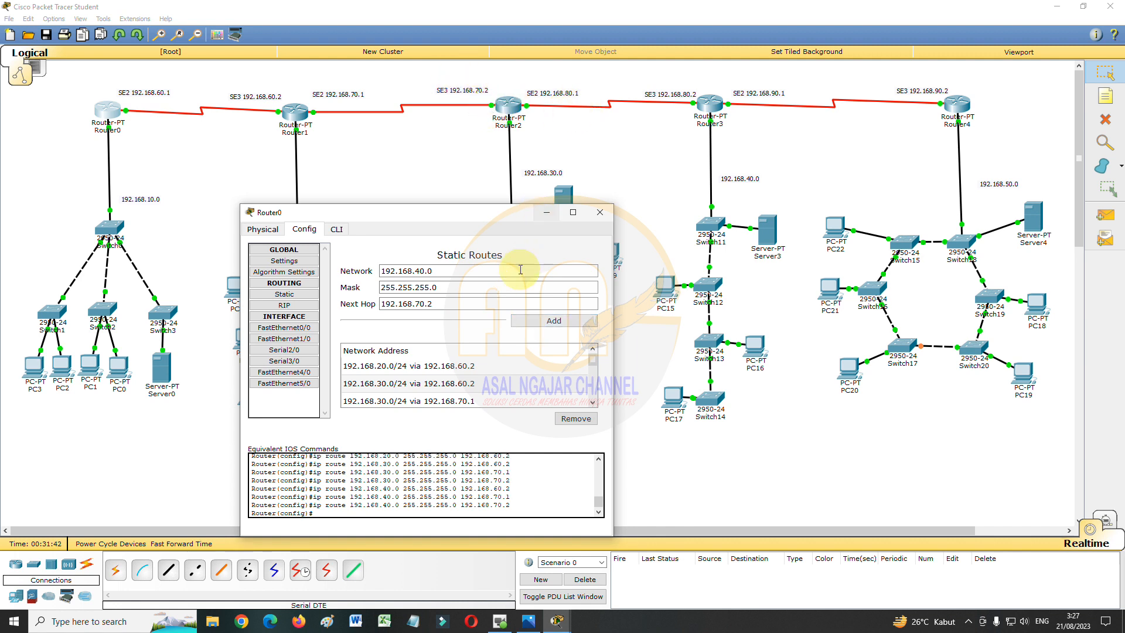
# - Add static routes on Router0 to network 192.168.40.0 with next hops 192.168.80.1 and 192.168.80.2
pyautogui.moveTo(431, 304); pyautogui.dragTo(421, 306)
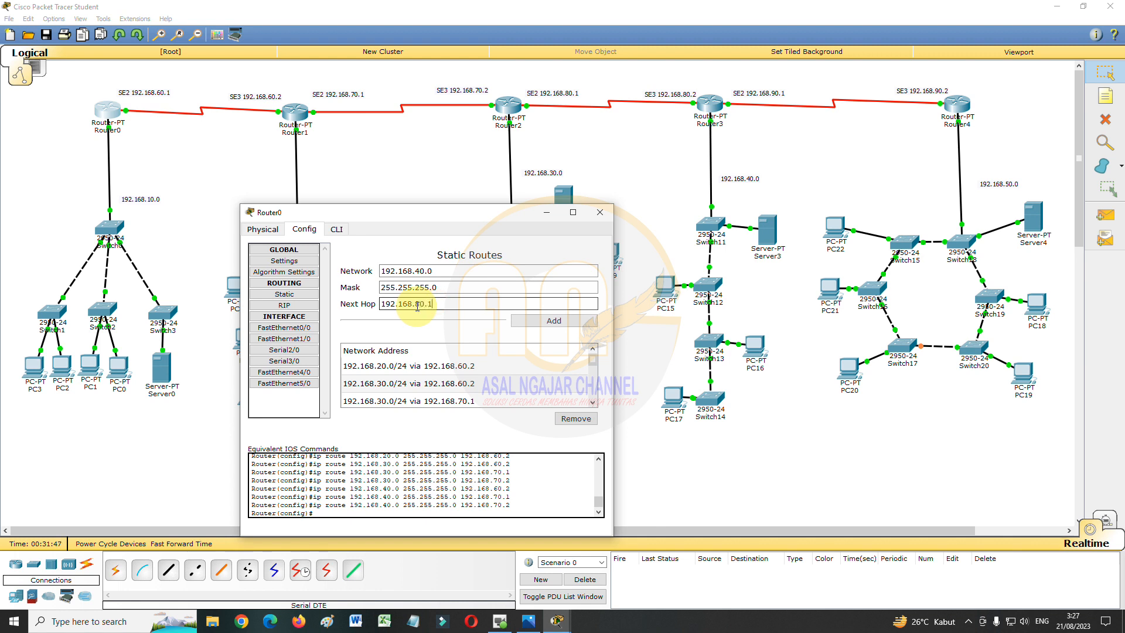
pyautogui.write('80.1')
pyautogui.click(541, 320)
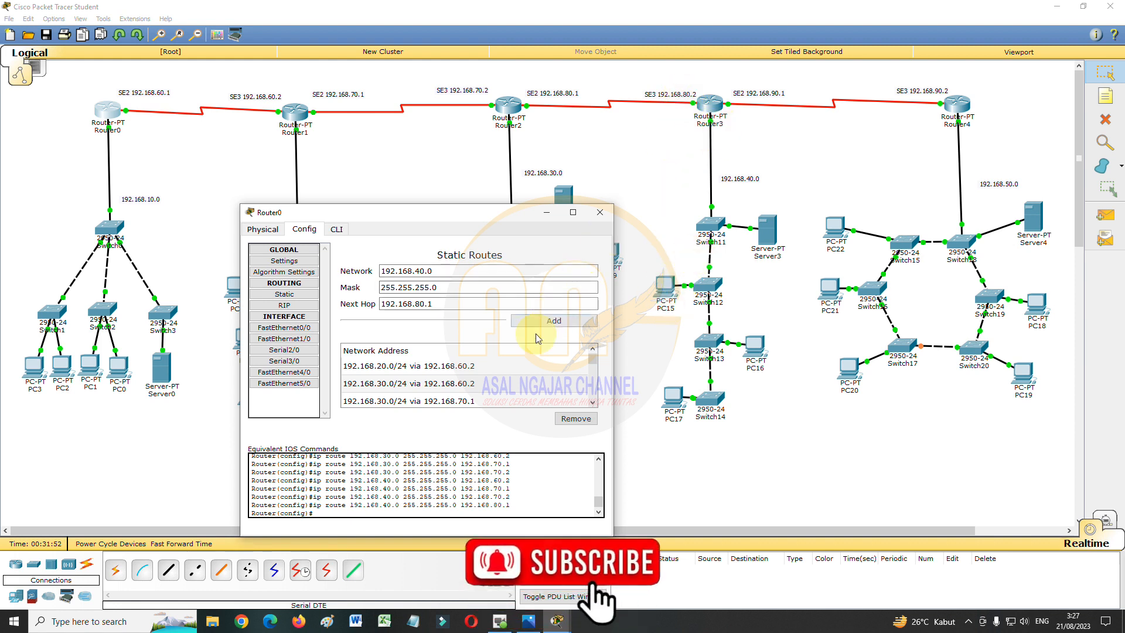
pyautogui.moveTo(433, 304); pyautogui.dragTo(426, 304)
pyautogui.press('BackSpace')
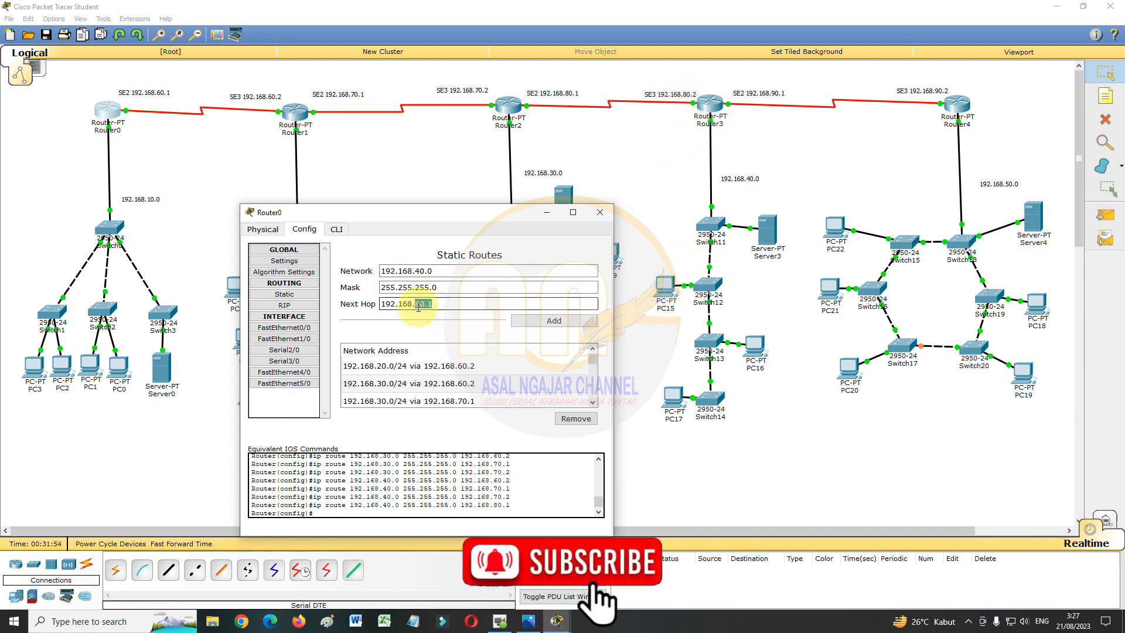
pyautogui.write('.2')
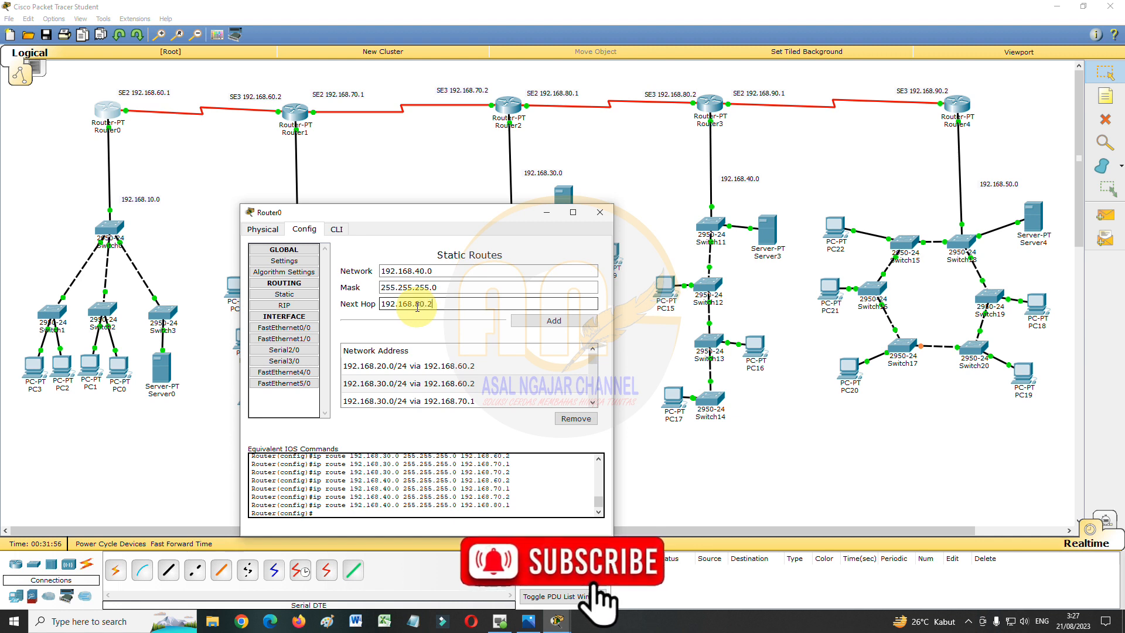
pyautogui.click(554, 320)
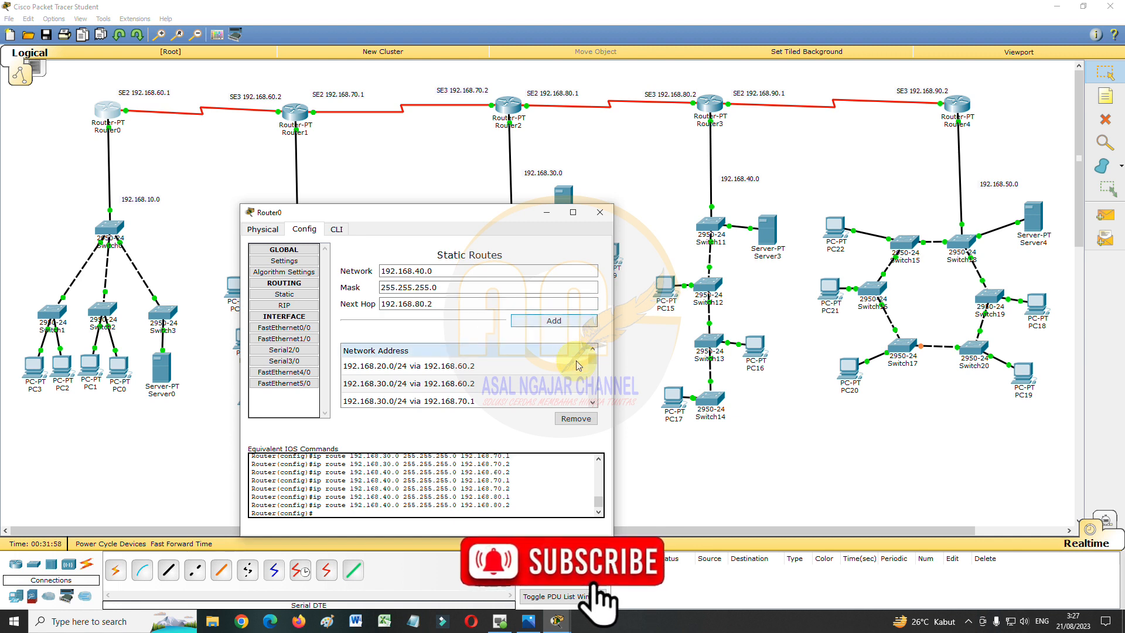
# - Add a static route on Router0 to network 192.168.50.0 with mask 255.255.255.0 and next hop 192.168.60.2
pyautogui.moveTo(593, 364); pyautogui.dragTo(593, 410)
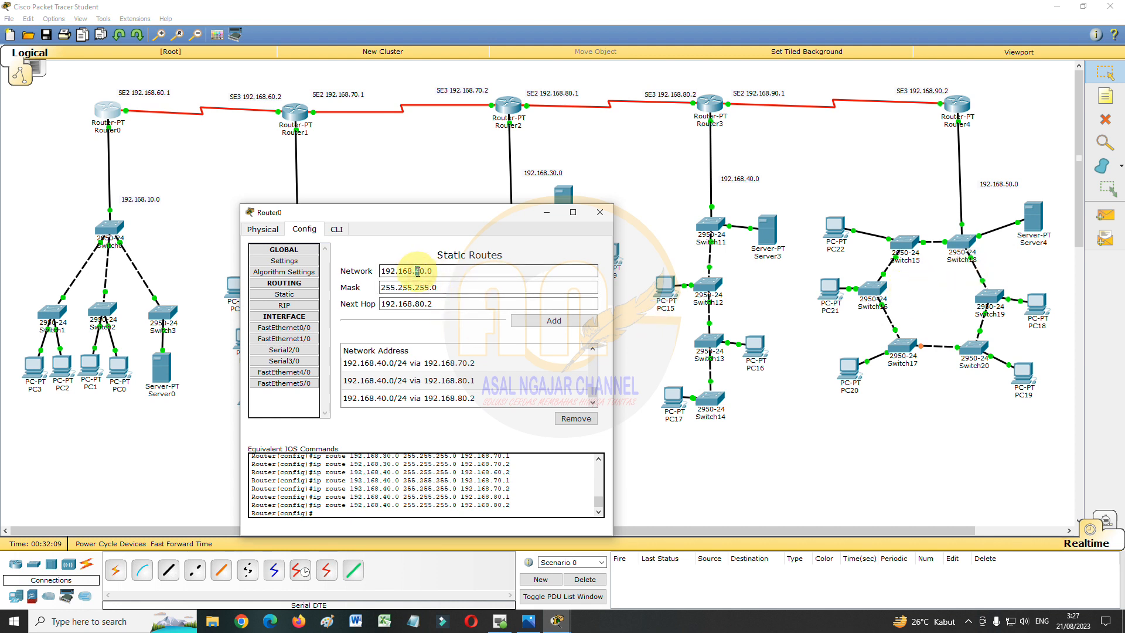
pyautogui.moveTo(415, 271); pyautogui.dragTo(419, 270)
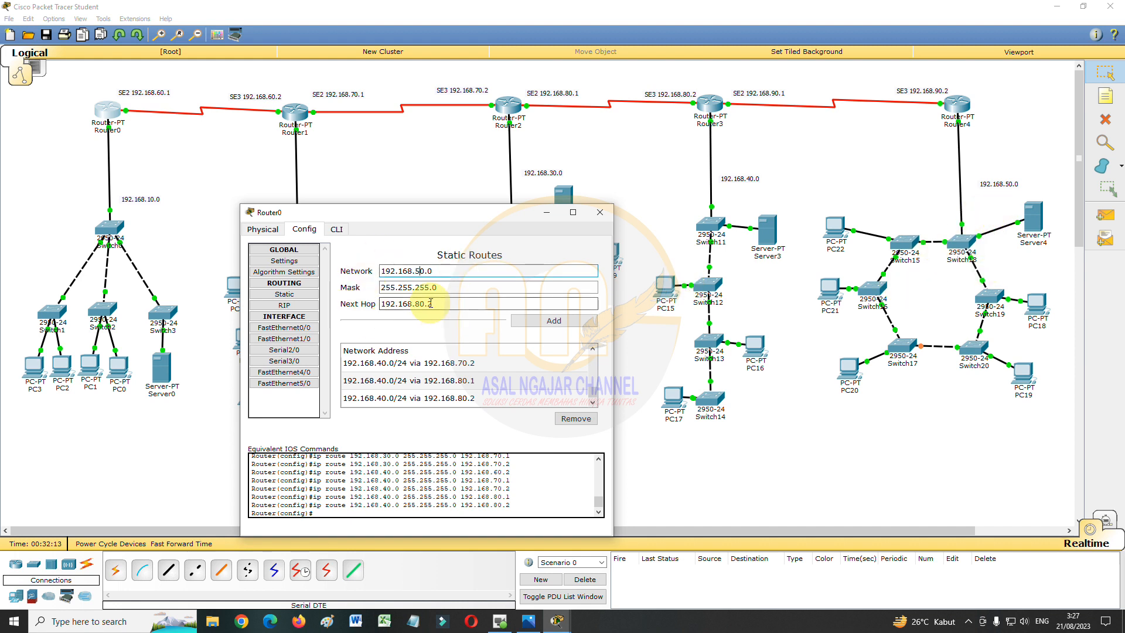
pyautogui.moveTo(435, 303); pyautogui.dragTo(422, 306)
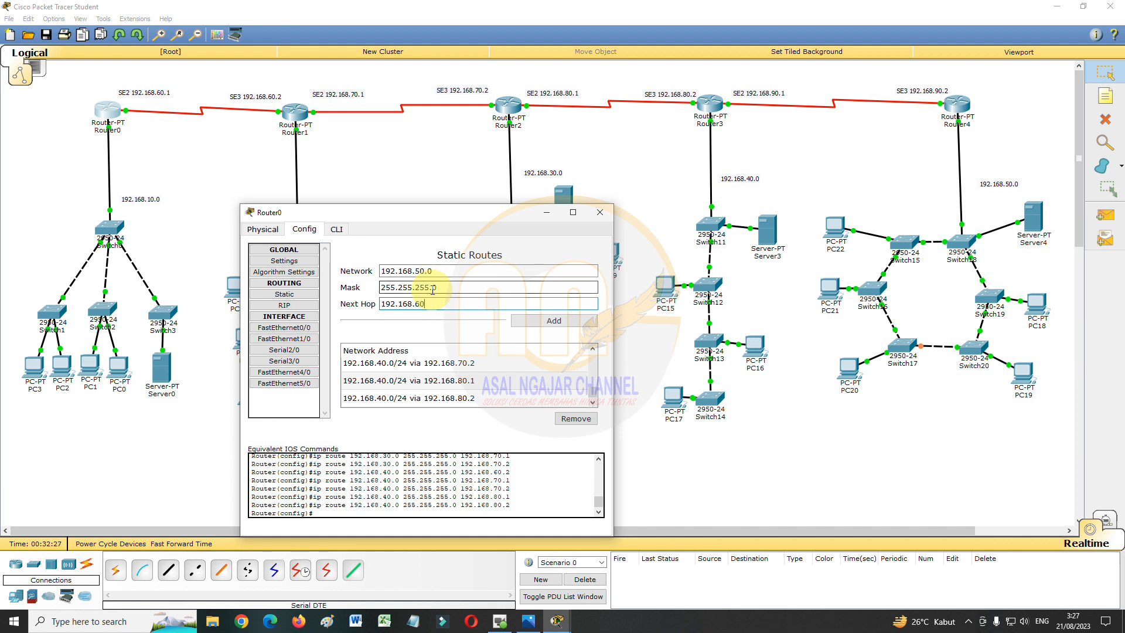
pyautogui.click(536, 320)
# - Add static routes on Router0 to network 192.168.50.0 with next hops 192.168.70.1 and 192.168.70.2
pyautogui.moveTo(415, 305); pyautogui.dragTo(432, 315)
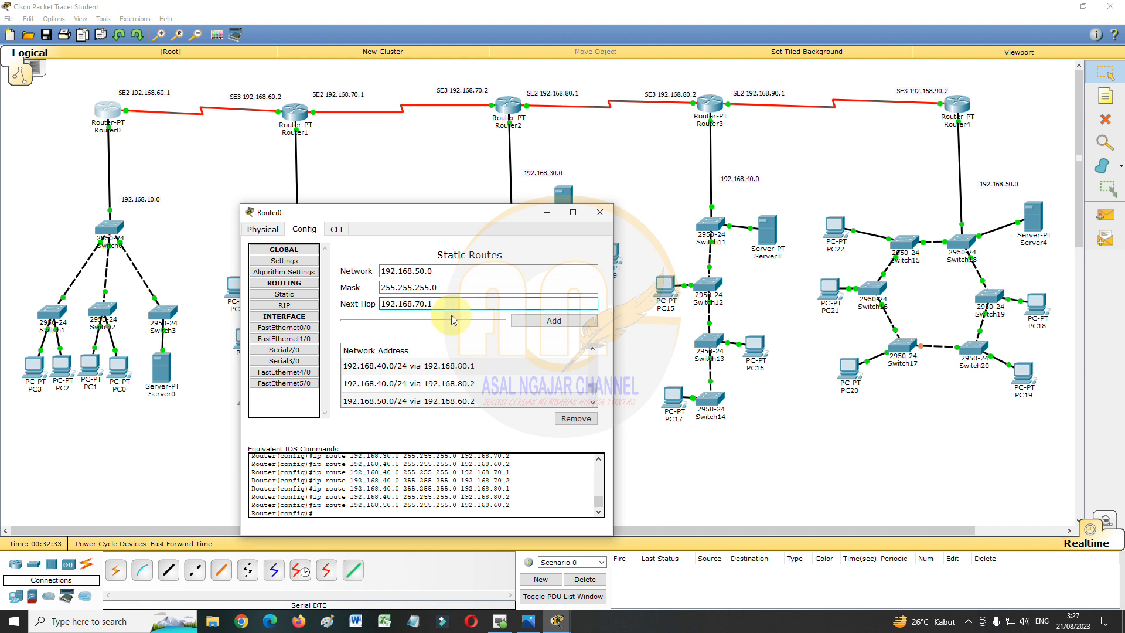
pyautogui.click(545, 321)
pyautogui.moveTo(436, 304); pyautogui.dragTo(431, 307)
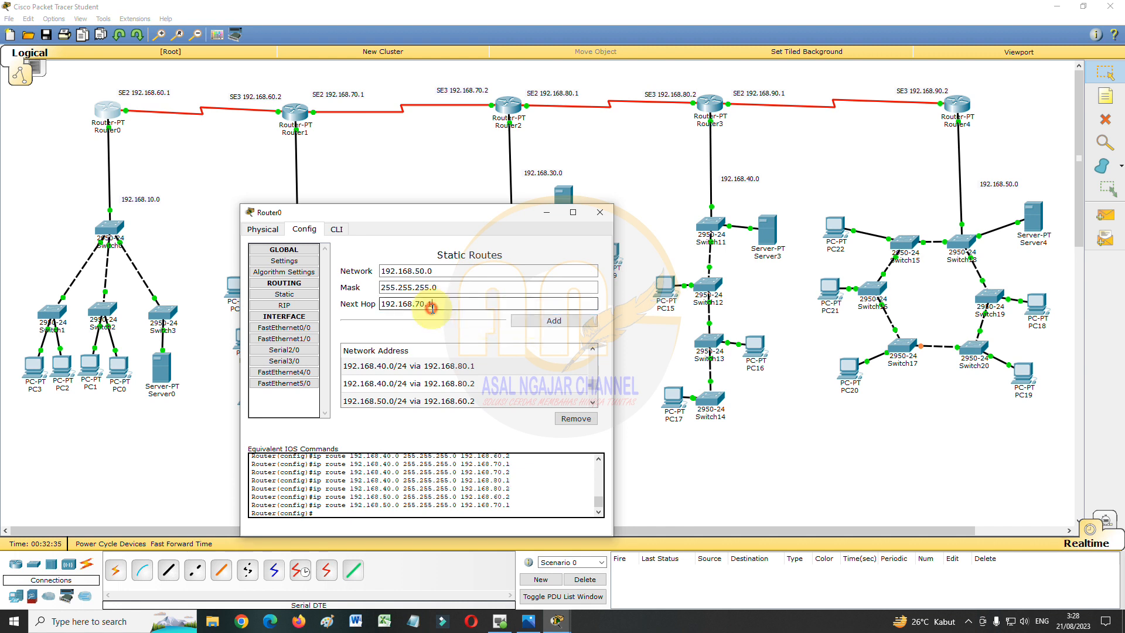
pyautogui.write('2')
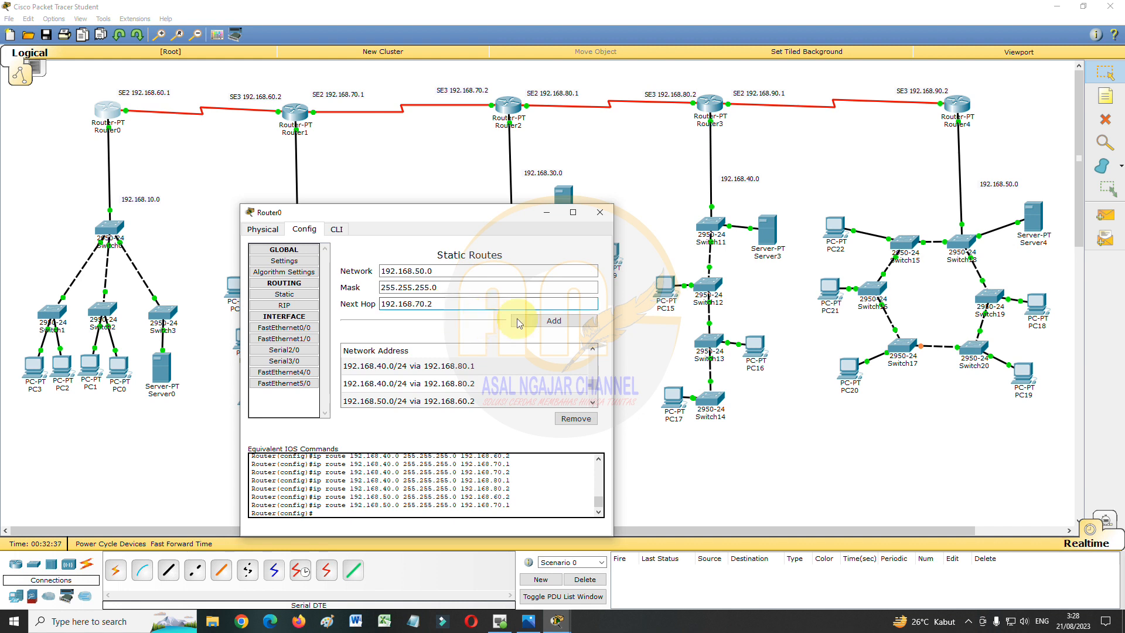
pyautogui.click(547, 321)
# - Add static routes on Router0 to network 192.168.50.0 with next hops 192.168.80.1 and 192.168.80.2
pyautogui.moveTo(438, 305); pyautogui.dragTo(422, 309)
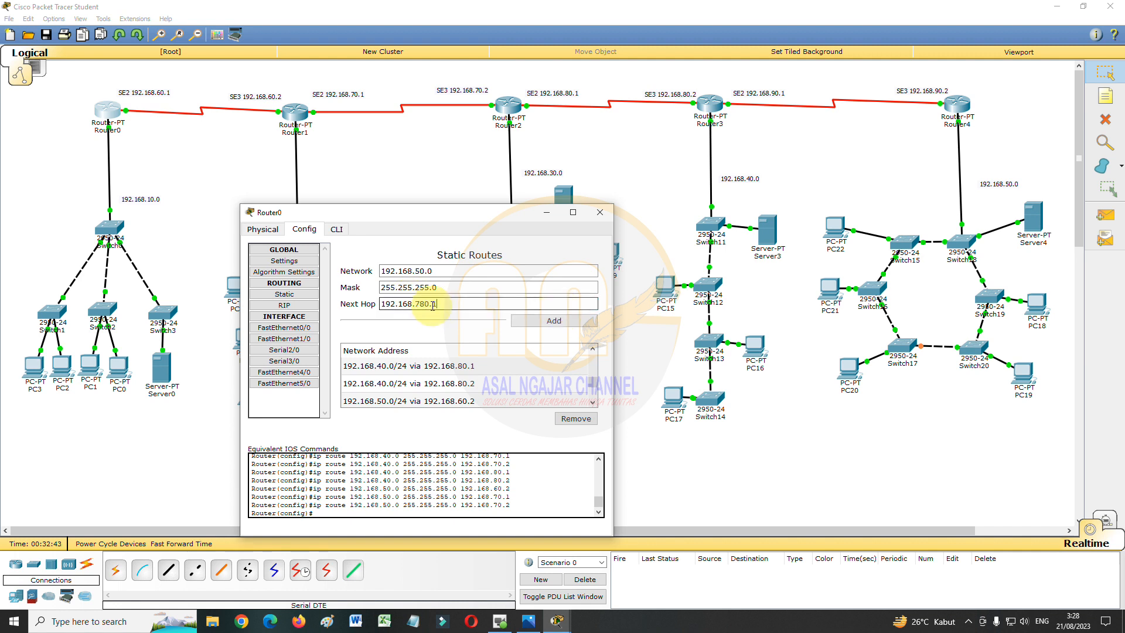
pyautogui.moveTo(441, 303); pyautogui.dragTo(421, 305)
pyautogui.click(562, 322)
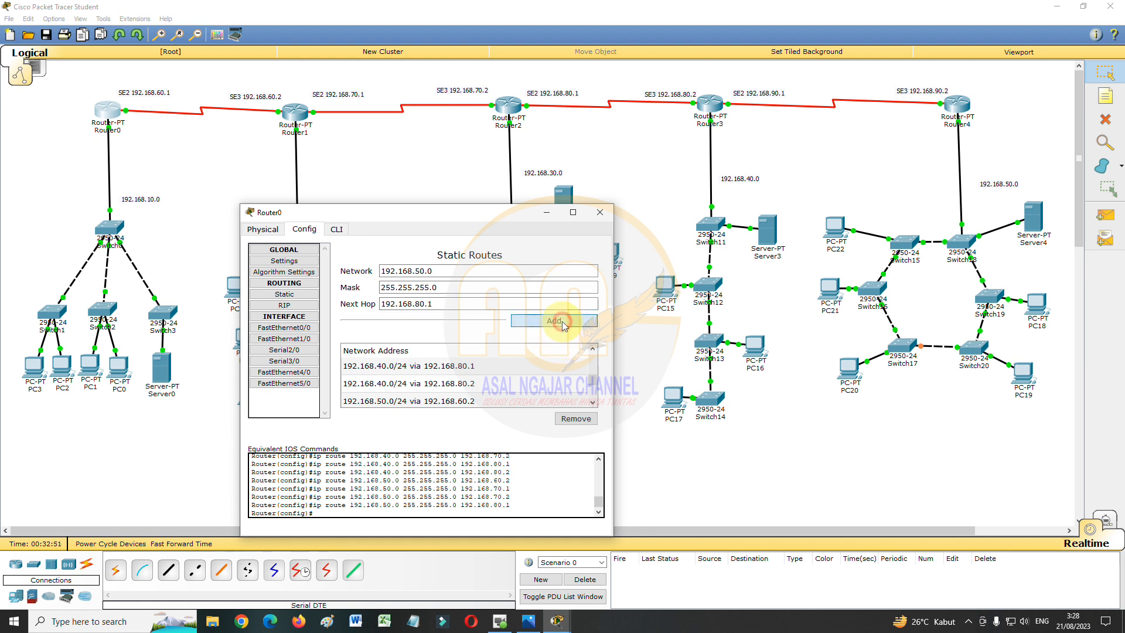
pyautogui.click(430, 303)
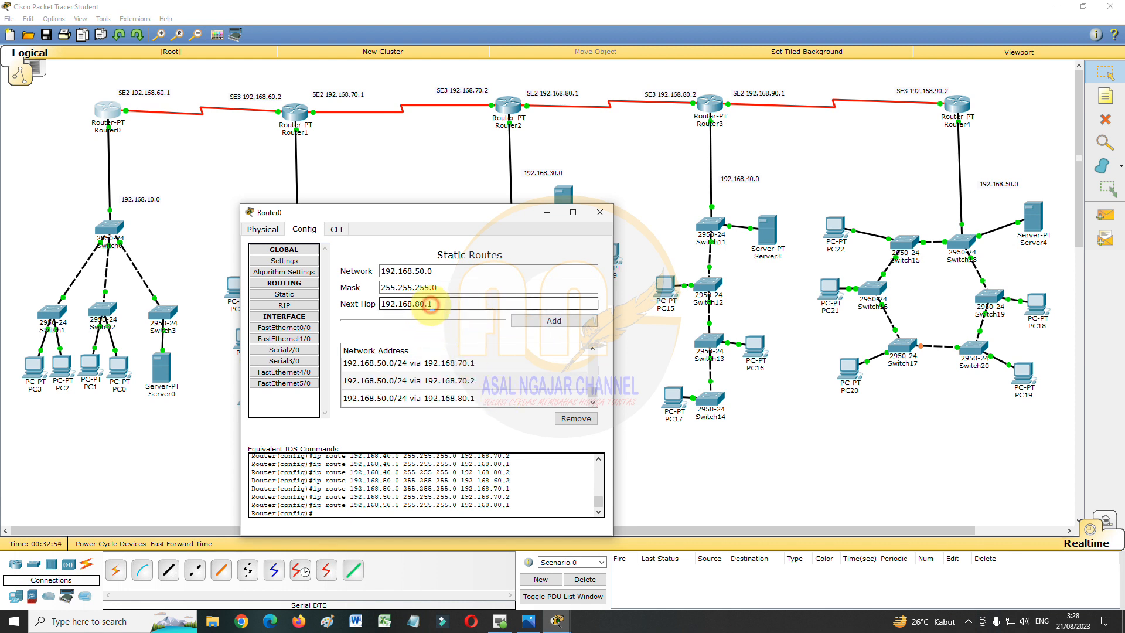
pyautogui.press('BackSpace')
pyautogui.write('2')
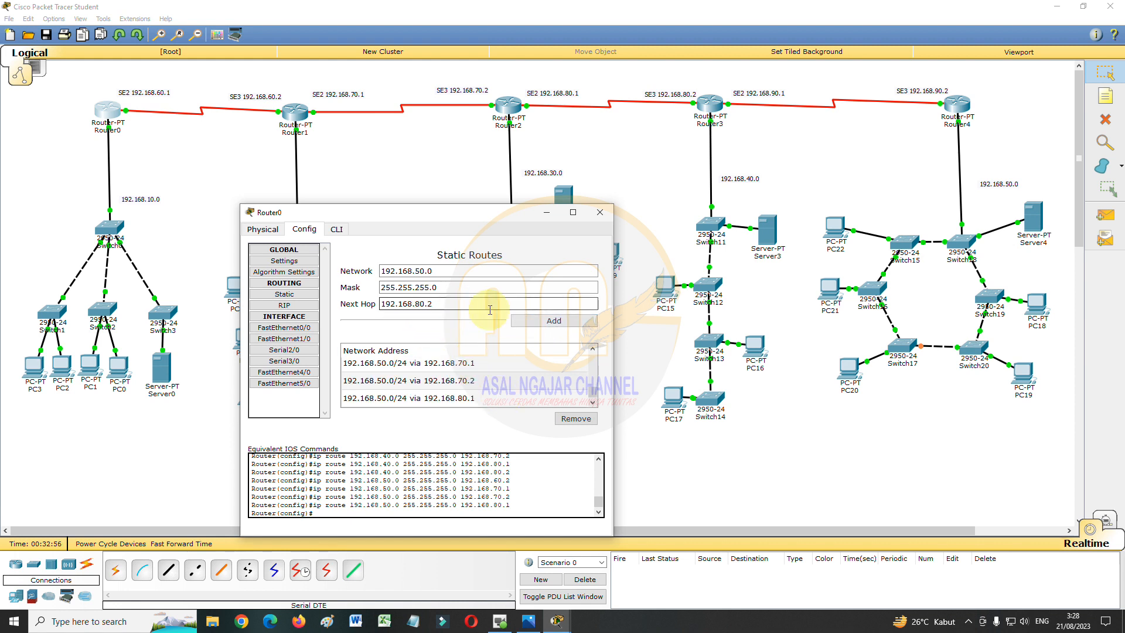
pyautogui.click(521, 321)
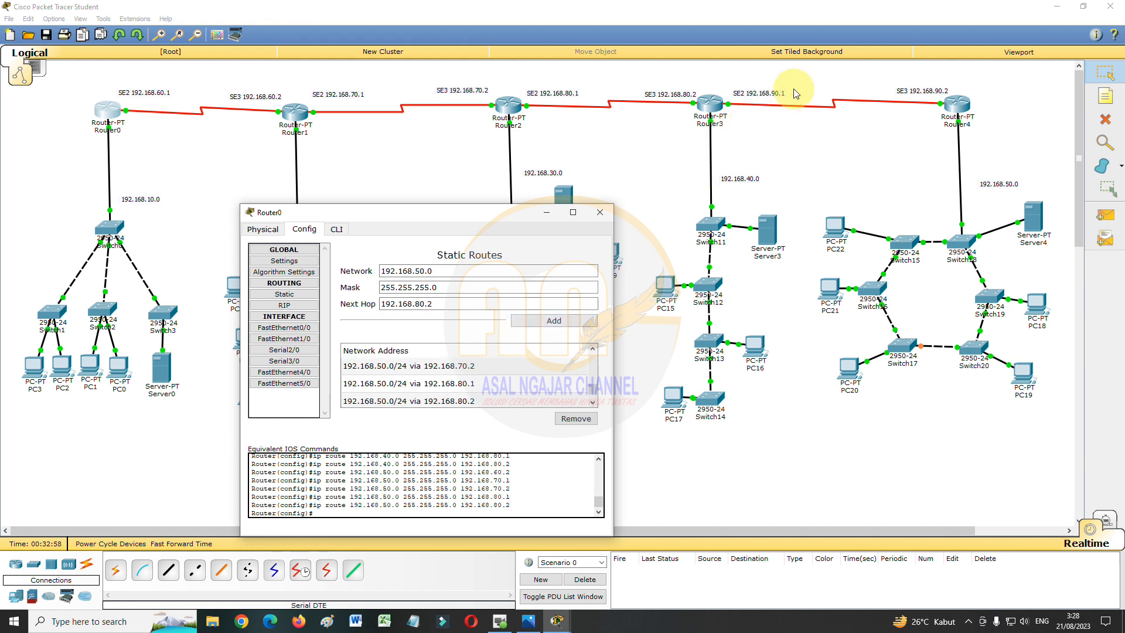
# - Add a static route on Router0 to network 192.168.50.0 with next hop 192.168.90.1
pyautogui.moveTo(435, 304); pyautogui.dragTo(418, 306)
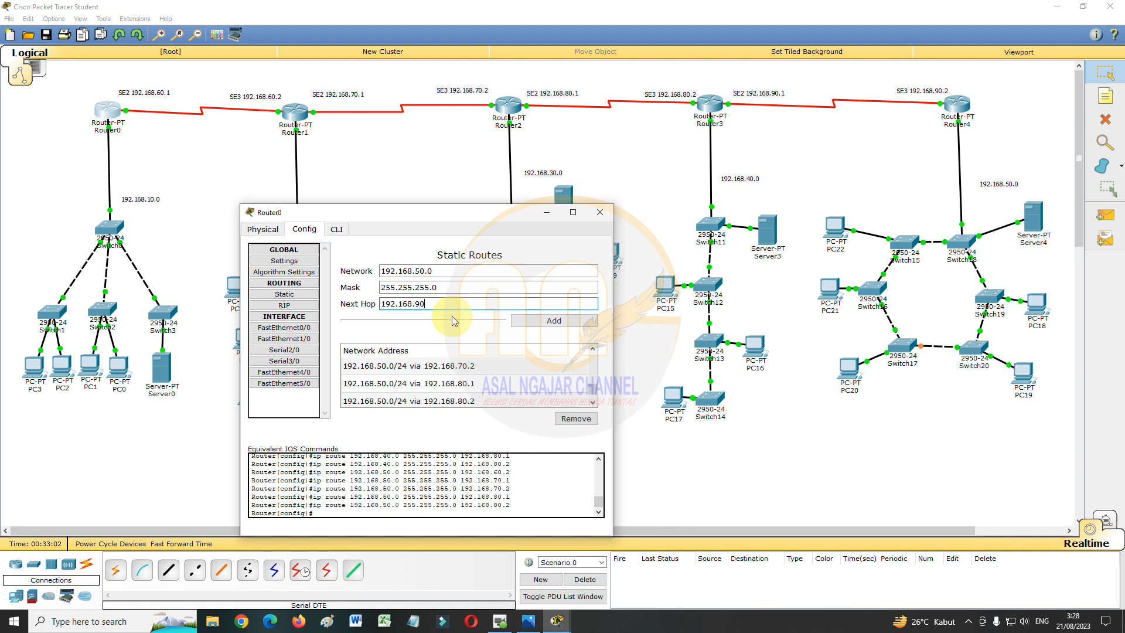
pyautogui.write('90.1')
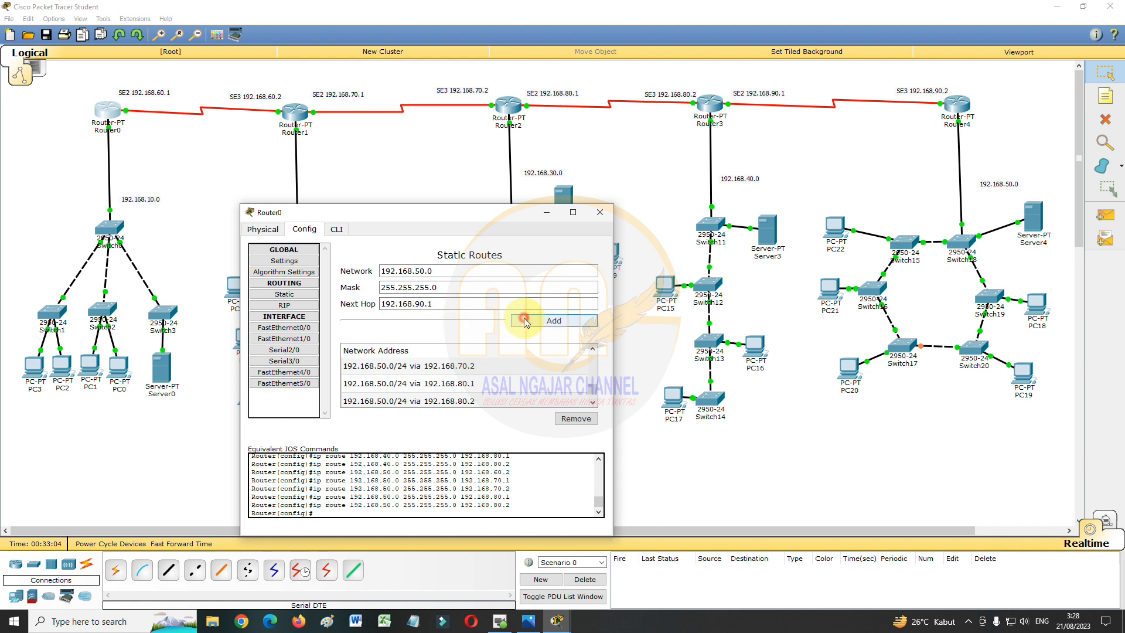
pyautogui.click(531, 320)
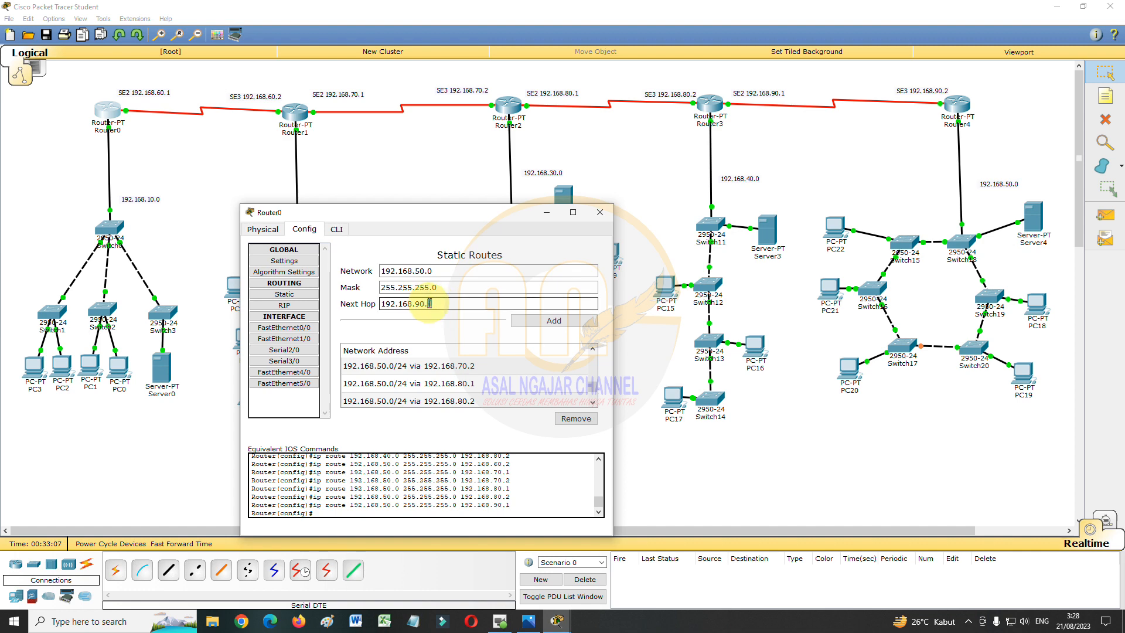
# - Add a static route on Router0 to network 192.168.50.0 with next hop 192.168.90.2, review the route list and close the router's settings
pyautogui.moveTo(429, 303); pyautogui.dragTo(450, 323)
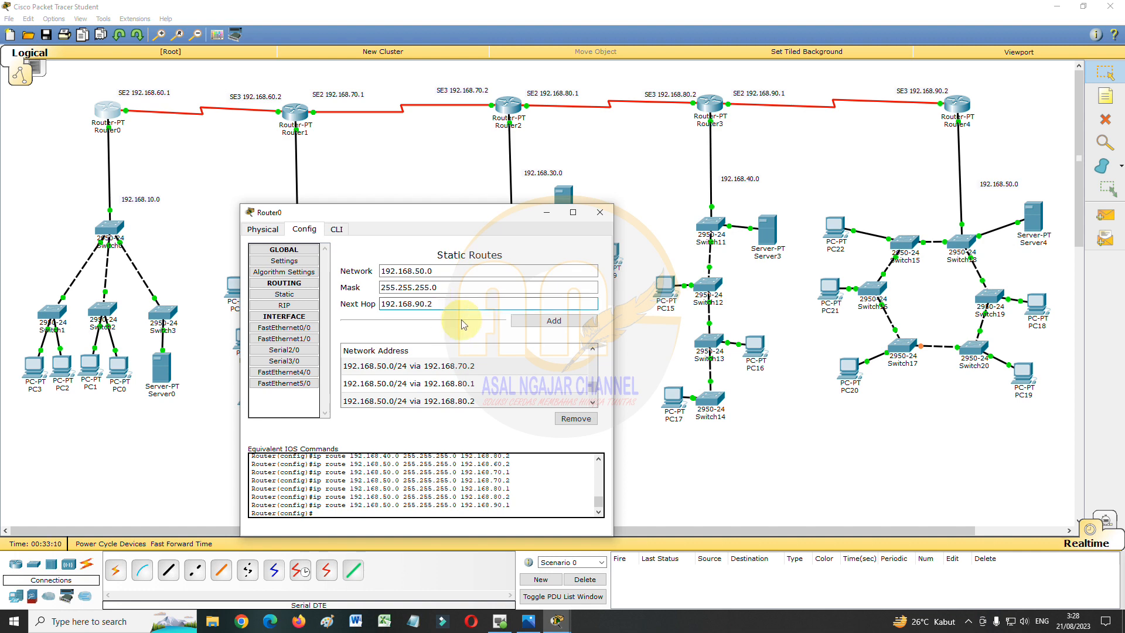
pyautogui.click(536, 320)
pyautogui.moveTo(478, 219); pyautogui.dragTo(614, 154)
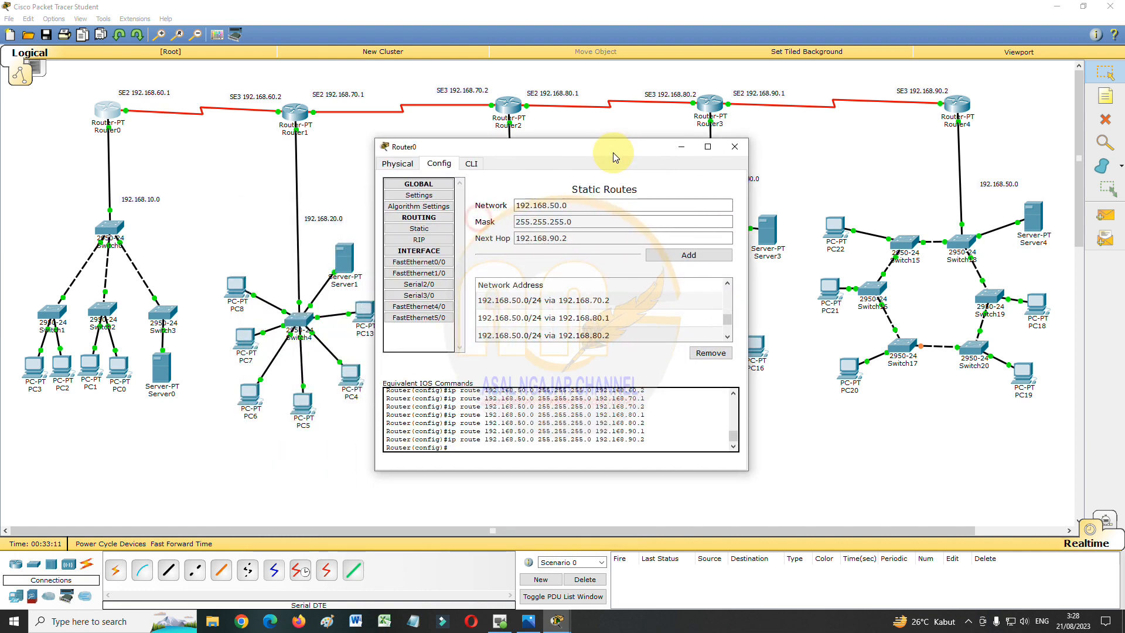
pyautogui.moveTo(732, 319); pyautogui.dragTo(733, 339)
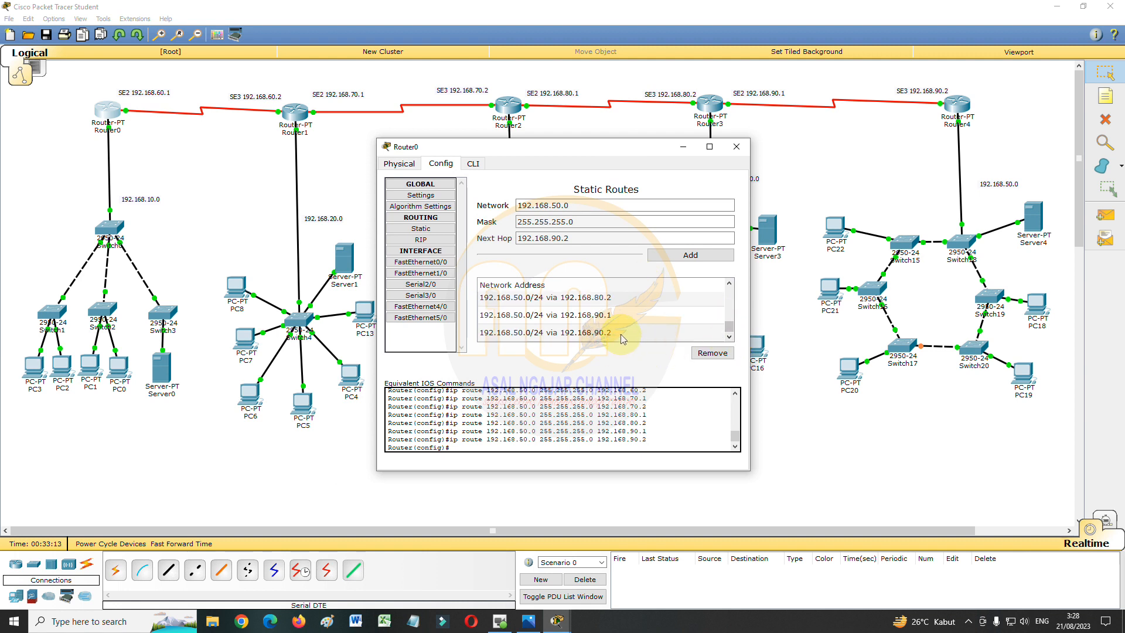
pyautogui.scroll(2, 598, 335)
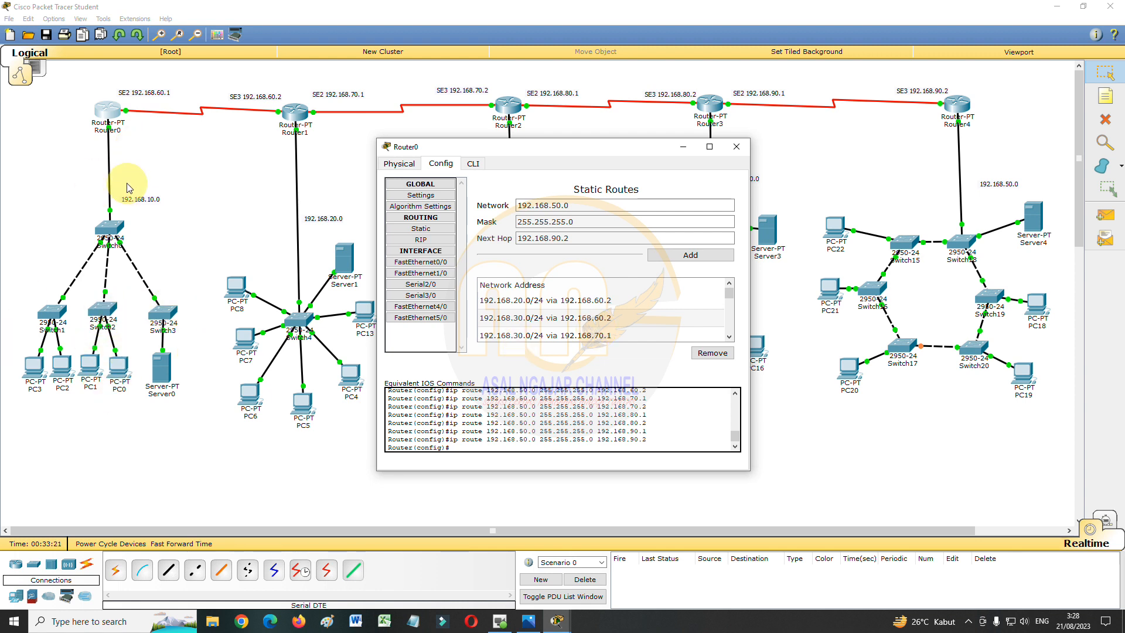
pyautogui.click(738, 147)
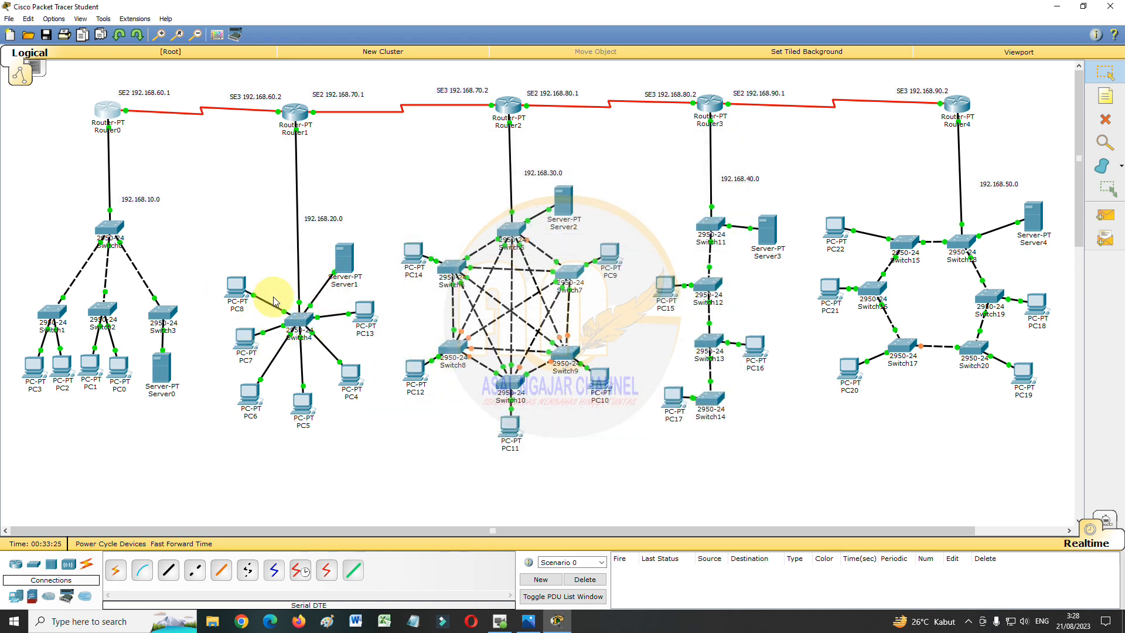
# - Add a static route on Router1 to network 192.168.10.0 with mask 255.255.255.0 and next hop 192.168.60.1
pyautogui.click(292, 117)
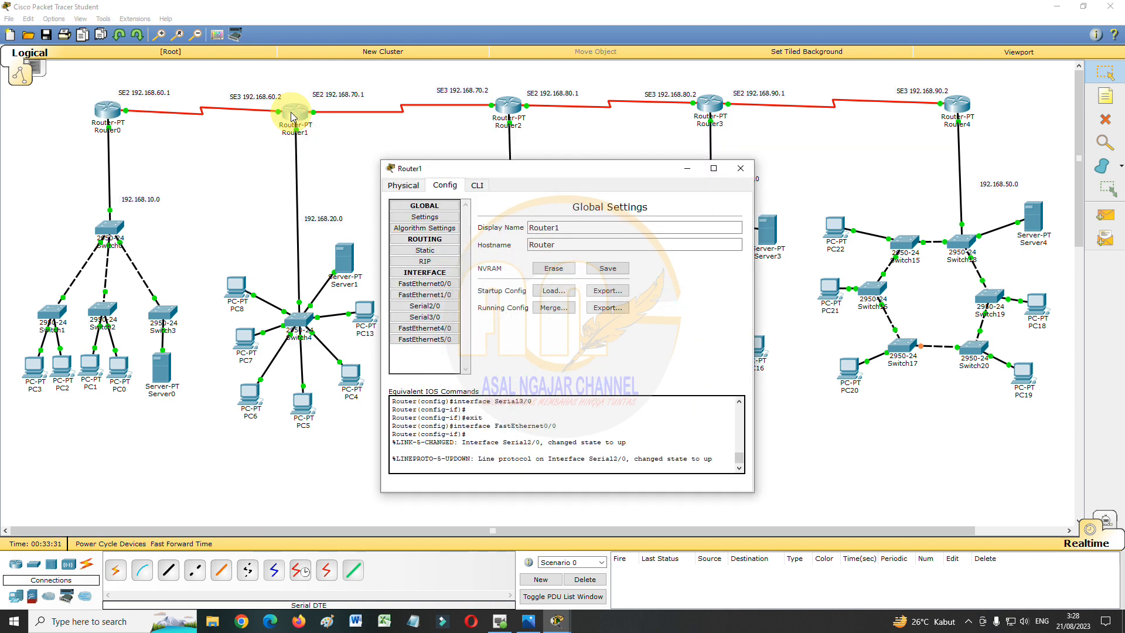
pyautogui.click(434, 251)
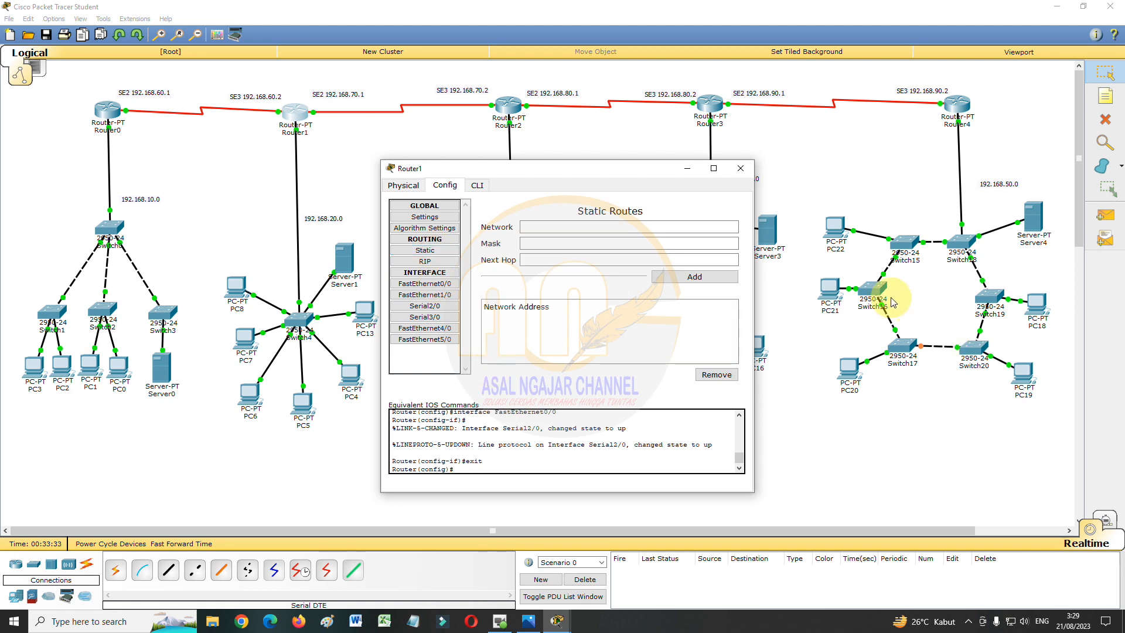
pyautogui.moveTo(589, 176); pyautogui.dragTo(673, 295)
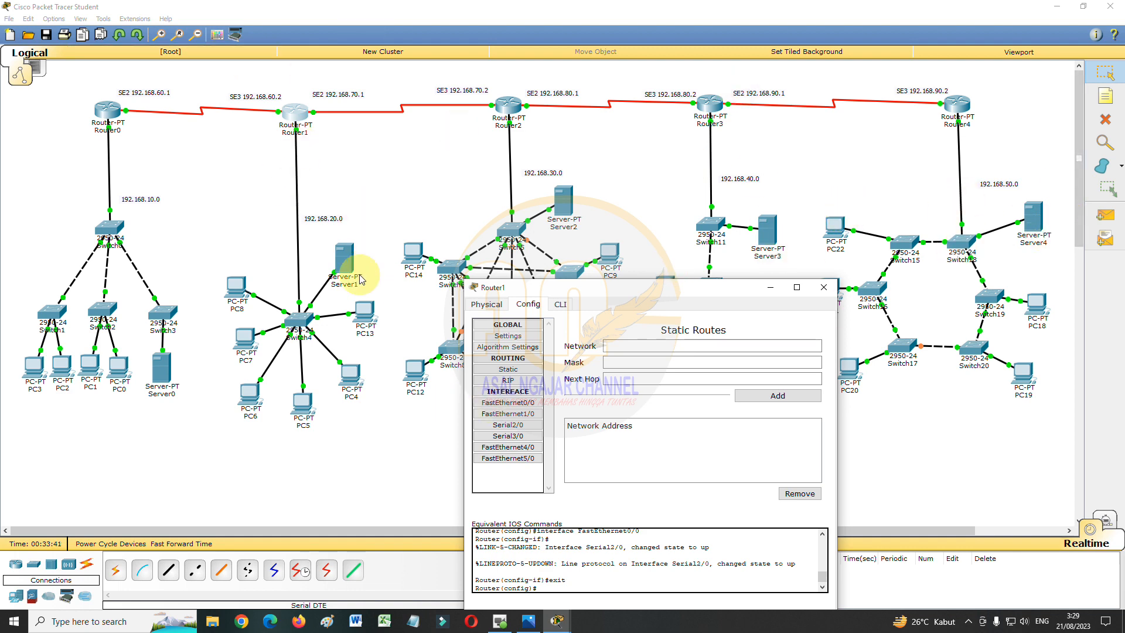
pyautogui.moveTo(671, 288); pyautogui.dragTo(679, 239)
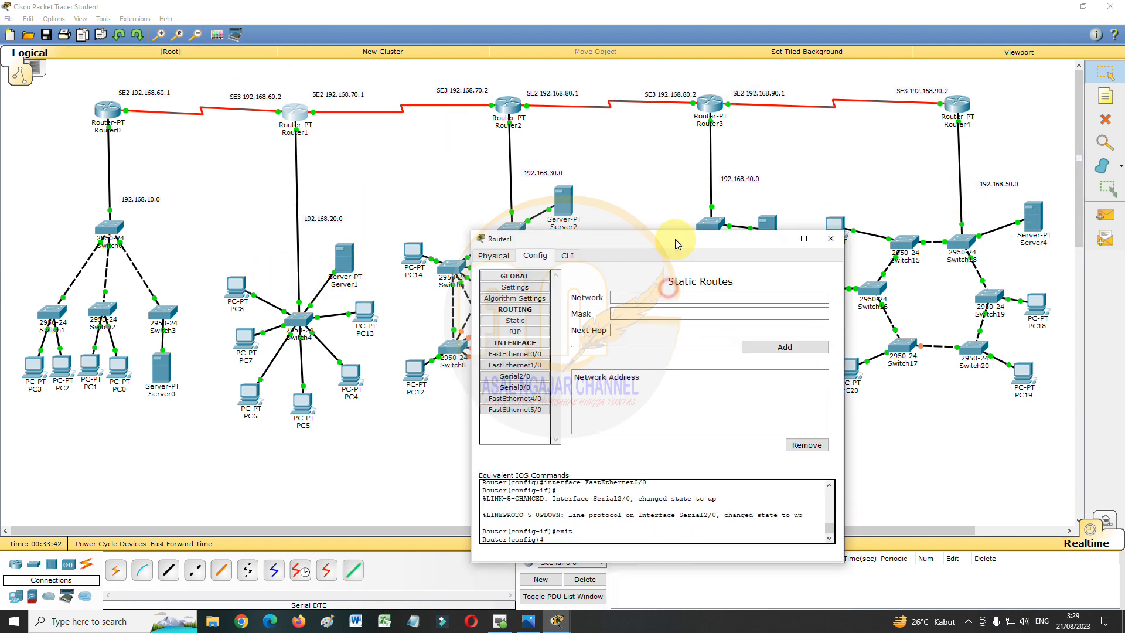
pyautogui.click(633, 302)
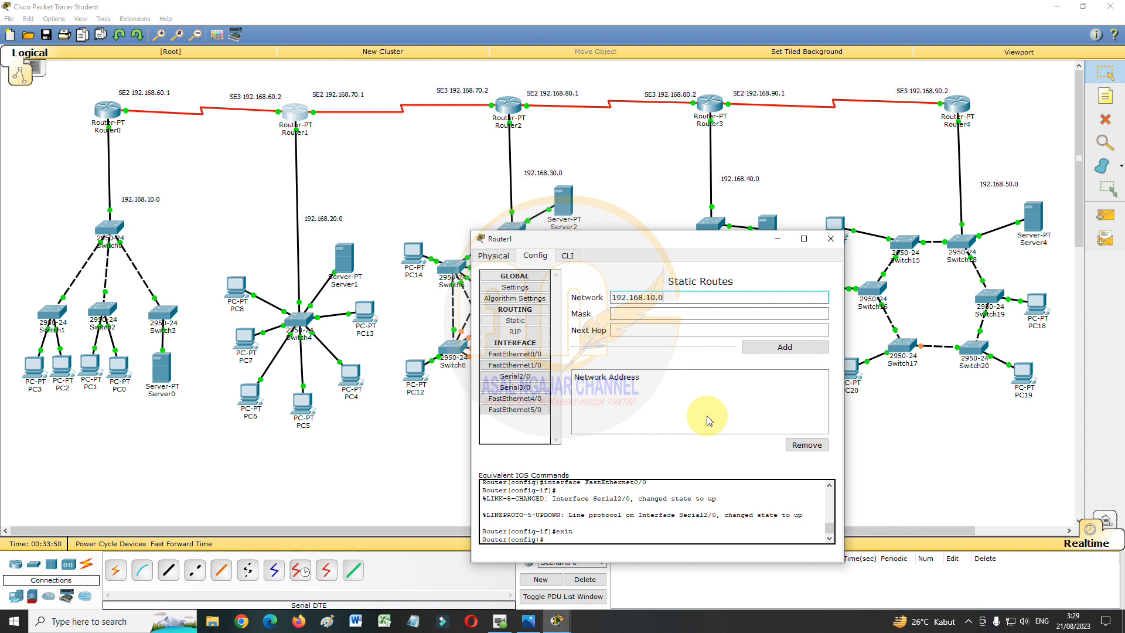
pyautogui.click(680, 312)
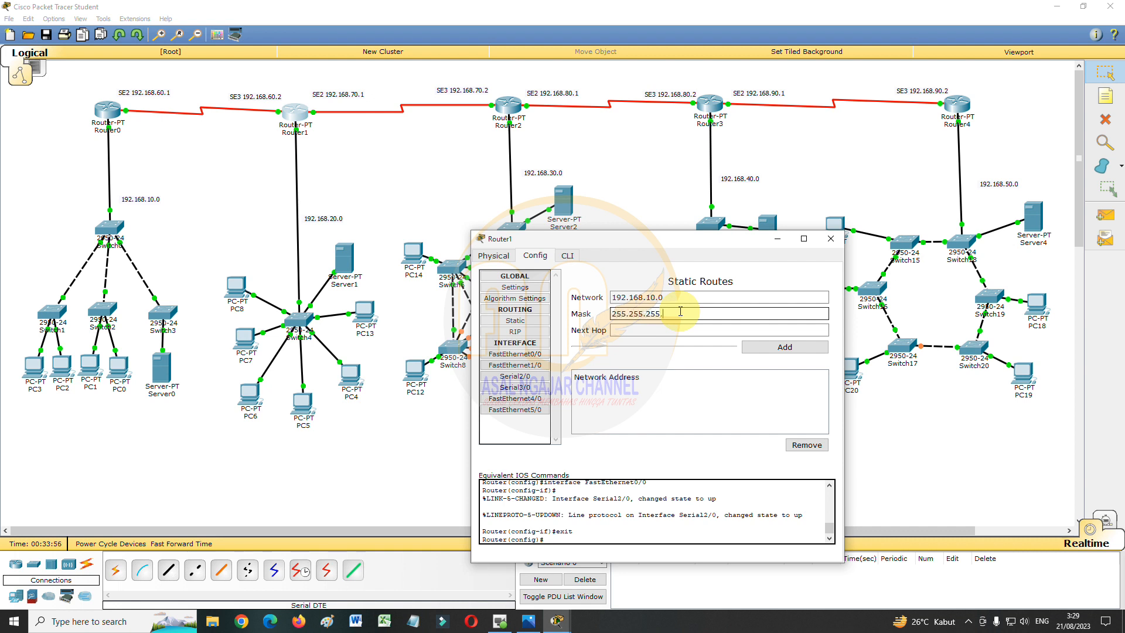
pyautogui.click(665, 330)
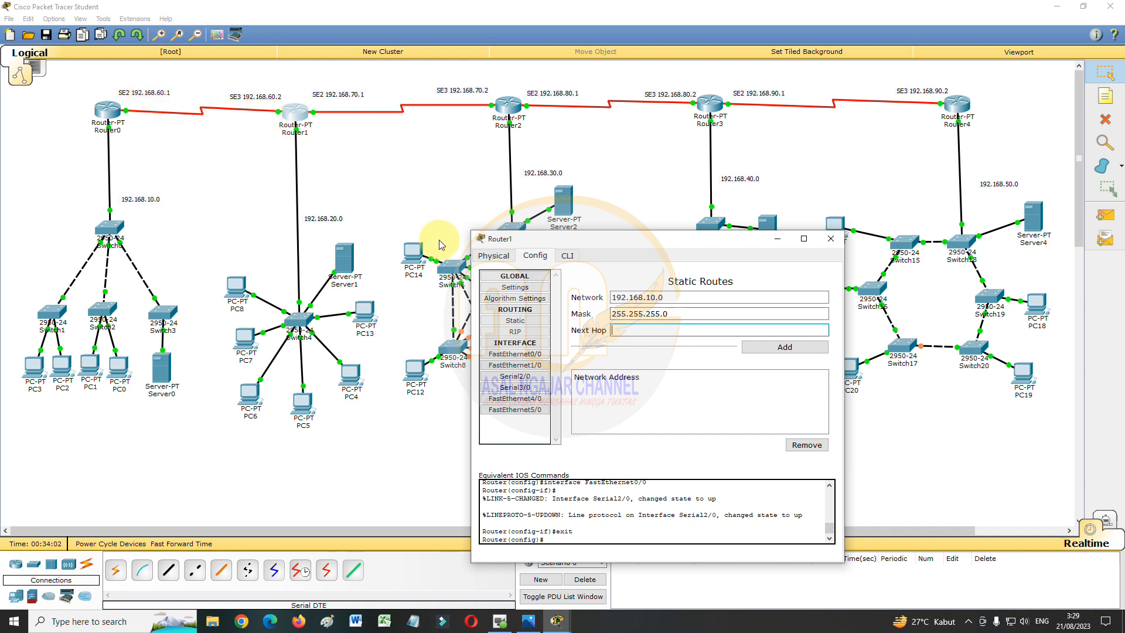
pyautogui.write('192.168.60.1')
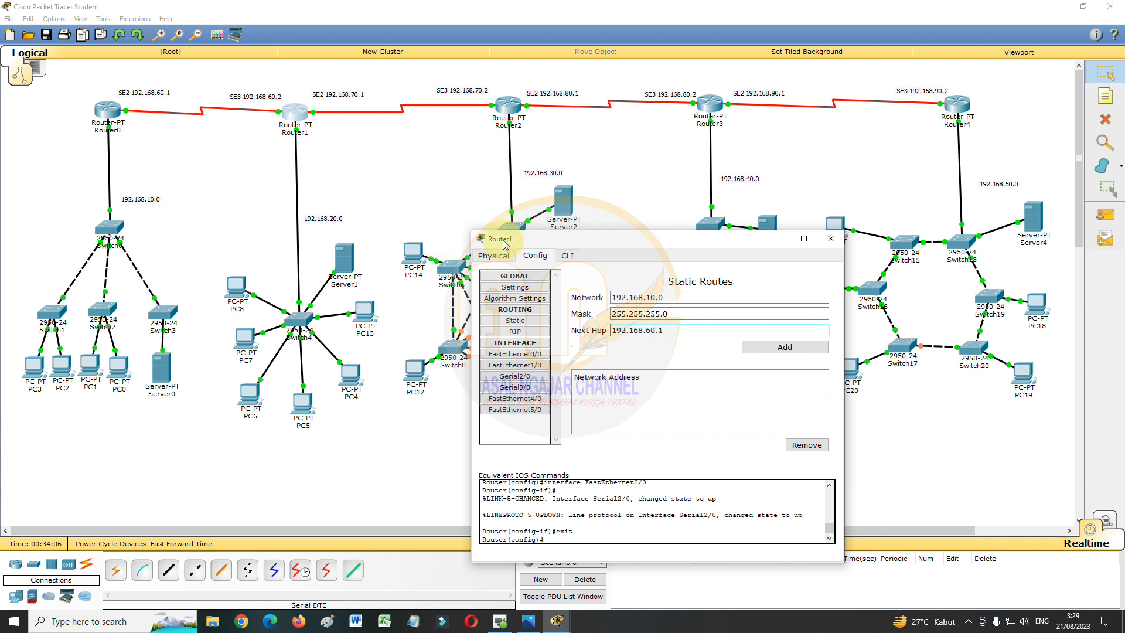
pyautogui.click(784, 349)
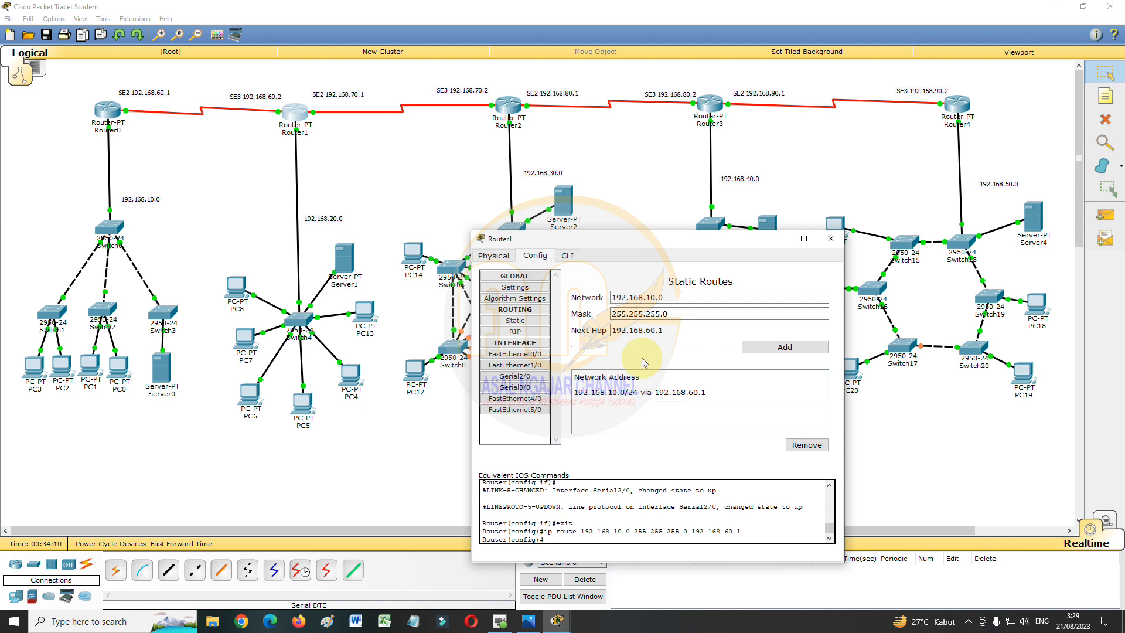
# - Add a static route on Router1 to network 192.168.30.0 with next hop 192.168.70.2
pyautogui.moveTo(682, 249); pyautogui.dragTo(816, 164)
pyautogui.click(832, 221)
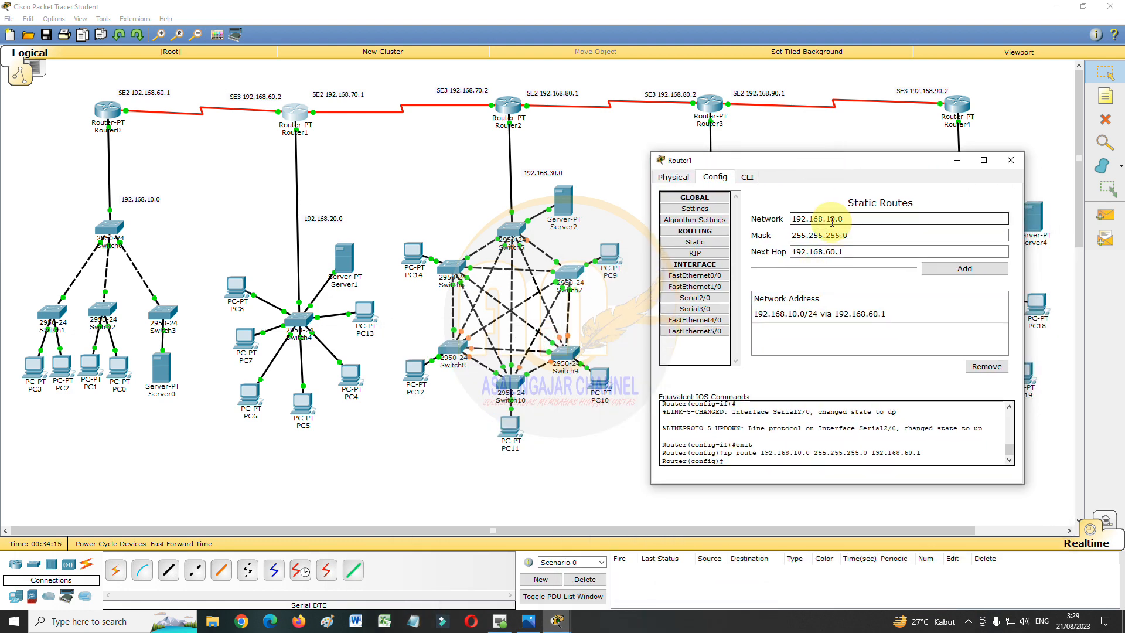
pyautogui.moveTo(831, 221); pyautogui.dragTo(826, 220)
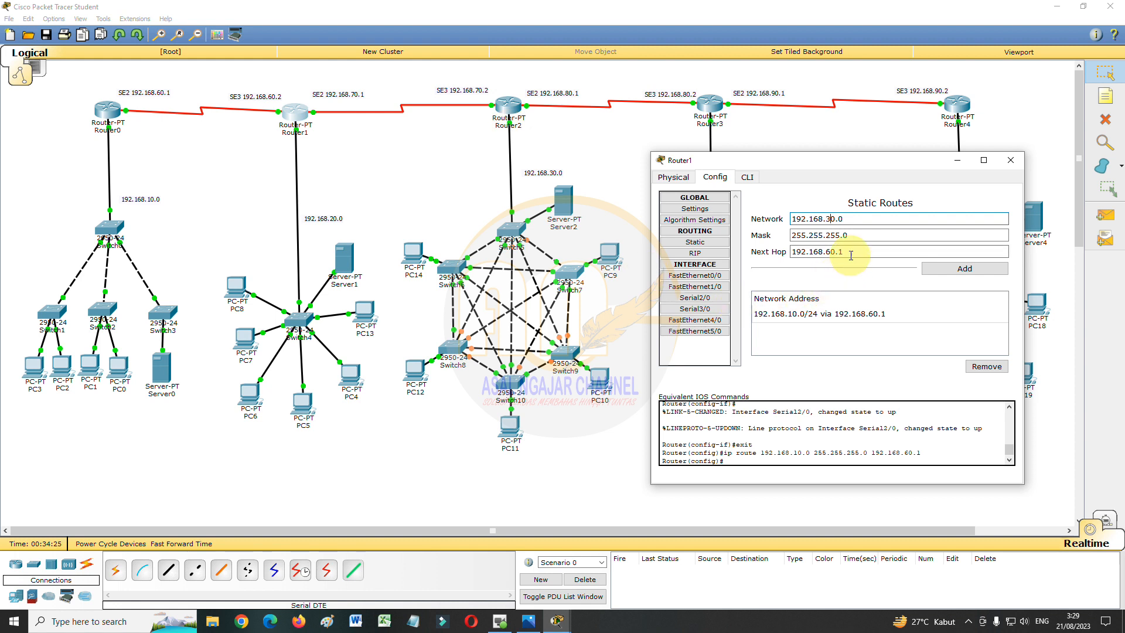
pyautogui.moveTo(850, 251); pyautogui.dragTo(831, 252)
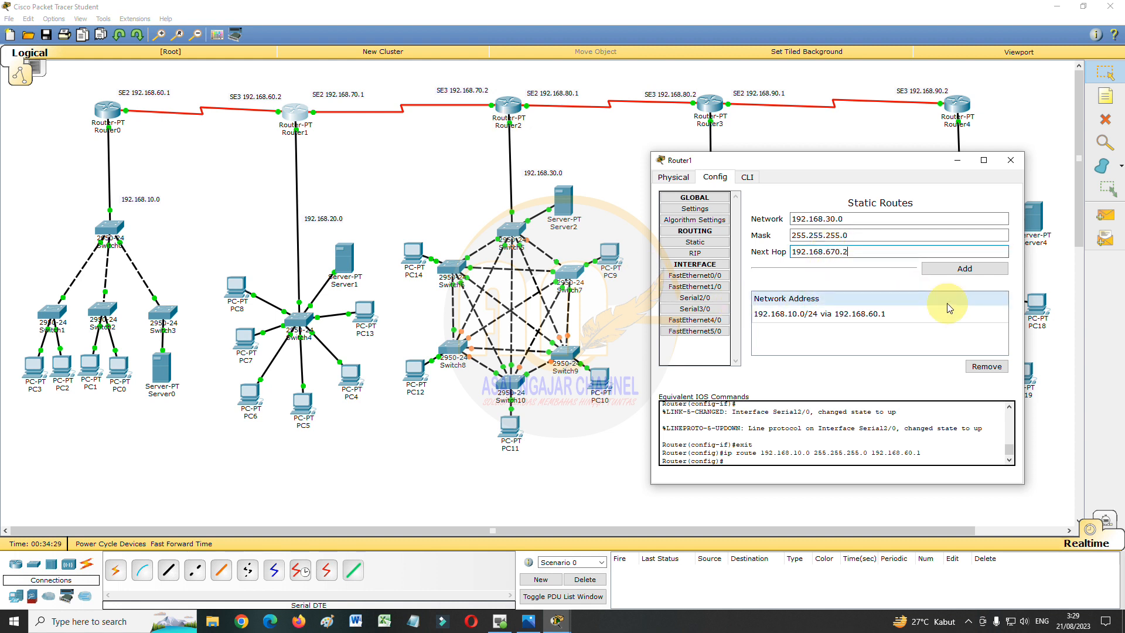
pyautogui.click(826, 247)
pyautogui.click(940, 267)
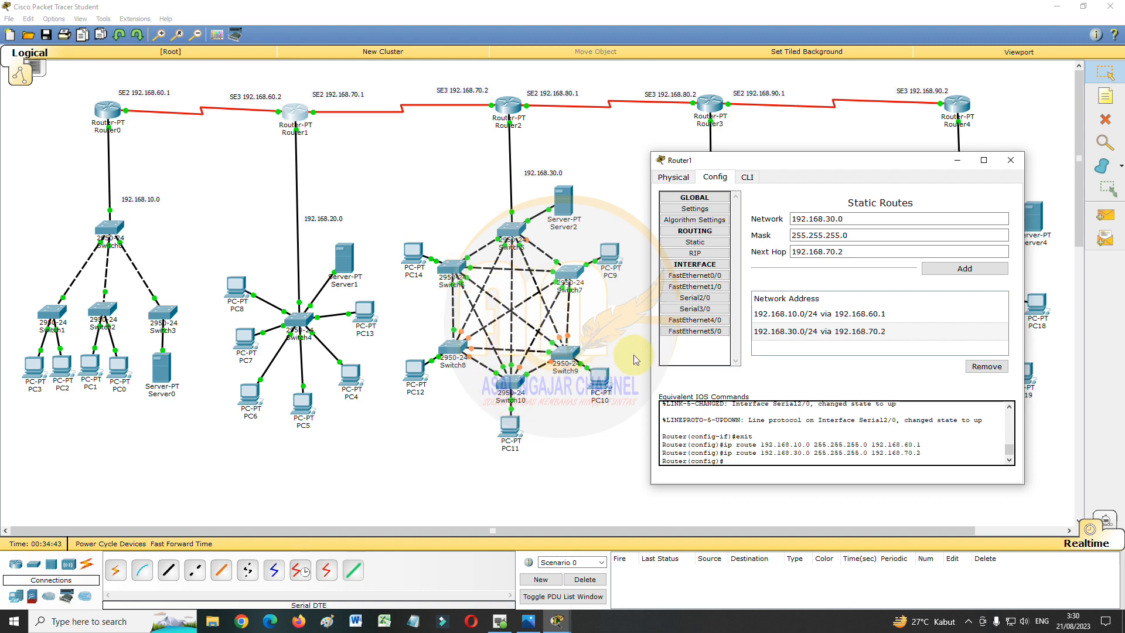
# - Add a static route on Router1 to network 192.168.40.0 with next hop 192.168.70.2
pyautogui.moveTo(785, 159); pyautogui.dragTo(703, 176)
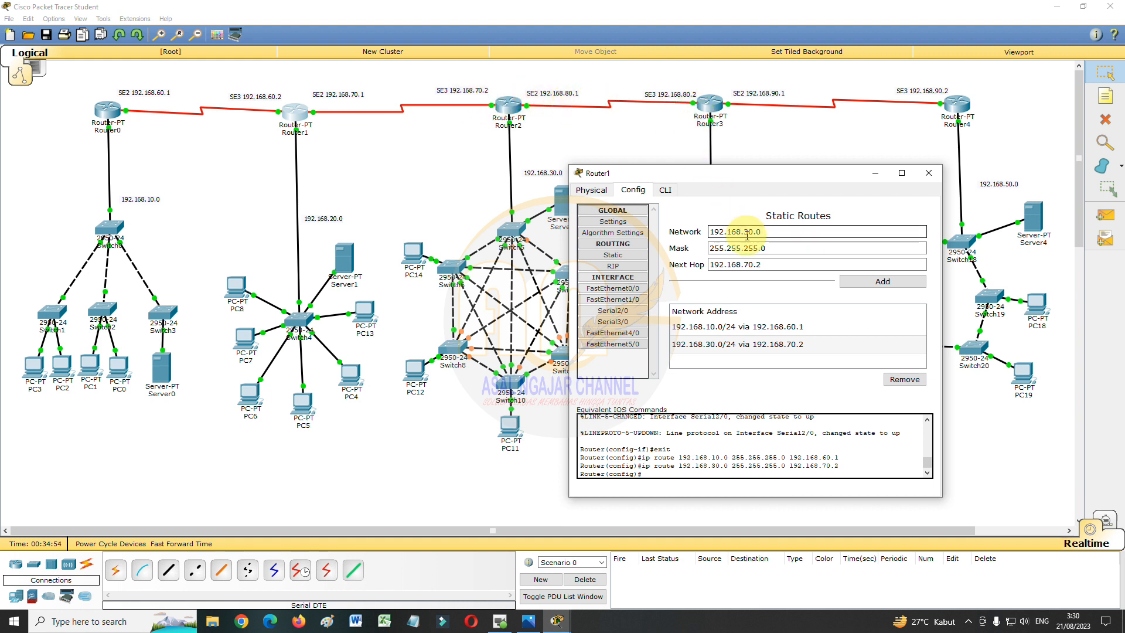
pyautogui.moveTo(743, 233); pyautogui.dragTo(748, 235)
pyautogui.click(770, 249)
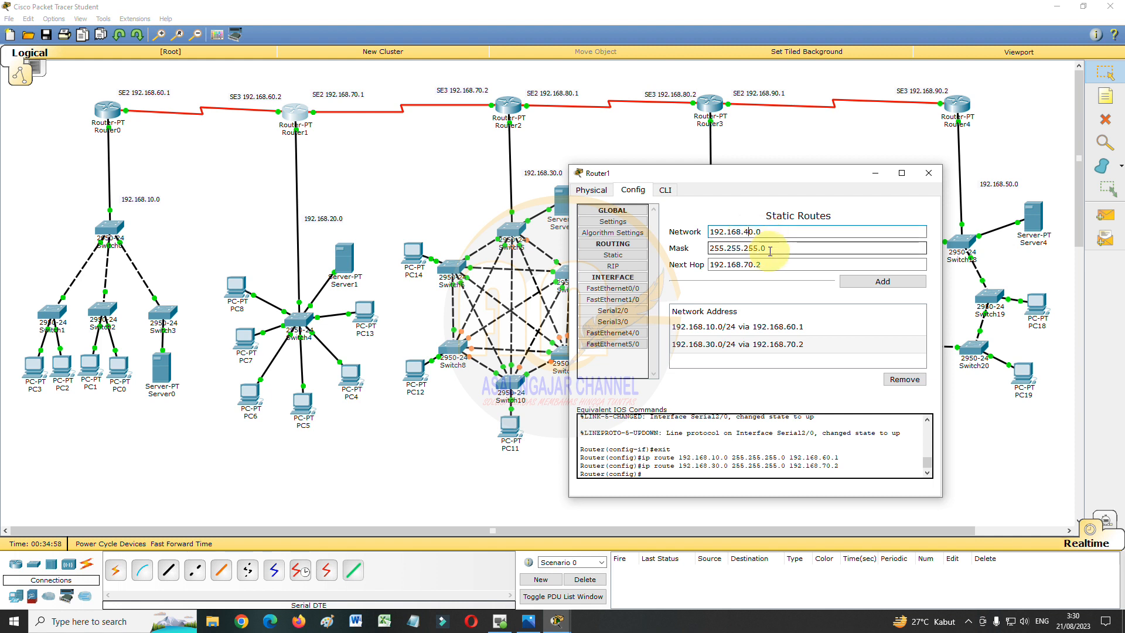
pyautogui.click(748, 266)
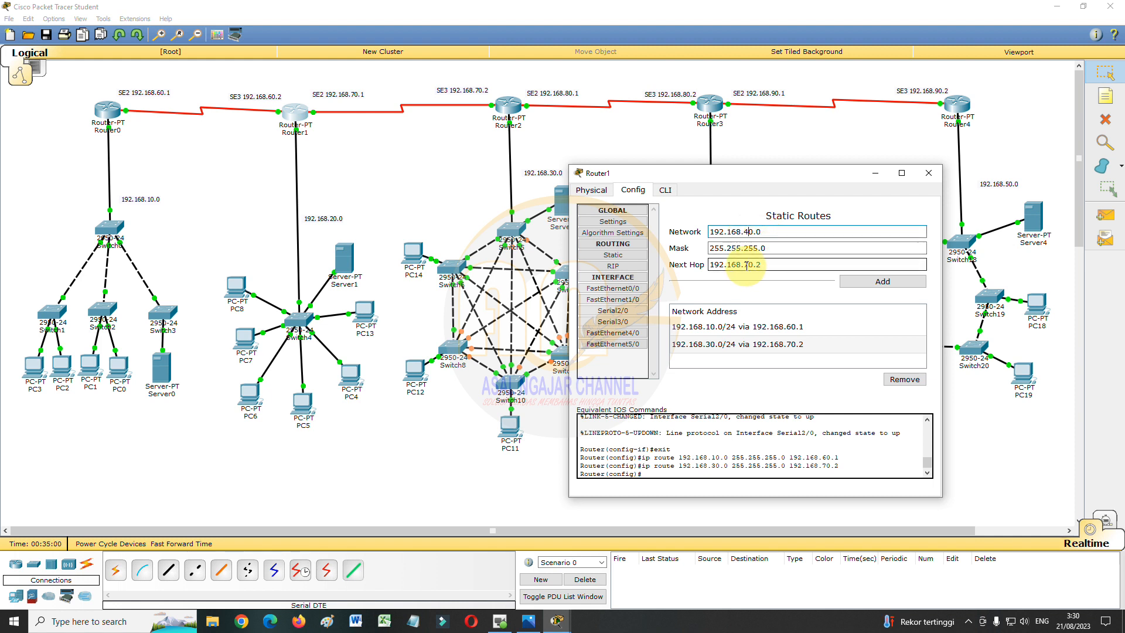
pyautogui.click(870, 291)
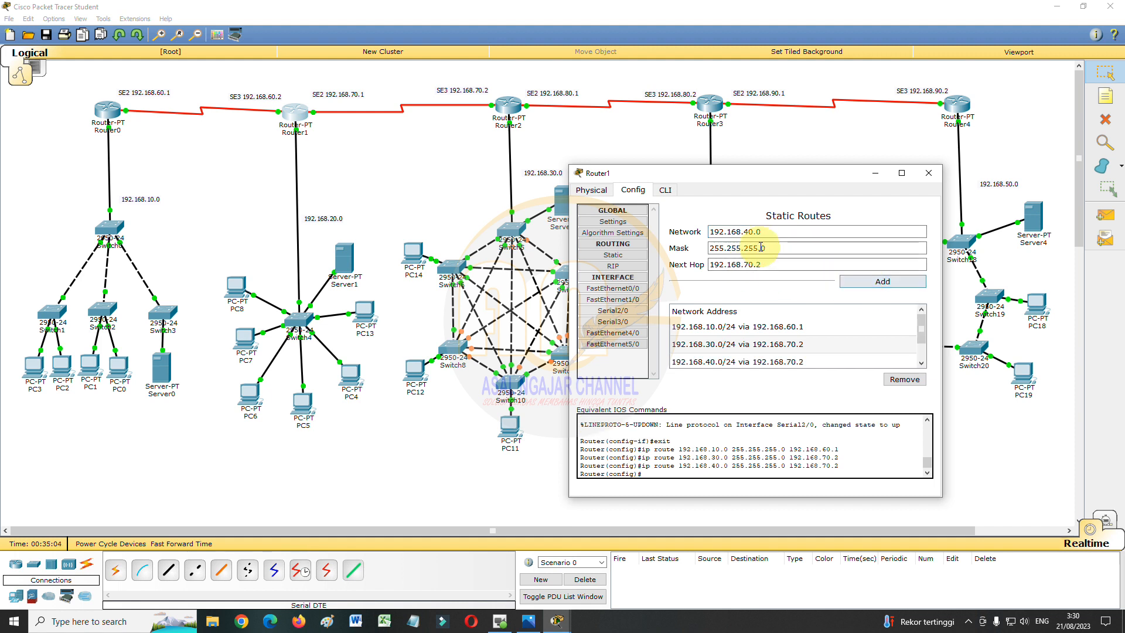
# - Add static routes on Router1 to network 192.168.40.0 with next hops 192.168.80.1 and 192.168.80.2
pyautogui.moveTo(763, 265); pyautogui.dragTo(746, 267)
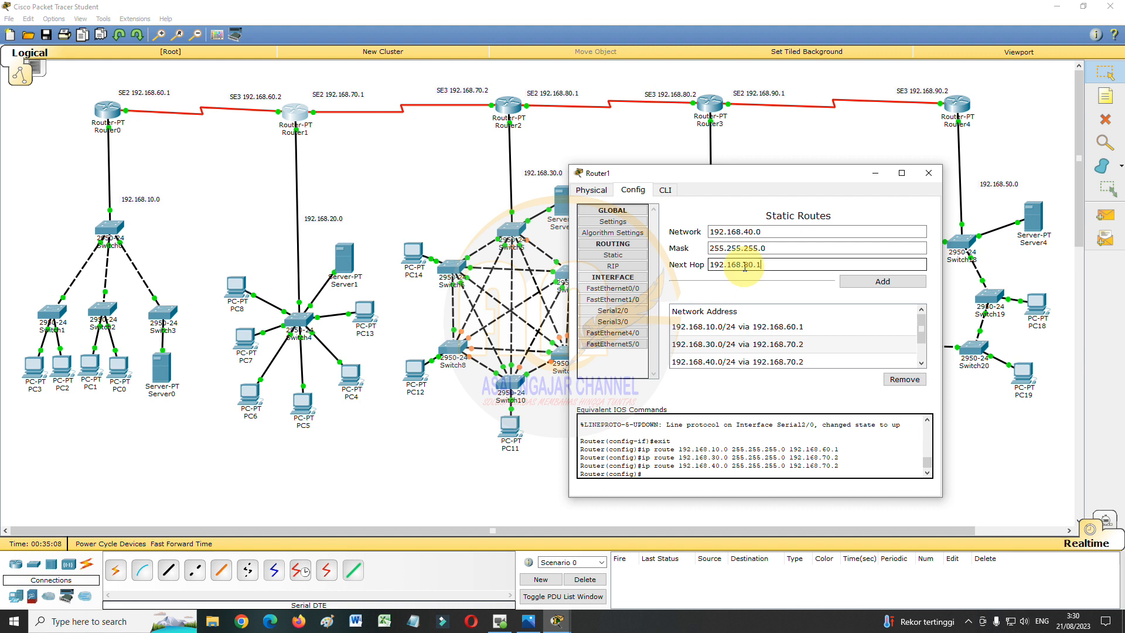
pyautogui.click(856, 282)
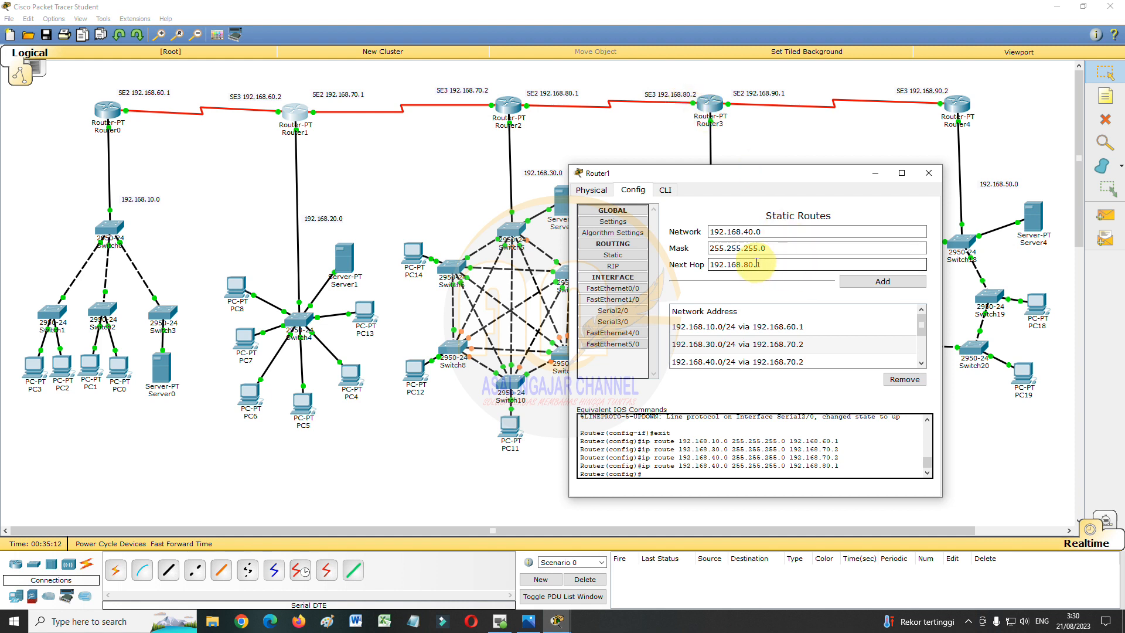
pyautogui.moveTo(760, 264); pyautogui.dragTo(757, 264)
pyautogui.write('2')
pyautogui.click(866, 286)
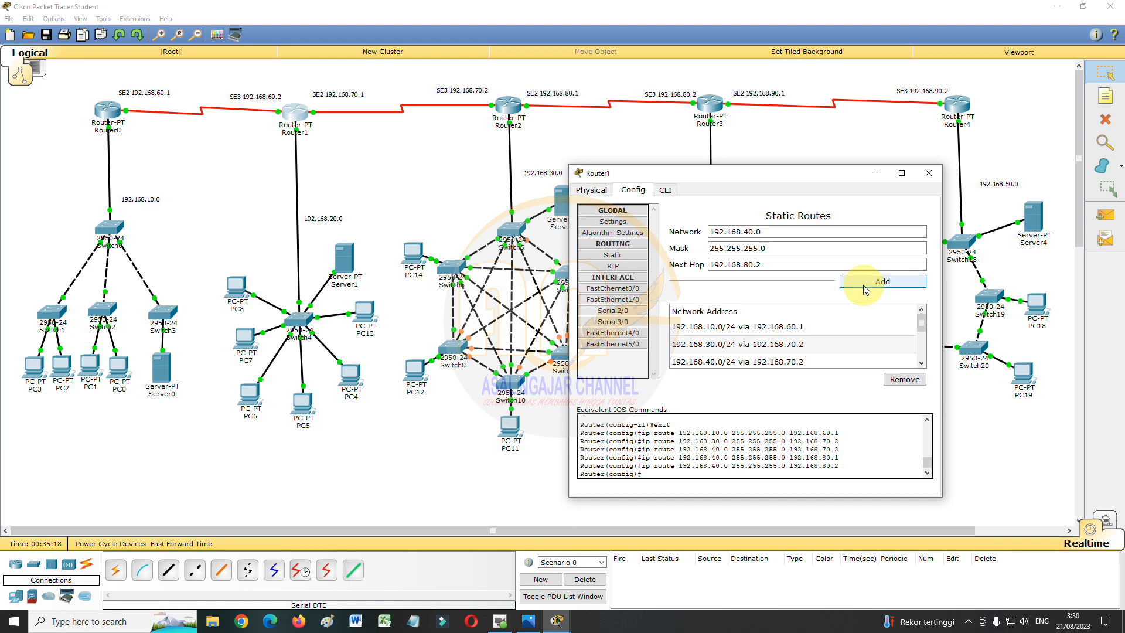
# - Add a static route on Router1 to network 192.168.50.0 with next hop 192.168.70.2
pyautogui.moveTo(773, 173); pyautogui.dragTo(726, 197)
pyautogui.click(742, 246)
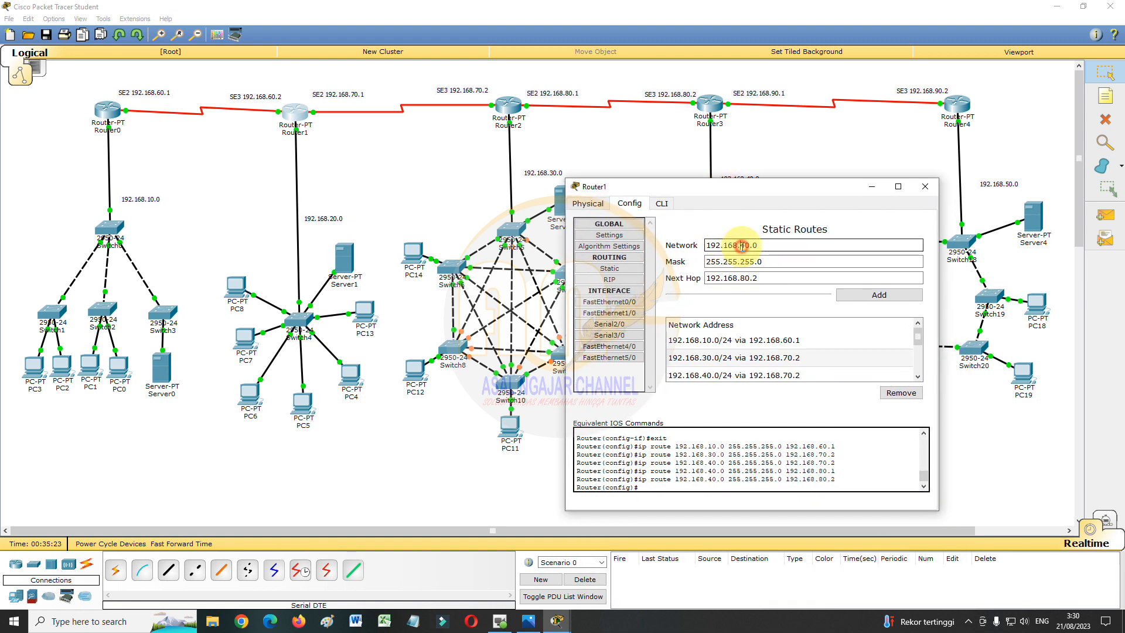
pyautogui.moveTo(741, 246); pyautogui.dragTo(745, 247)
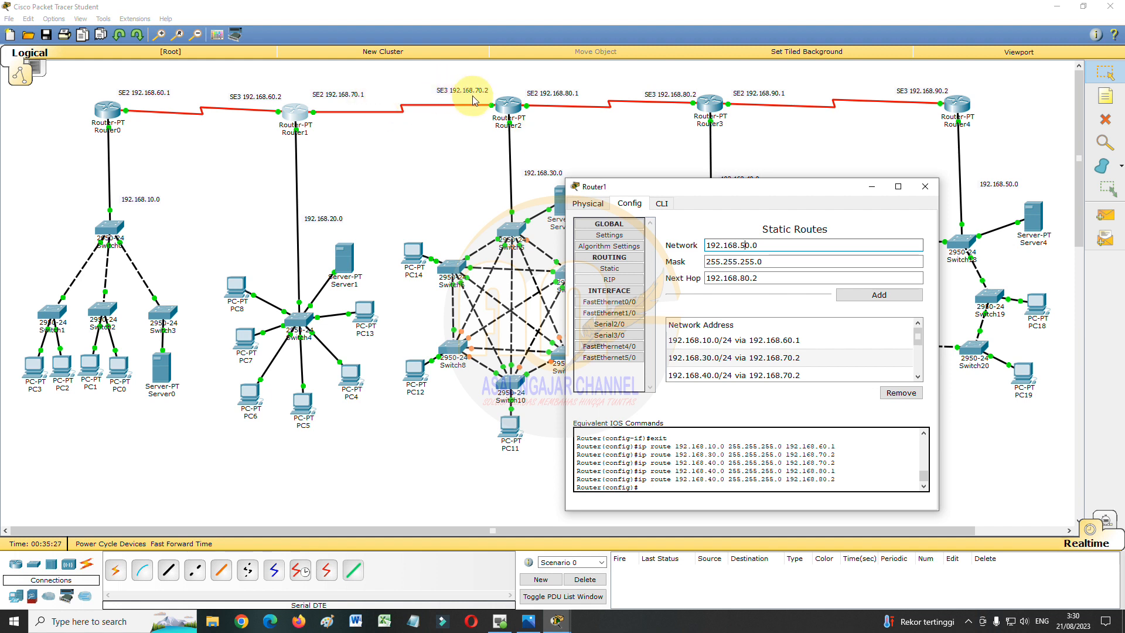
pyautogui.moveTo(752, 278); pyautogui.dragTo(742, 279)
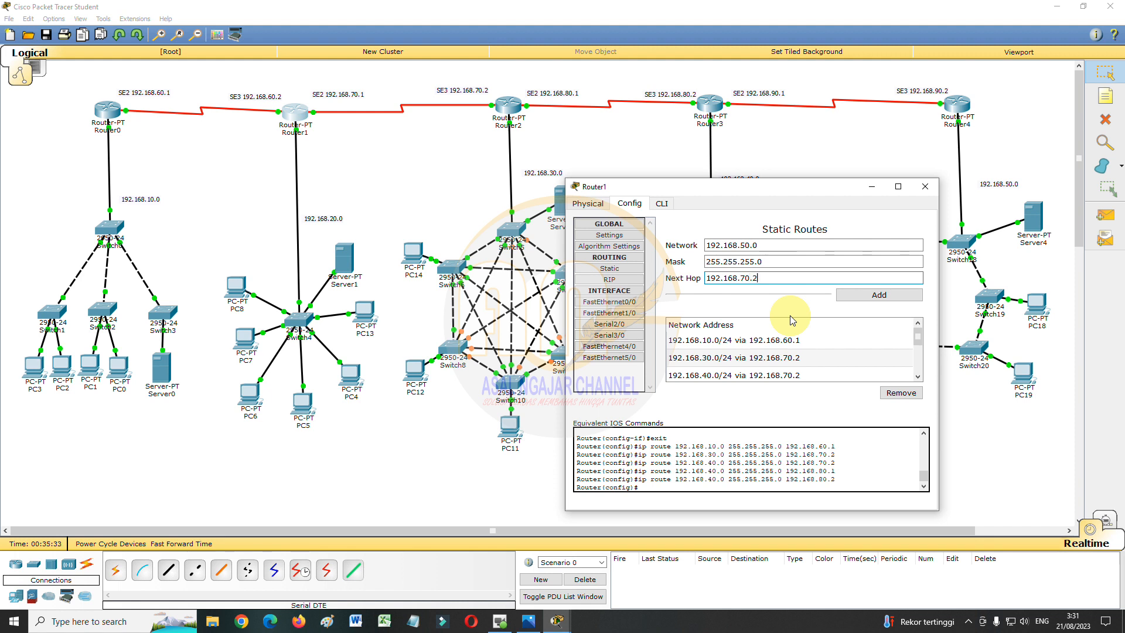
pyautogui.click(881, 295)
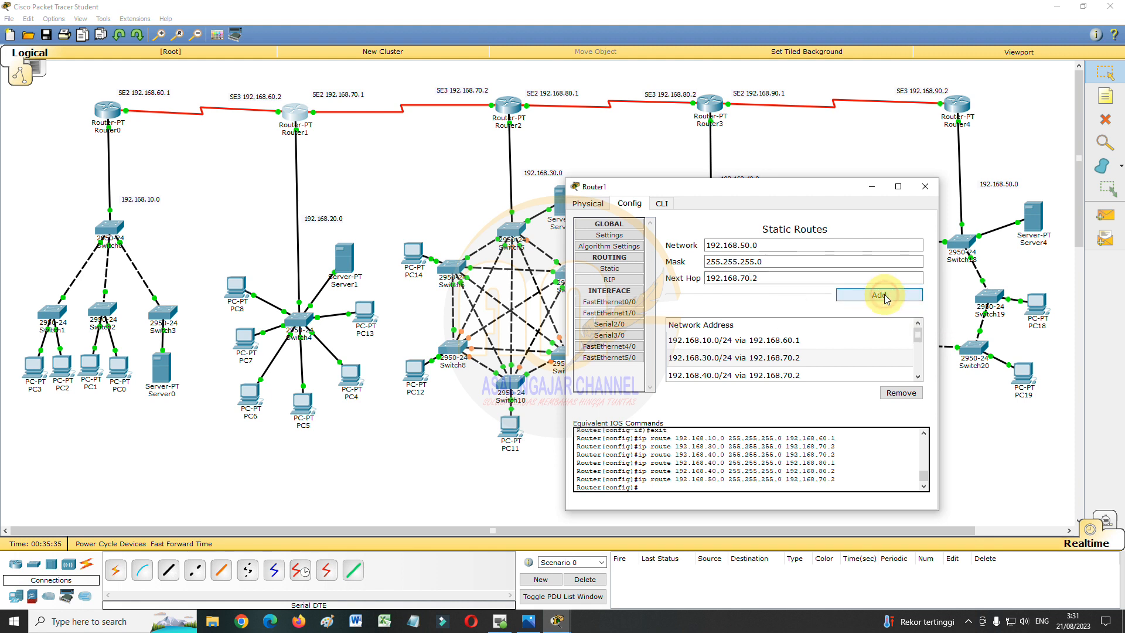
# - Add static routes on Router1 to network 192.168.50.0 with next hops 192.168.80.1 and 192.168.80.2
pyautogui.moveTo(757, 278); pyautogui.dragTo(741, 280)
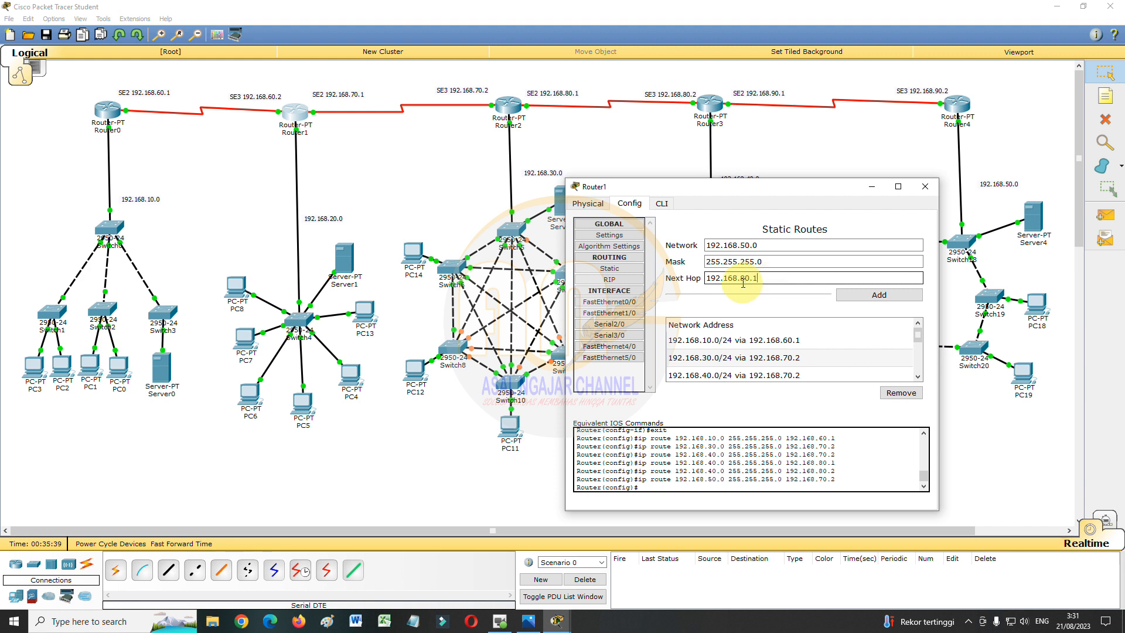
pyautogui.click(878, 294)
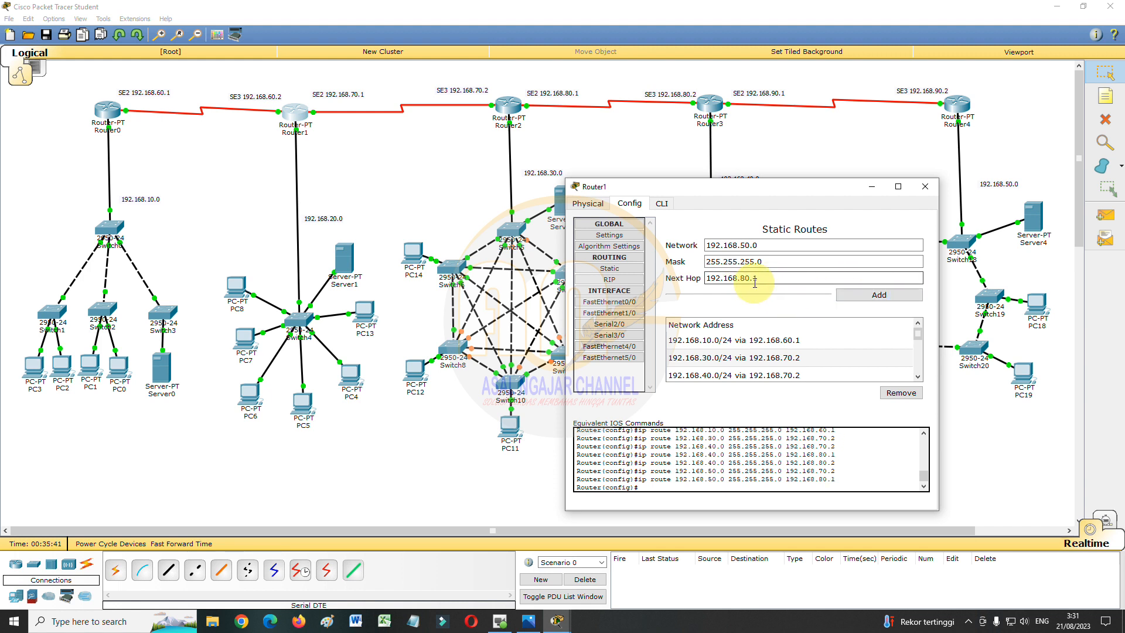
pyautogui.moveTo(753, 279); pyautogui.dragTo(763, 282)
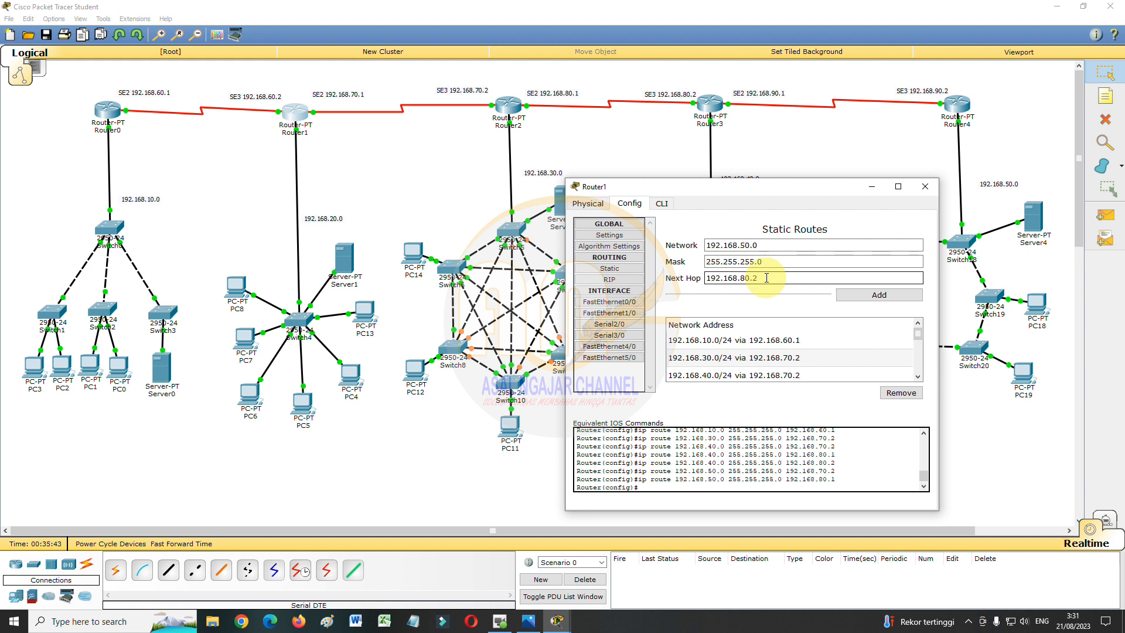
pyautogui.write('2')
pyautogui.click(852, 294)
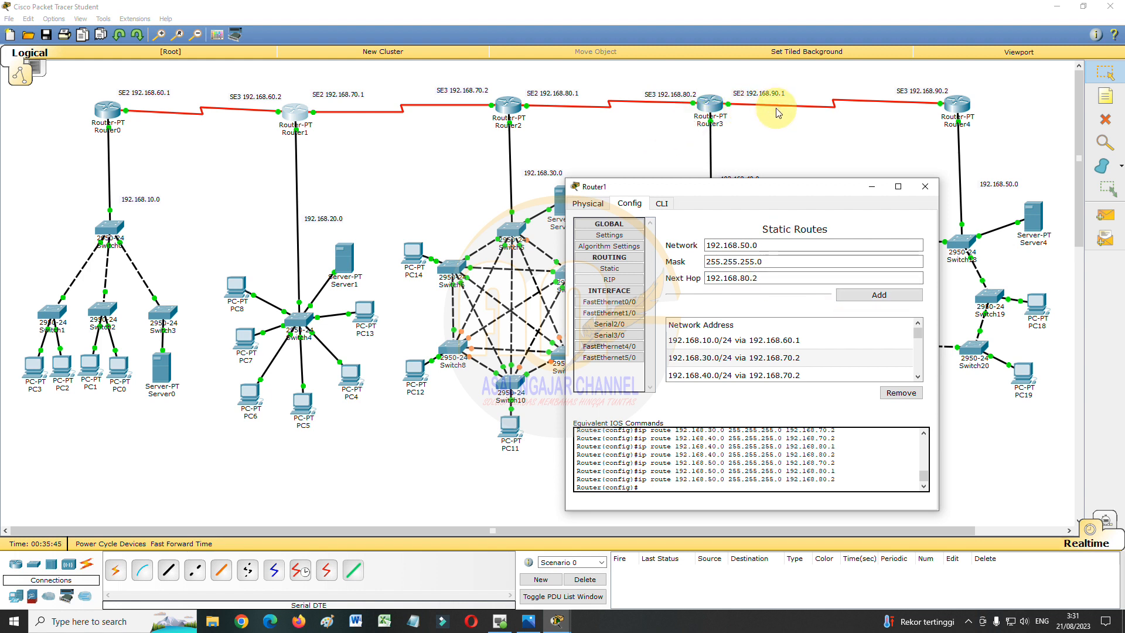
# - Add a static route on Router1 to network 192.168.50.0 with next hop 192.168.90.1
pyautogui.moveTo(757, 279); pyautogui.dragTo(742, 279)
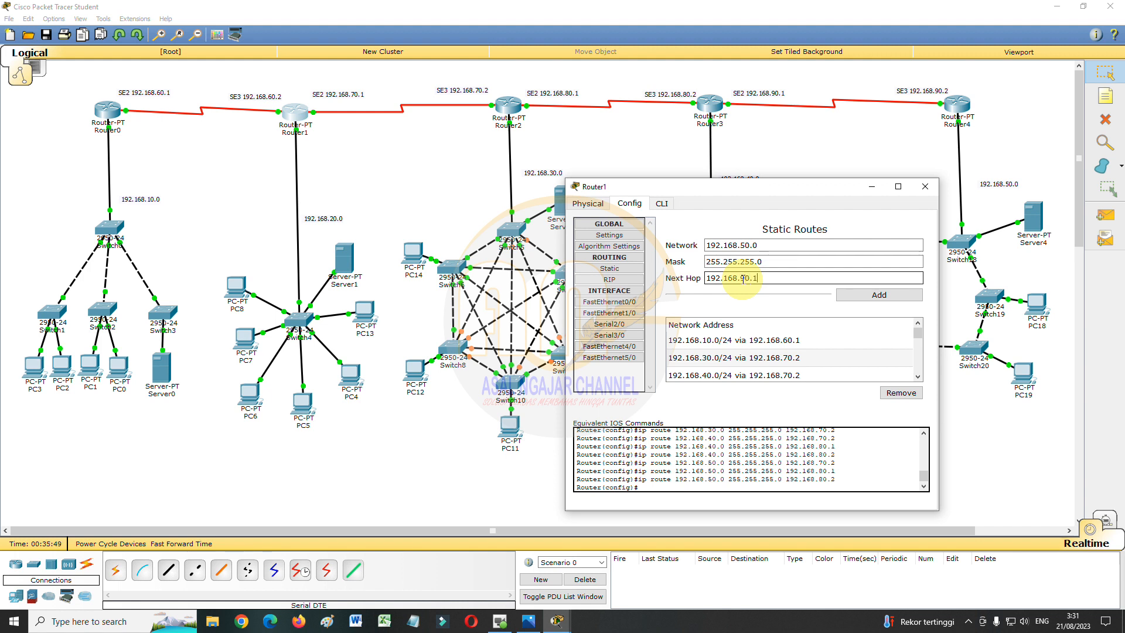
pyautogui.write('90.1')
pyautogui.click(850, 294)
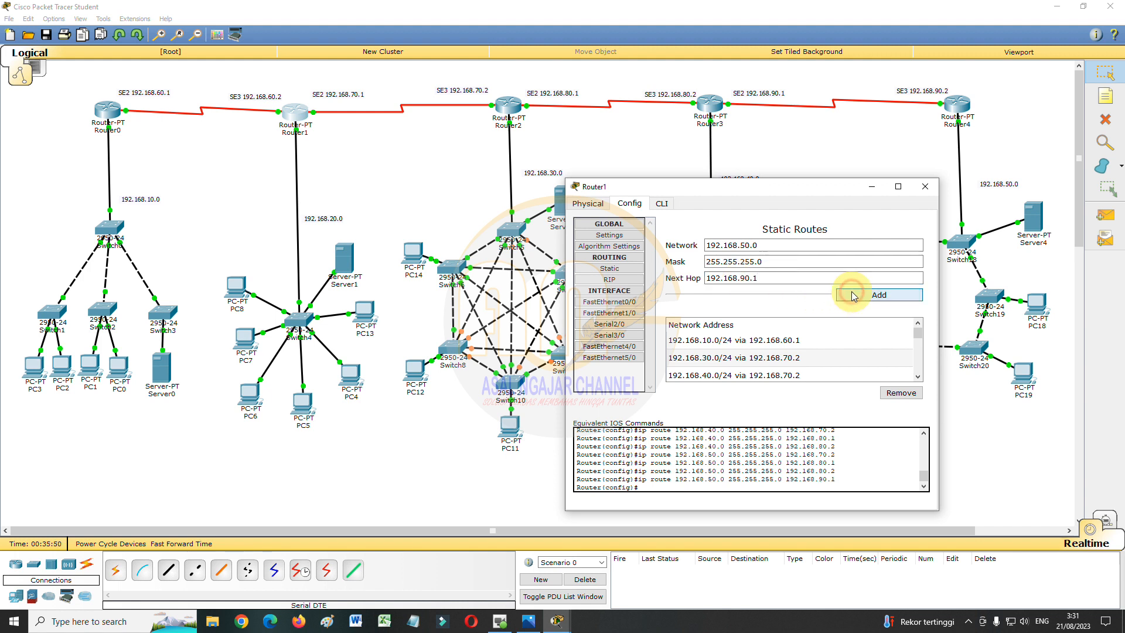
# - Add a static route on Router1 to network 192.168.50.0 with next hop 192.168.90.2 and close its configuration
pyautogui.doubleClick(762, 278)
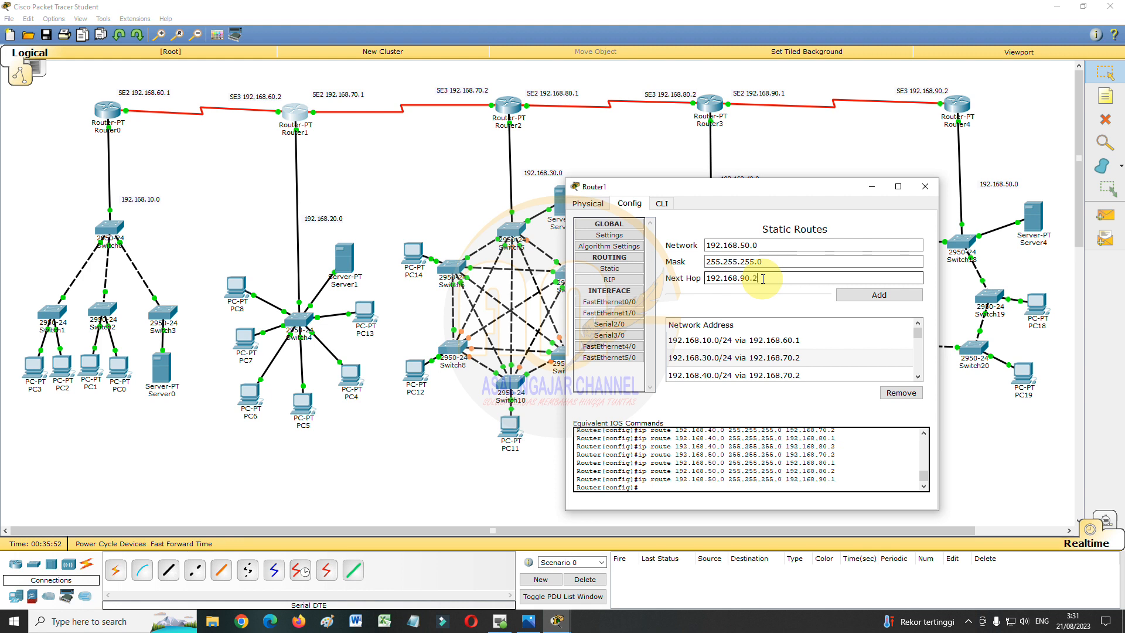
pyautogui.write('2')
pyautogui.click(861, 295)
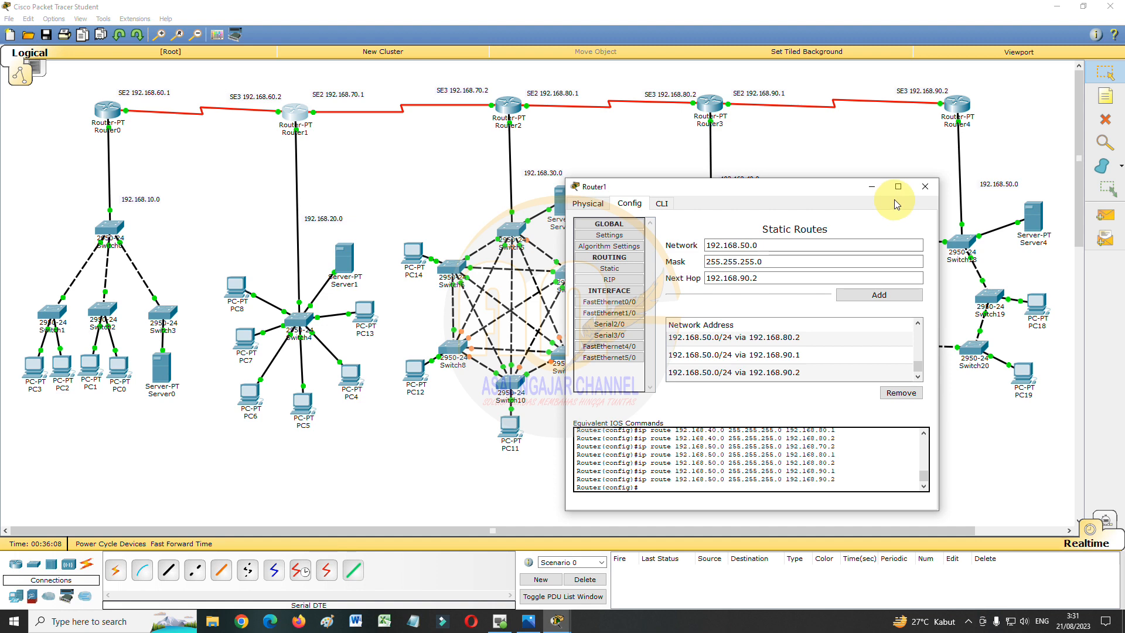
pyautogui.click(924, 186)
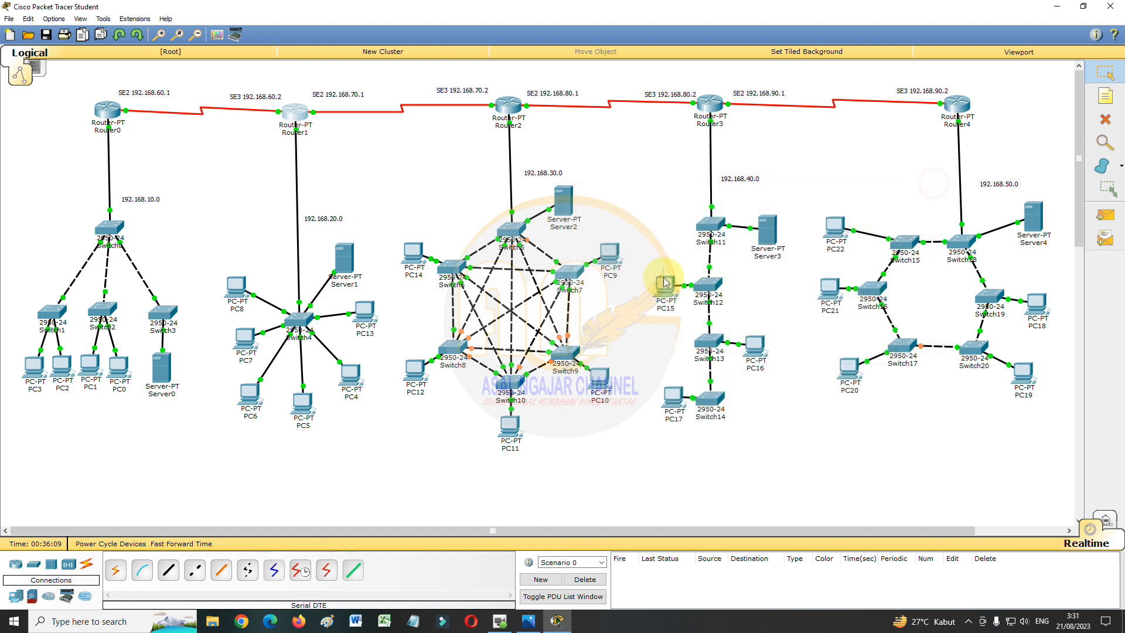
# - Add a static route on Router2 to network 192.168.10.0 with mask 255.255.255.0 and next hop 192.168.70.1
pyautogui.click(503, 107)
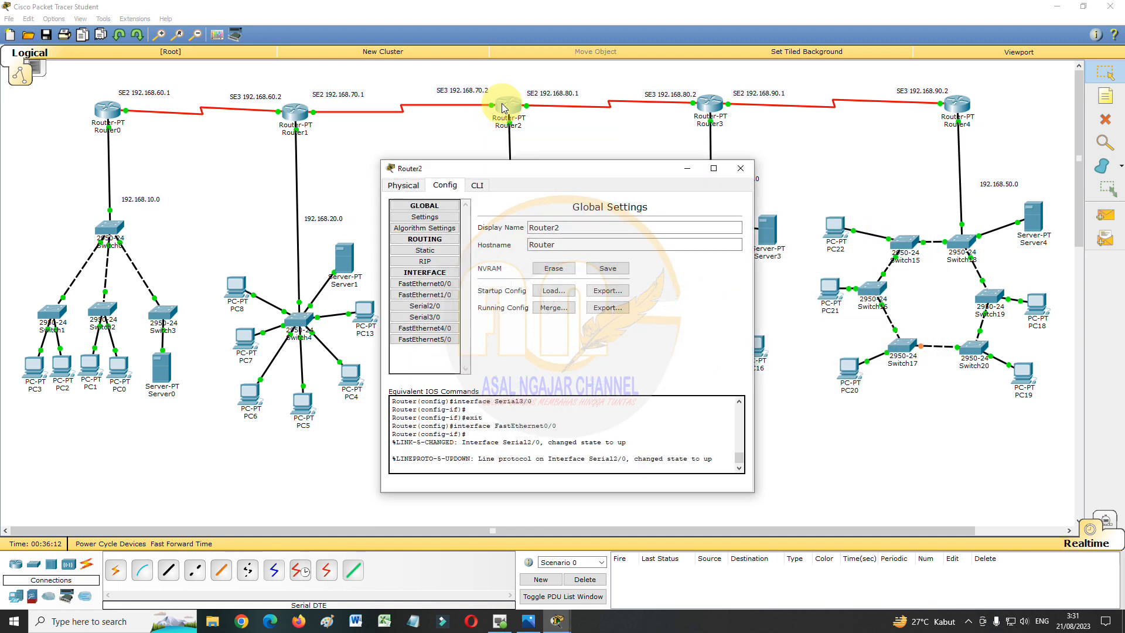
pyautogui.click(430, 251)
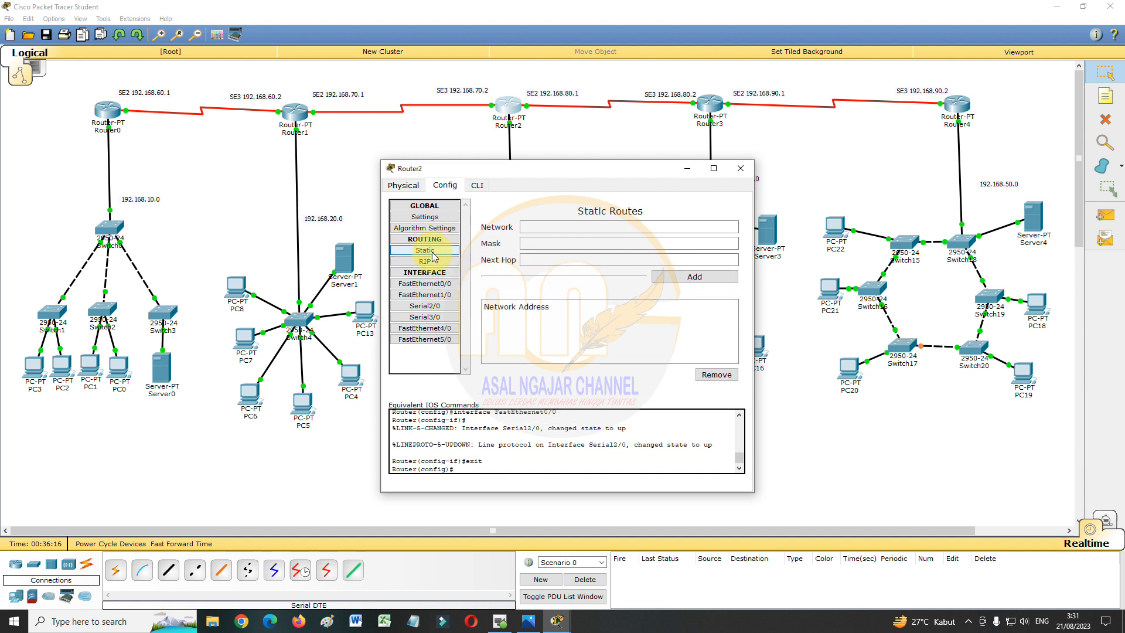
pyautogui.click(571, 227)
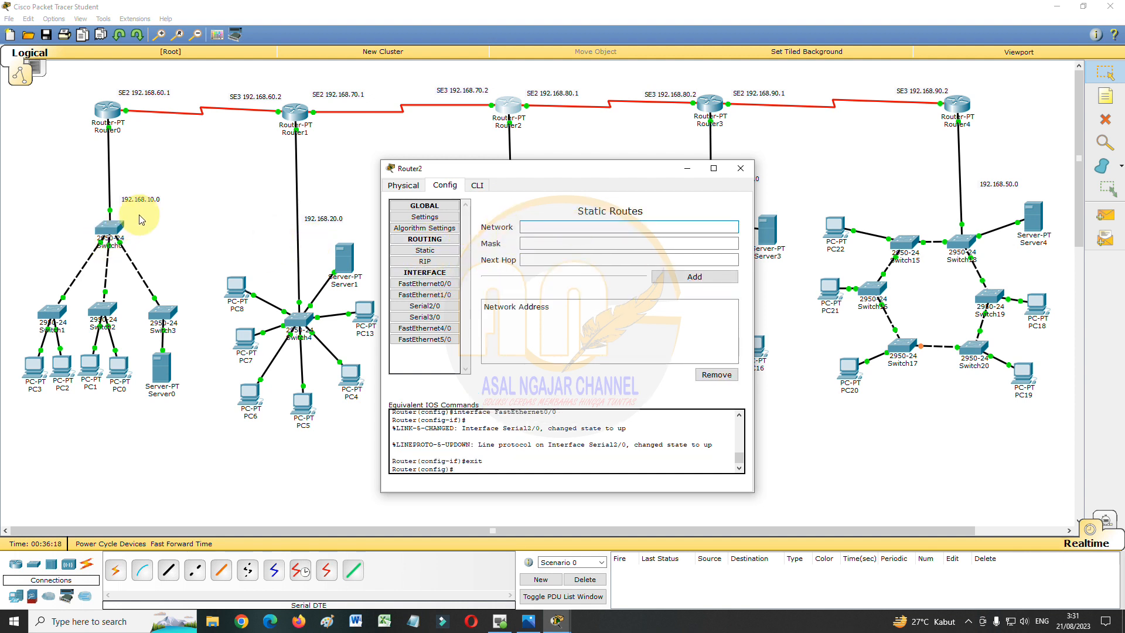
pyautogui.write('19')
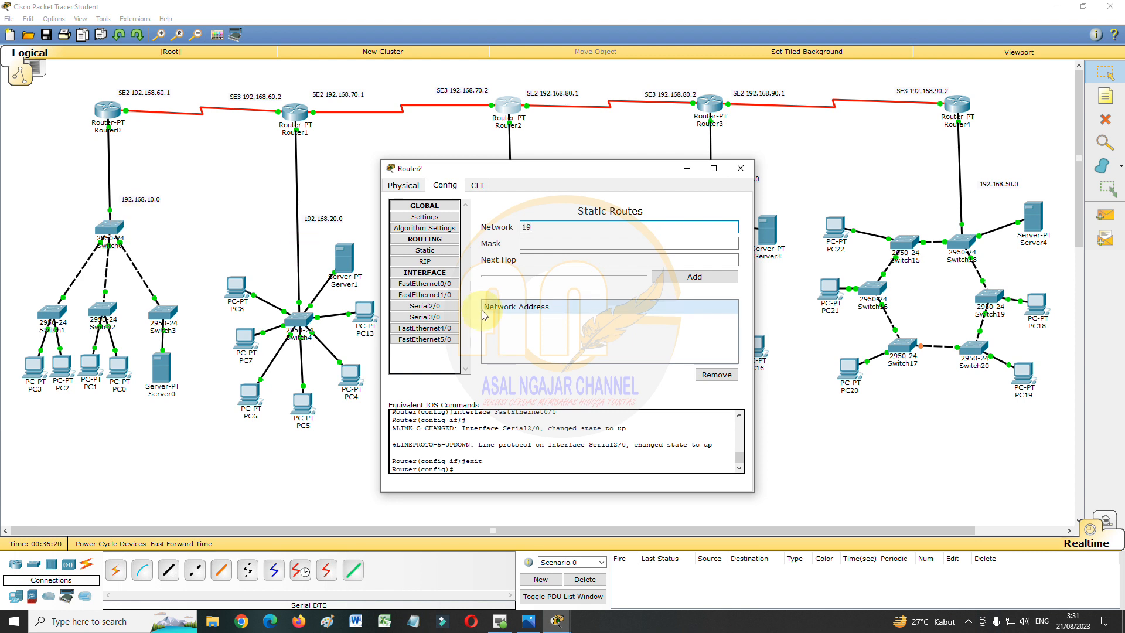
pyautogui.write('2.168.10.0')
pyautogui.click(568, 245)
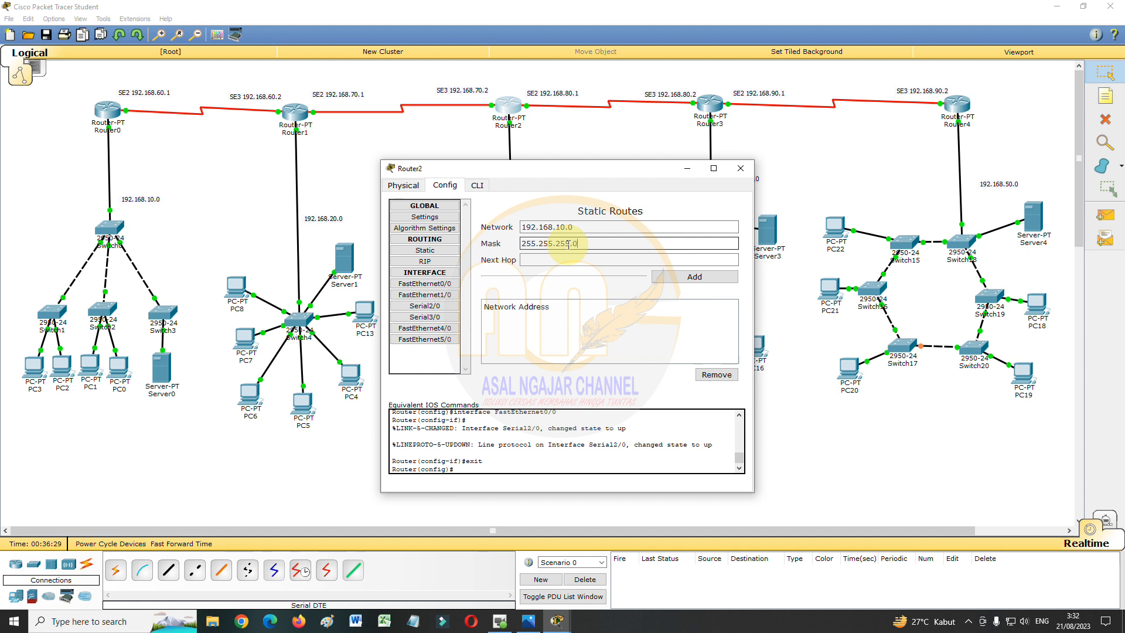
pyautogui.write('255.255.255.0')
pyautogui.click(579, 260)
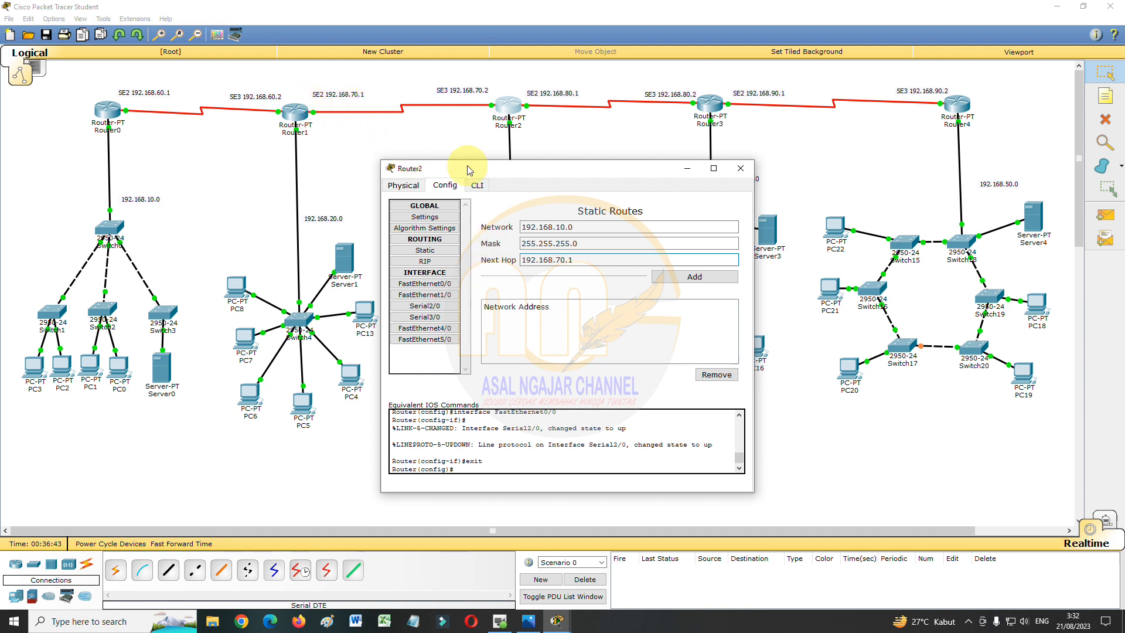
pyautogui.click(656, 279)
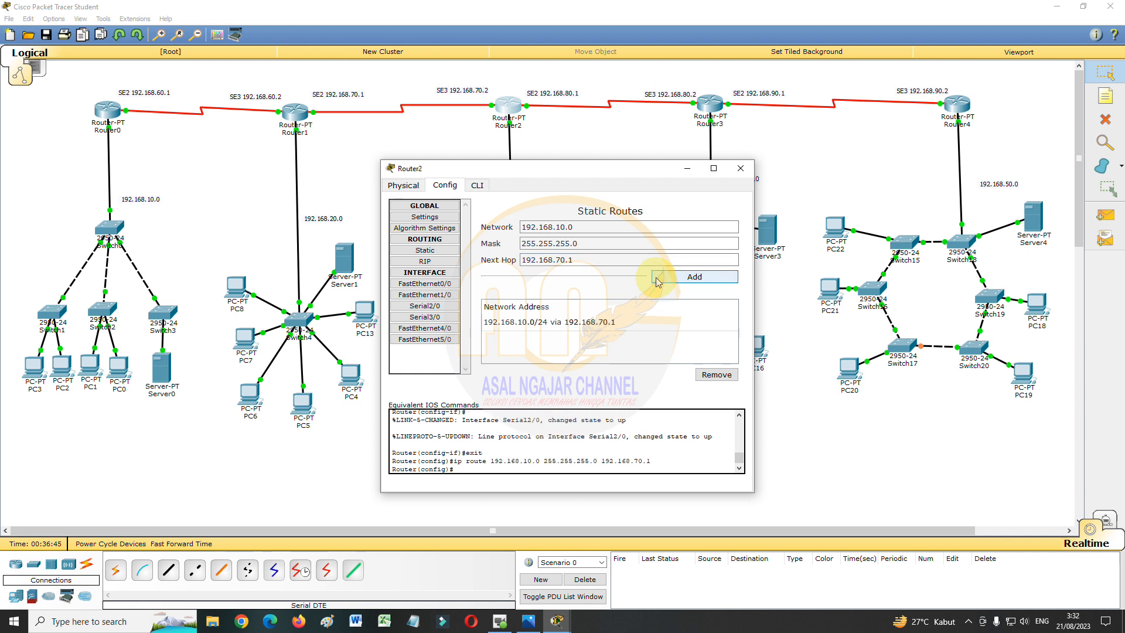
# - Add static routes on Router2 to network 192.168.10.0 with next hops 192.168.60.2 and 192.168.60.1
pyautogui.click(565, 261)
pyautogui.moveTo(576, 256); pyautogui.dragTo(554, 260)
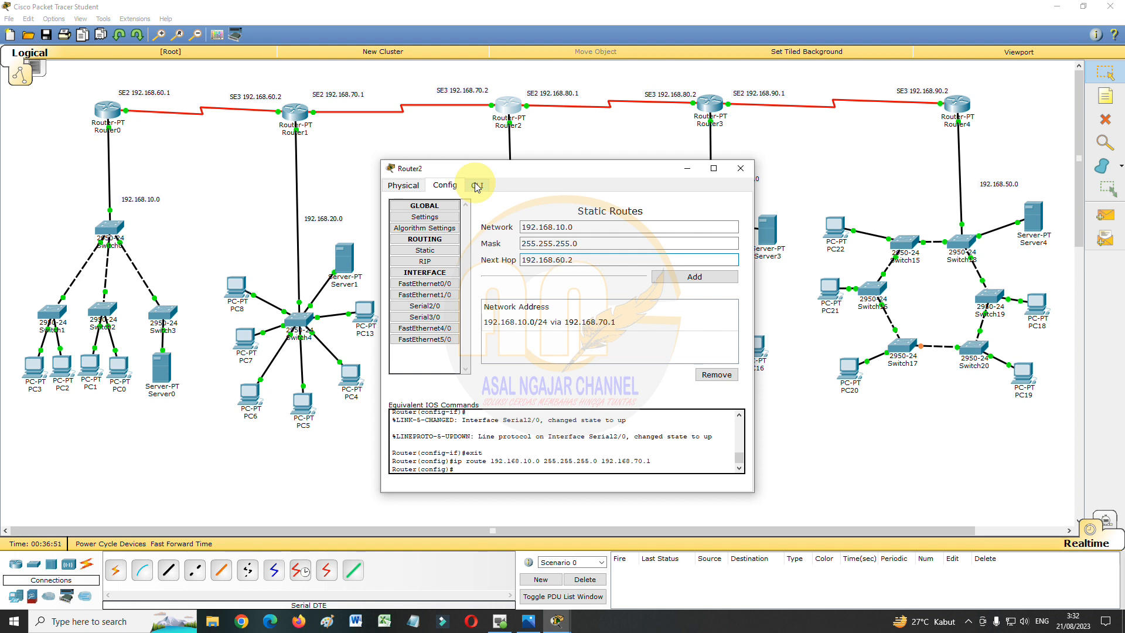
pyautogui.click(674, 278)
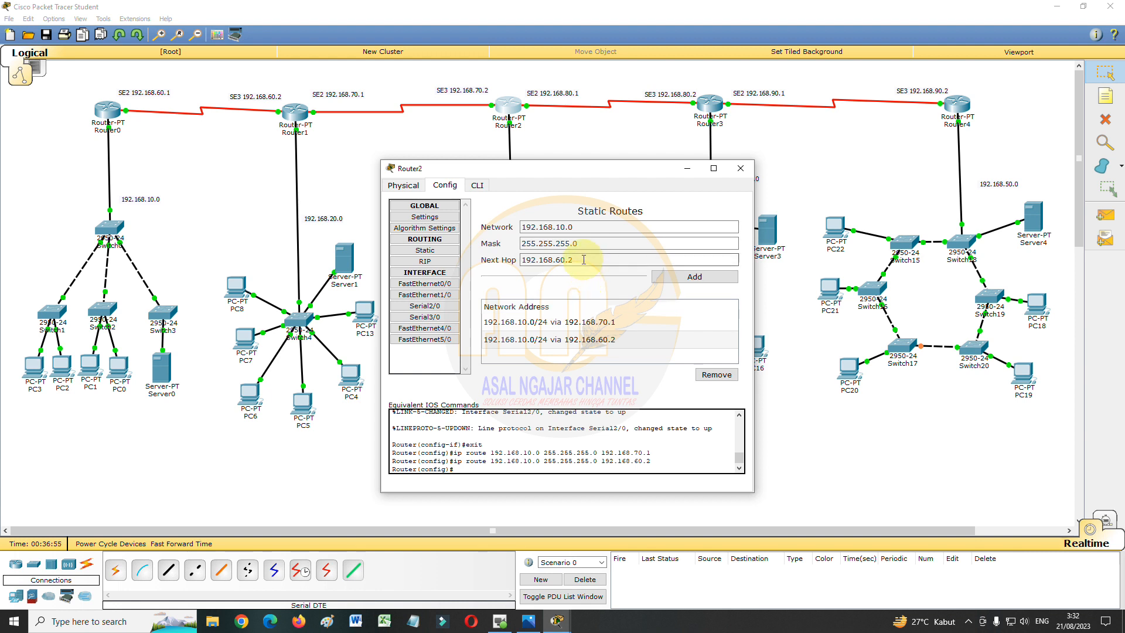
pyautogui.moveTo(583, 260); pyautogui.dragTo(569, 259)
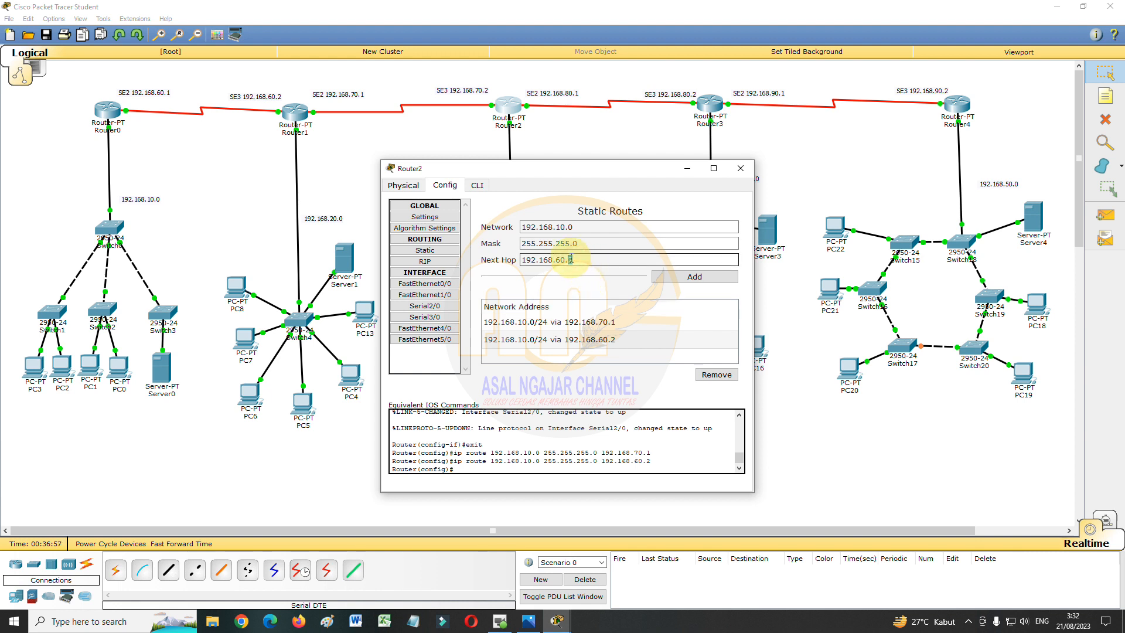
pyautogui.write('1')
pyautogui.click(682, 277)
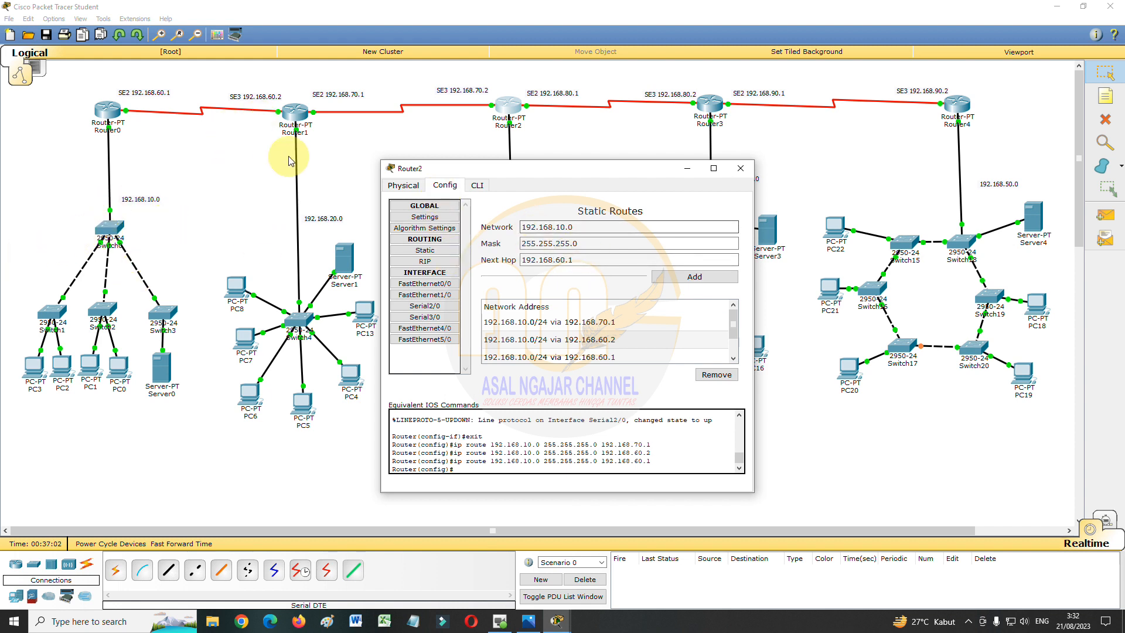
# - Add a static route on Router2 to network 192.168.20.0 with next hop 192.168.70.1
pyautogui.click(573, 238)
pyautogui.moveTo(556, 227); pyautogui.dragTo(560, 227)
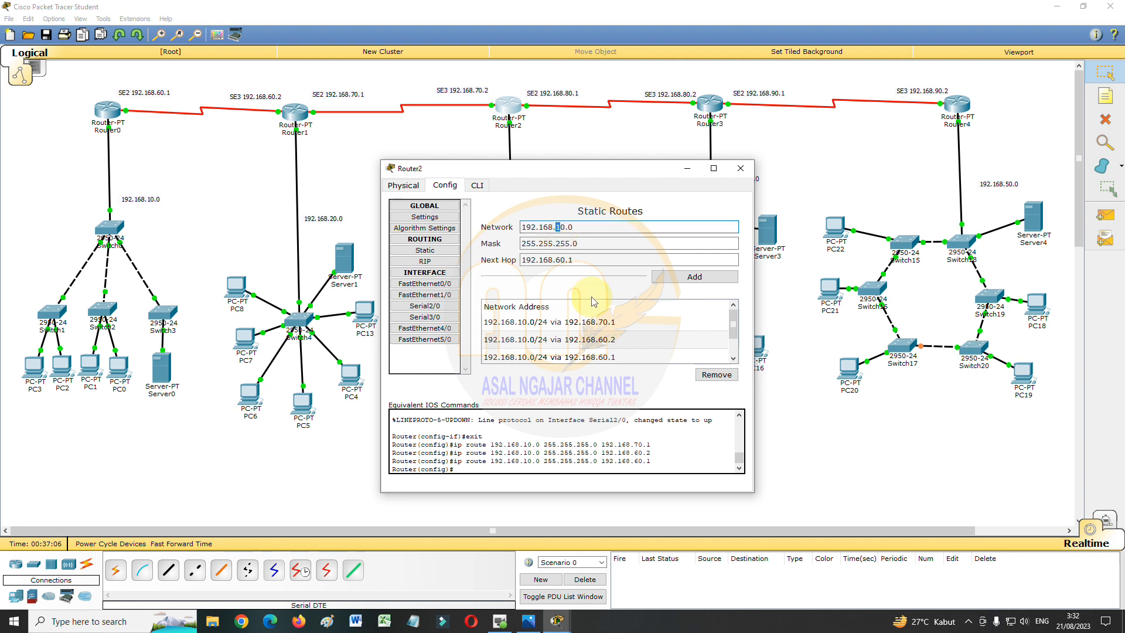
pyautogui.click(583, 262)
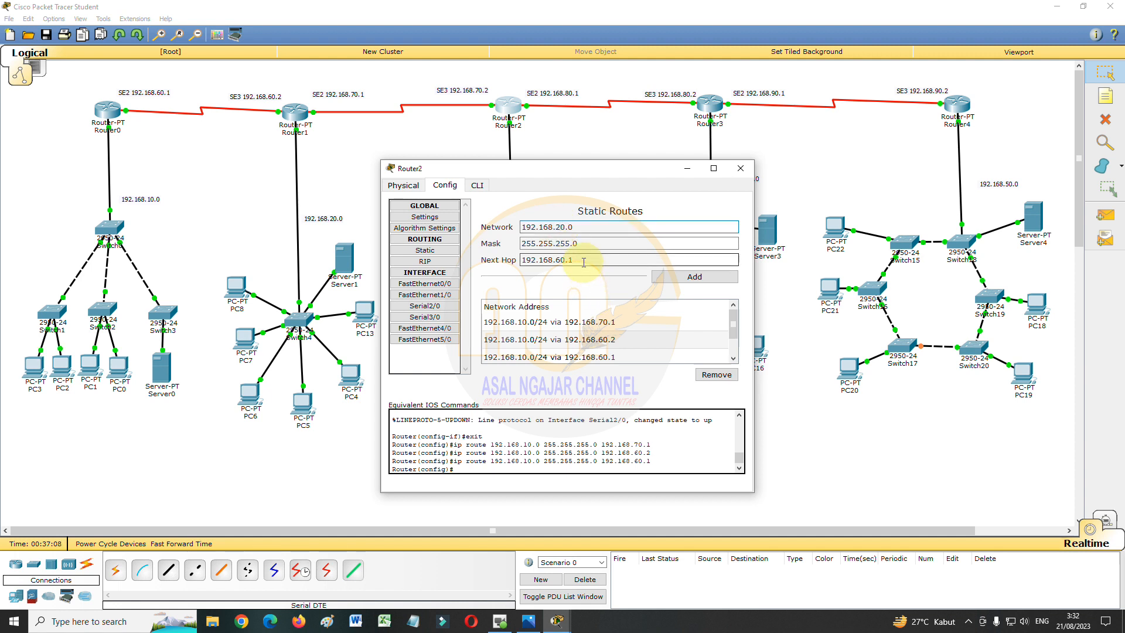
pyautogui.moveTo(583, 262); pyautogui.dragTo(513, 262)
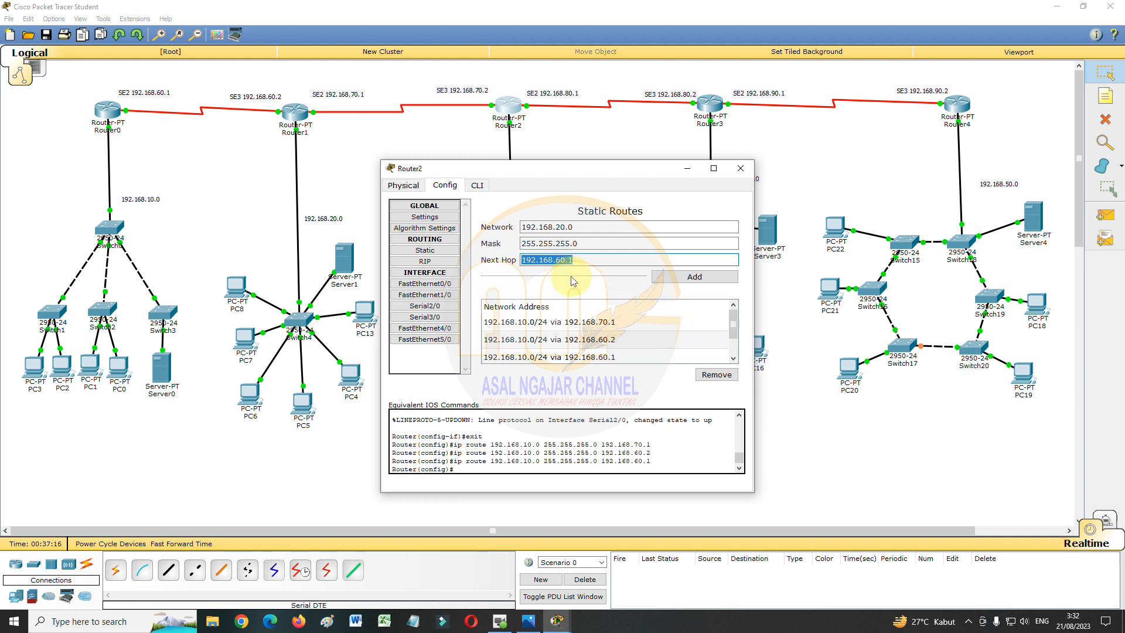
pyautogui.click(560, 260)
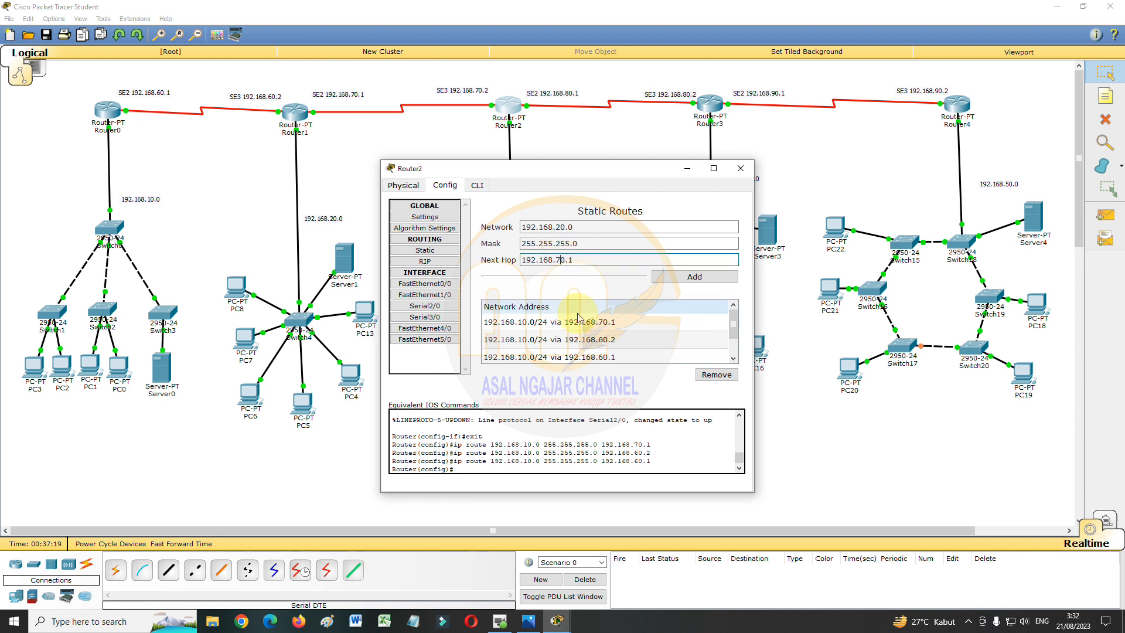
pyautogui.click(721, 281)
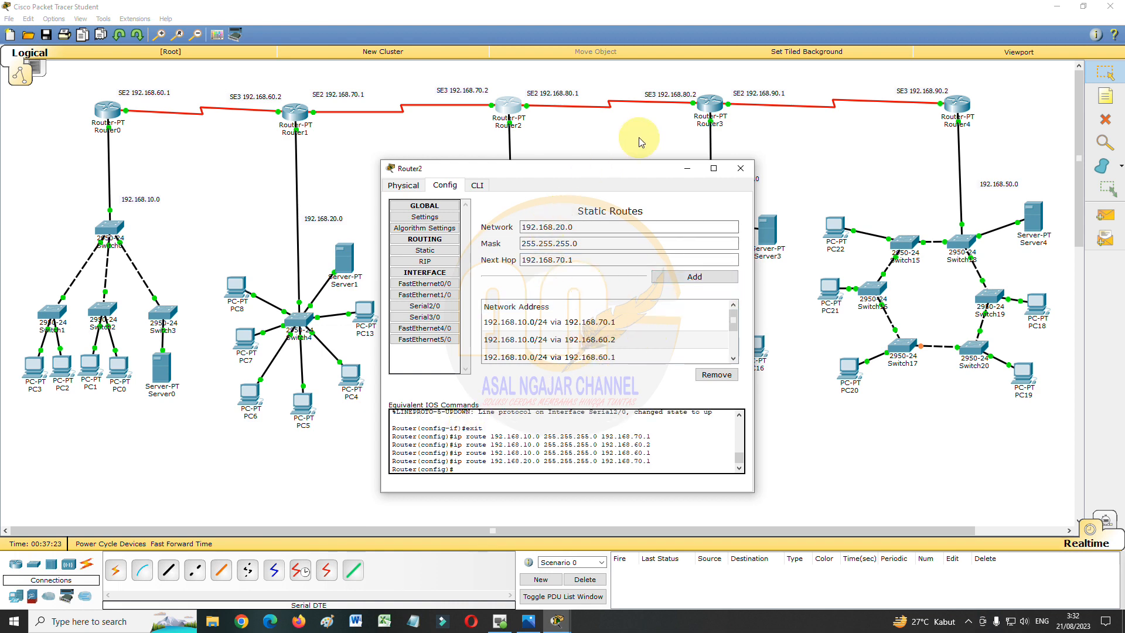
# - Add a static route on Router2 to network 192.168.40.0 with next hop 192.168.80.2
pyautogui.moveTo(644, 173); pyautogui.dragTo(429, 174)
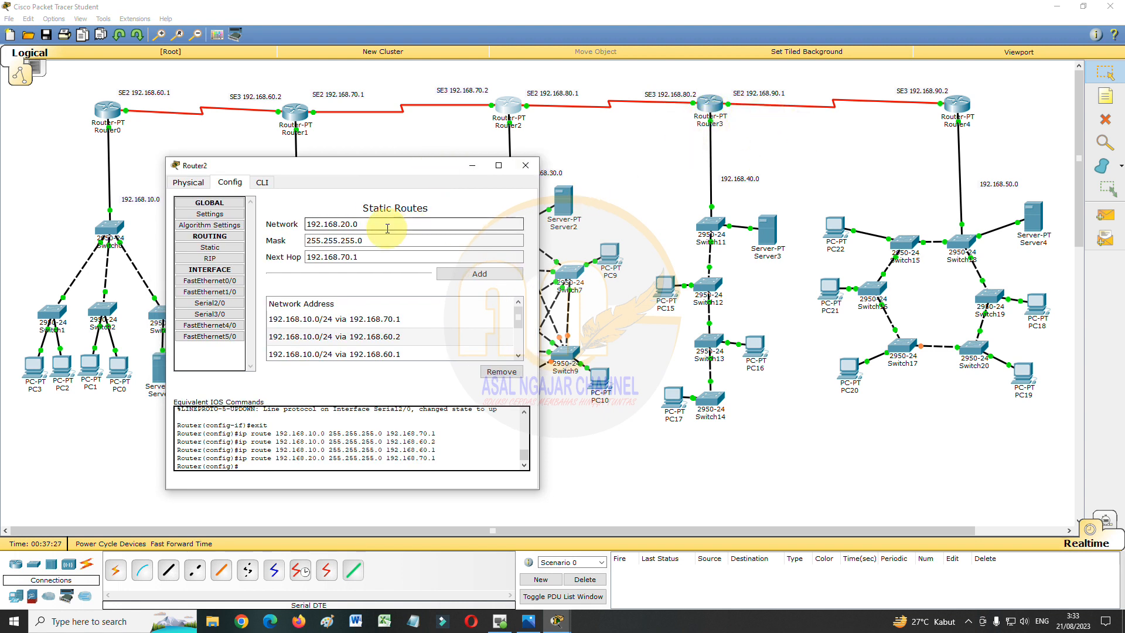
pyautogui.doubleClick(344, 224)
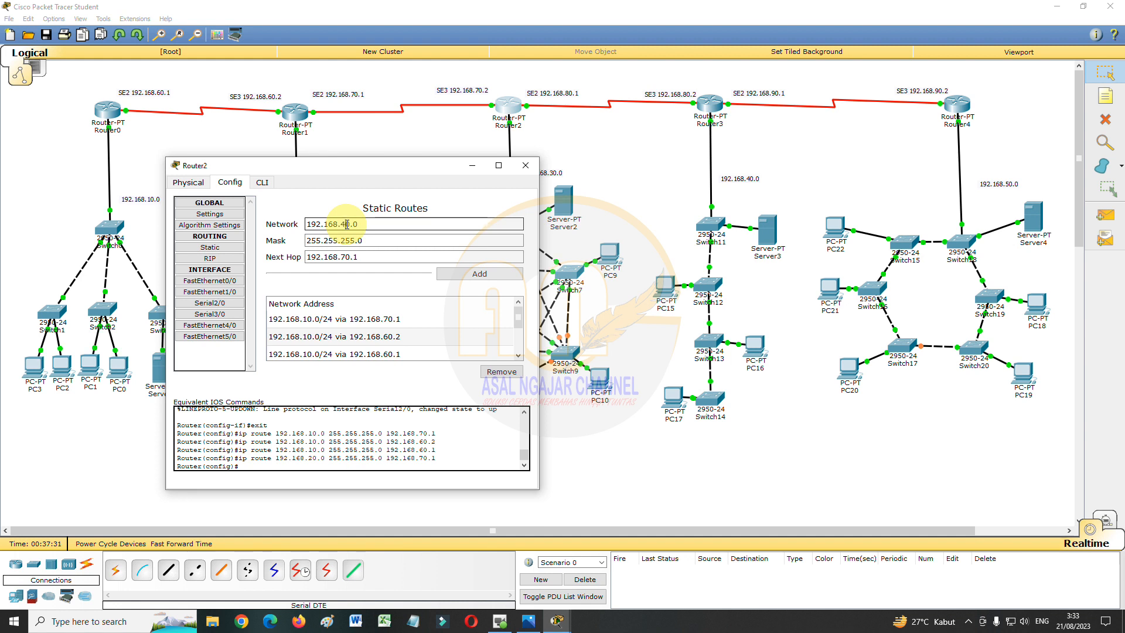
pyautogui.write('40')
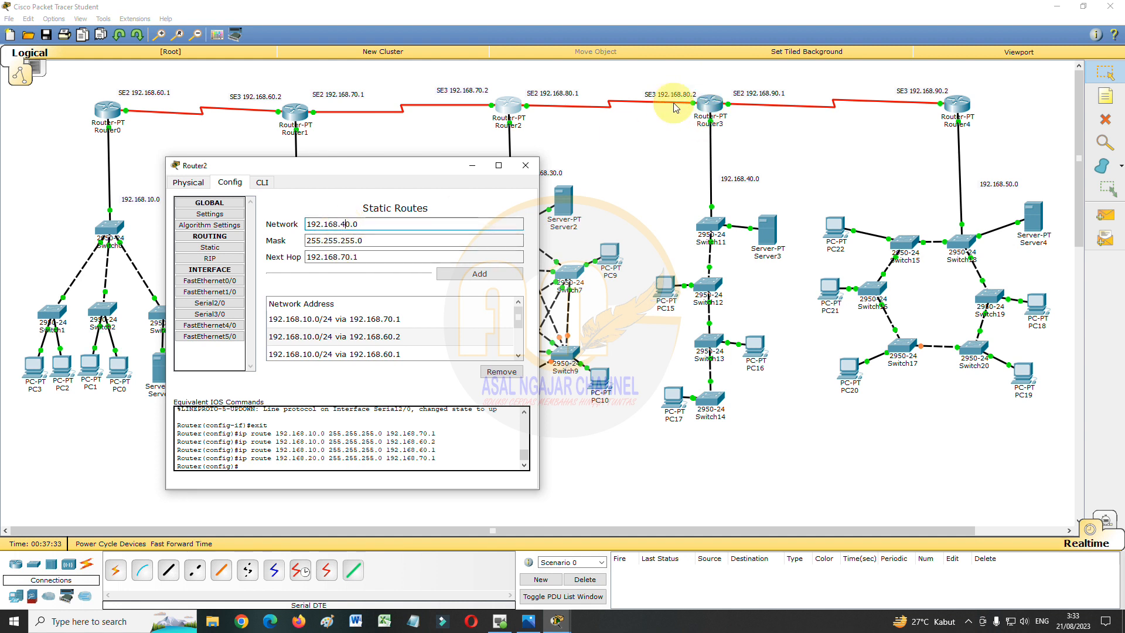
pyautogui.moveTo(358, 256); pyautogui.dragTo(343, 261)
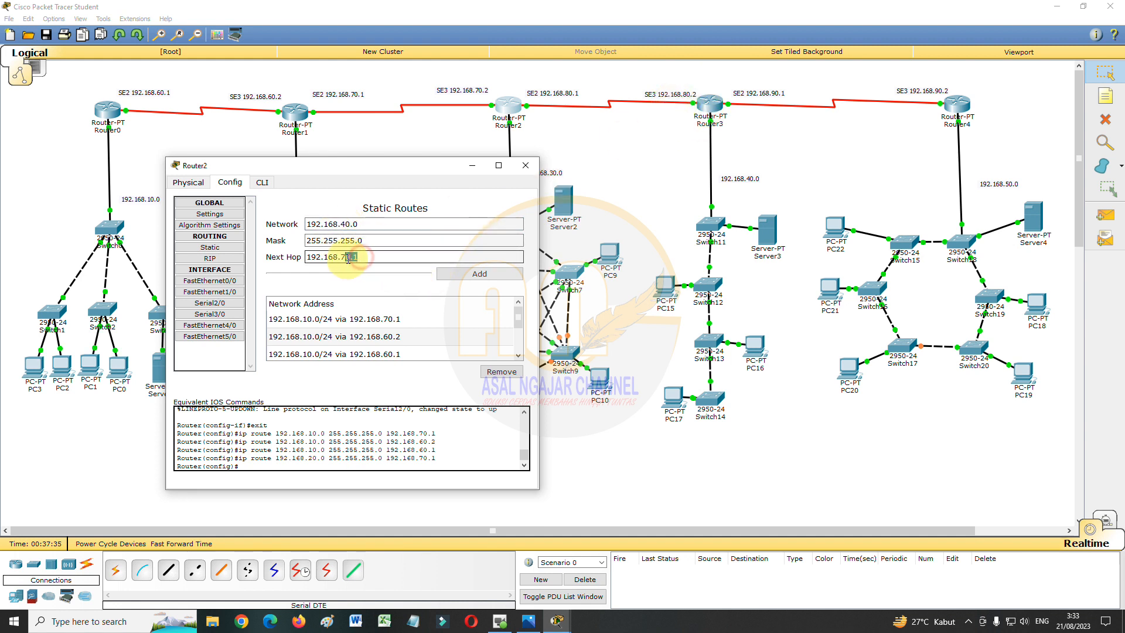
pyautogui.write('8')
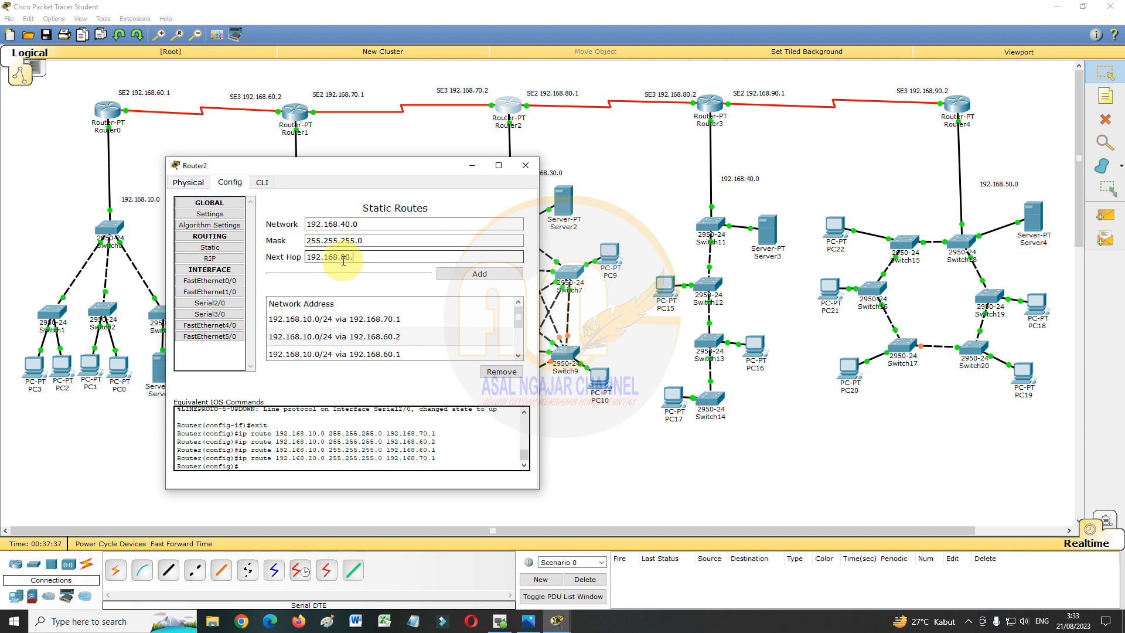
pyautogui.write('0.2')
pyautogui.click(479, 273)
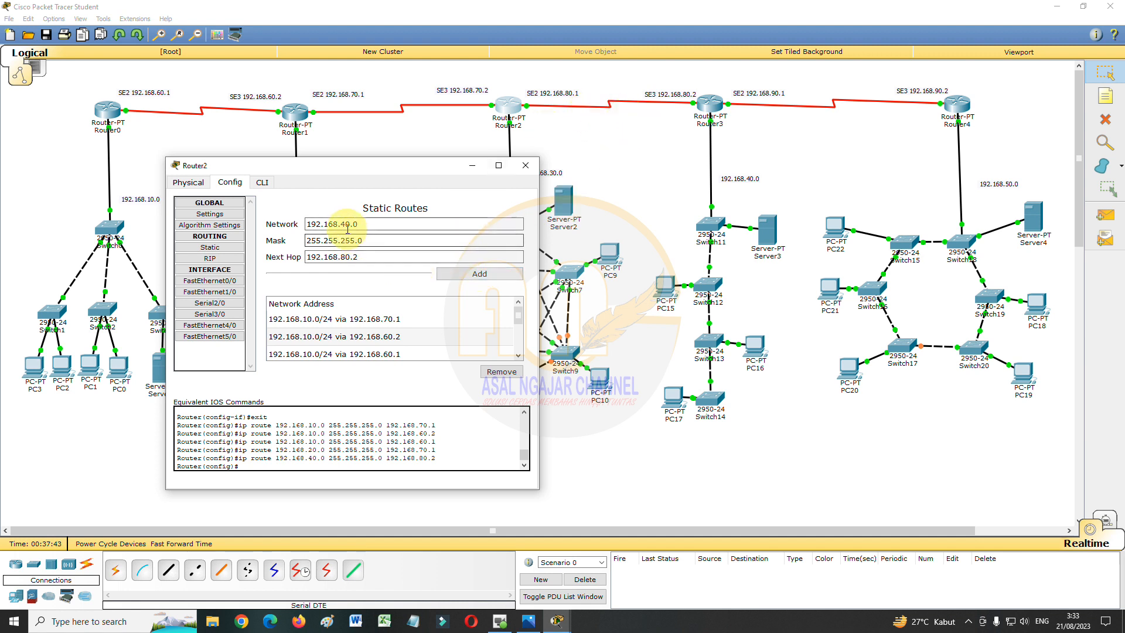
# - Add static routes on Router2 to network 192.168.50.0 with next hops 192.168.80.2 and 192.168.90.1
pyautogui.moveTo(346, 225); pyautogui.dragTo(341, 225)
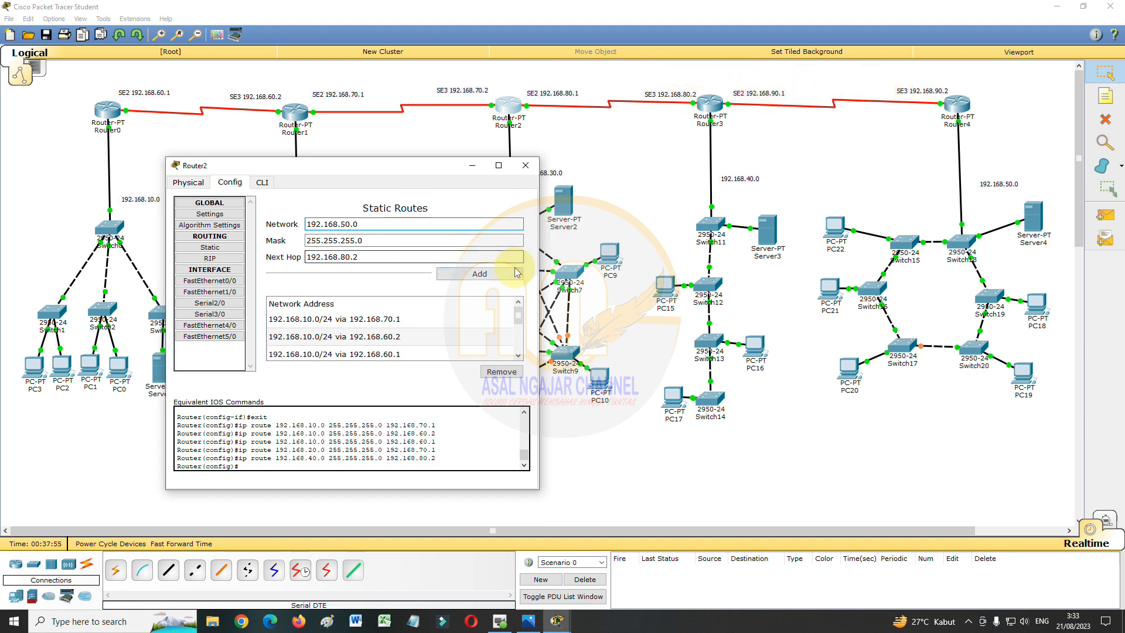
pyautogui.click(505, 284)
pyautogui.moveTo(359, 256); pyautogui.dragTo(344, 260)
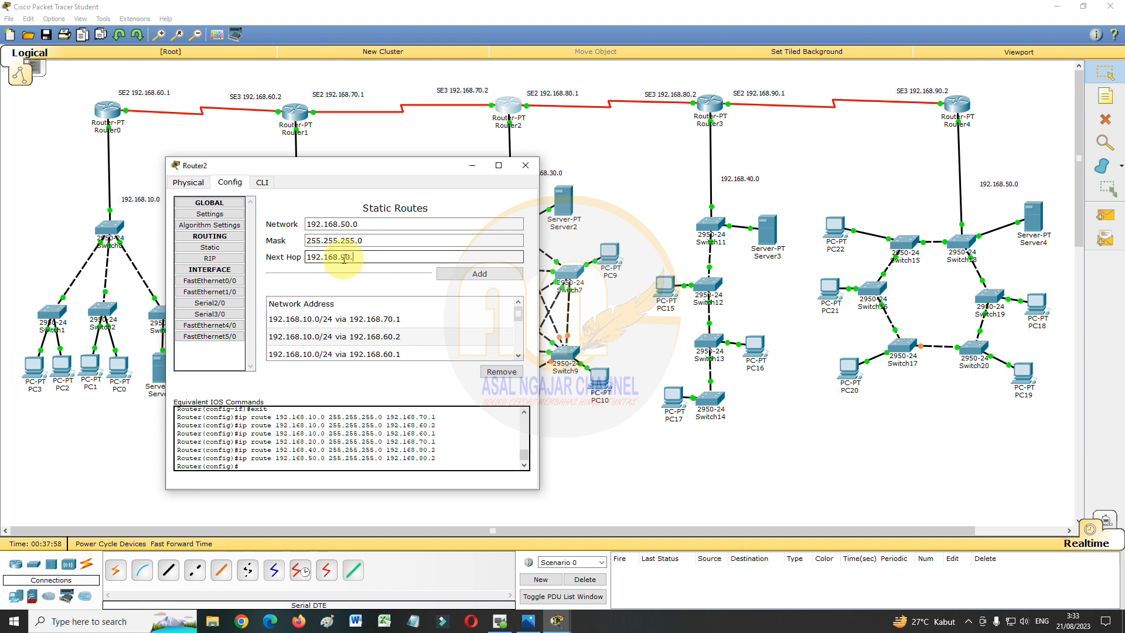
pyautogui.click(463, 275)
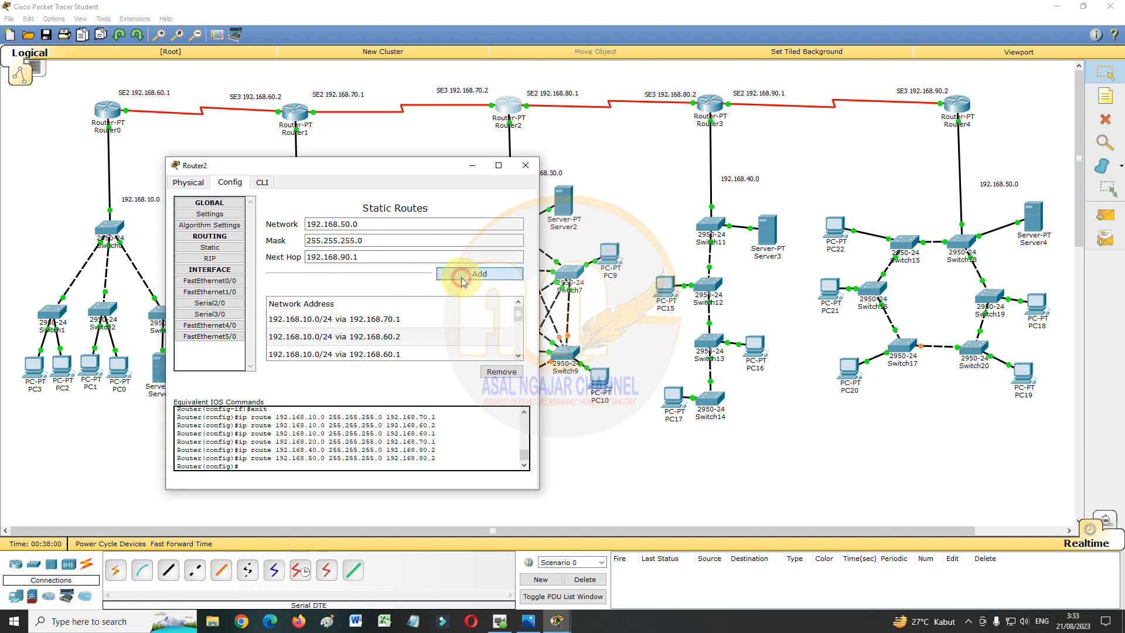
# - Add a static route on Router2 to network 192.168.50.0 with next hop 192.168.90.2, then review the route list and close the configuration
pyautogui.moveTo(358, 258); pyautogui.dragTo(354, 259)
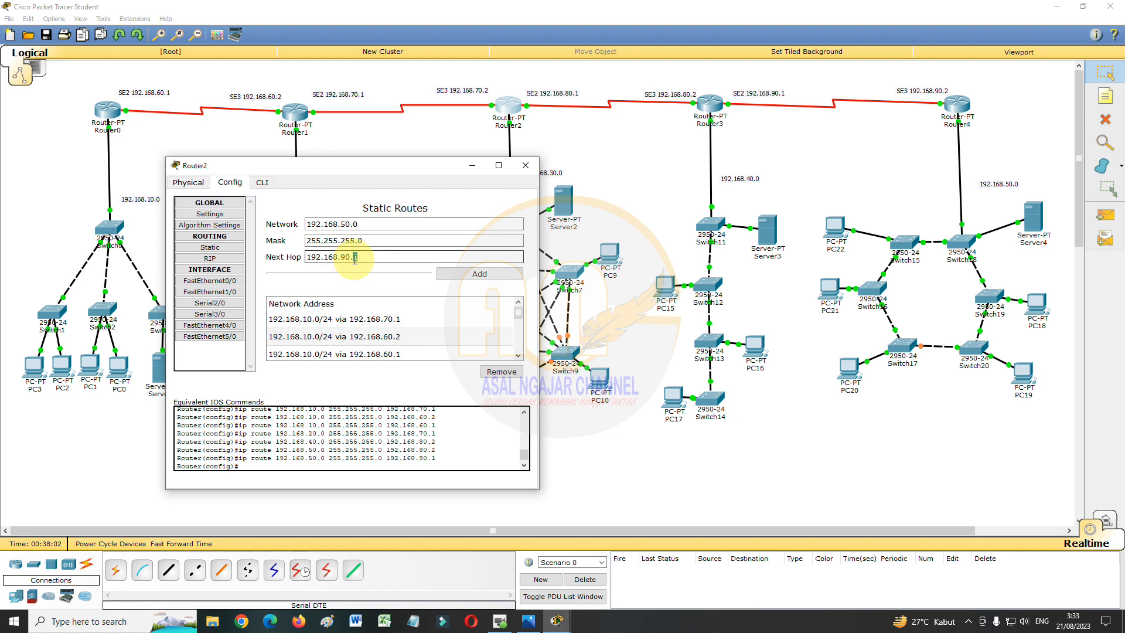
pyautogui.write('2')
pyautogui.click(450, 274)
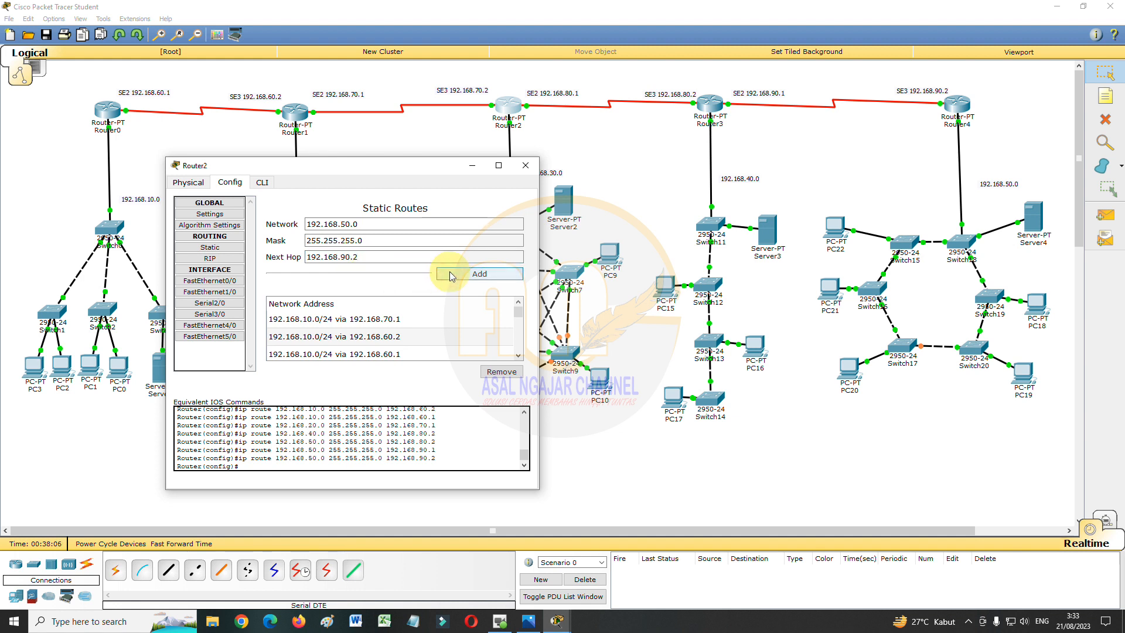
pyautogui.scroll(-5, 499, 345)
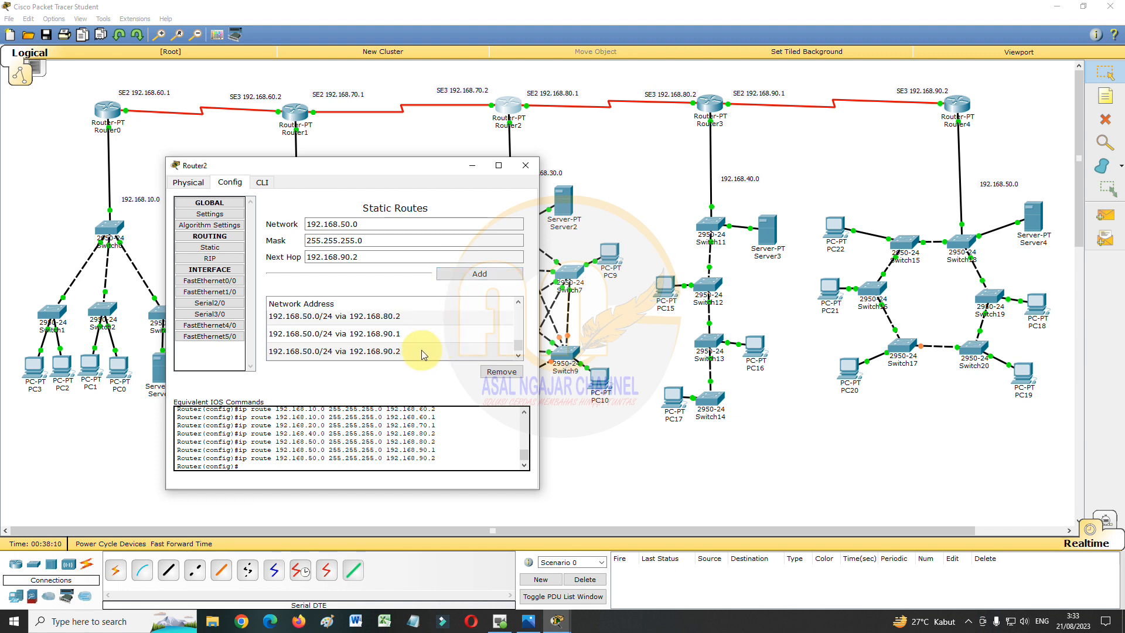
pyautogui.scroll(5, 397, 351)
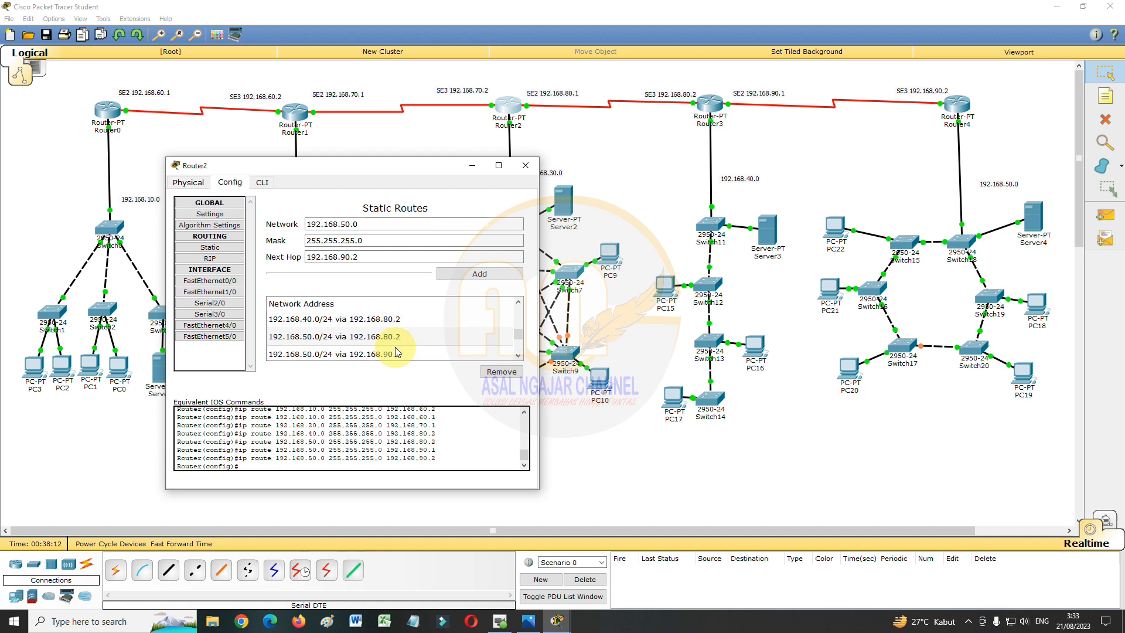
pyautogui.scroll(-1, 396, 352)
pyautogui.click(524, 166)
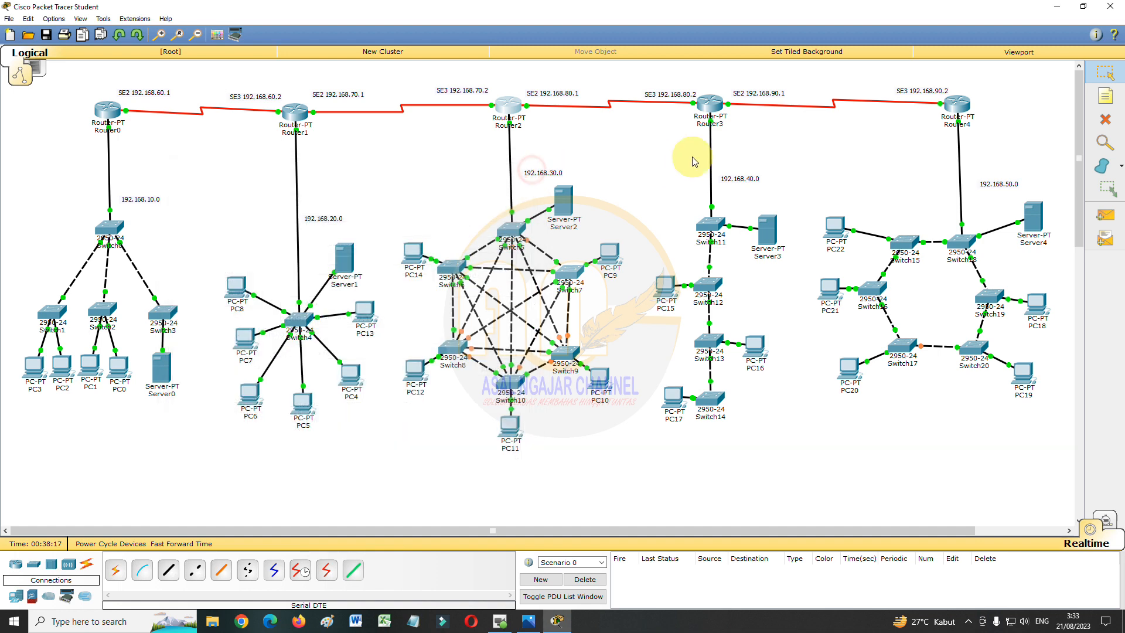
# - Add a static route on Router3 to network 192.168.10.0, mask 255.255.255.0, with next hop 192.168.80.1
pyautogui.click(711, 107)
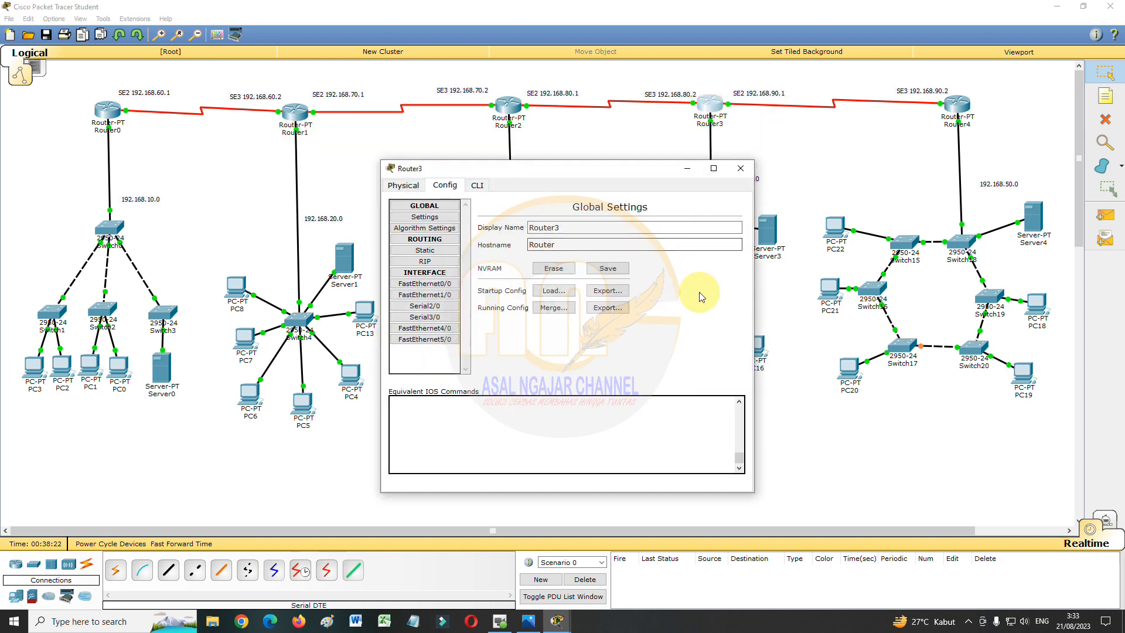
pyautogui.click(422, 250)
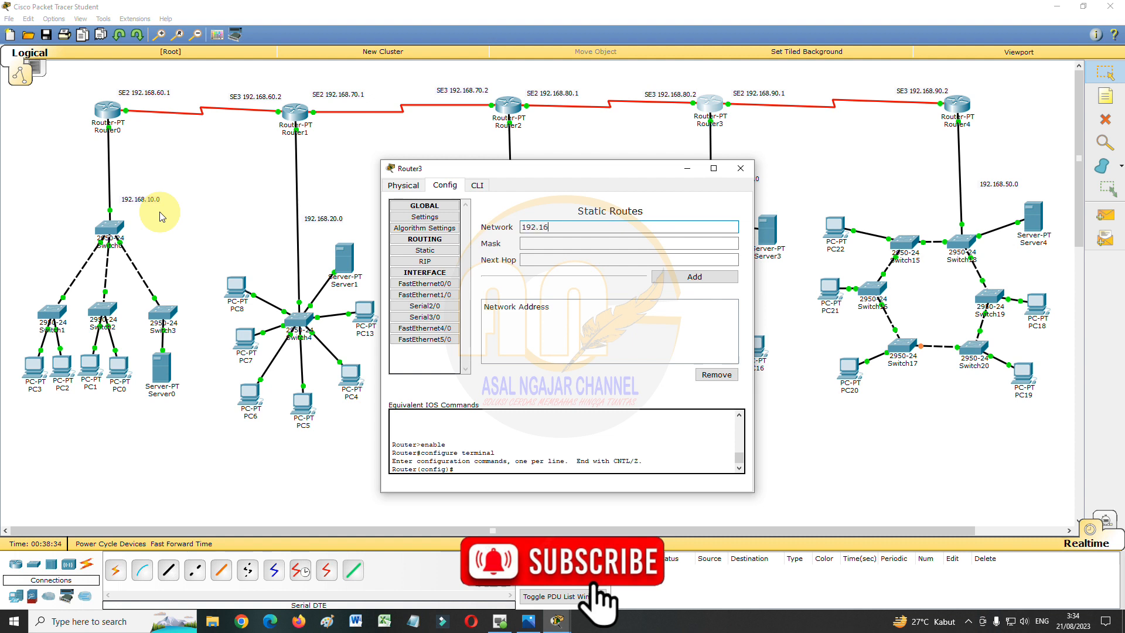
pyautogui.write('.10.0')
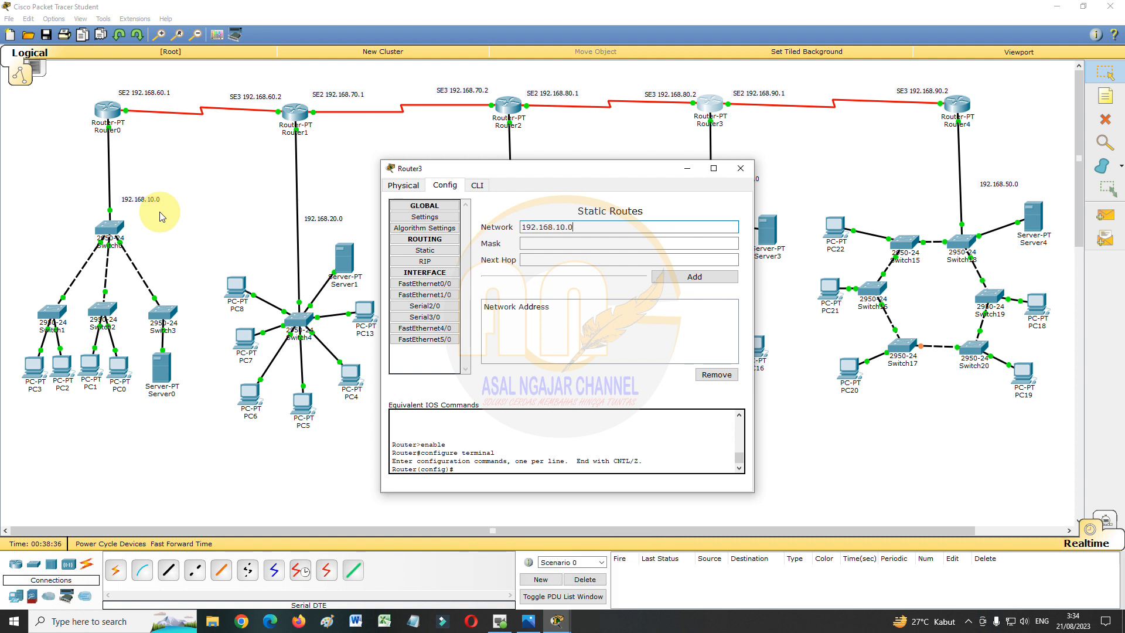
pyautogui.click(578, 241)
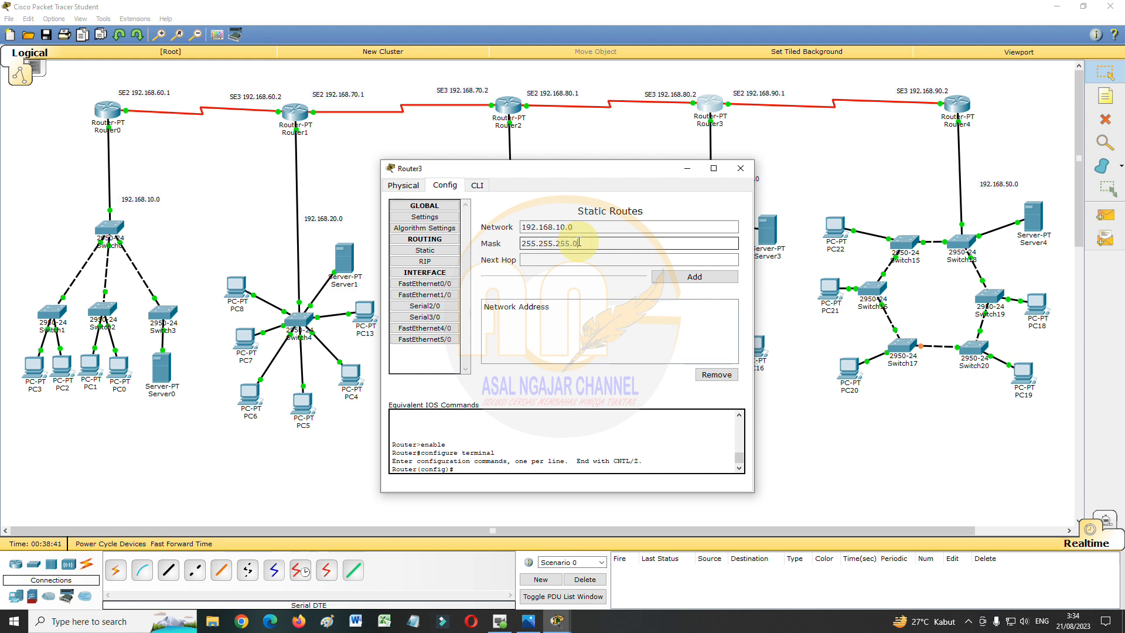
pyautogui.click(575, 259)
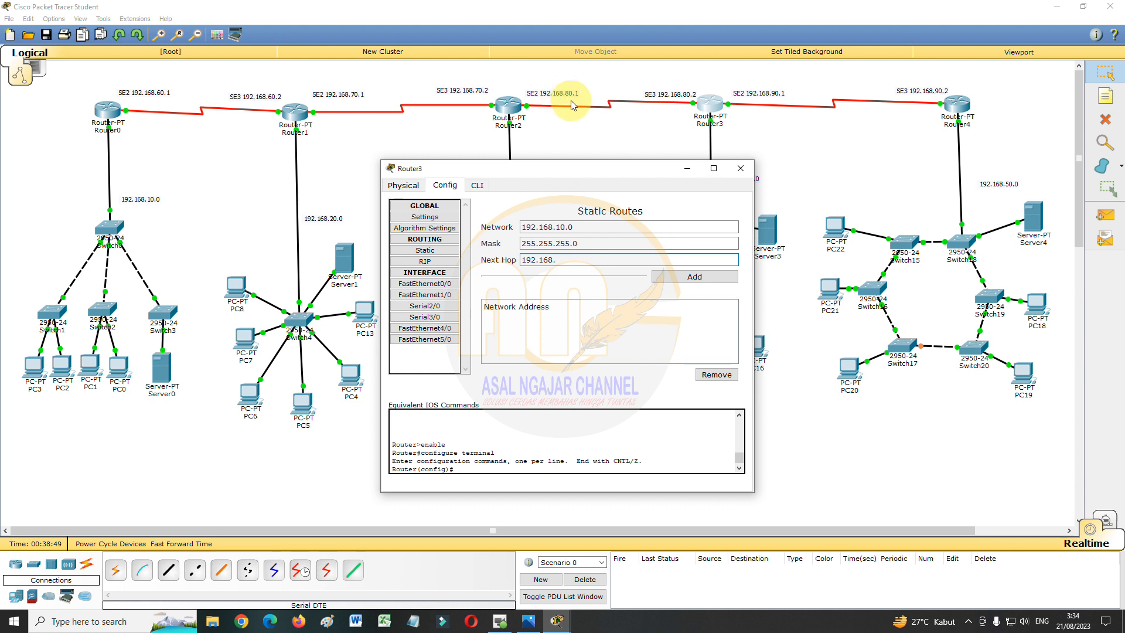
pyautogui.write('192.168.80.1')
pyautogui.click(668, 277)
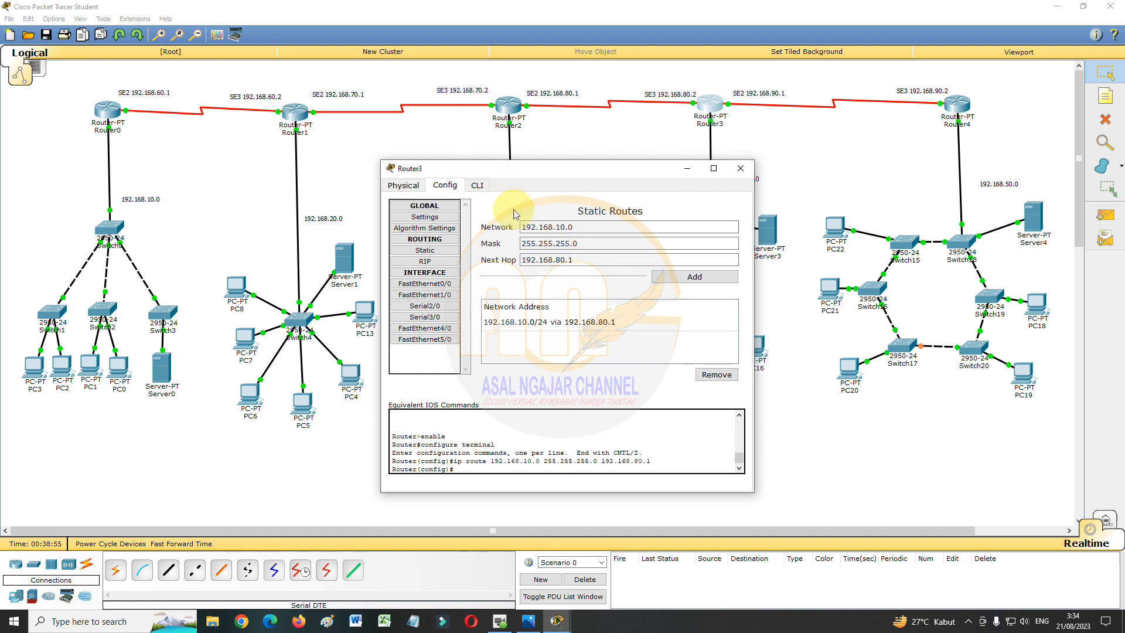
# - Add static routes on Router3 to network 192.168.10.0 with next hops 192.168.70.2 and 192.168.70.1
pyautogui.moveTo(573, 260); pyautogui.dragTo(564, 260)
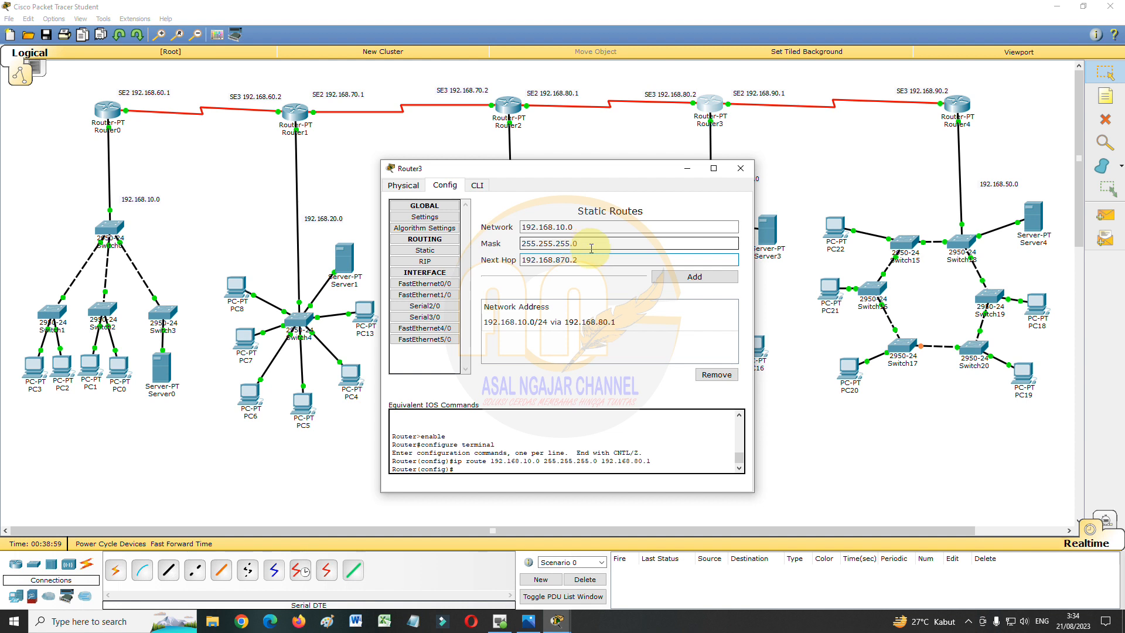
pyautogui.click(560, 261)
pyautogui.press('BackSpace')
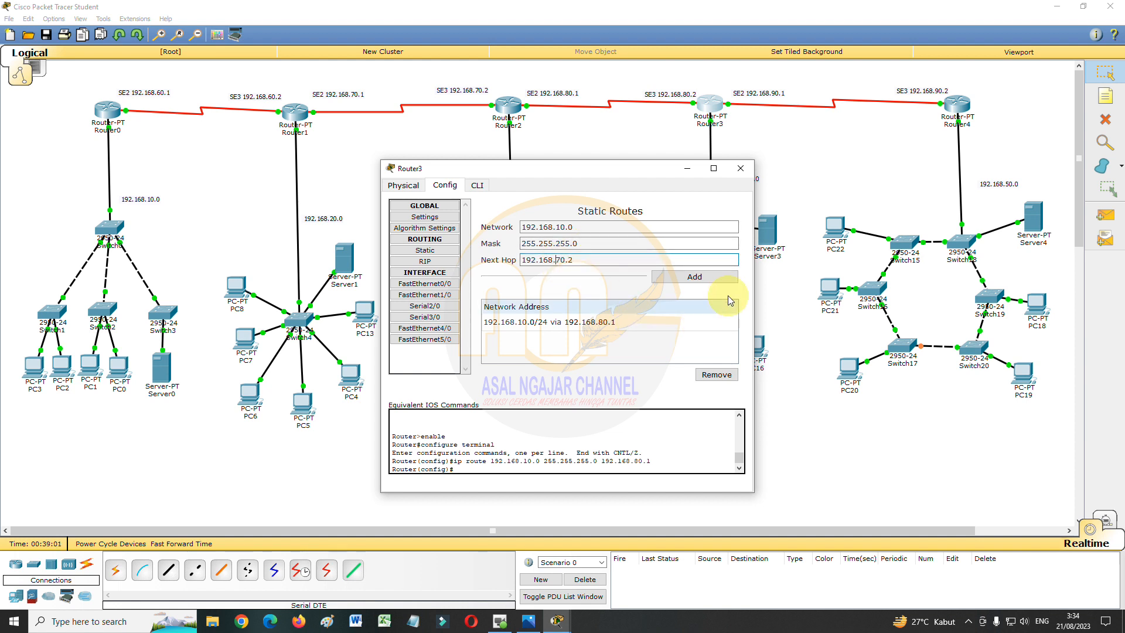
pyautogui.click(707, 275)
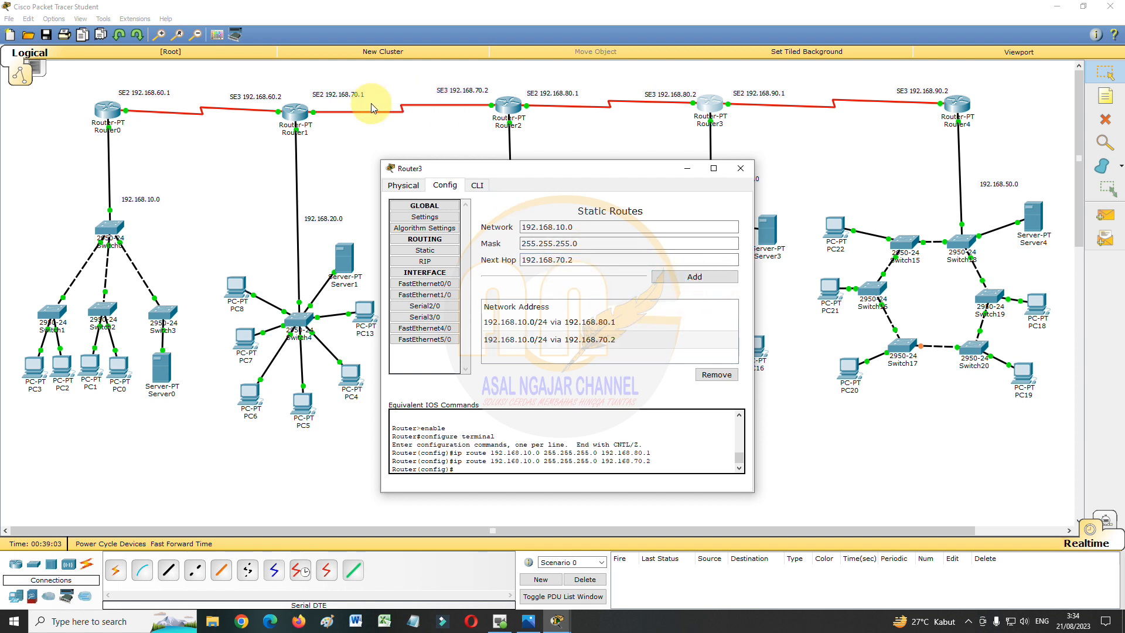
pyautogui.doubleClick(572, 261)
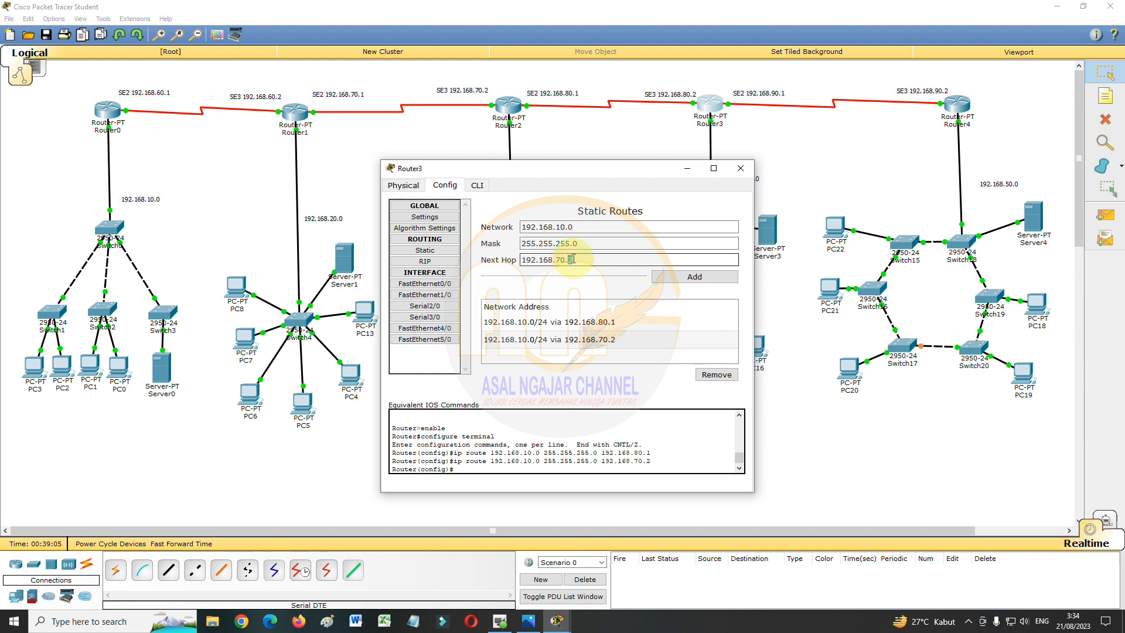
pyautogui.click(698, 282)
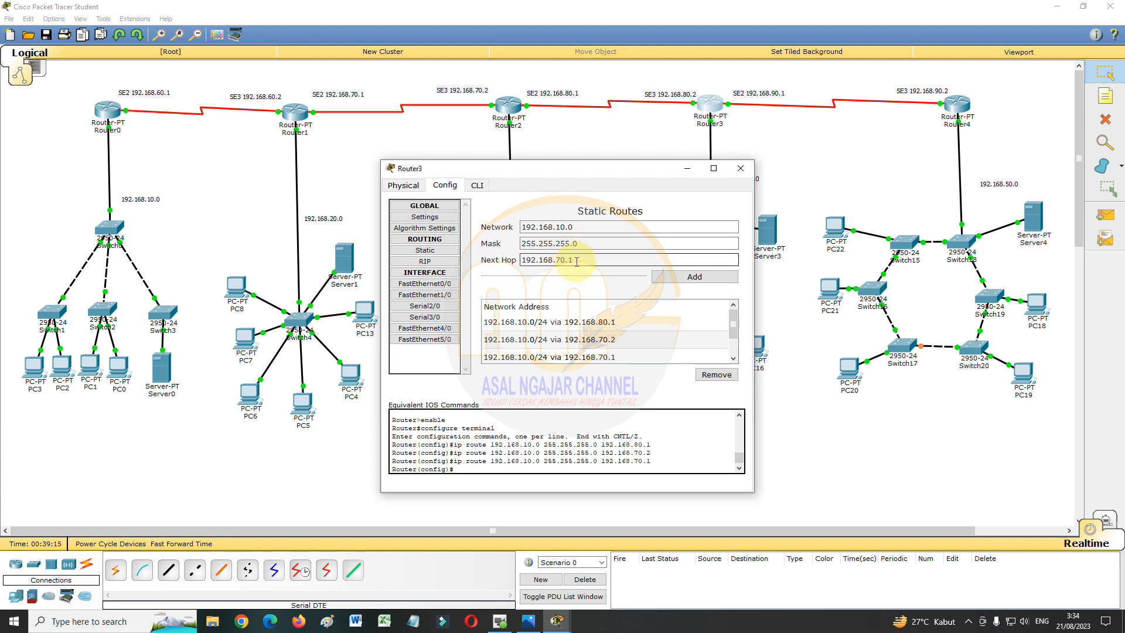
# - Add static routes on Router3 to network 192.168.10.0 with next hops 192.168.60.2 and 192.168.60.1, then review the route list
pyautogui.moveTo(573, 261); pyautogui.dragTo(566, 264)
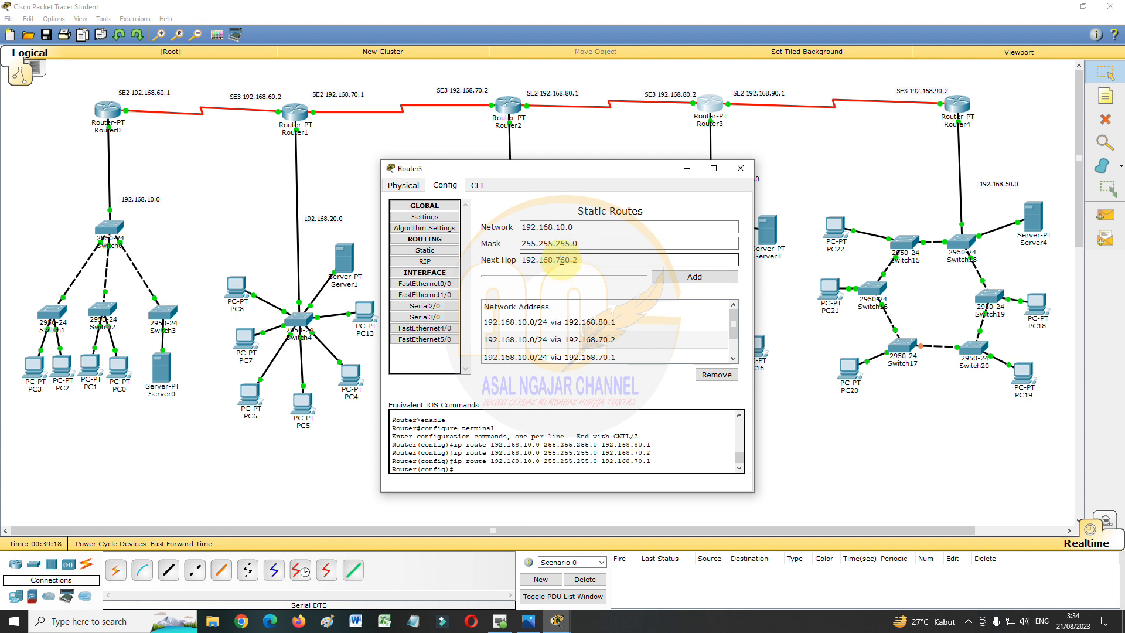
pyautogui.click(694, 276)
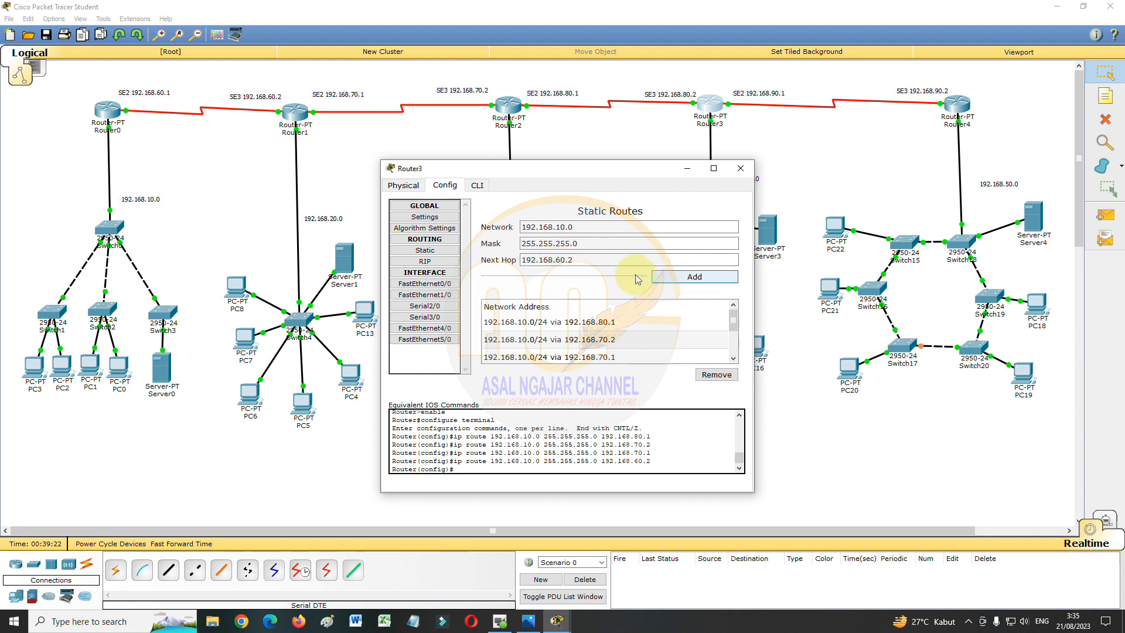
pyautogui.moveTo(566, 260); pyautogui.dragTo(571, 259)
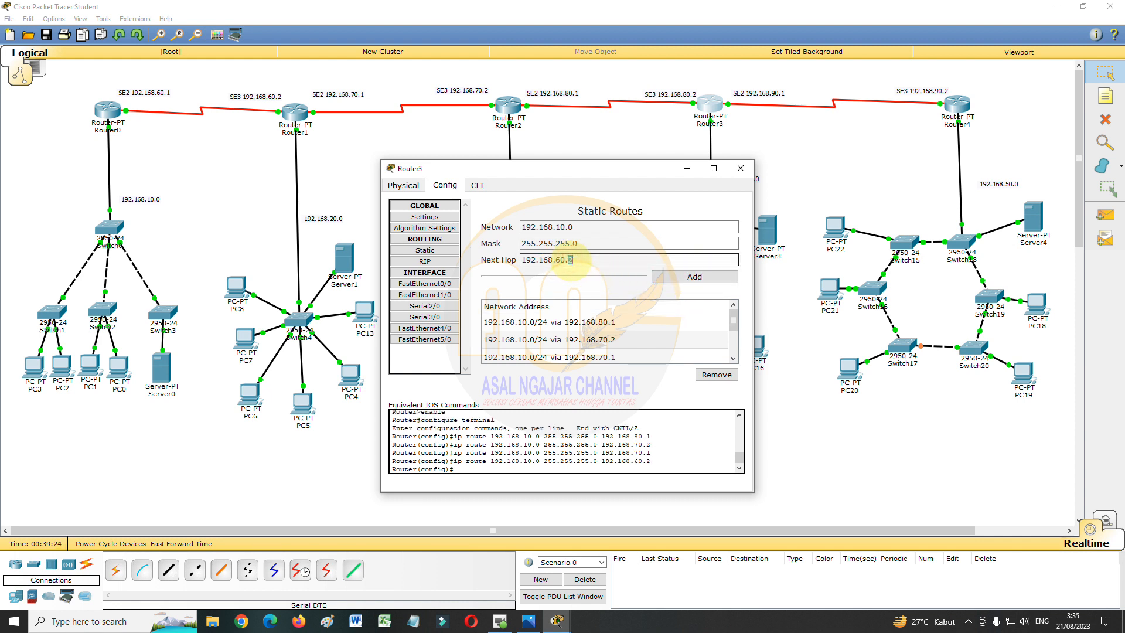
pyautogui.write('1')
pyautogui.click(680, 280)
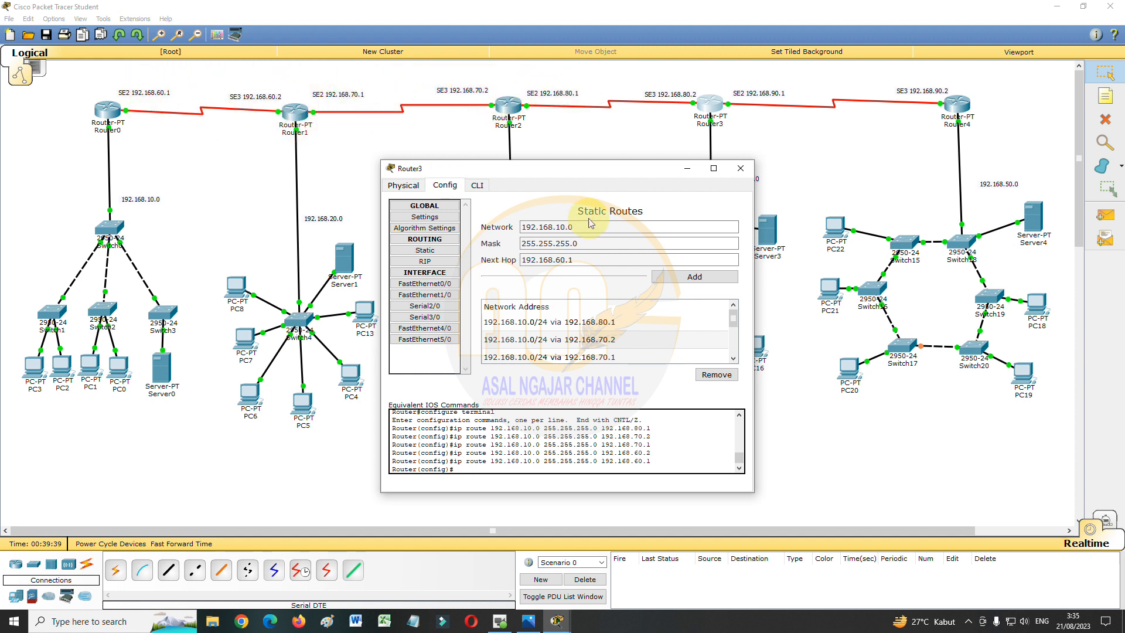
pyautogui.scroll(-1, 626, 357)
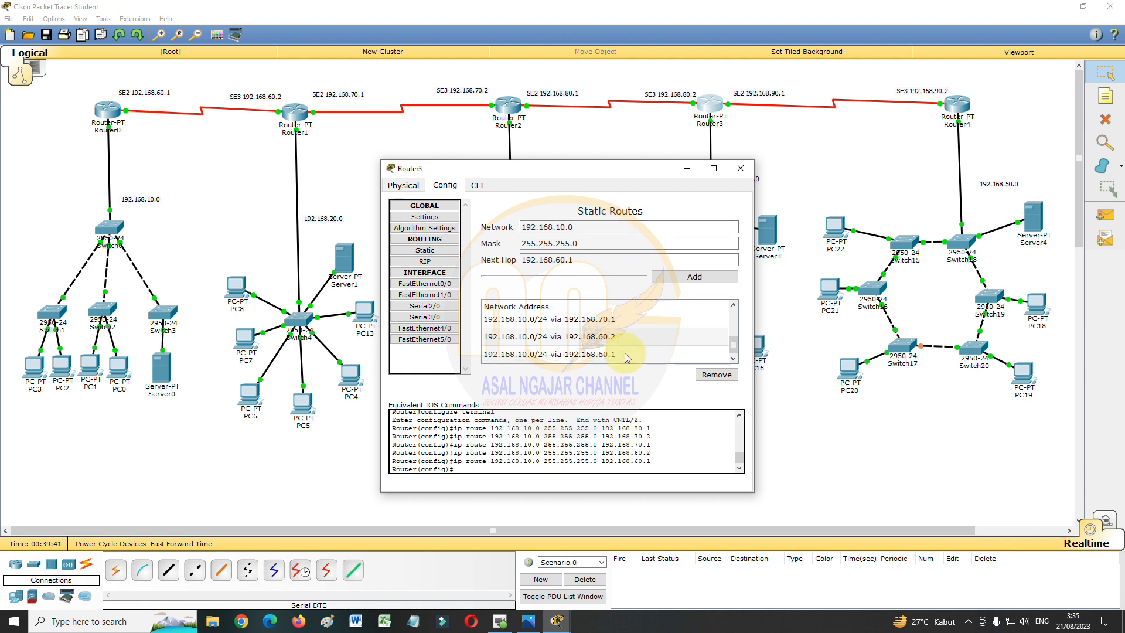
pyautogui.scroll(1, 627, 358)
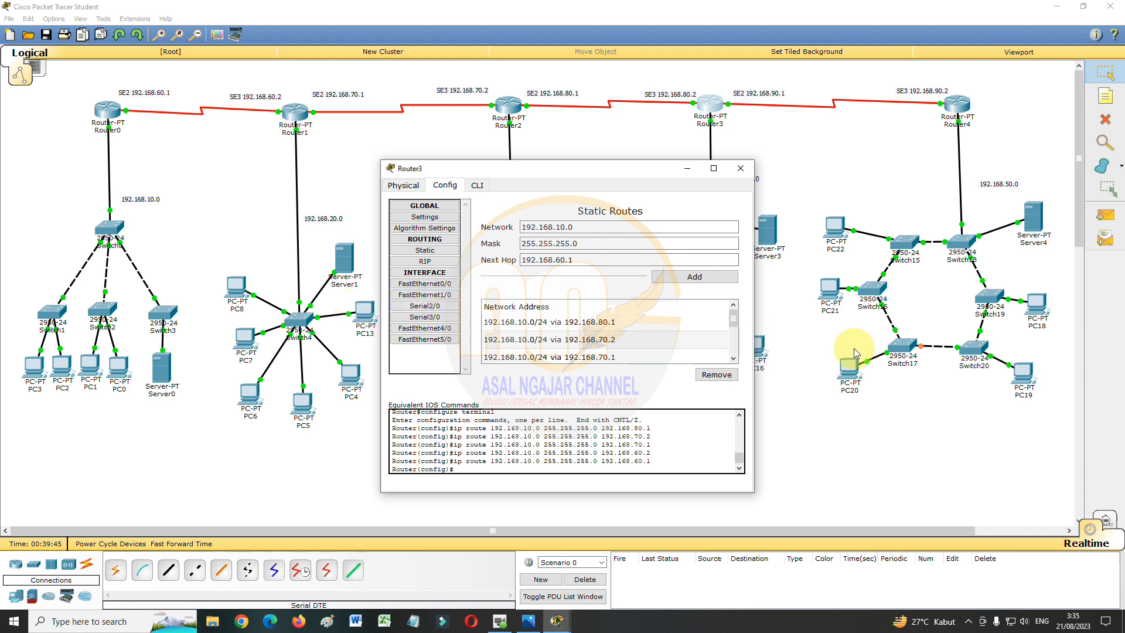
# - Add a static route on Router3 to network 192.168.20.0 with next hop 192.168.80.1
pyautogui.doubleClick(560, 228)
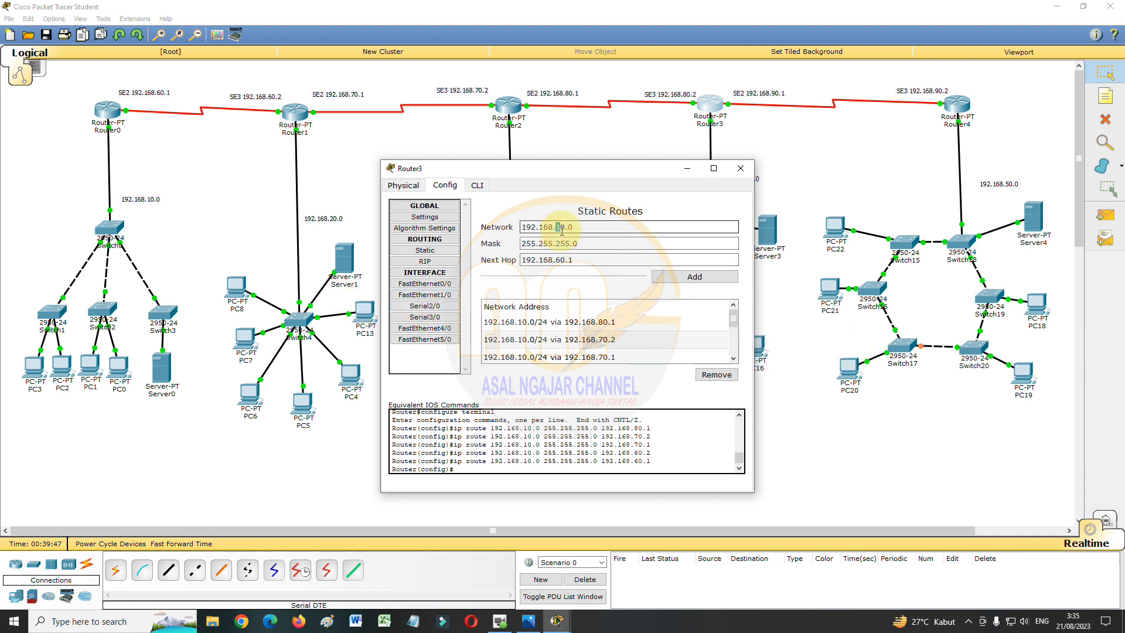
pyautogui.write('20')
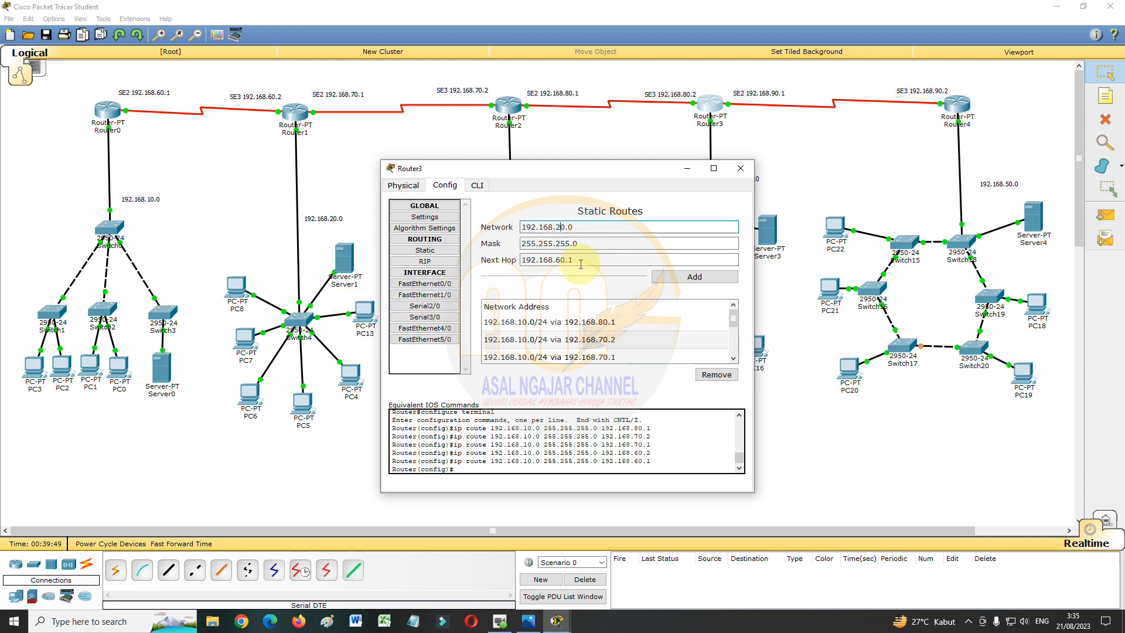
pyautogui.doubleClick(567, 260)
pyautogui.moveTo(572, 260); pyautogui.dragTo(555, 260)
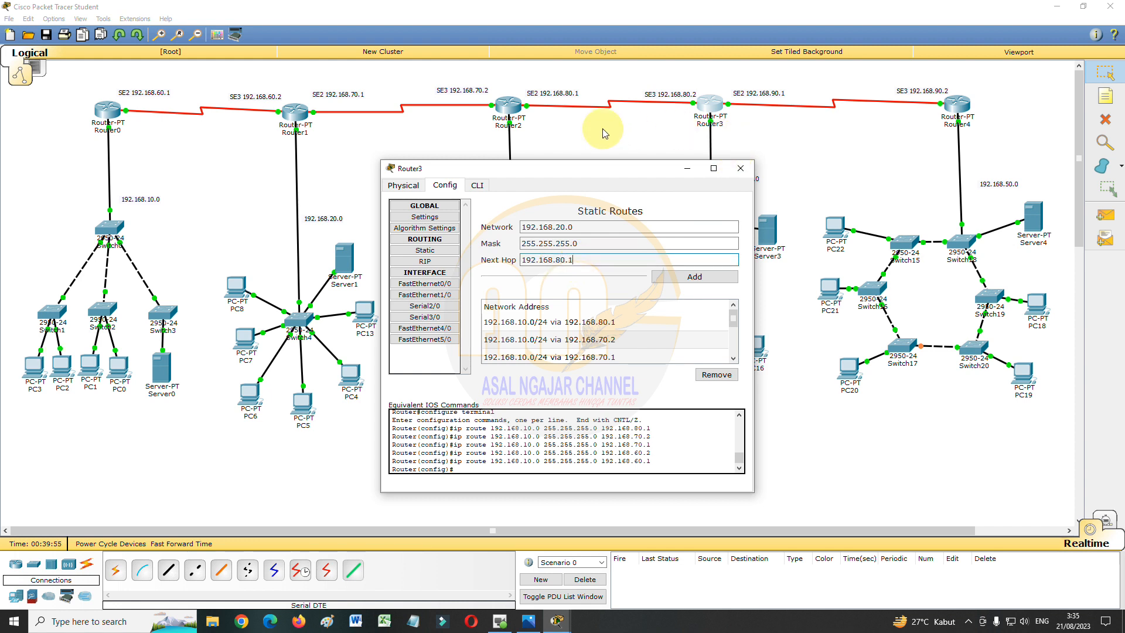
pyautogui.click(685, 276)
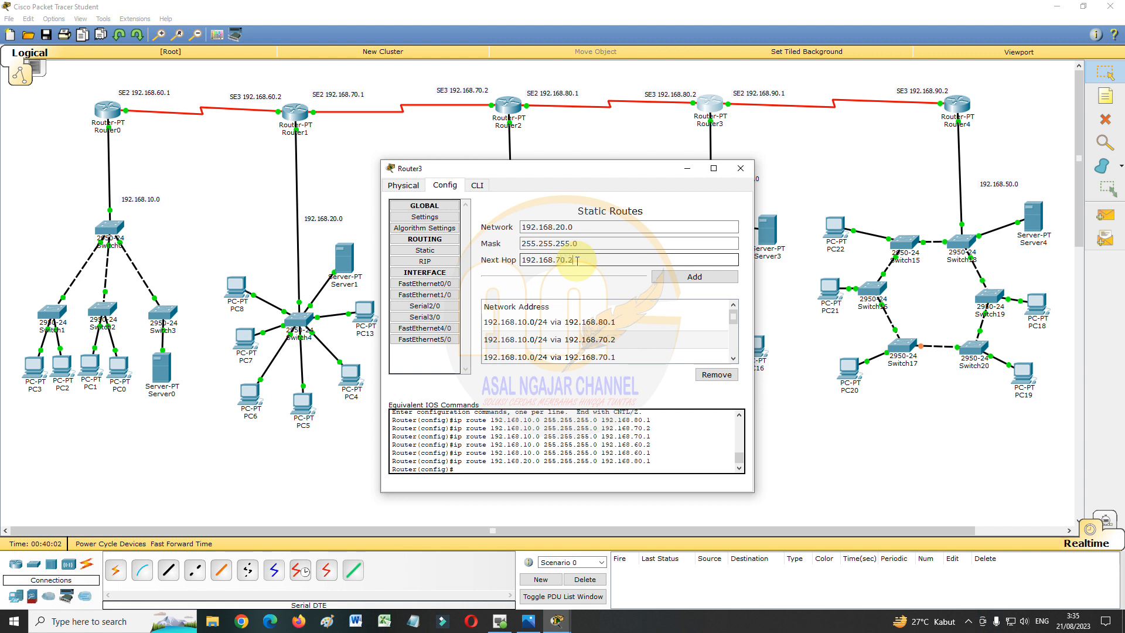
# - Add static routes on Router3 to network 192.168.20.0 with next hops 192.168.70.2 and 192.168.70.1
pyautogui.click(674, 275)
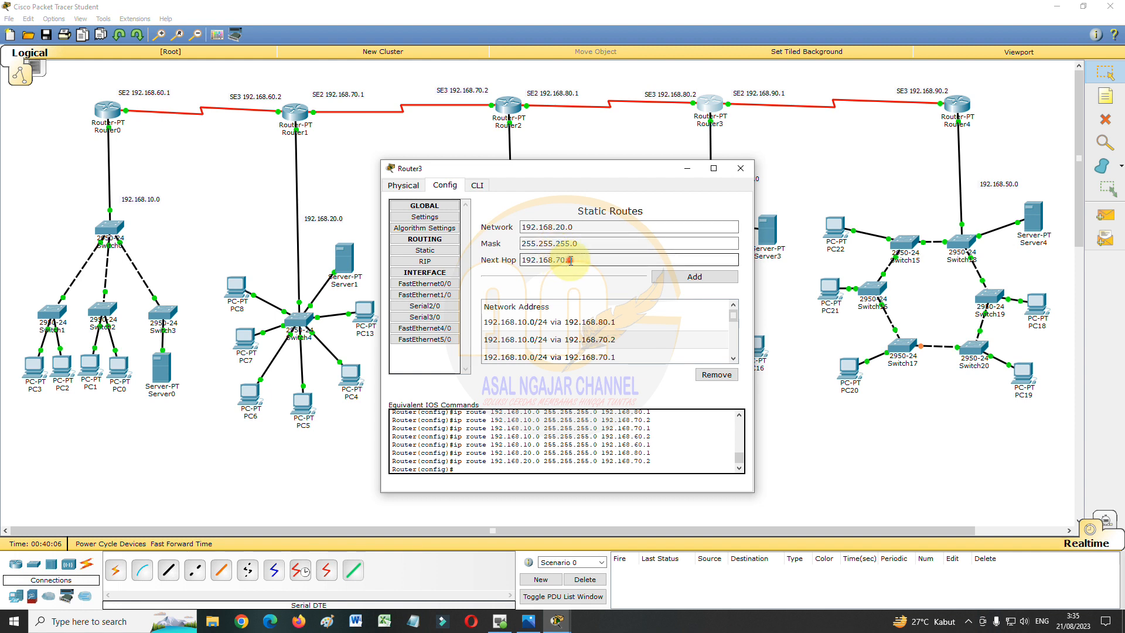
pyautogui.moveTo(570, 261); pyautogui.dragTo(574, 261)
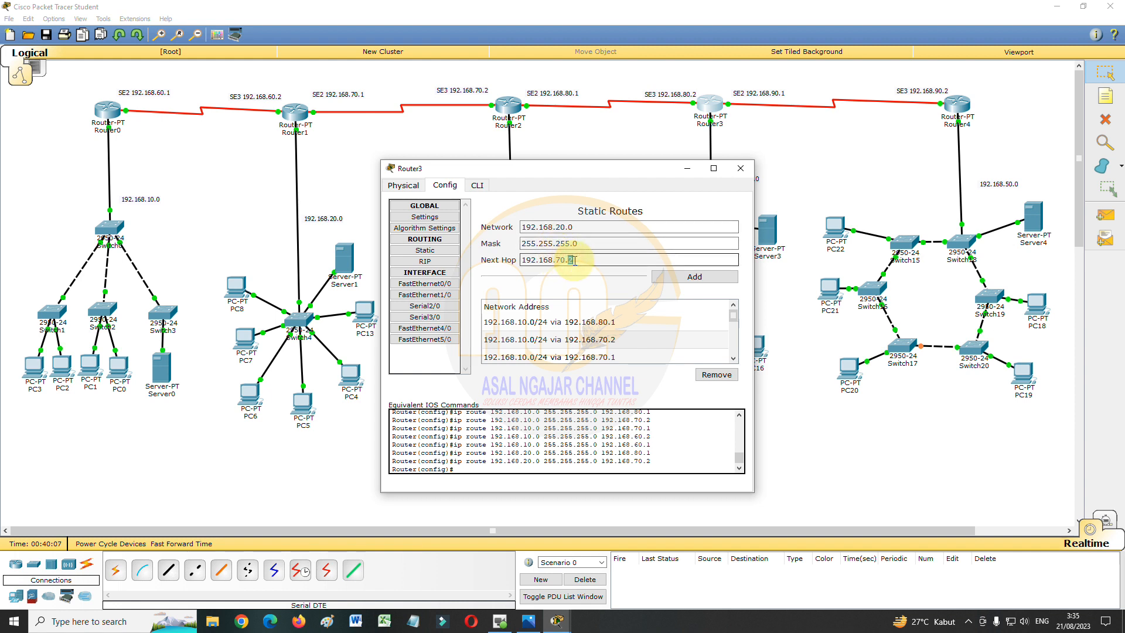
pyautogui.click(693, 278)
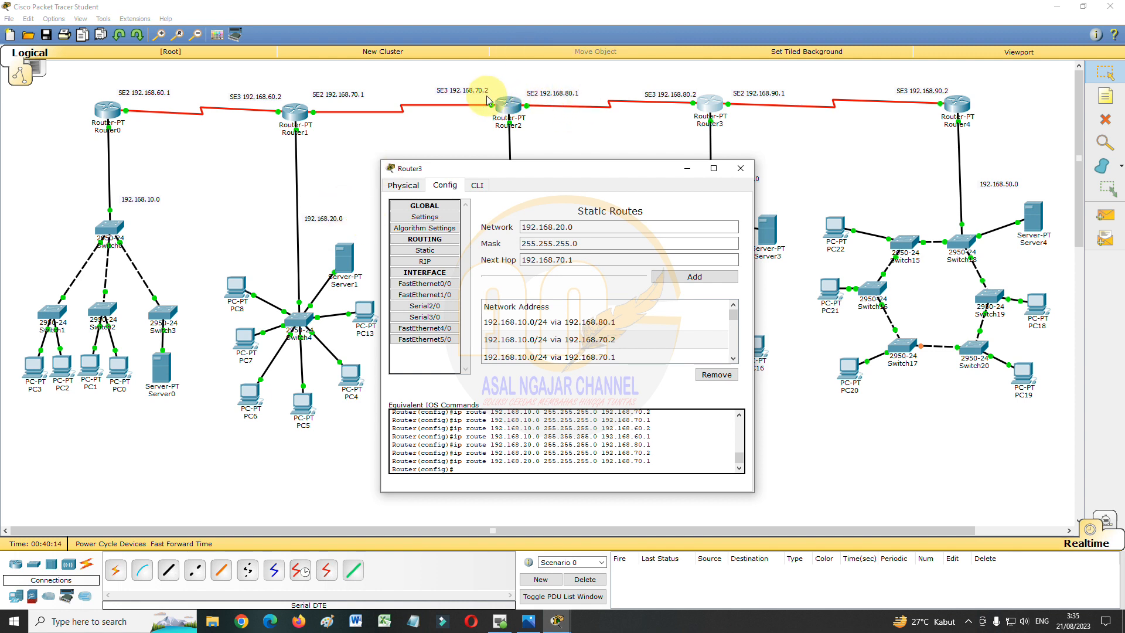
pyautogui.click(588, 242)
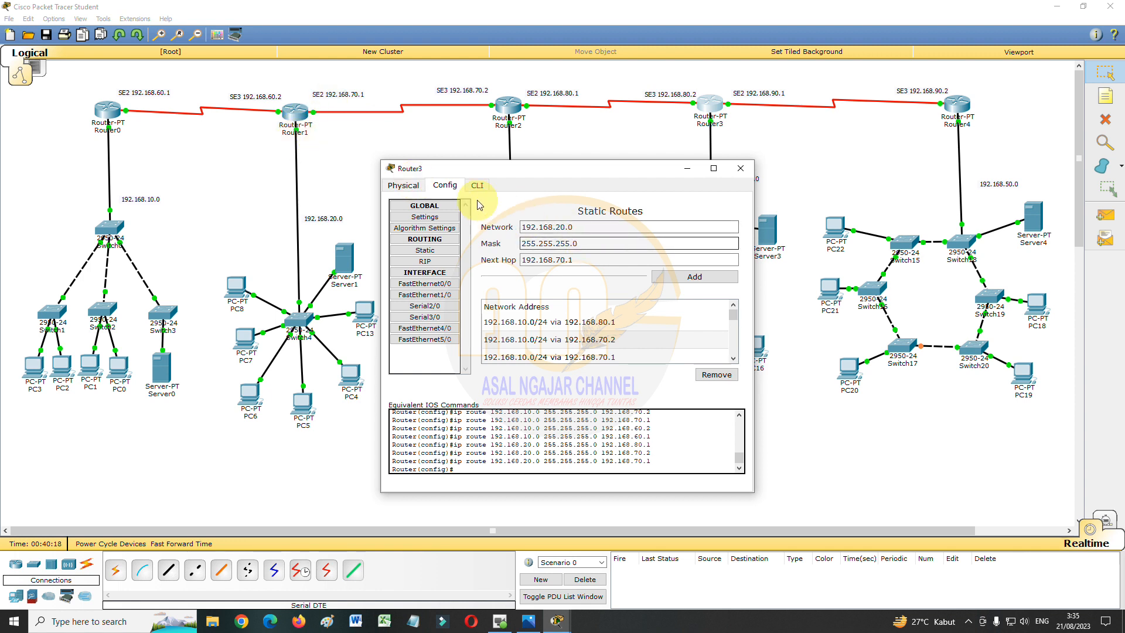
# - Add a static route on Router3 to network 192.168.30.0 with next hop 192.168.80.1
pyautogui.moveTo(555, 226); pyautogui.dragTo(558, 227)
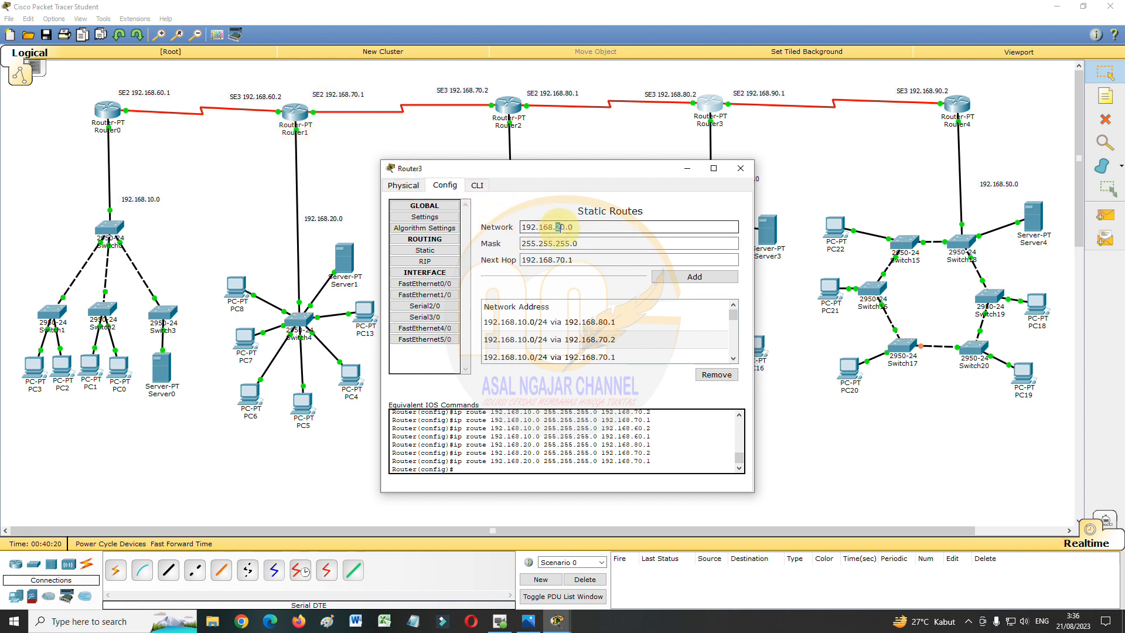
pyautogui.write('3')
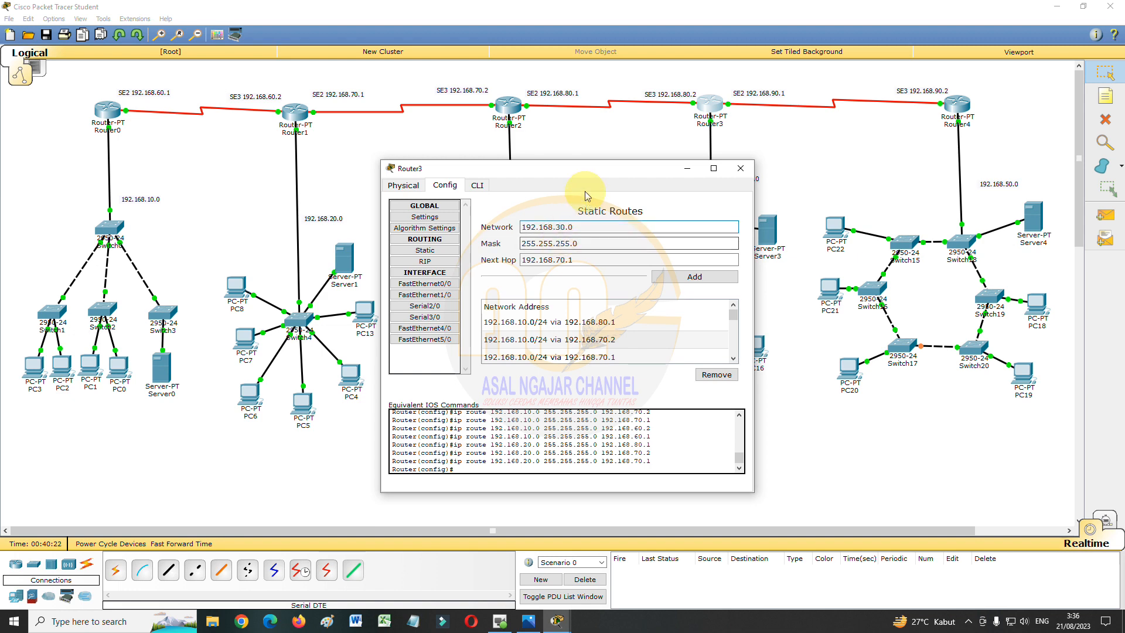
pyautogui.moveTo(585, 175); pyautogui.dragTo(651, 168)
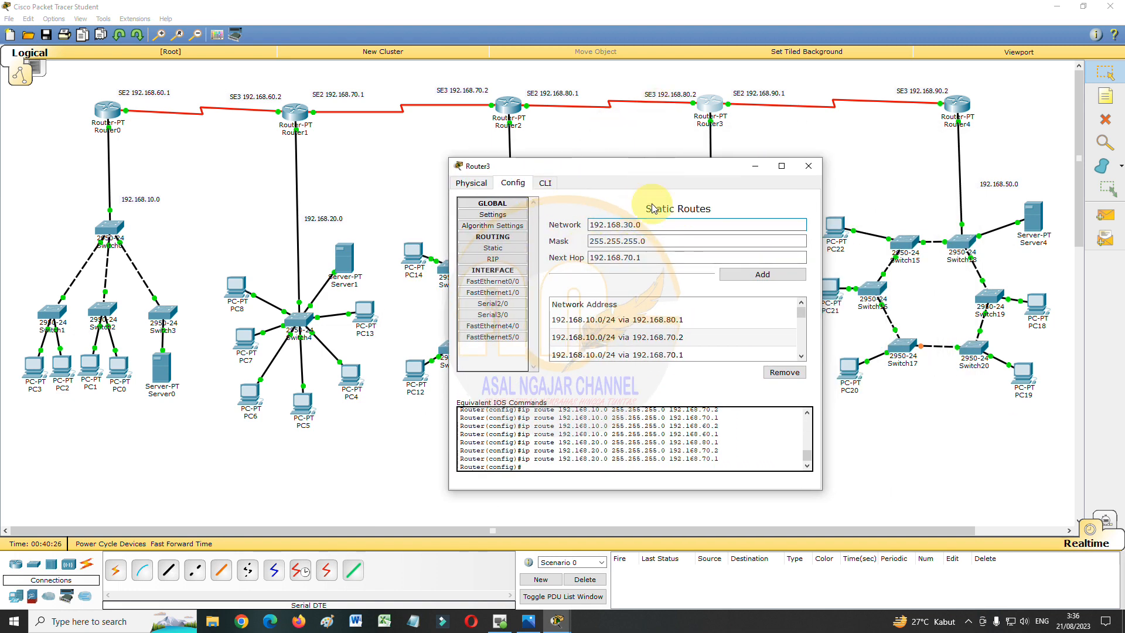
pyautogui.moveTo(644, 257); pyautogui.dragTo(623, 258)
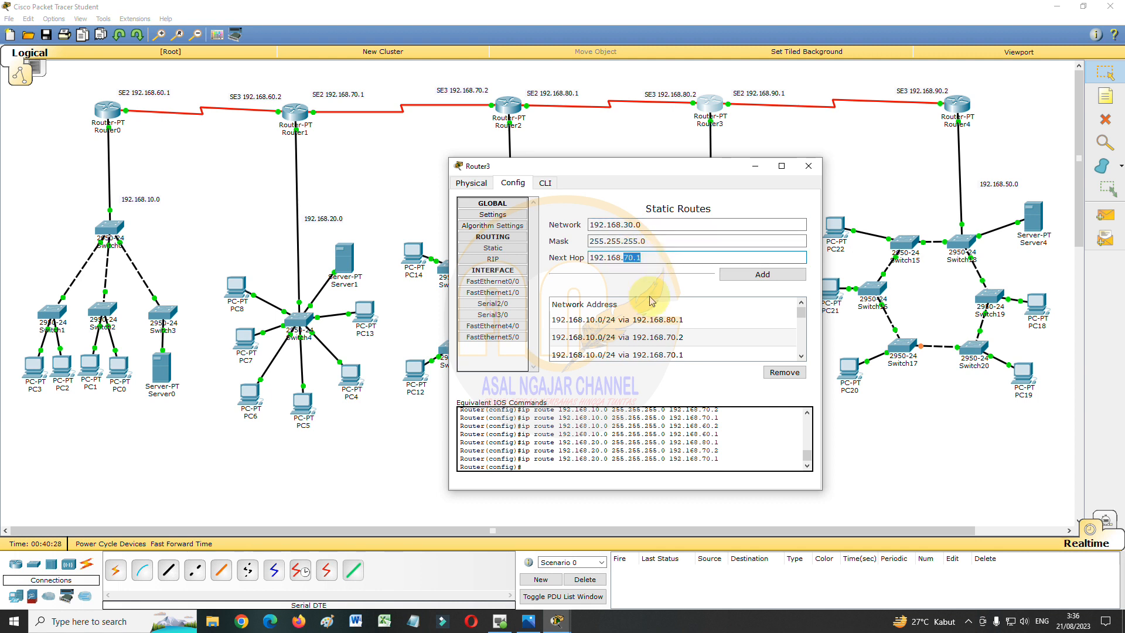
pyautogui.write('8')
pyautogui.click(775, 275)
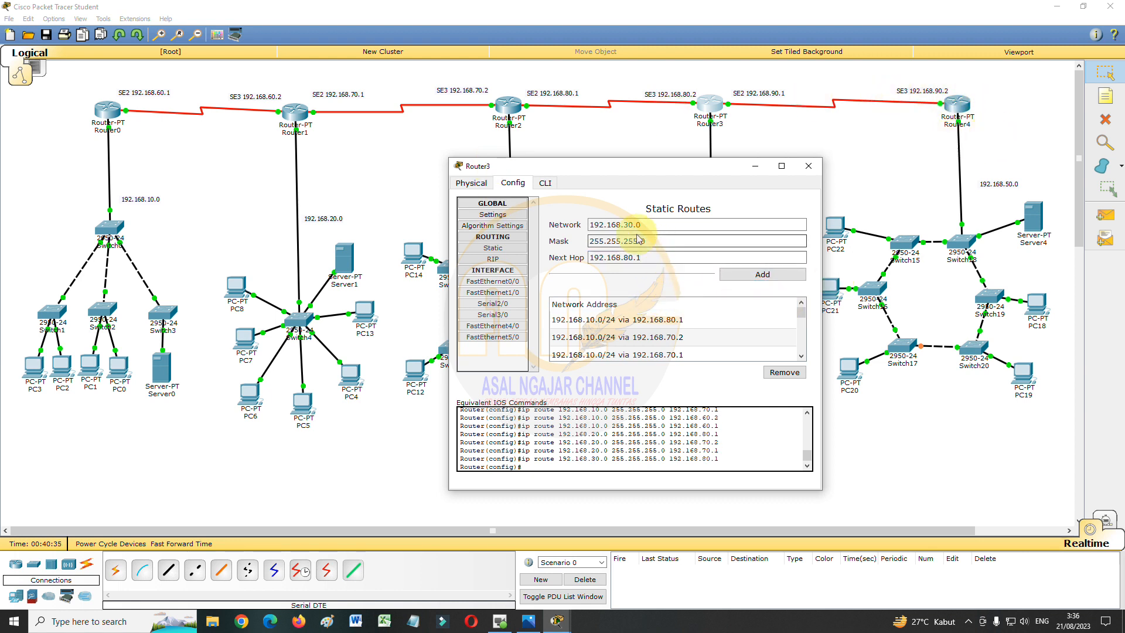
# - Add a static route on Router3 to network 192.168.50.0 with next hop 192.168.90.2
pyautogui.moveTo(622, 225); pyautogui.dragTo(626, 225)
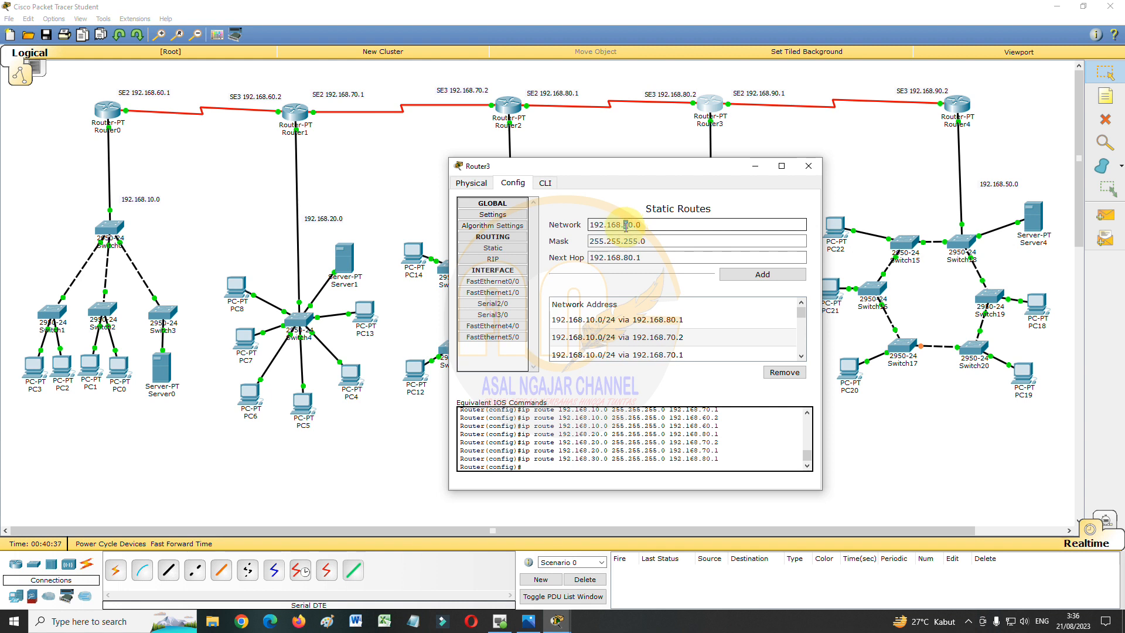
pyautogui.write('5')
pyautogui.moveTo(625, 261); pyautogui.dragTo(642, 258)
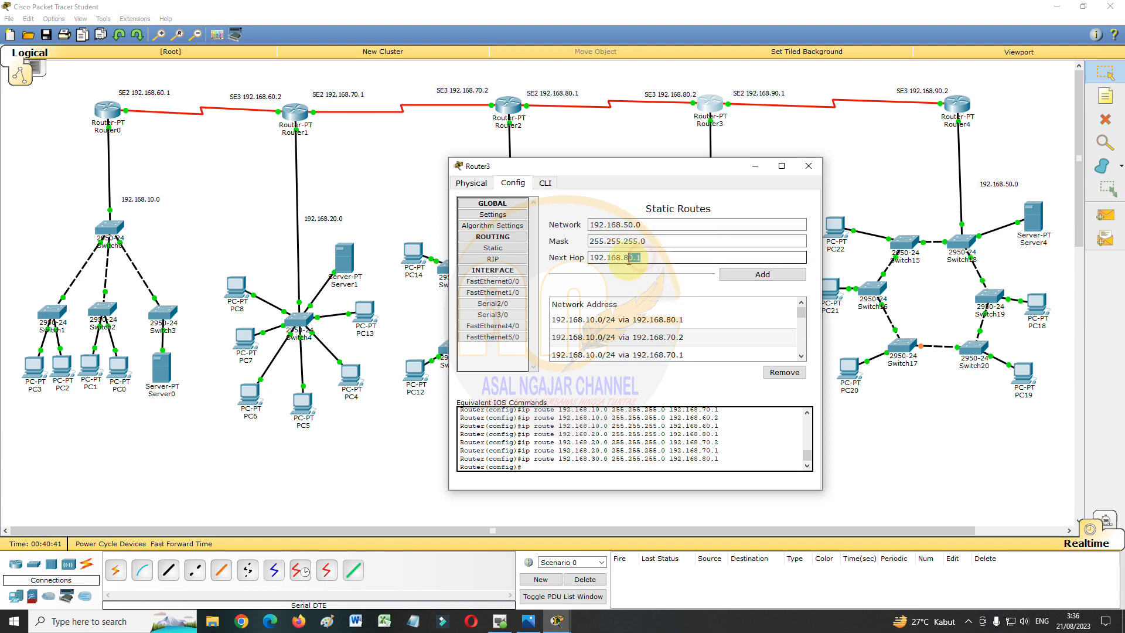
pyautogui.write('9')
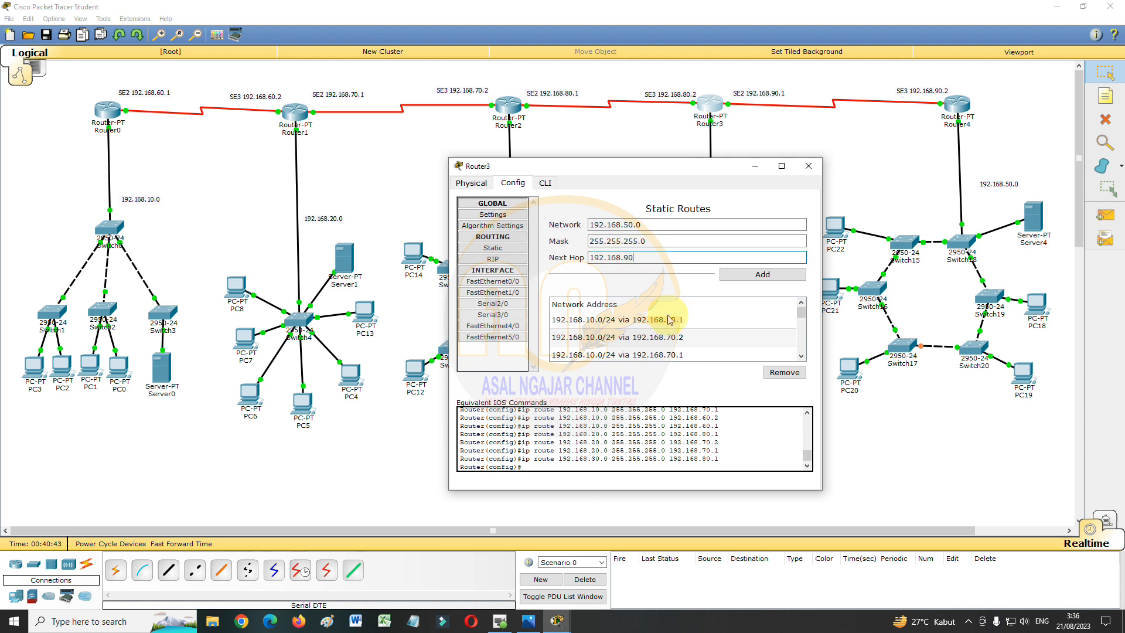
pyautogui.write('0.2')
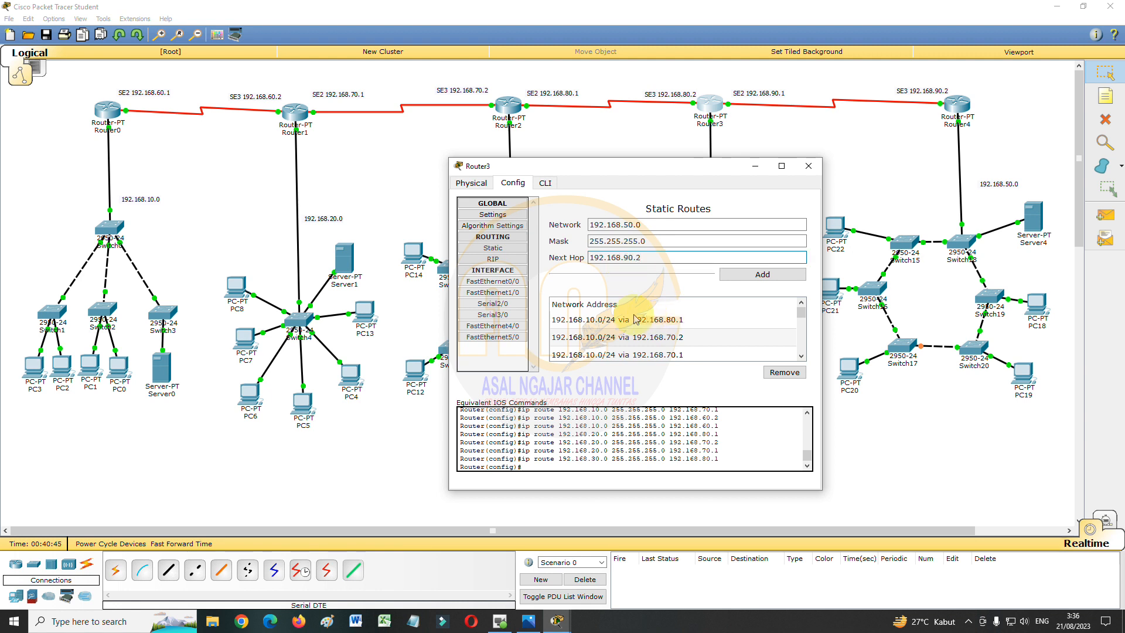
pyautogui.click(768, 275)
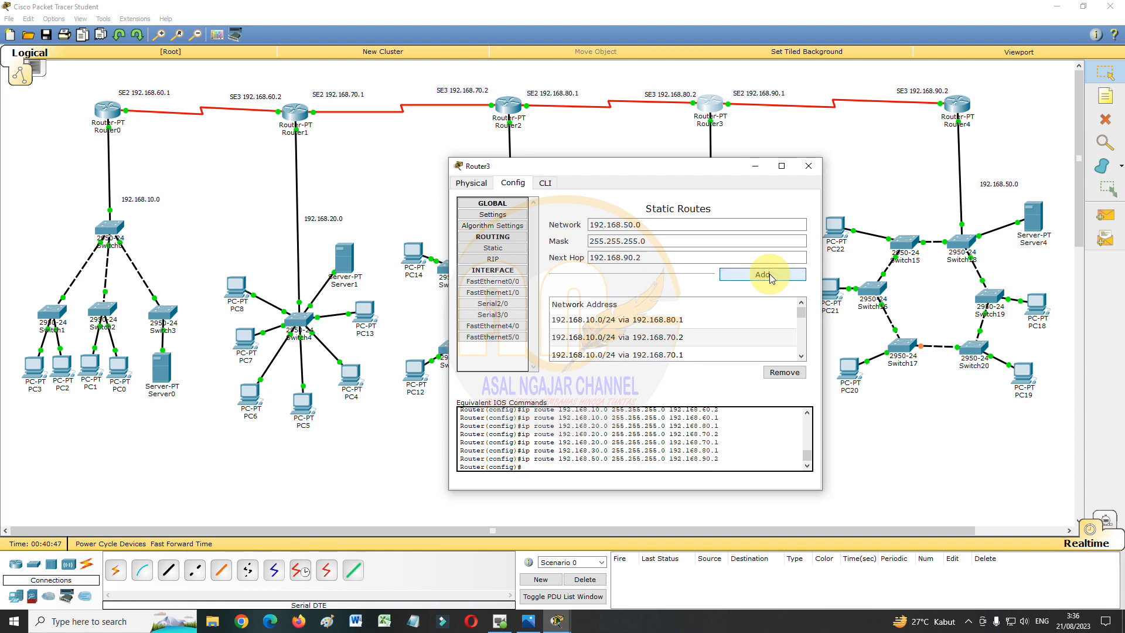
# - Close Router3's configuration and open the static routing settings of Router4
pyautogui.scroll(-3, 754, 328)
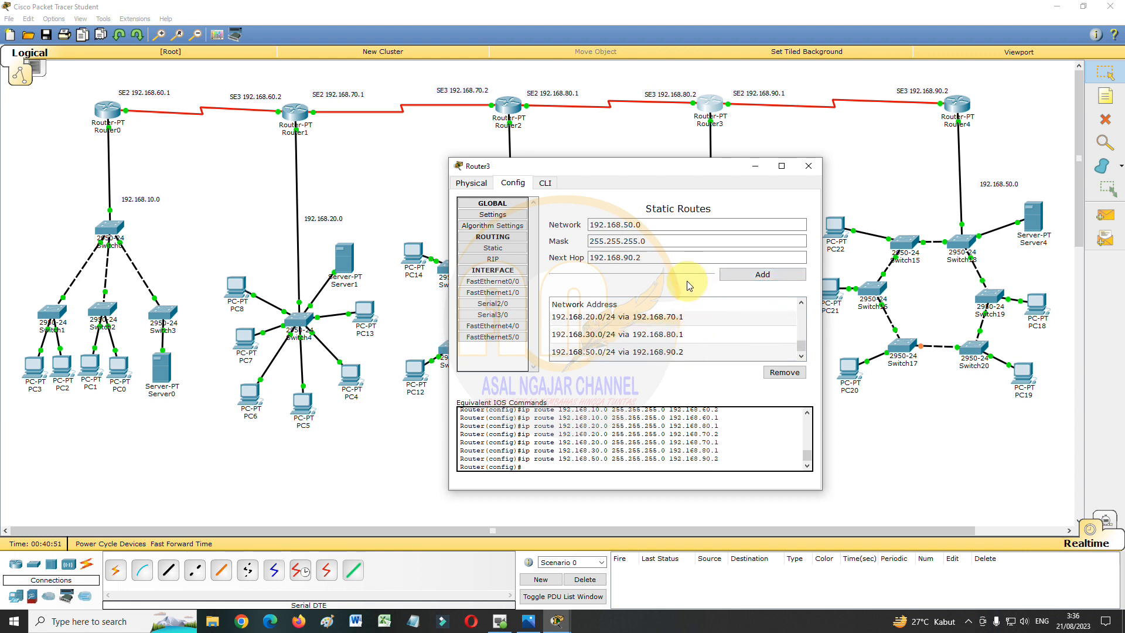
pyautogui.click(808, 166)
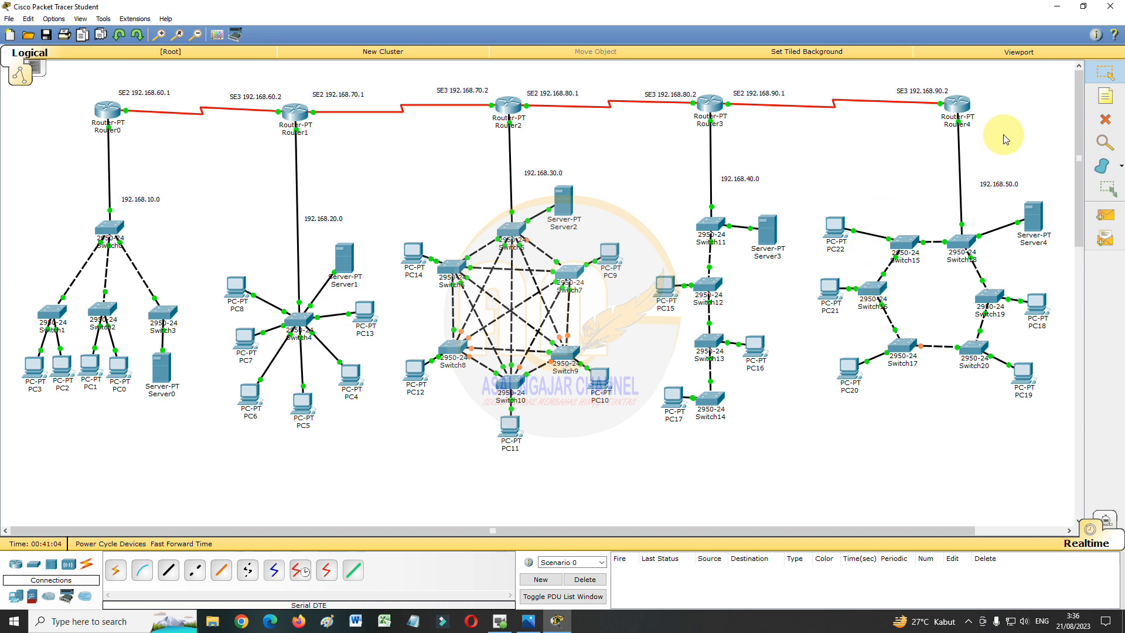
pyautogui.click(956, 104)
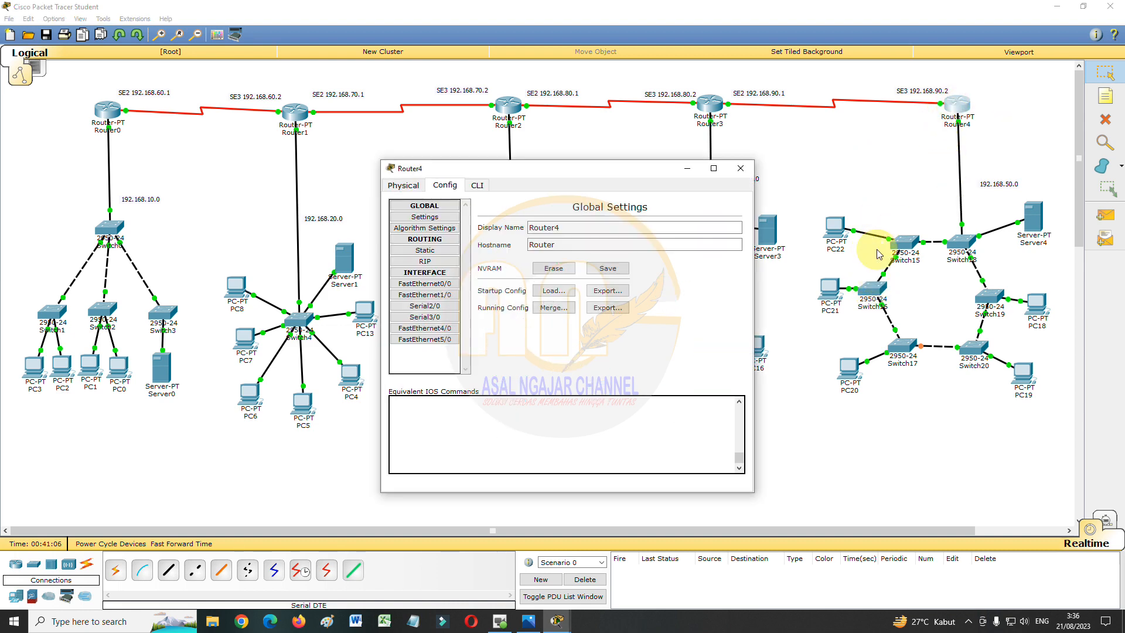
pyautogui.moveTo(609, 167); pyautogui.dragTo(923, 185)
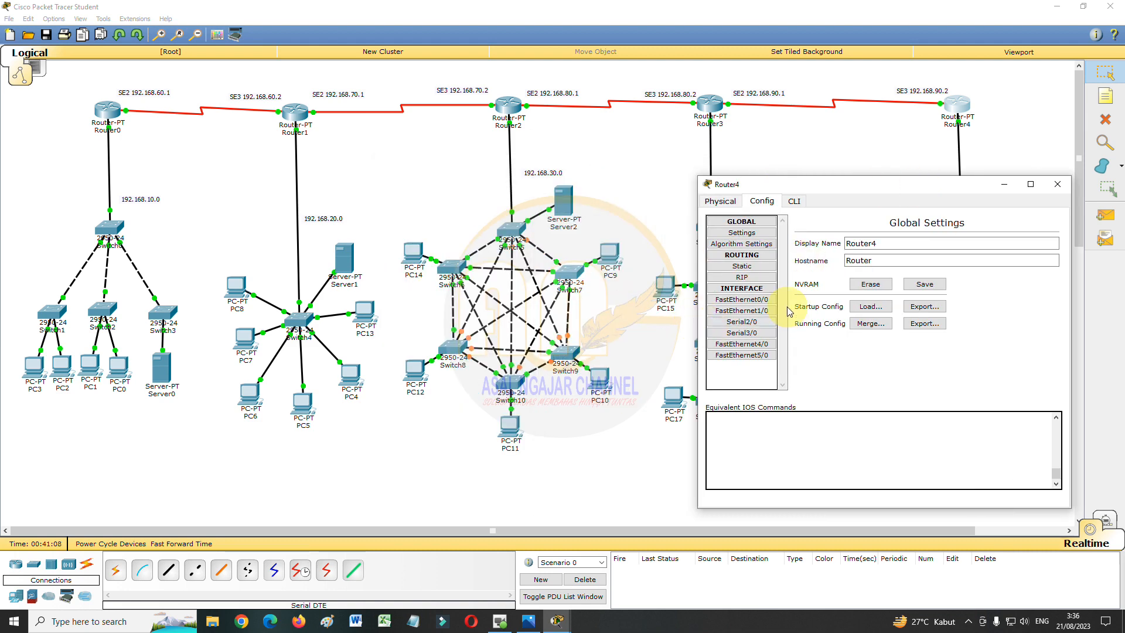
pyautogui.click(743, 265)
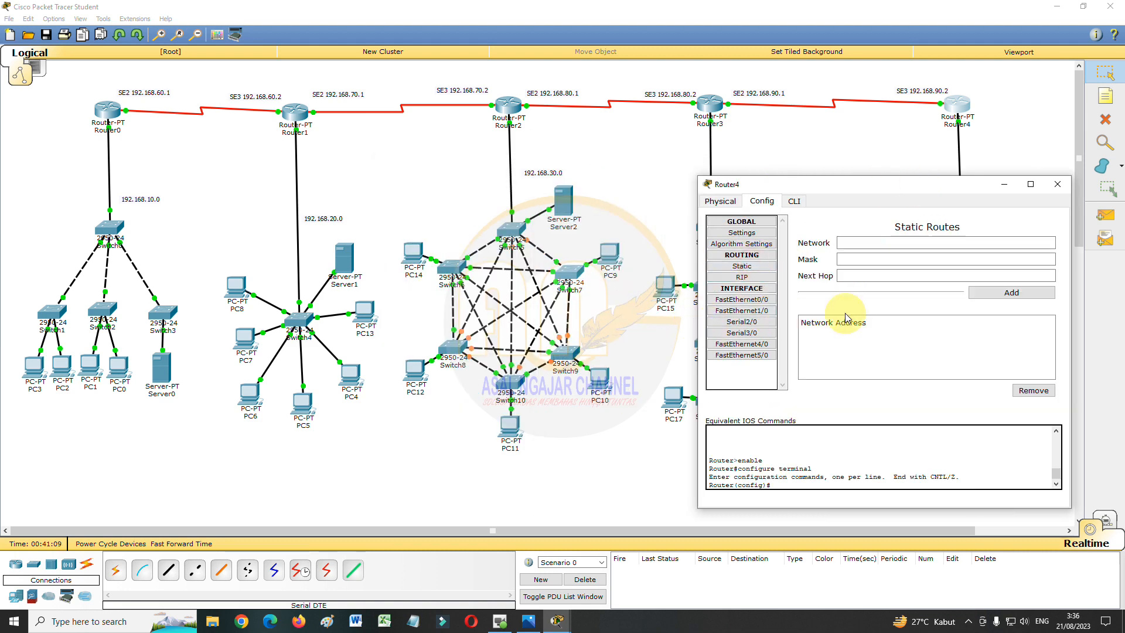
# - Add a static route on Router4 to network 192.168.10.0 with mask 255.255.255.0 and next hop 192.168.90.1
pyautogui.click(853, 242)
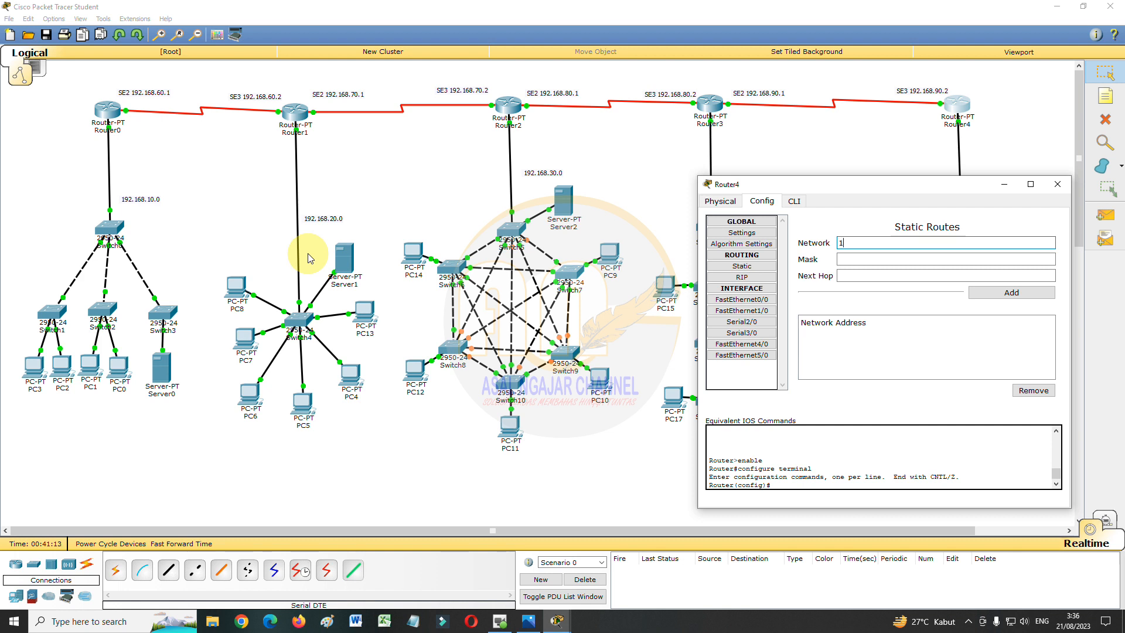
pyautogui.write('192.168.10.0')
pyautogui.click(857, 261)
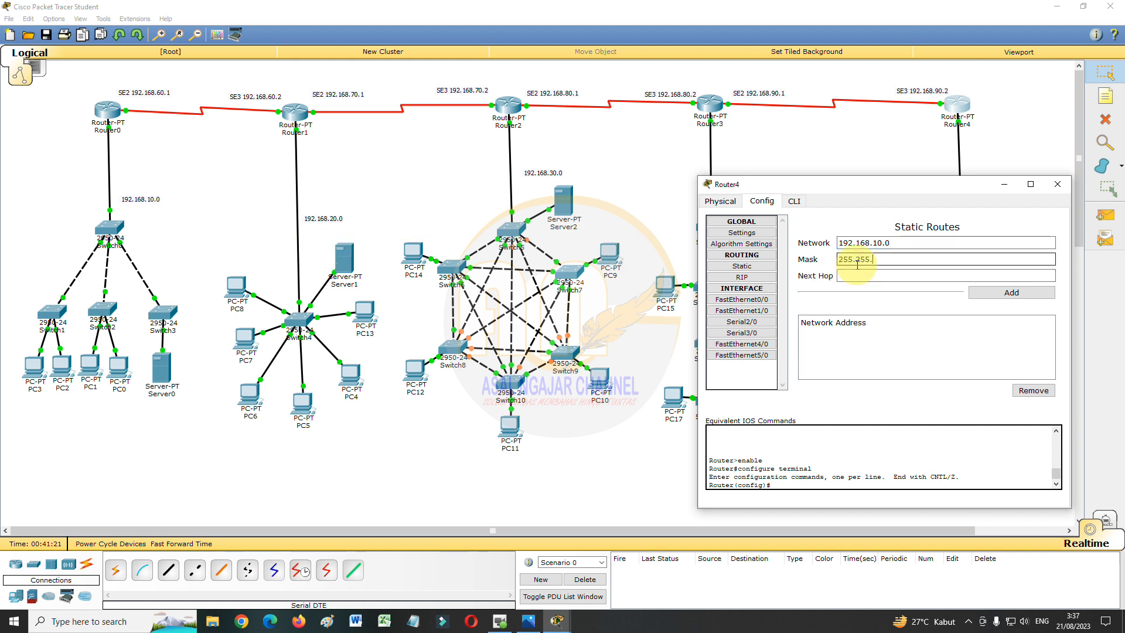
pyautogui.write('255.255.255.0')
pyautogui.click(871, 276)
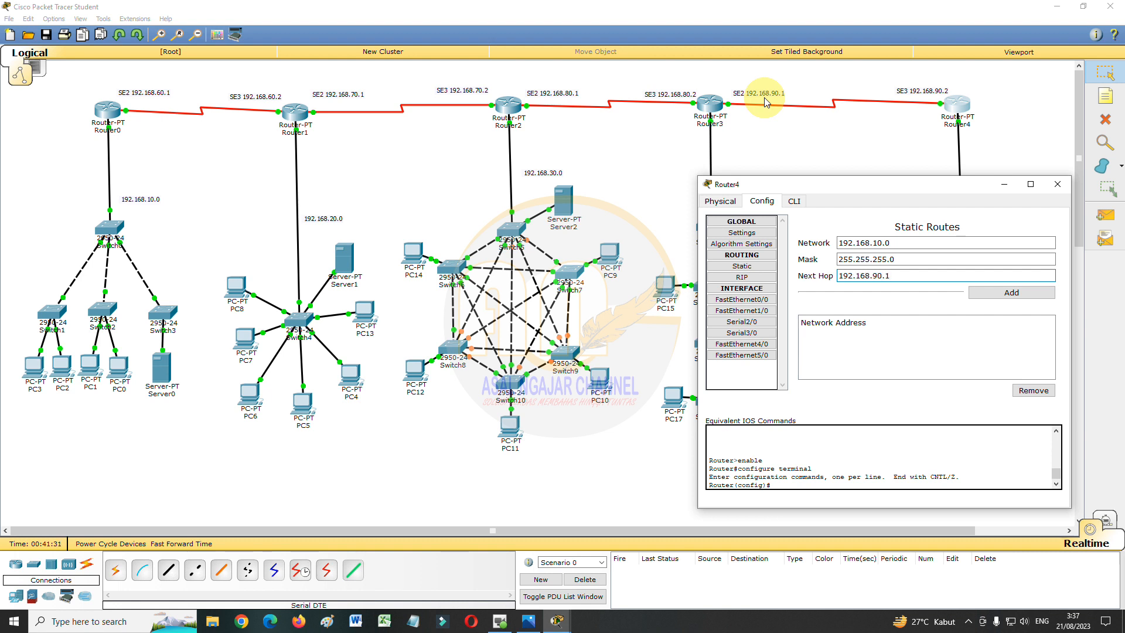
pyautogui.click(999, 295)
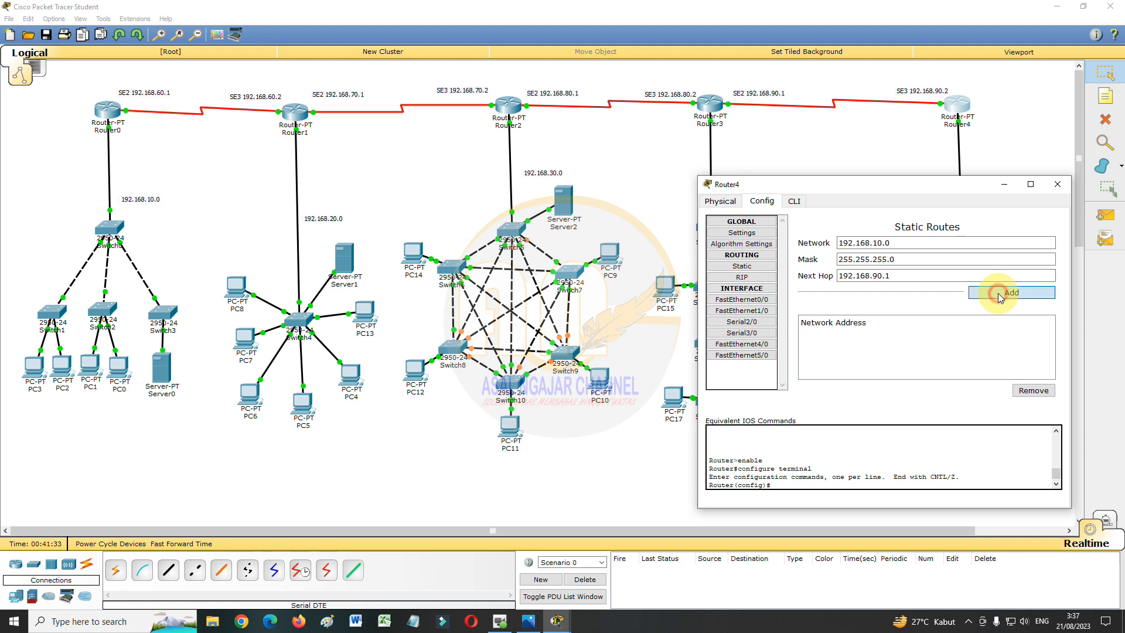
# - Add static routes on Router4 to network 192.168.10.0 with next hops 192.168.80.2 and 192.168.80.1
pyautogui.moveTo(890, 277); pyautogui.dragTo(873, 279)
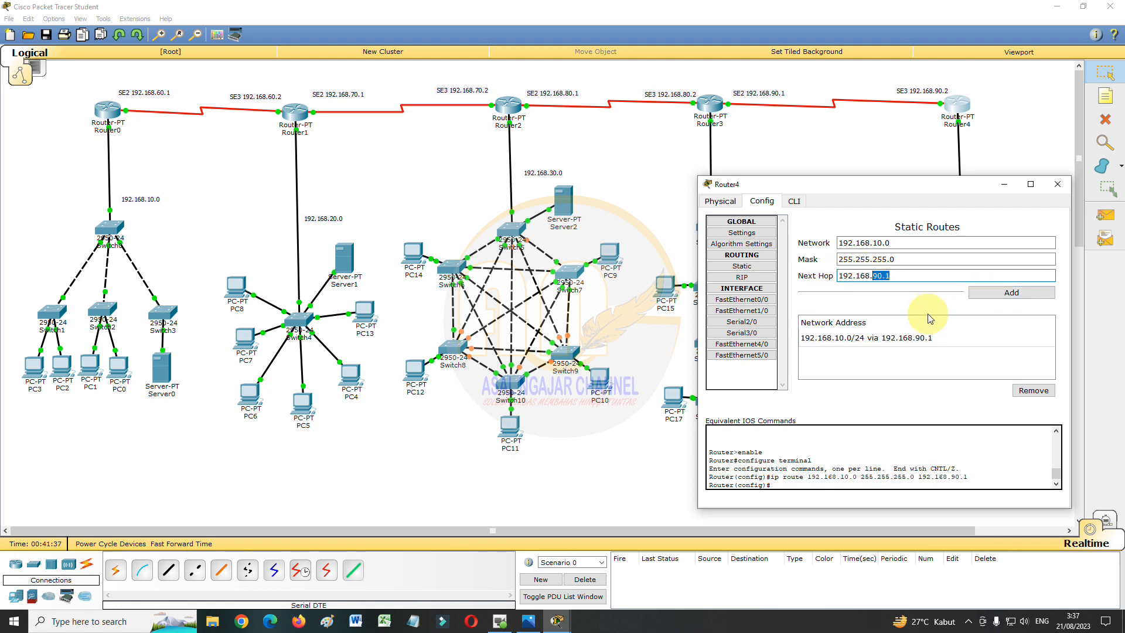
pyautogui.write('80.2')
pyautogui.click(999, 296)
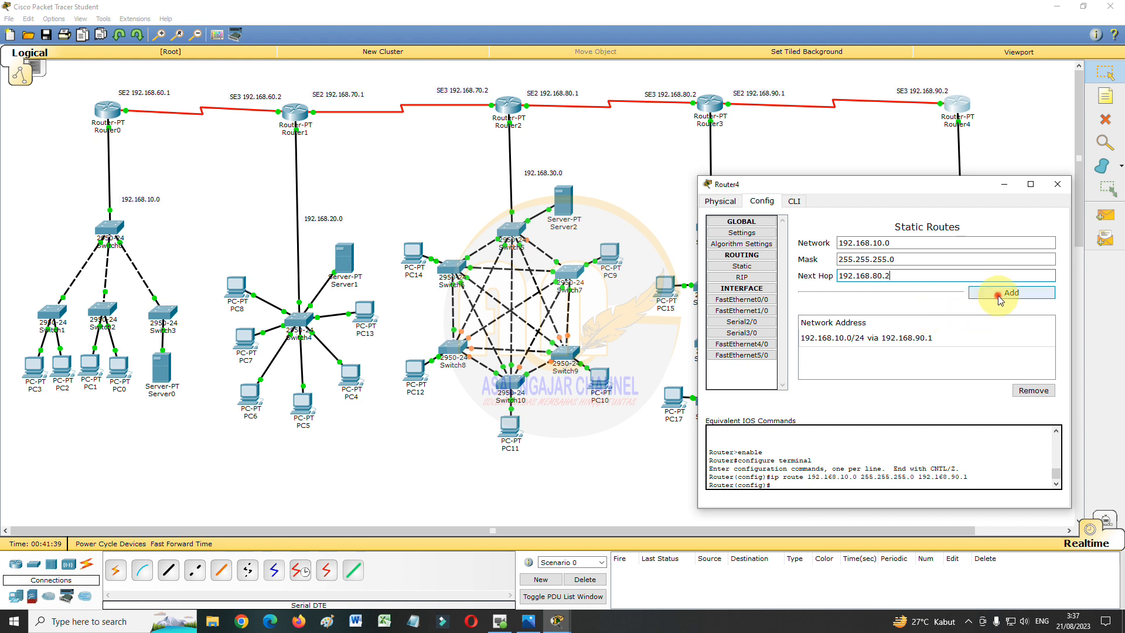
pyautogui.doubleClick(890, 274)
pyautogui.write('1')
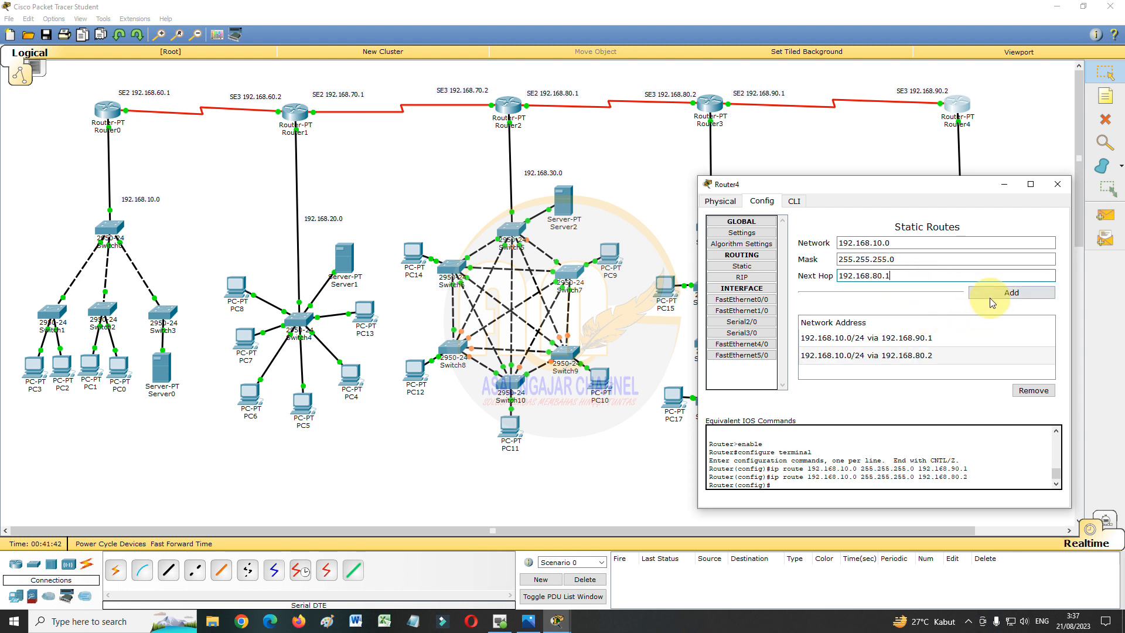
pyautogui.click(1002, 292)
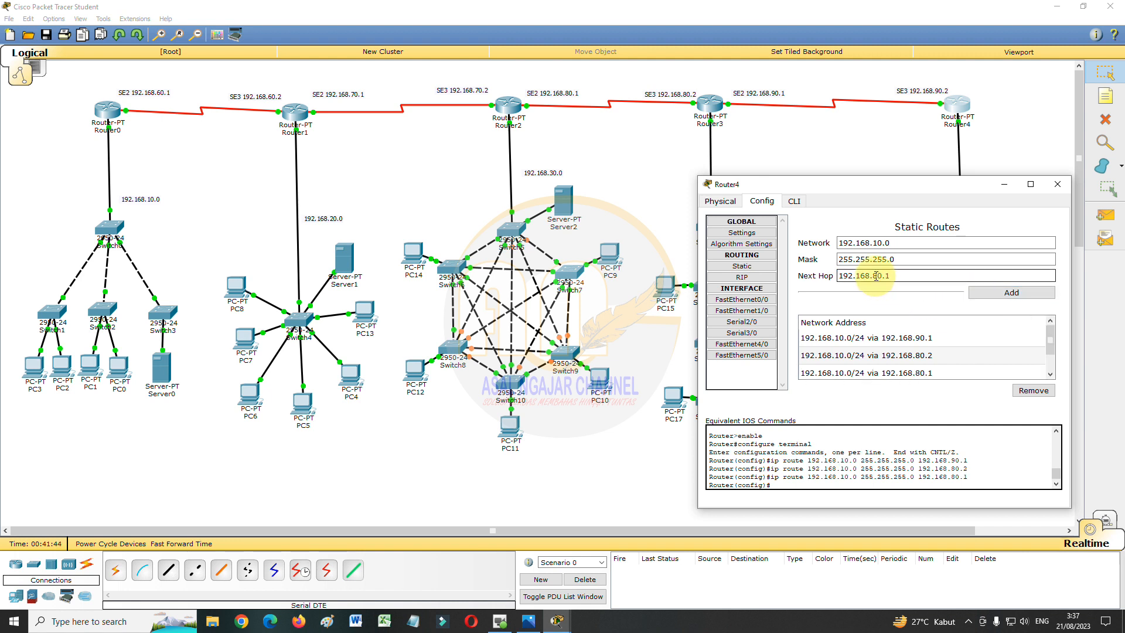
# - Add static routes on Router4 to network 192.168.10.0 with next hops 192.168.70.2 and 192.168.70.1
pyautogui.moveTo(892, 275); pyautogui.dragTo(872, 276)
pyautogui.write('70.2')
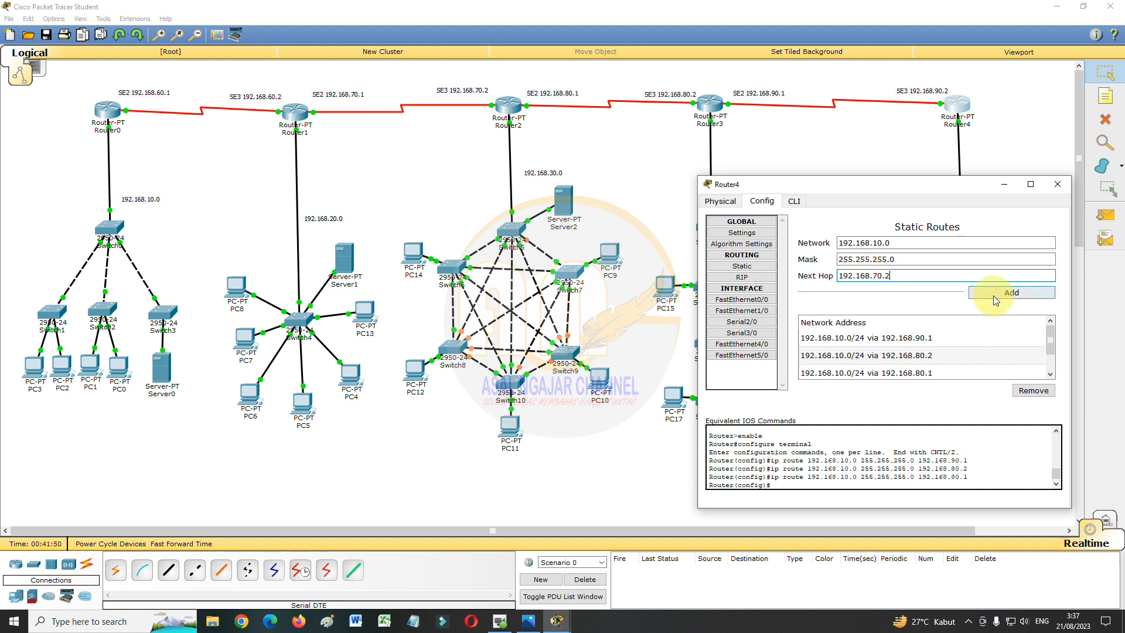
pyautogui.click(1003, 292)
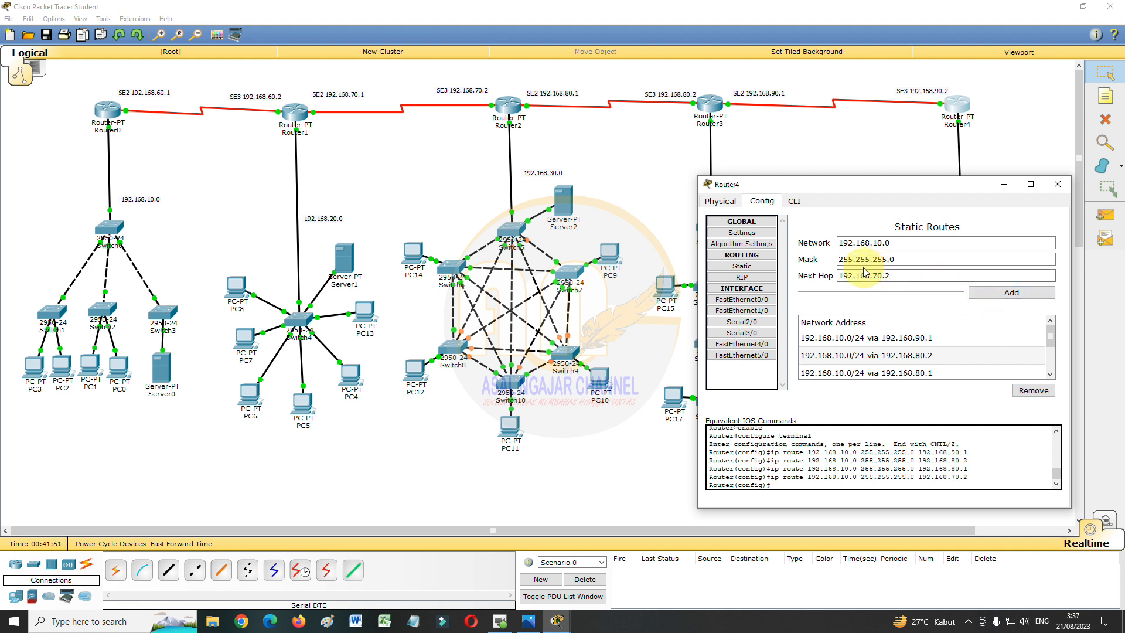
pyautogui.doubleClick(895, 276)
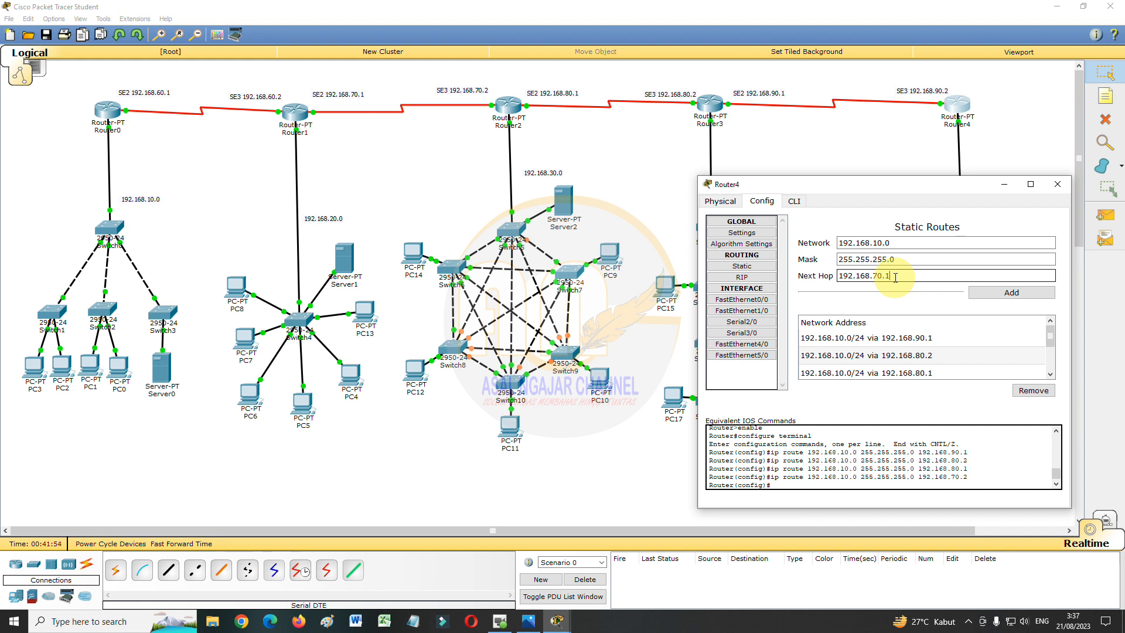
pyautogui.click(1003, 293)
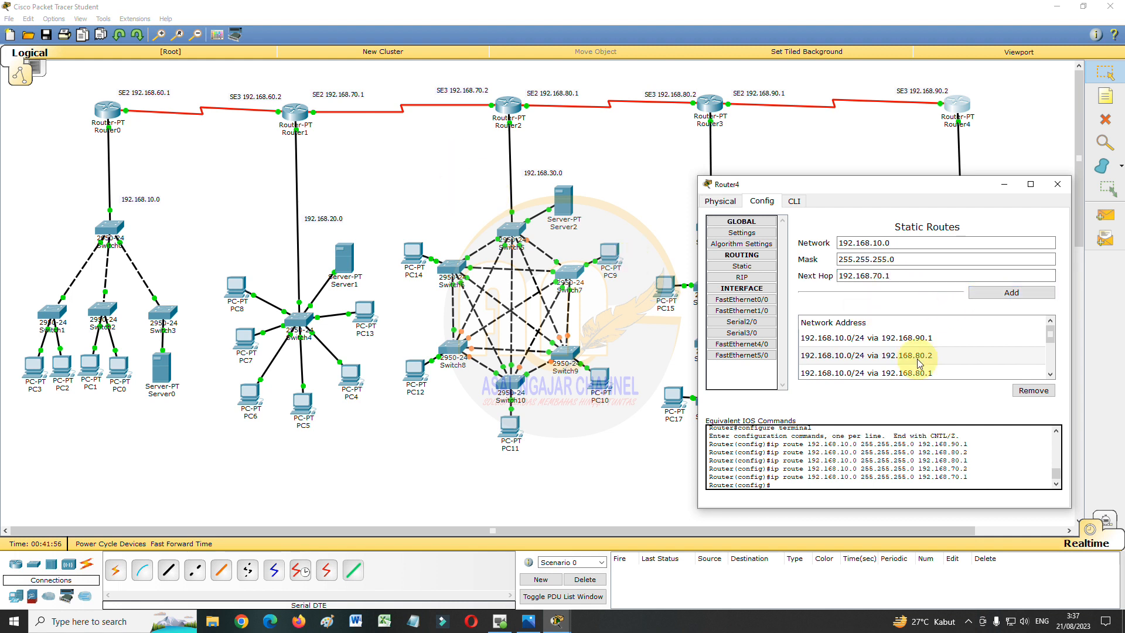
# - Add static routes on Router4 to network 192.168.10.0 with next hops 192.168.60.2 and 192.168.60.1
pyautogui.moveTo(891, 276); pyautogui.dragTo(876, 283)
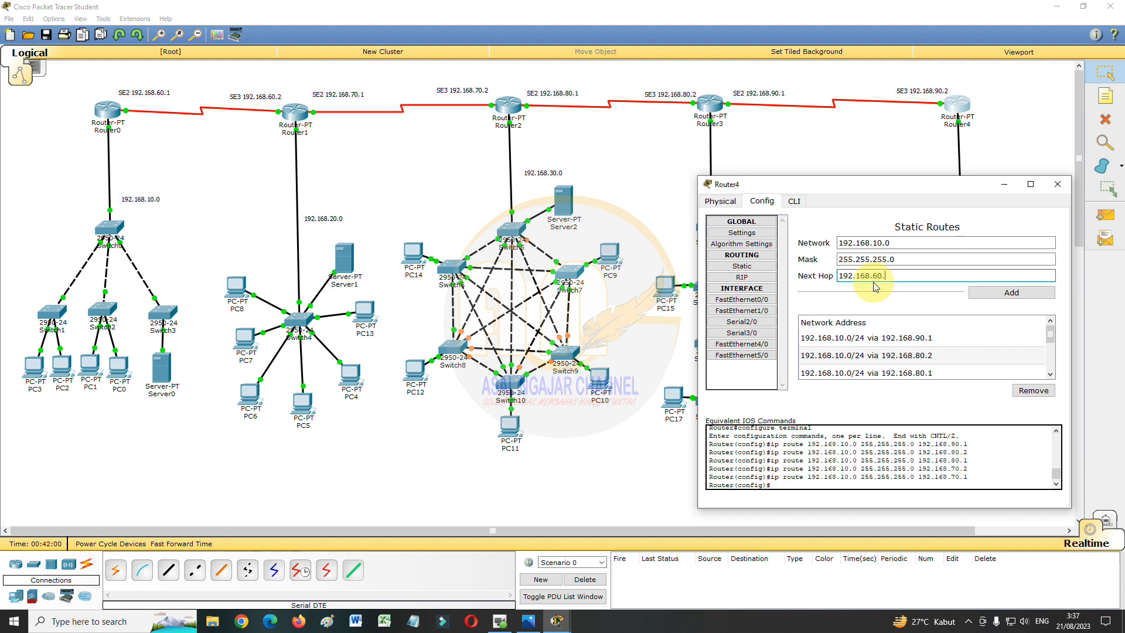
pyautogui.click(989, 294)
pyautogui.doubleClick(887, 276)
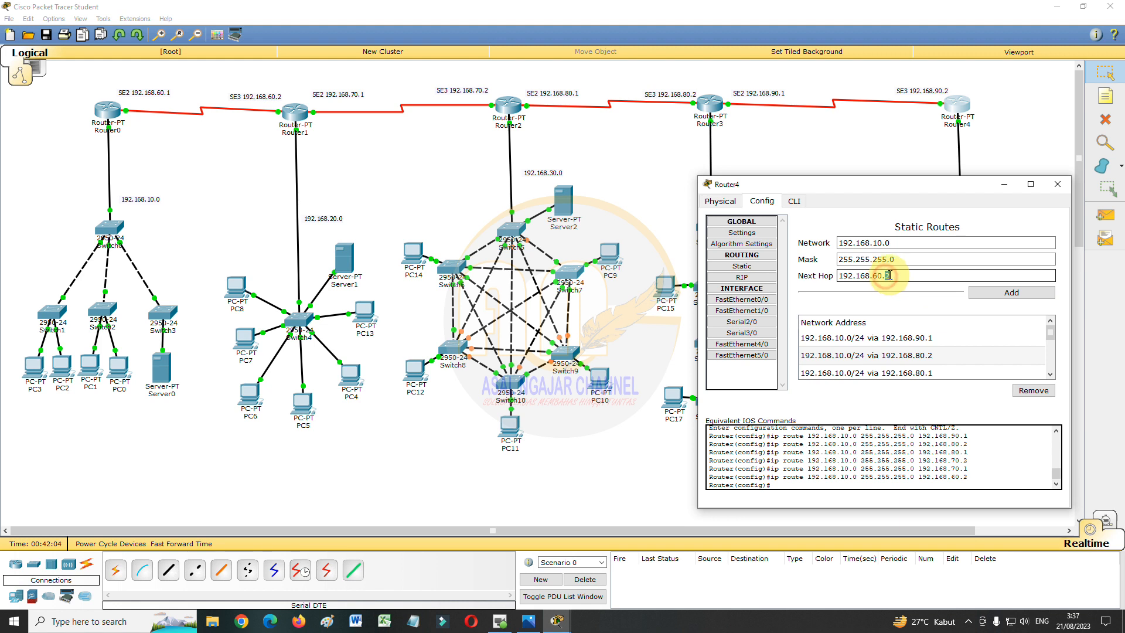
pyautogui.click(974, 292)
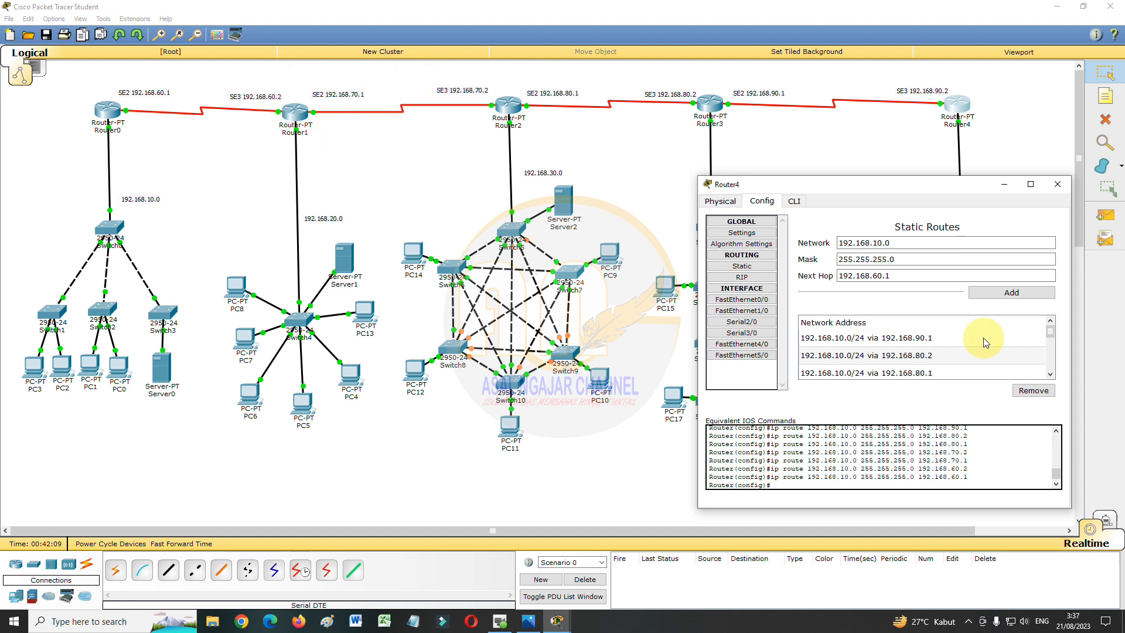
# - Add a static route on Router4 to network 192.168.20.0 with next hop 192.168.90.1
pyautogui.click(875, 244)
pyautogui.write('2')
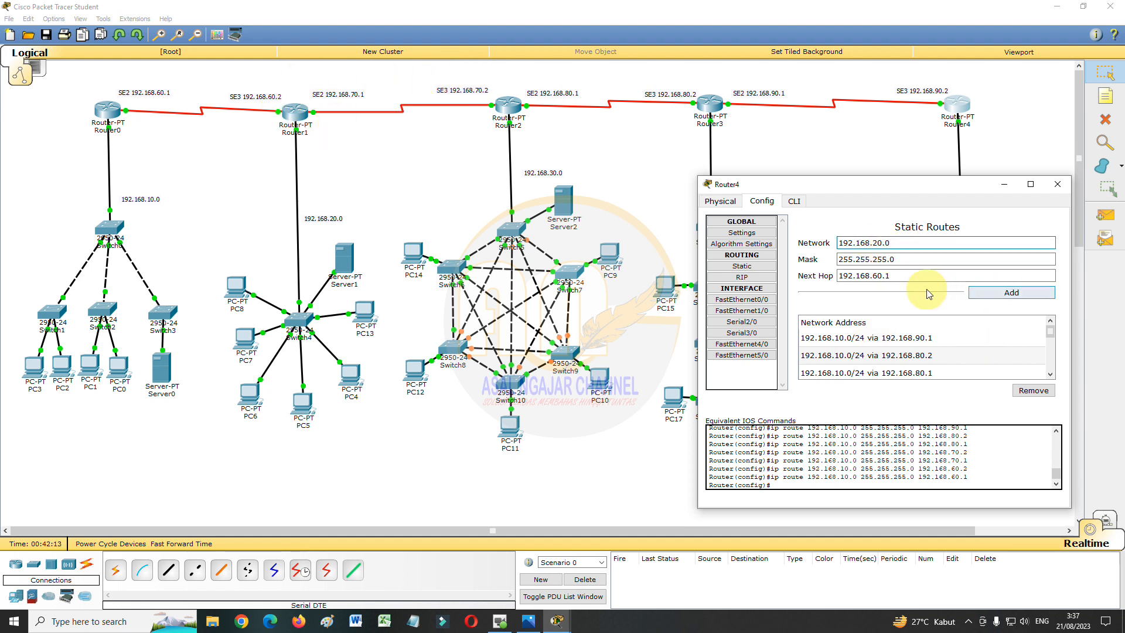
pyautogui.moveTo(892, 278); pyautogui.dragTo(872, 277)
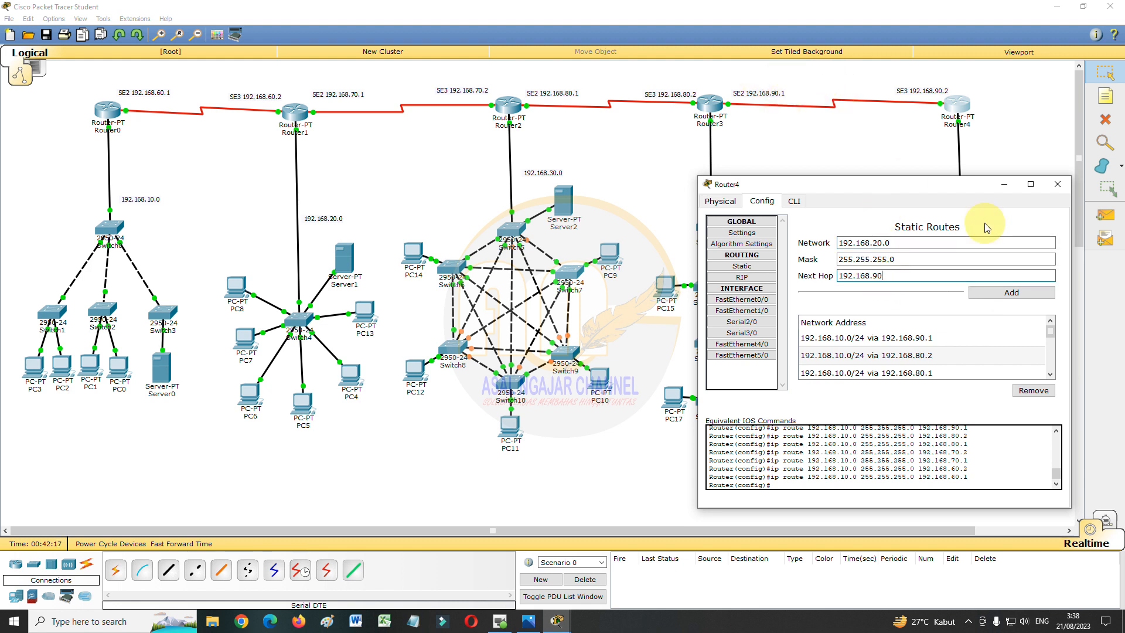
pyautogui.write('90.1')
pyautogui.click(1010, 299)
# - Add static routes on Router4 to network 192.168.20.0 with next hops 192.168.80.2 and 192.168.80.1
pyautogui.moveTo(895, 277)
pyautogui.mouseDown()
pyautogui.moveTo(876, 278)
pyautogui.moveTo(897, 275)
pyautogui.mouseUp()
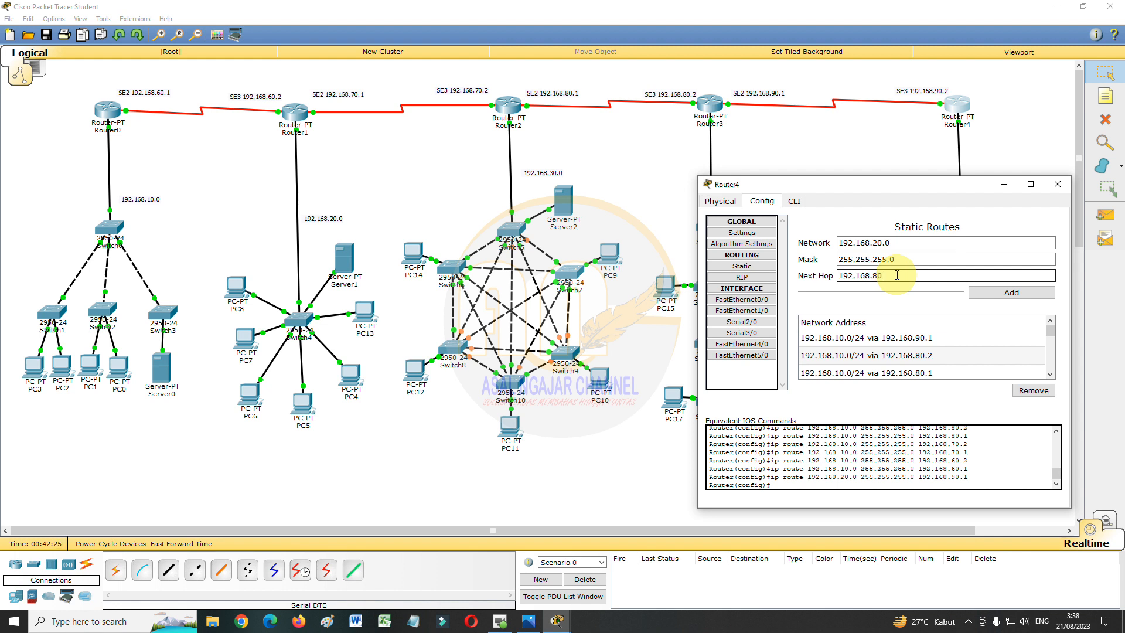
pyautogui.click(1011, 292)
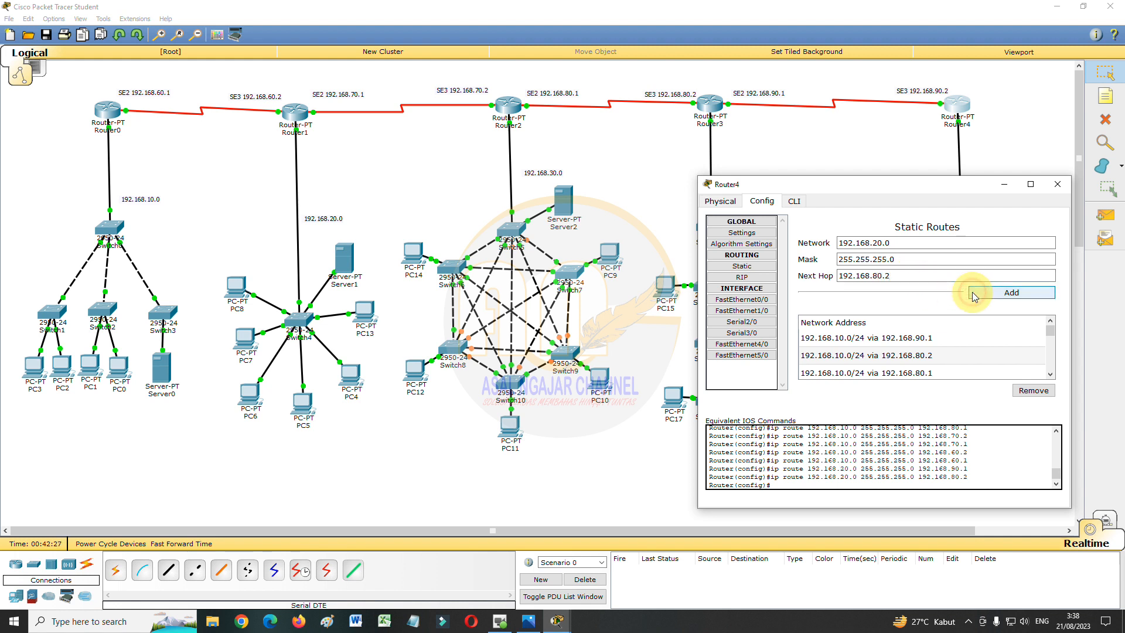
pyautogui.moveTo(892, 278); pyautogui.dragTo(886, 278)
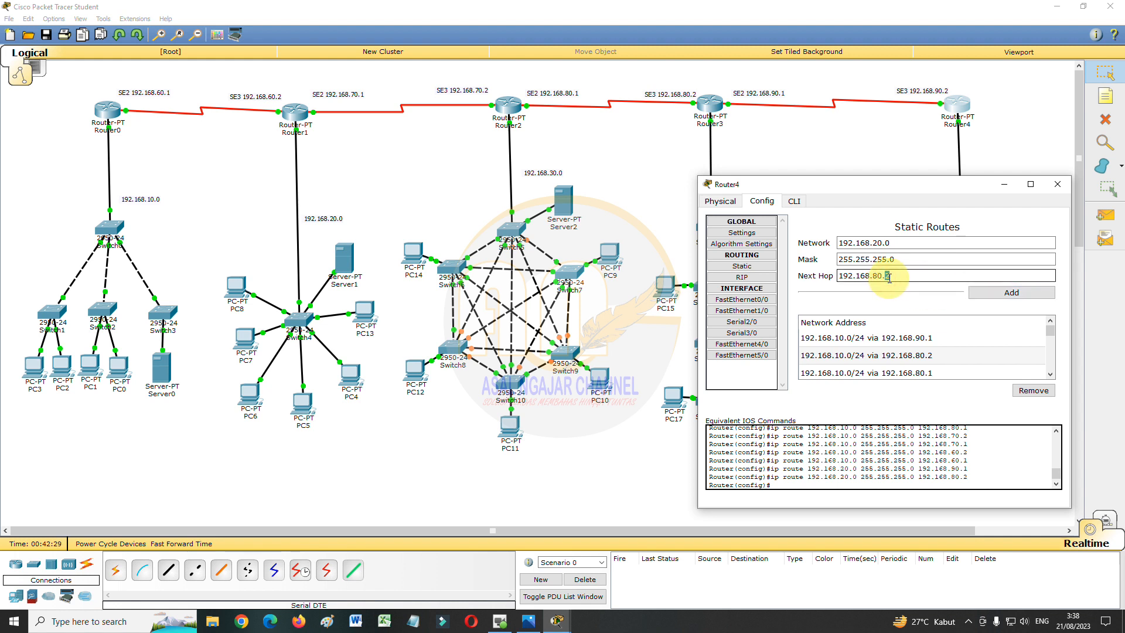
pyautogui.write('1')
pyautogui.click(995, 293)
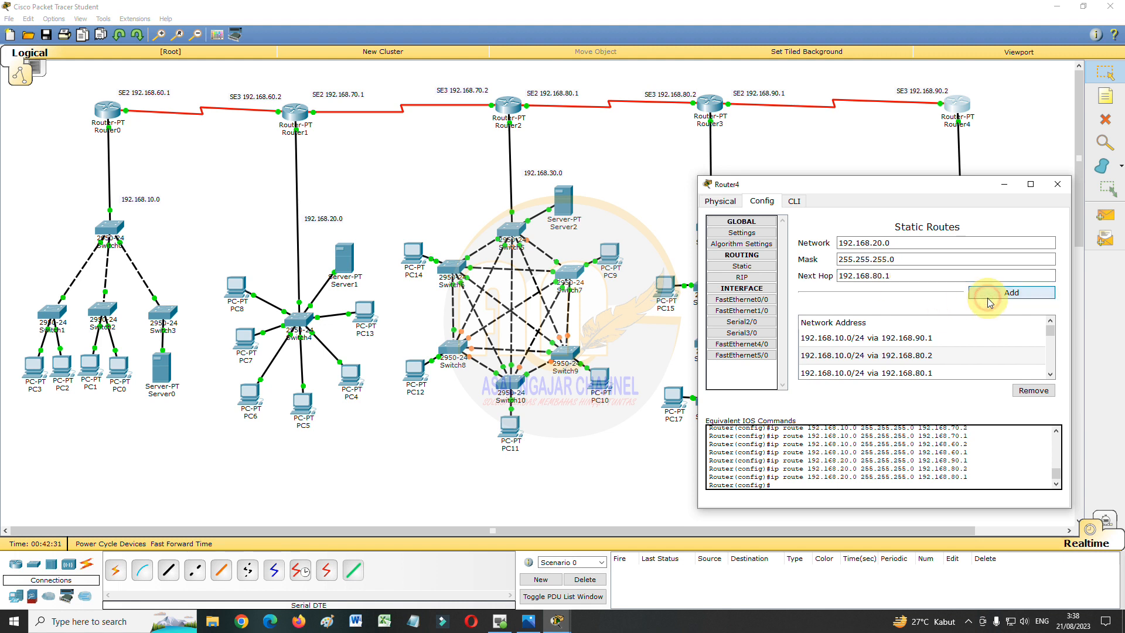
# - Add static routes on Router4 to network 192.168.20.0 with next hops 192.168.70.2 and 192.168.70.1
pyautogui.click(891, 279)
pyautogui.moveTo(891, 279); pyautogui.dragTo(875, 282)
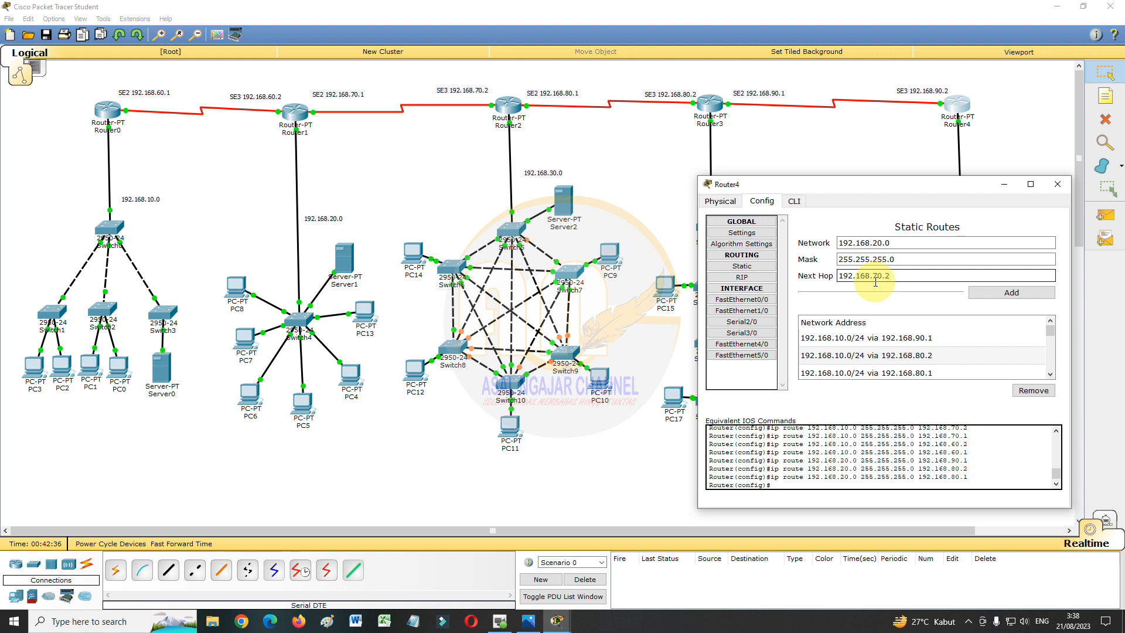
pyautogui.write('70.2')
pyautogui.click(987, 296)
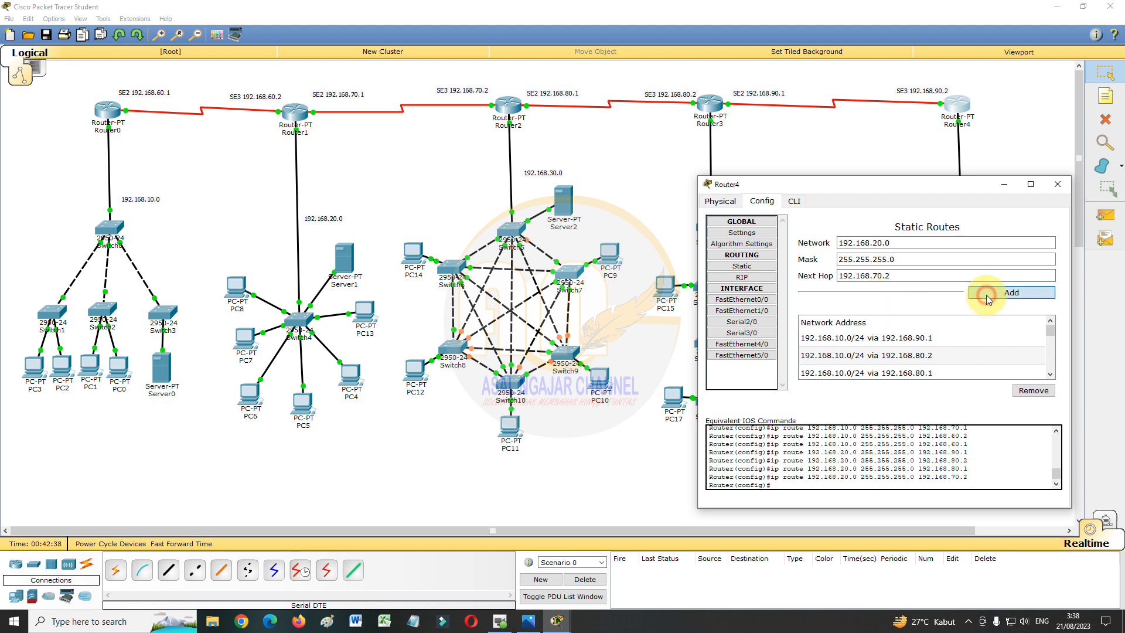
pyautogui.click(905, 279)
pyautogui.moveTo(905, 279); pyautogui.dragTo(883, 281)
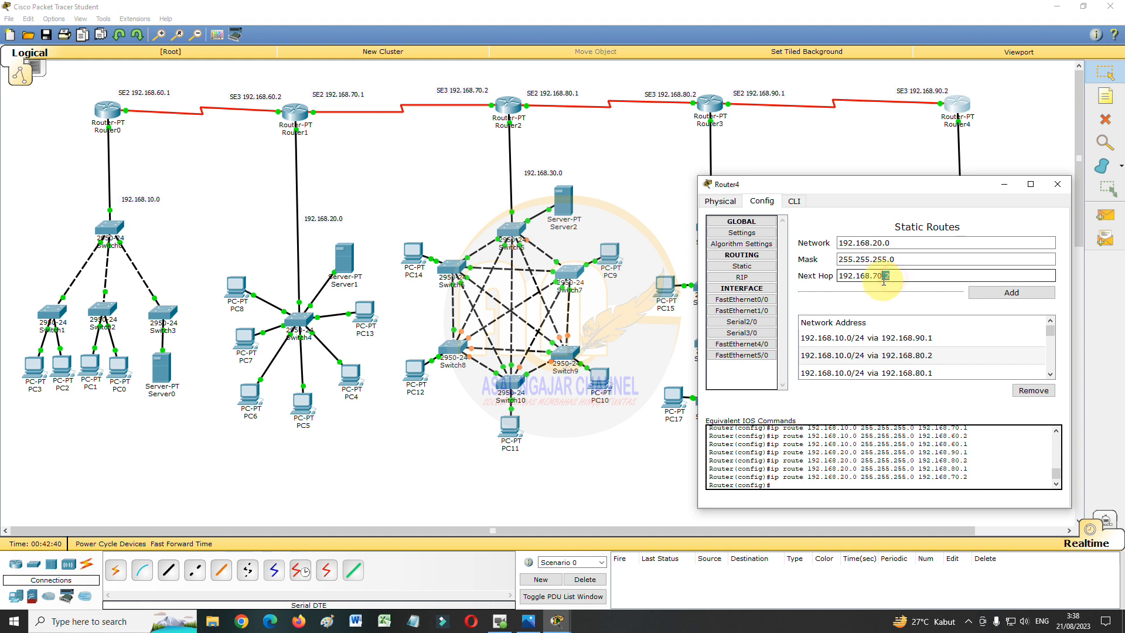
pyautogui.write('1')
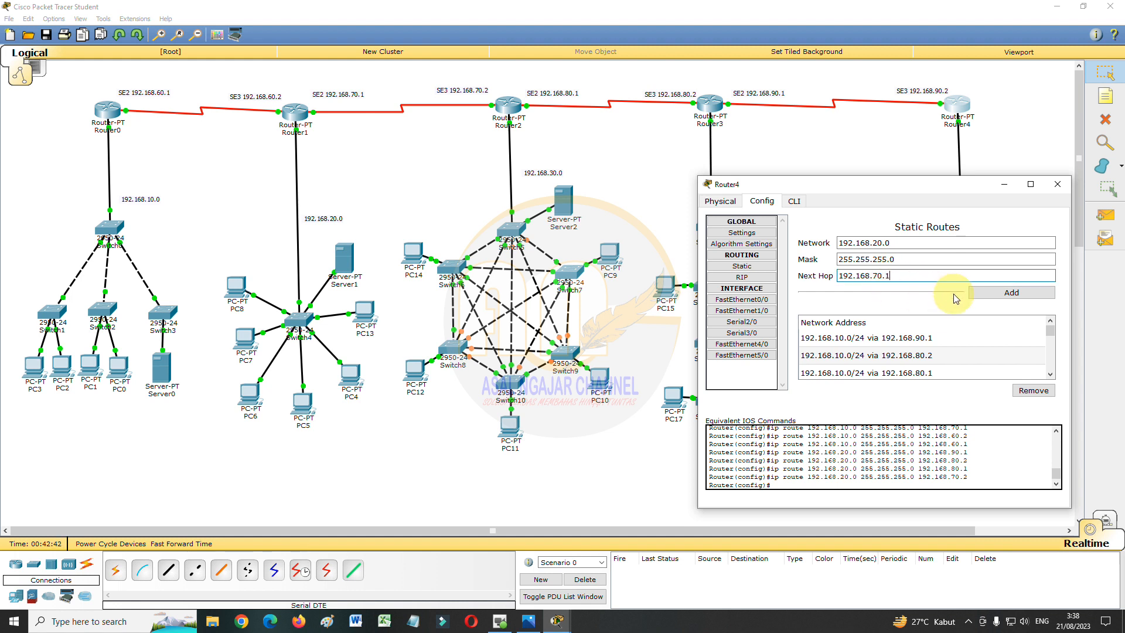
pyautogui.click(990, 292)
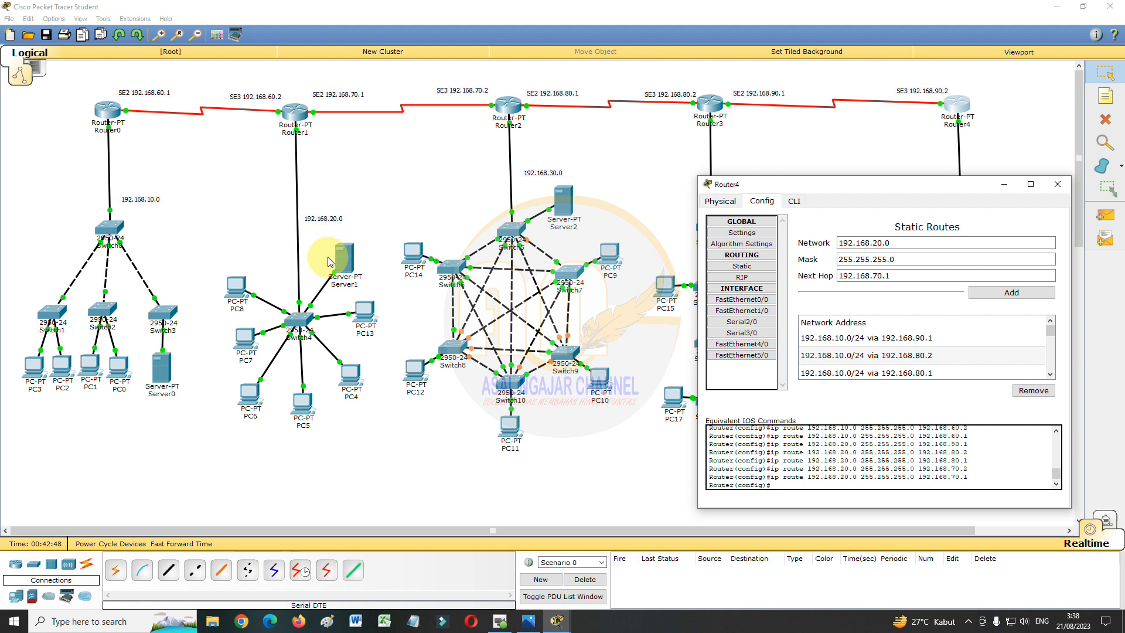
# - Add a static route on Router4 to network 192.168.30.0 with next hop 192.168.90.1
pyautogui.scroll(-3, 977, 352)
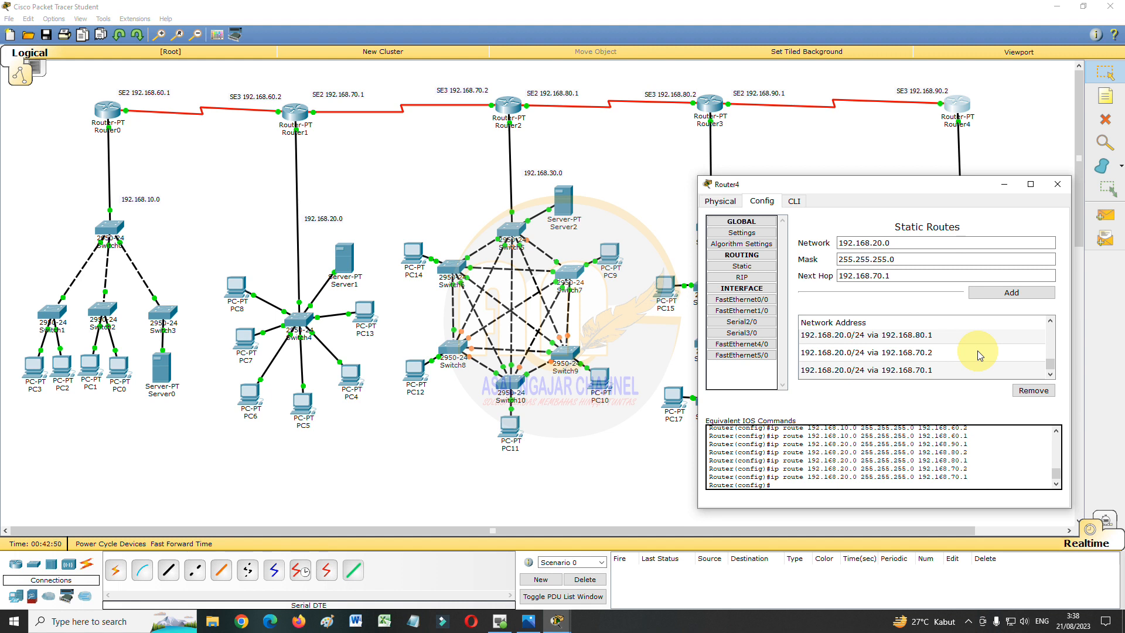
pyautogui.scroll(3, 977, 351)
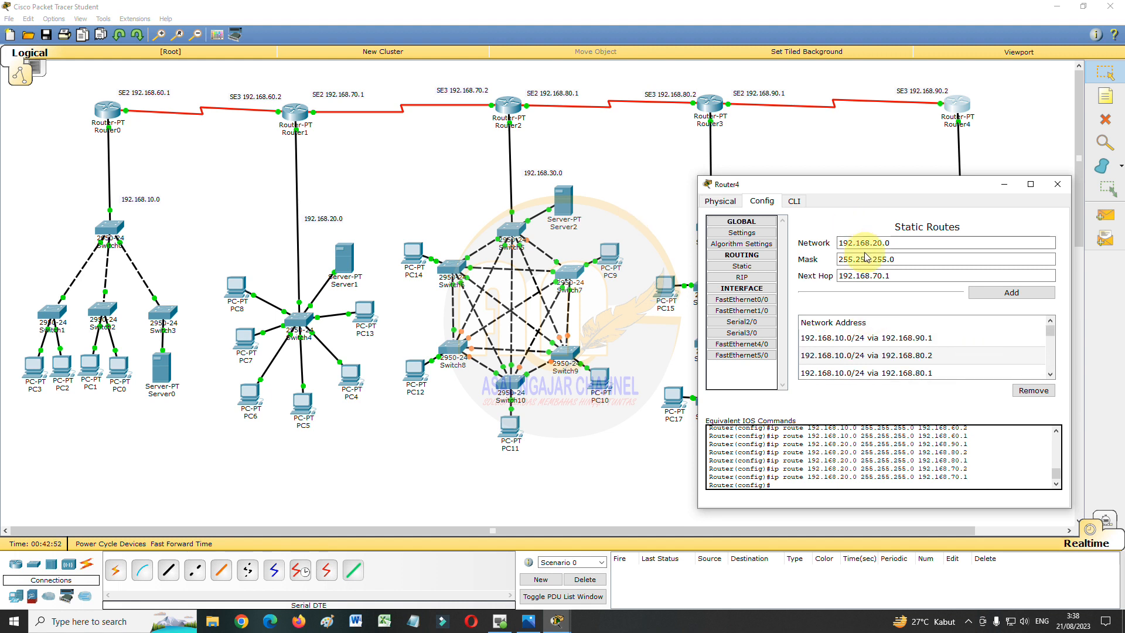
pyautogui.moveTo(871, 243); pyautogui.dragTo(877, 243)
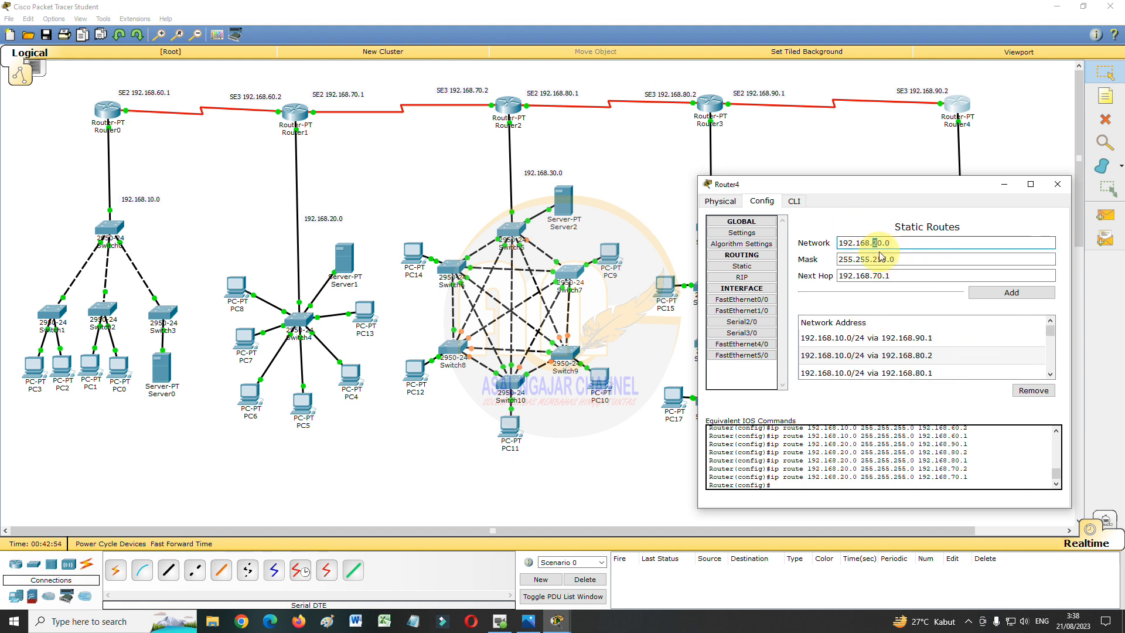
pyautogui.write('3')
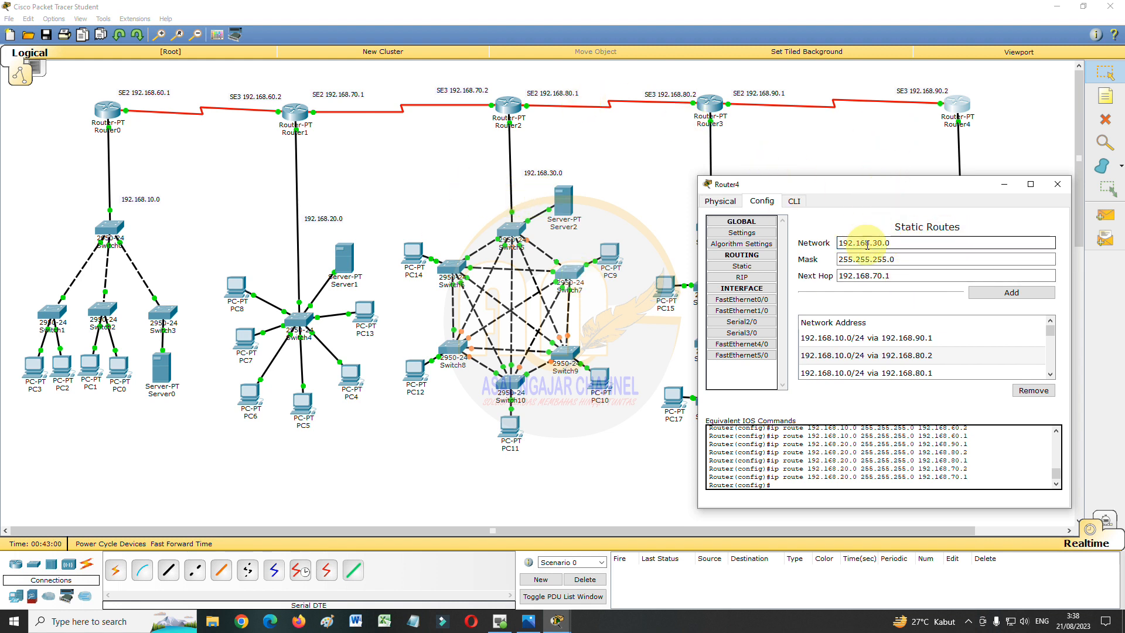
pyautogui.click(890, 275)
pyautogui.press('BackSpace')
pyautogui.press('BackSpace')
pyautogui.press('BackSpace')
pyautogui.press('BackSpace')
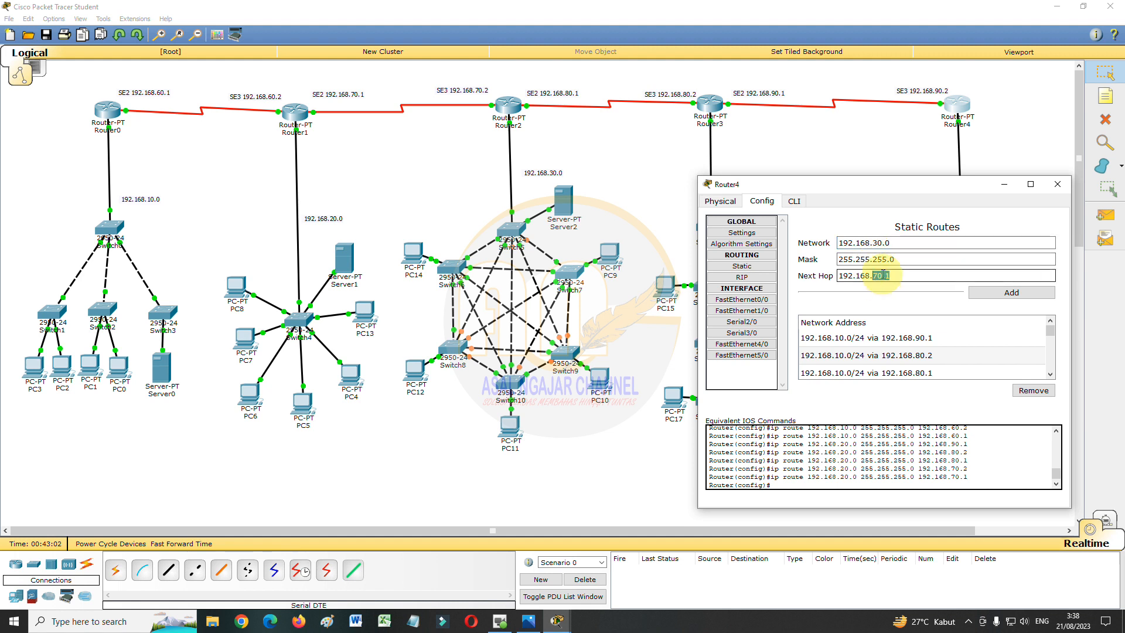
pyautogui.write('9')
pyautogui.click(990, 296)
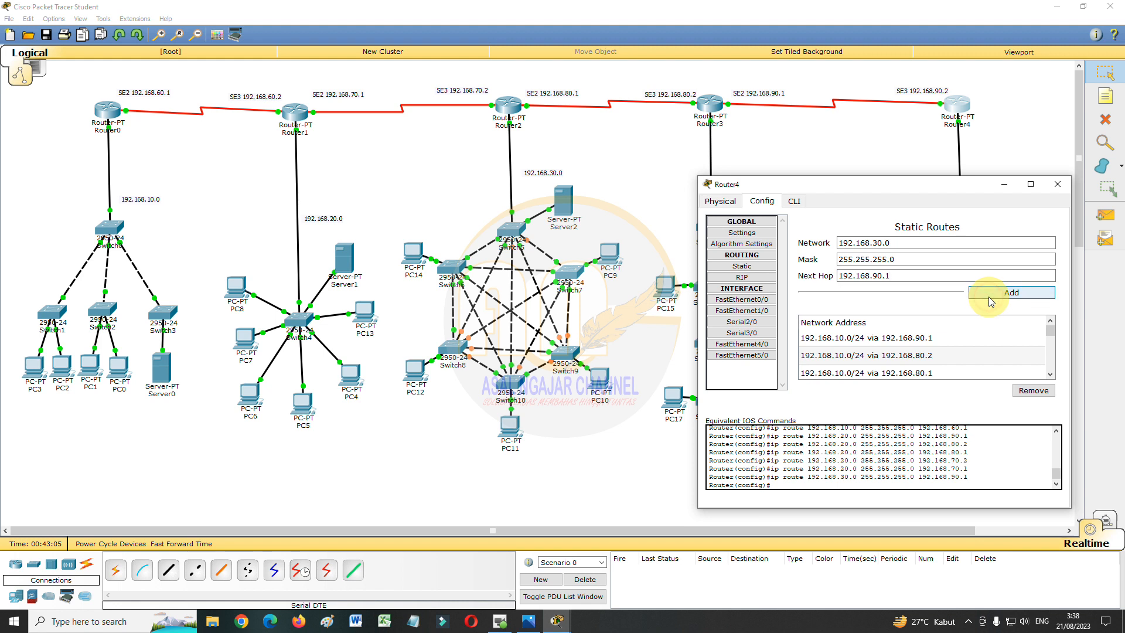
# - Add static routes on Router4 to network 192.168.30.0 with next hops 192.168.80.2 and 192.168.80.1
pyautogui.moveTo(890, 276); pyautogui.dragTo(874, 281)
pyautogui.write('80')
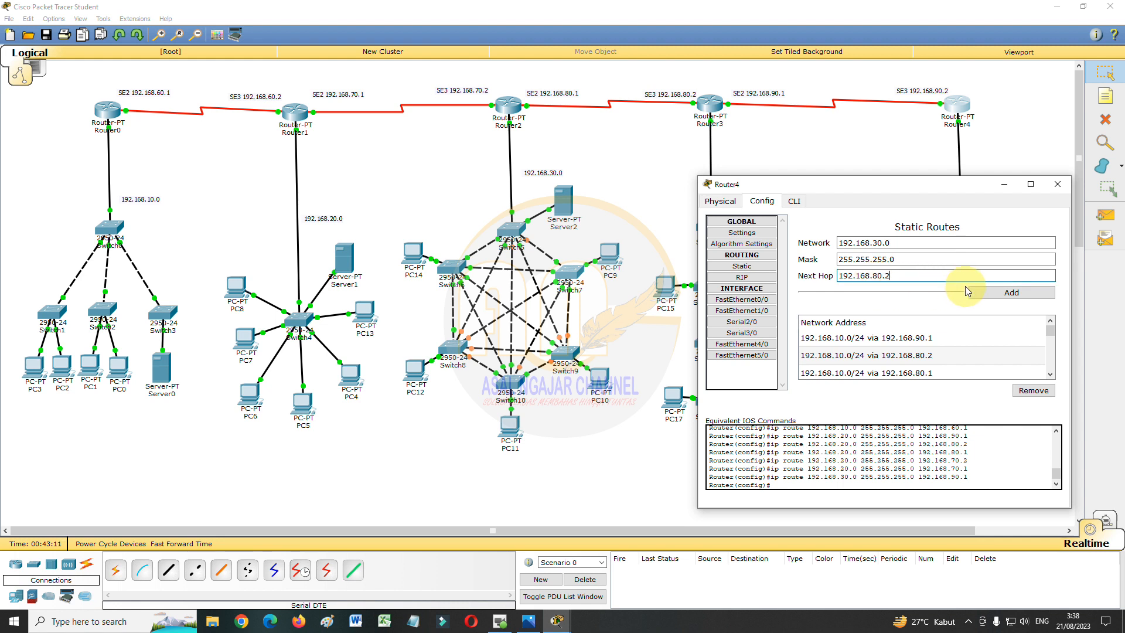
pyautogui.click(984, 293)
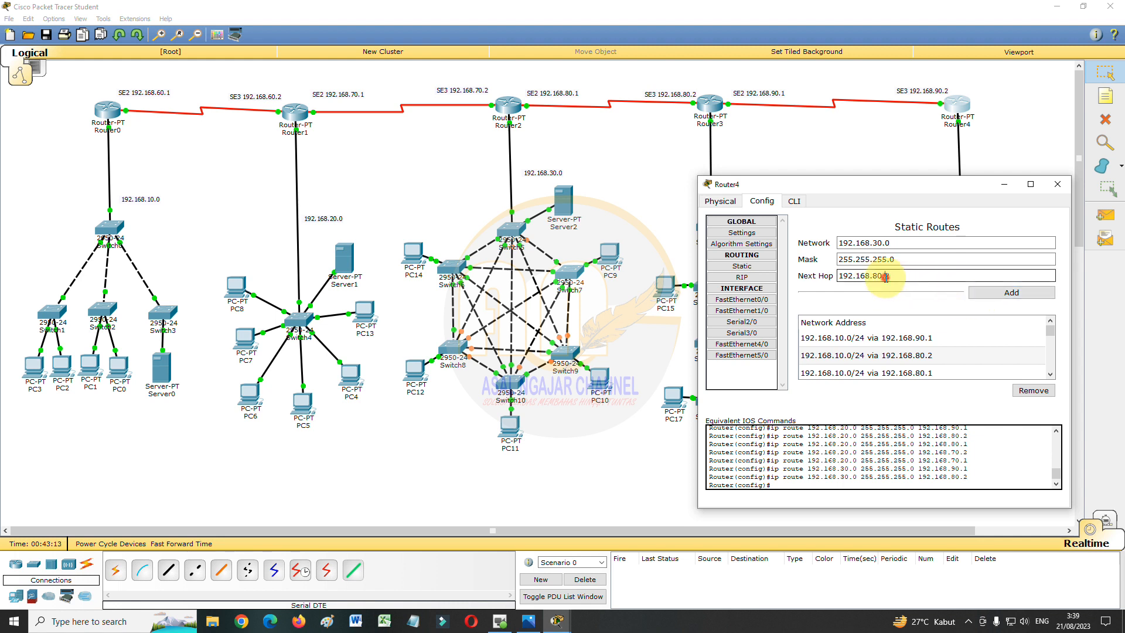
pyautogui.moveTo(885, 275); pyautogui.dragTo(890, 276)
pyautogui.write('1')
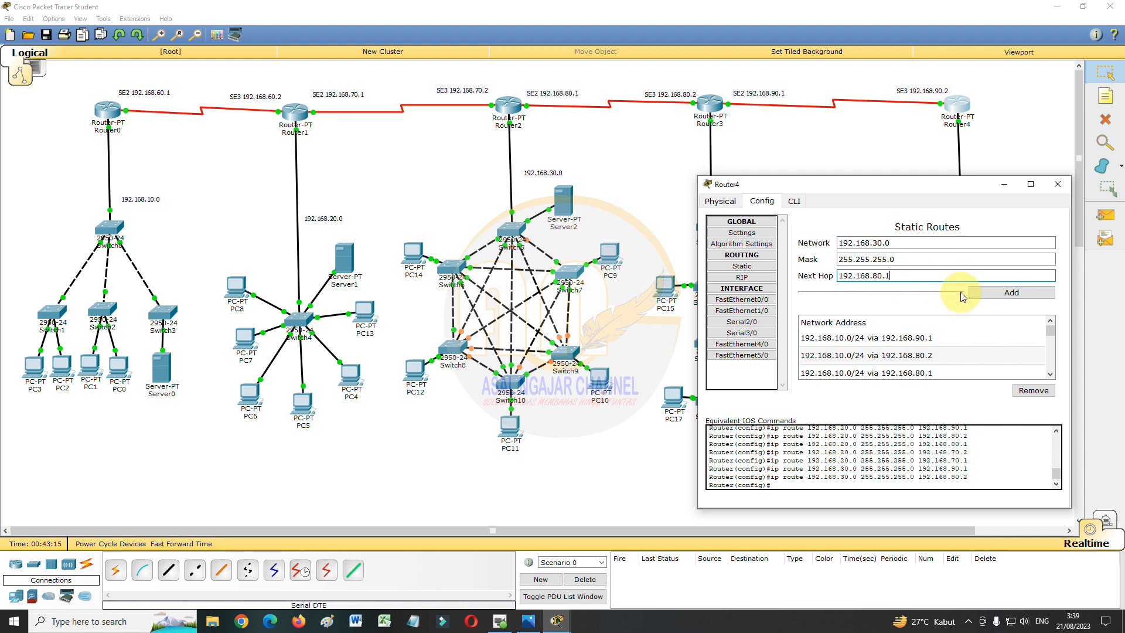
pyautogui.click(990, 298)
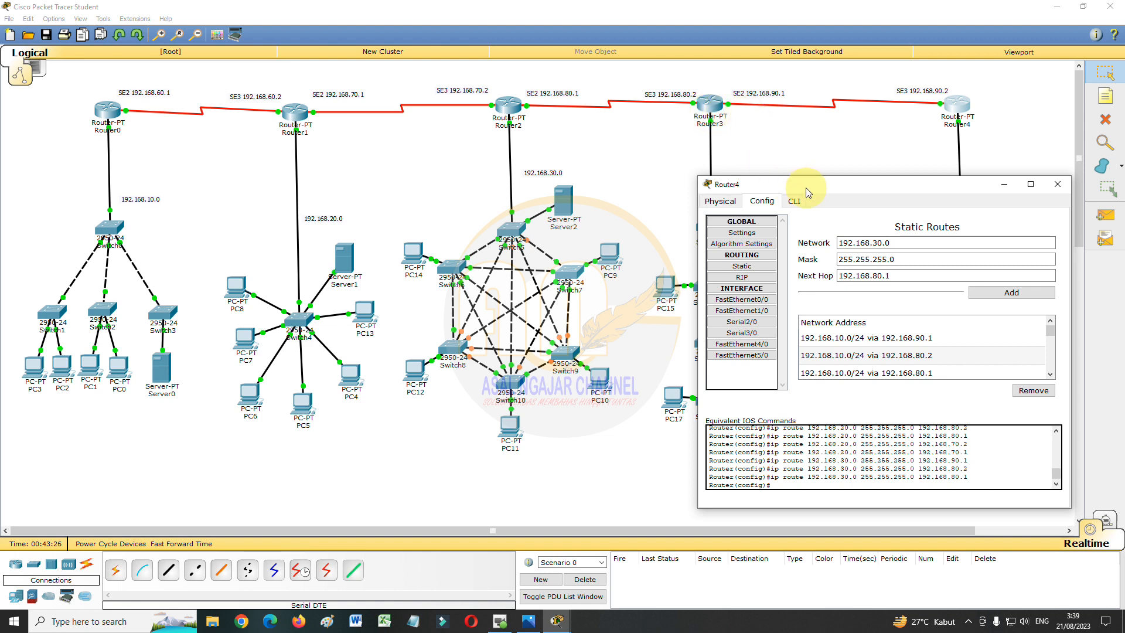
# - Add a static route on Router4 to network 192.168.40.0 with next hop 192.168.90.1 and close the router's window
pyautogui.moveTo(811, 188); pyautogui.dragTo(908, 170)
pyautogui.moveTo(484, 229); pyautogui.dragTo(298, 146)
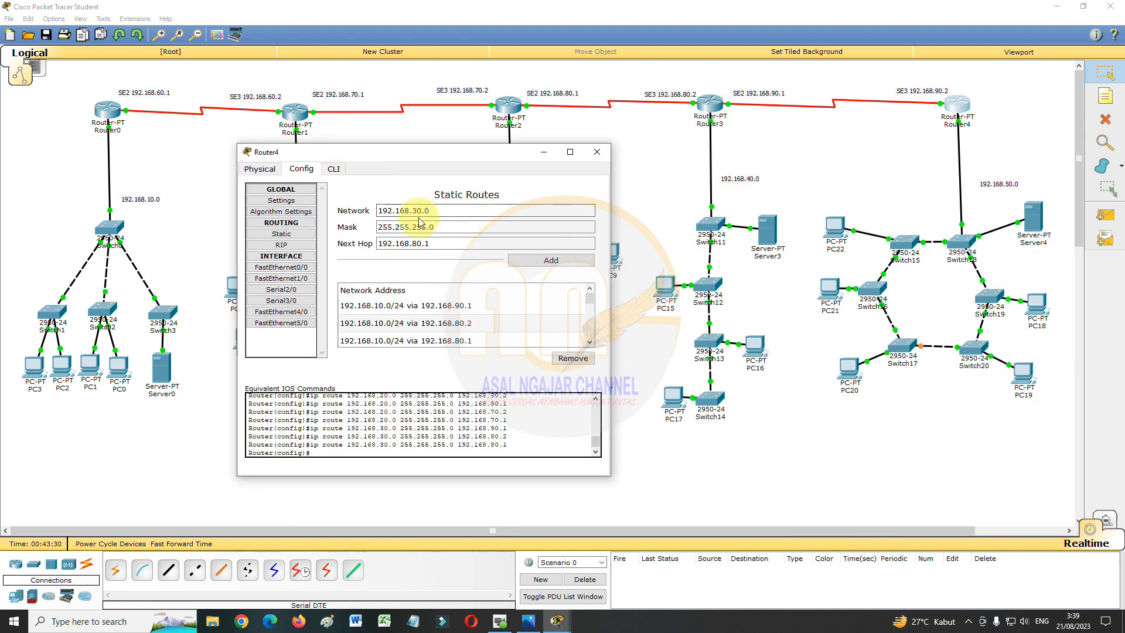
pyautogui.moveTo(412, 211); pyautogui.dragTo(417, 212)
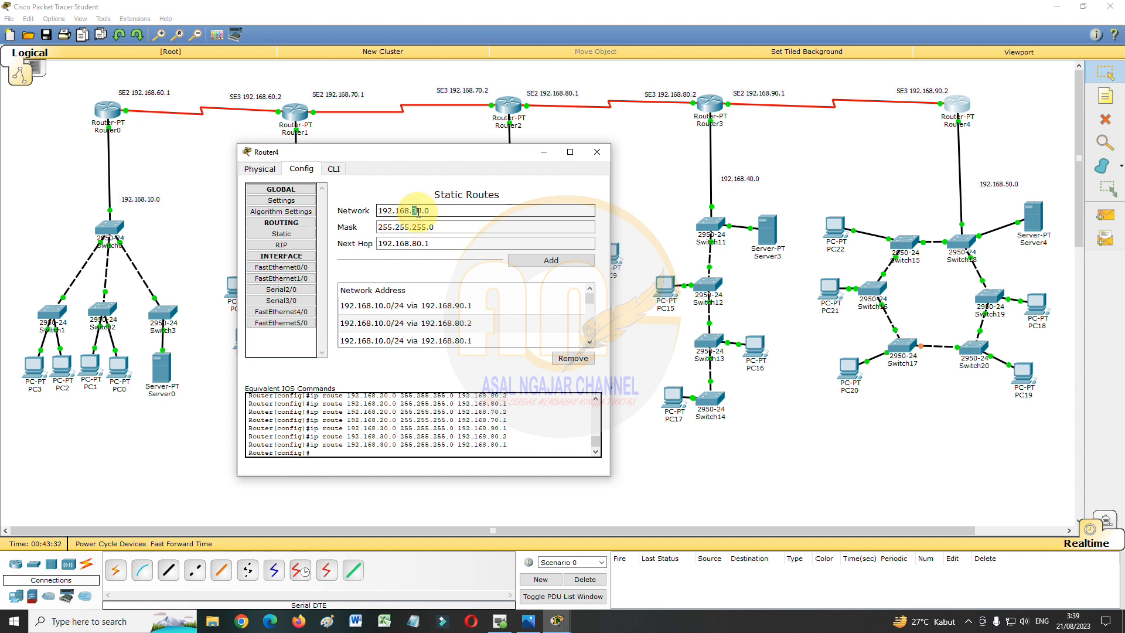
pyautogui.write('4')
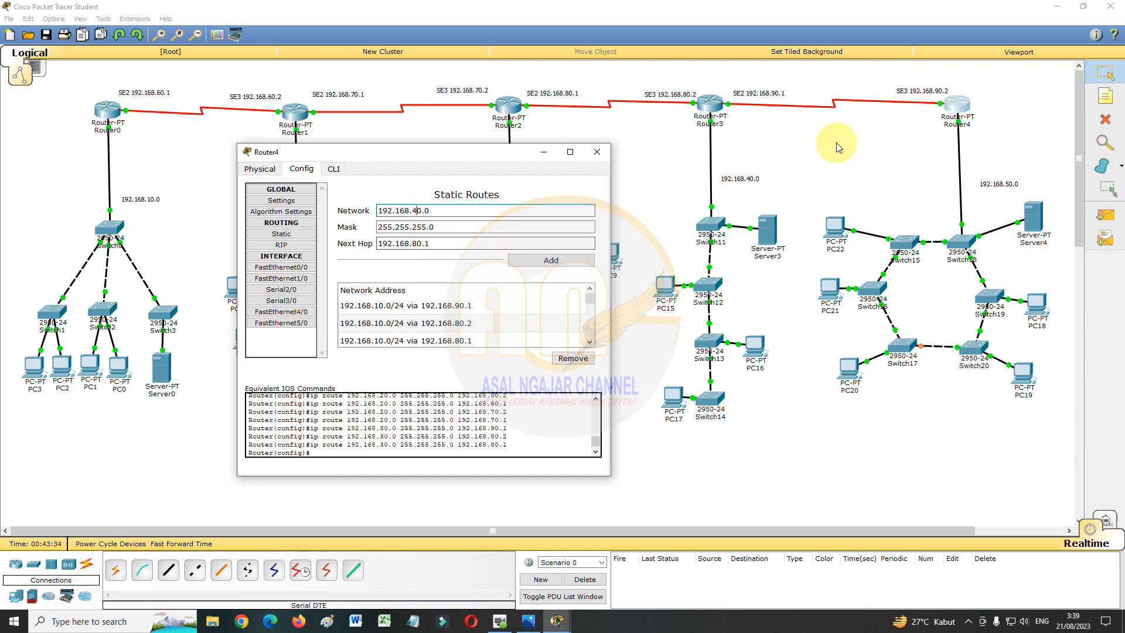
pyautogui.moveTo(431, 244); pyautogui.dragTo(415, 245)
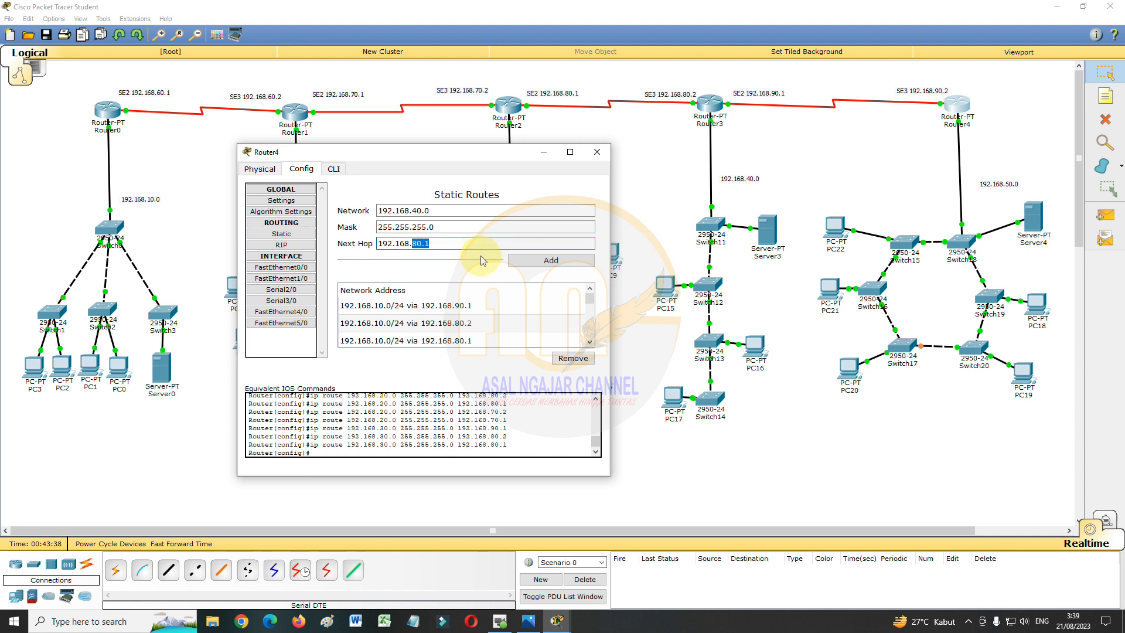
pyautogui.write('90.1')
pyautogui.click(531, 264)
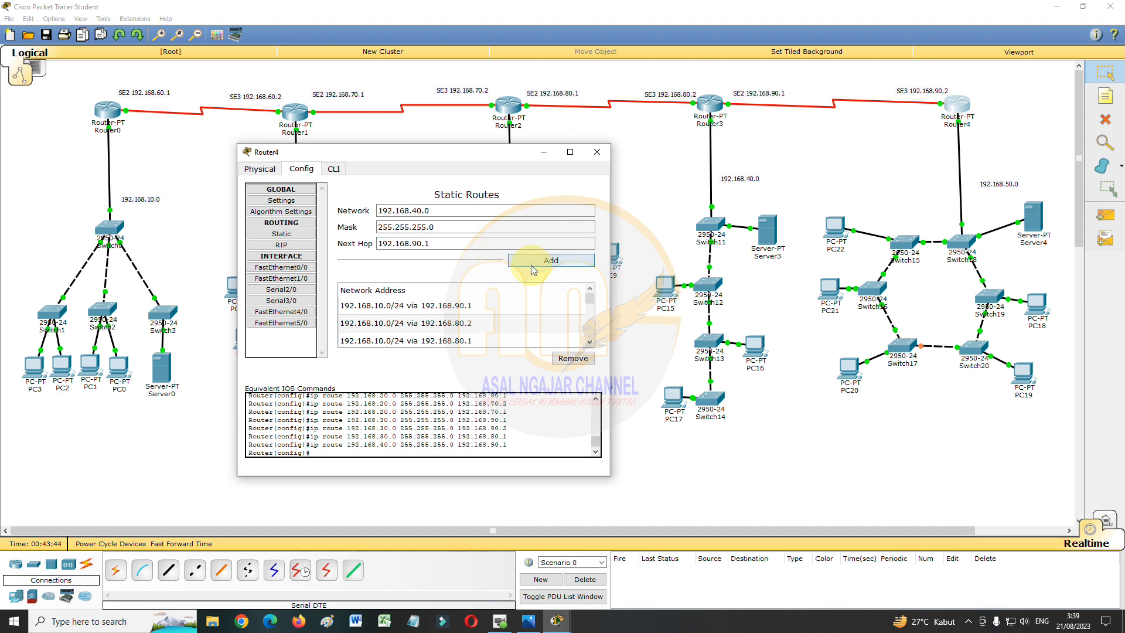
pyautogui.click(597, 152)
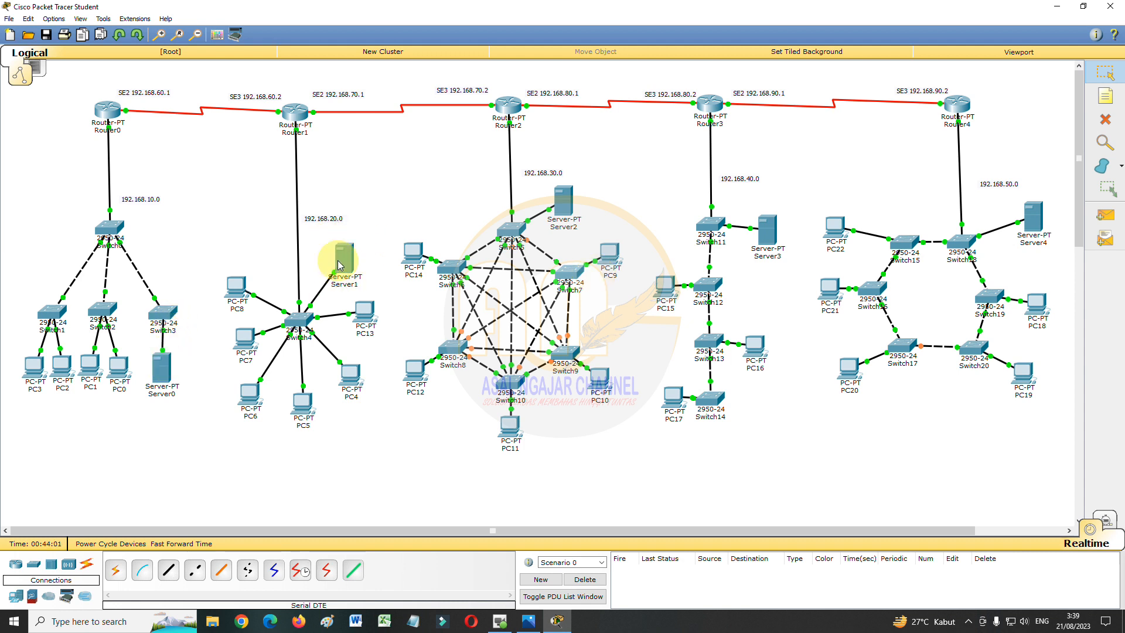
# - Ping 192.168.20.2 twice from Server0's Command Prompt
pyautogui.click(161, 373)
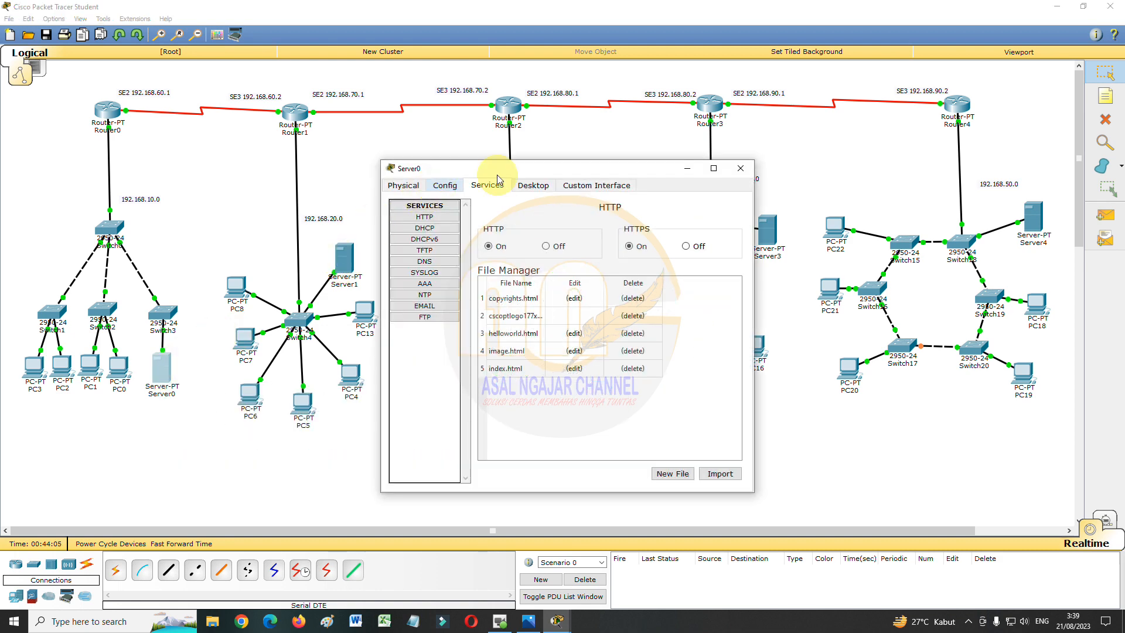
pyautogui.moveTo(530, 170); pyautogui.dragTo(846, 162)
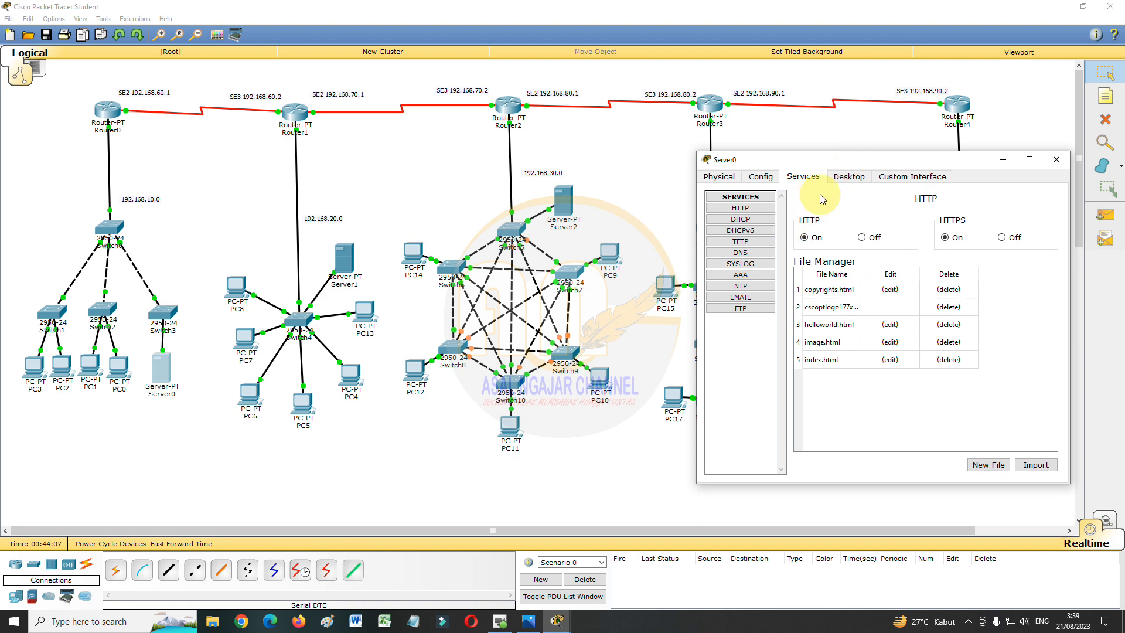
pyautogui.click(849, 182)
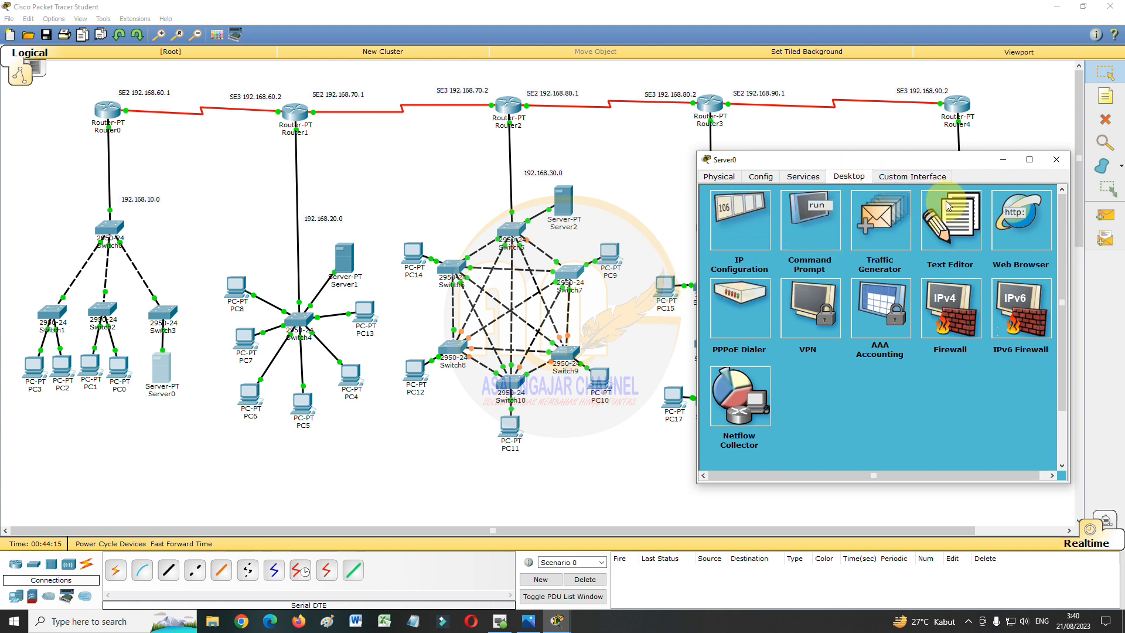
pyautogui.click(808, 218)
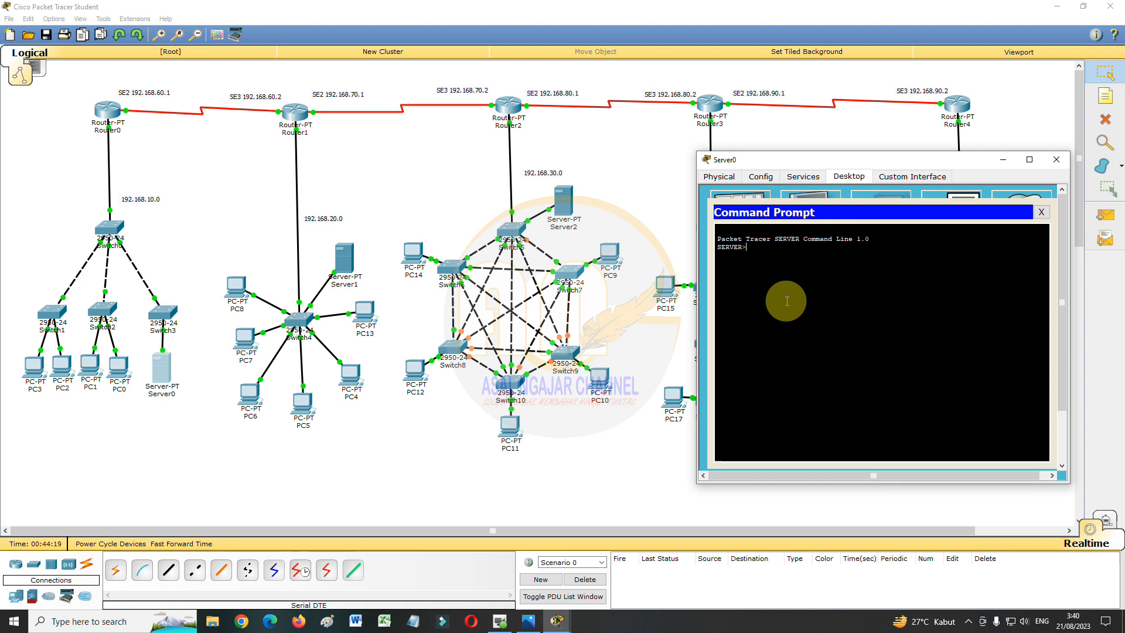
pyautogui.write('PING')
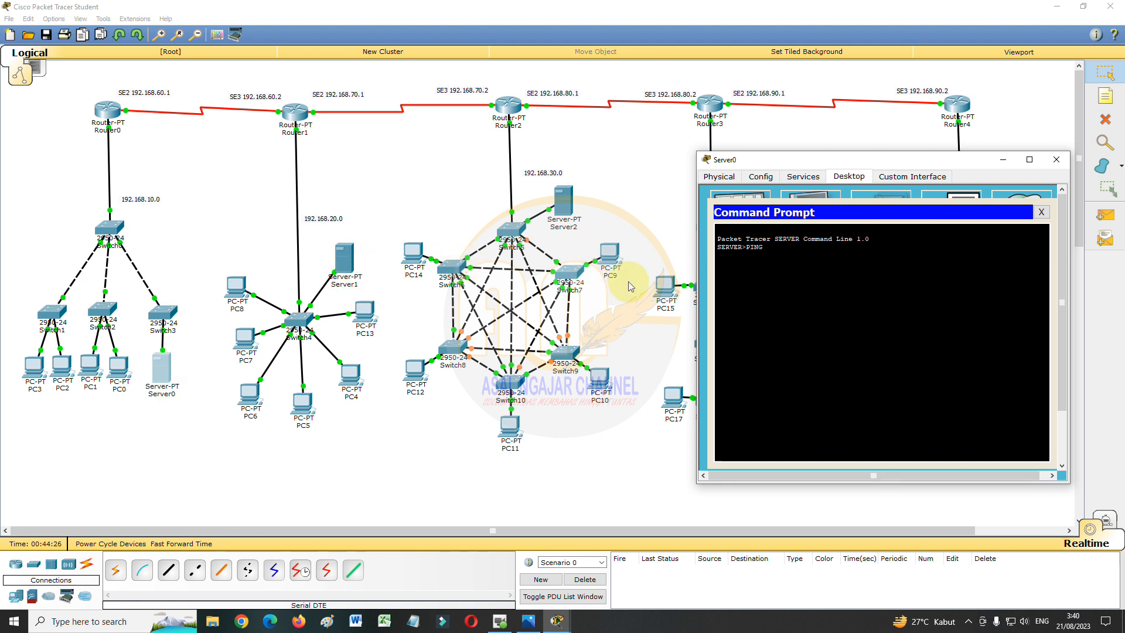
pyautogui.write('192.168.20.2')
pyautogui.press('Return')
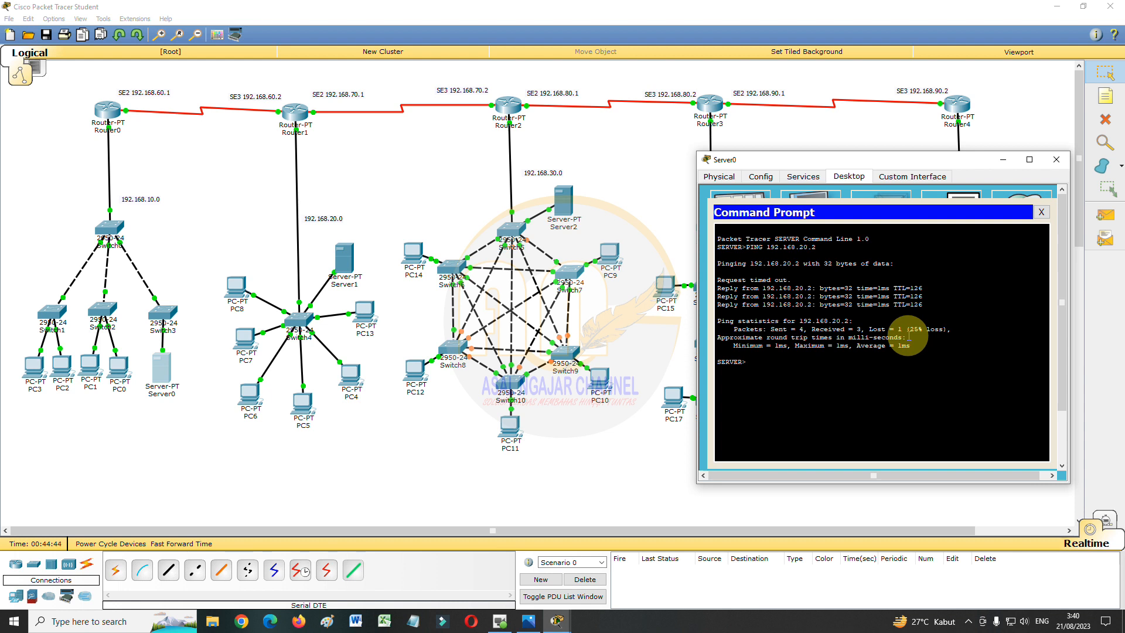
pyautogui.write('ING 192.168.20.2')
pyautogui.press('Return')
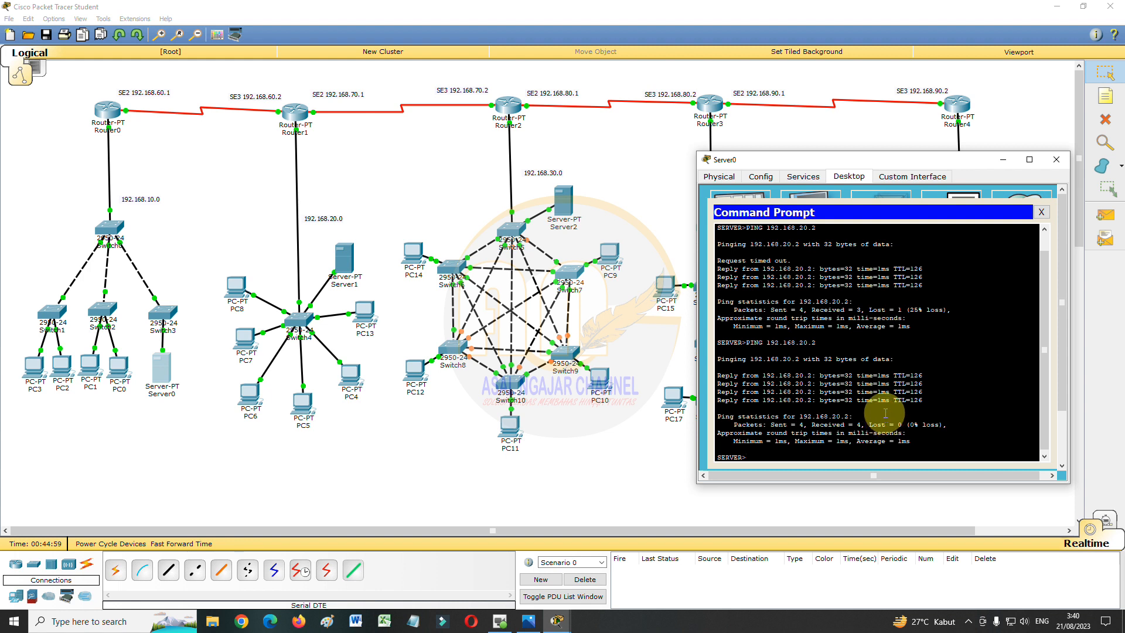
# - Ping 192.168.30.2 twice from Server0's Command Prompt and close the server's window
pyautogui.write('PING 19')
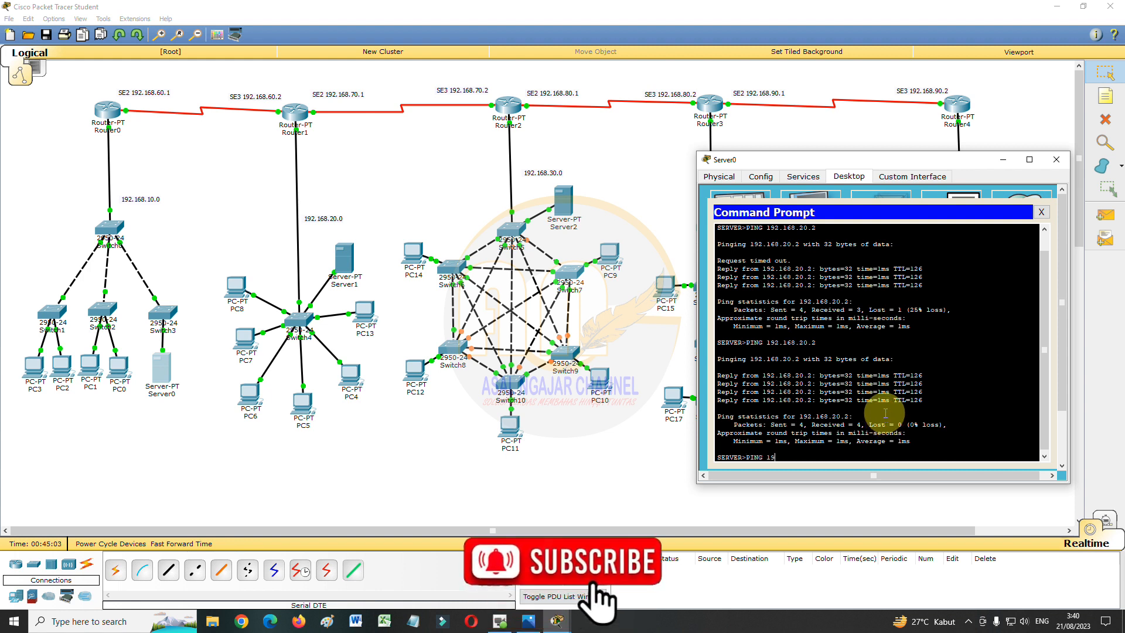
pyautogui.write('2.168.')
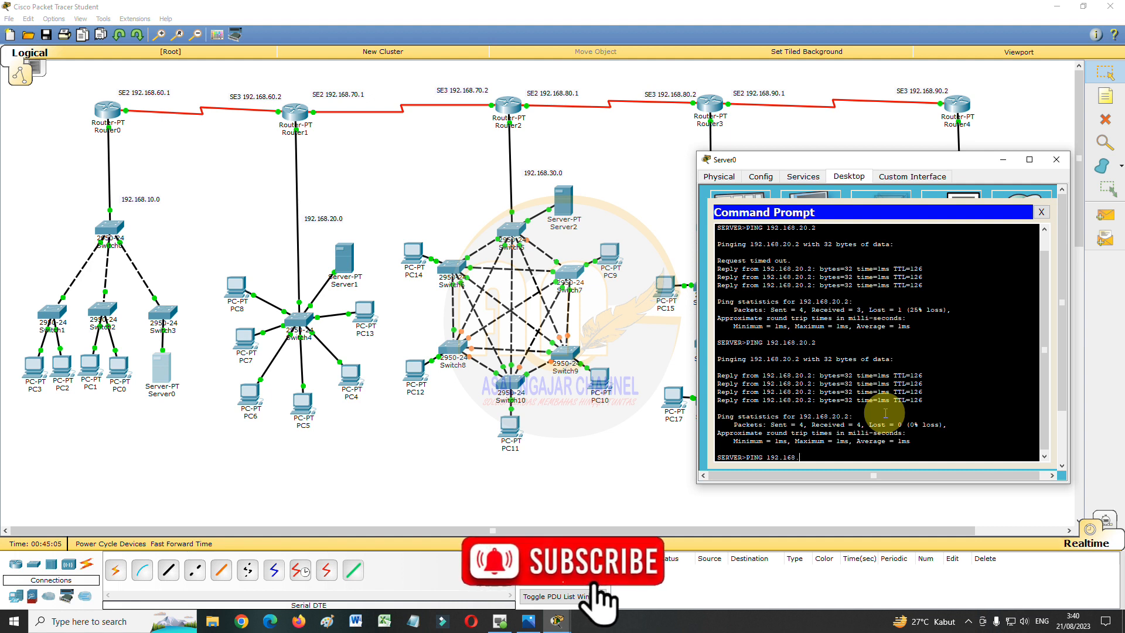
pyautogui.write('30.2')
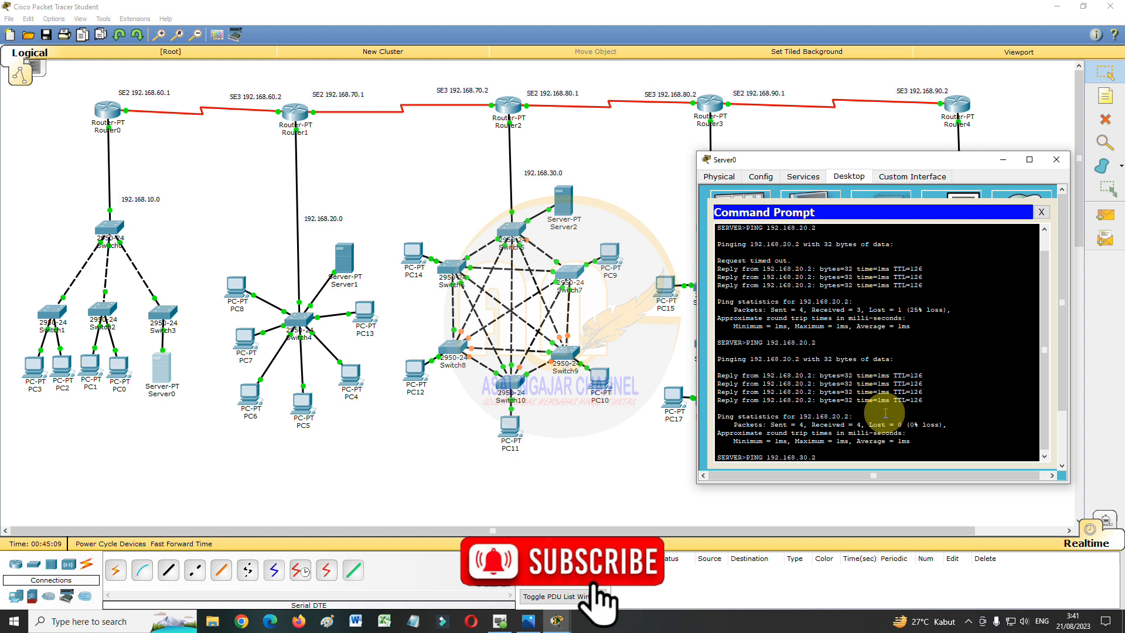
pyautogui.press('Return')
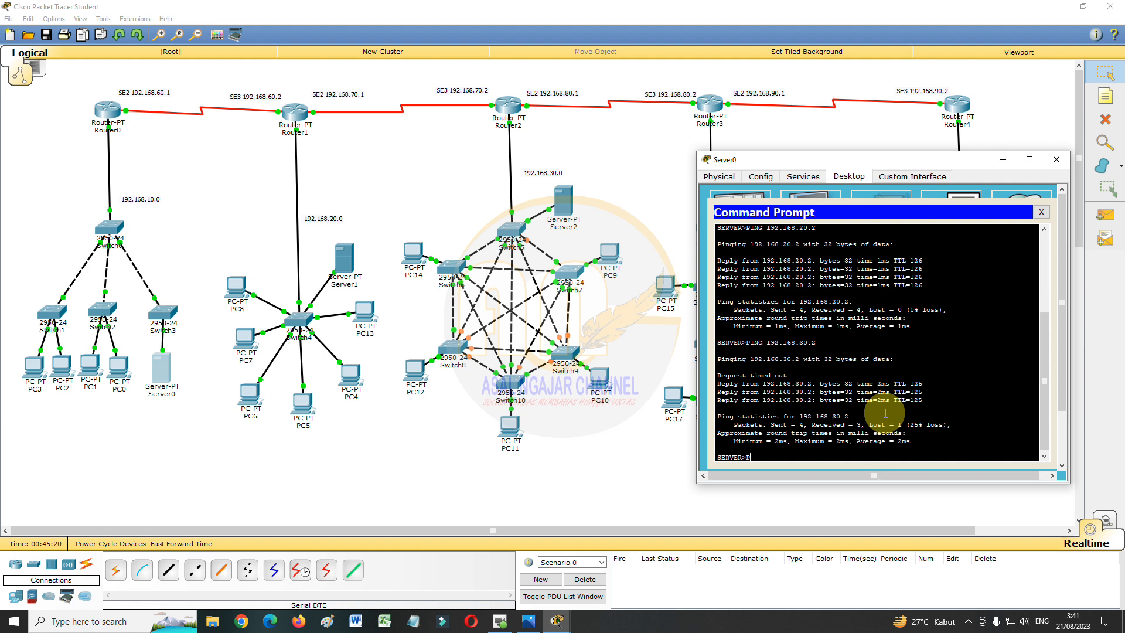
pyautogui.write('ING 192.168.30.2')
pyautogui.press('Return')
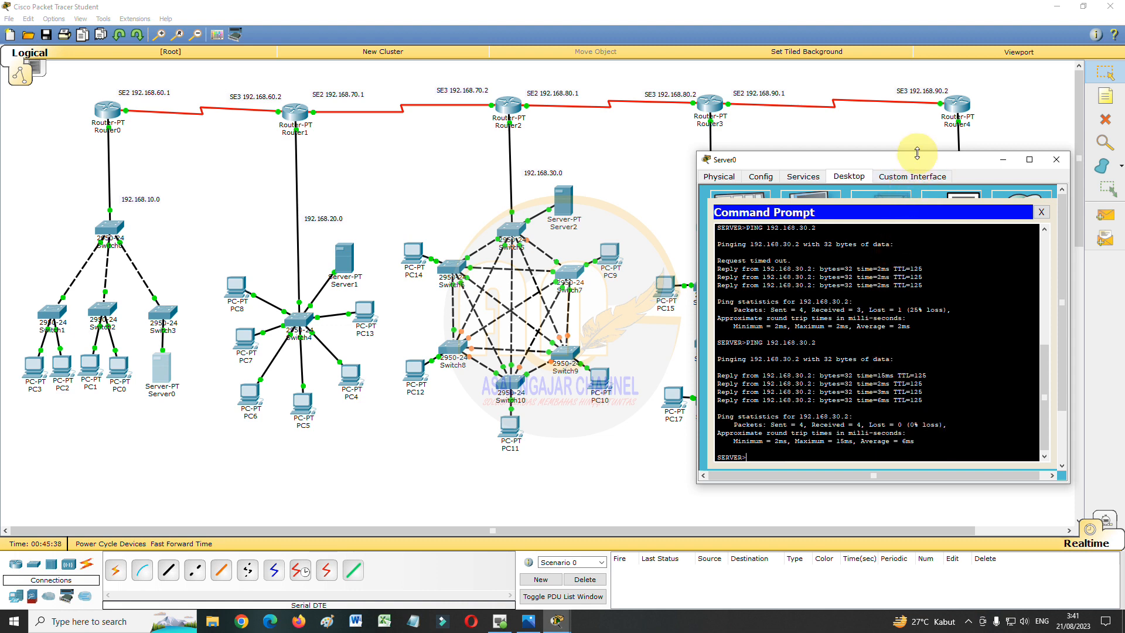
pyautogui.moveTo(916, 154); pyautogui.dragTo(519, 303)
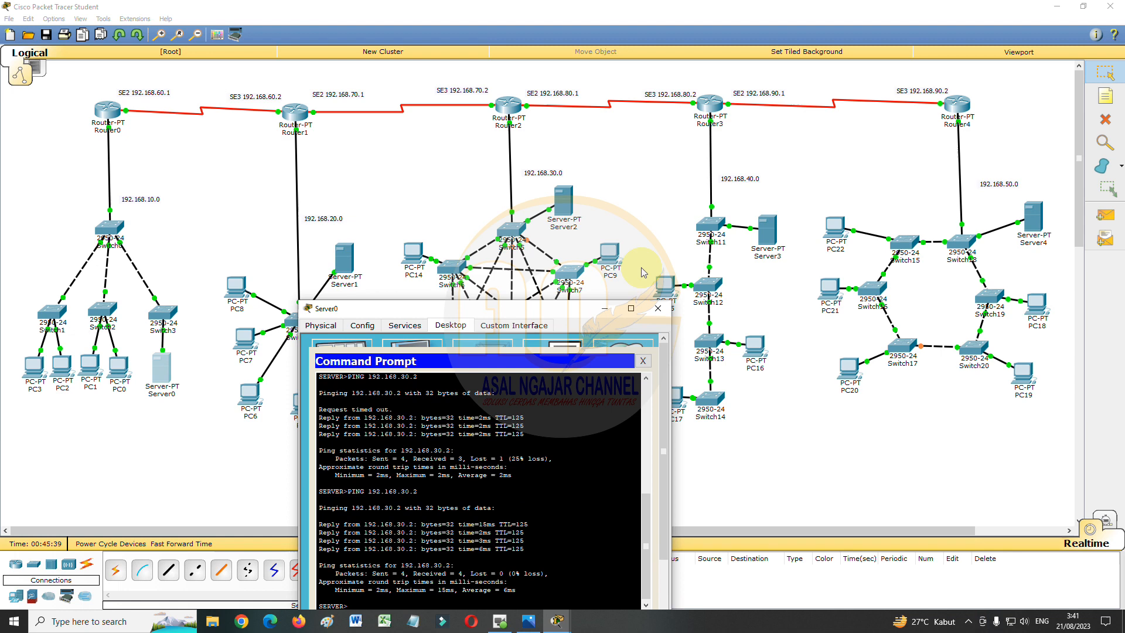
pyautogui.click(657, 308)
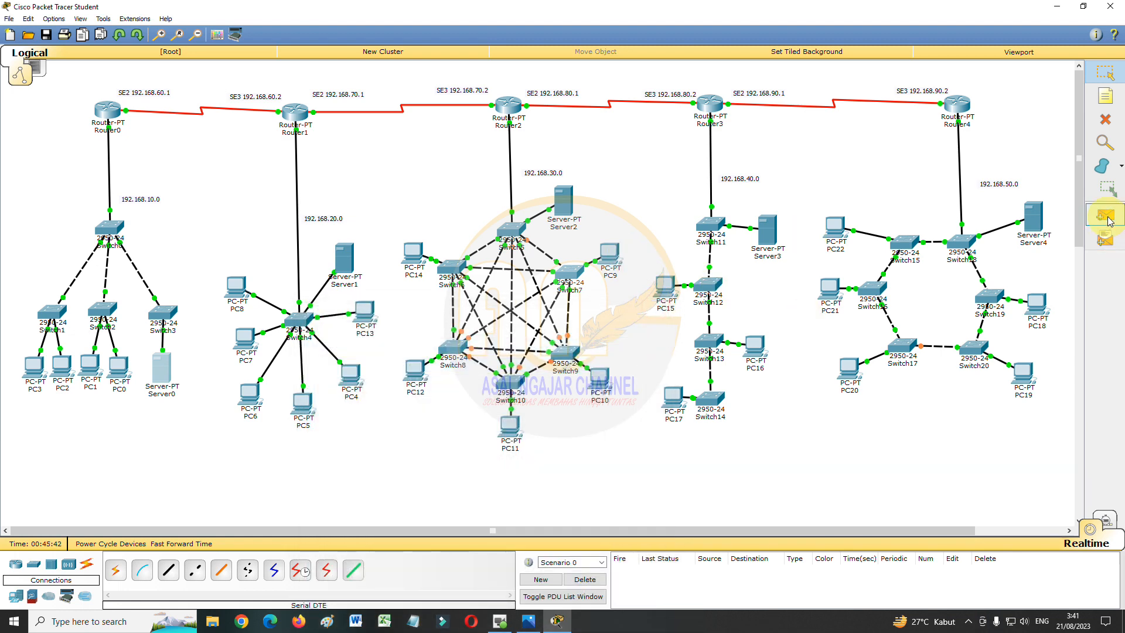
# - Send simple PDUs from Server0 to Server1 and from Server0 to Server2
pyautogui.click(1106, 218)
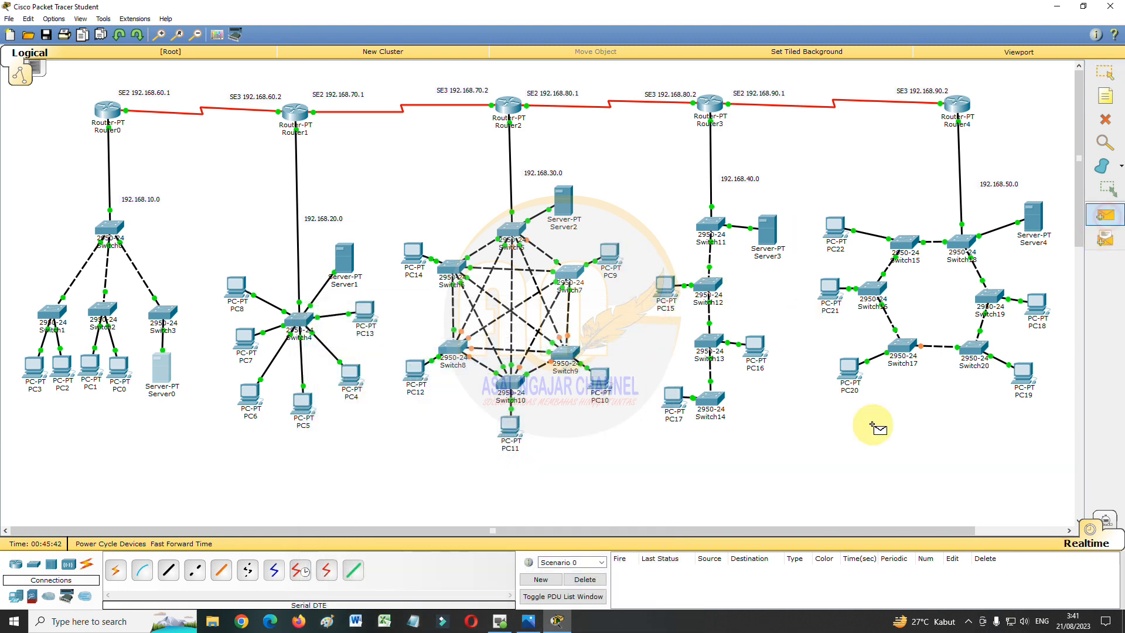
pyautogui.click(165, 370)
pyautogui.click(346, 257)
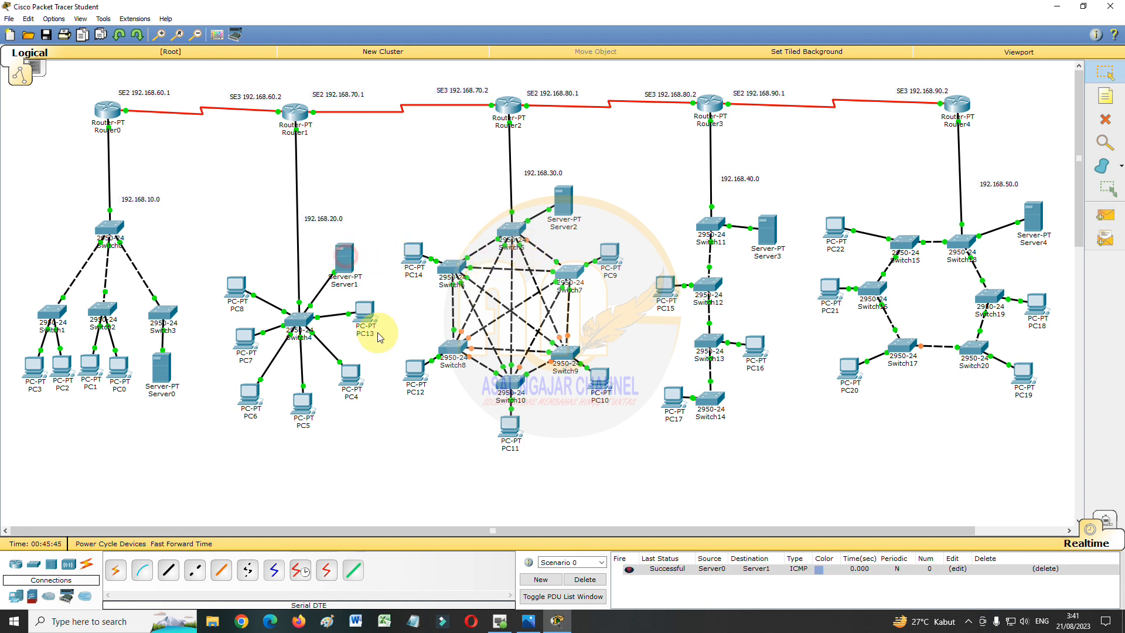
pyautogui.click(1106, 218)
pyautogui.click(162, 369)
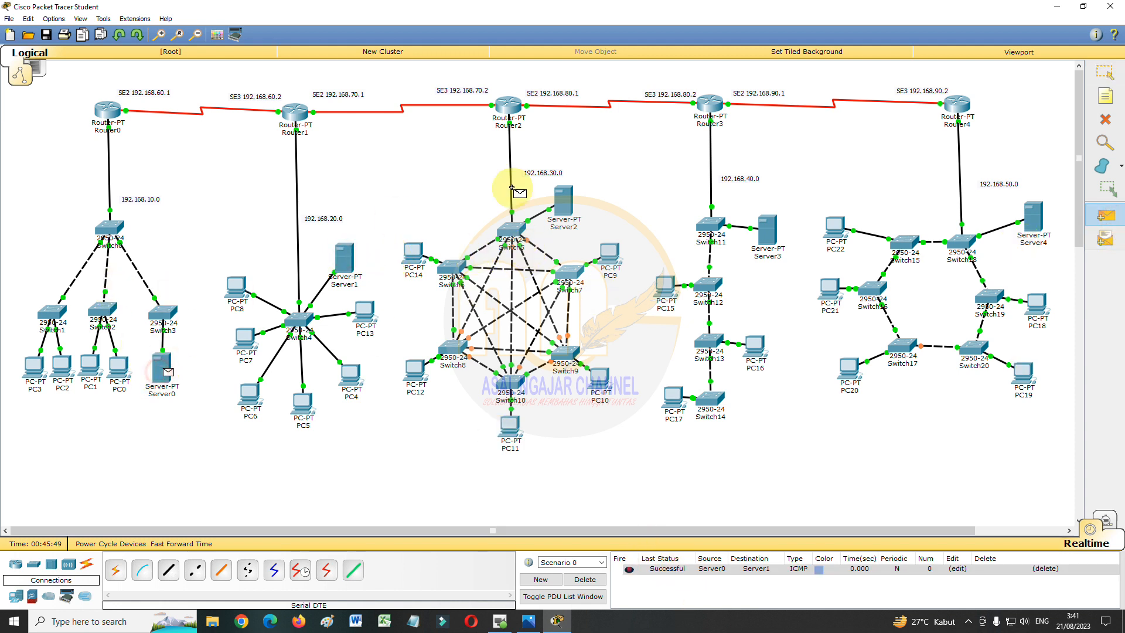
pyautogui.click(563, 202)
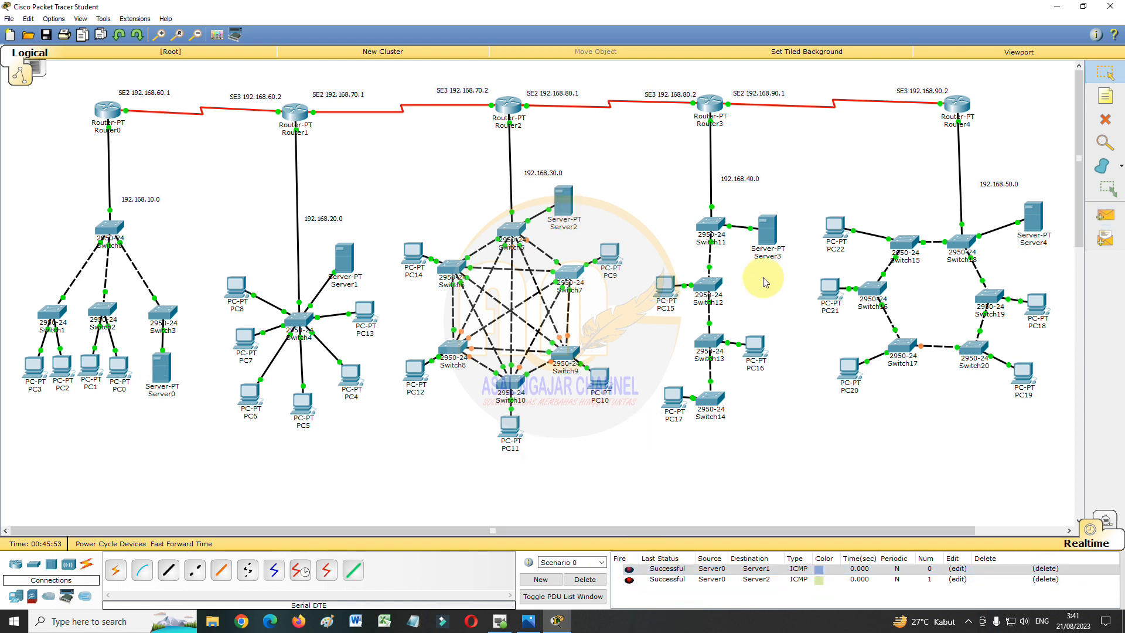
# - Ping 192.168.40.2 twice from Server4's Command Prompt and close the server's window
pyautogui.click(1033, 218)
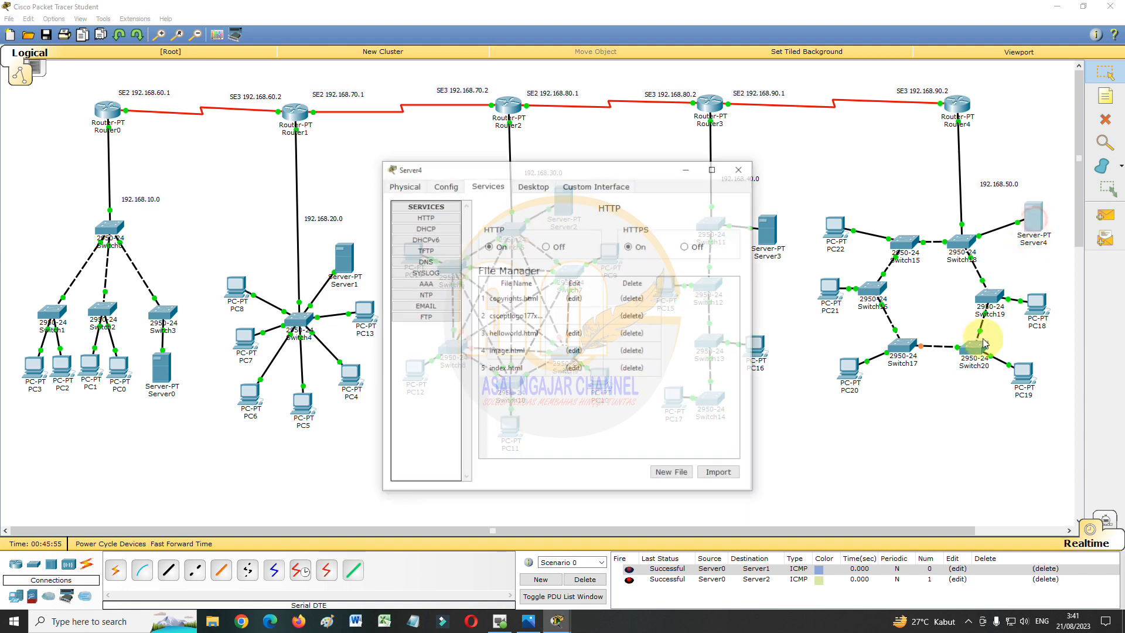
pyautogui.click(533, 184)
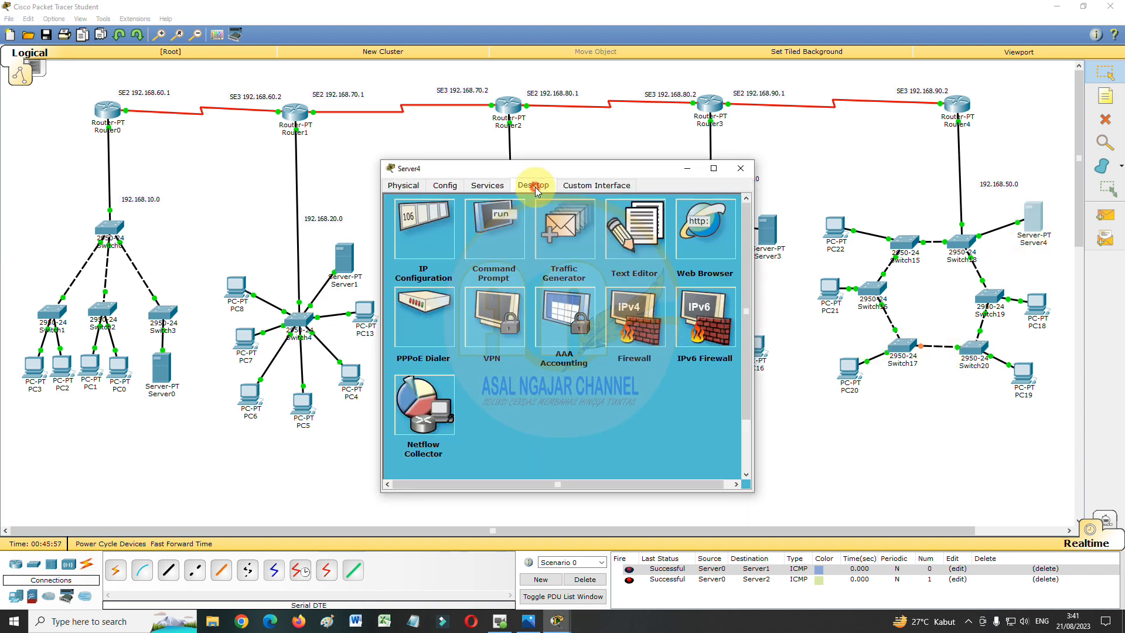
pyautogui.moveTo(641, 176); pyautogui.dragTo(481, 170)
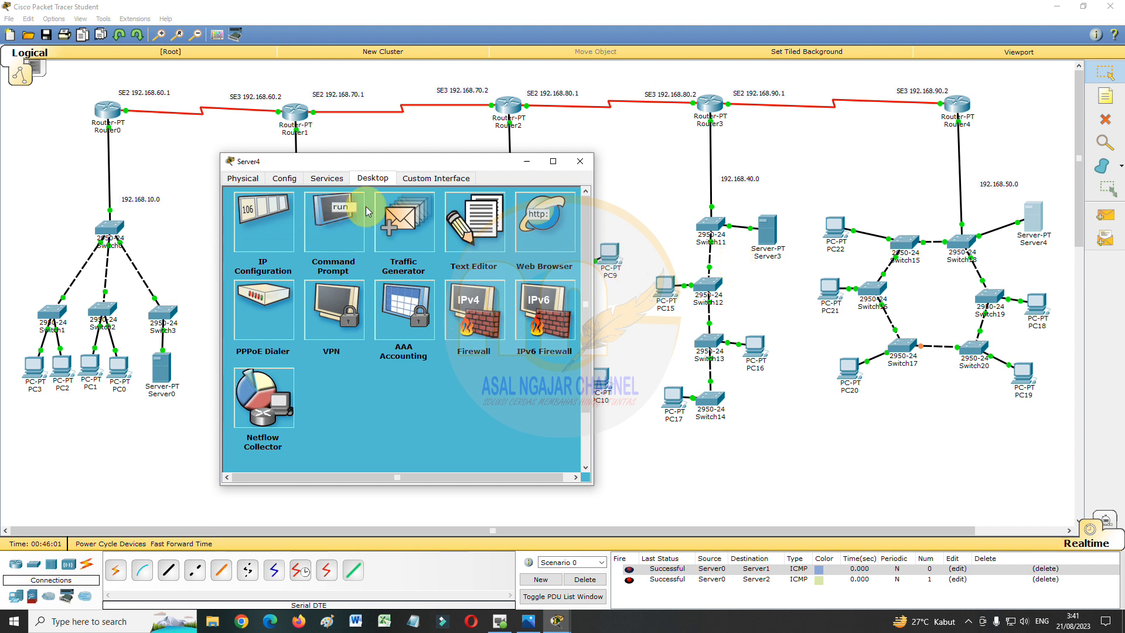
pyautogui.click(346, 217)
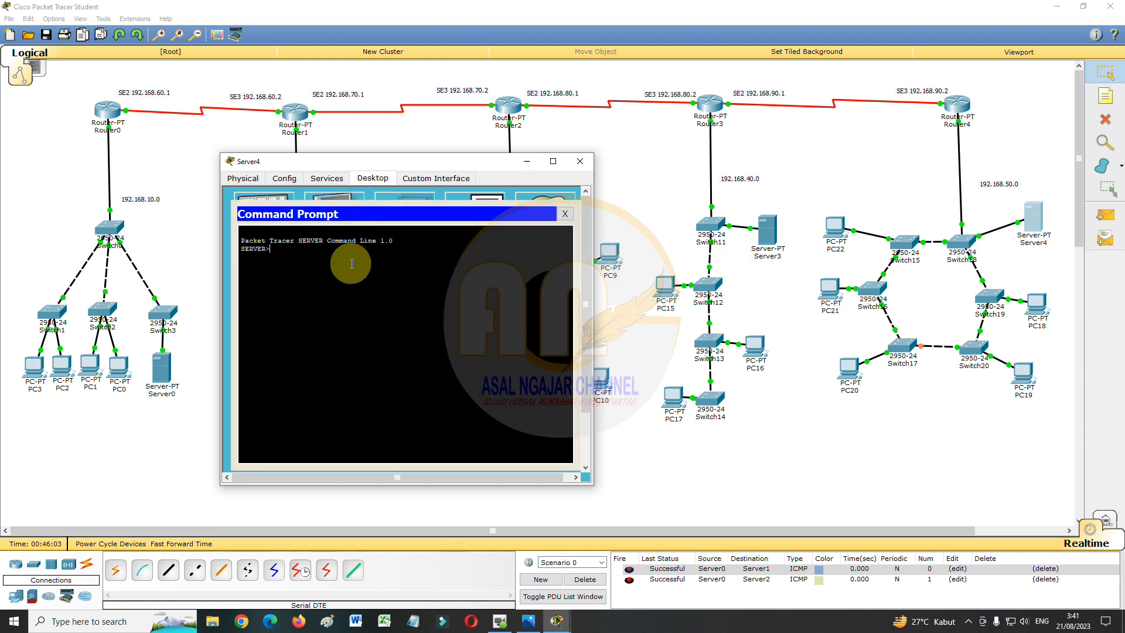
pyautogui.write('PING 192.168.40.2')
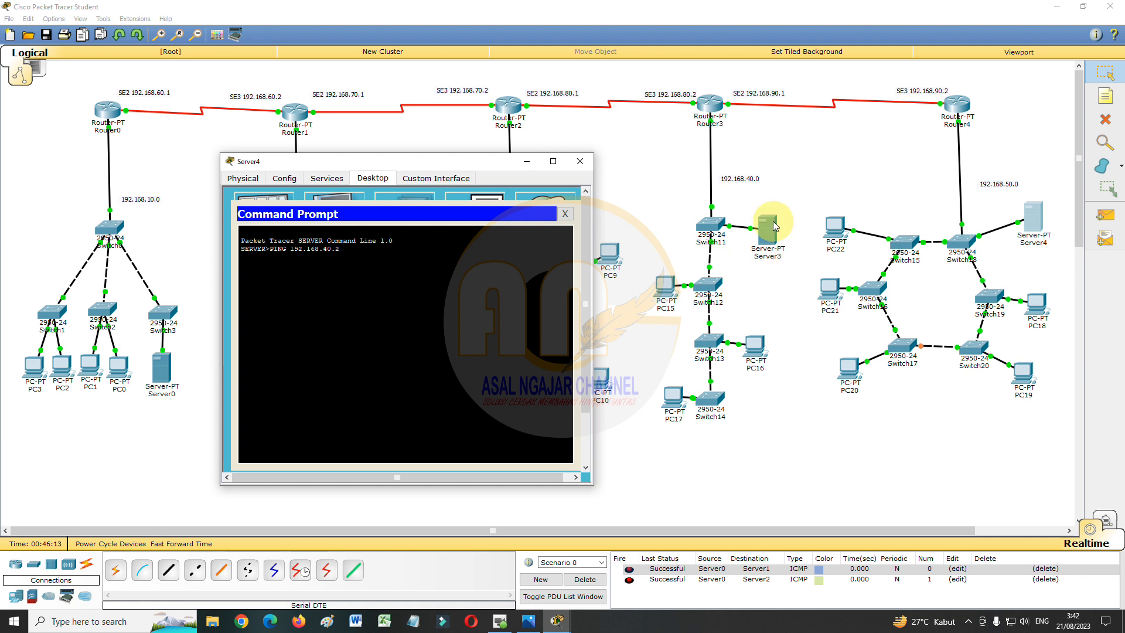
pyautogui.press('Return')
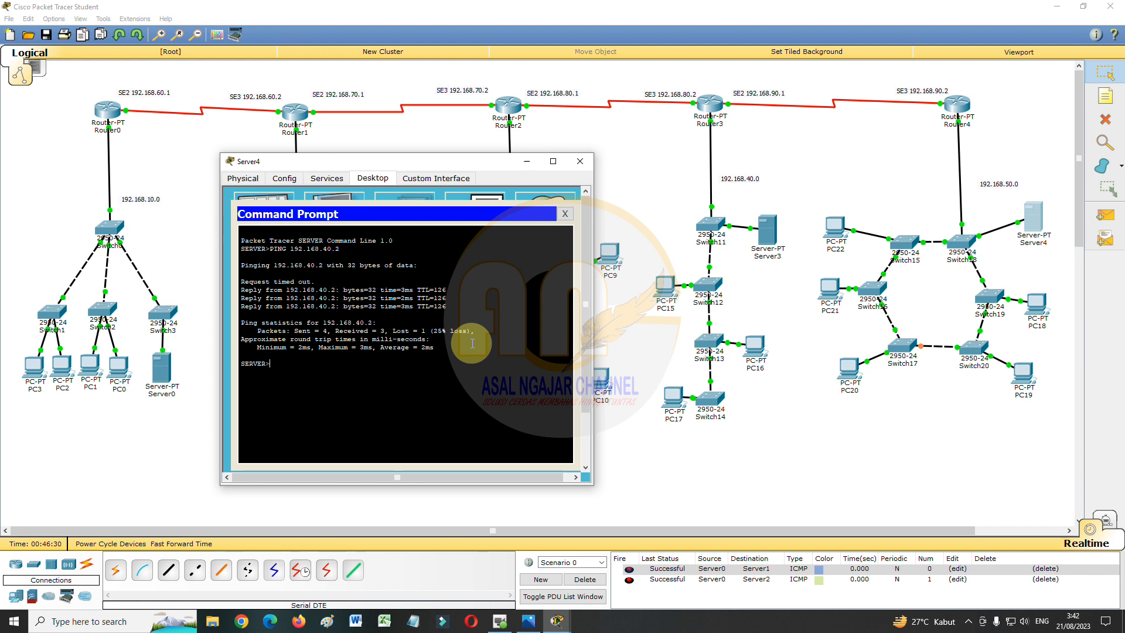
pyautogui.write('192.168.40.2')
pyautogui.press('Return')
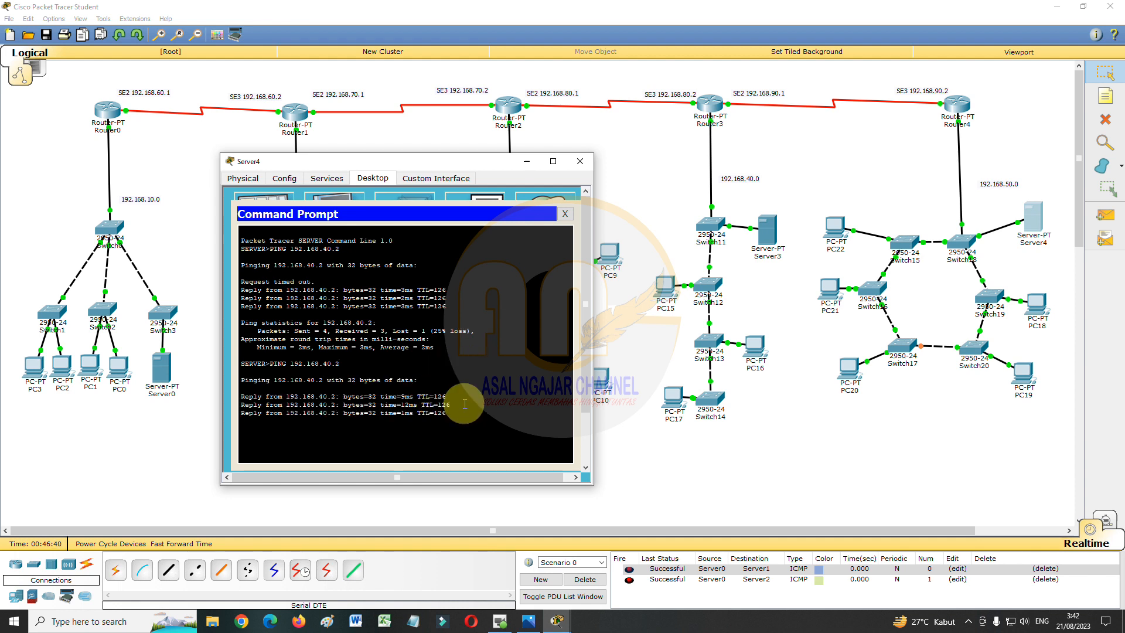
pyautogui.click(580, 161)
# - Send a simple PDU from Server4 to Server3
pyautogui.click(1106, 220)
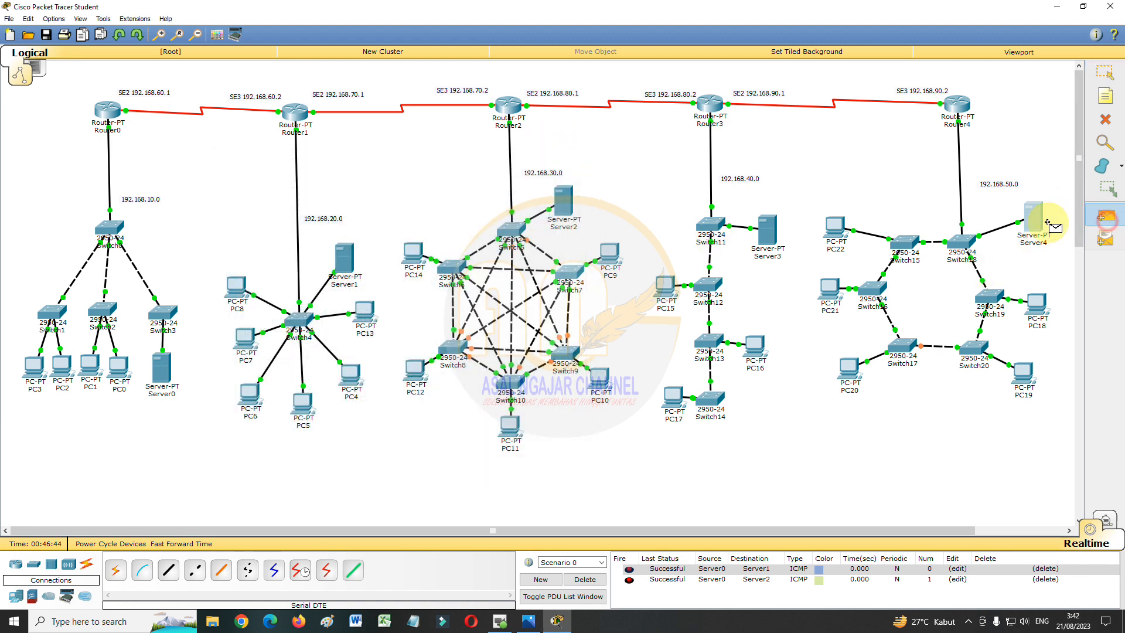
pyautogui.click(1032, 218)
pyautogui.click(769, 235)
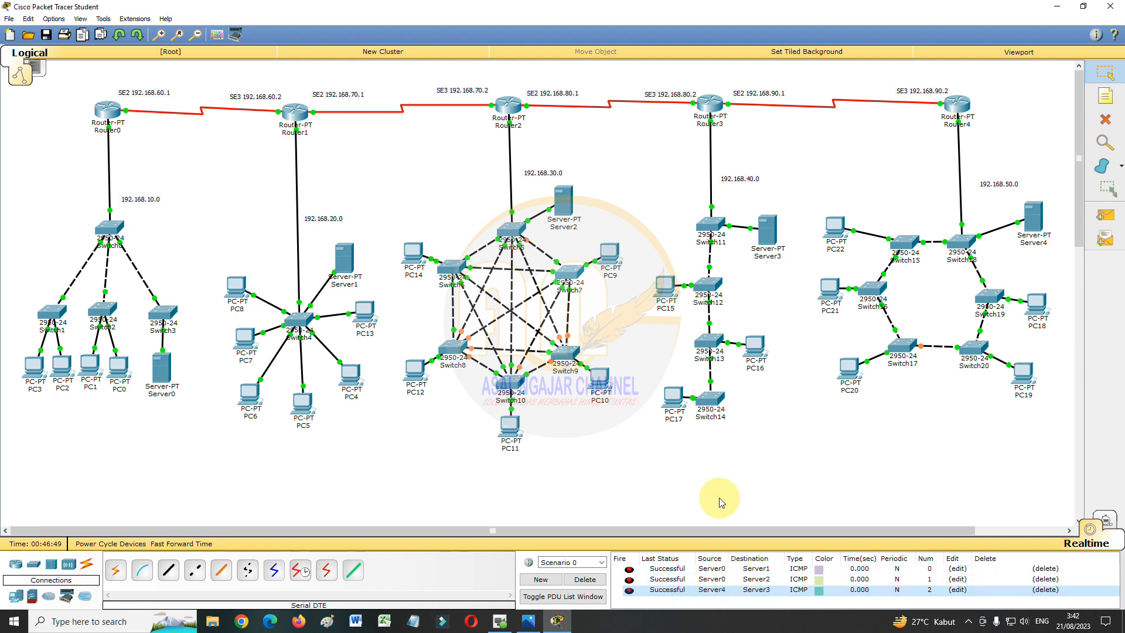
pyautogui.click(952, 432)
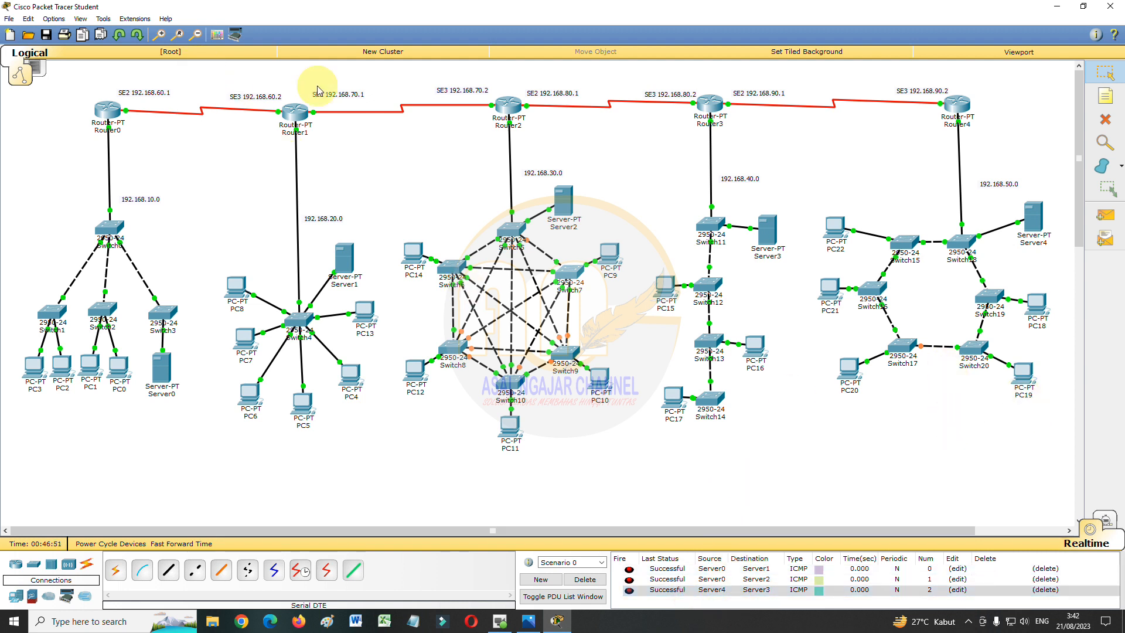
# - Draw a rectangle with a deep pink fill behind the ring of switches, PCs and Server4 in network 192.168.50.0
pyautogui.click(215, 36)
pyautogui.click(496, 72)
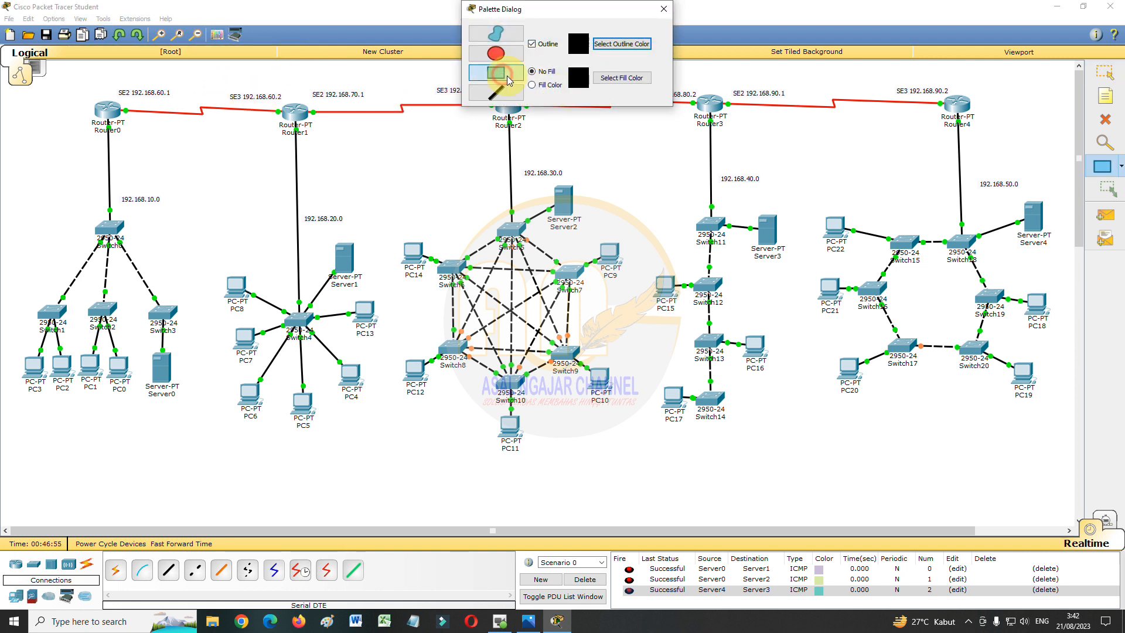
pyautogui.click(543, 86)
pyautogui.click(624, 78)
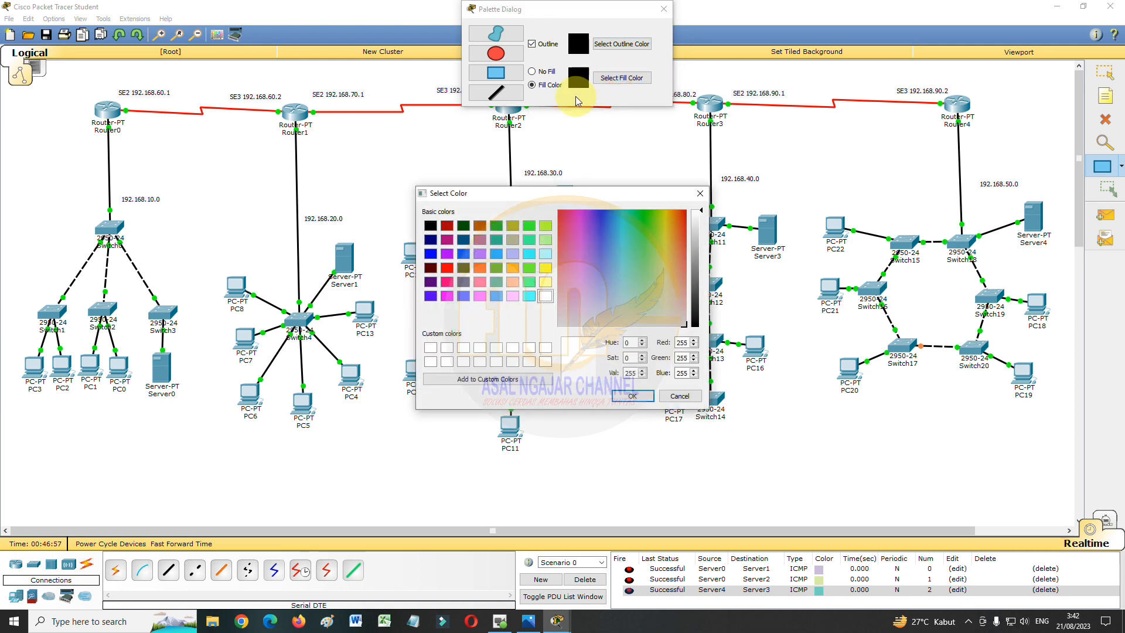
pyautogui.click(448, 284)
pyautogui.click(632, 396)
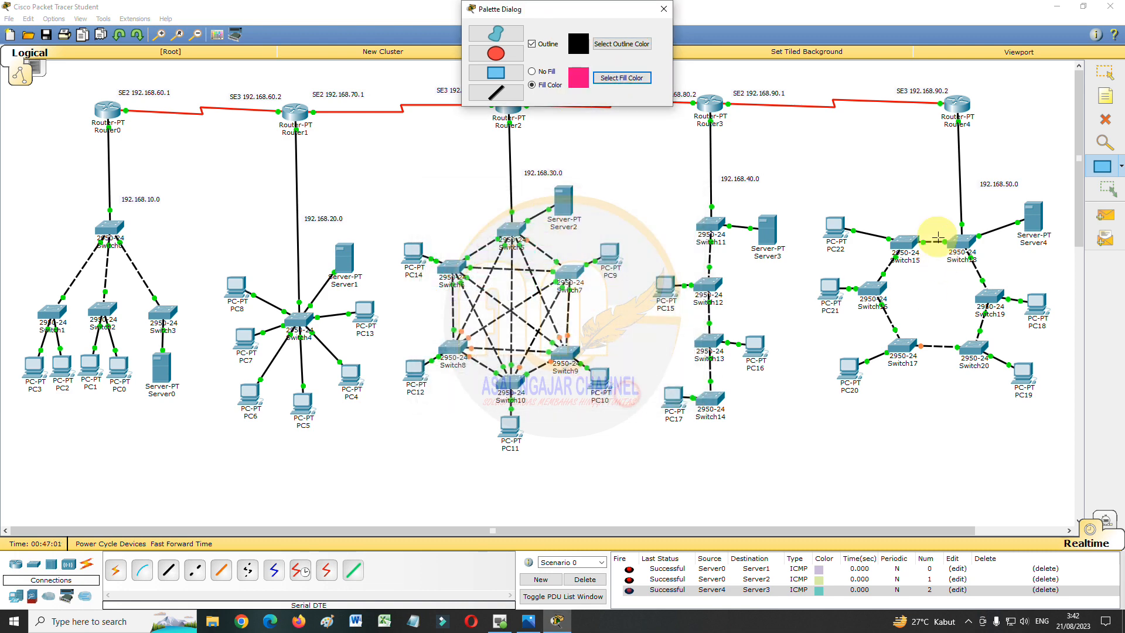
pyautogui.moveTo(811, 162); pyautogui.dragTo(1057, 411)
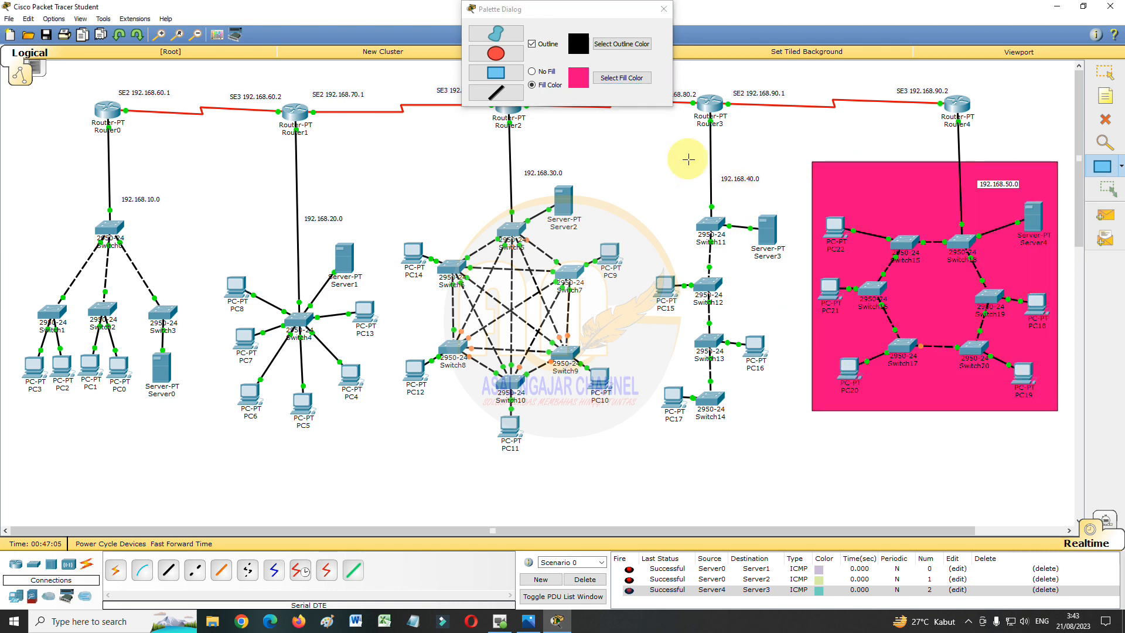
# - Change the fill colour to yellow and draw a rectangle around the devices of network 192.168.40.0
pyautogui.click(621, 78)
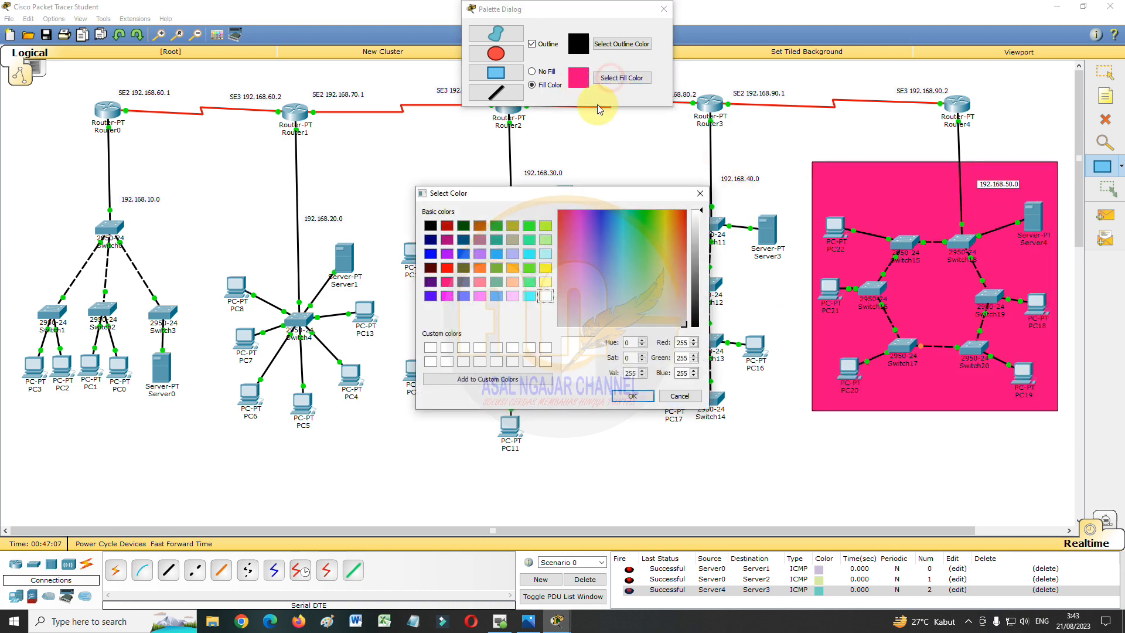
pyautogui.click(545, 268)
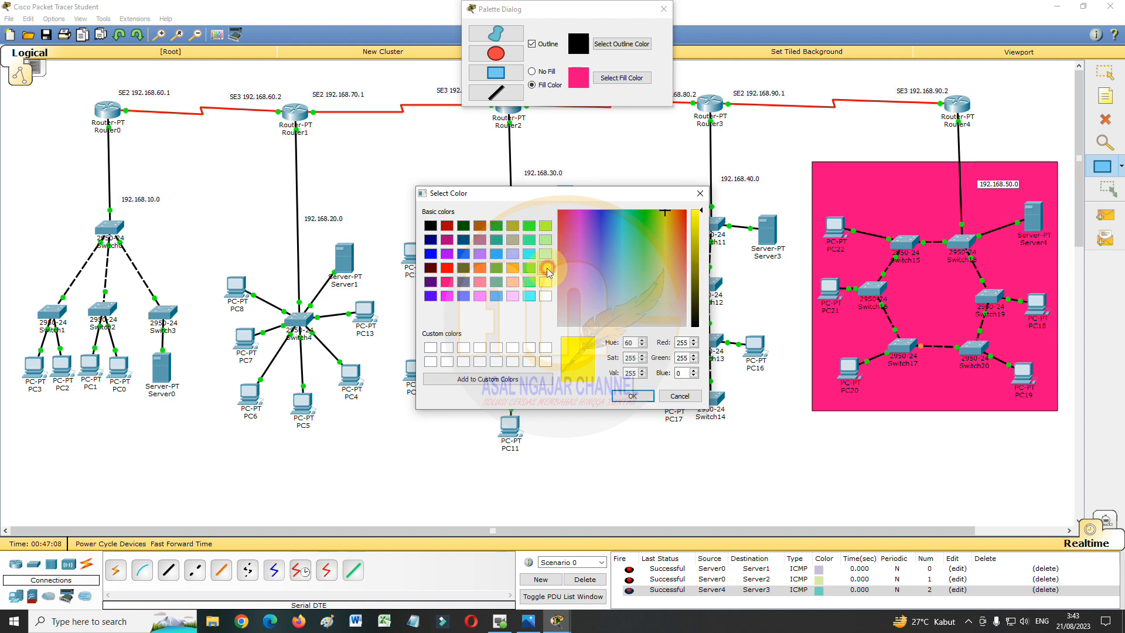
pyautogui.click(628, 393)
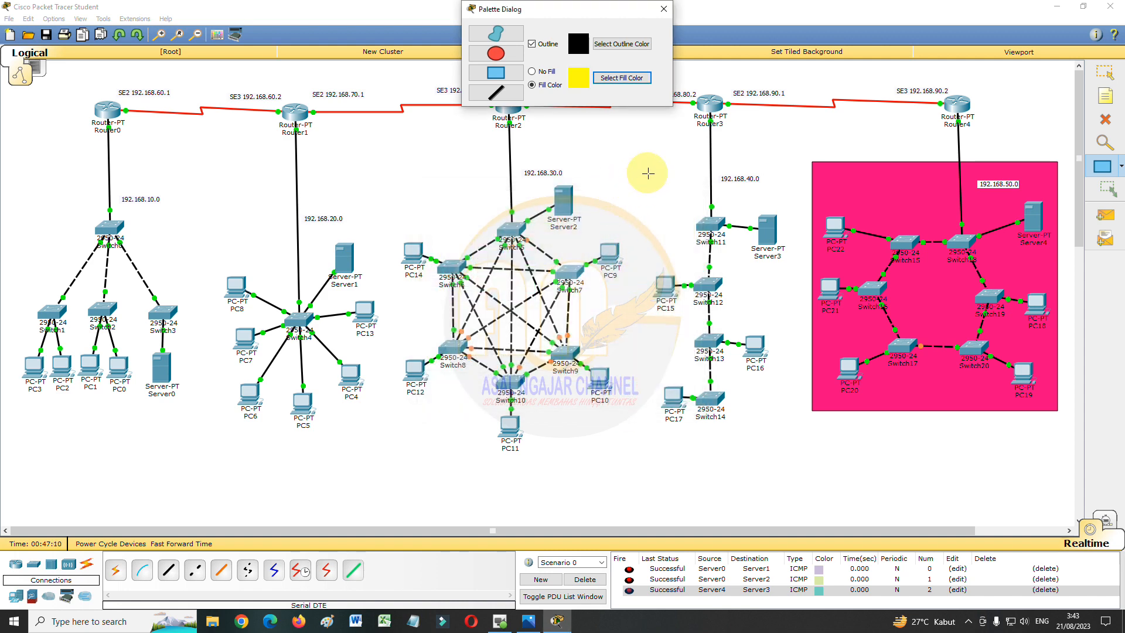
pyautogui.moveTo(648, 166); pyautogui.dragTo(790, 450)
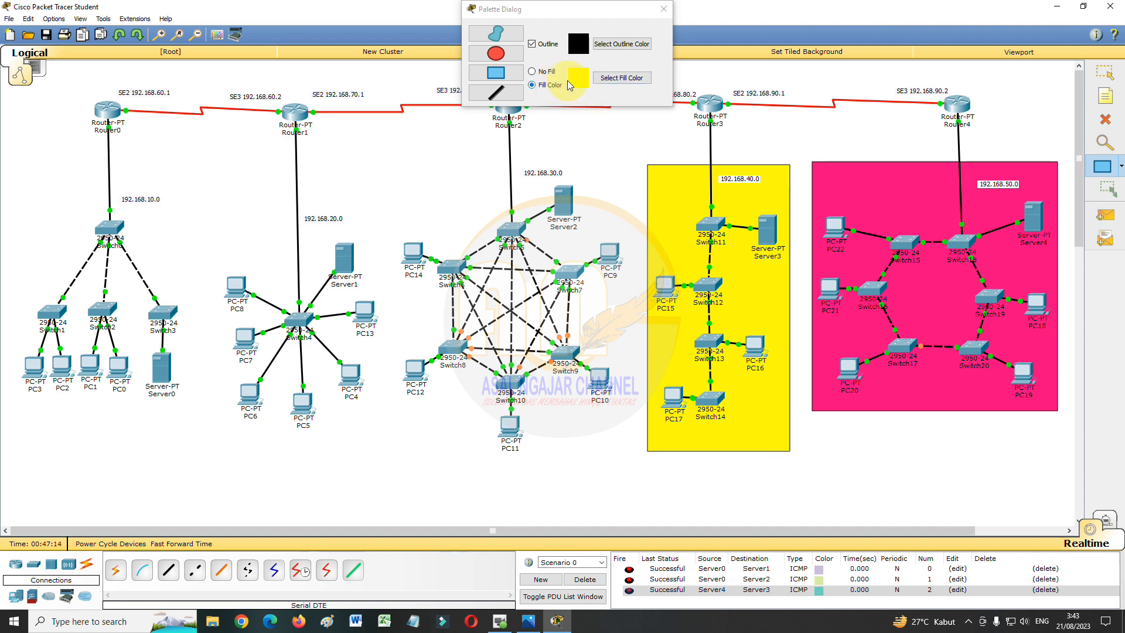
# - Change the fill colour to bright green and draw a rectangle around the mesh devices of network 192.168.30.0
pyautogui.click(606, 78)
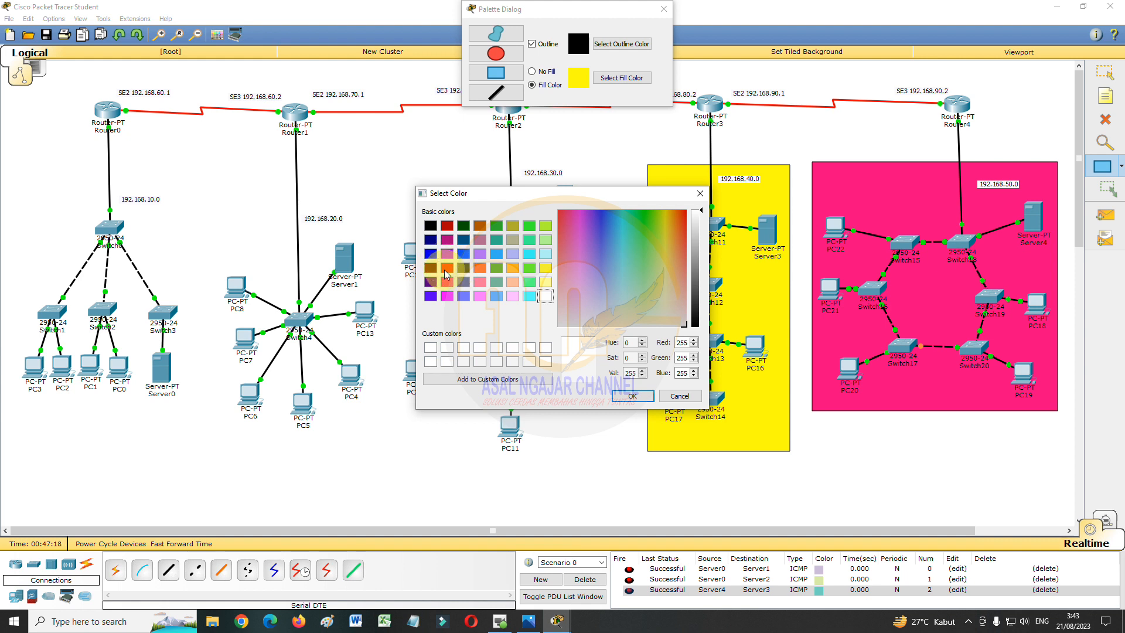
pyautogui.click(448, 297)
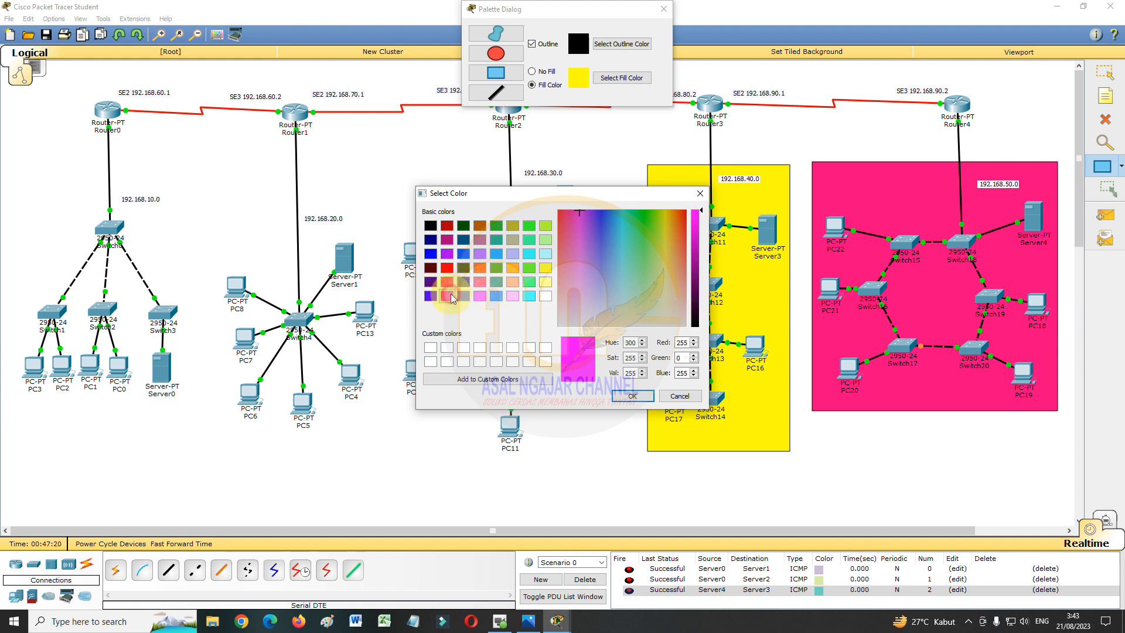
pyautogui.click(528, 268)
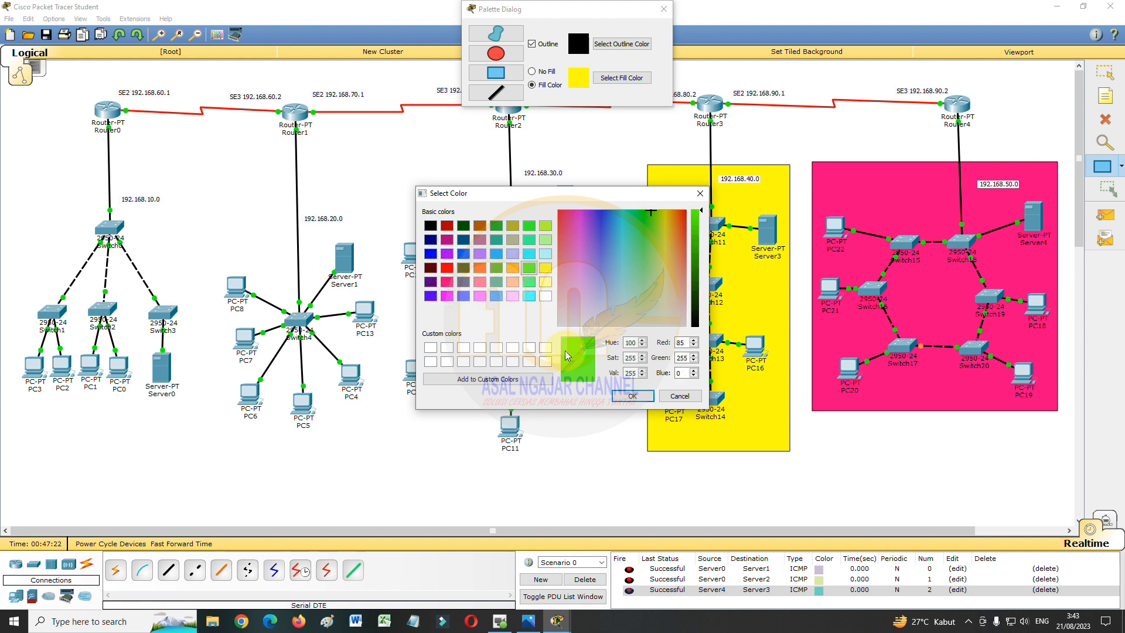
pyautogui.click(621, 393)
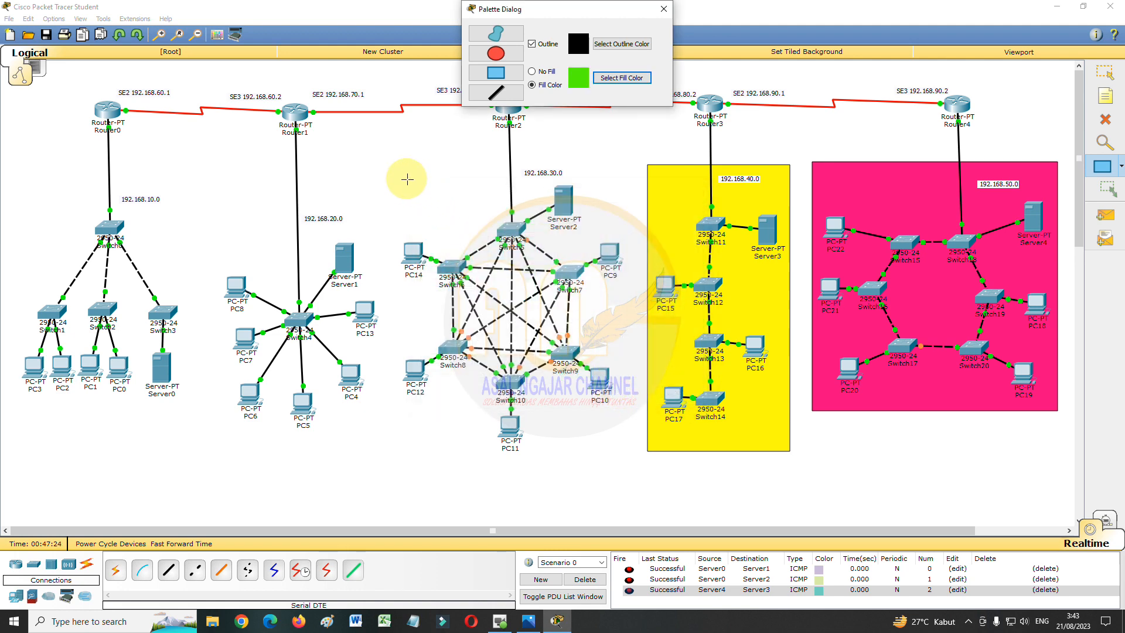
pyautogui.moveTo(402, 166); pyautogui.dragTo(628, 459)
# - Change the fill colour to cyan and draw a rectangle around the star devices of network 192.168.20.0
pyautogui.click(612, 78)
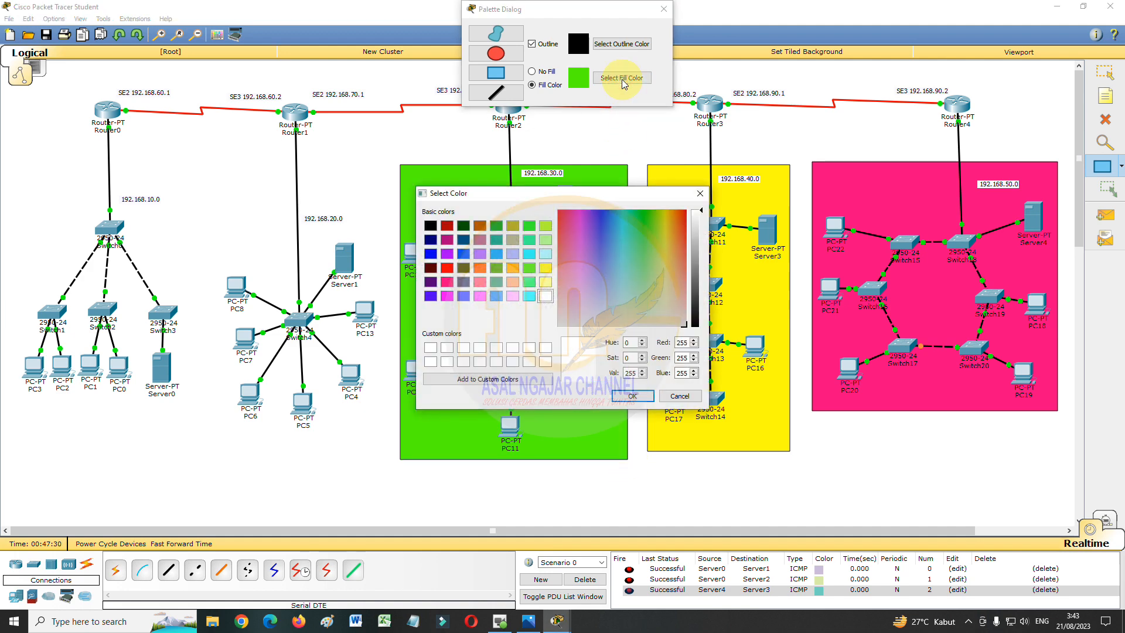
pyautogui.click(529, 295)
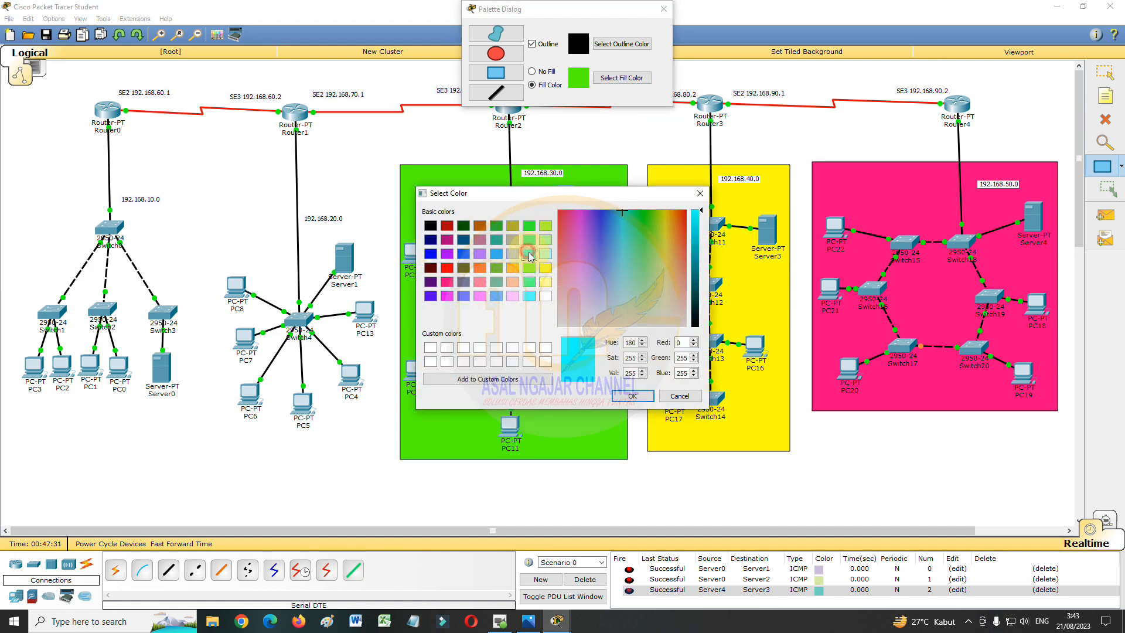
pyautogui.click(632, 396)
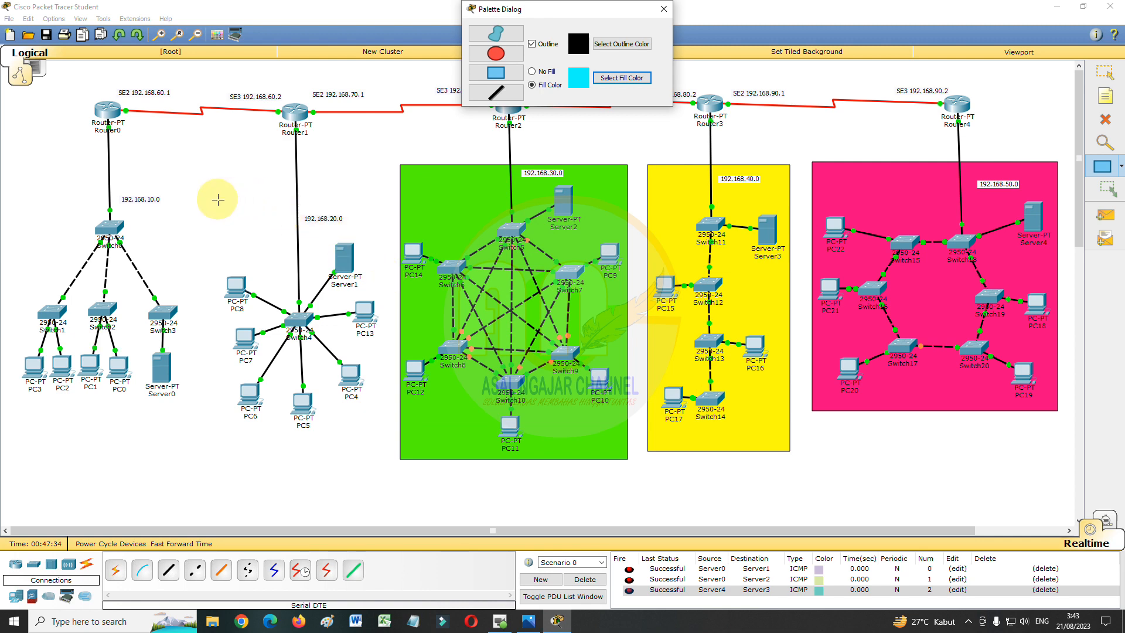
pyautogui.moveTo(217, 199); pyautogui.dragTo(392, 441)
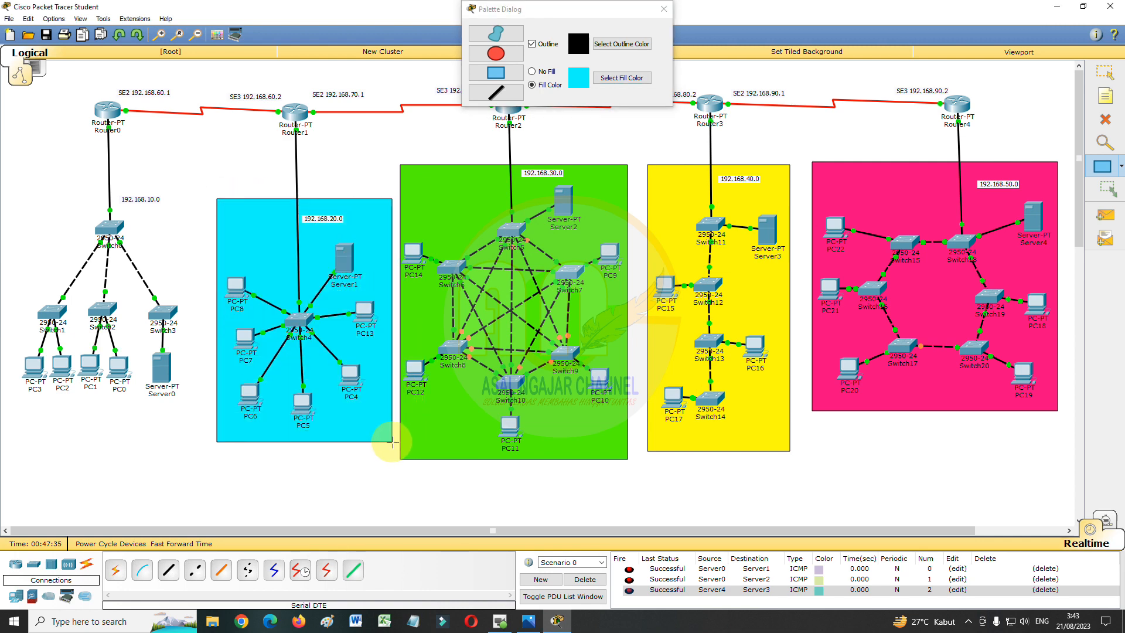
# - Change the fill colour to light magenta, draw a rectangle around the devices of network 192.168.10.0, and close the drawing palette
pyautogui.click(638, 77)
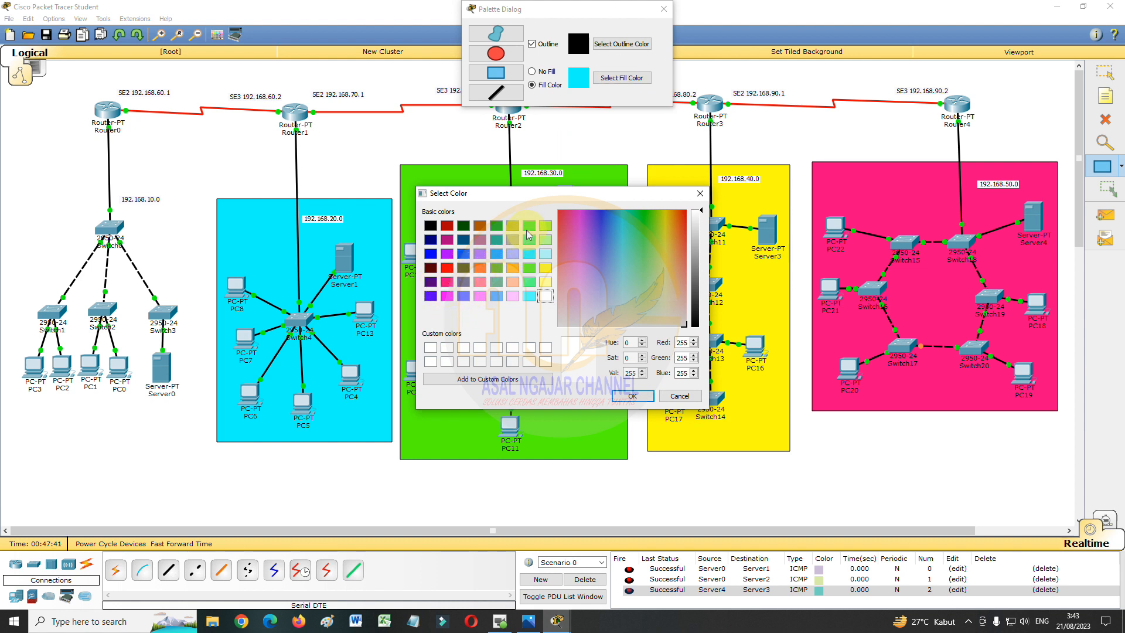
pyautogui.click(480, 296)
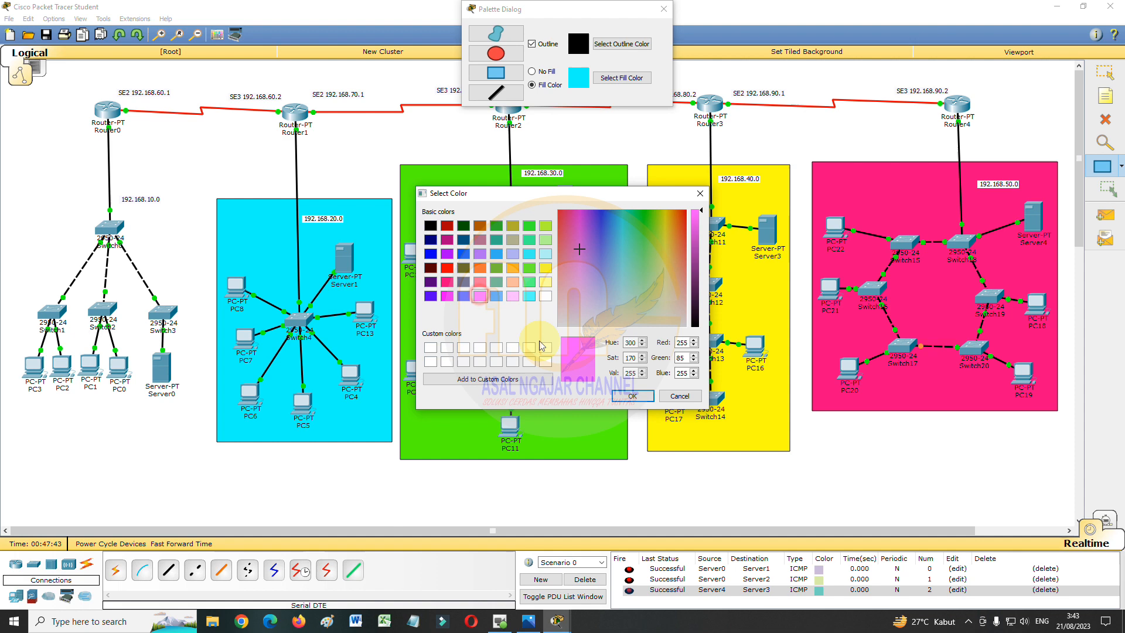
pyautogui.click(632, 396)
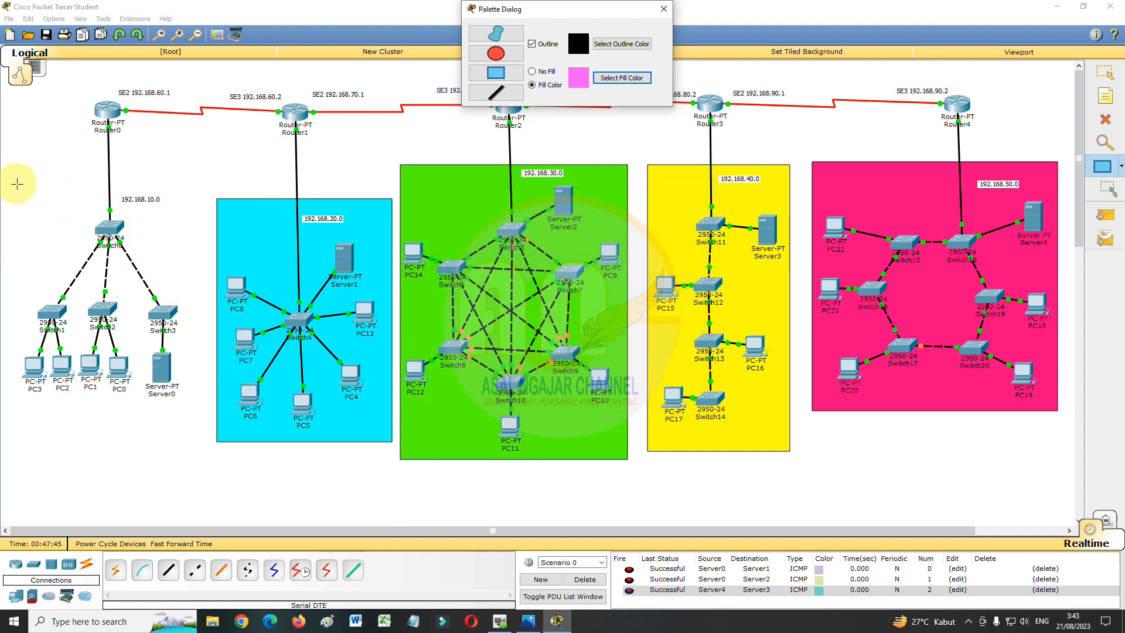
pyautogui.moveTo(17, 184)
pyautogui.mouseDown()
pyautogui.moveTo(168, 318)
pyautogui.moveTo(197, 423)
pyautogui.mouseUp()
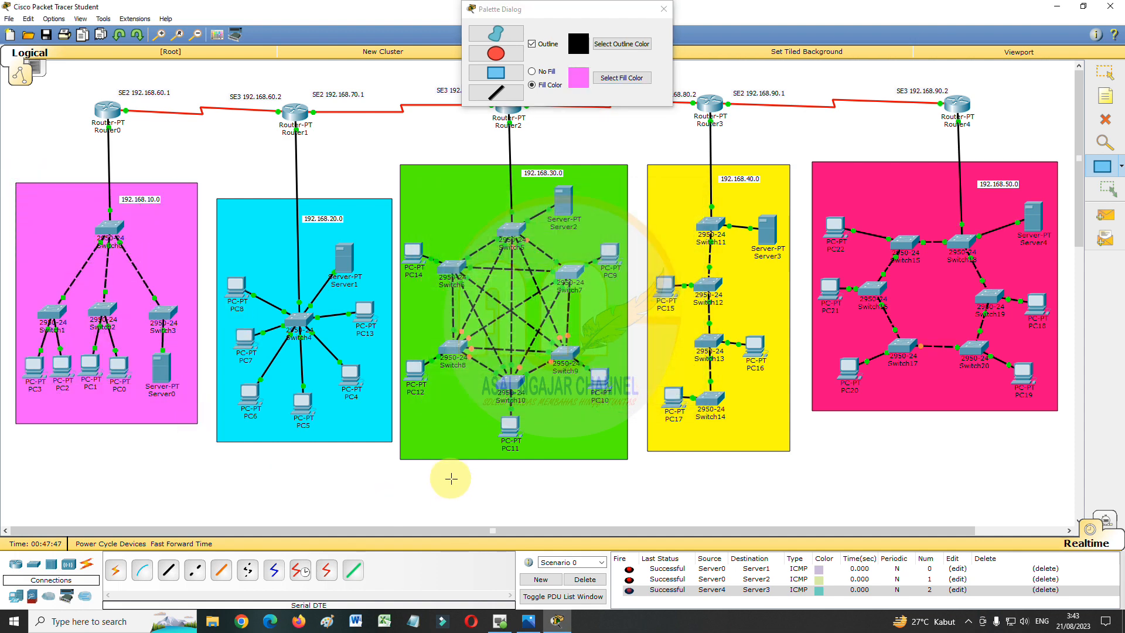
pyautogui.click(664, 9)
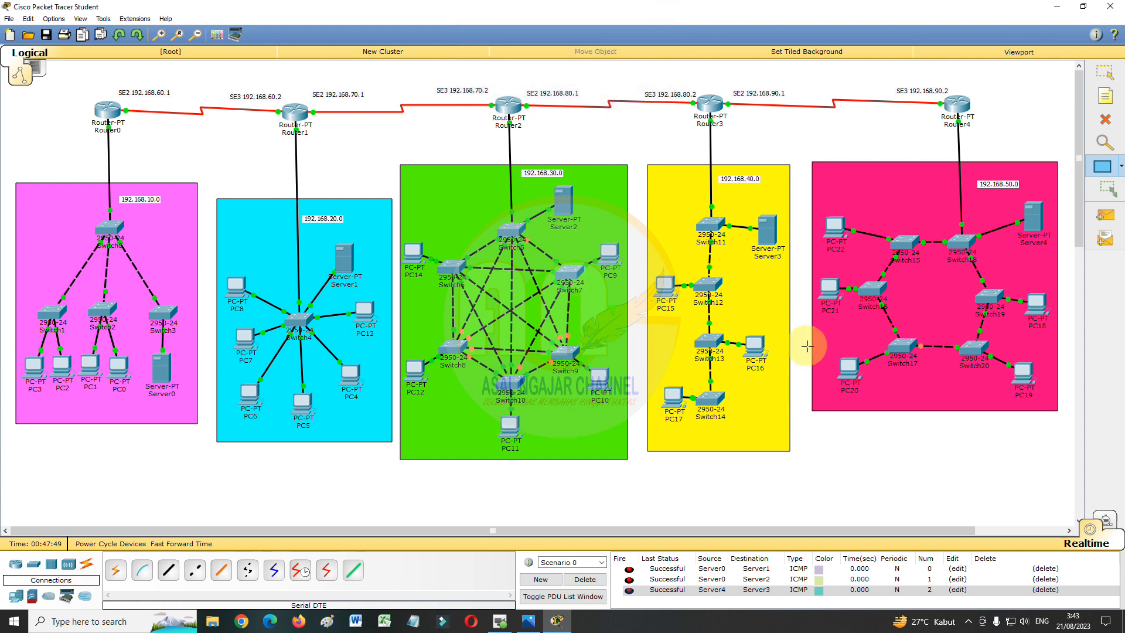